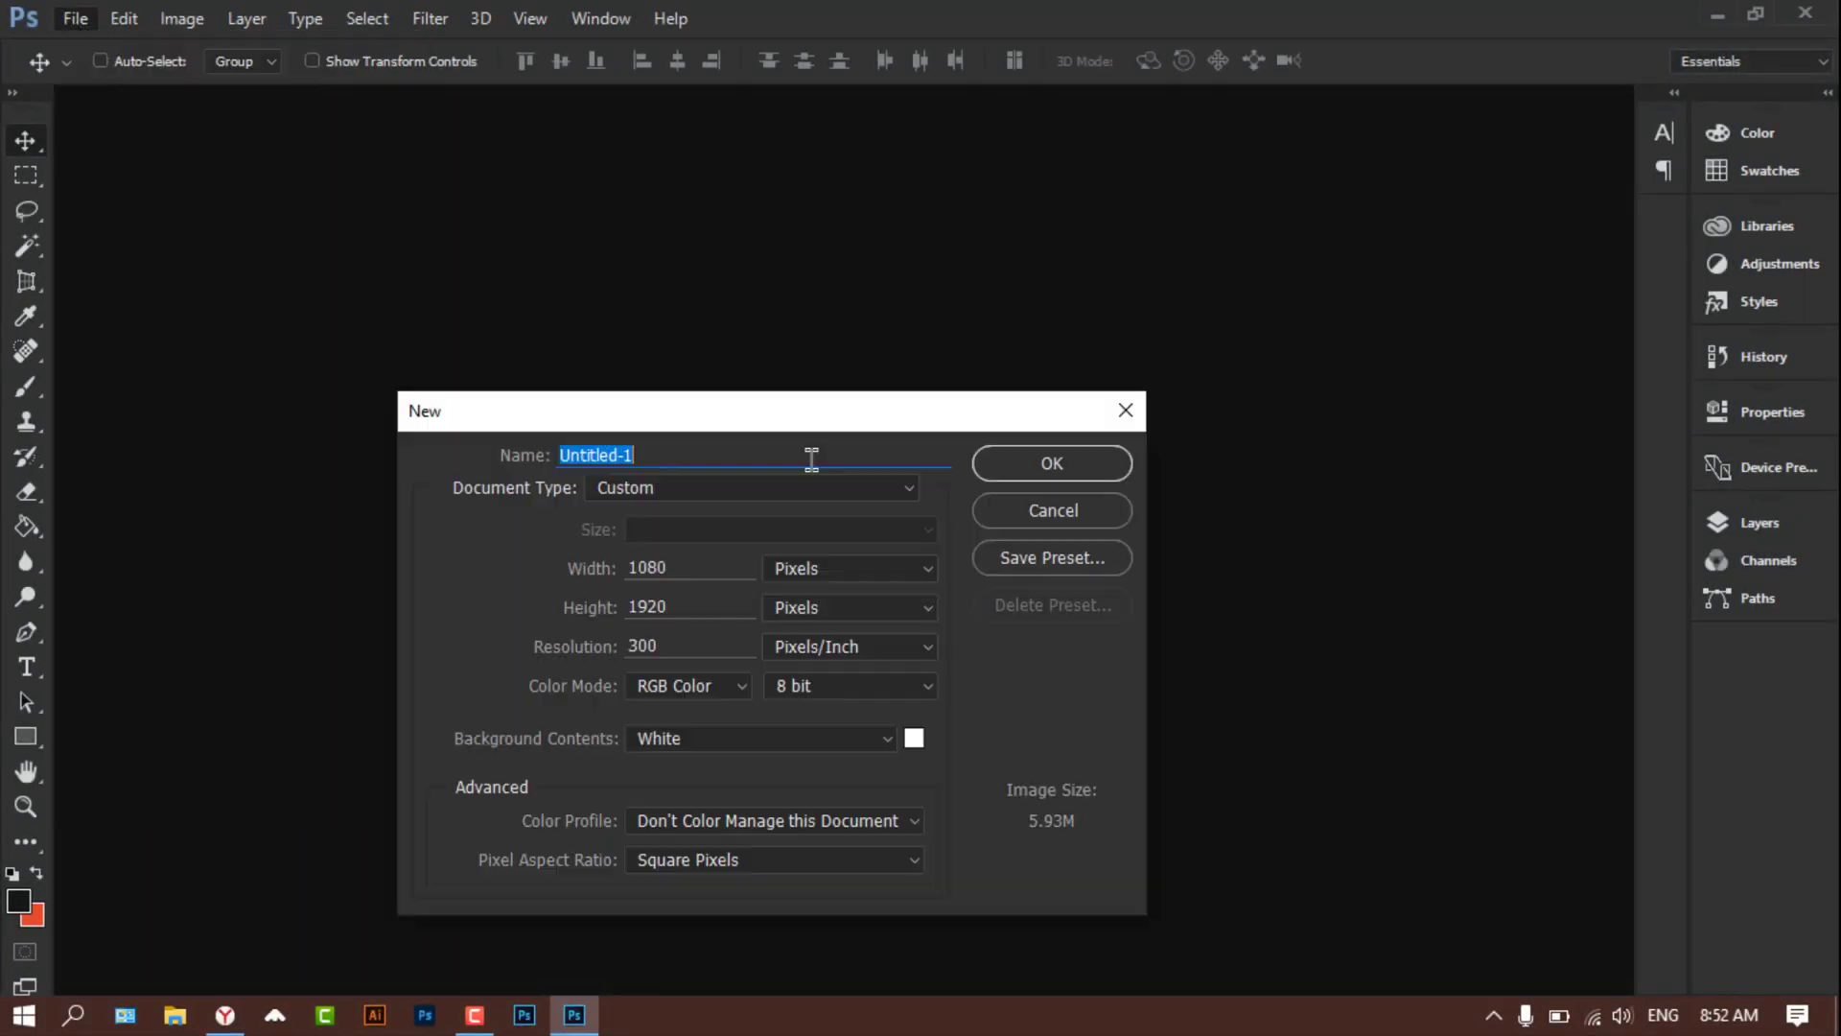
Step: Create a new 2024 × 2024 pixel document at 300 pixels/inch
{"action": "left_click_drag", "start_coordinate": [816, 402], "coordinate": [922, 269]}
{"action": "double_click", "coordinate": [768, 434]}
{"action": "type", "text": "2024"}
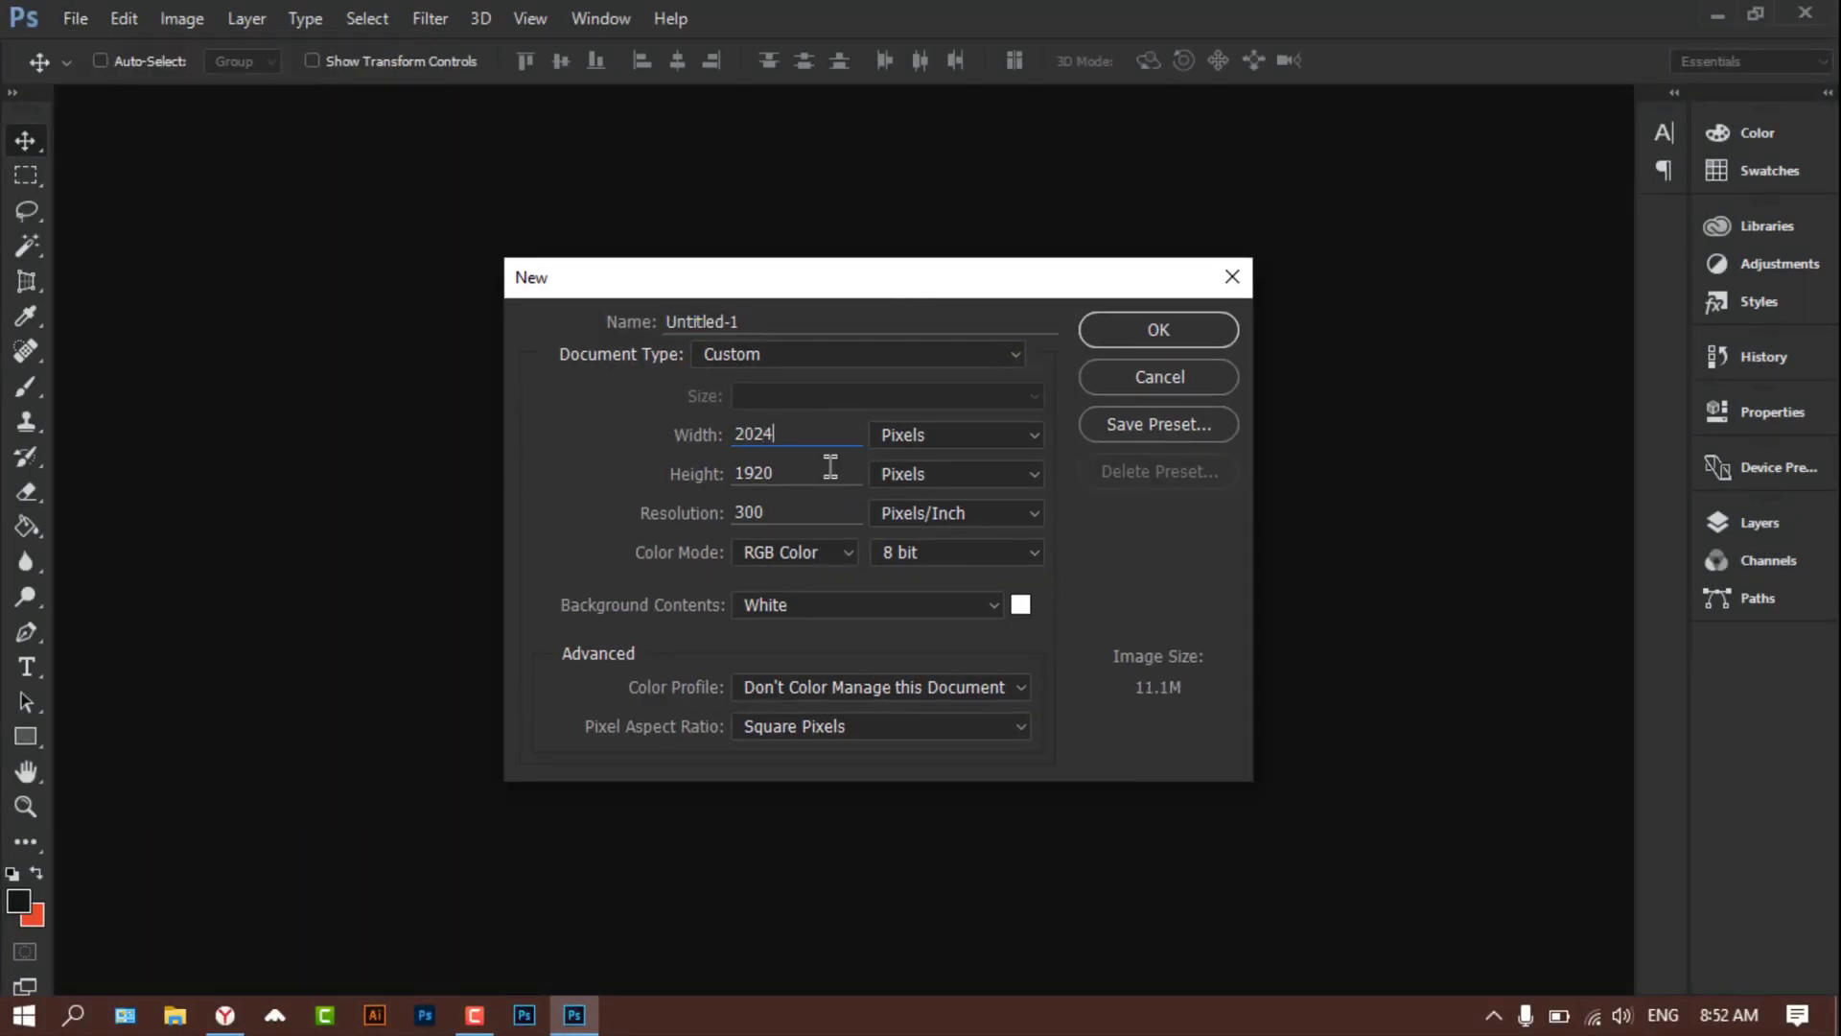
{"action": "key", "text": "Tab"}
{"action": "type", "text": "2024"}
{"action": "double_click", "coordinate": [778, 514]}
{"action": "left_click", "coordinate": [1158, 332]}
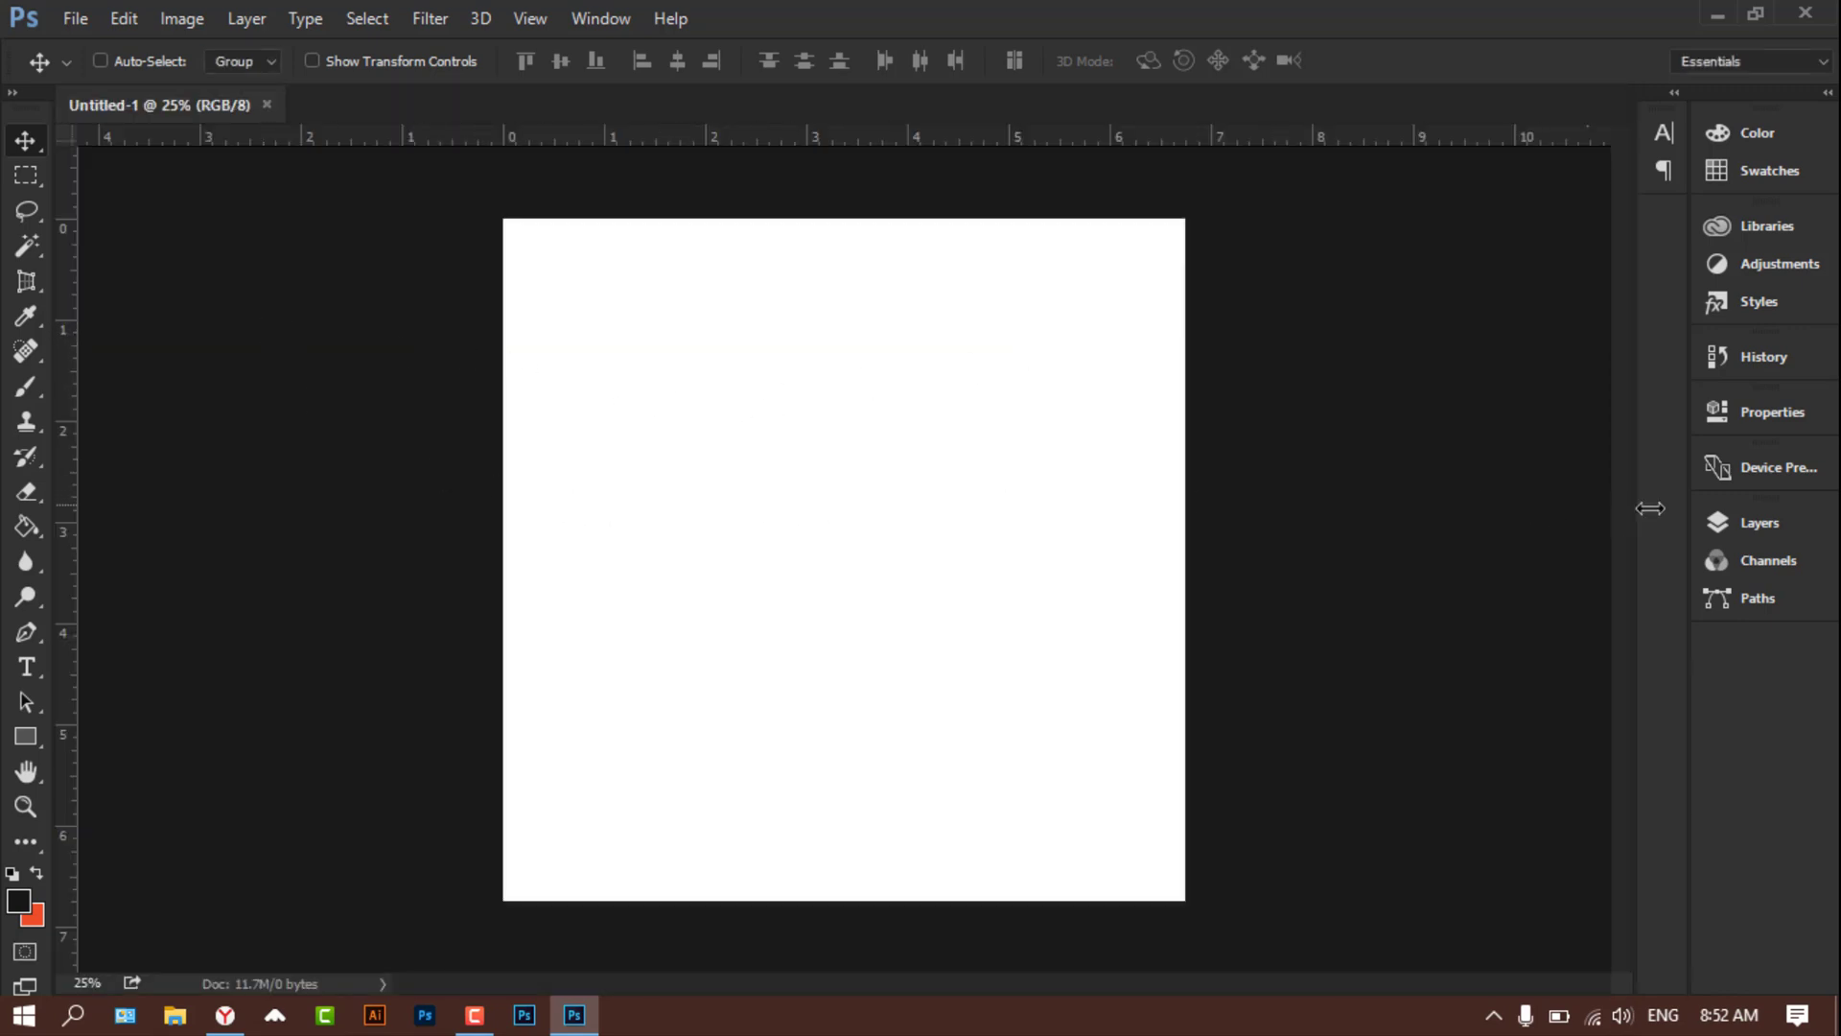
Step: Unlock the Background as Layer 0, add an empty Layer 1, and hide Layer 0
{"action": "left_click", "coordinate": [1729, 527]}
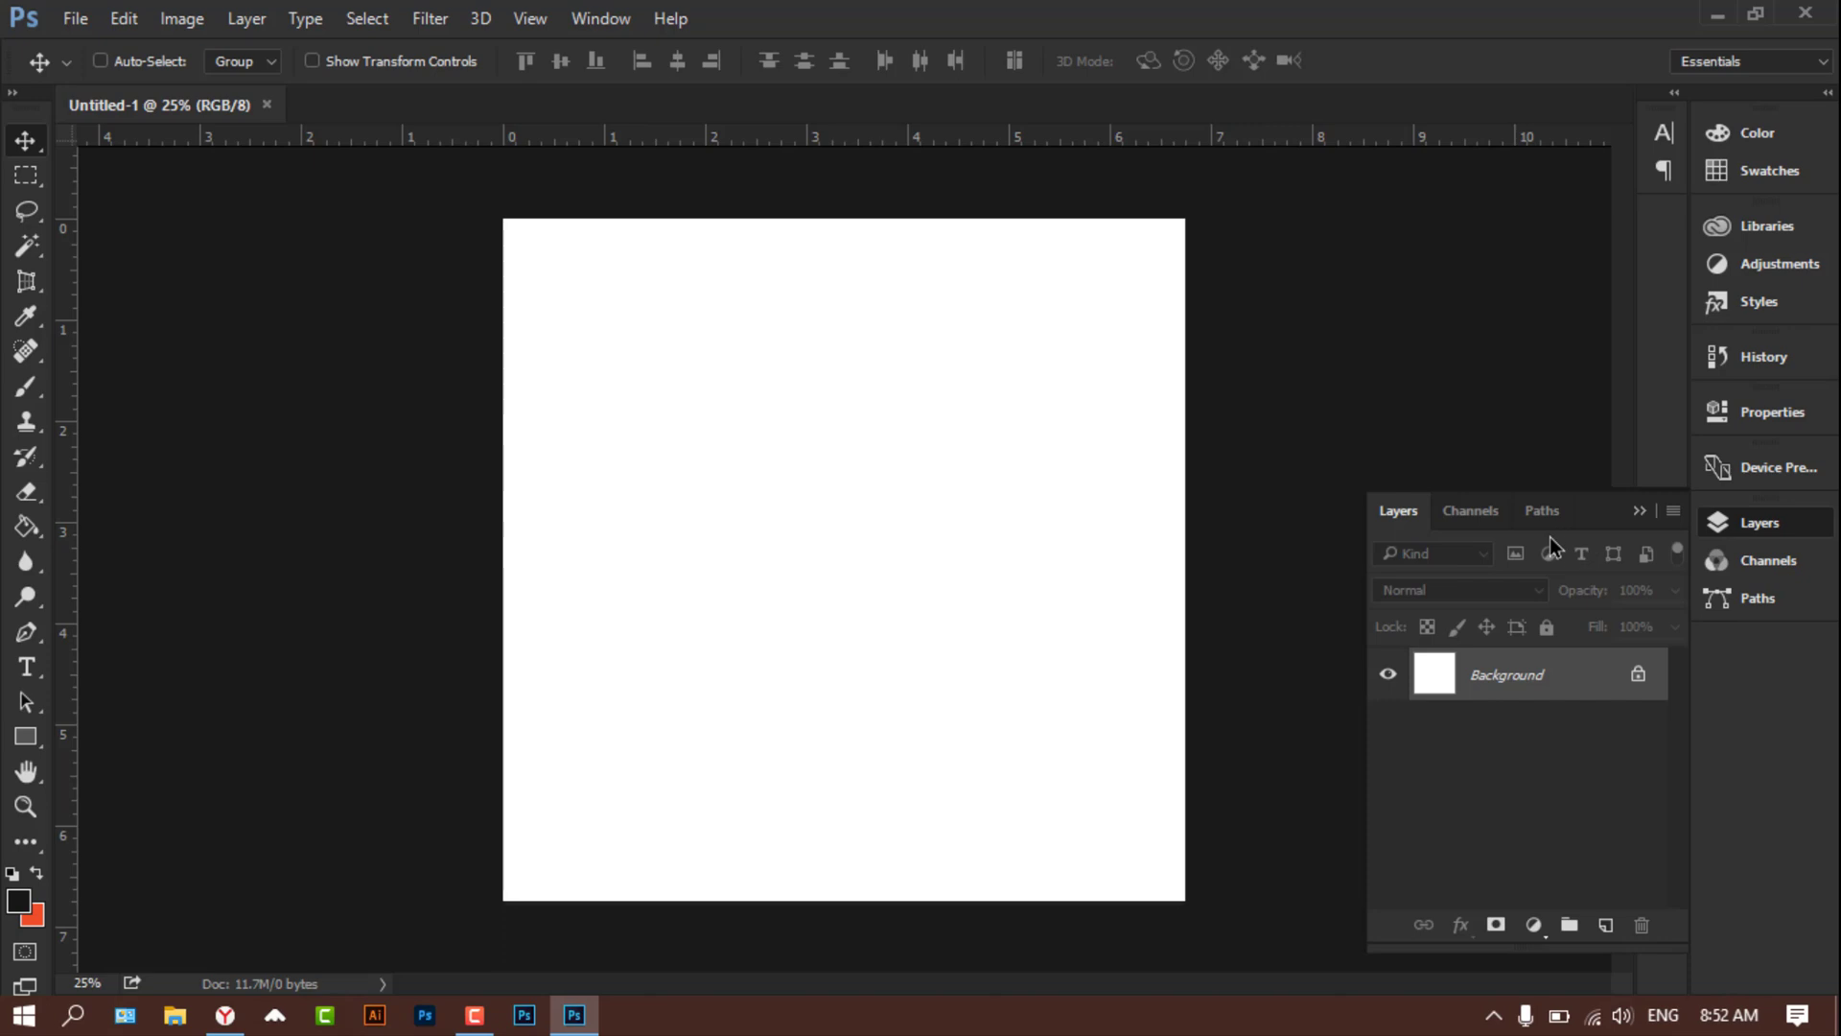
{"action": "left_click", "coordinate": [1635, 679]}
{"action": "double_click", "coordinate": [1633, 687]}
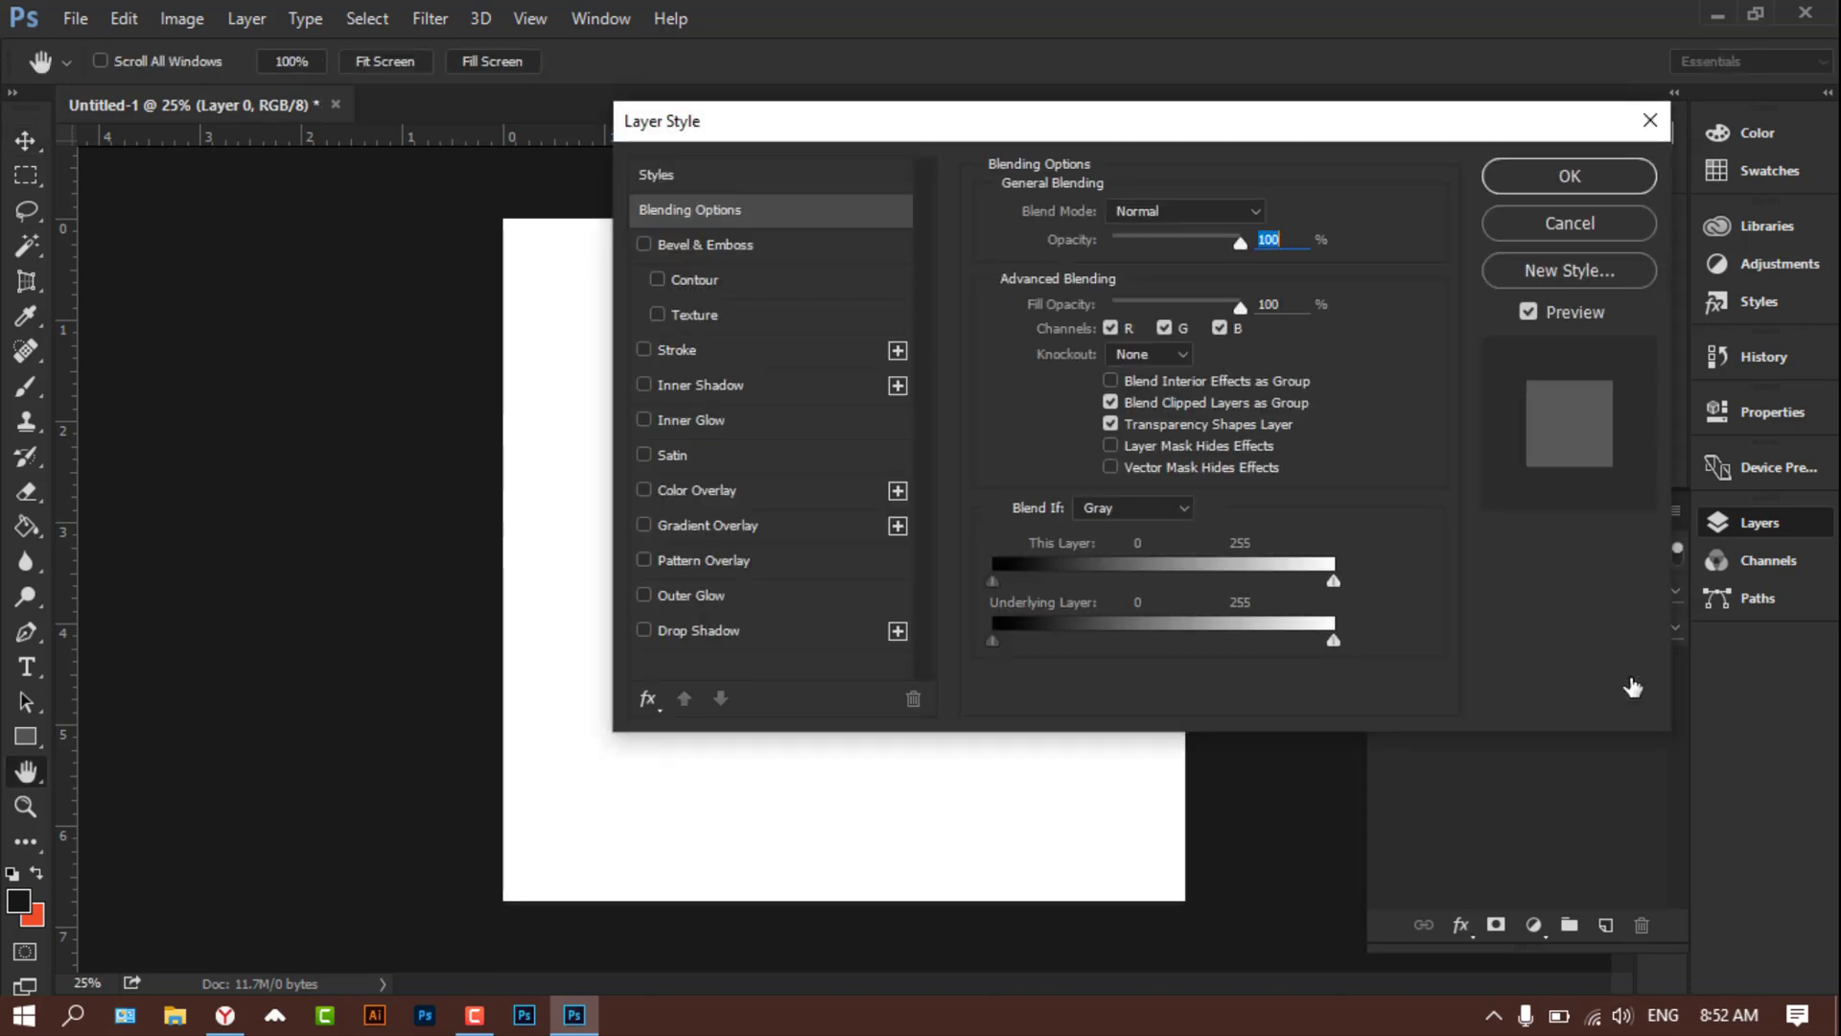
{"action": "key", "text": "Escape"}
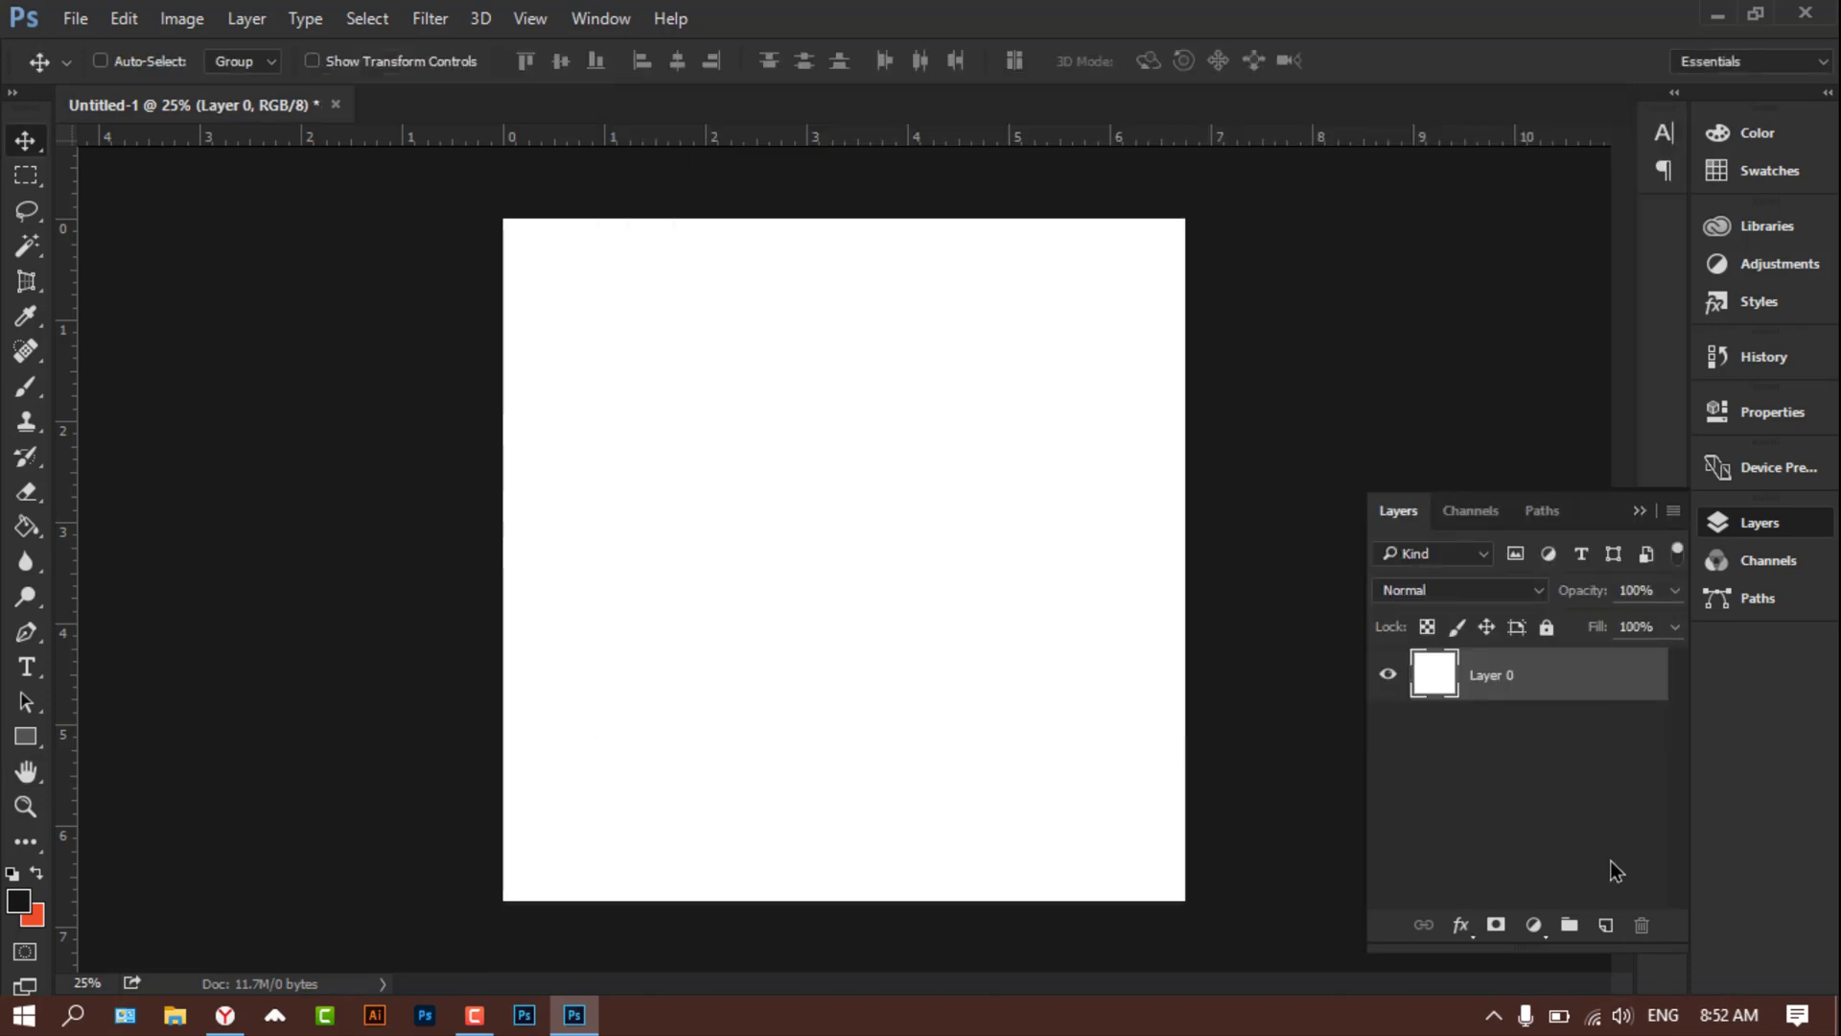
{"action": "left_click", "coordinate": [1604, 926]}
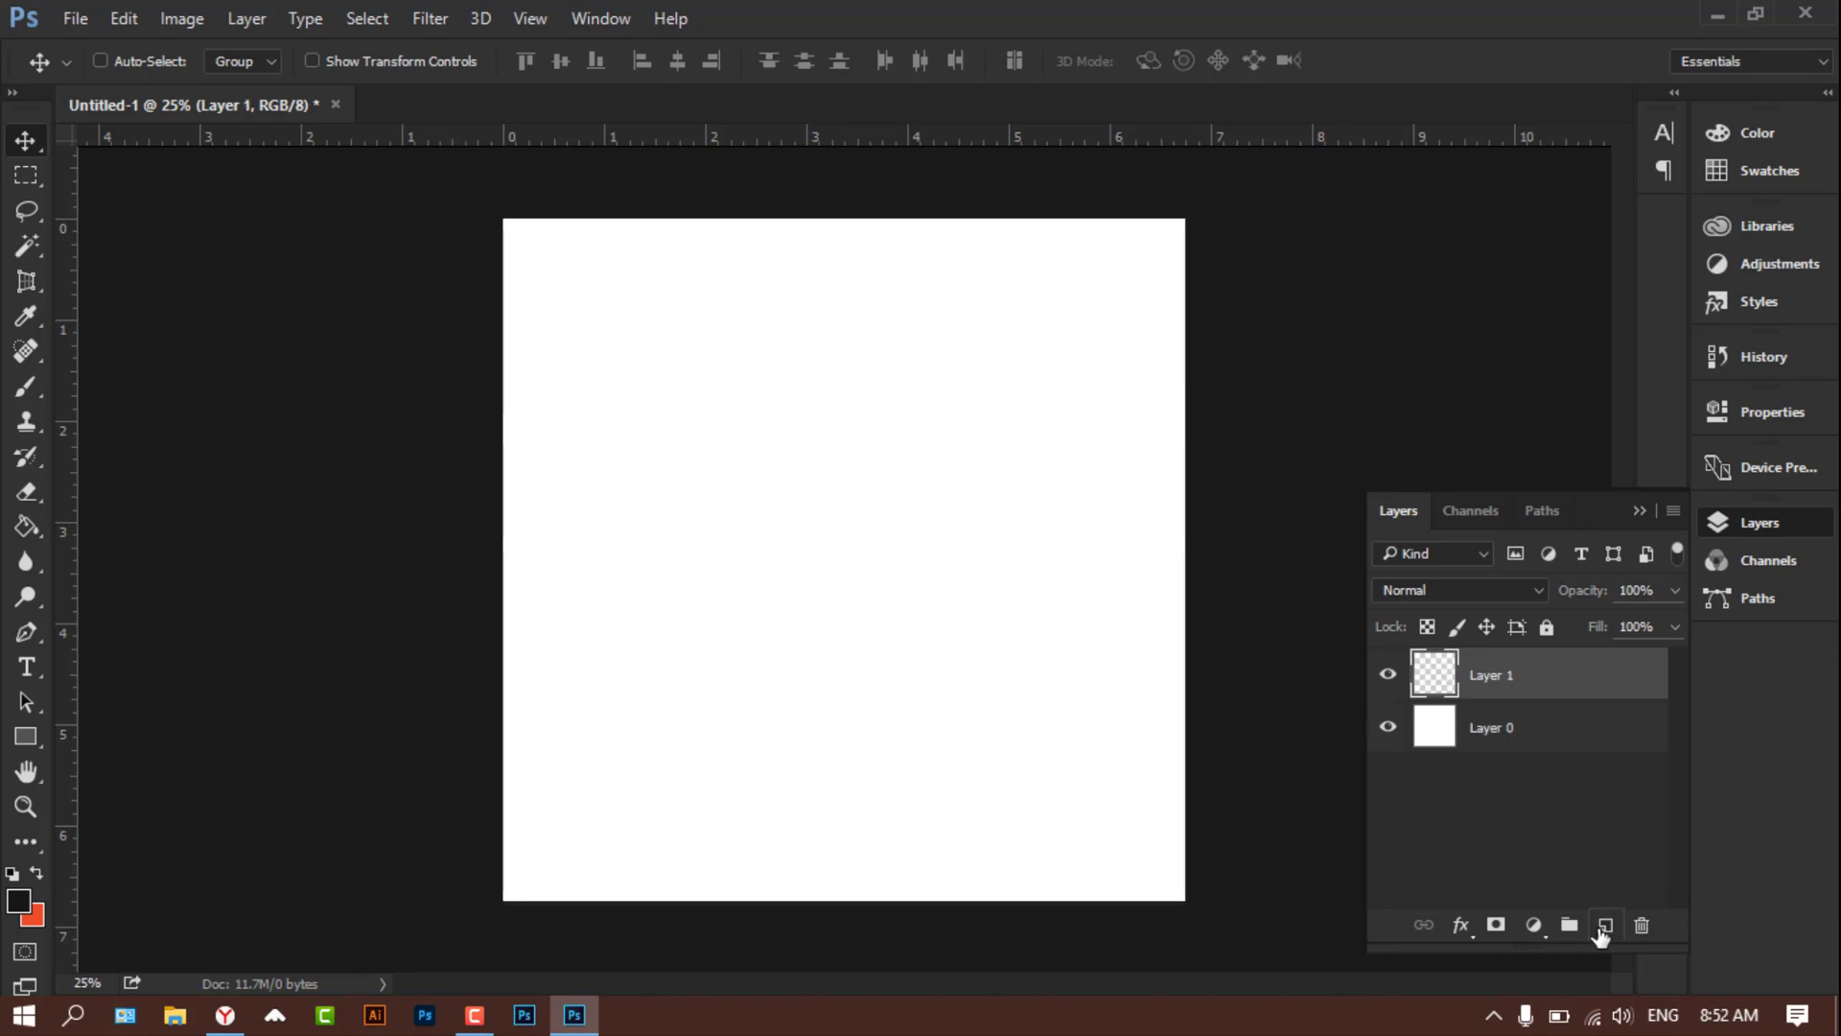
{"action": "left_click", "coordinate": [1388, 728]}
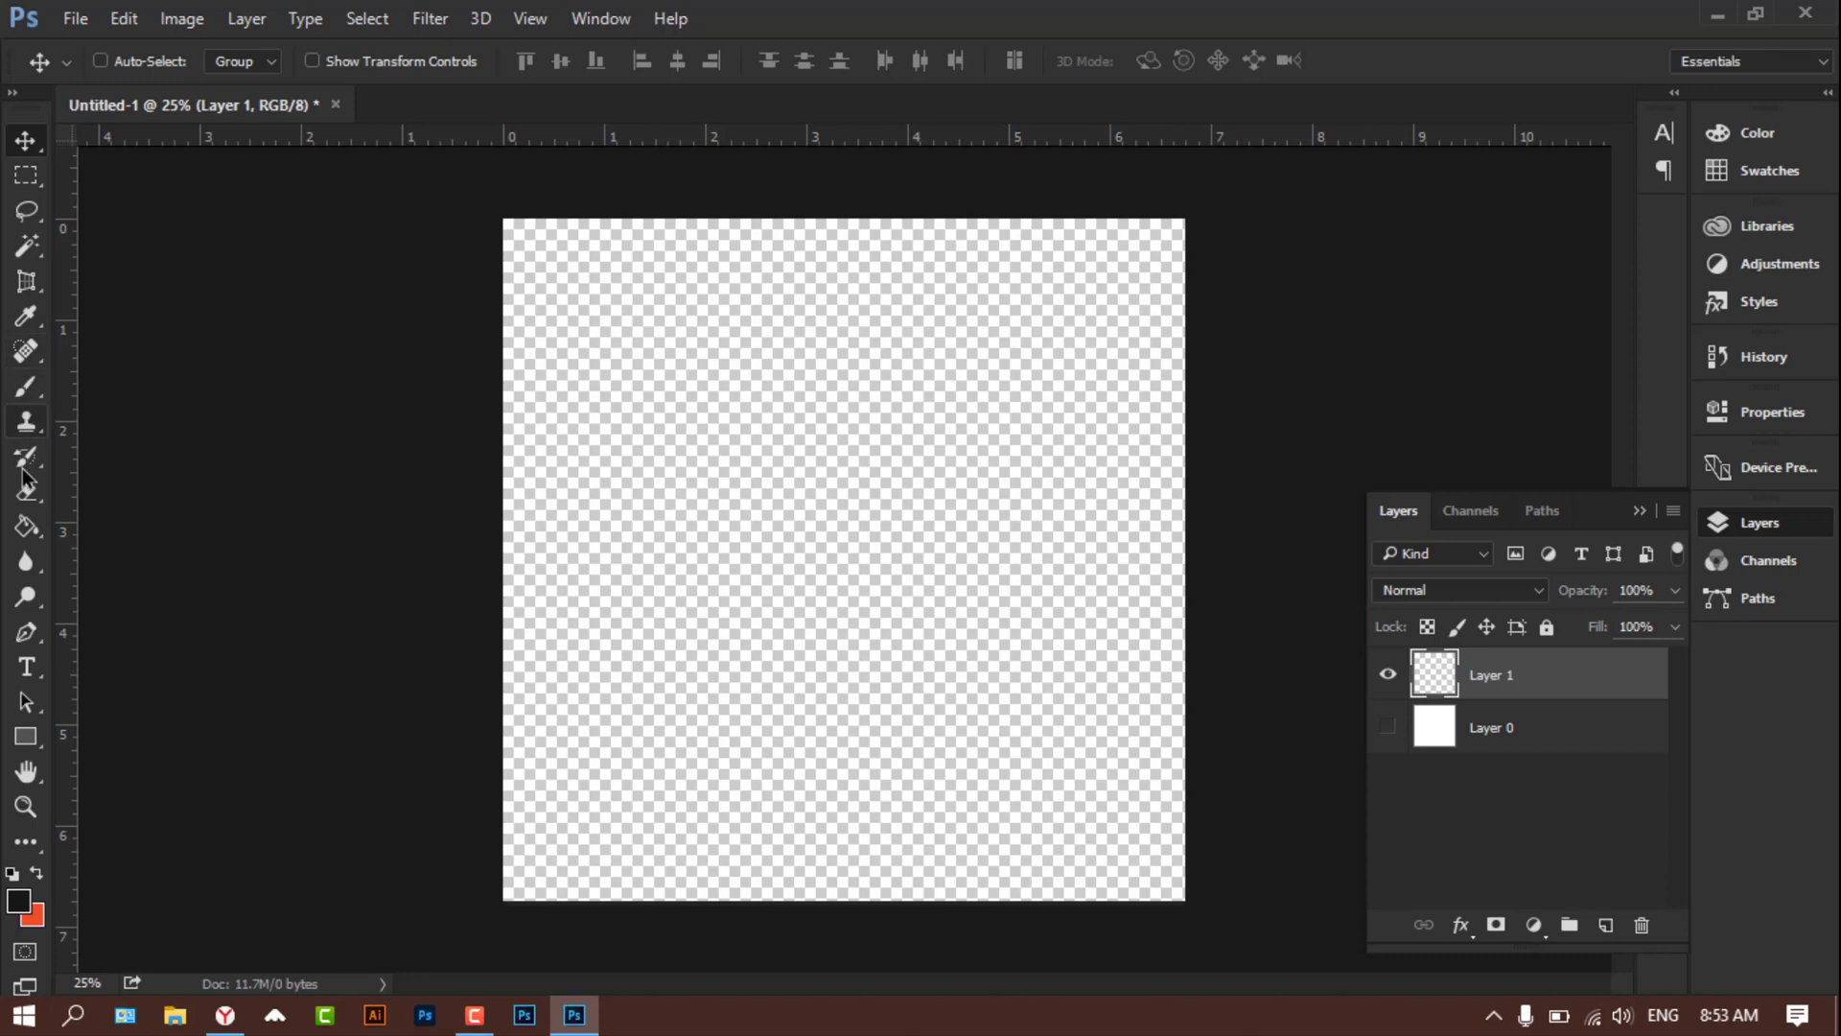
Step: Draw a closed zigzag path over the lower canvas with the Pen tool and make it a selection
{"action": "left_click", "coordinate": [27, 631]}
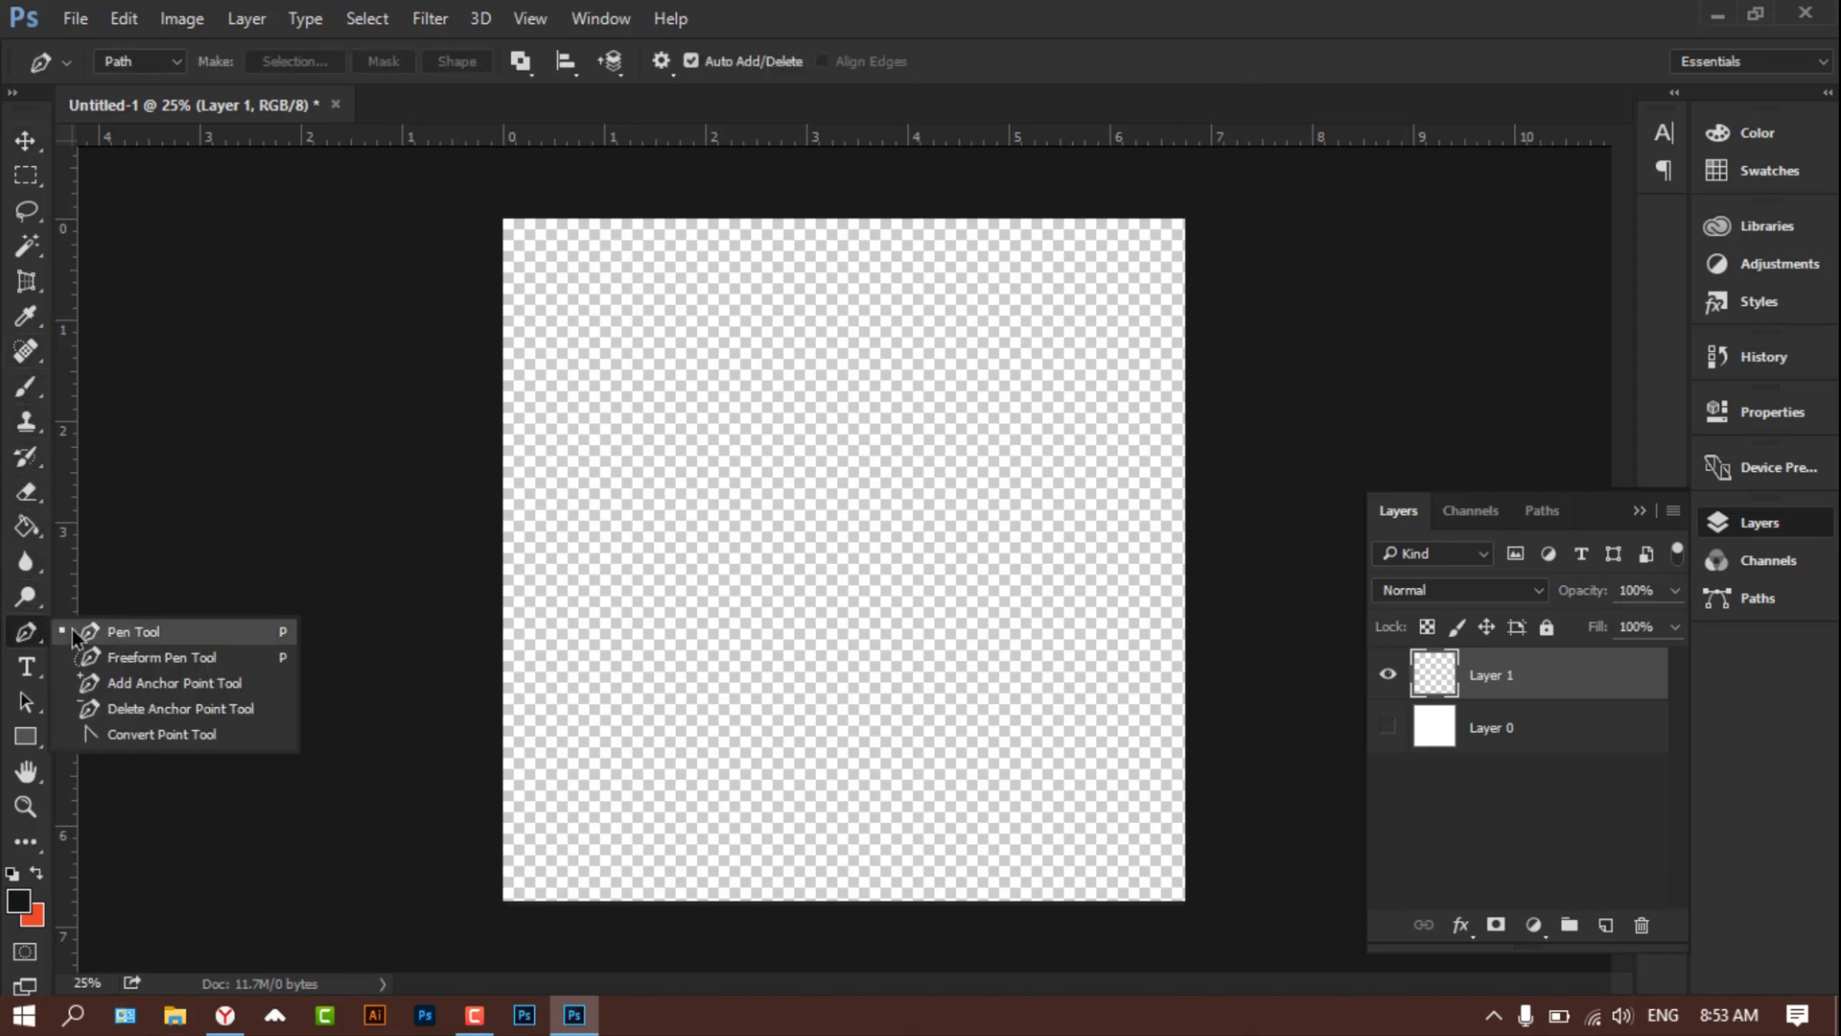
{"action": "left_click", "coordinate": [105, 629]}
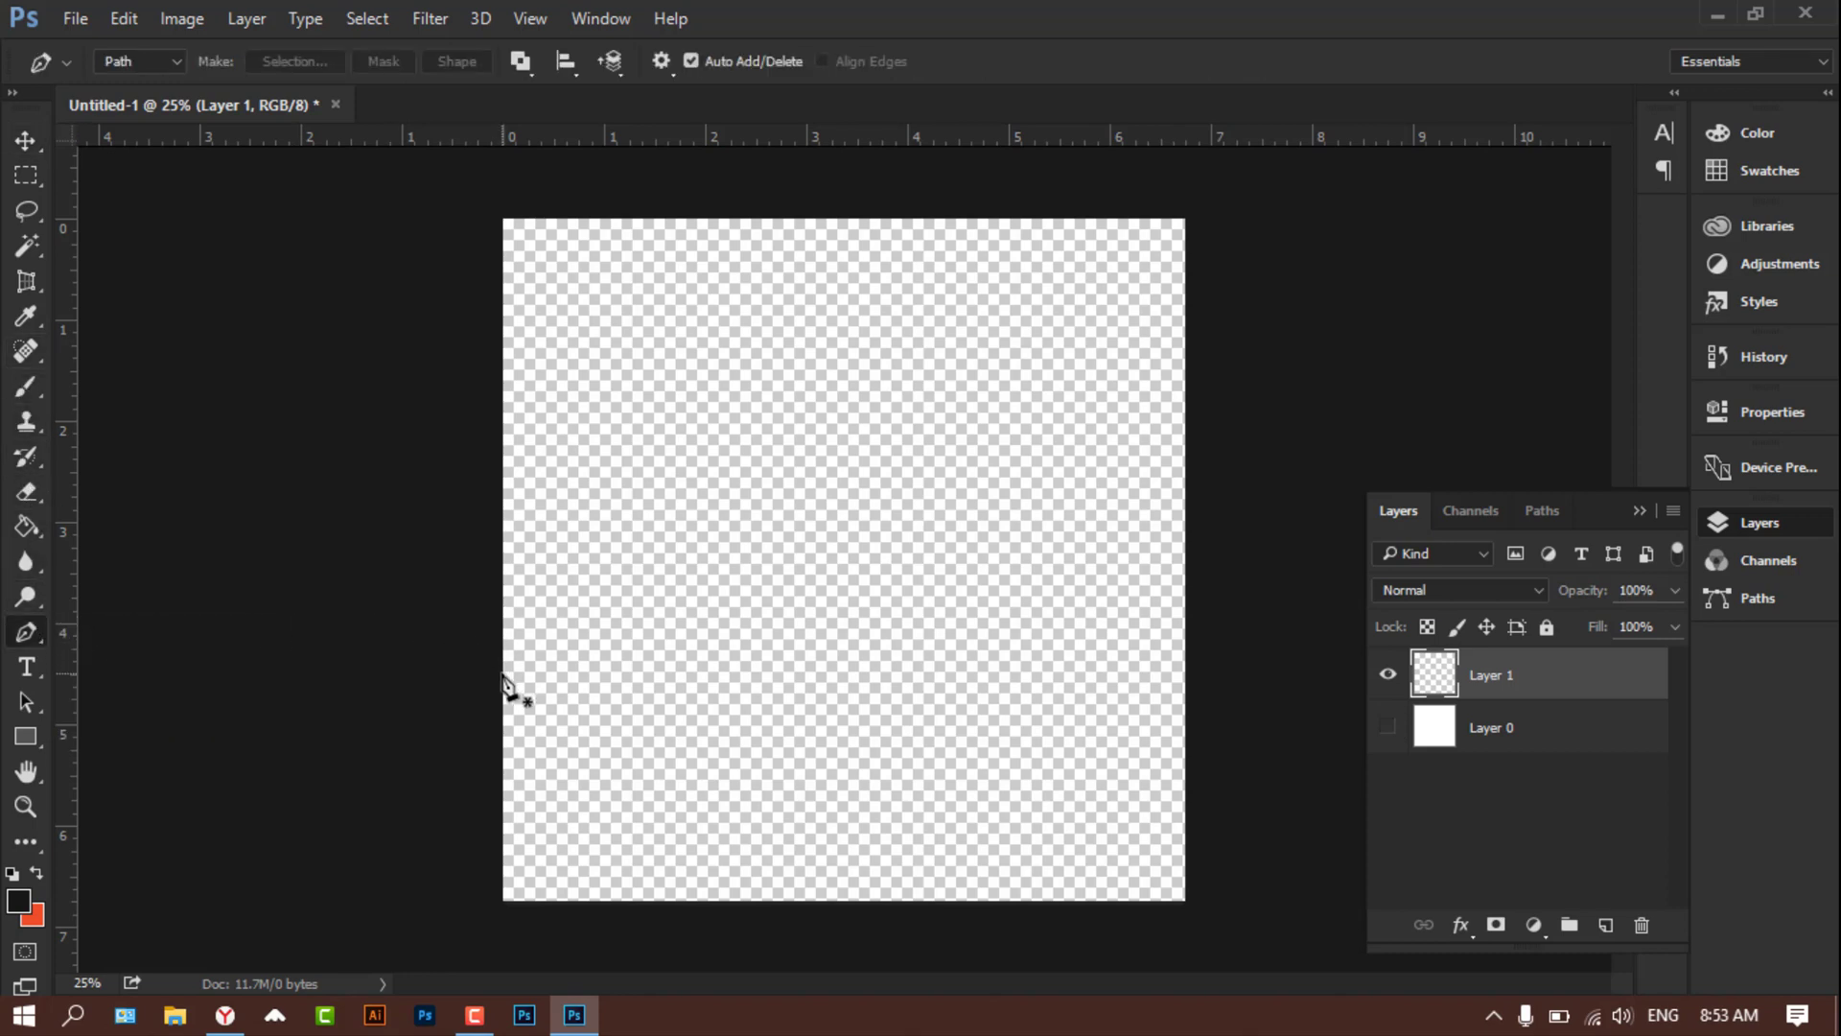
{"action": "left_click", "coordinate": [500, 631]}
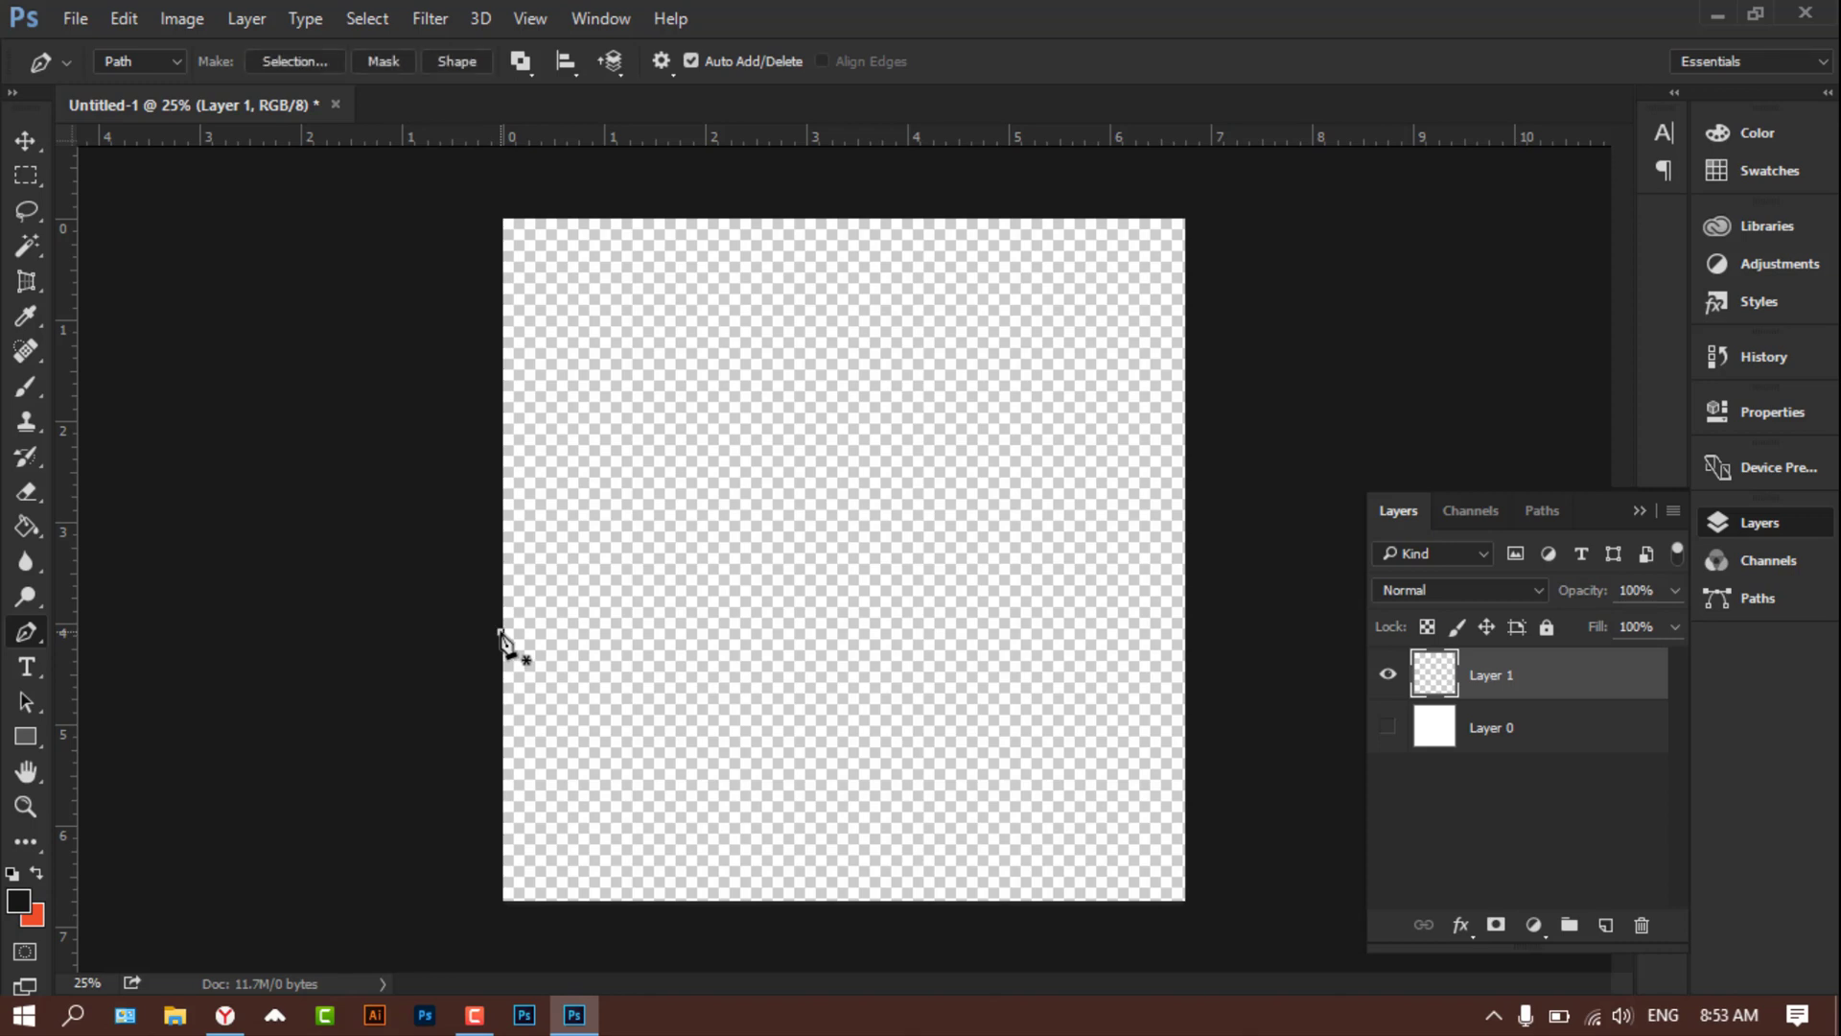
{"action": "left_click", "coordinate": [847, 527]}
{"action": "left_click", "coordinate": [1191, 587]}
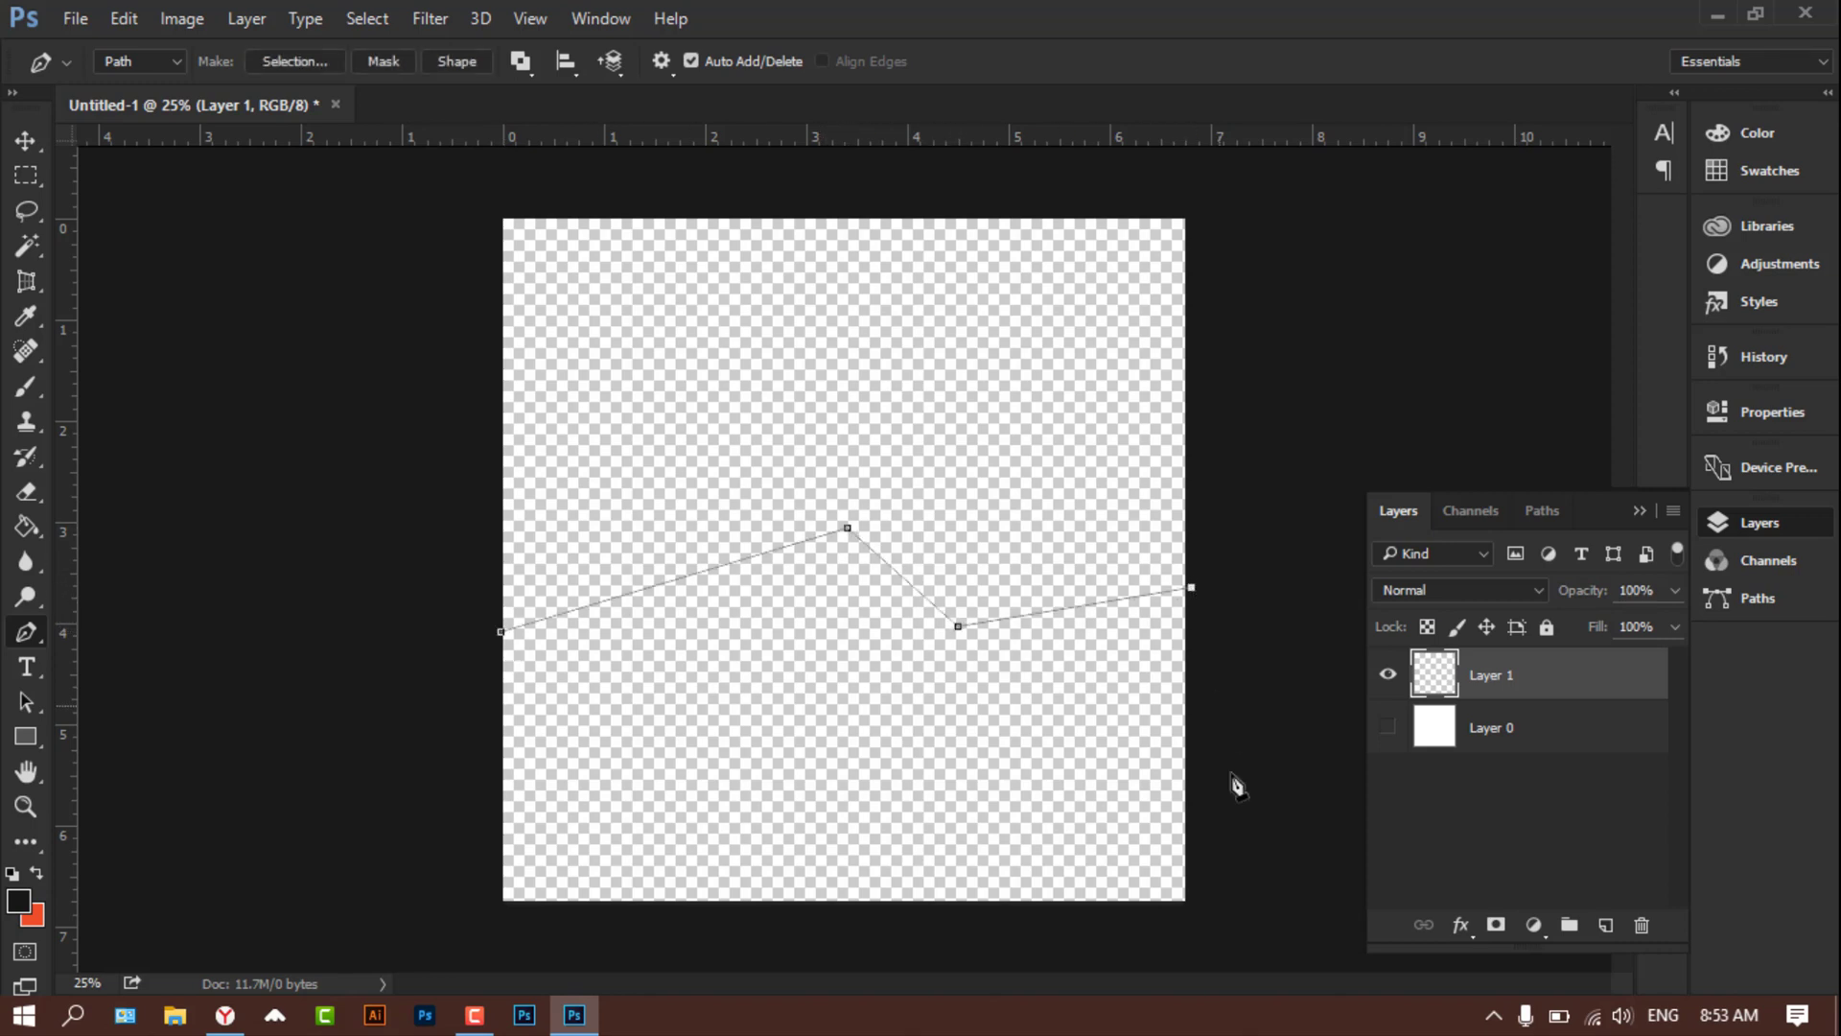
{"action": "left_click", "coordinate": [1191, 906]}
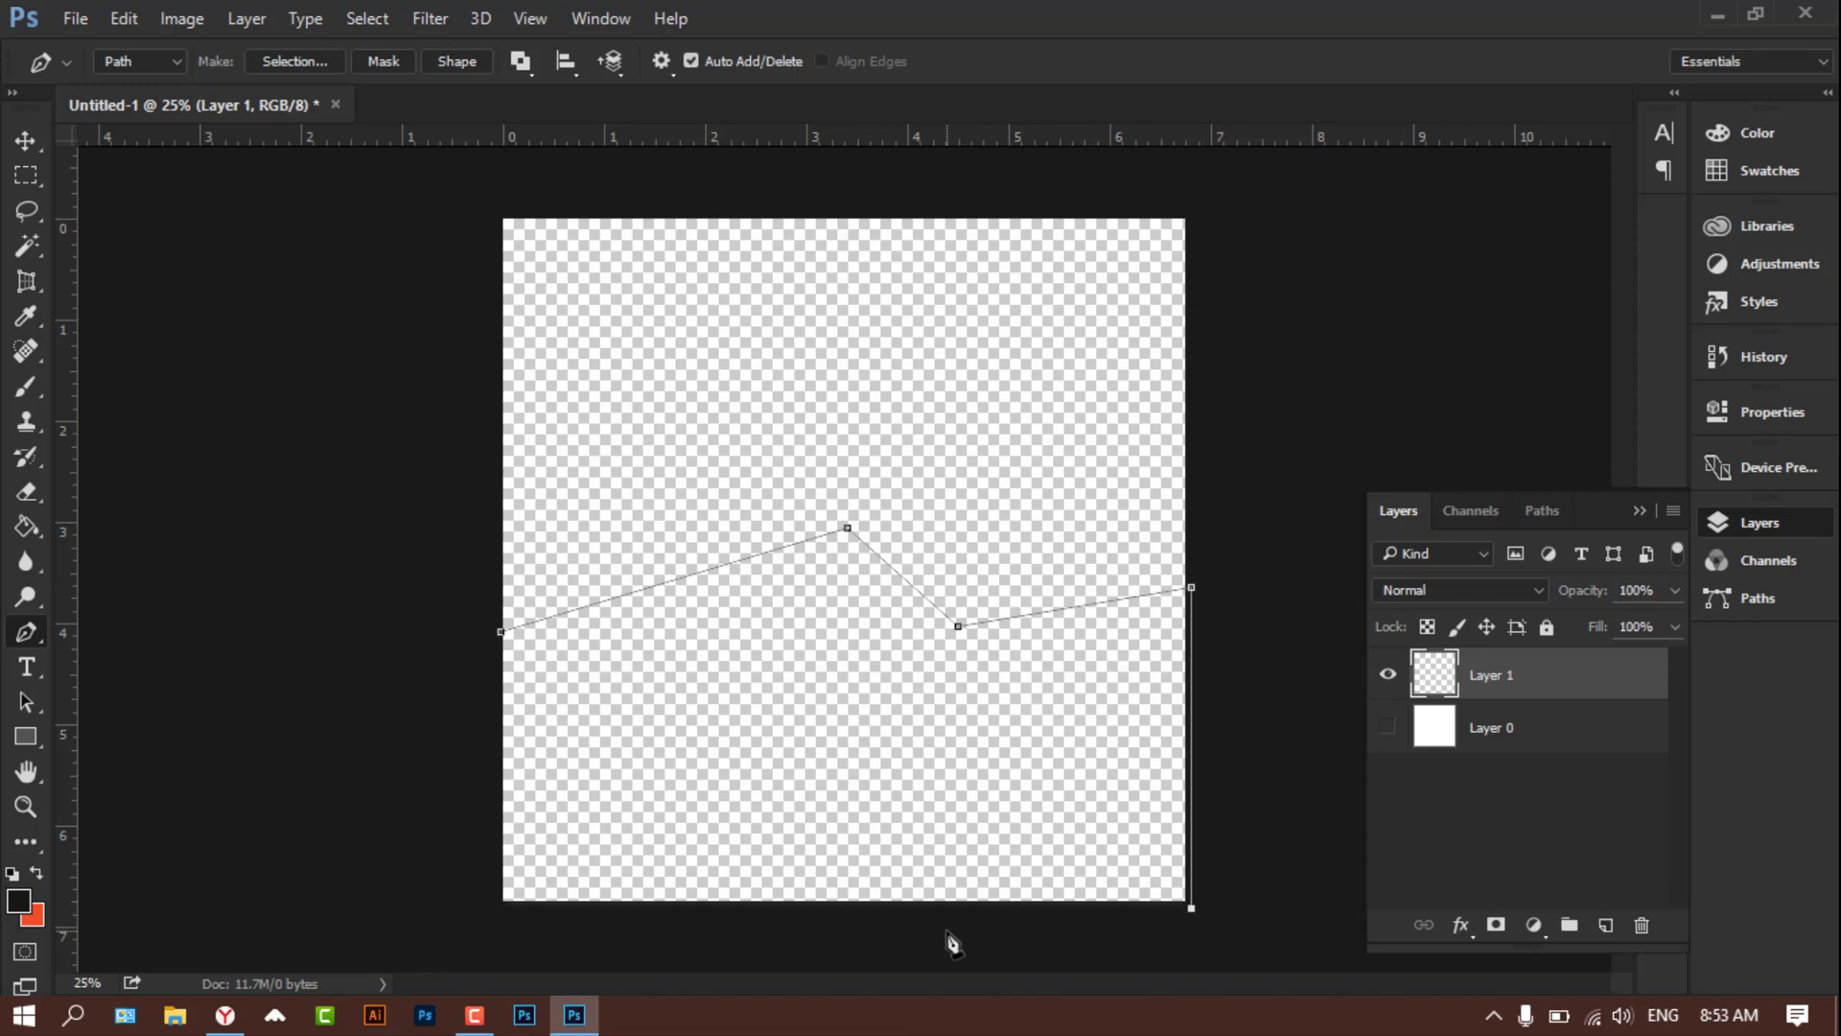
{"action": "left_click", "coordinate": [496, 905]}
{"action": "left_click", "coordinate": [502, 632]}
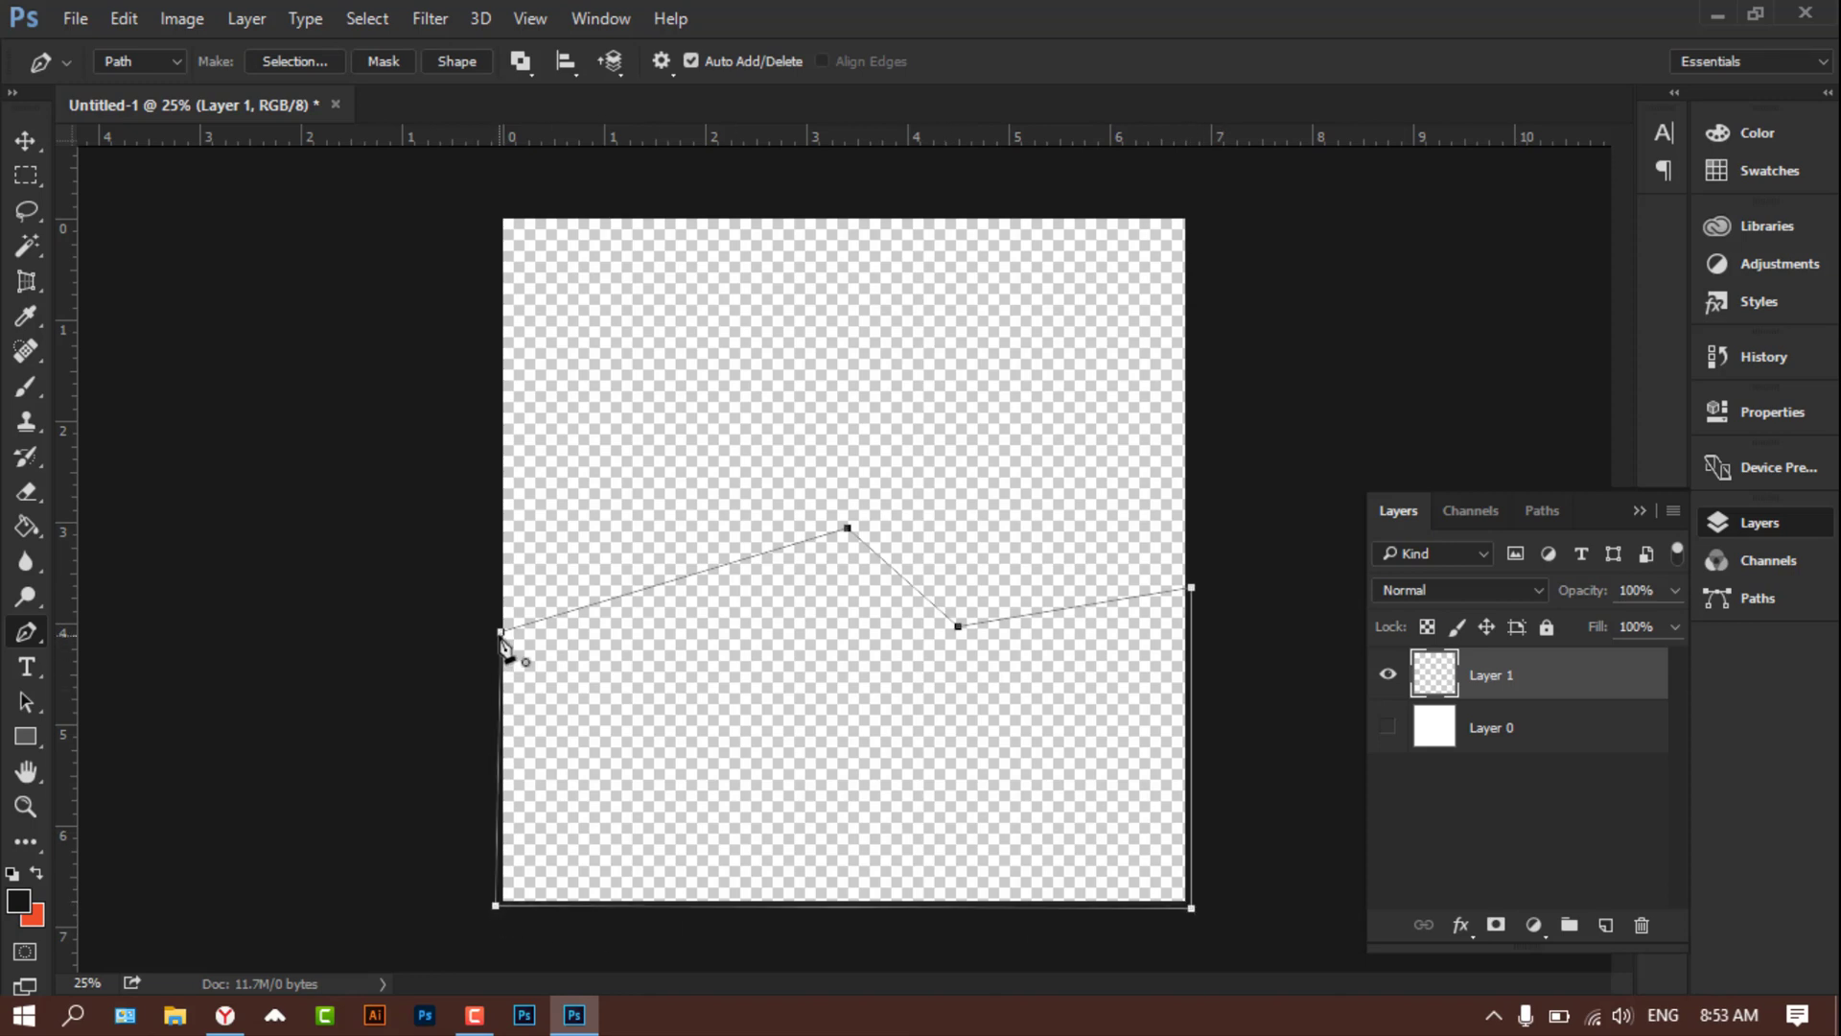
{"action": "right_click", "coordinate": [505, 641]}
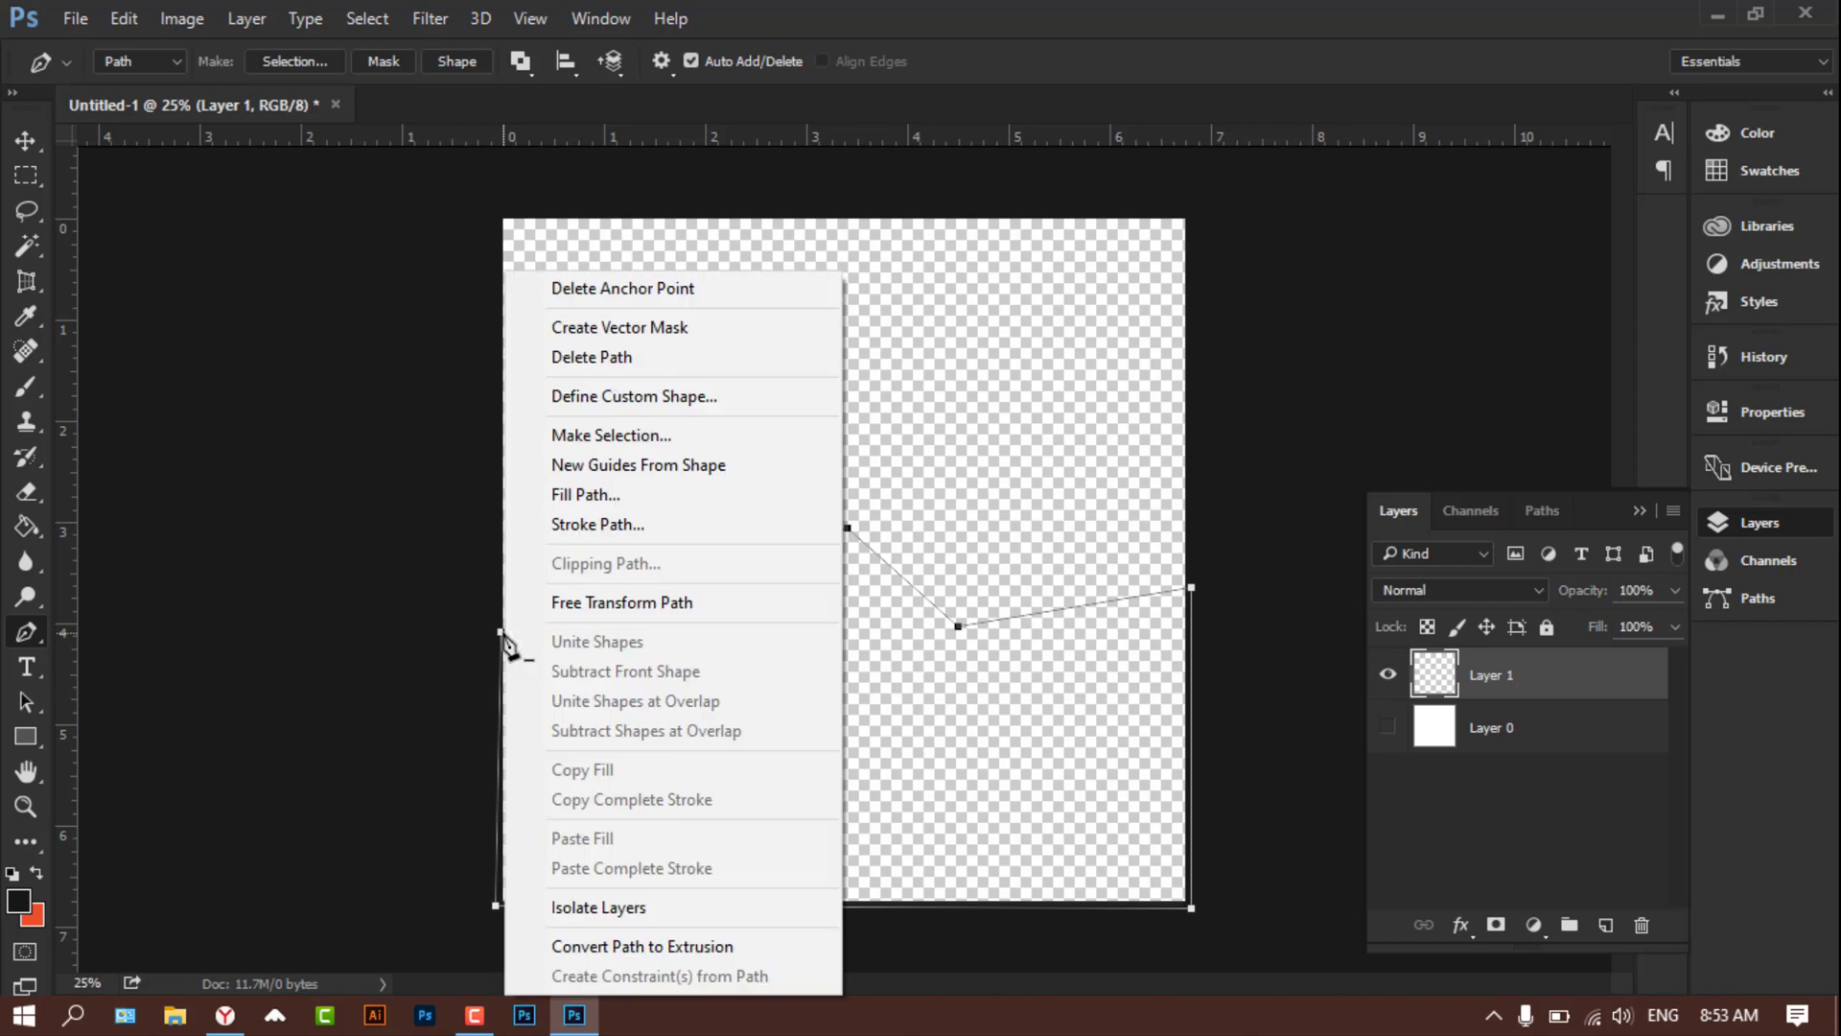
{"action": "left_click", "coordinate": [590, 434]}
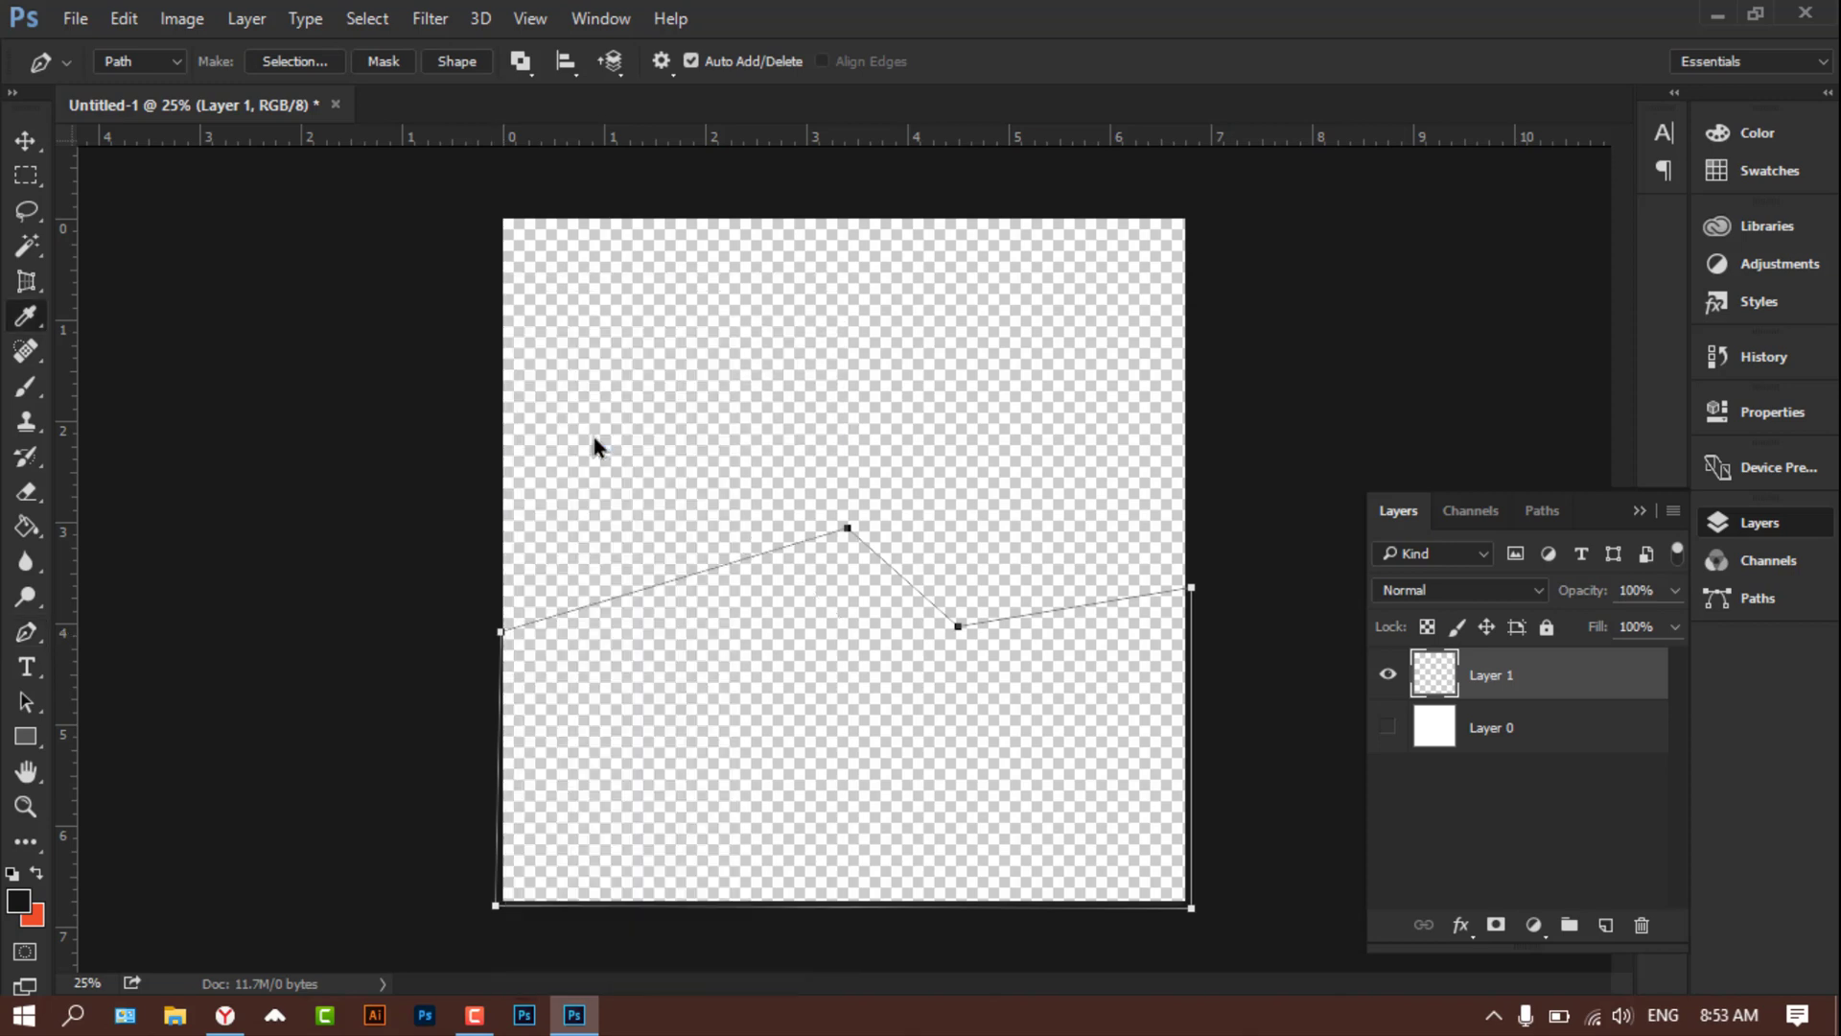
{"action": "left_click", "coordinate": [1055, 278]}
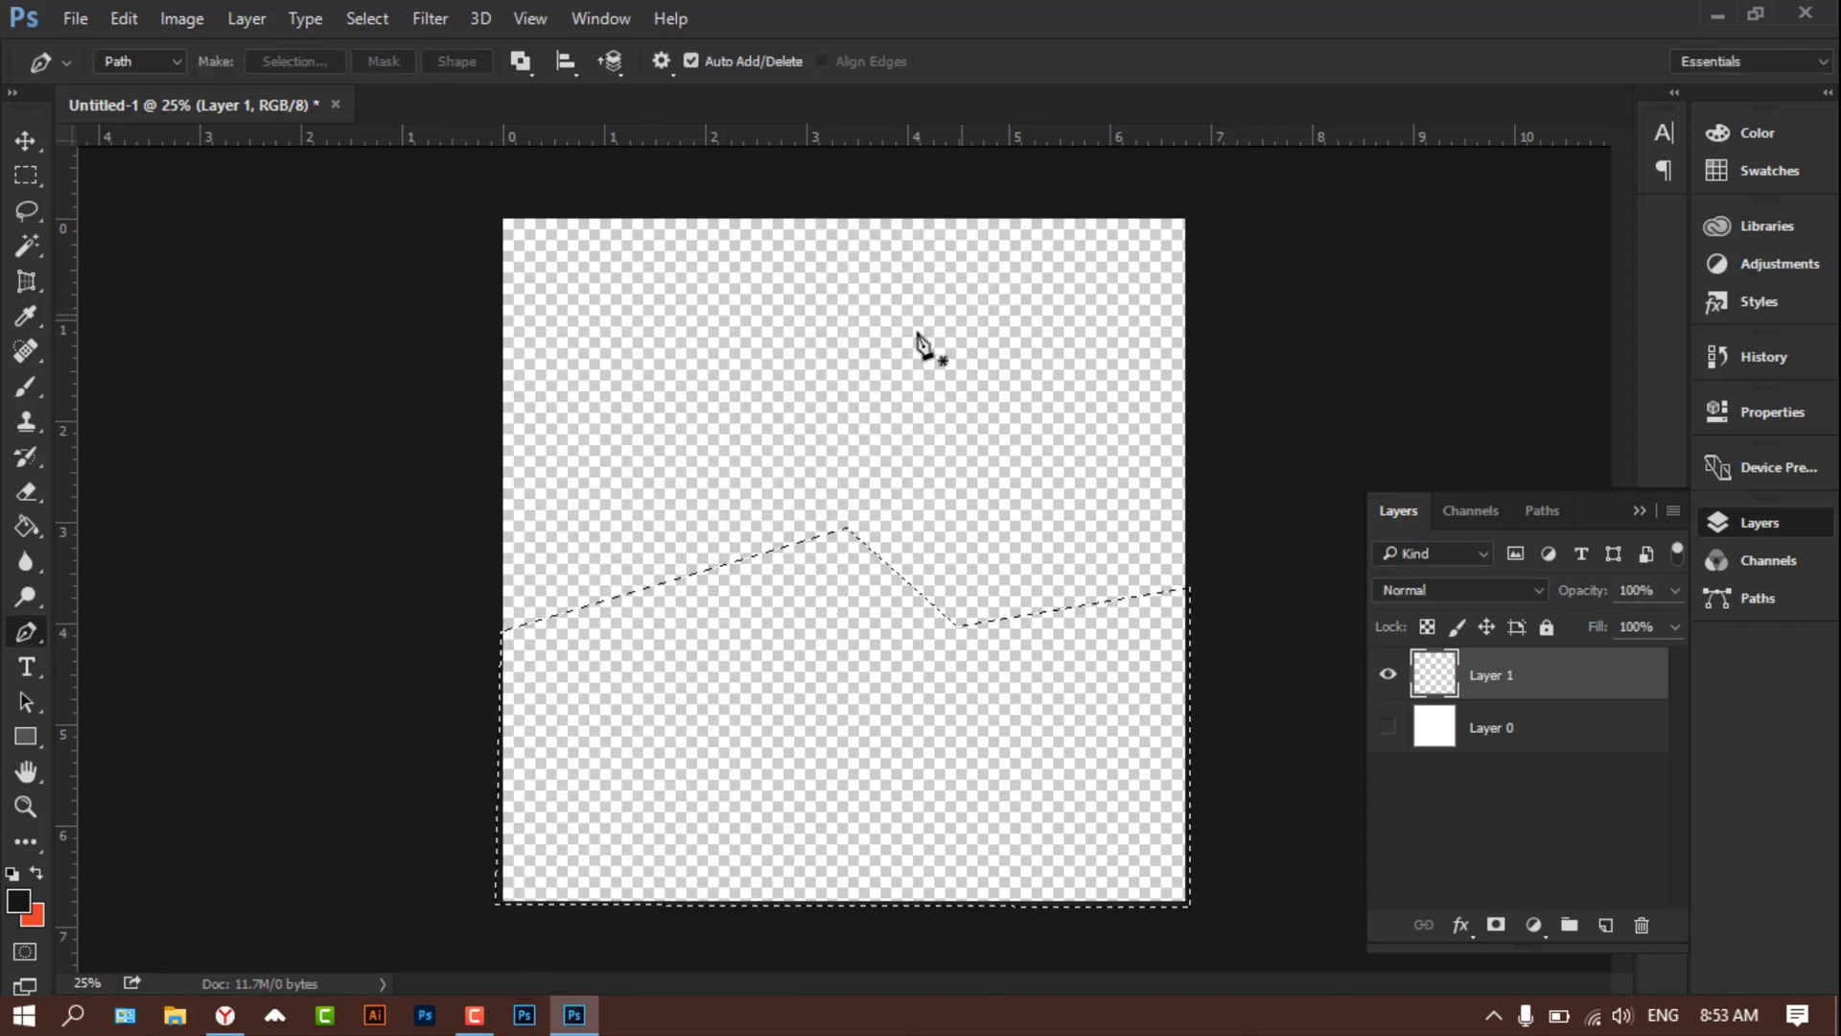
Step: Fill the selection on Layer 1 with near-white #fdfafa using the Paint Bucket
{"action": "left_click", "coordinate": [29, 527]}
{"action": "left_click", "coordinate": [580, 752]}
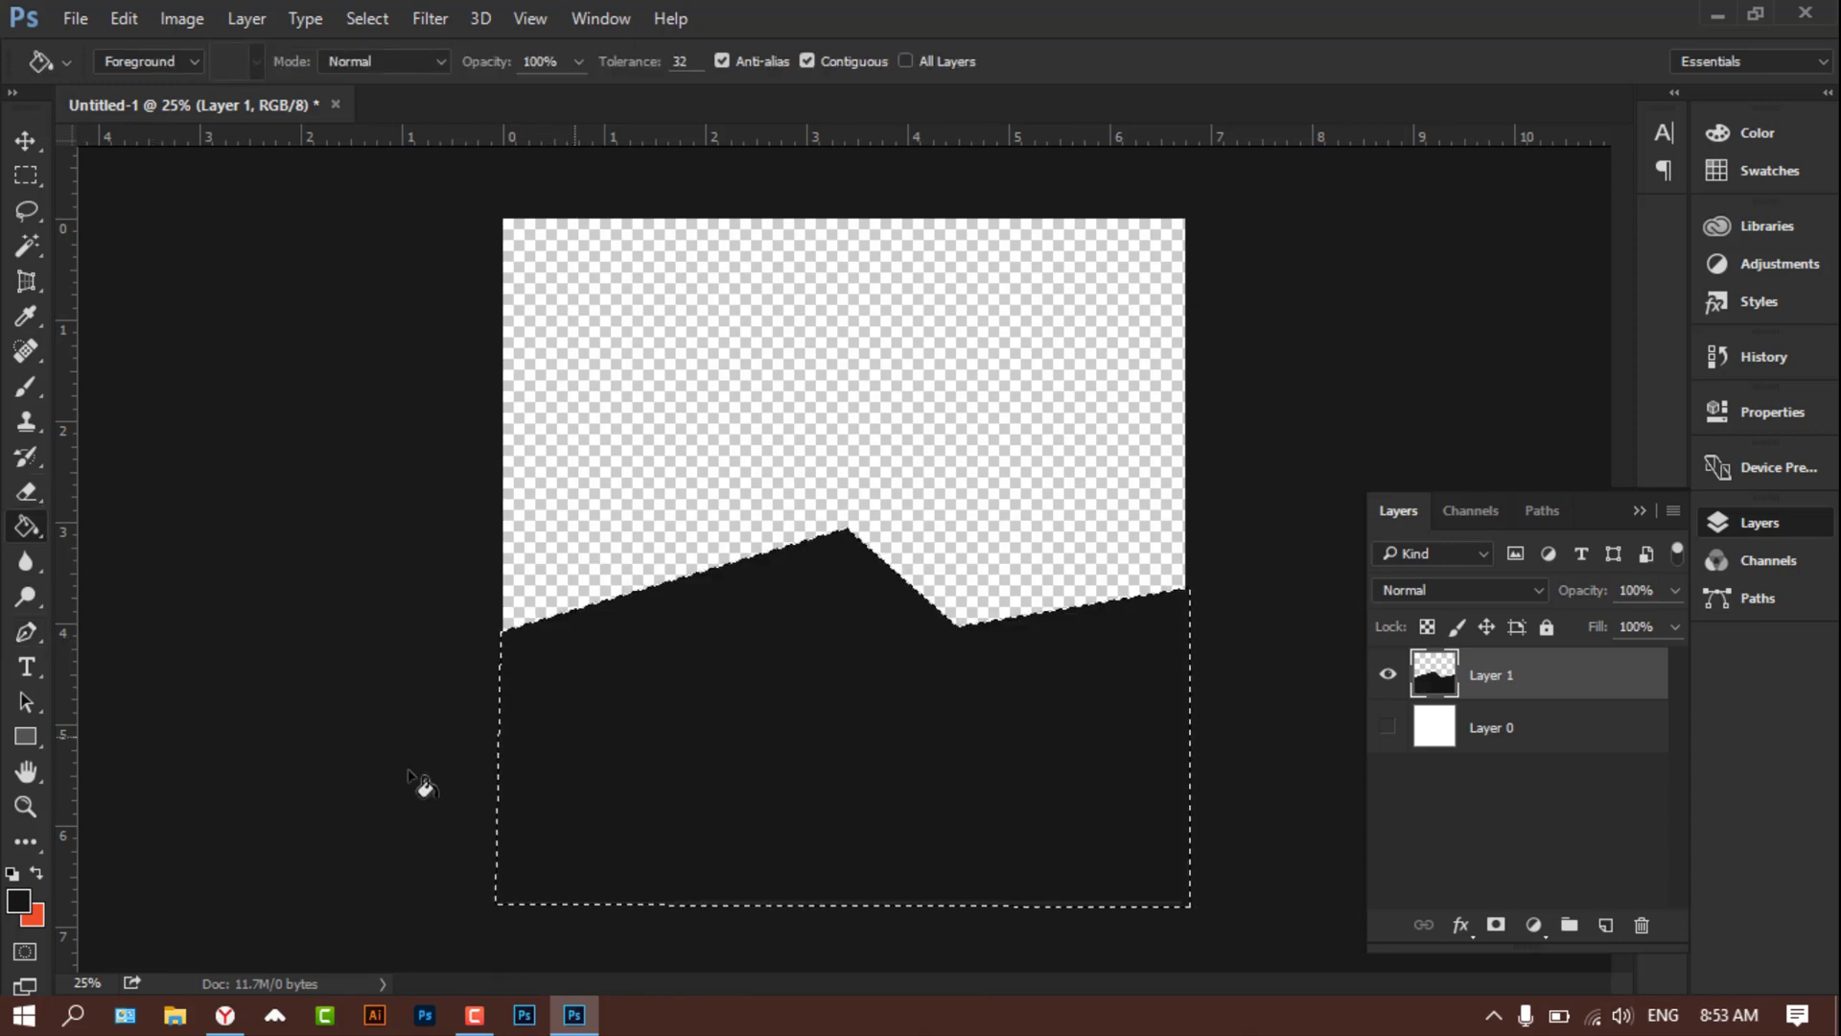
{"action": "left_click", "coordinate": [19, 906]}
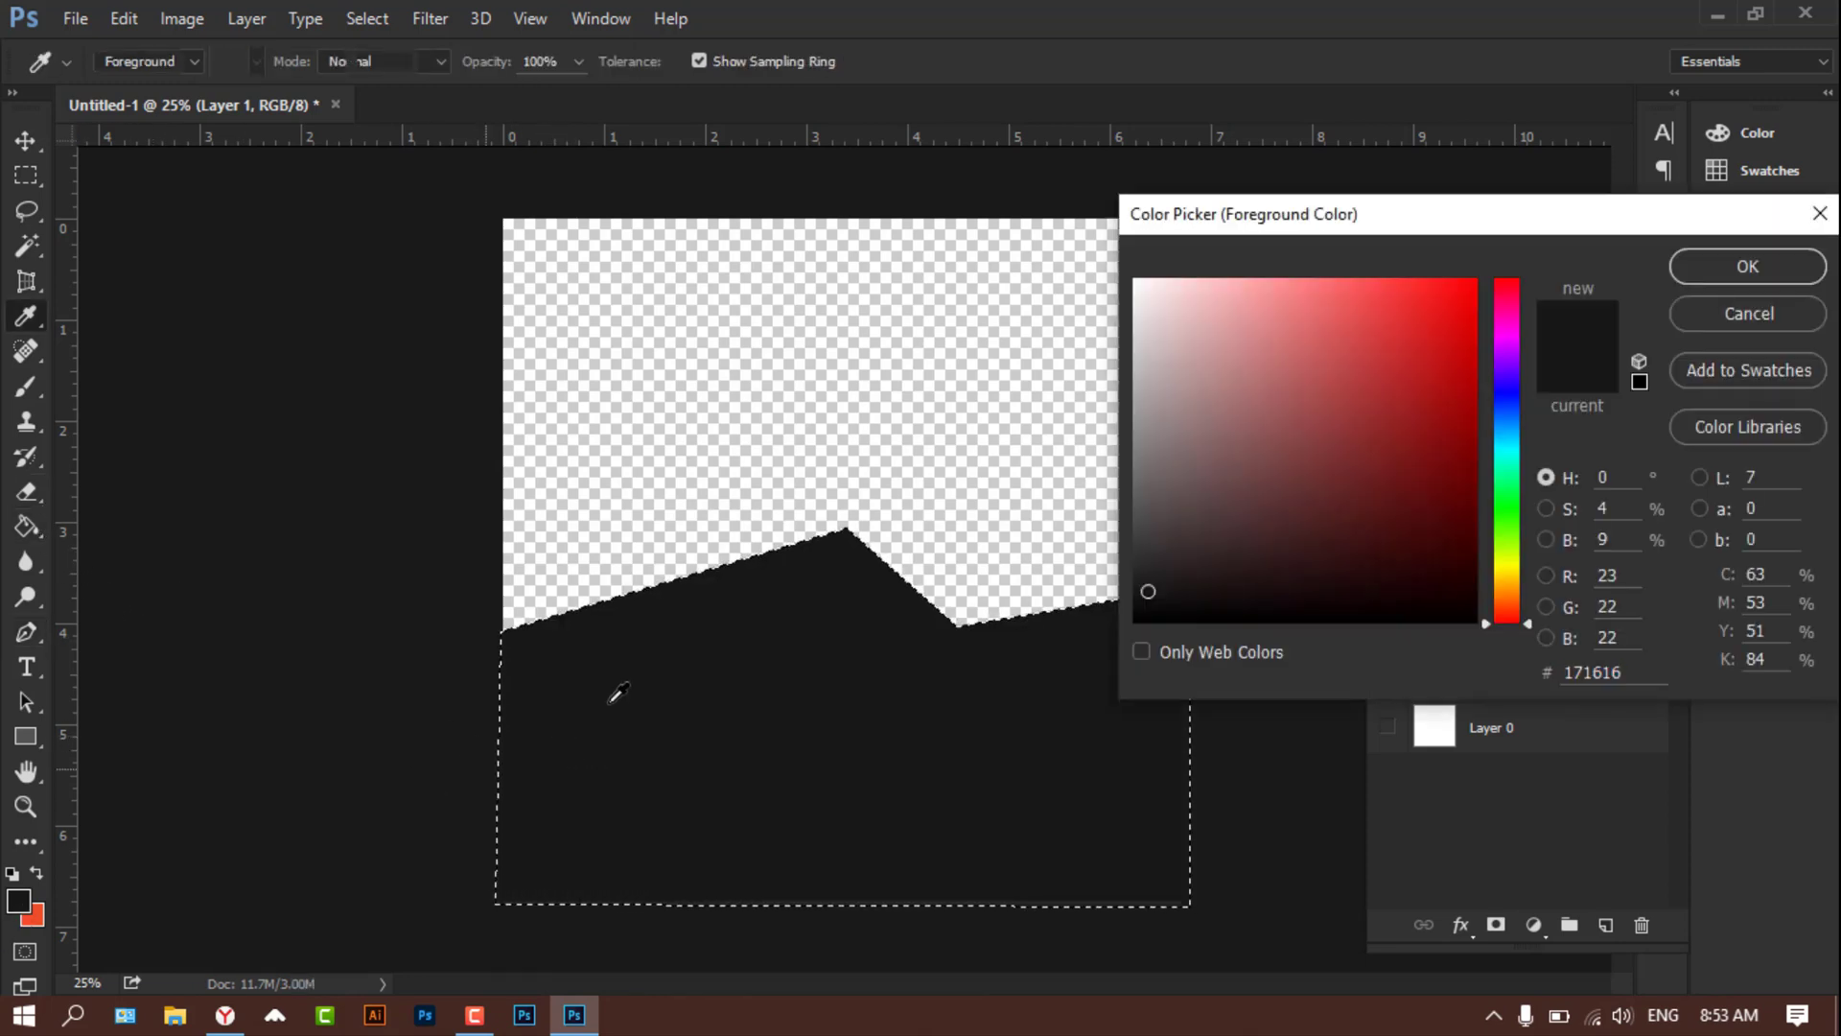
{"action": "left_click", "coordinate": [1138, 282]}
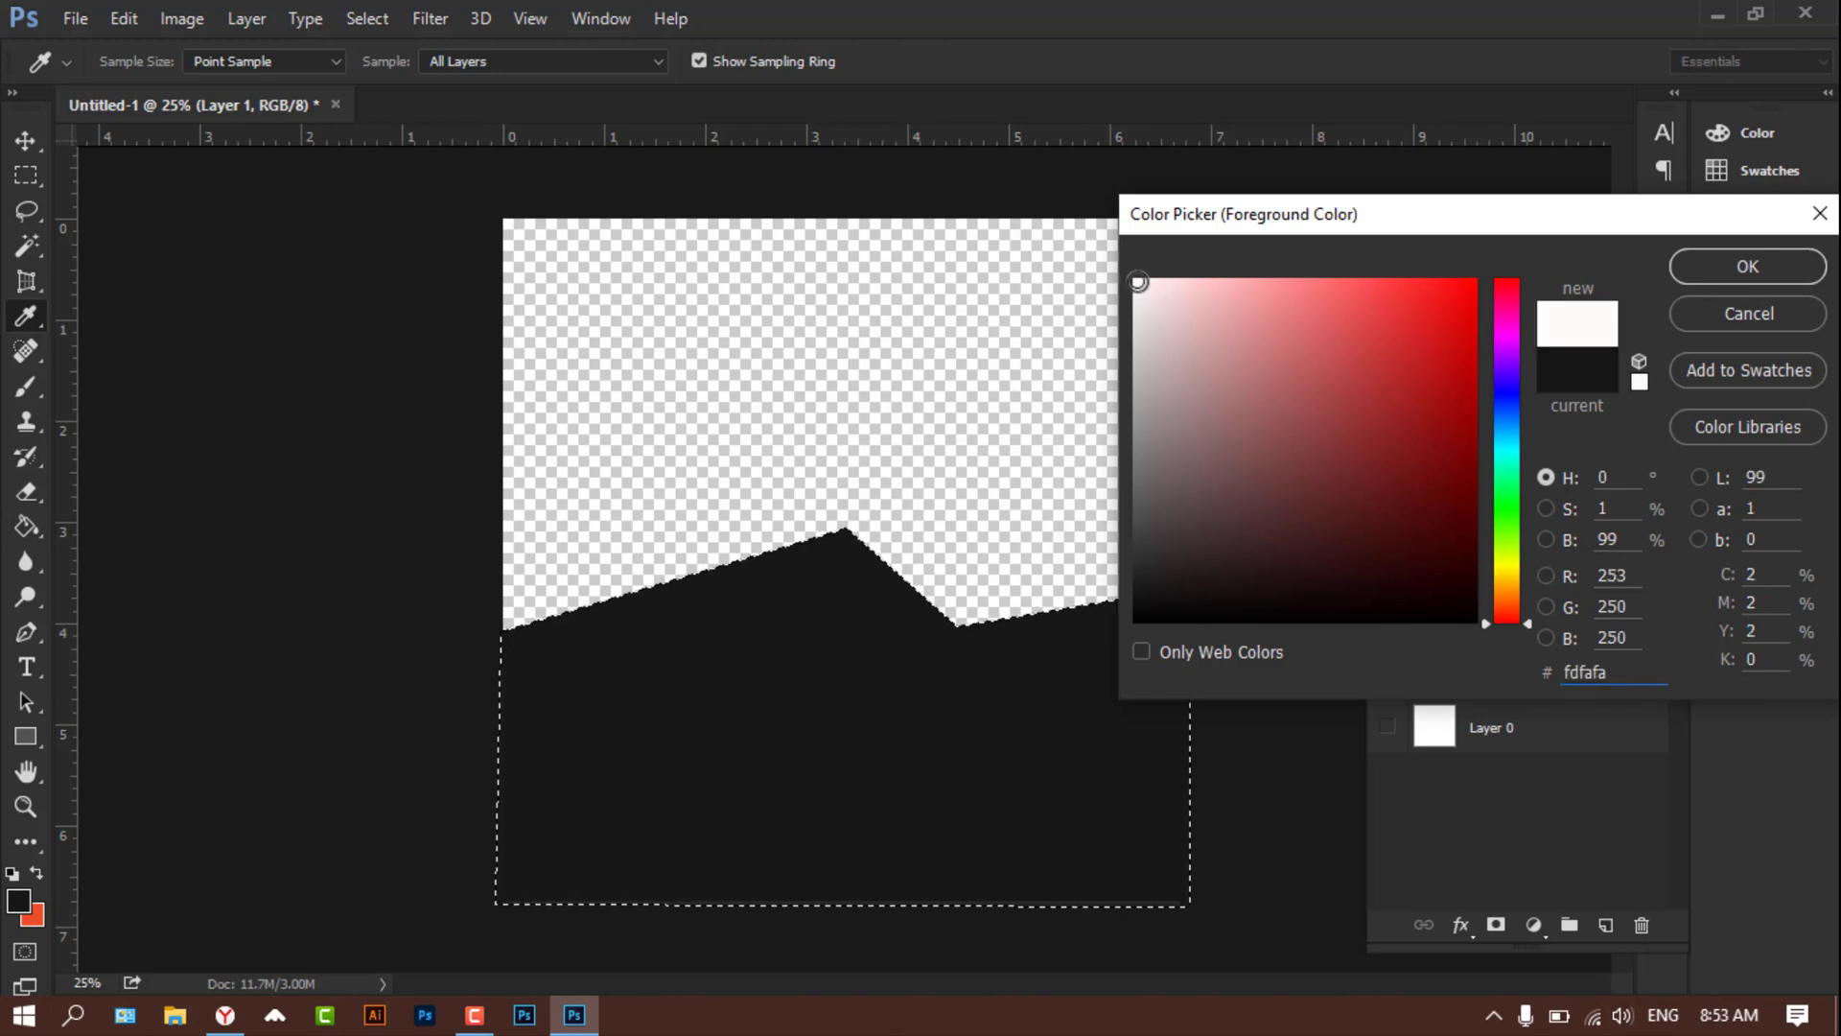
{"action": "left_click", "coordinate": [1747, 266]}
{"action": "left_click", "coordinate": [773, 709]}
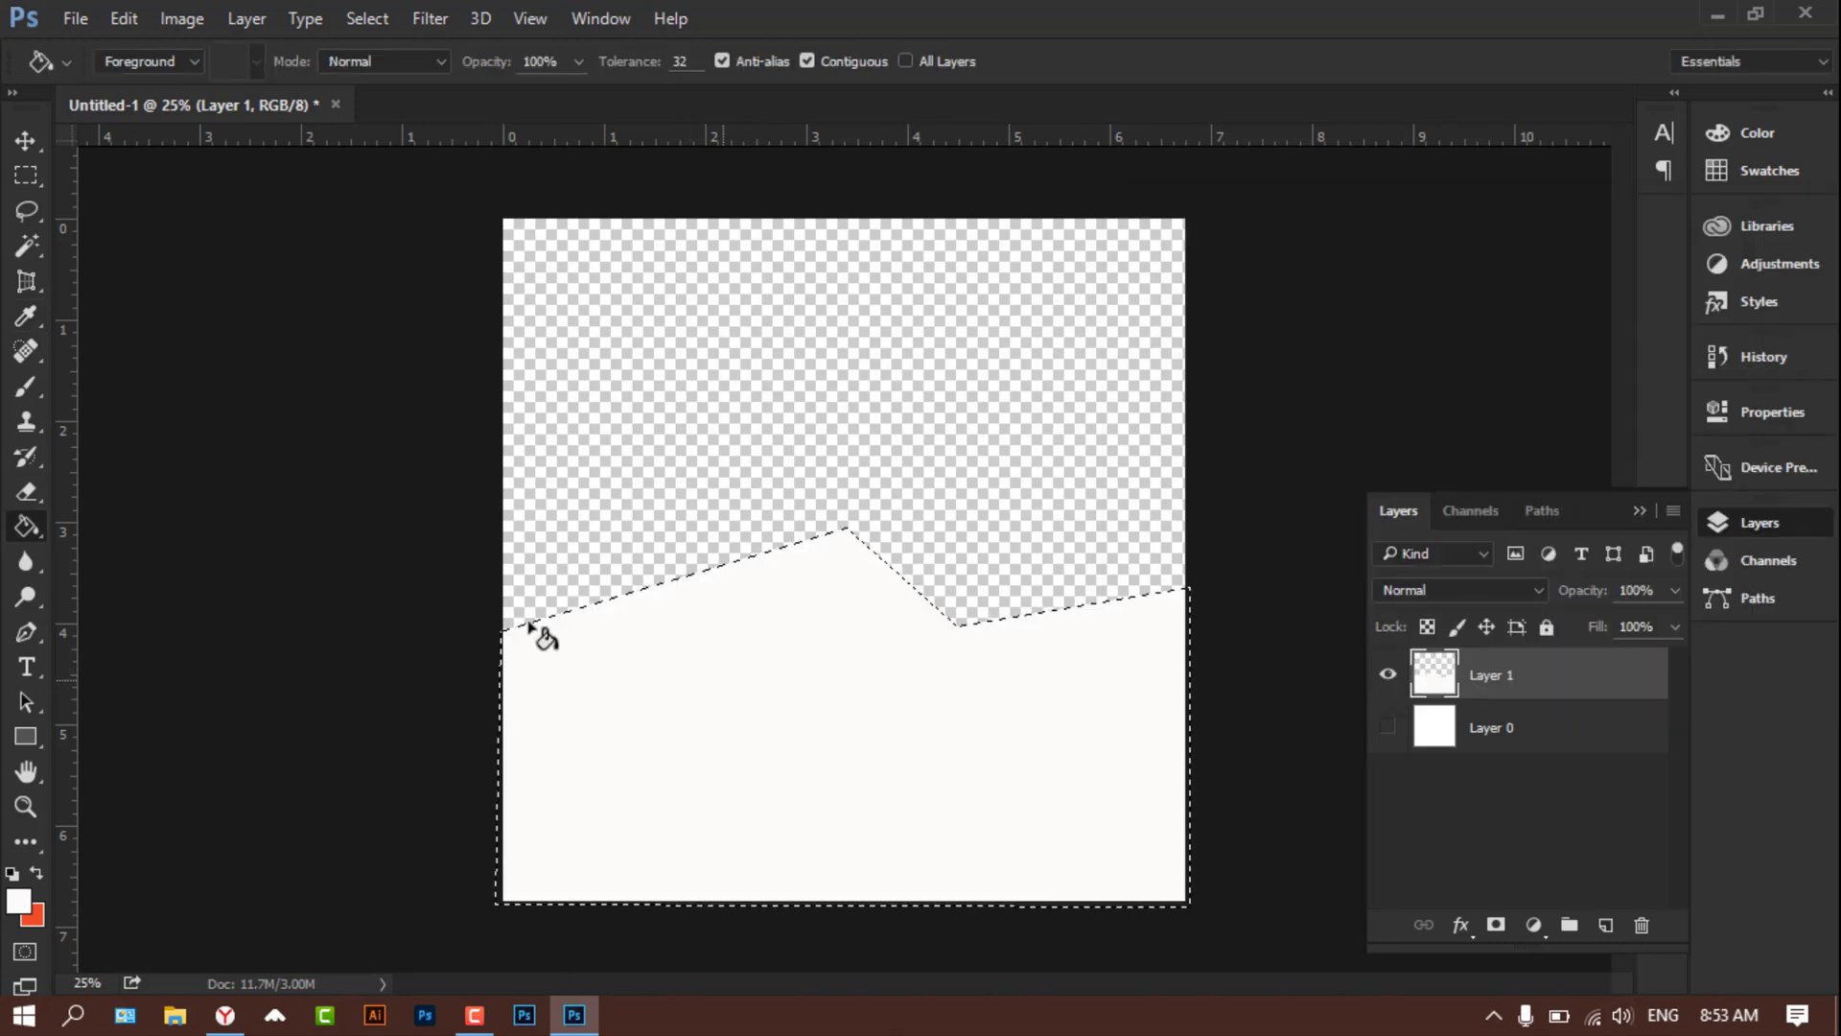
{"action": "left_click", "coordinate": [26, 140]}
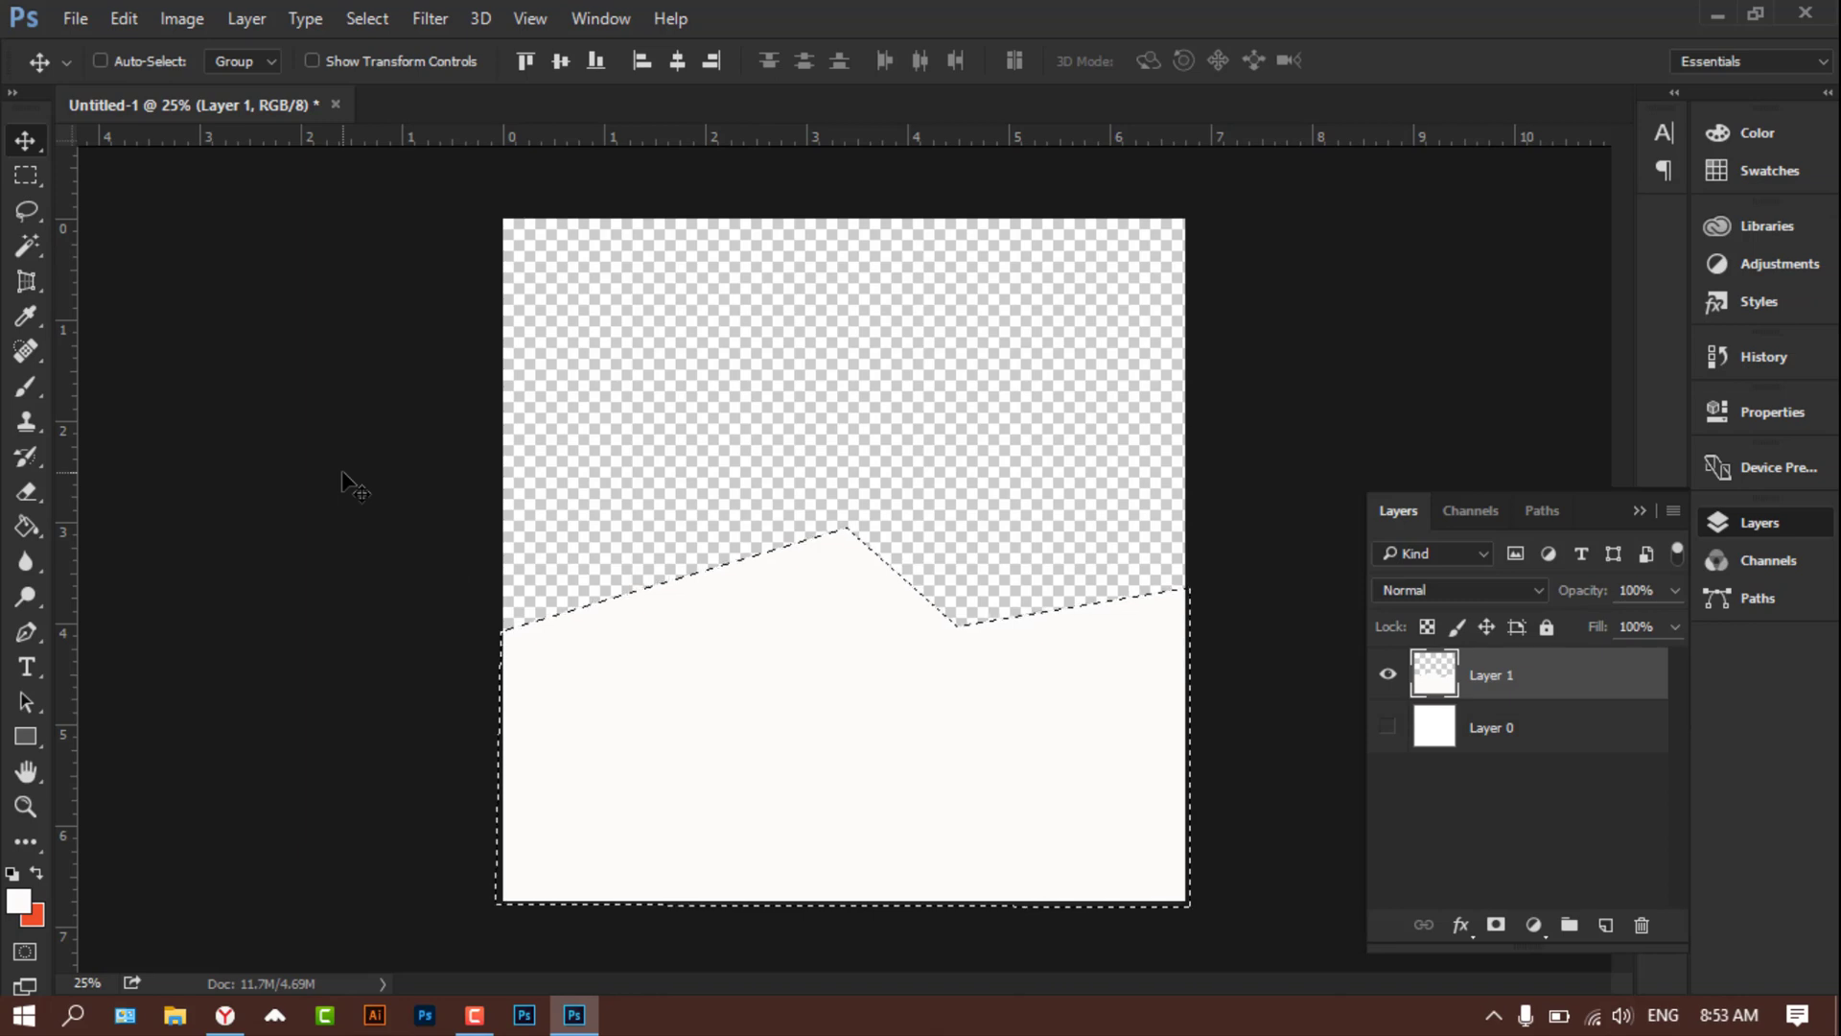
Step: Clear the selection and add a new empty Layer 2 above Layer 1
{"action": "key", "text": "ctrl+d"}
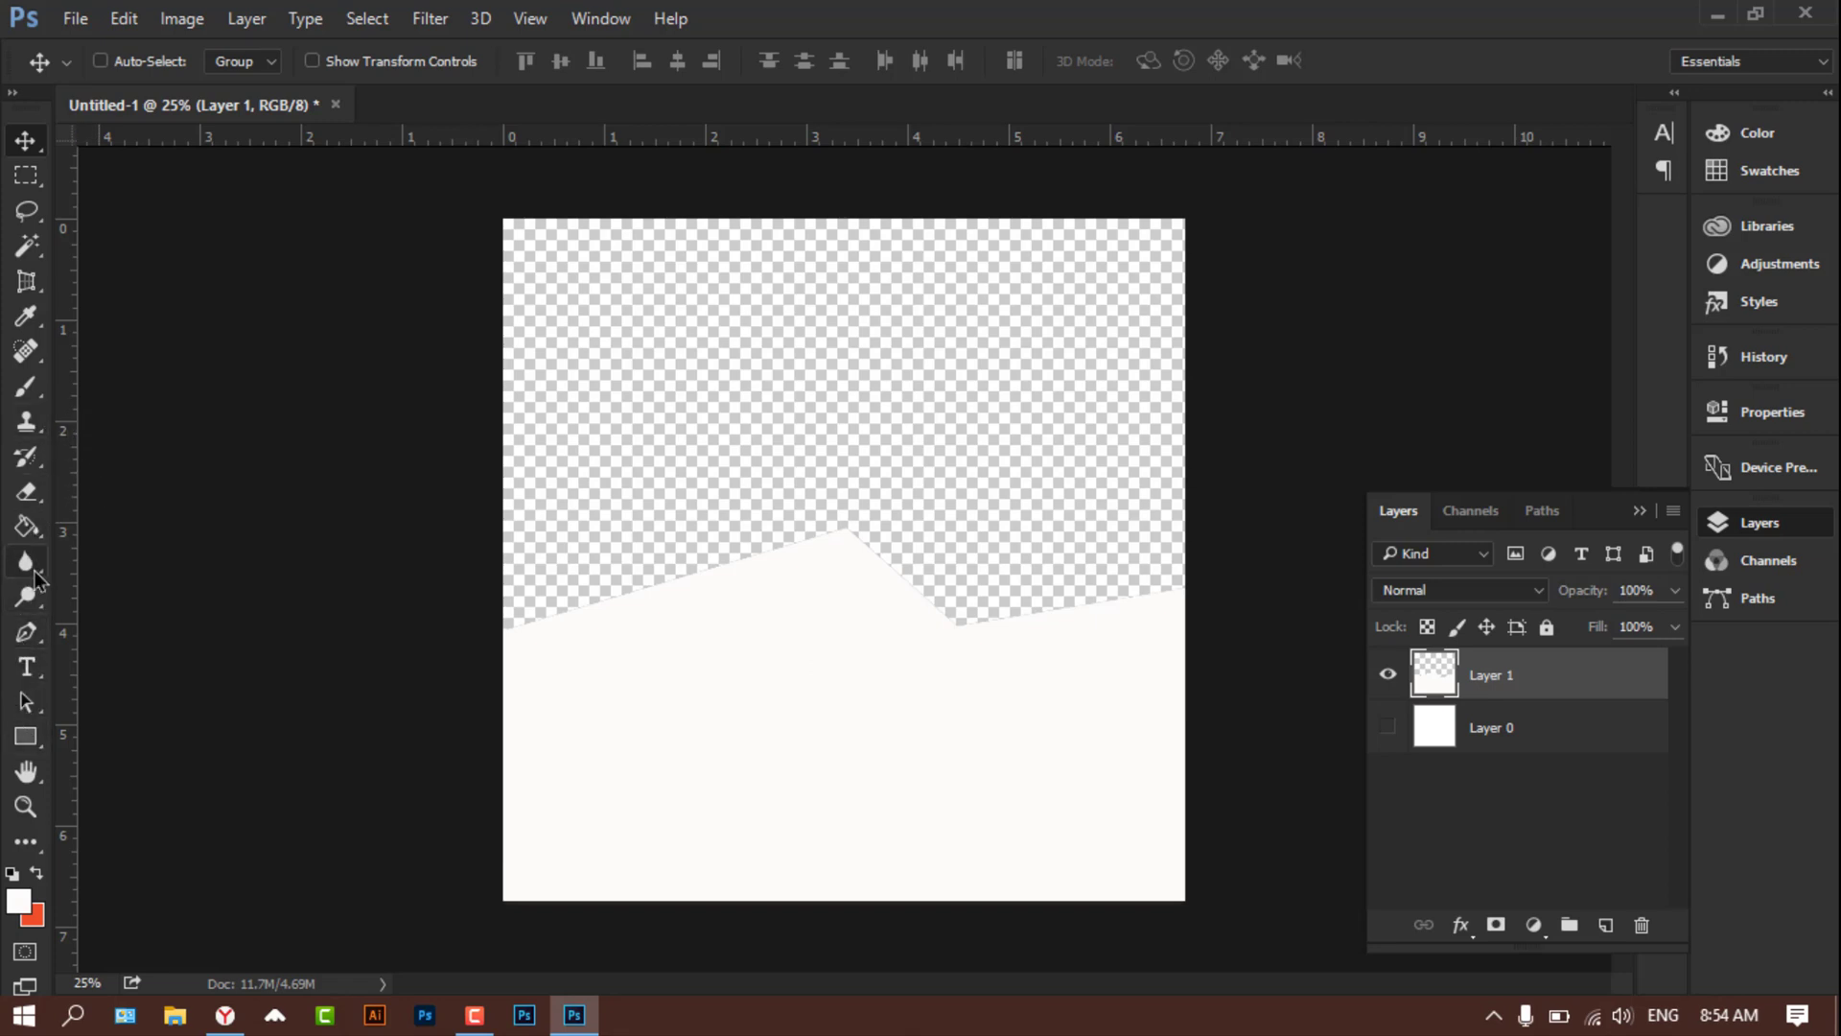
{"action": "left_click", "coordinate": [29, 636]}
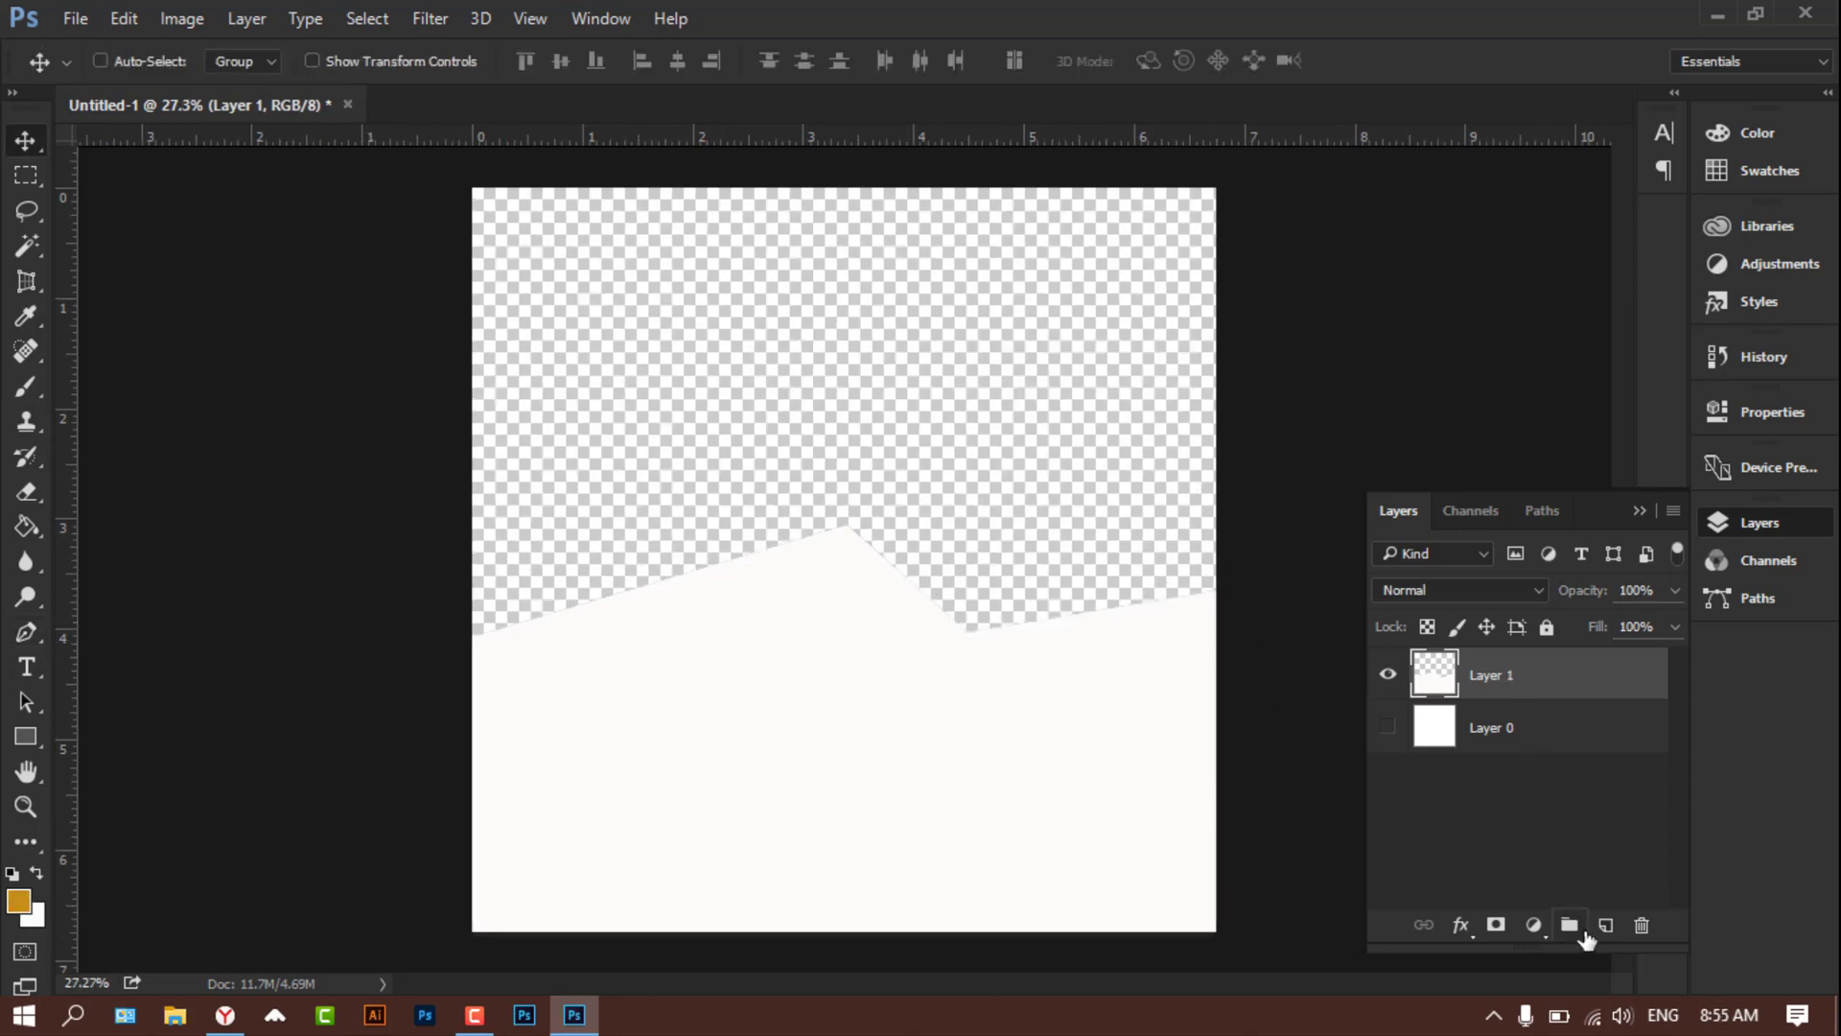
{"action": "left_click", "coordinate": [1603, 926]}
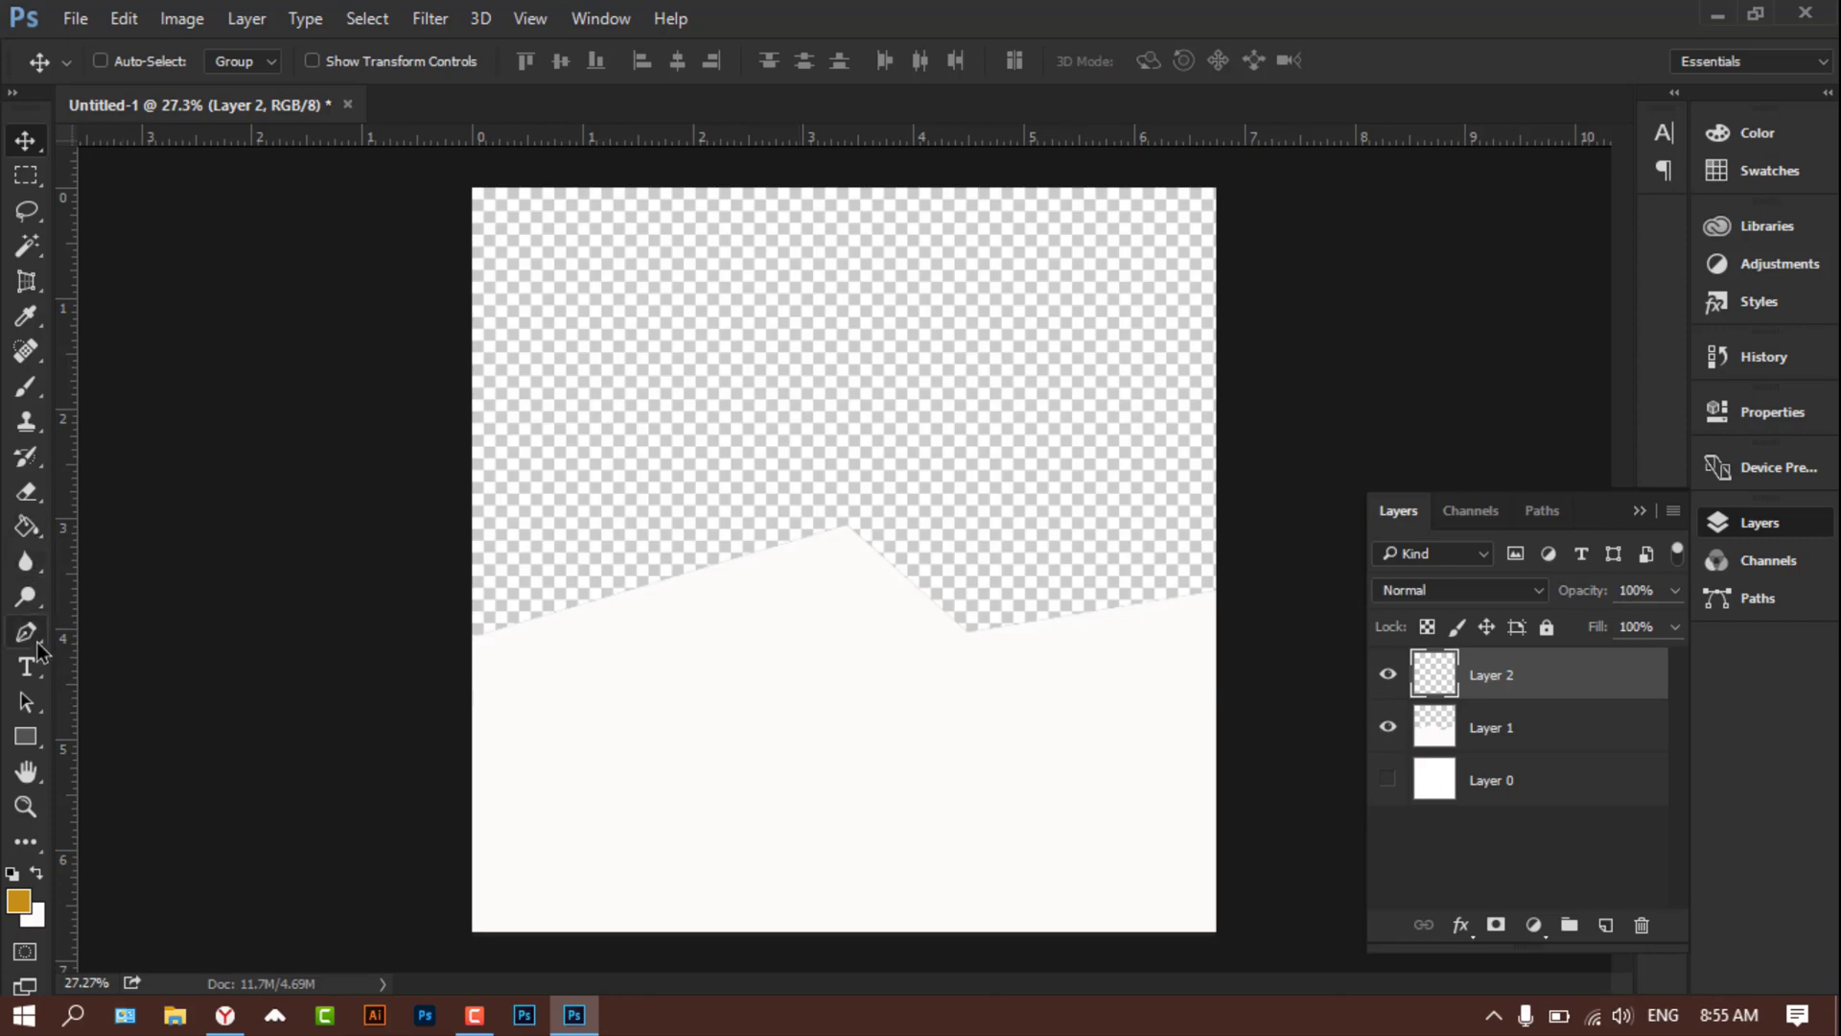
Step: Zoom in and draw a thin slanted path along the white shape's right edge, then make it a selection
{"action": "key", "text": "p"}
{"action": "key", "text": "ctrl+plus"}
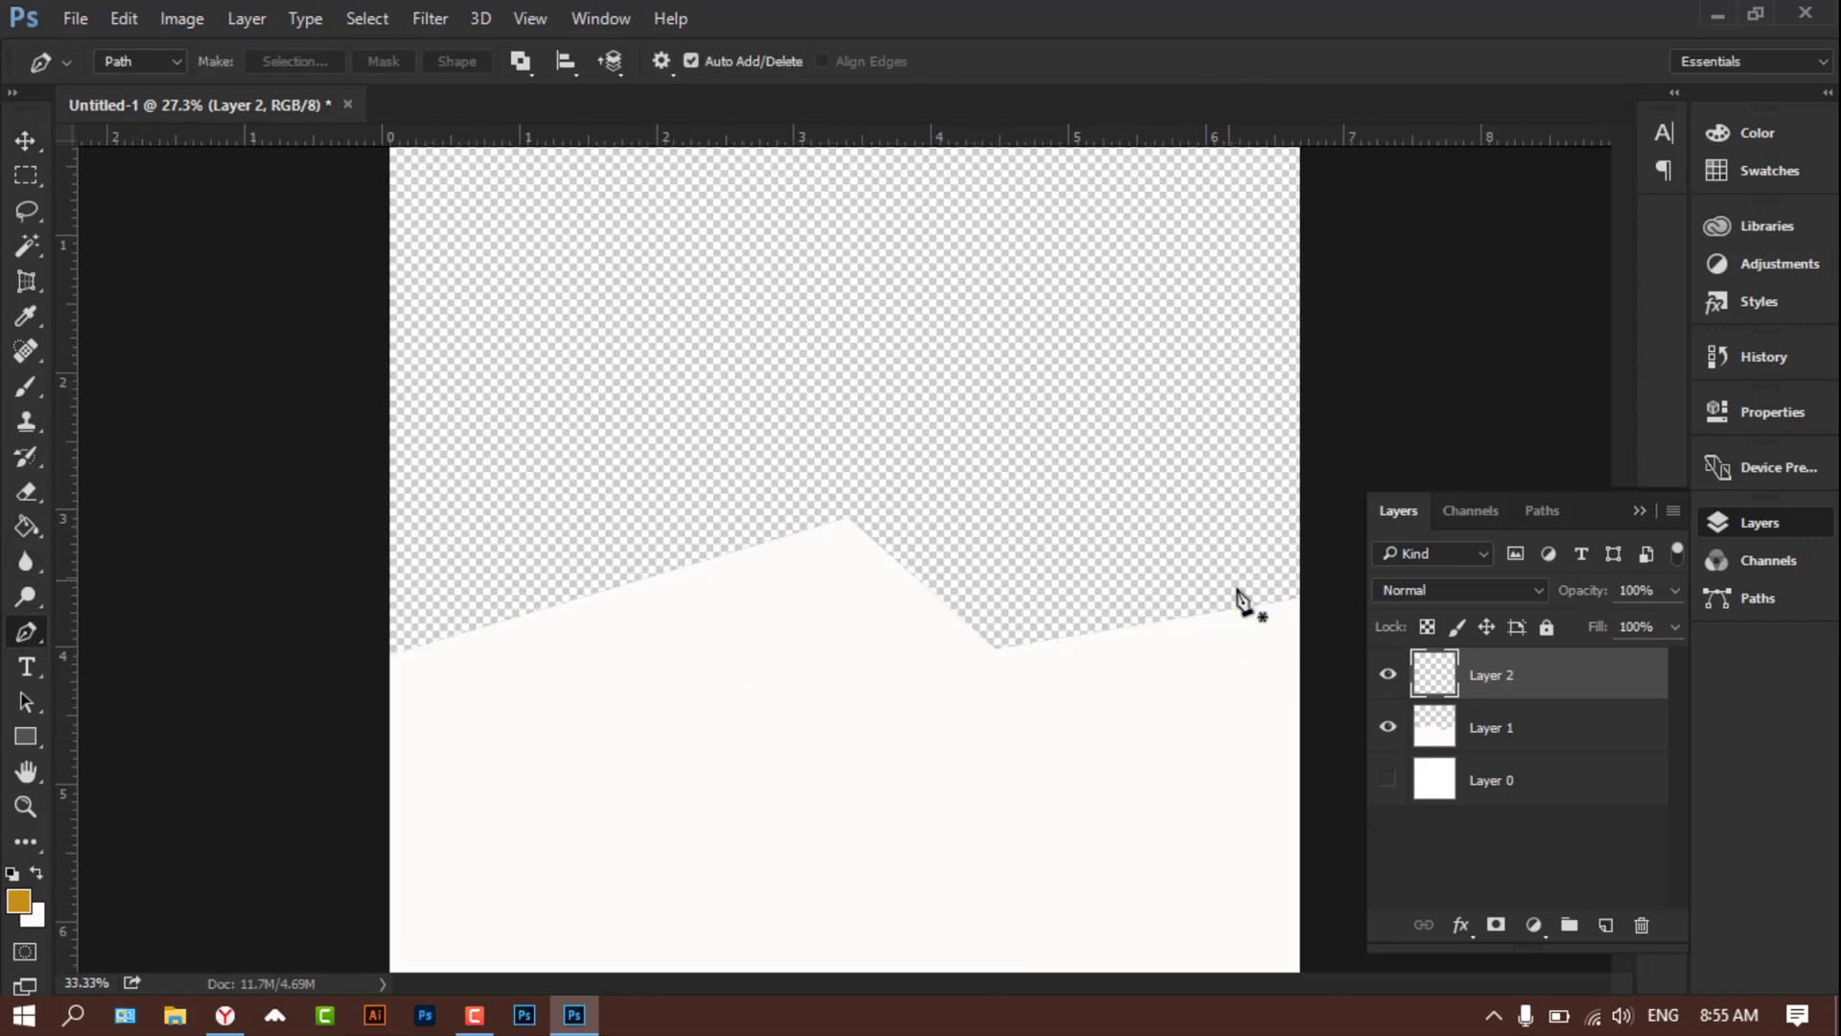
{"action": "key", "text": "ctrl+plus"}
{"action": "left_click_drag", "start_coordinate": [1141, 980], "coordinate": [1223, 980]}
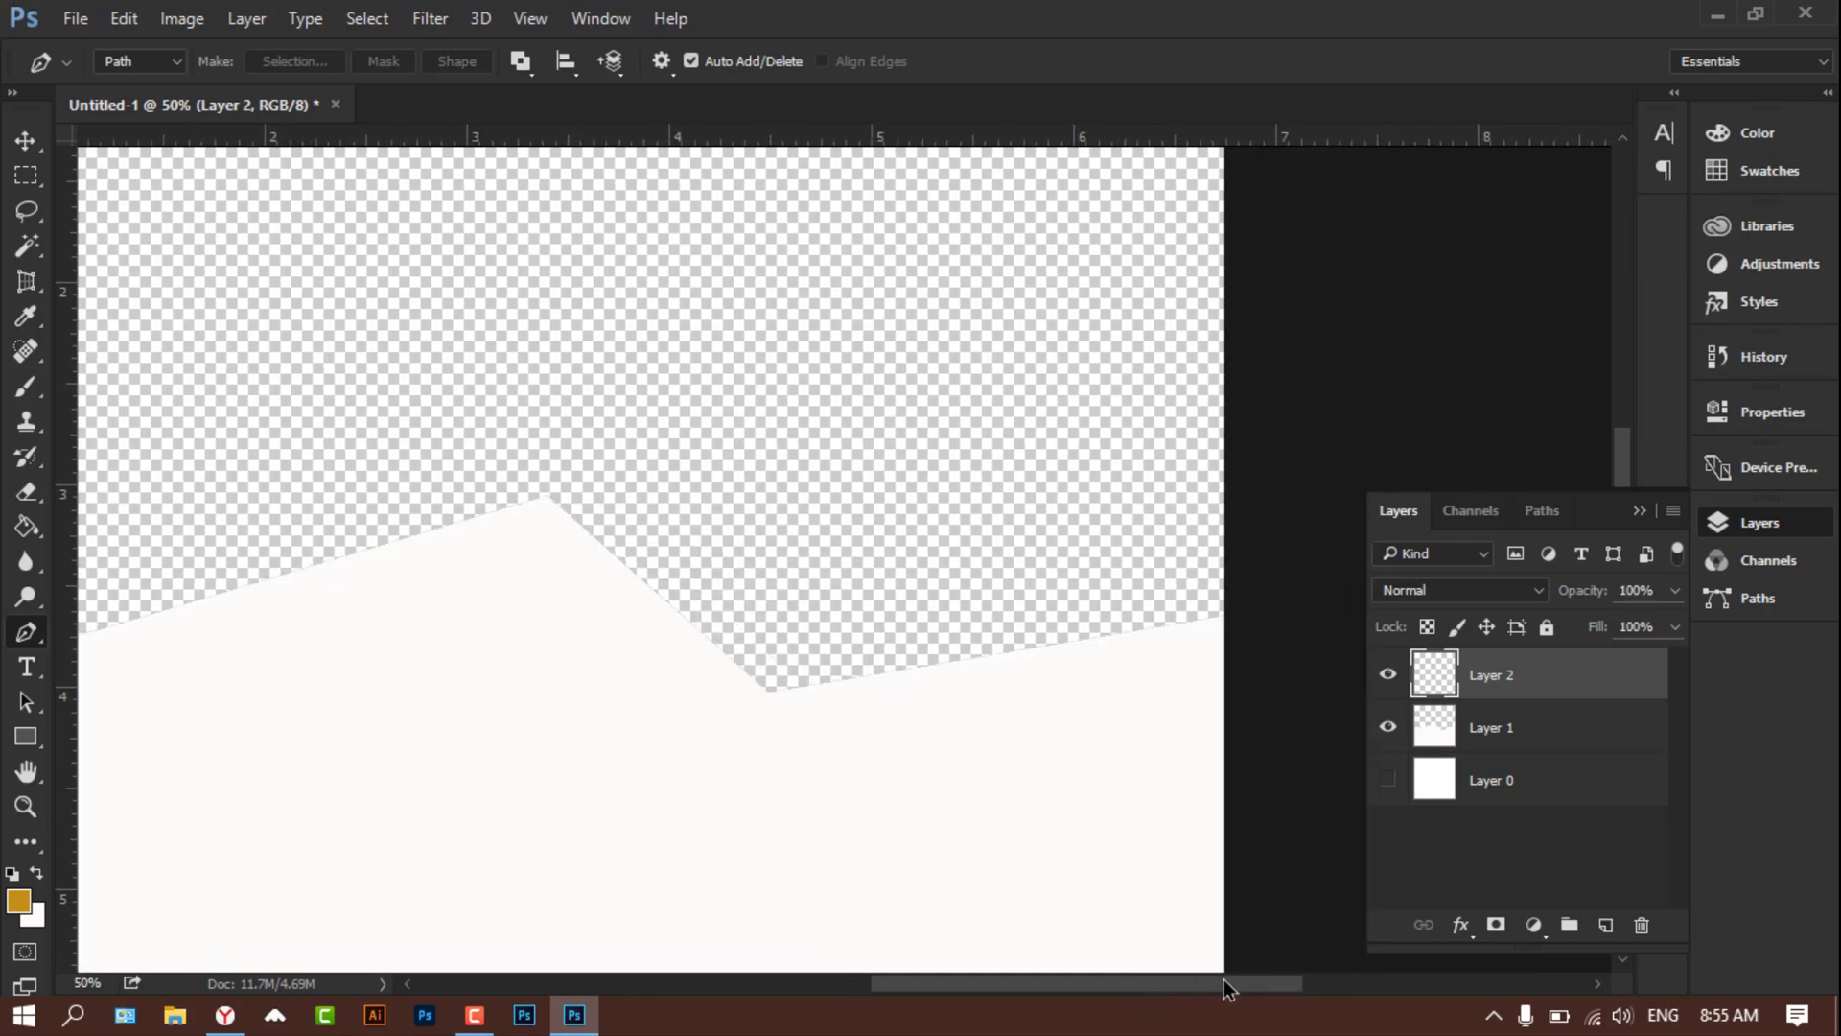
{"action": "left_click", "coordinate": [1229, 618]}
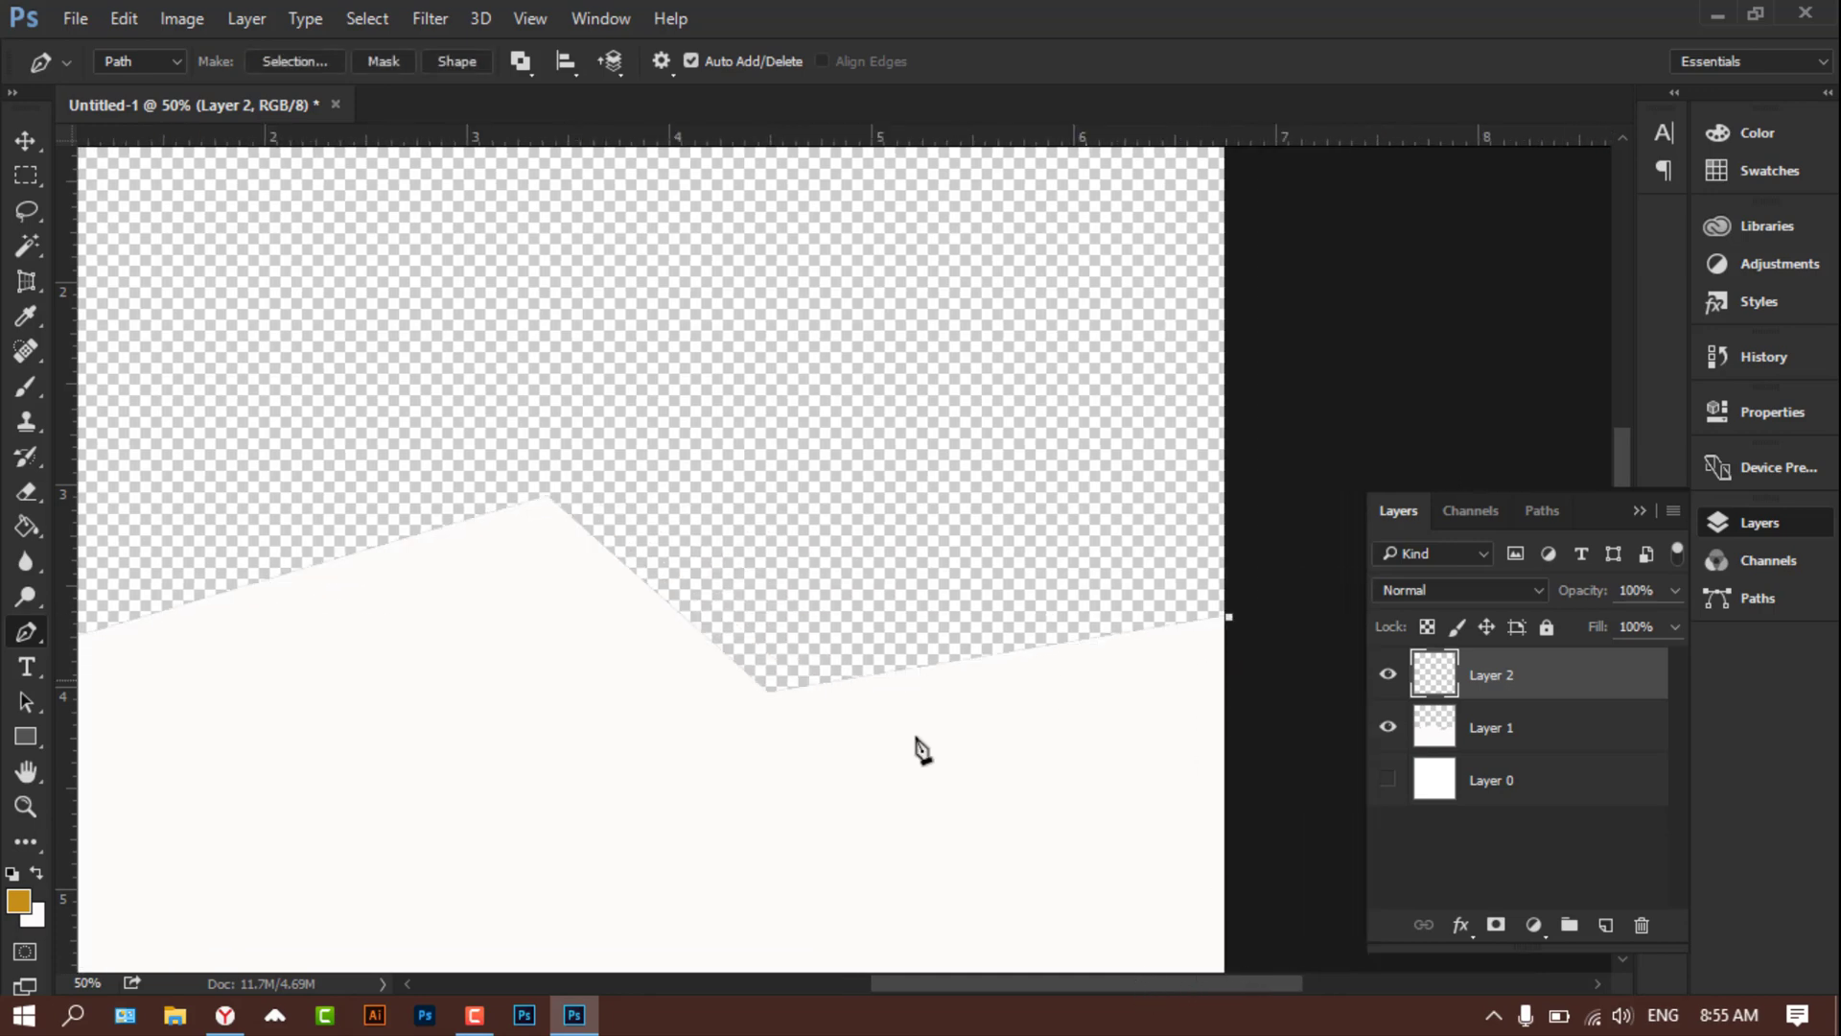
{"action": "left_click", "coordinate": [856, 678]}
{"action": "left_click", "coordinate": [1241, 664]}
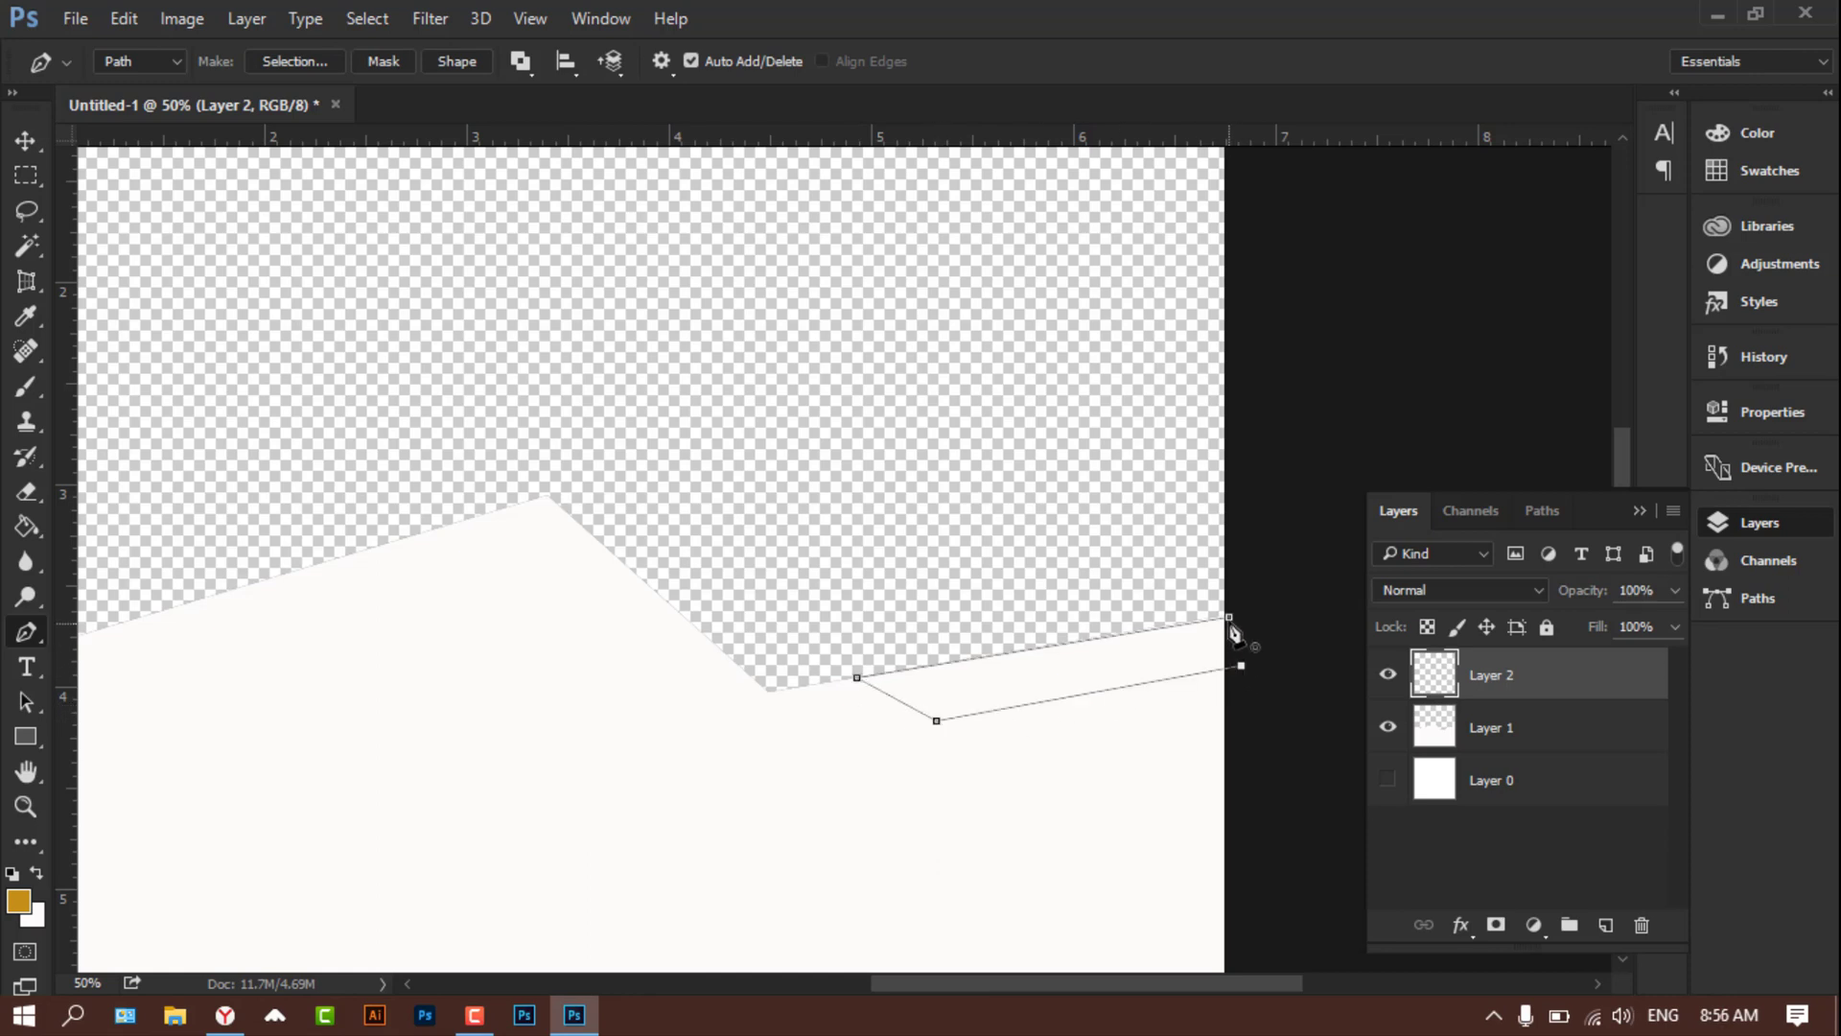
{"action": "left_click", "coordinate": [1229, 618]}
{"action": "right_click", "coordinate": [980, 722]}
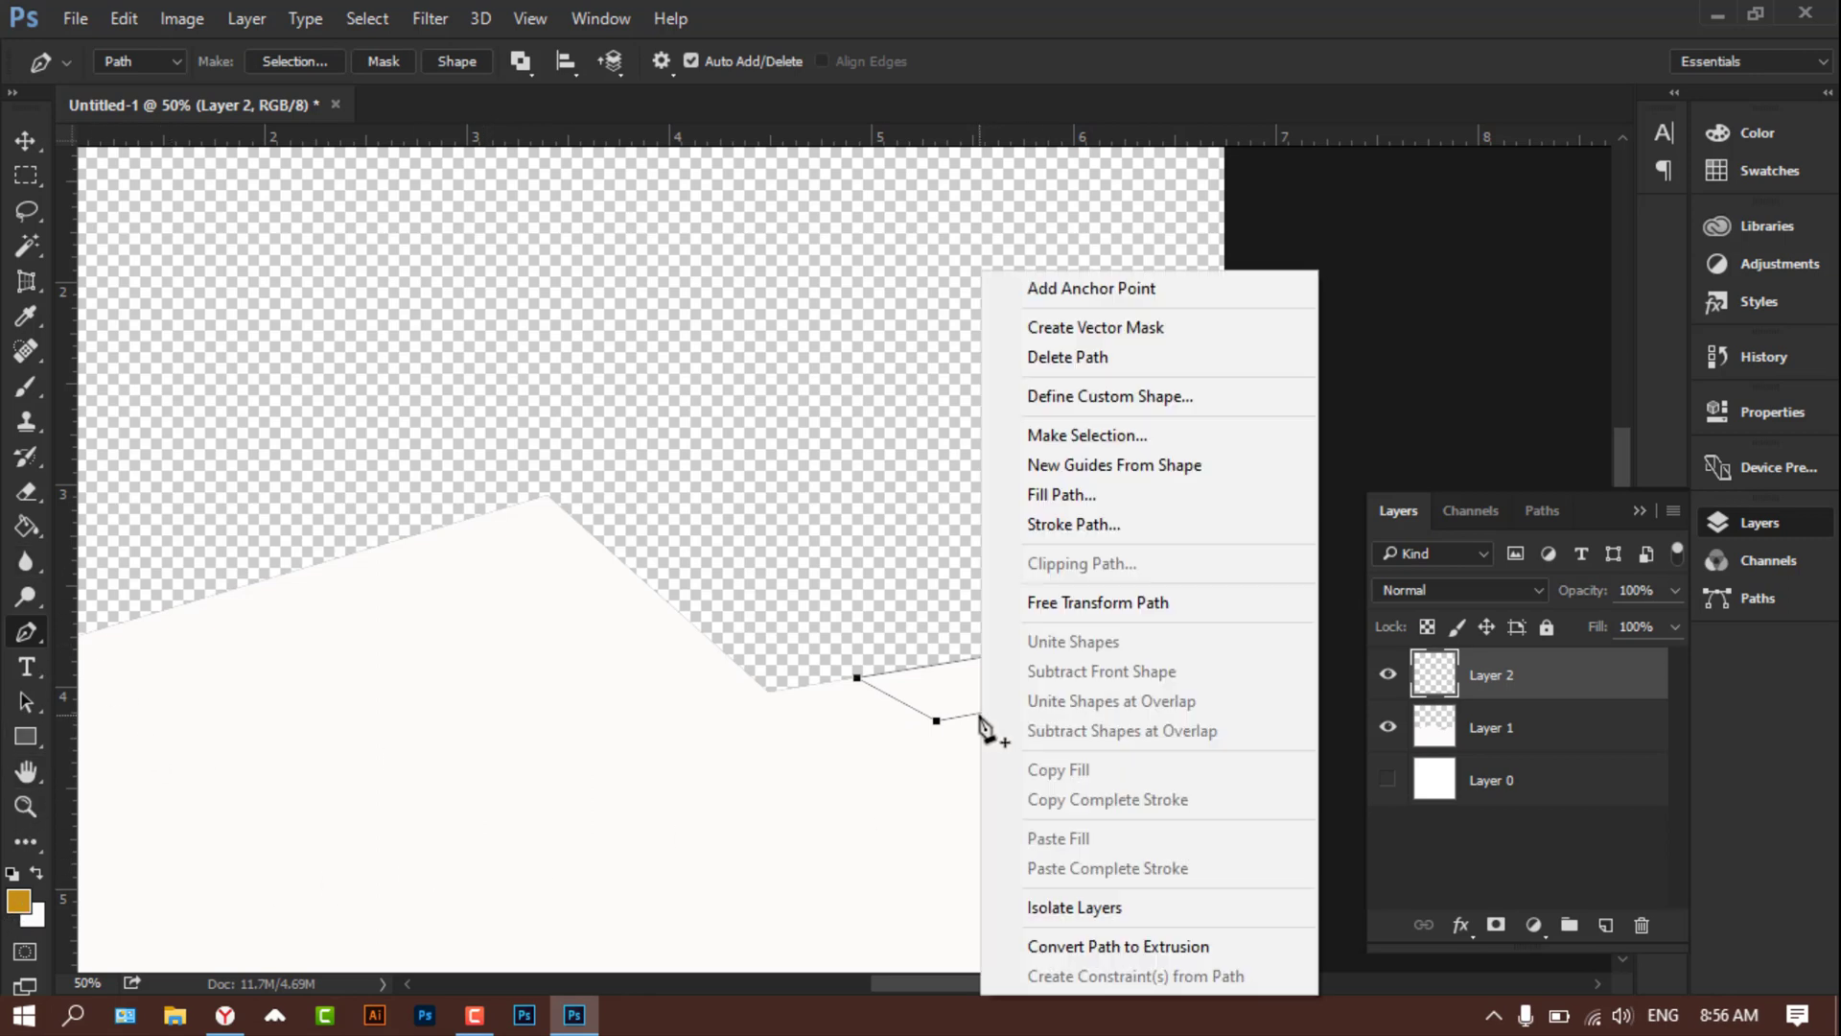
{"action": "left_click", "coordinate": [1097, 439]}
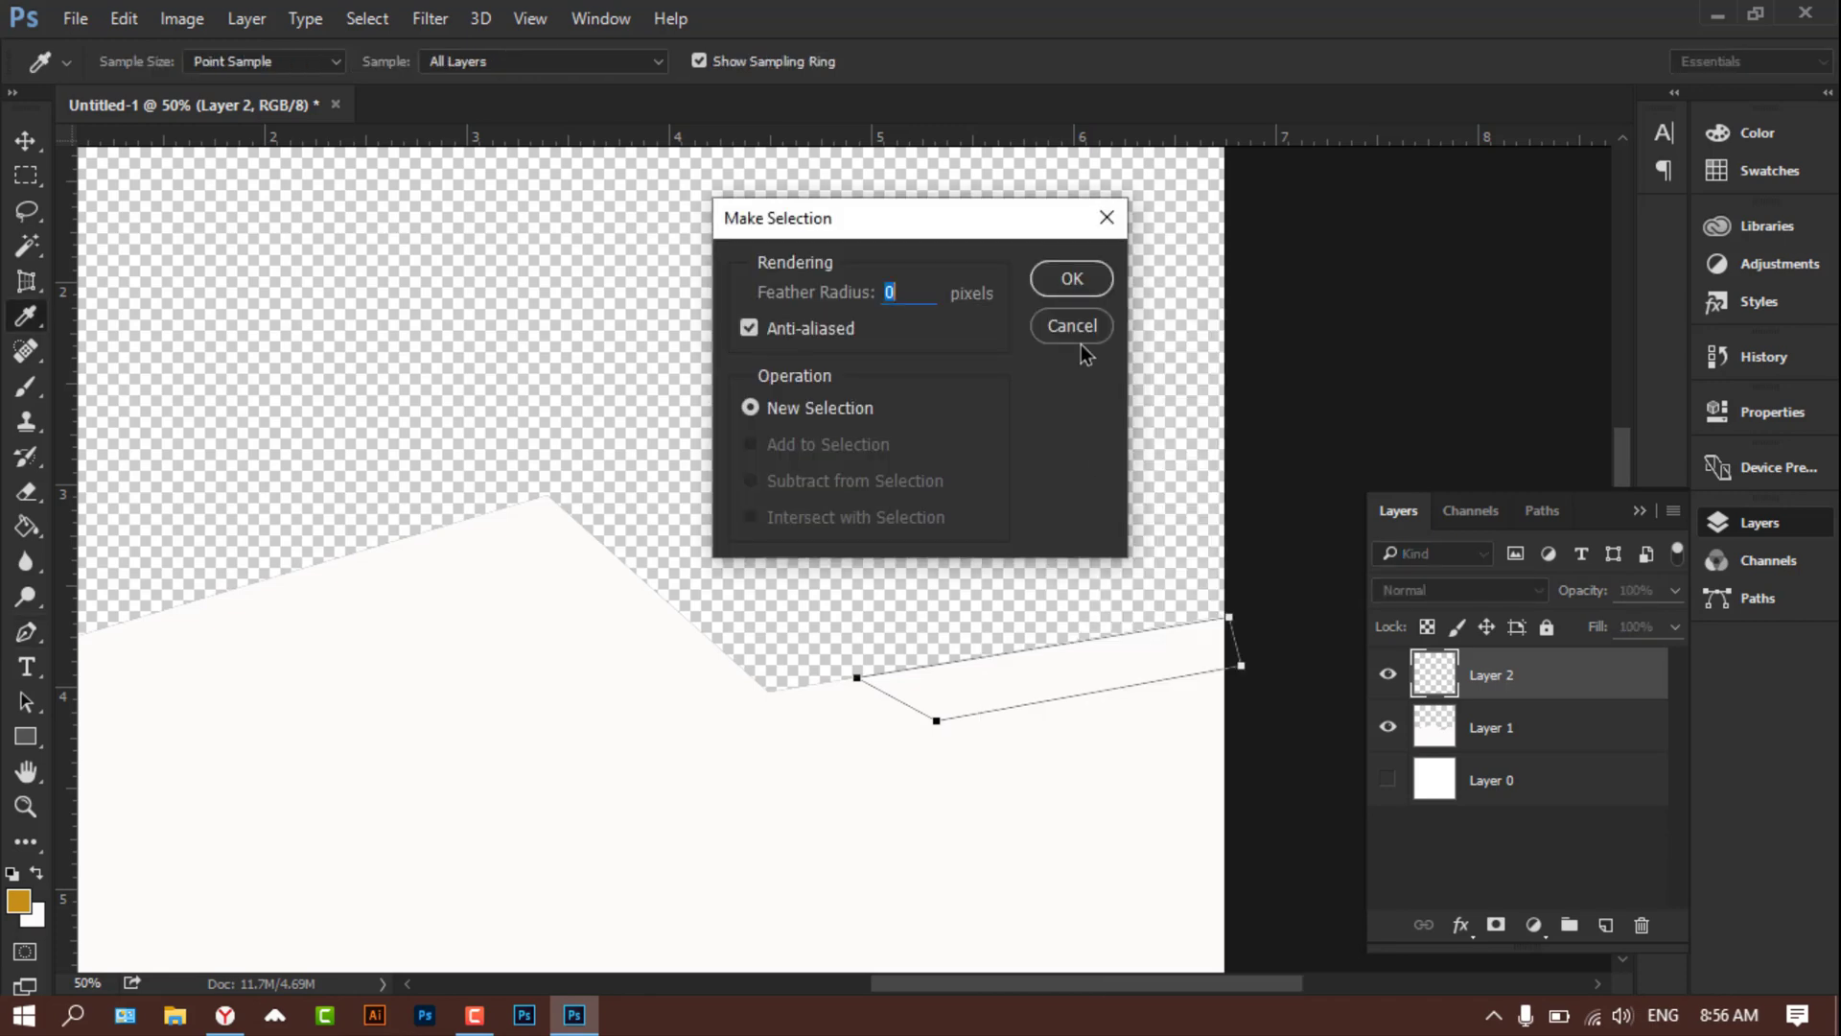
{"action": "left_click", "coordinate": [1074, 276]}
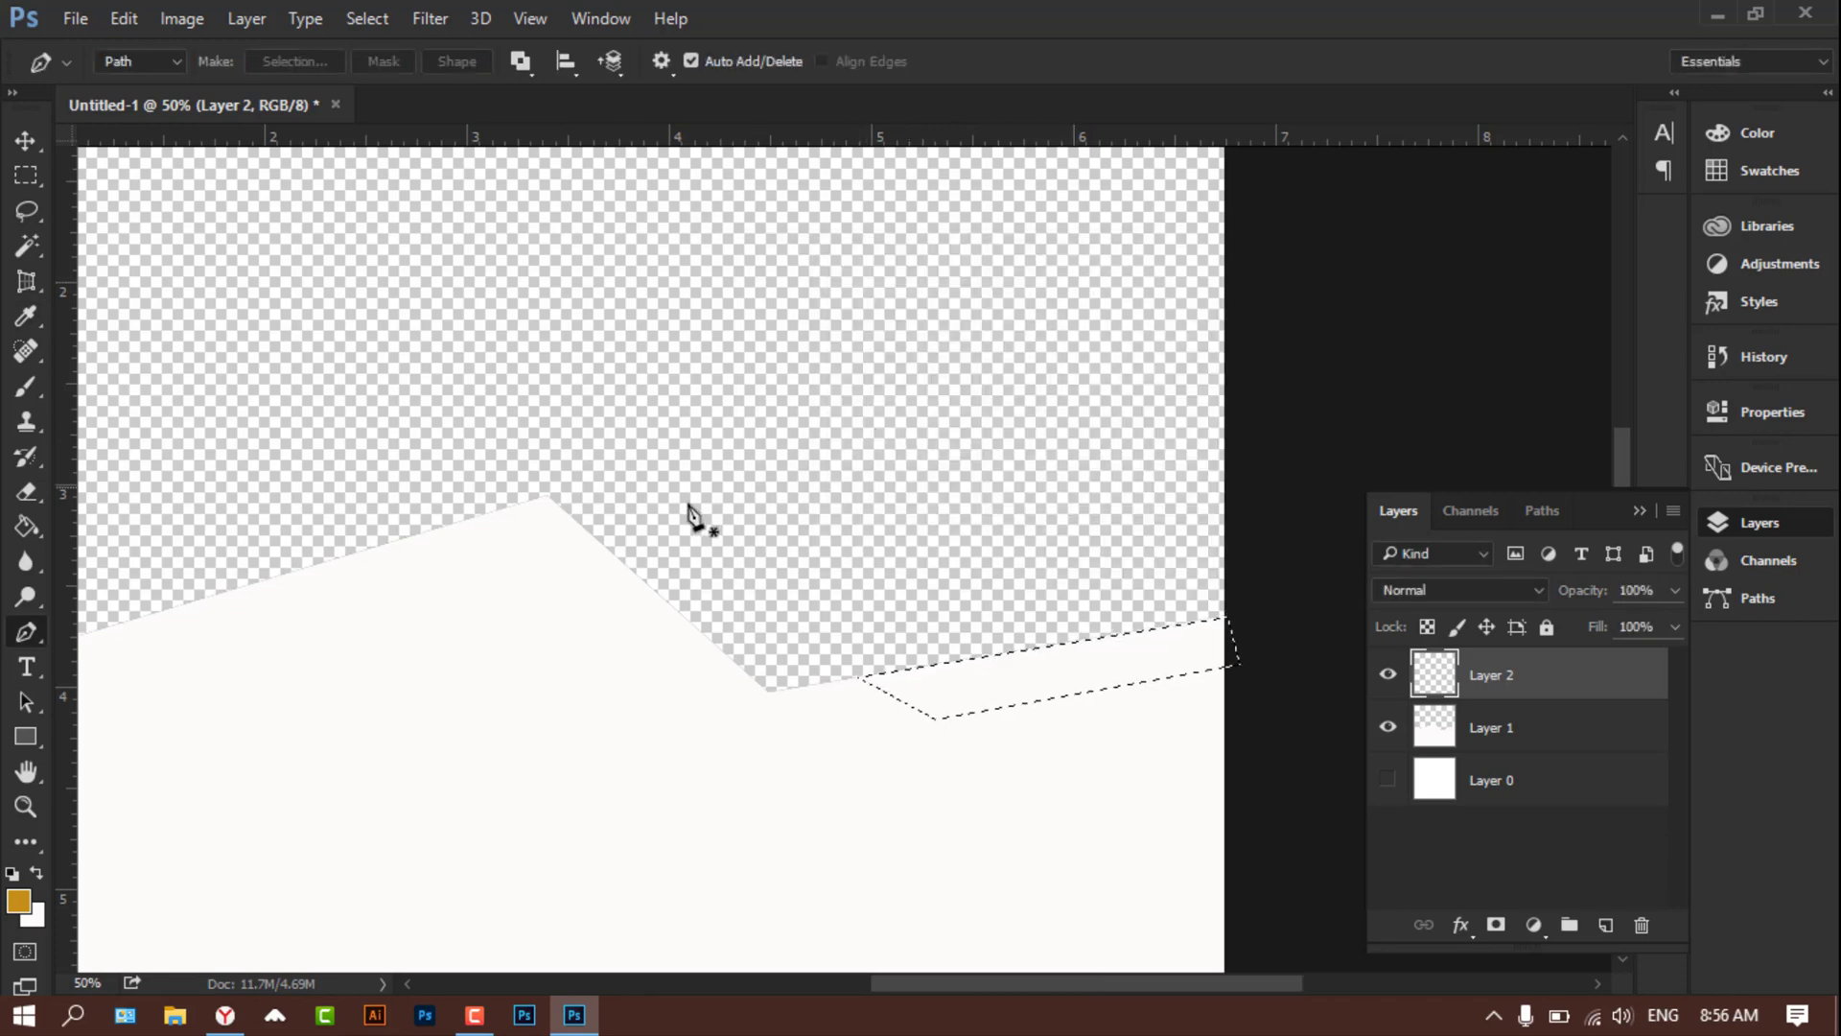
Step: Paint the strip bright orange #eaaa1f with the Brush and deselect it
{"action": "left_click", "coordinate": [20, 898]}
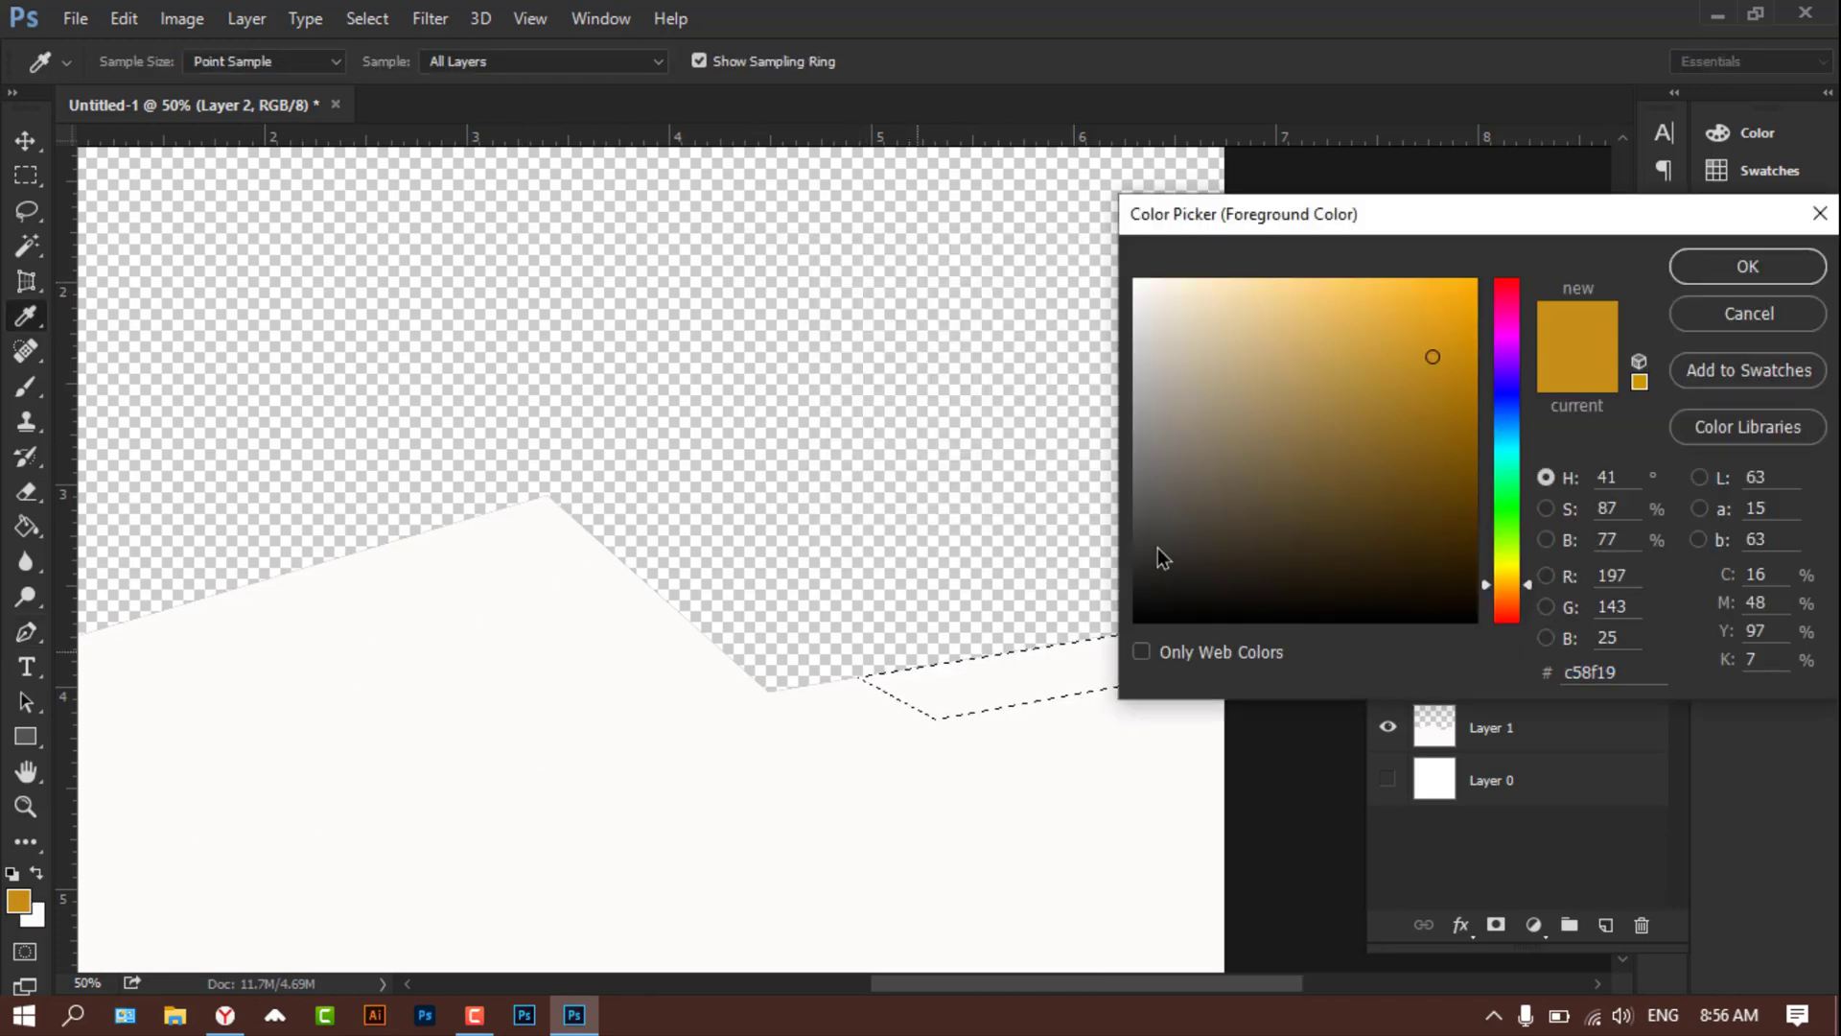
{"action": "left_click_drag", "start_coordinate": [1413, 321], "coordinate": [1422, 316]}
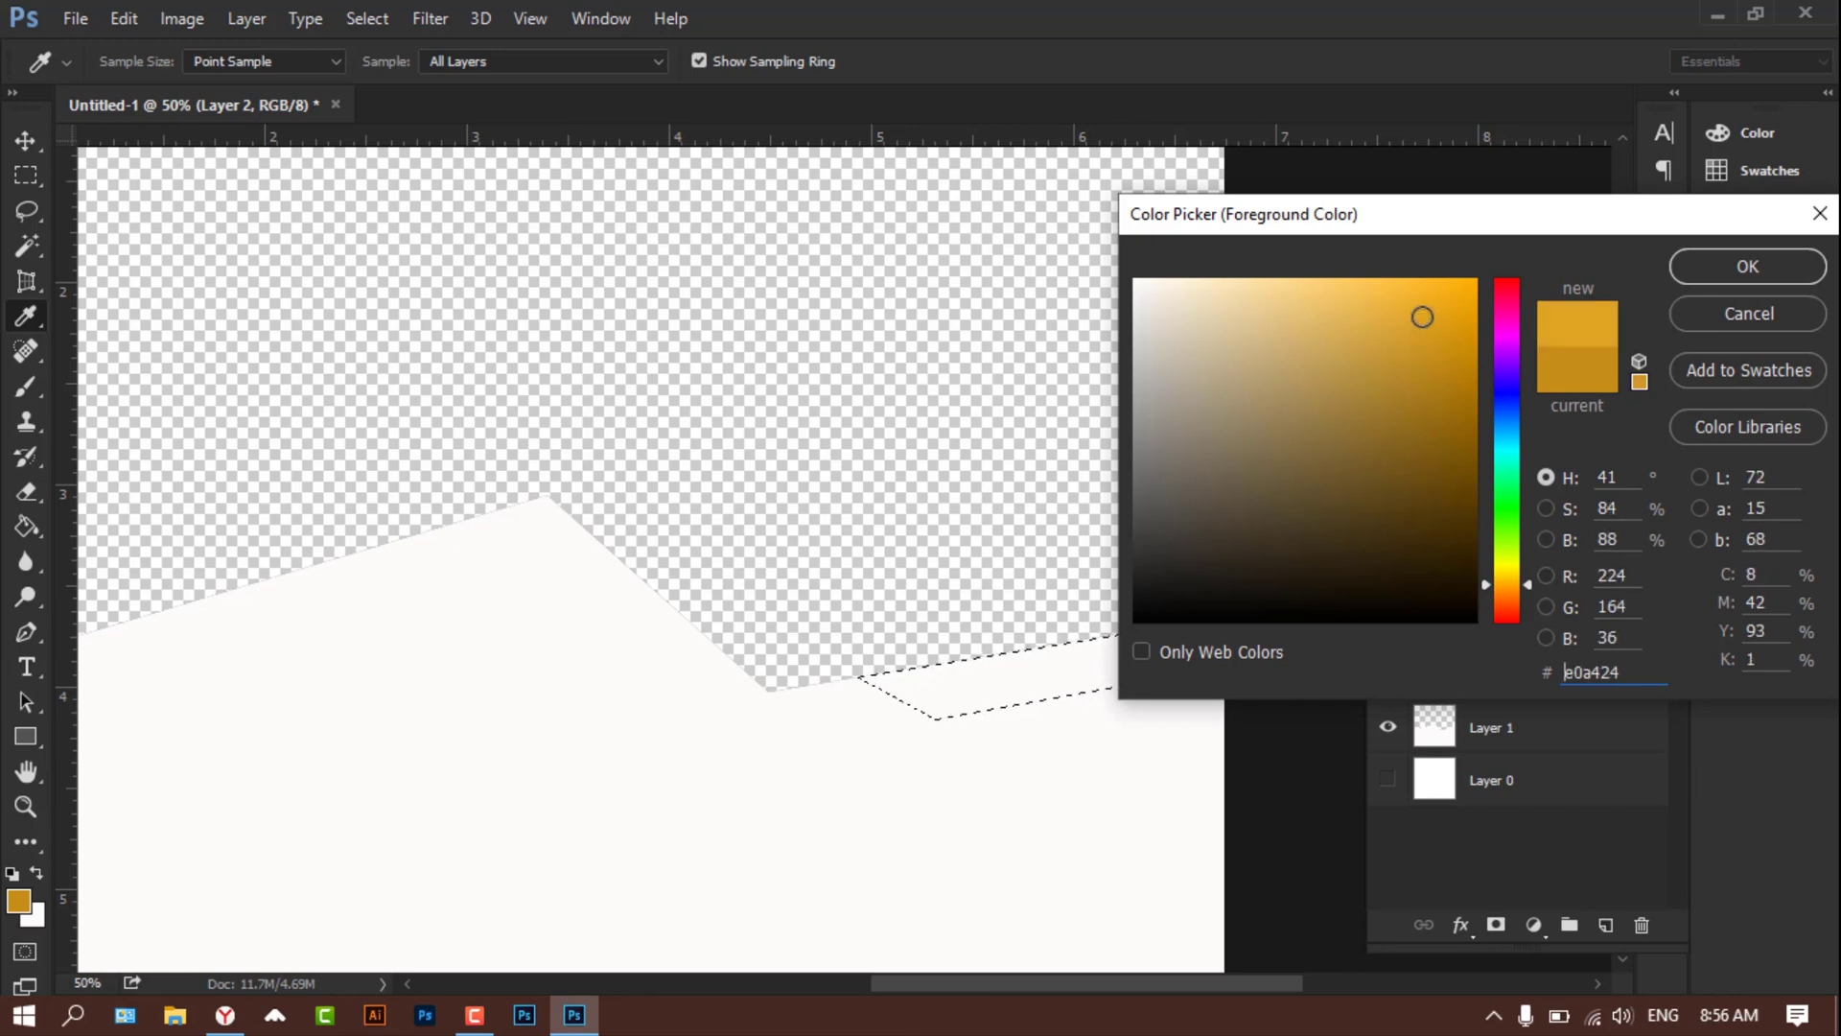
{"action": "left_click", "coordinate": [1747, 267]}
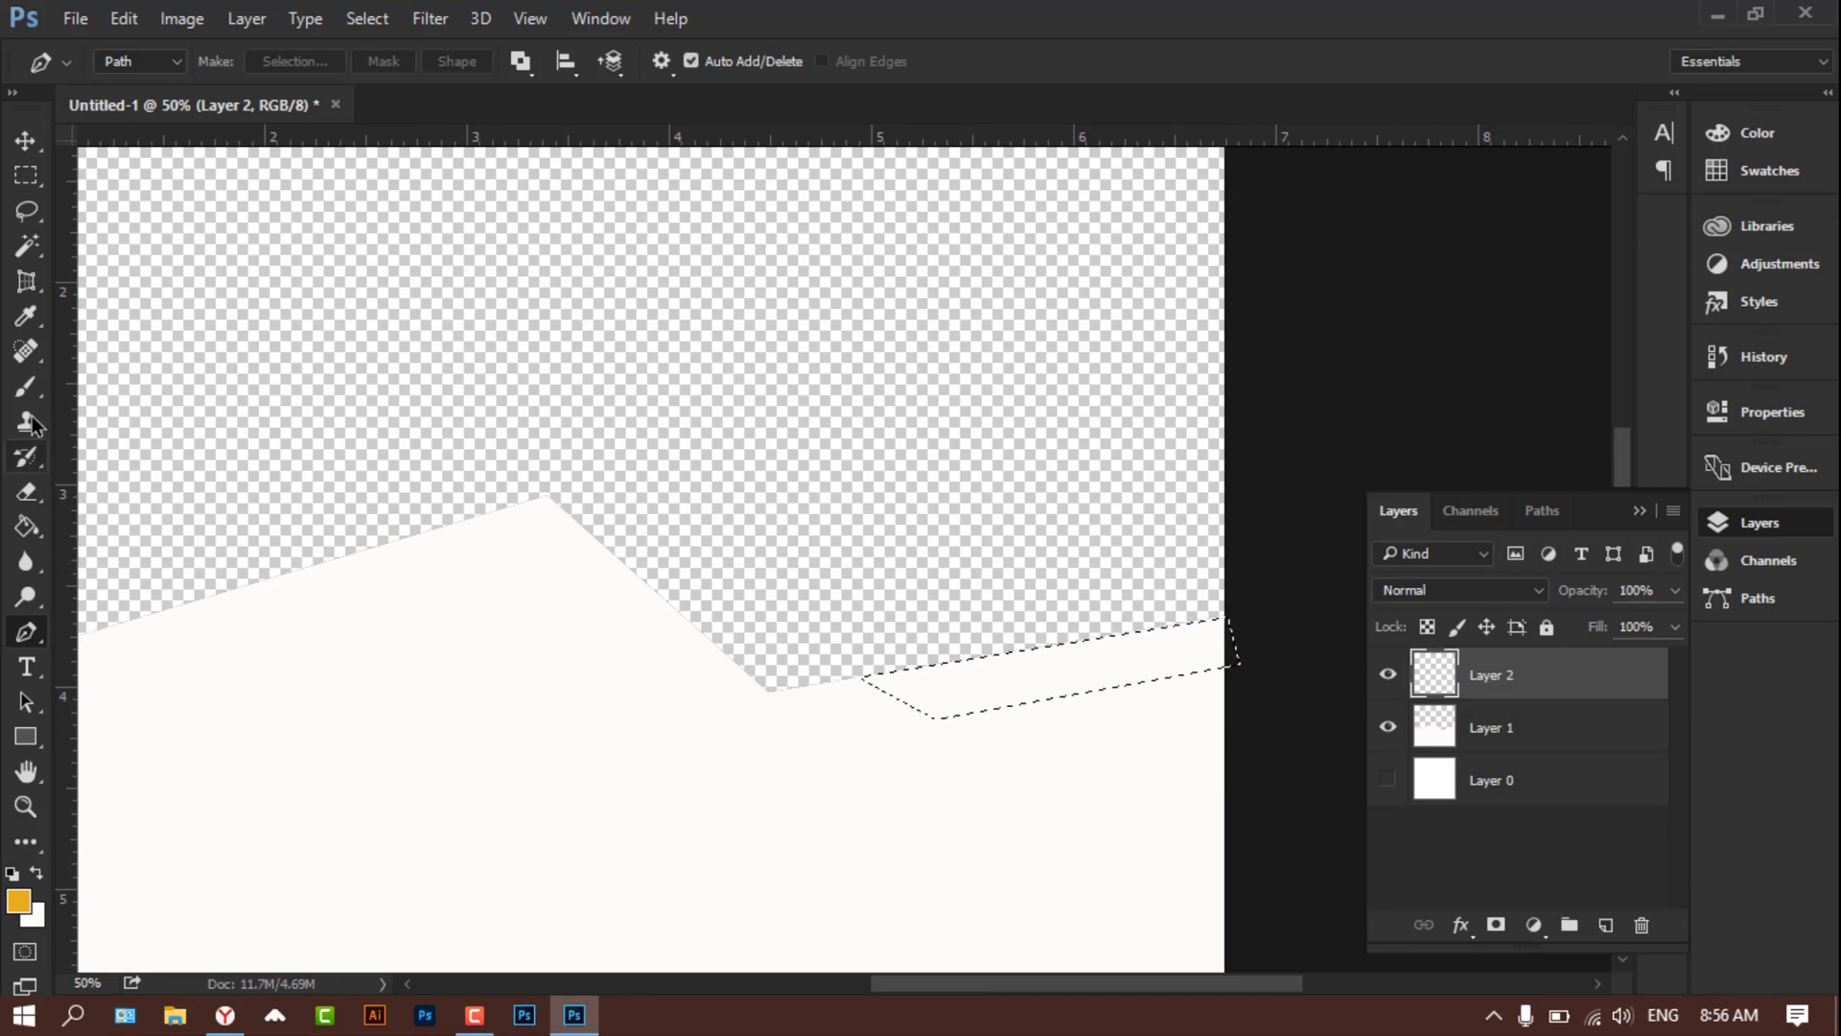
{"action": "left_click", "coordinate": [24, 389]}
{"action": "mouse_move", "coordinate": [920, 685]}
{"action": "left_mouse_down"}
{"action": "mouse_move", "coordinate": [1027, 678]}
{"action": "mouse_move", "coordinate": [1251, 597]}
{"action": "left_mouse_up"}
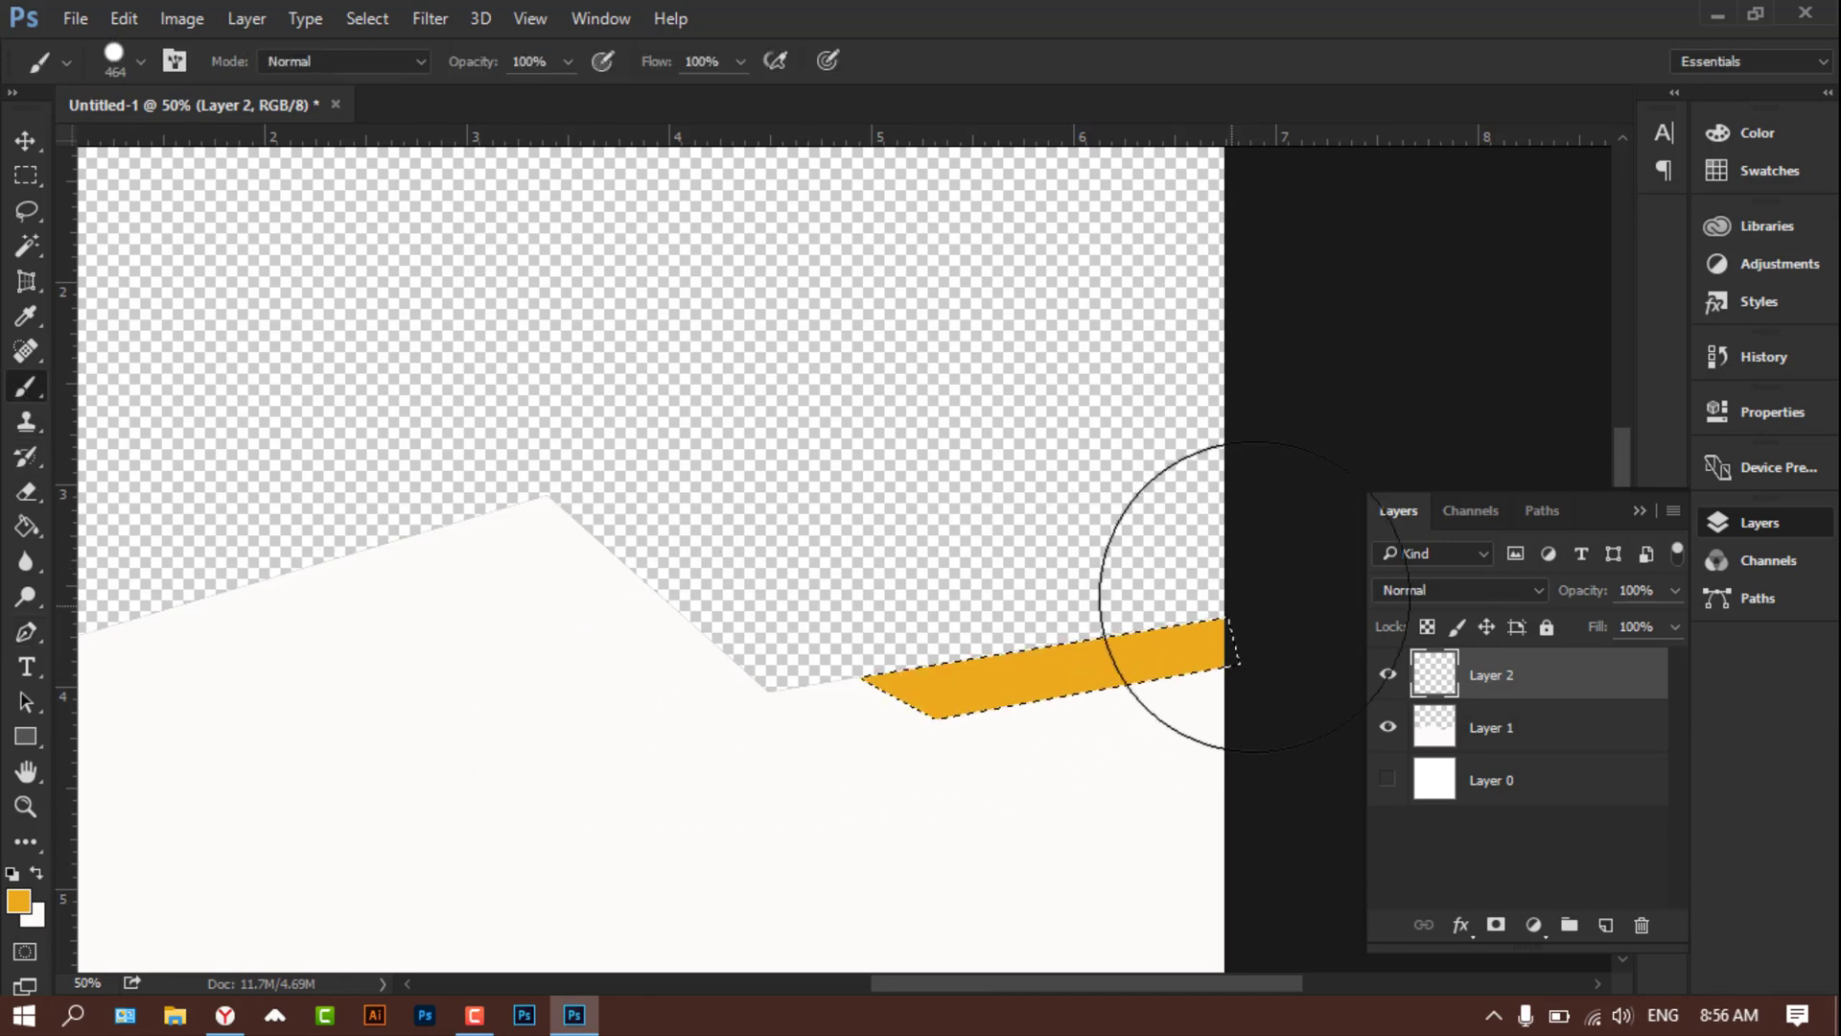
{"action": "left_click", "coordinate": [35, 139]}
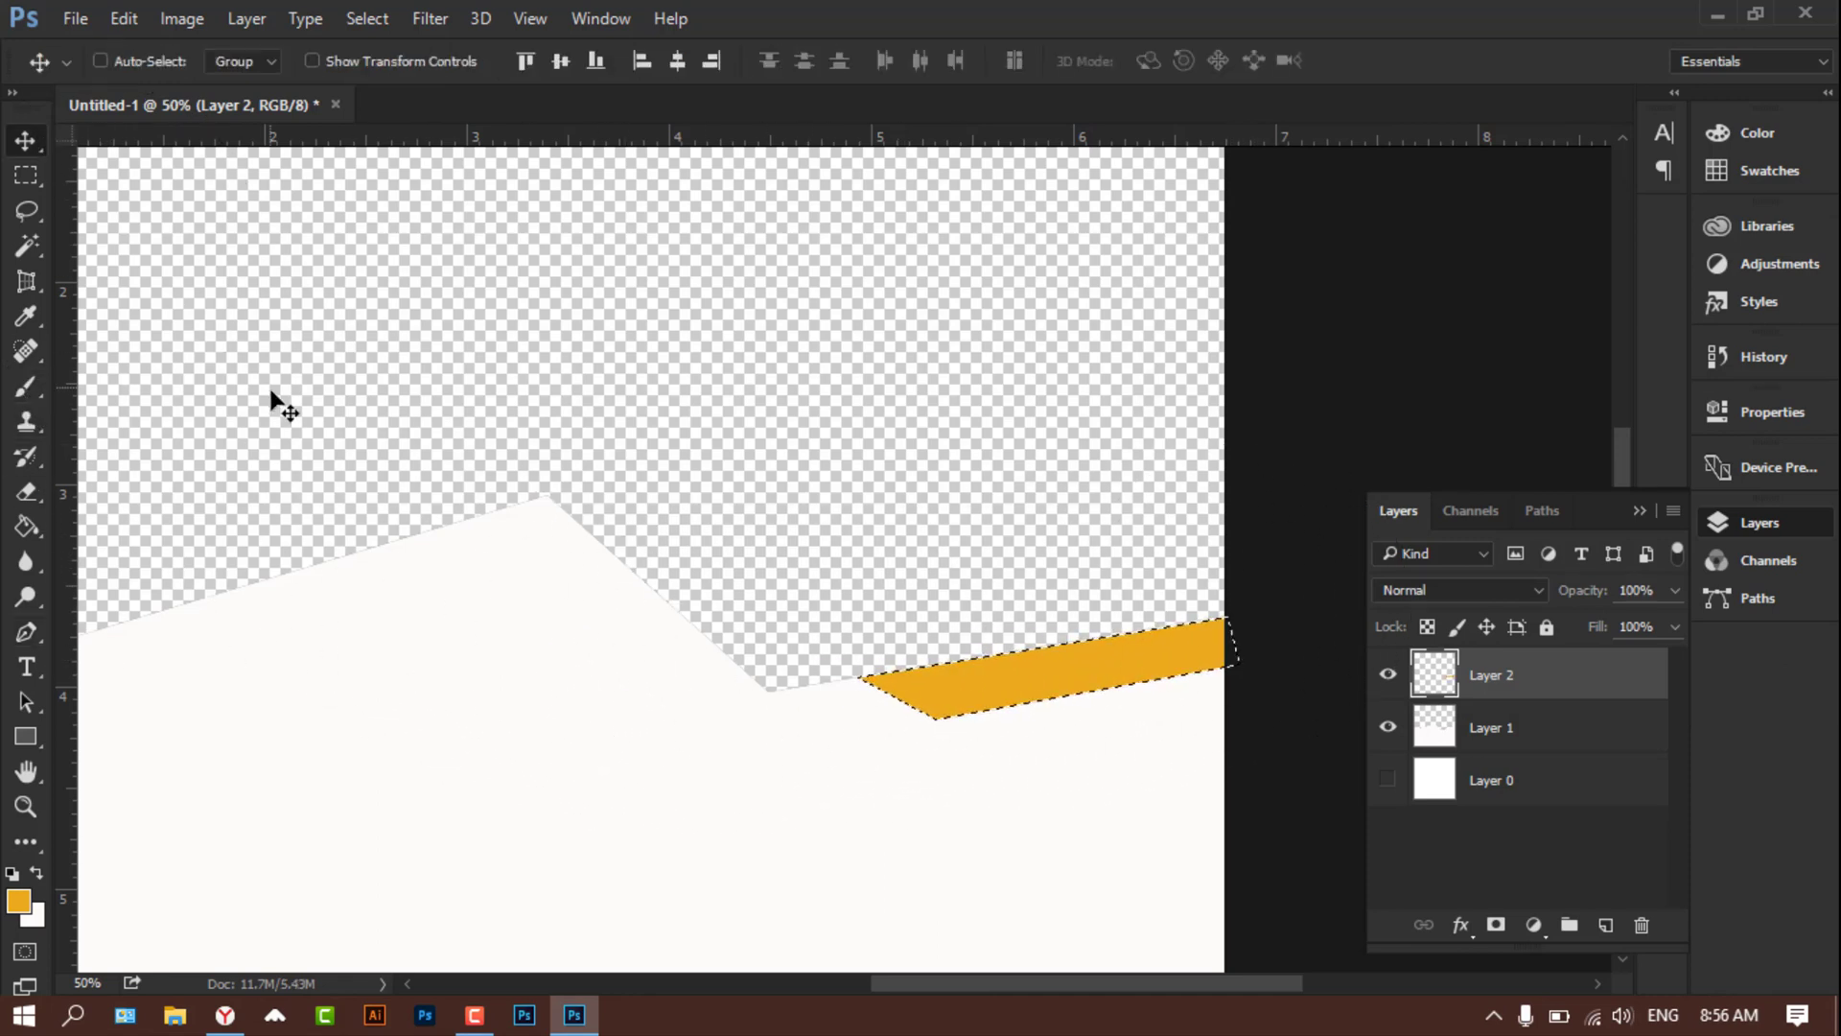
{"action": "key", "text": "ctrl+d"}
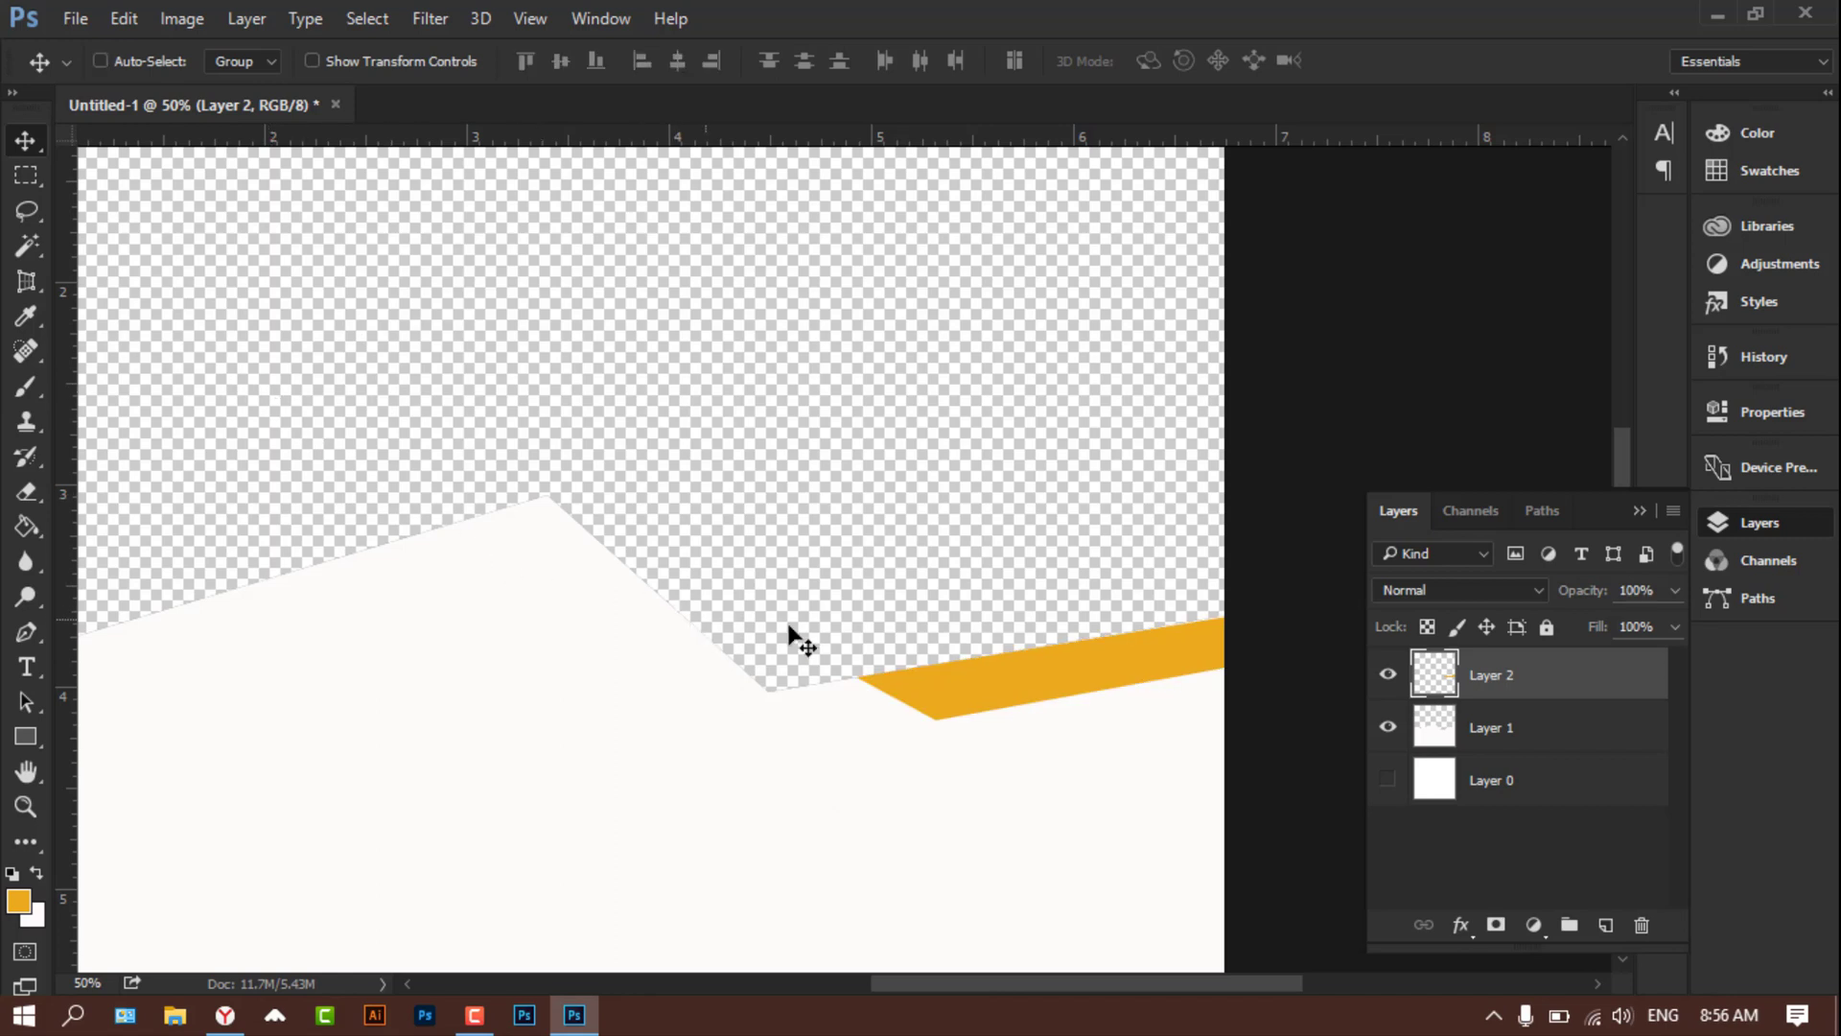
Step: Add Layer 3 and draw a triangle path at the canvas right edge, converting it to a selection
{"action": "left_click", "coordinate": [1607, 925]}
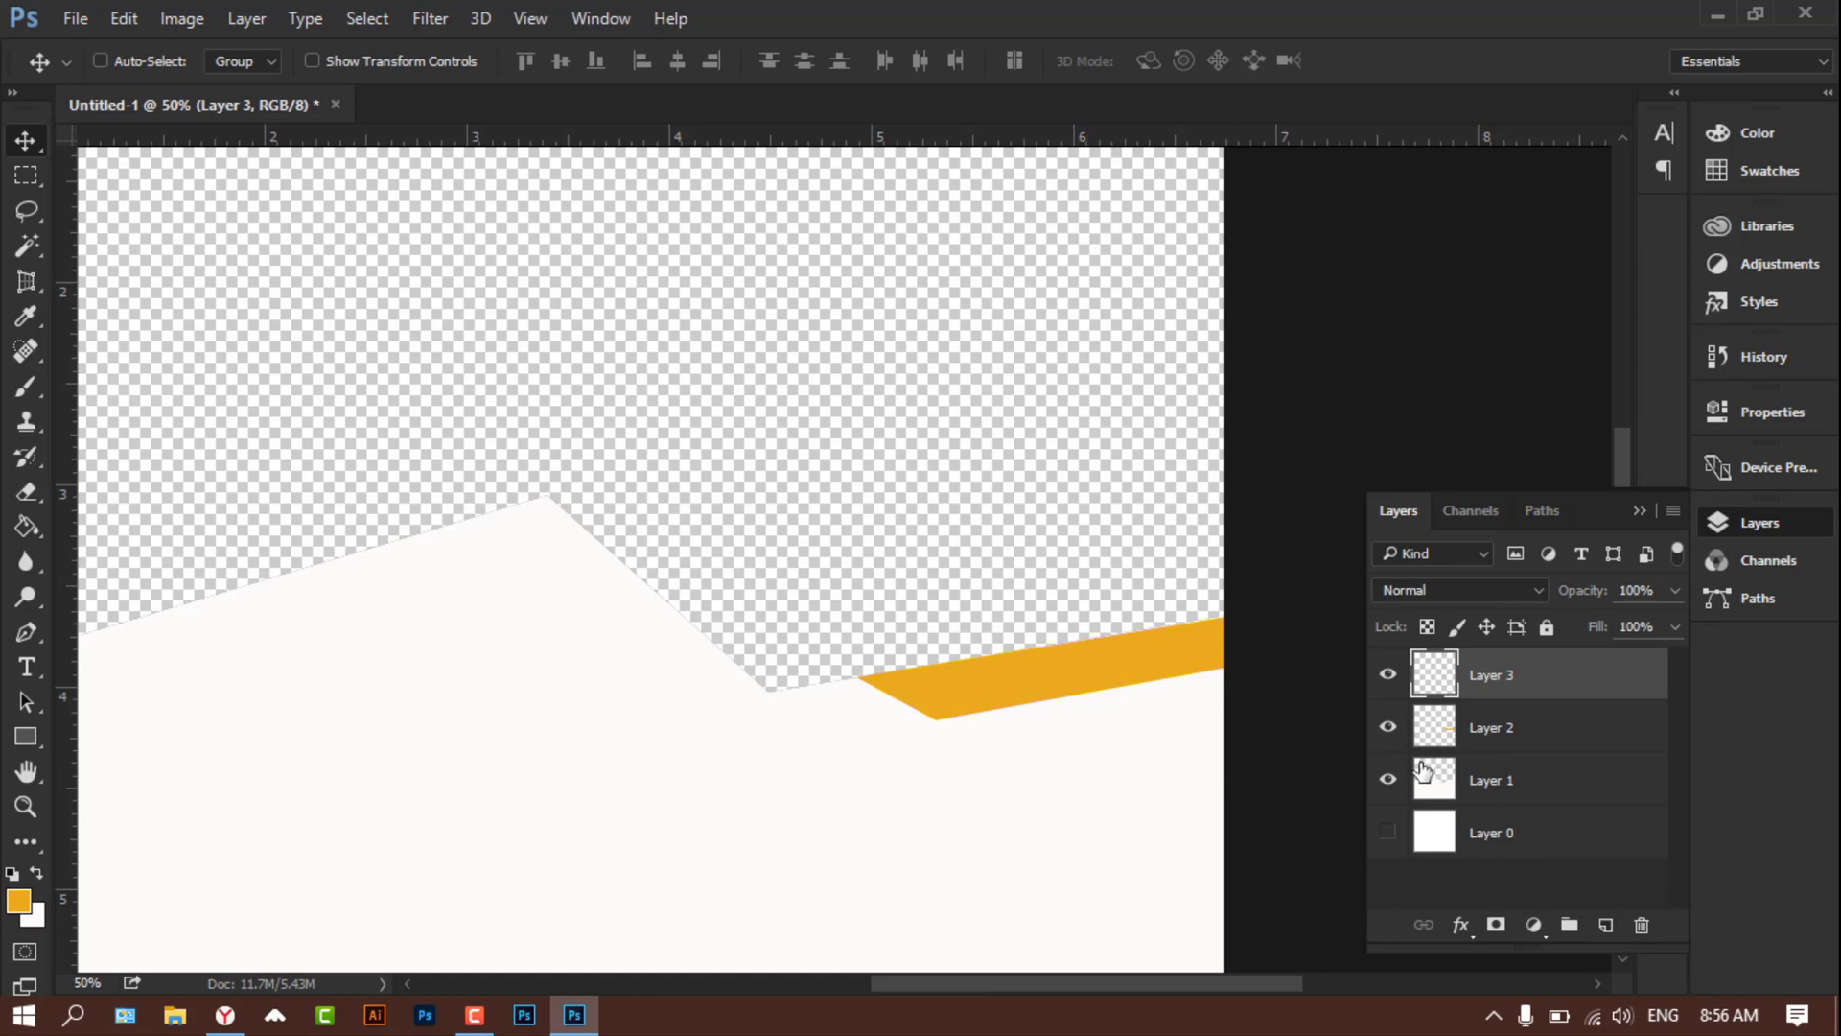
{"action": "scroll", "coordinate": [975, 765], "scroll_direction": "down", "scroll_amount": 1}
{"action": "scroll", "coordinate": [975, 765], "scroll_direction": "down", "scroll_amount": 2}
{"action": "scroll", "coordinate": [950, 763], "scroll_direction": "down", "scroll_amount": 2}
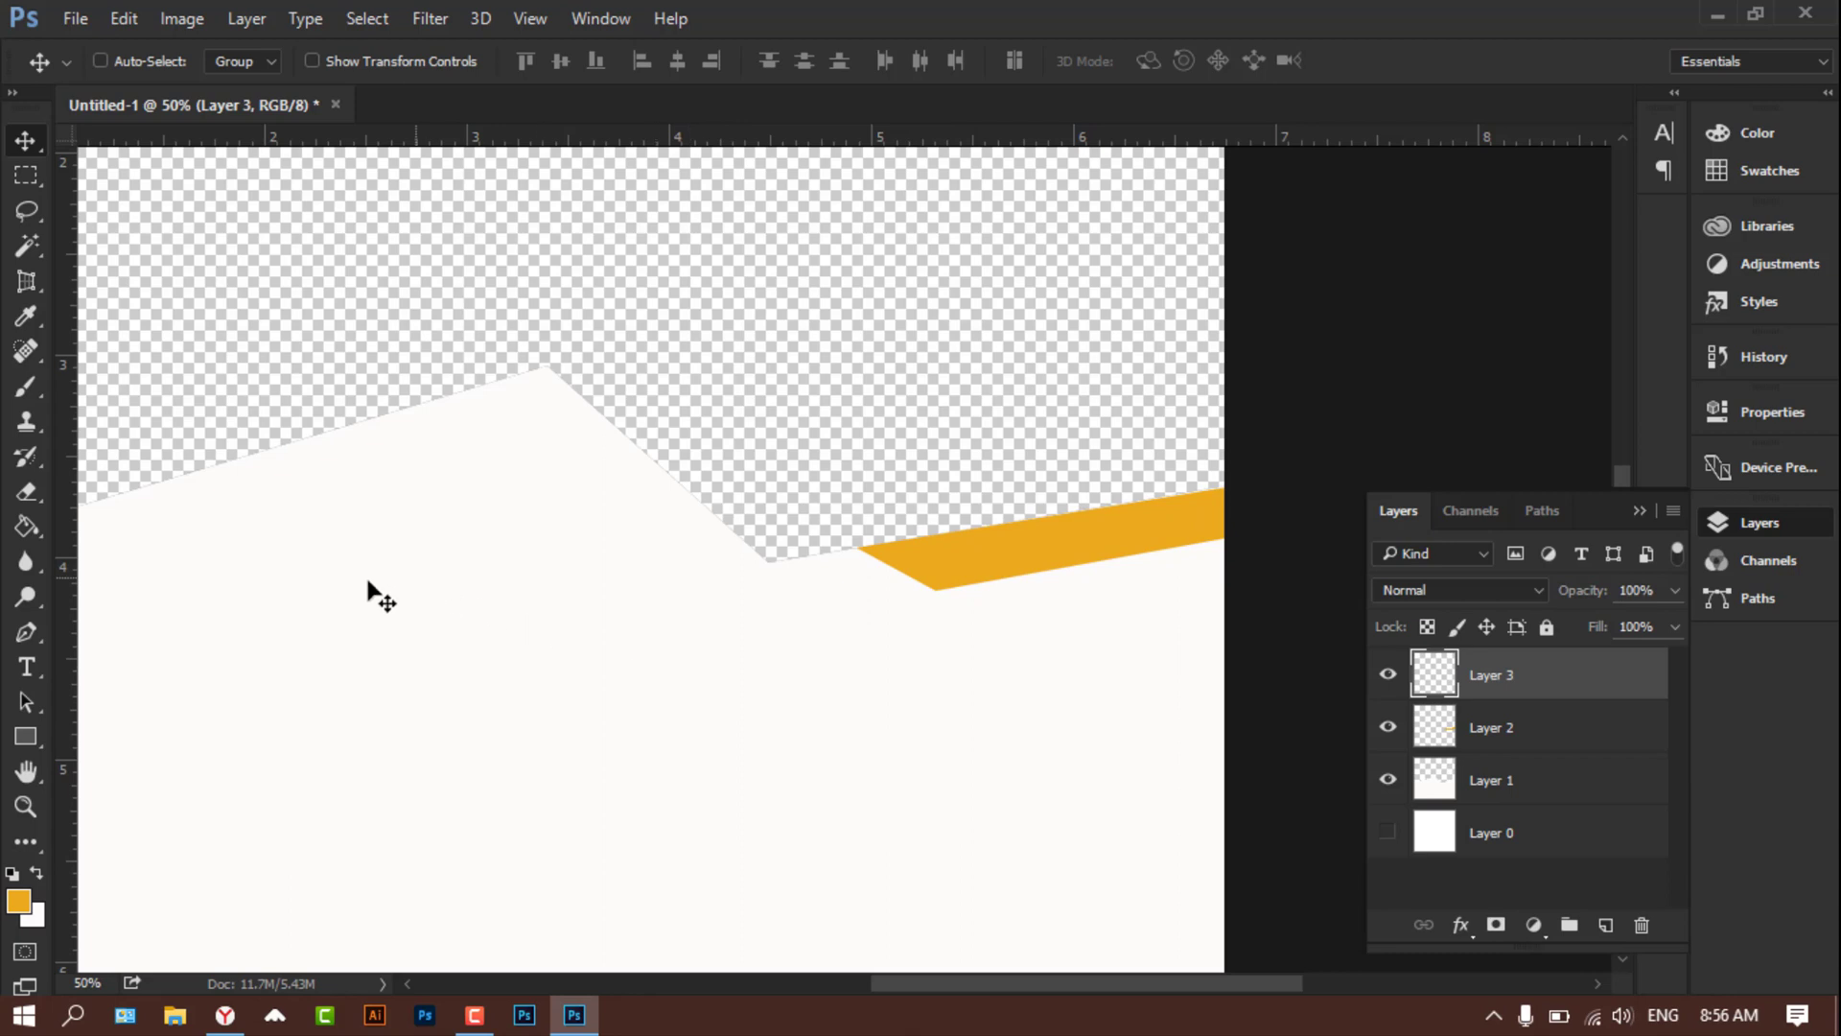
{"action": "left_click", "coordinate": [27, 631]}
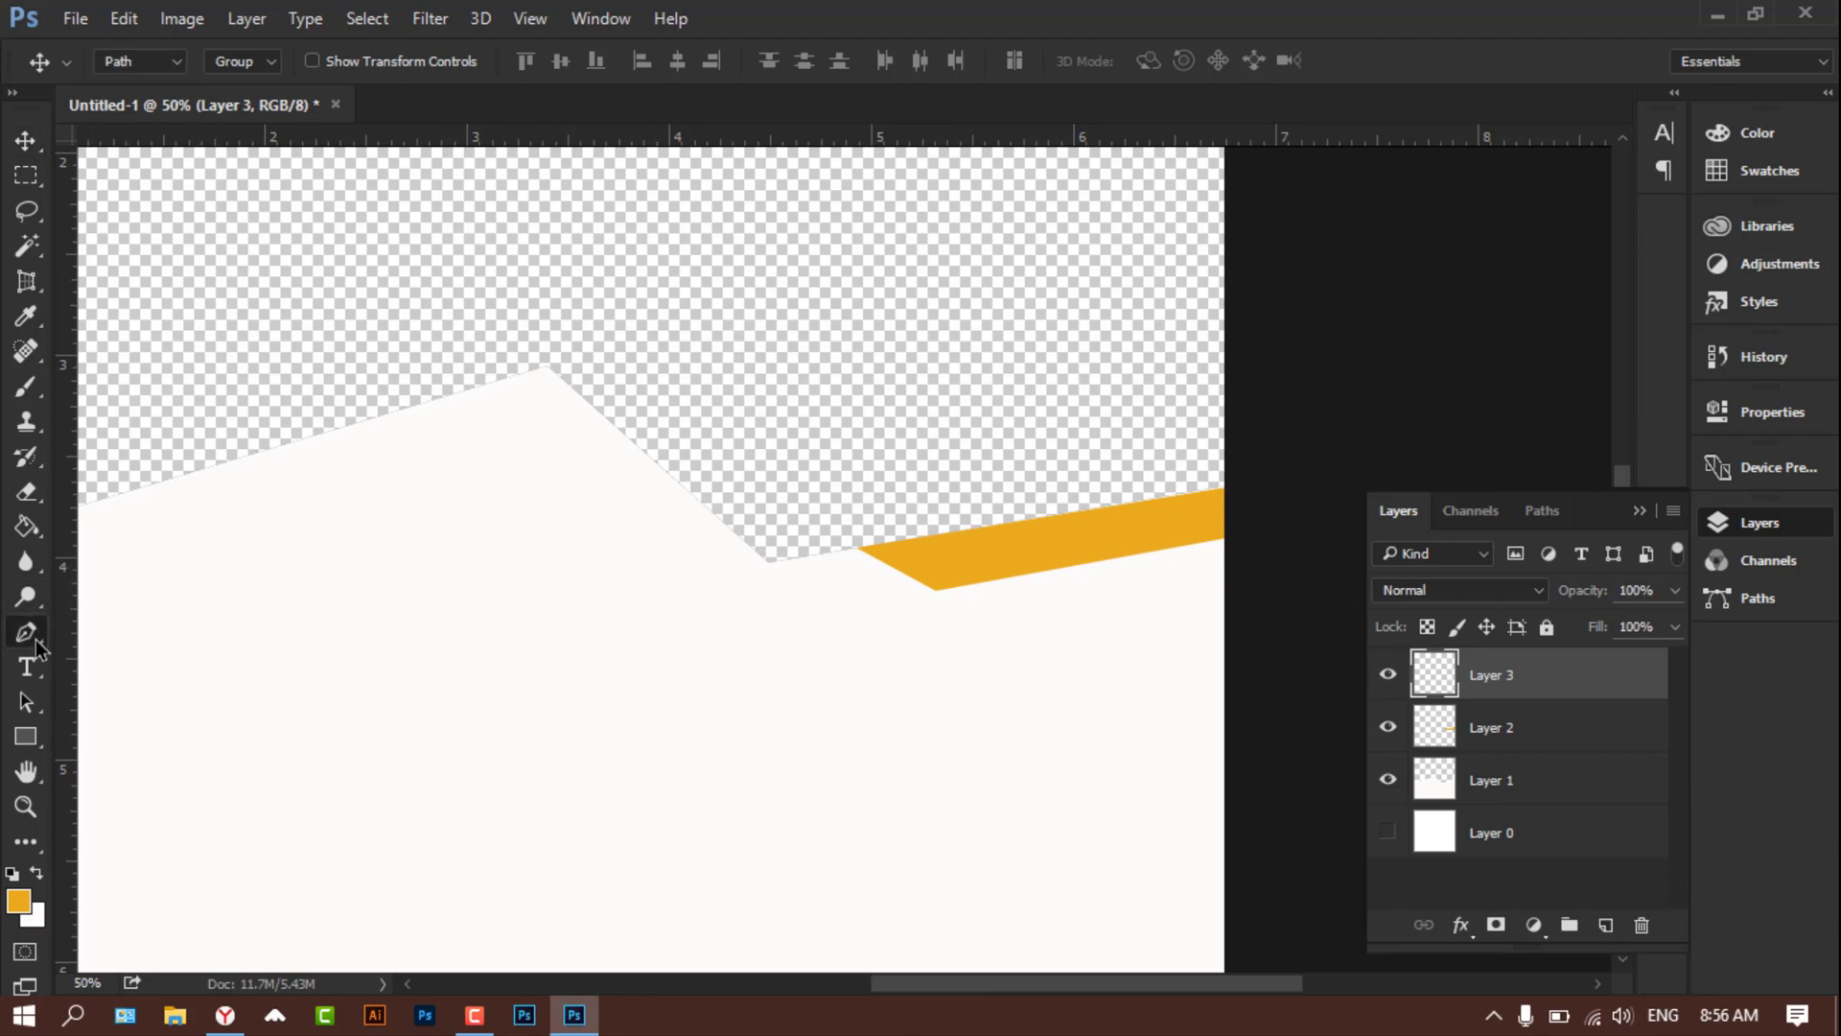
{"action": "left_click", "coordinate": [1114, 507]}
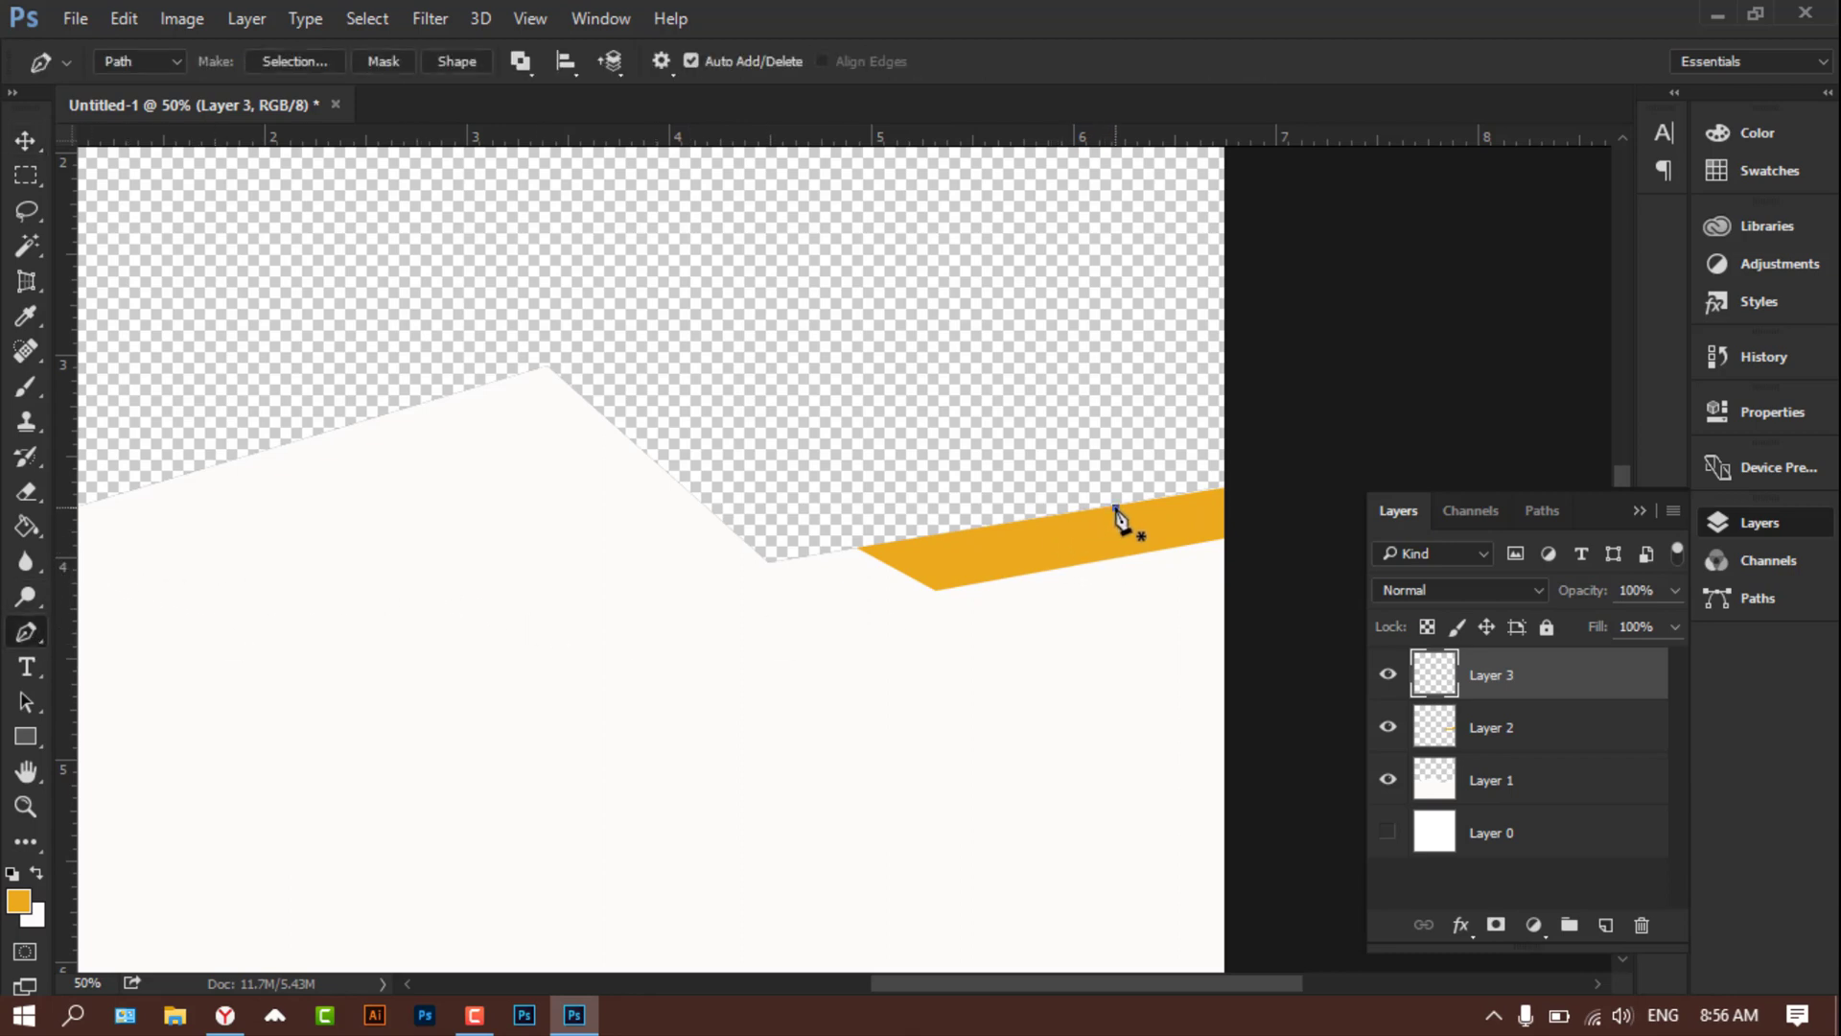
{"action": "left_click", "coordinate": [1224, 633]}
{"action": "left_click", "coordinate": [1224, 492]}
{"action": "left_click", "coordinate": [1116, 509]}
{"action": "right_click", "coordinate": [1122, 522]}
{"action": "left_click", "coordinate": [1221, 425]}
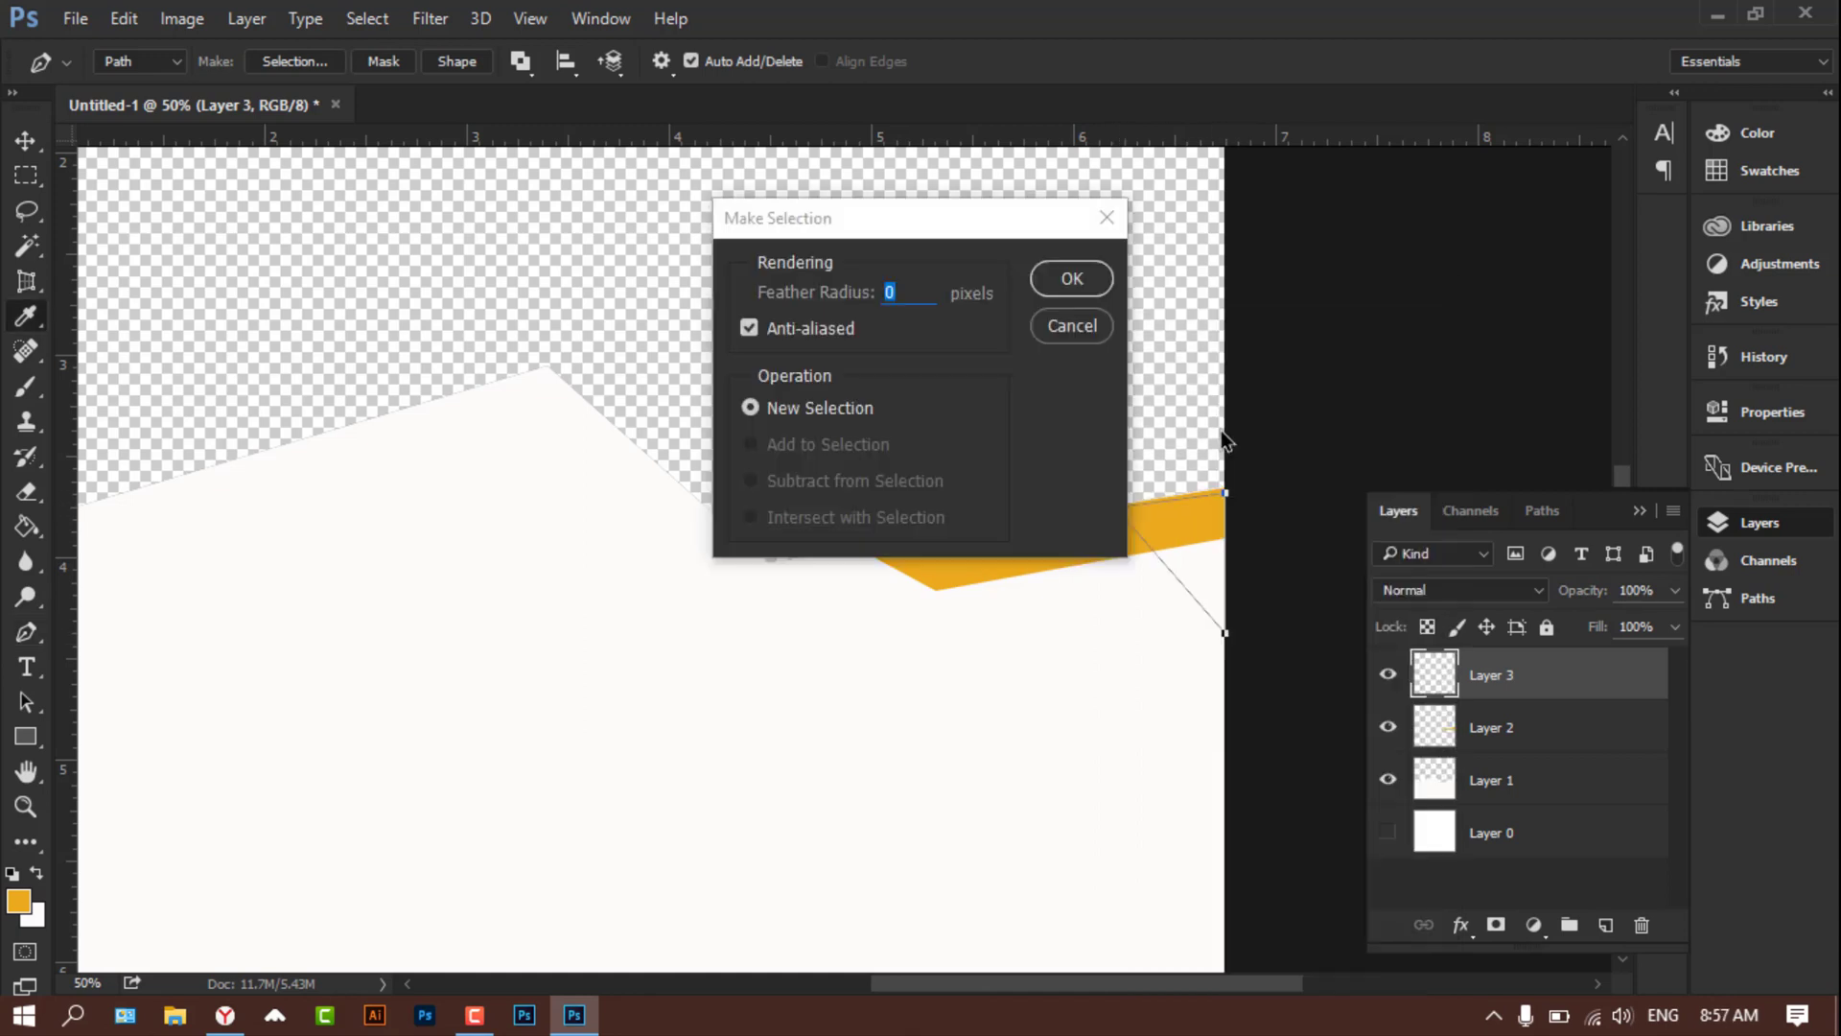
{"action": "left_click", "coordinate": [1053, 278]}
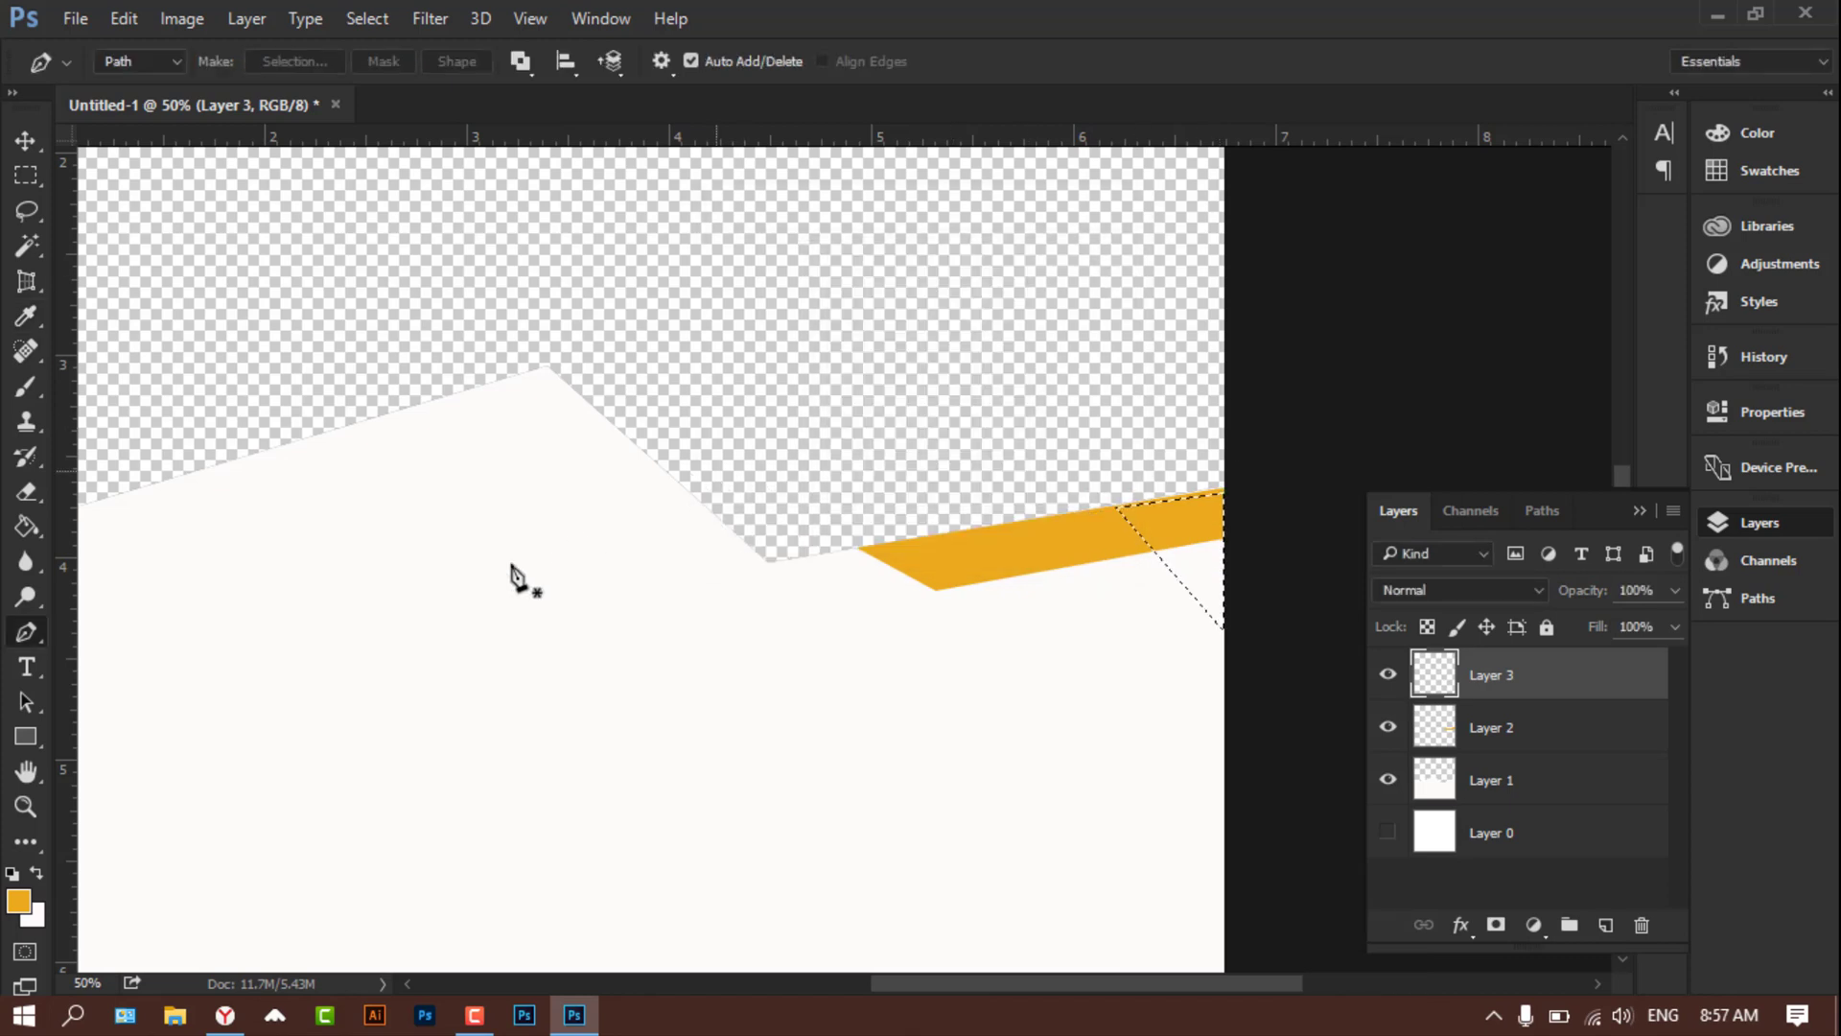
Step: Paint the triangle dark navy #221f44 with the Brush and deselect it
{"action": "left_click", "coordinate": [17, 901]}
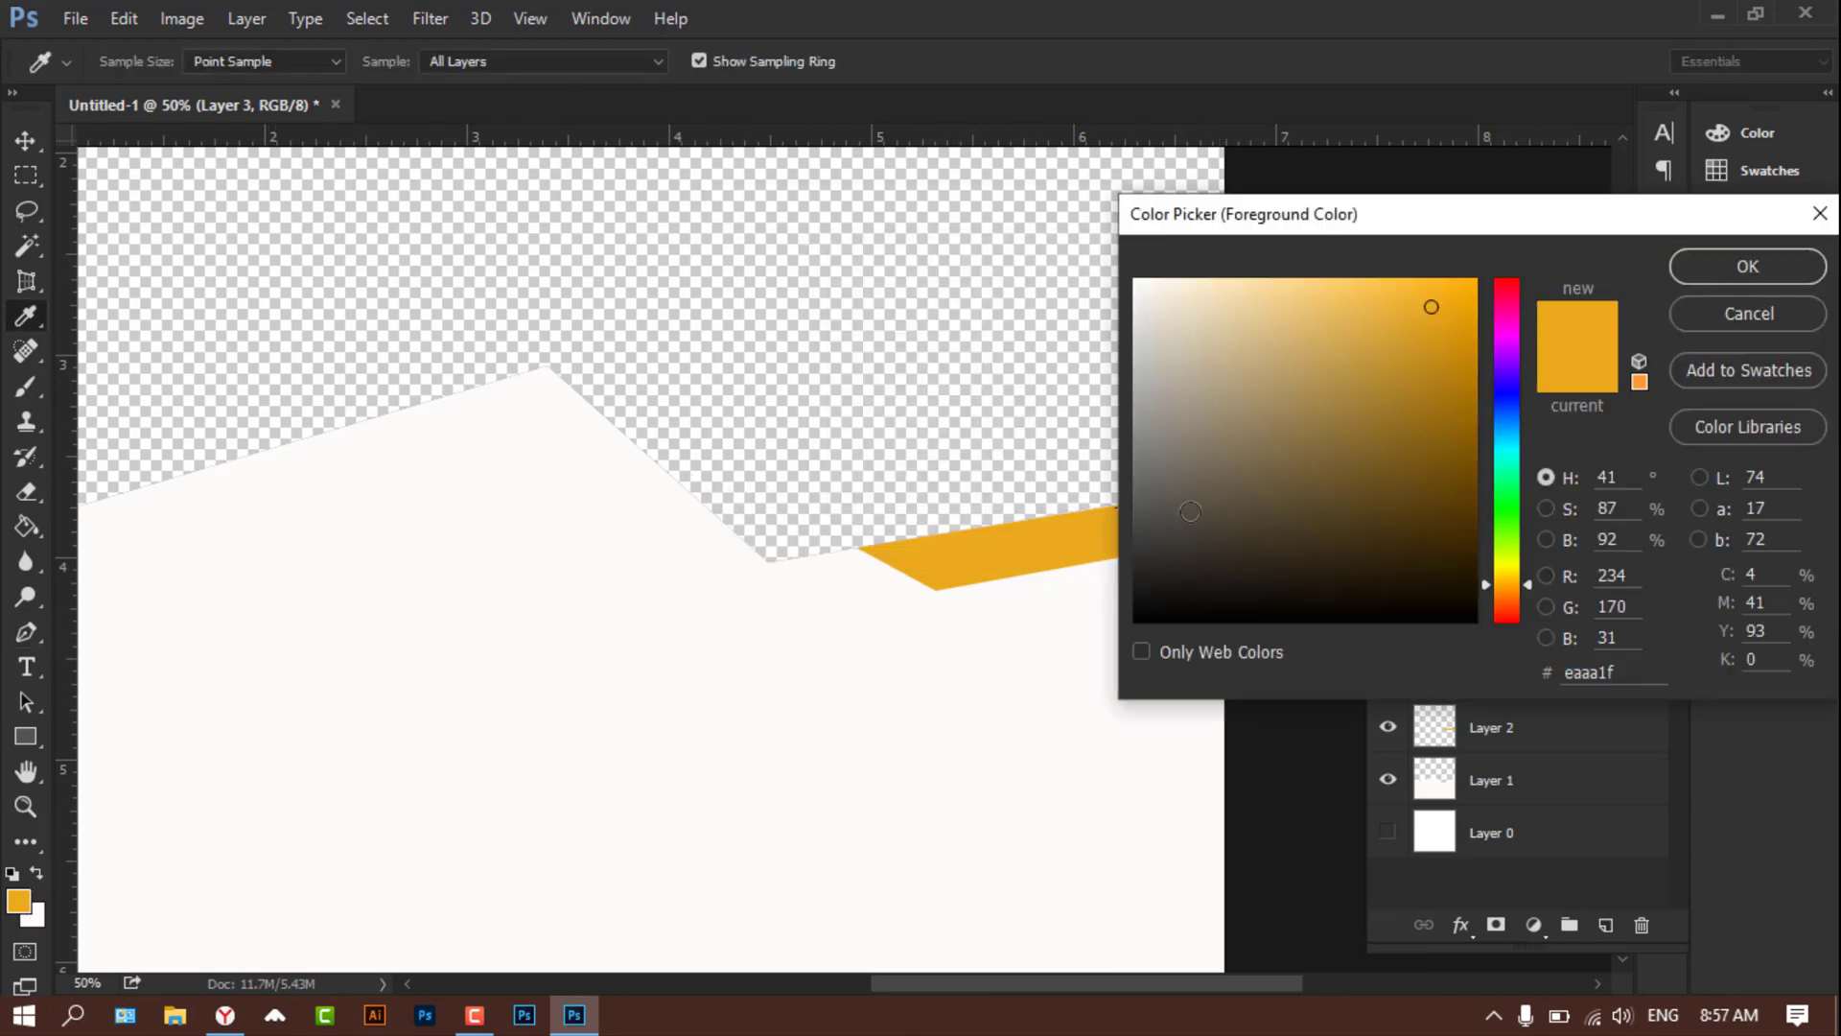
{"action": "left_click_drag", "start_coordinate": [1513, 411], "coordinate": [1504, 389]}
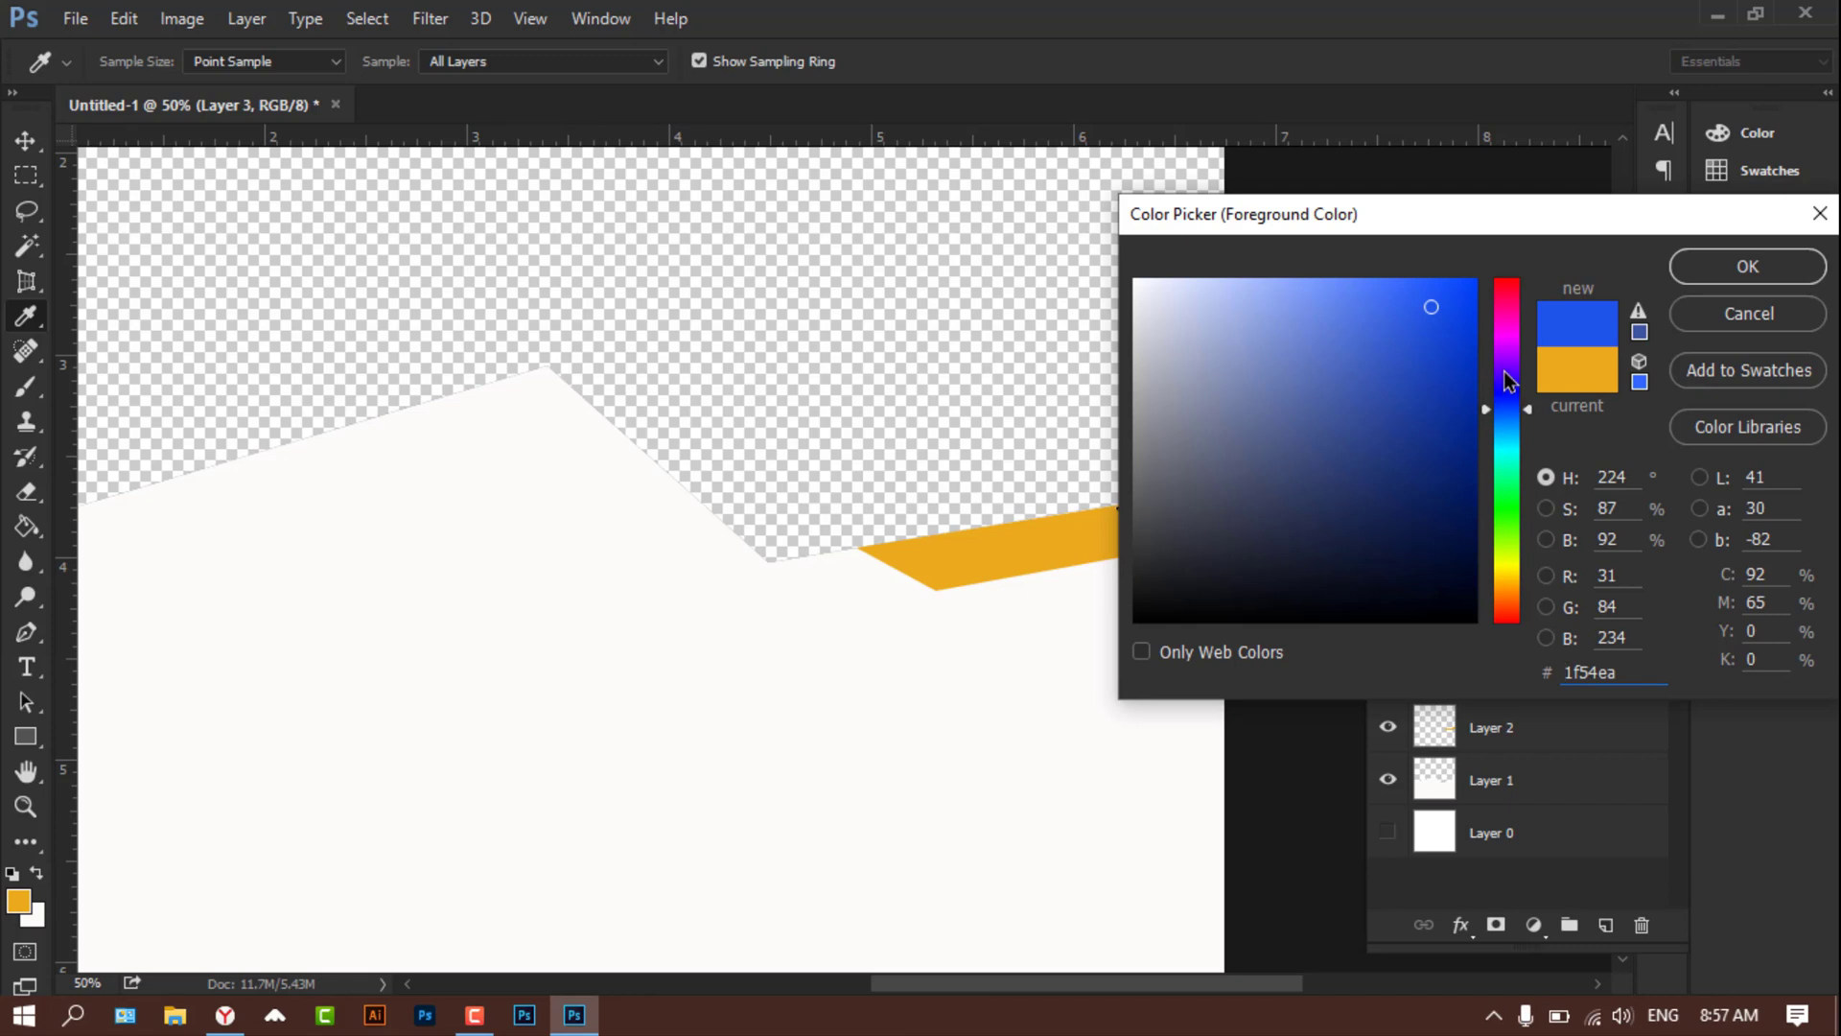
{"action": "left_click_drag", "start_coordinate": [1389, 493], "coordinate": [1347, 507]}
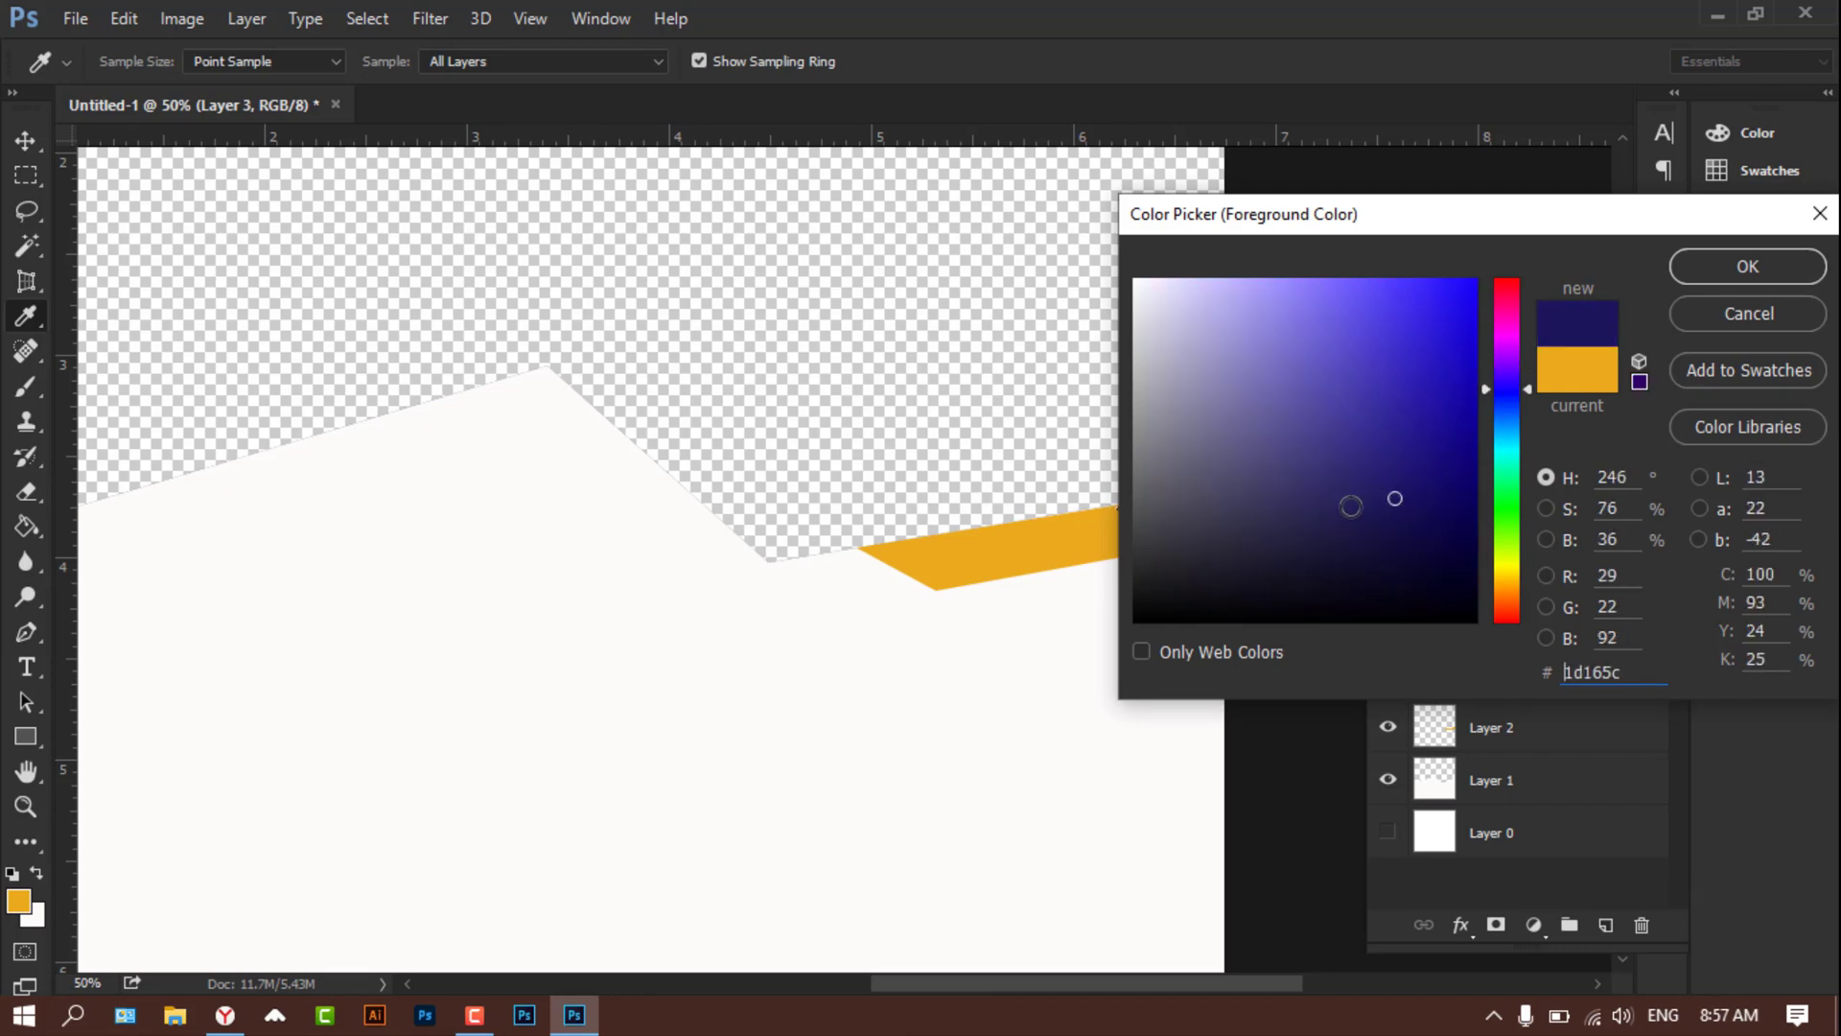
{"action": "left_click", "coordinate": [1322, 530]}
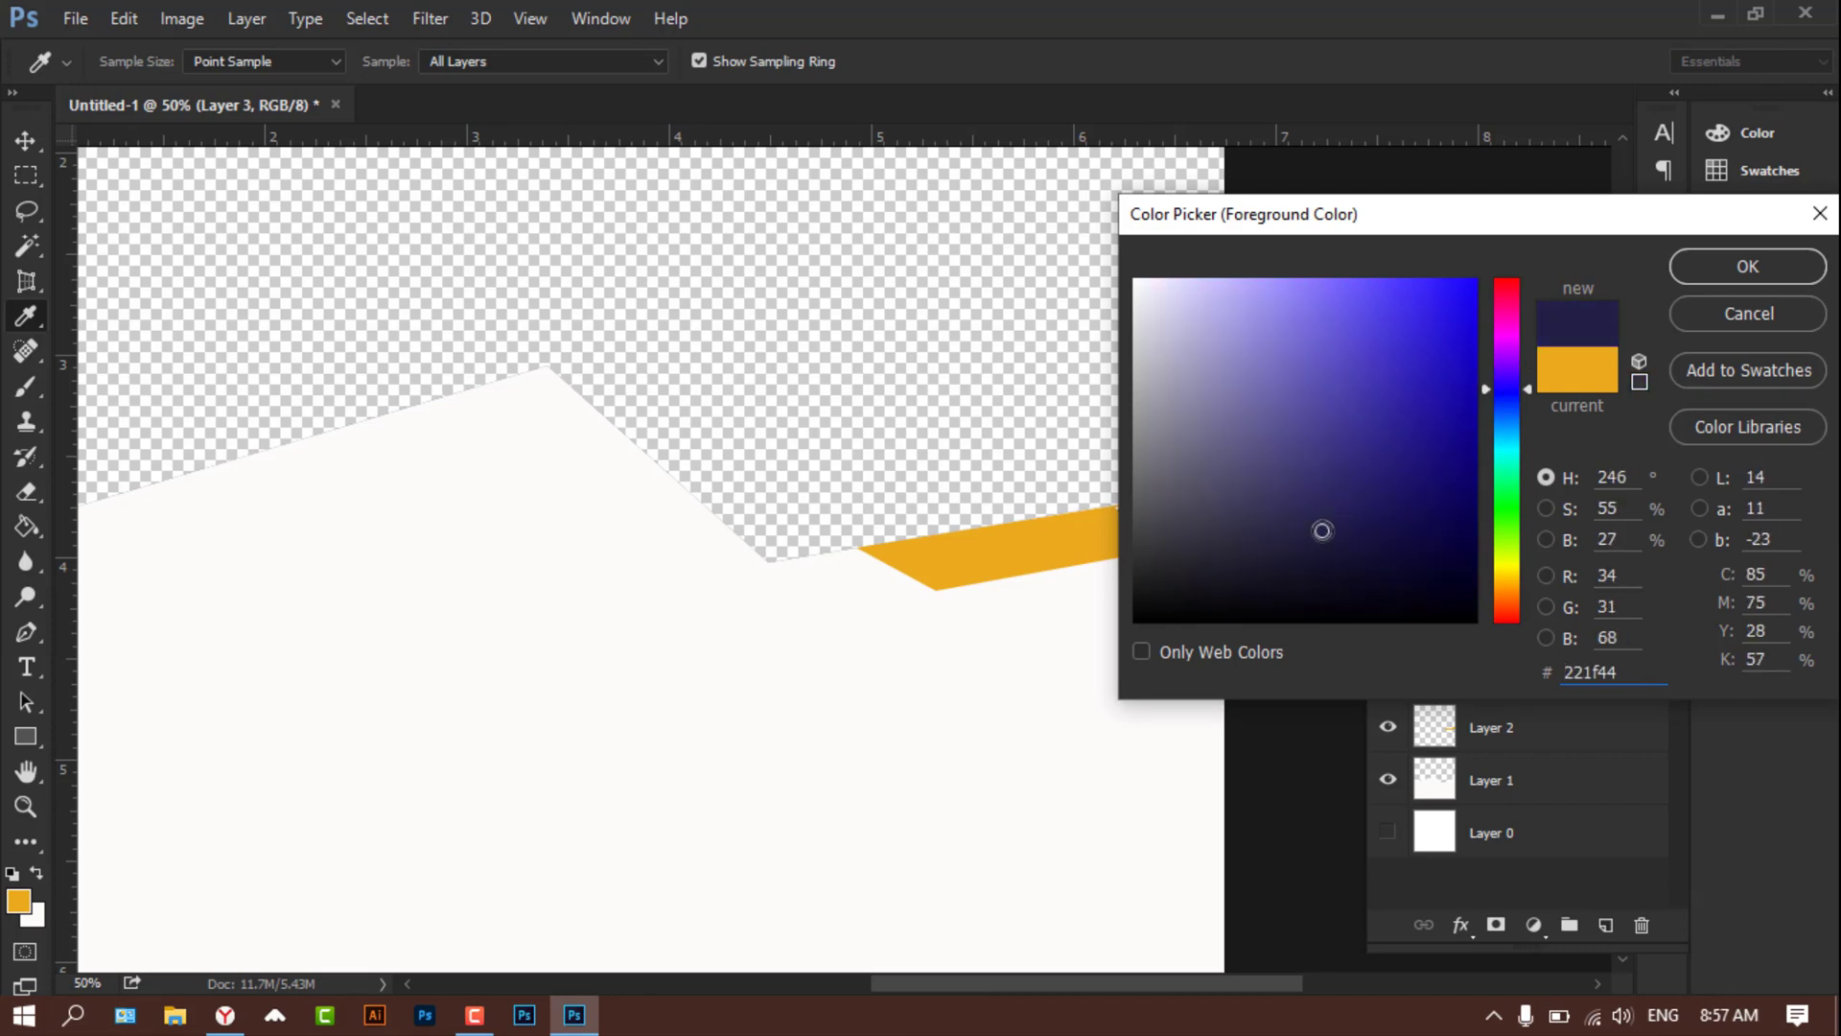
{"action": "left_click", "coordinate": [1747, 267]}
{"action": "key", "text": "p"}
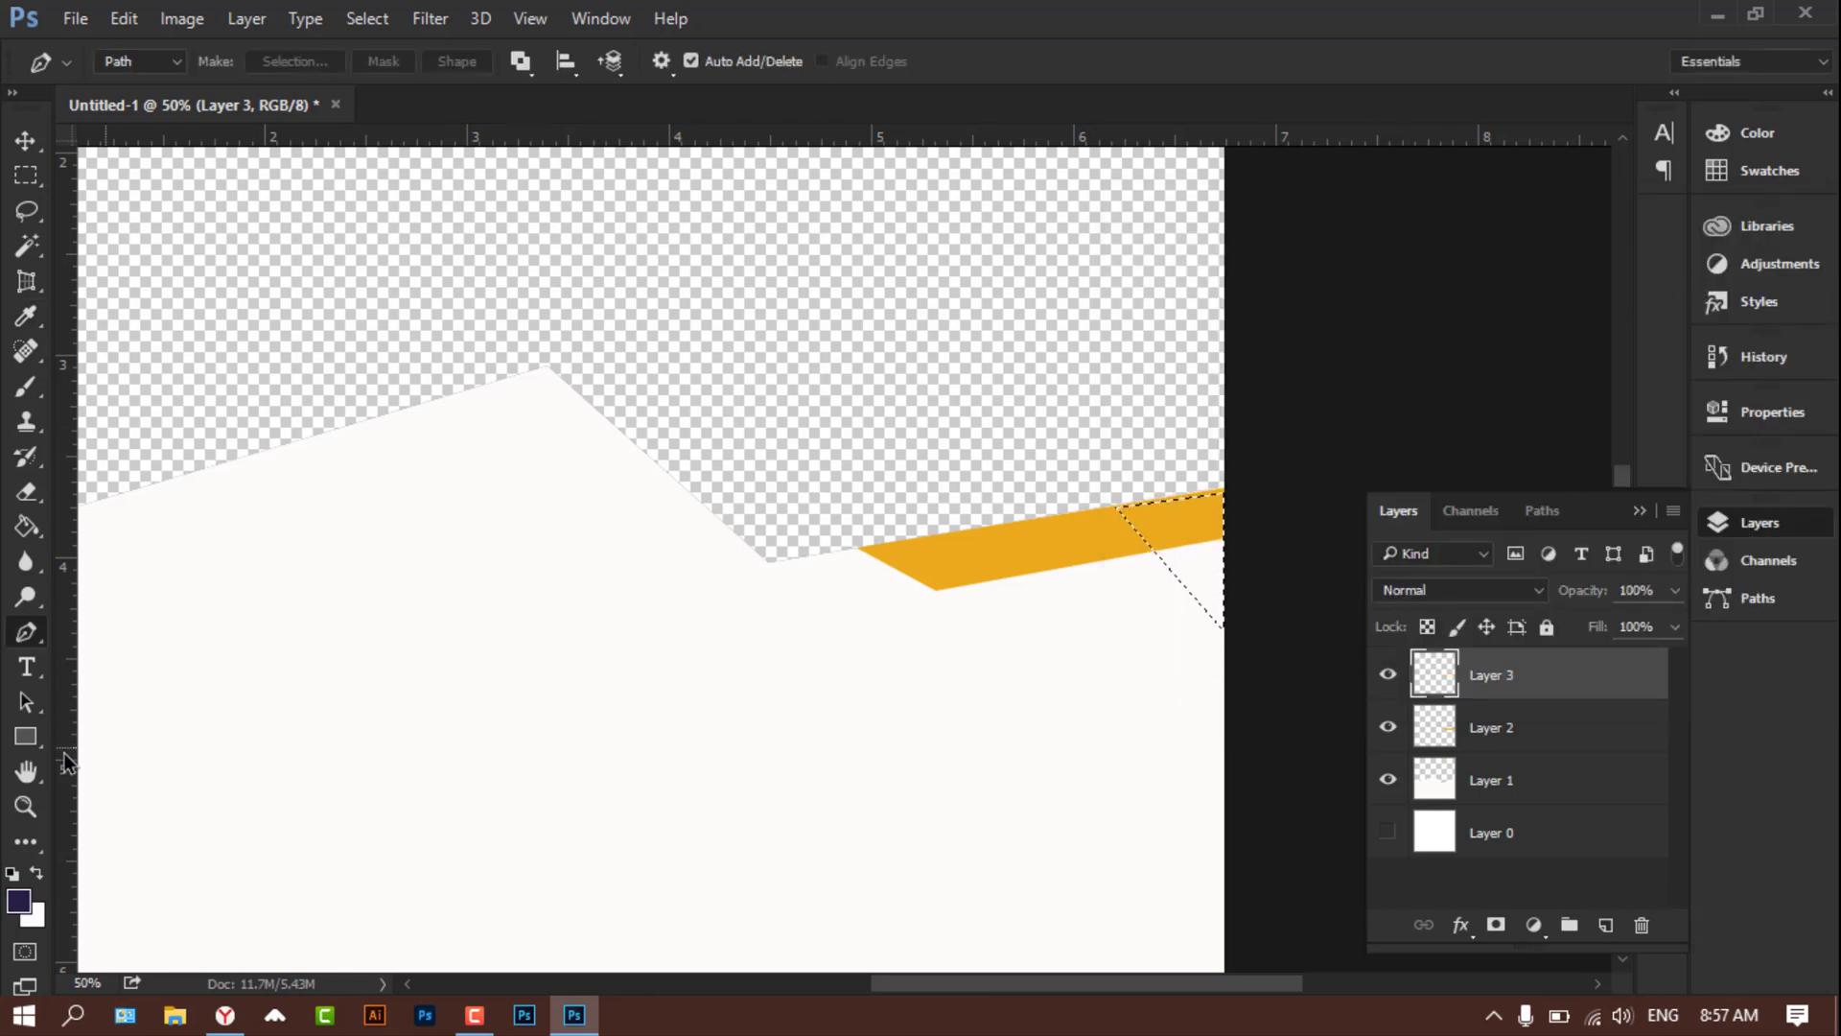
{"action": "left_click", "coordinate": [26, 387]}
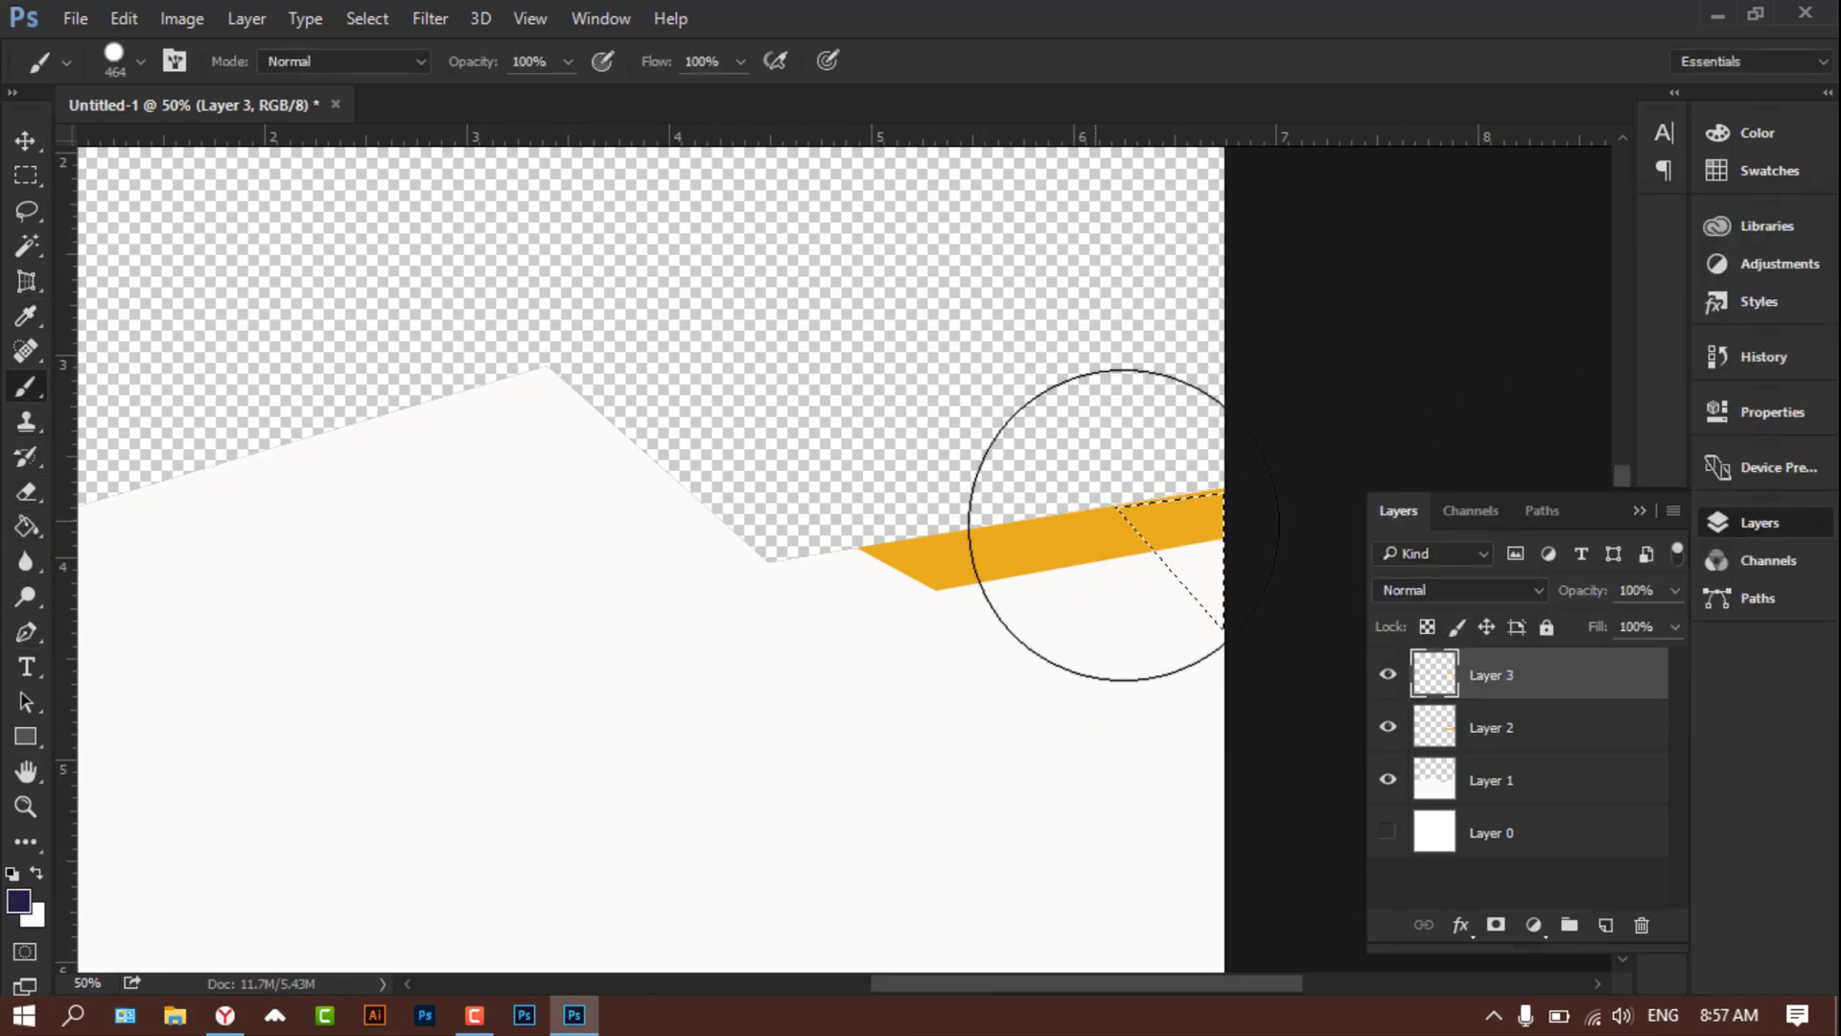
{"action": "mouse_move", "coordinate": [1090, 534]}
{"action": "left_mouse_down"}
{"action": "mouse_move", "coordinate": [1109, 514]}
{"action": "mouse_move", "coordinate": [1187, 525]}
{"action": "left_mouse_up"}
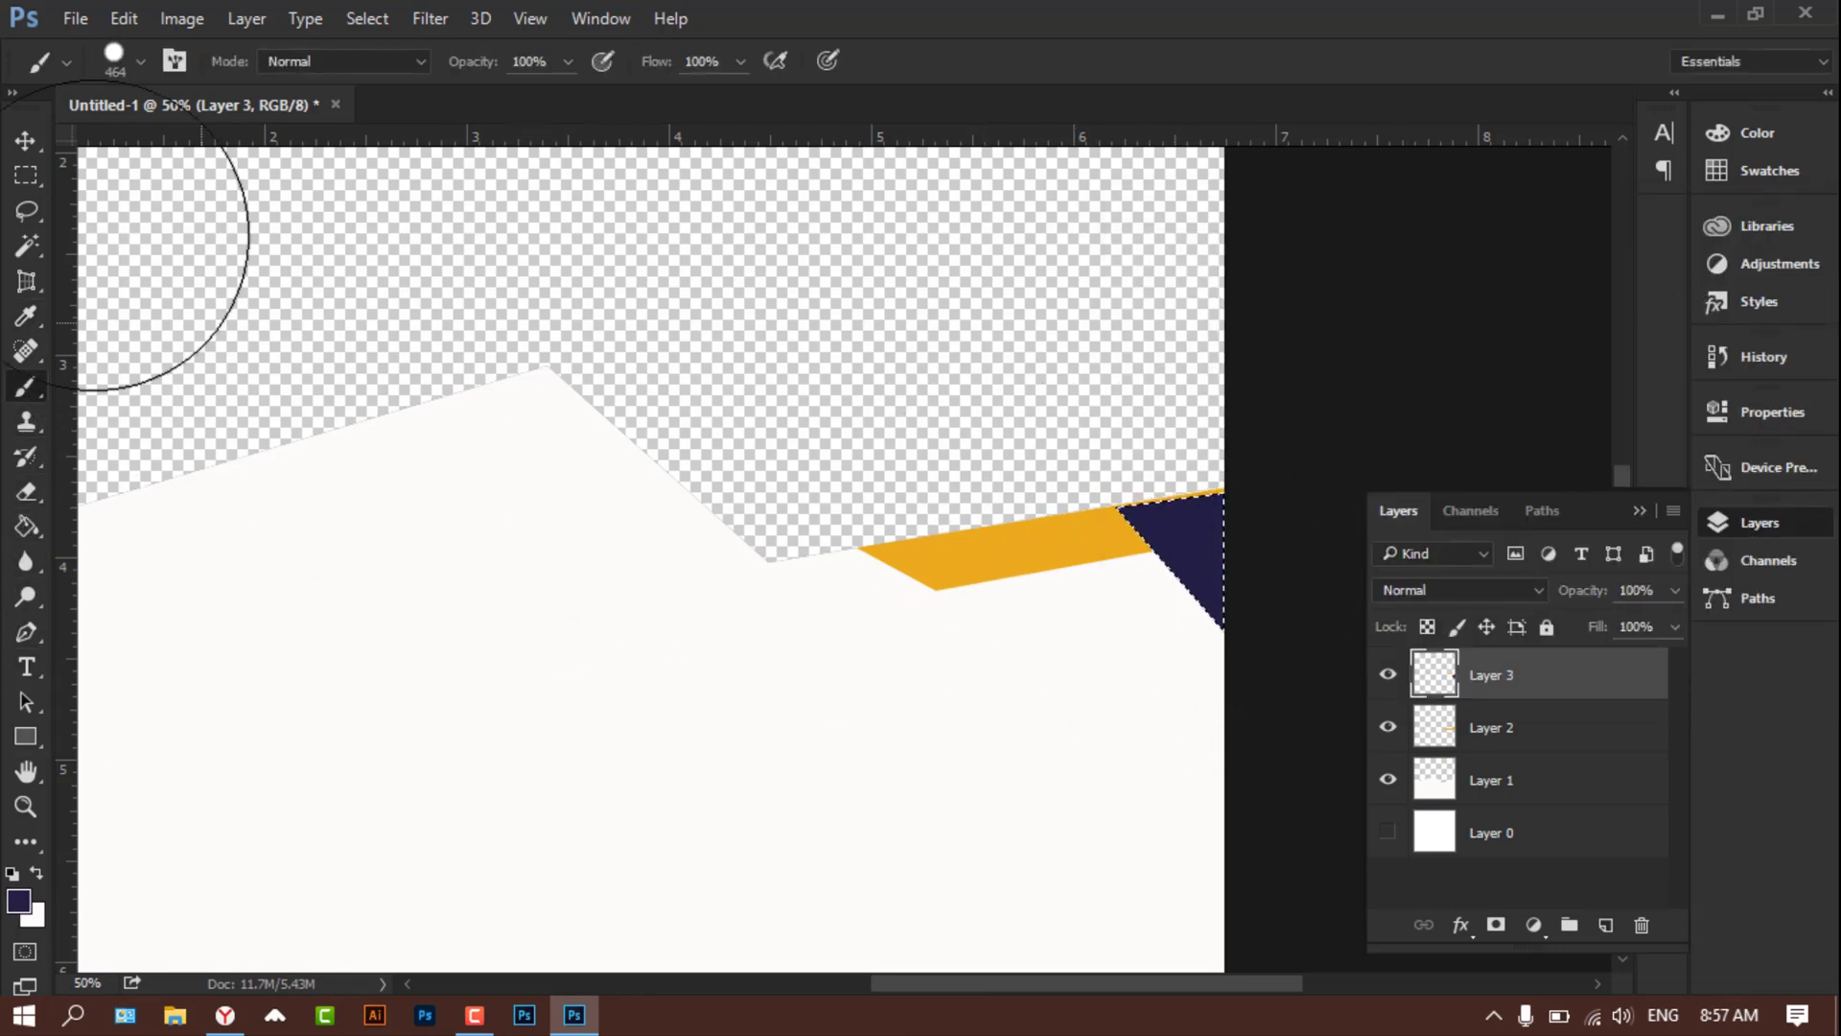
{"action": "left_click", "coordinate": [26, 140]}
{"action": "key", "text": "ctrl+d"}
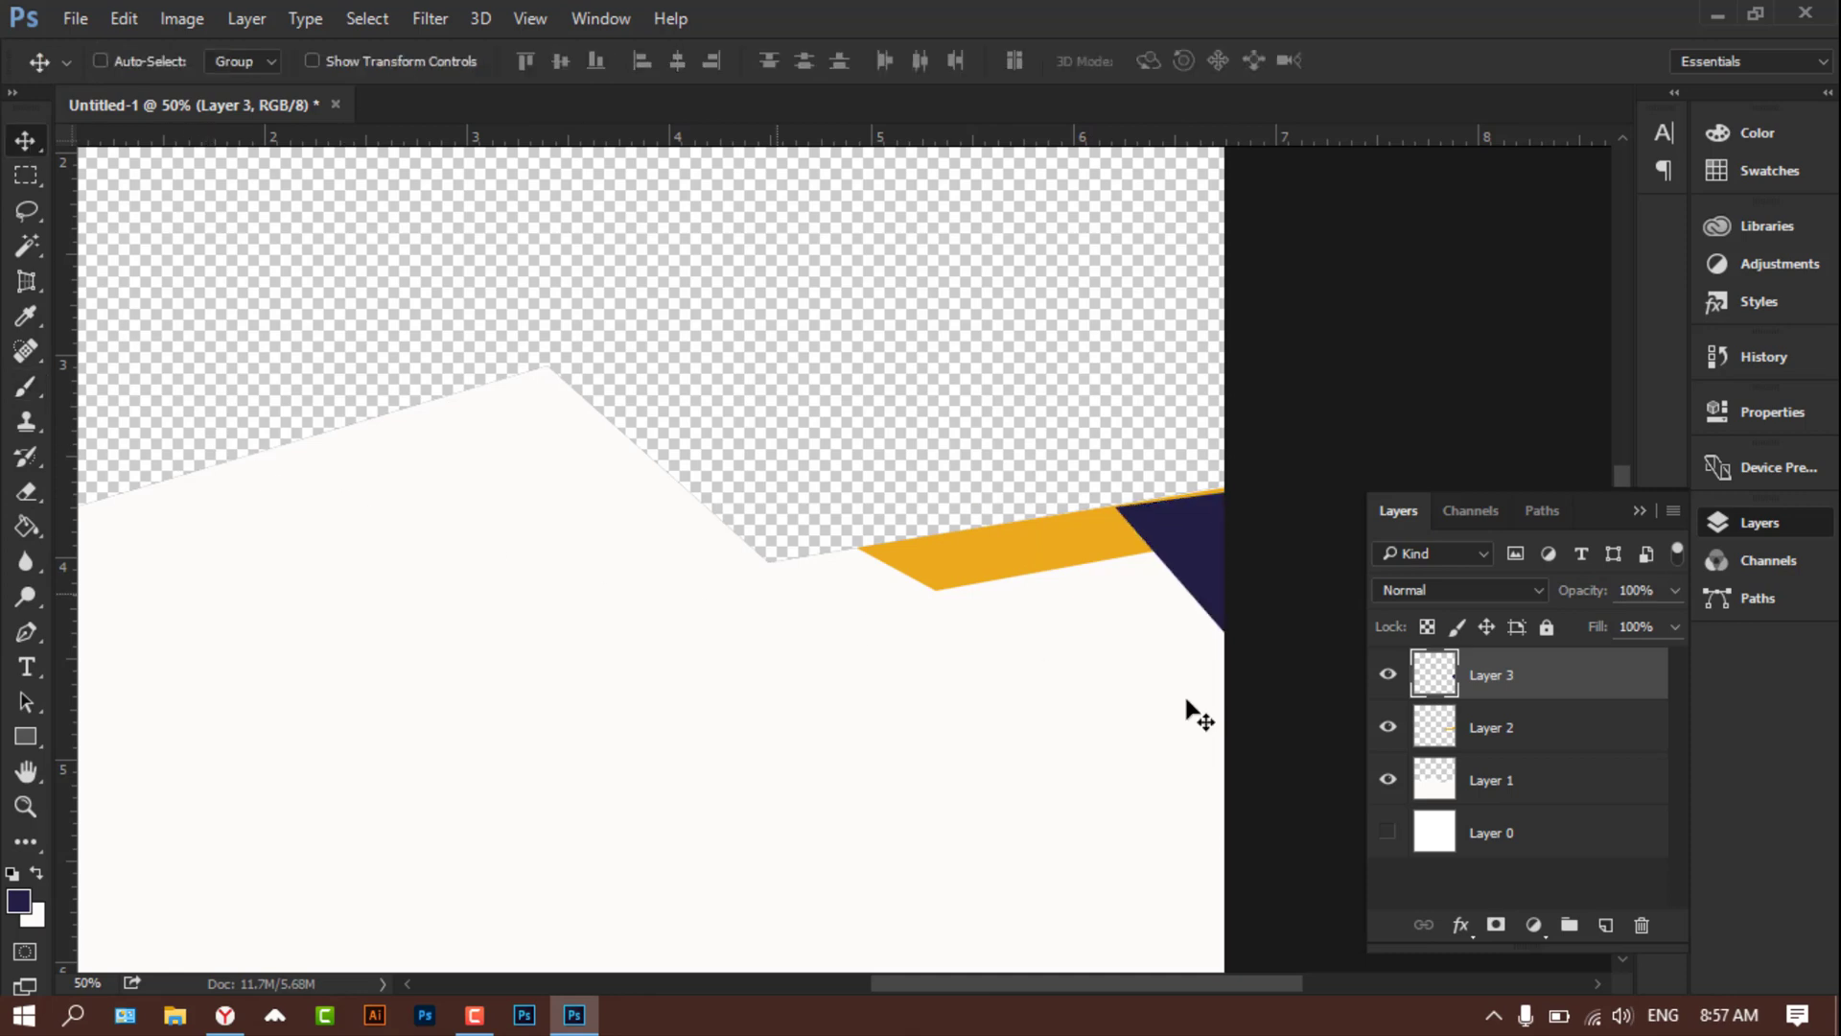
Step: Move Layer 3 below Layer 2 in the layer stack
{"action": "left_click_drag", "start_coordinate": [1521, 677], "coordinate": [1533, 747]}
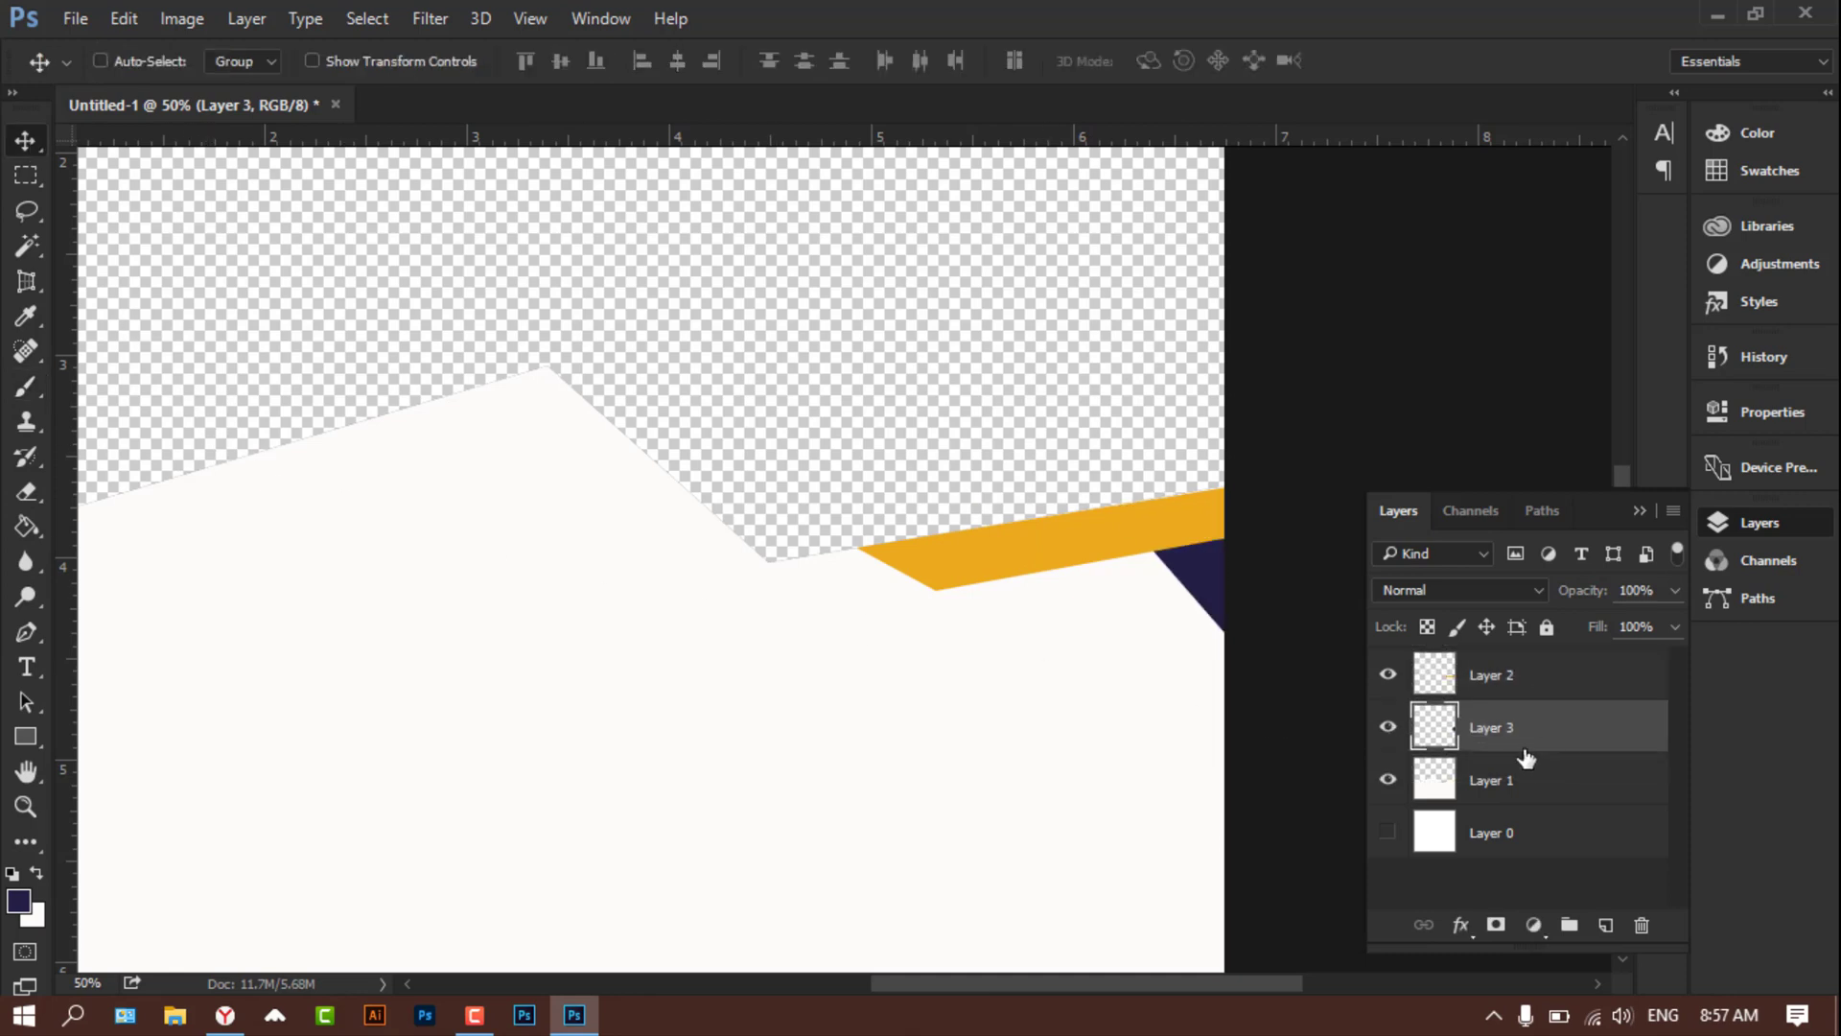
{"action": "scroll", "coordinate": [843, 486], "scroll_direction": "down", "scroll_amount": 2, "text": "alt"}
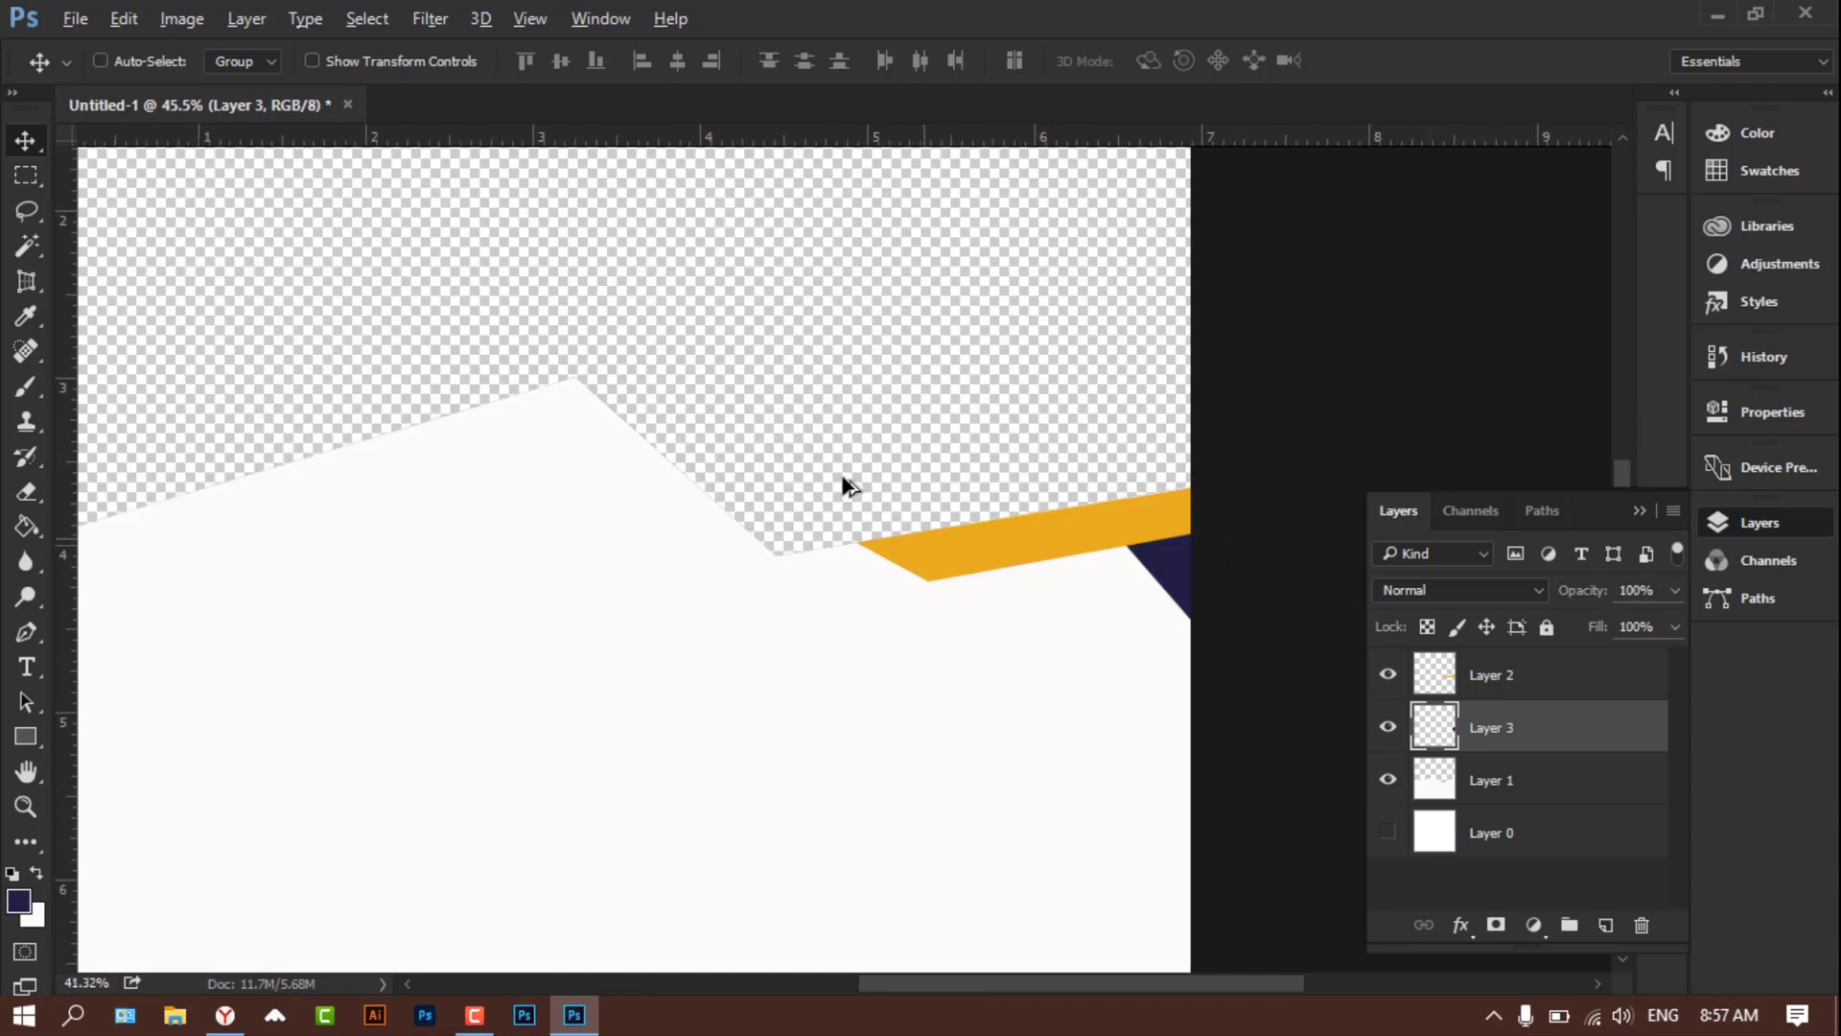
{"action": "scroll", "coordinate": [844, 486], "scroll_direction": "down", "scroll_amount": 1, "text": "alt"}
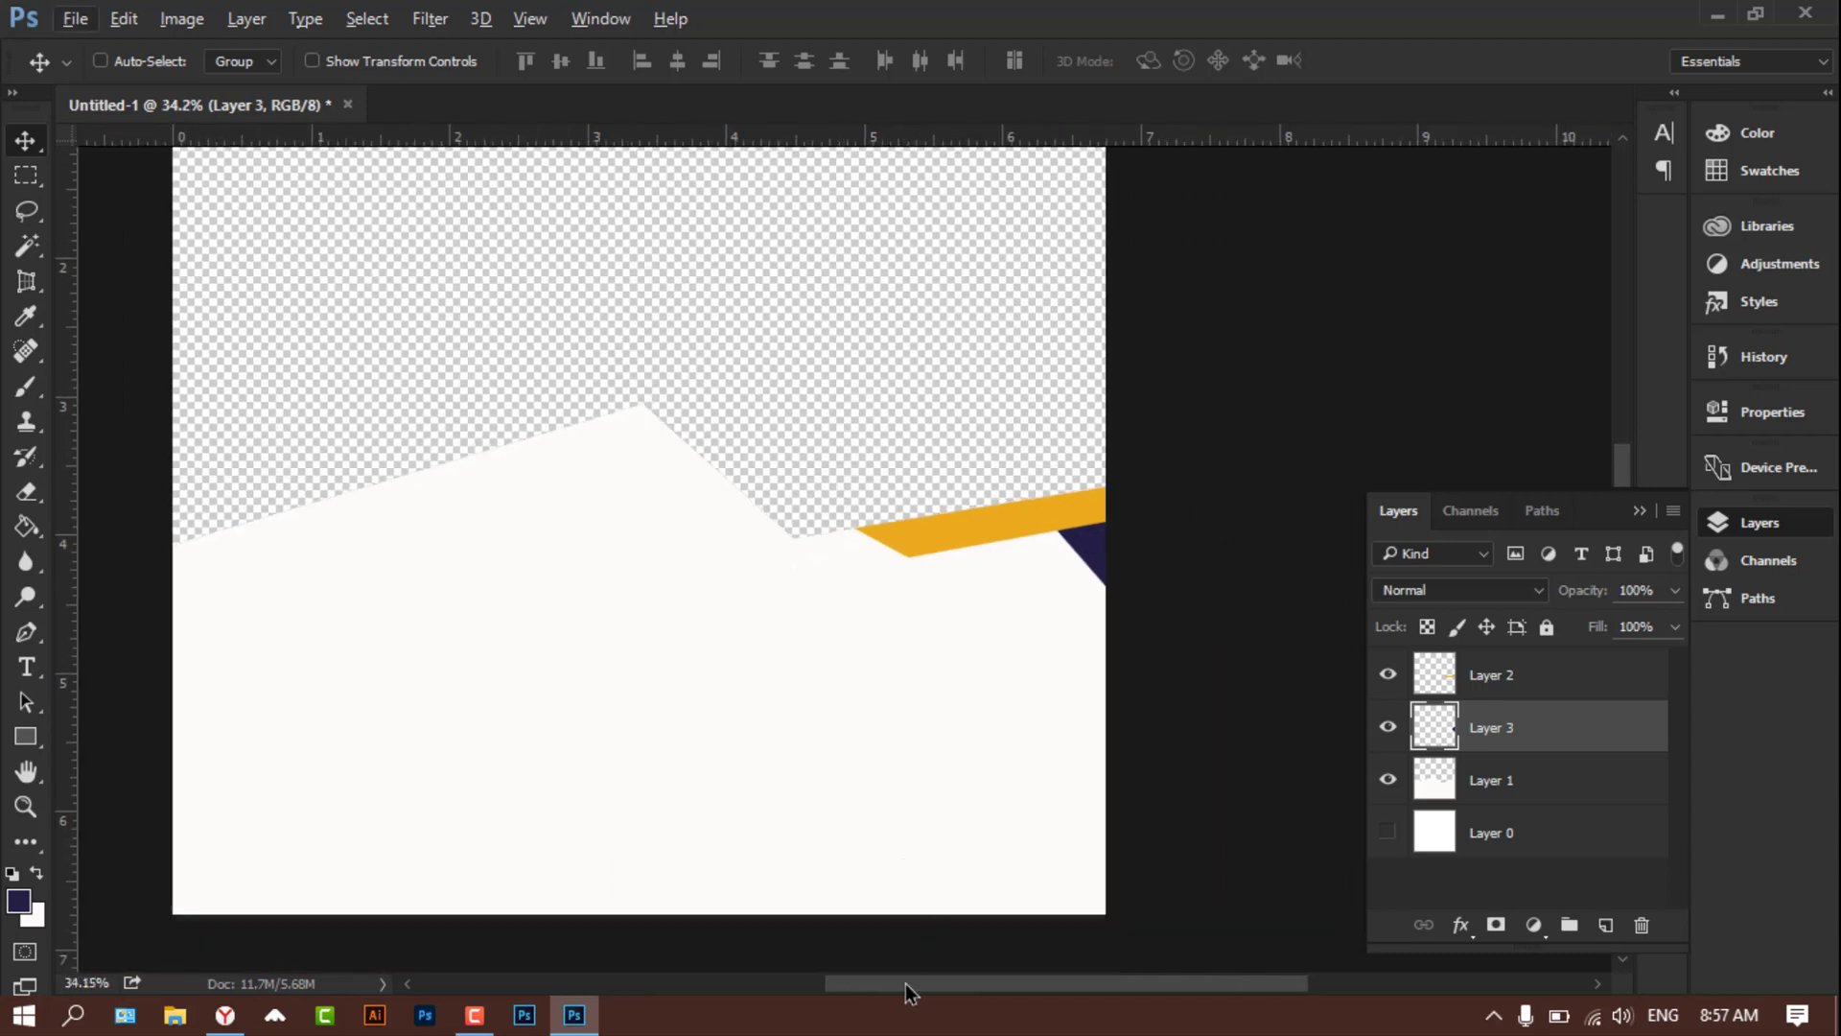
{"action": "left_click_drag", "start_coordinate": [905, 981], "coordinate": [851, 982]}
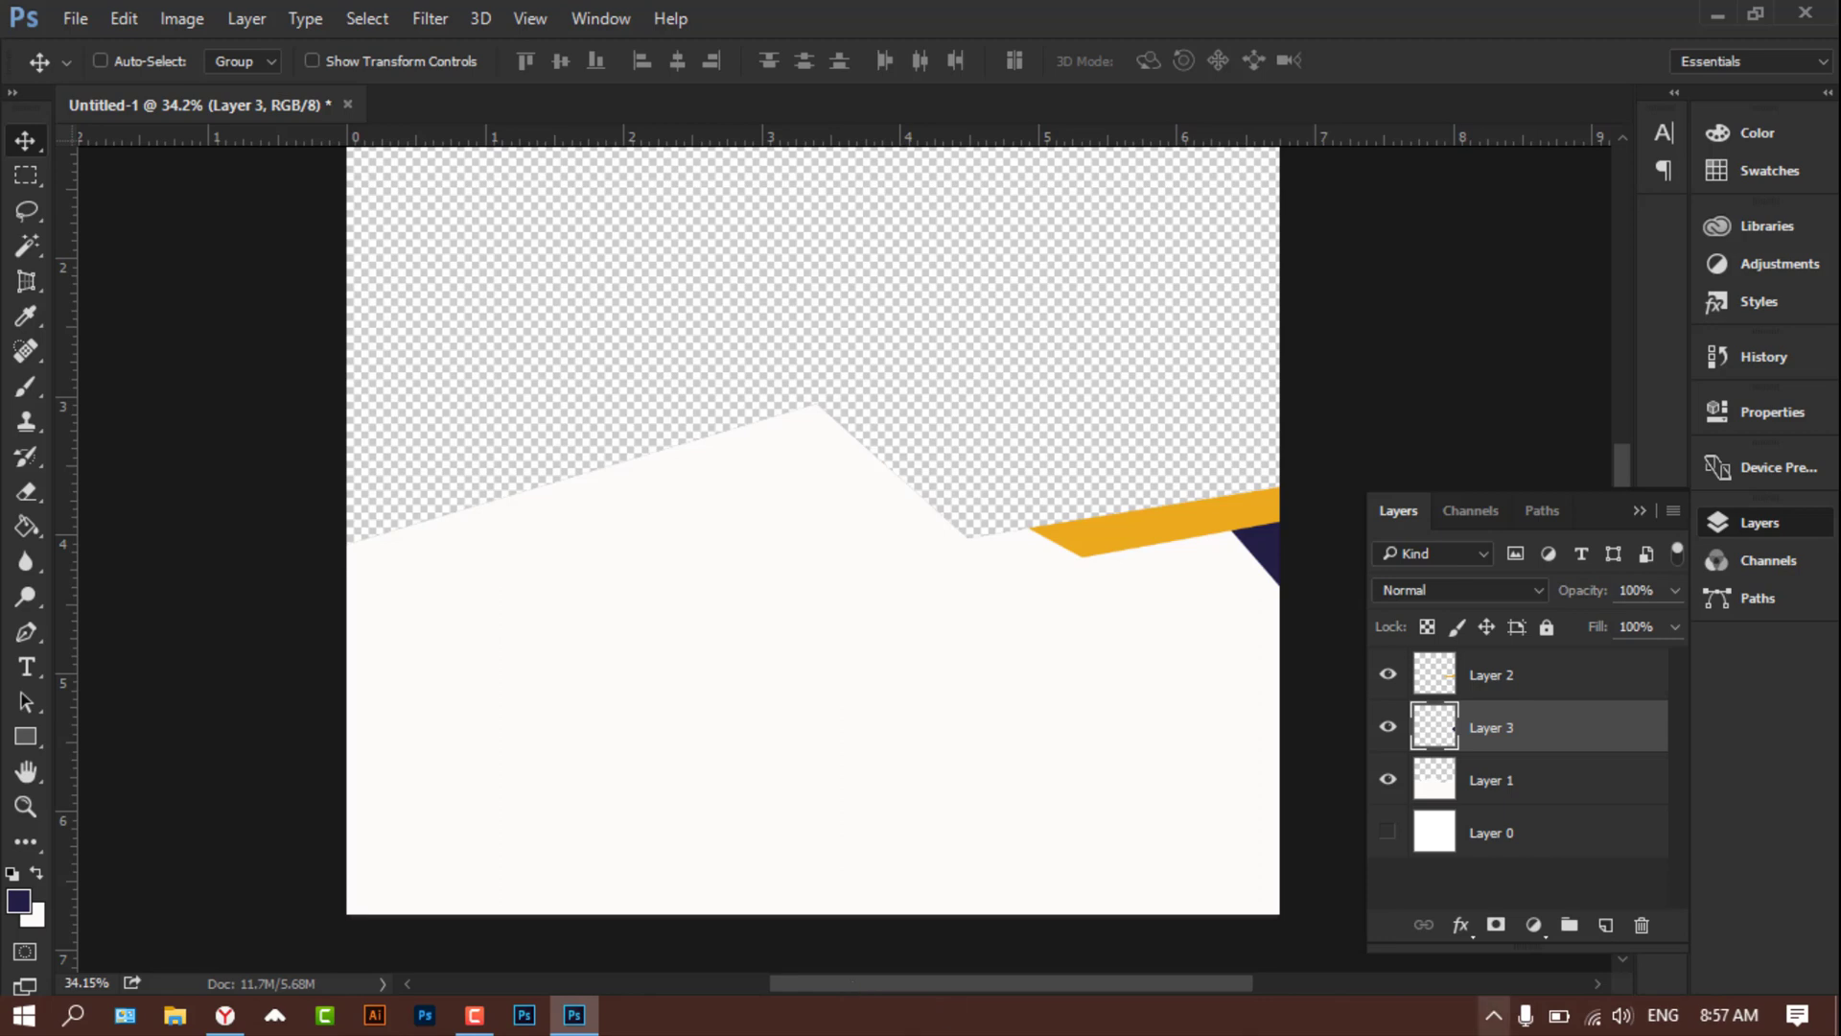
Step: Type the heading 'ELEGANT HOME' on the white area of the canvas
{"action": "left_click", "coordinate": [1483, 782]}
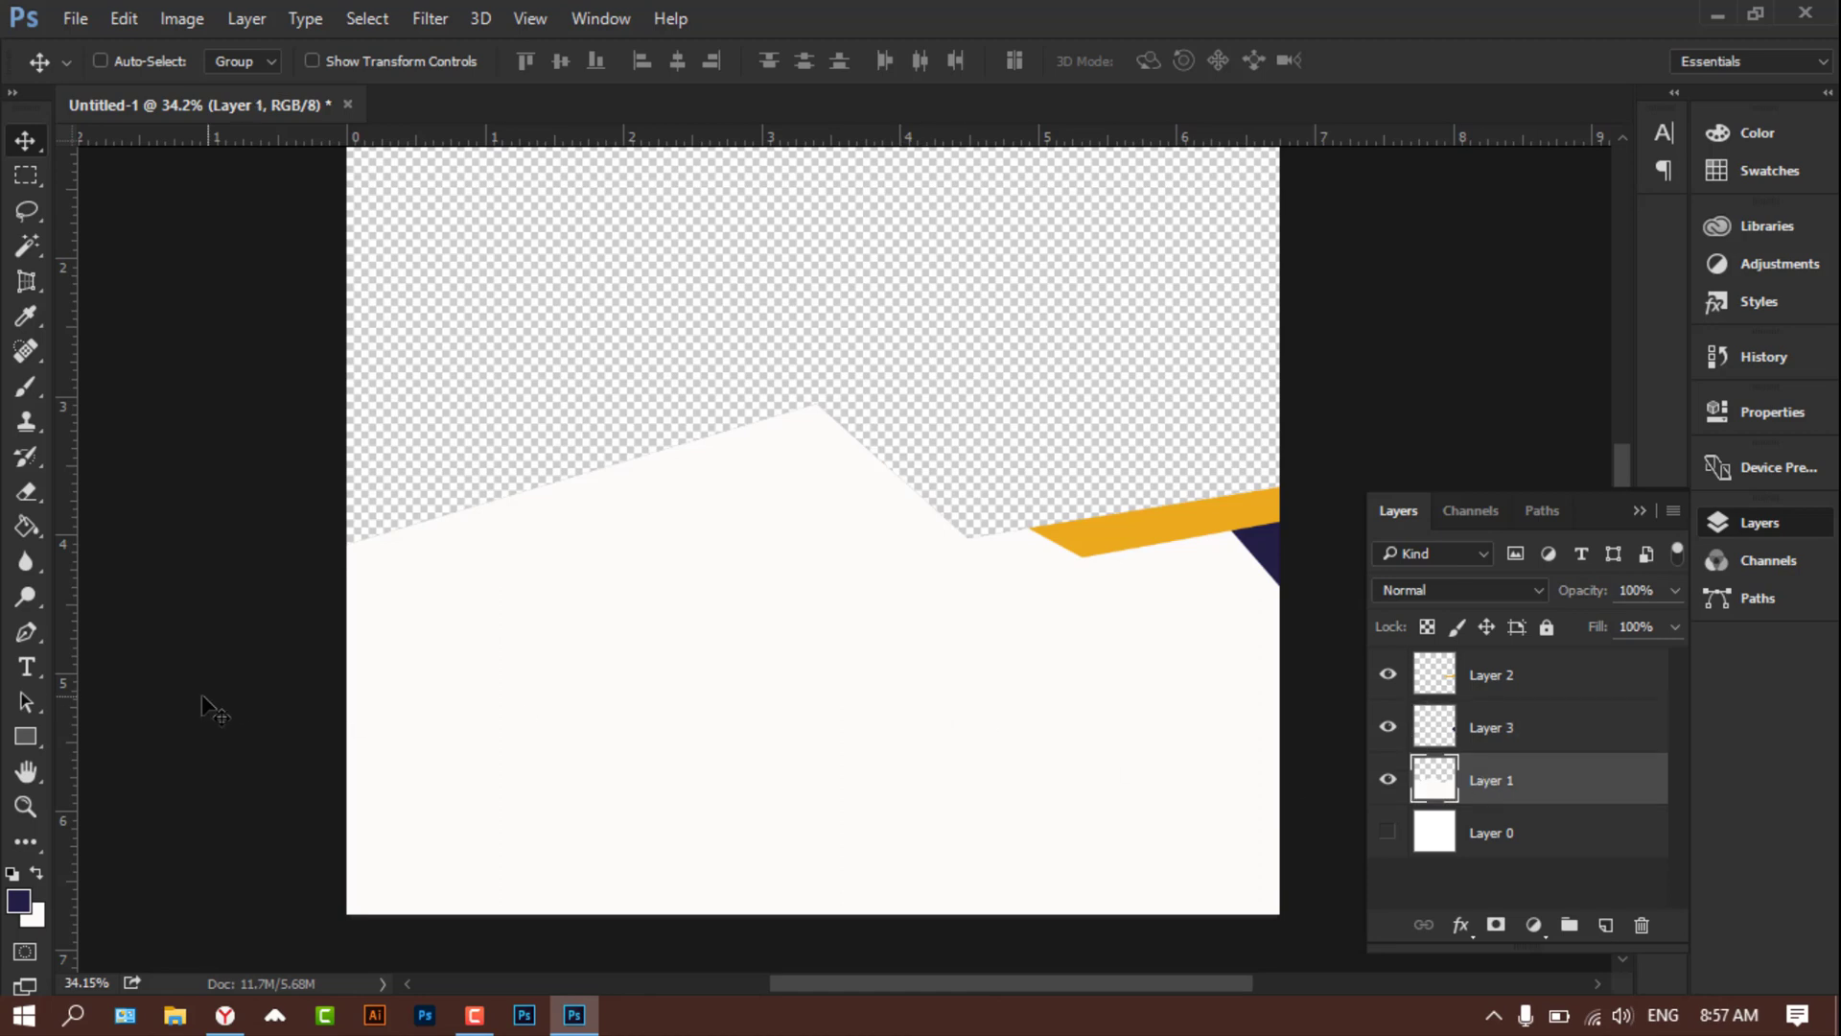
{"action": "left_click", "coordinate": [27, 672]}
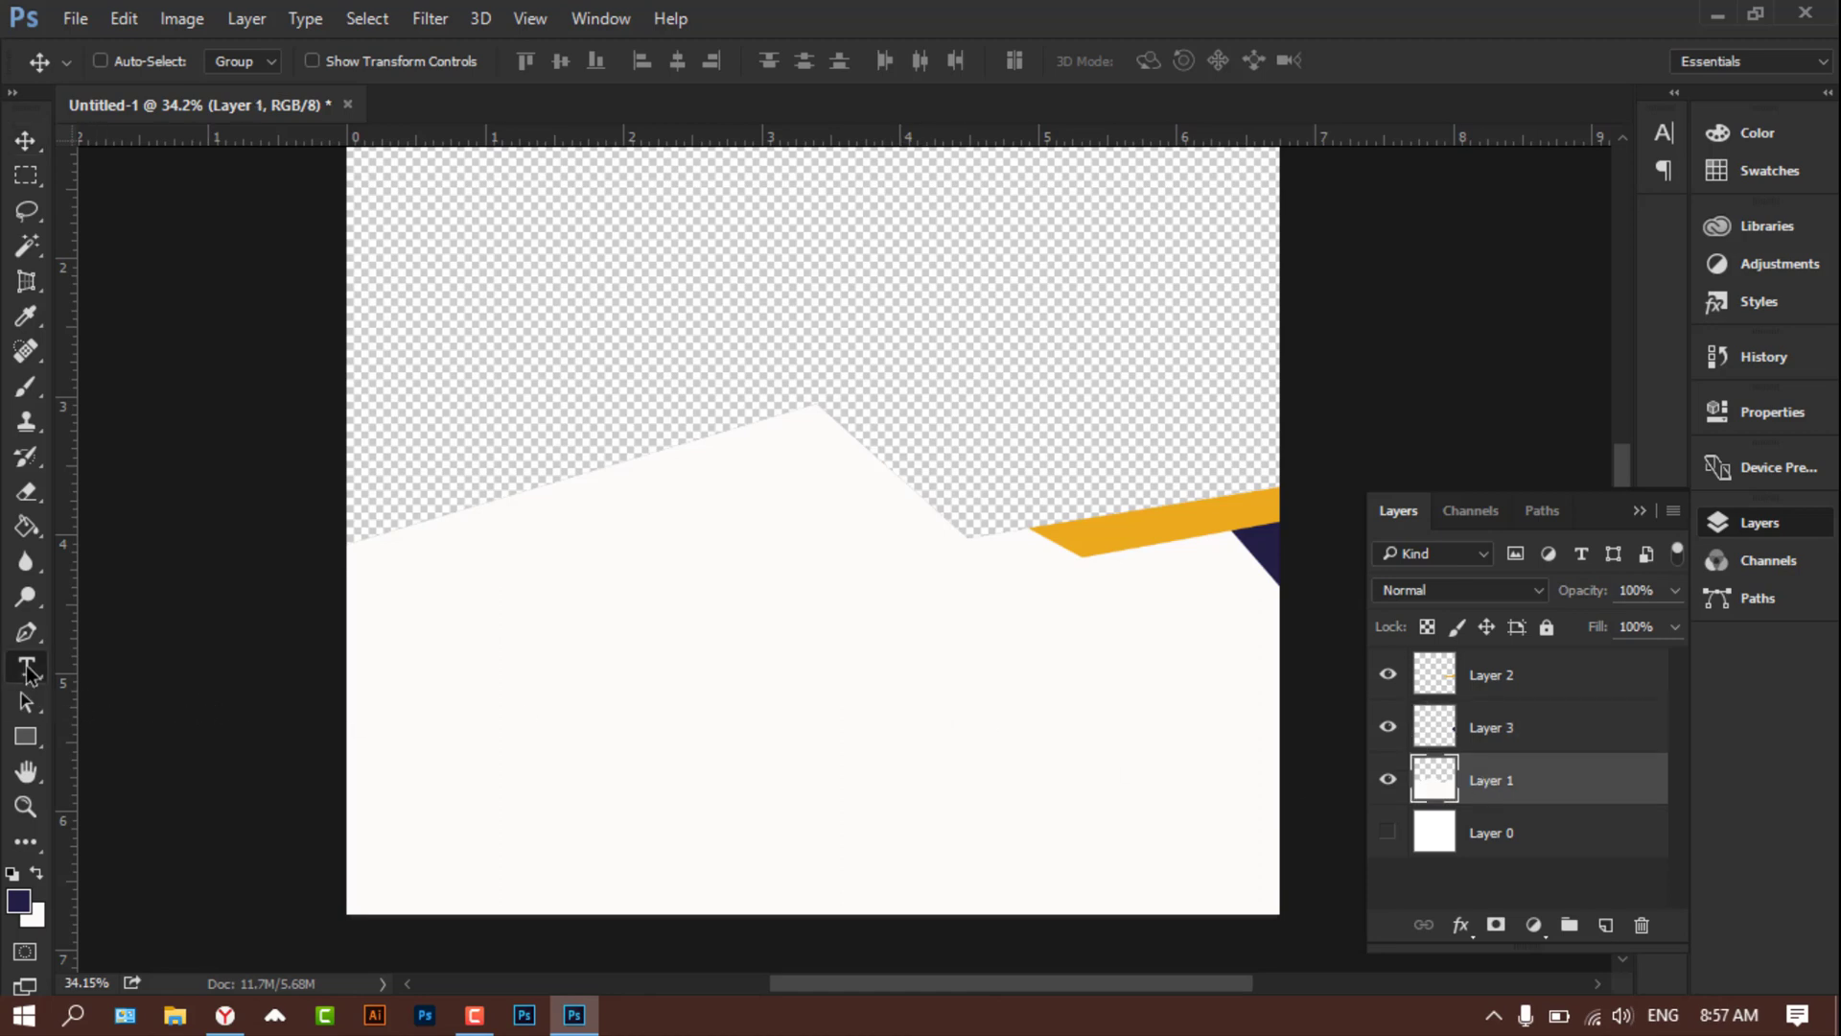
{"action": "left_click", "coordinate": [409, 640]}
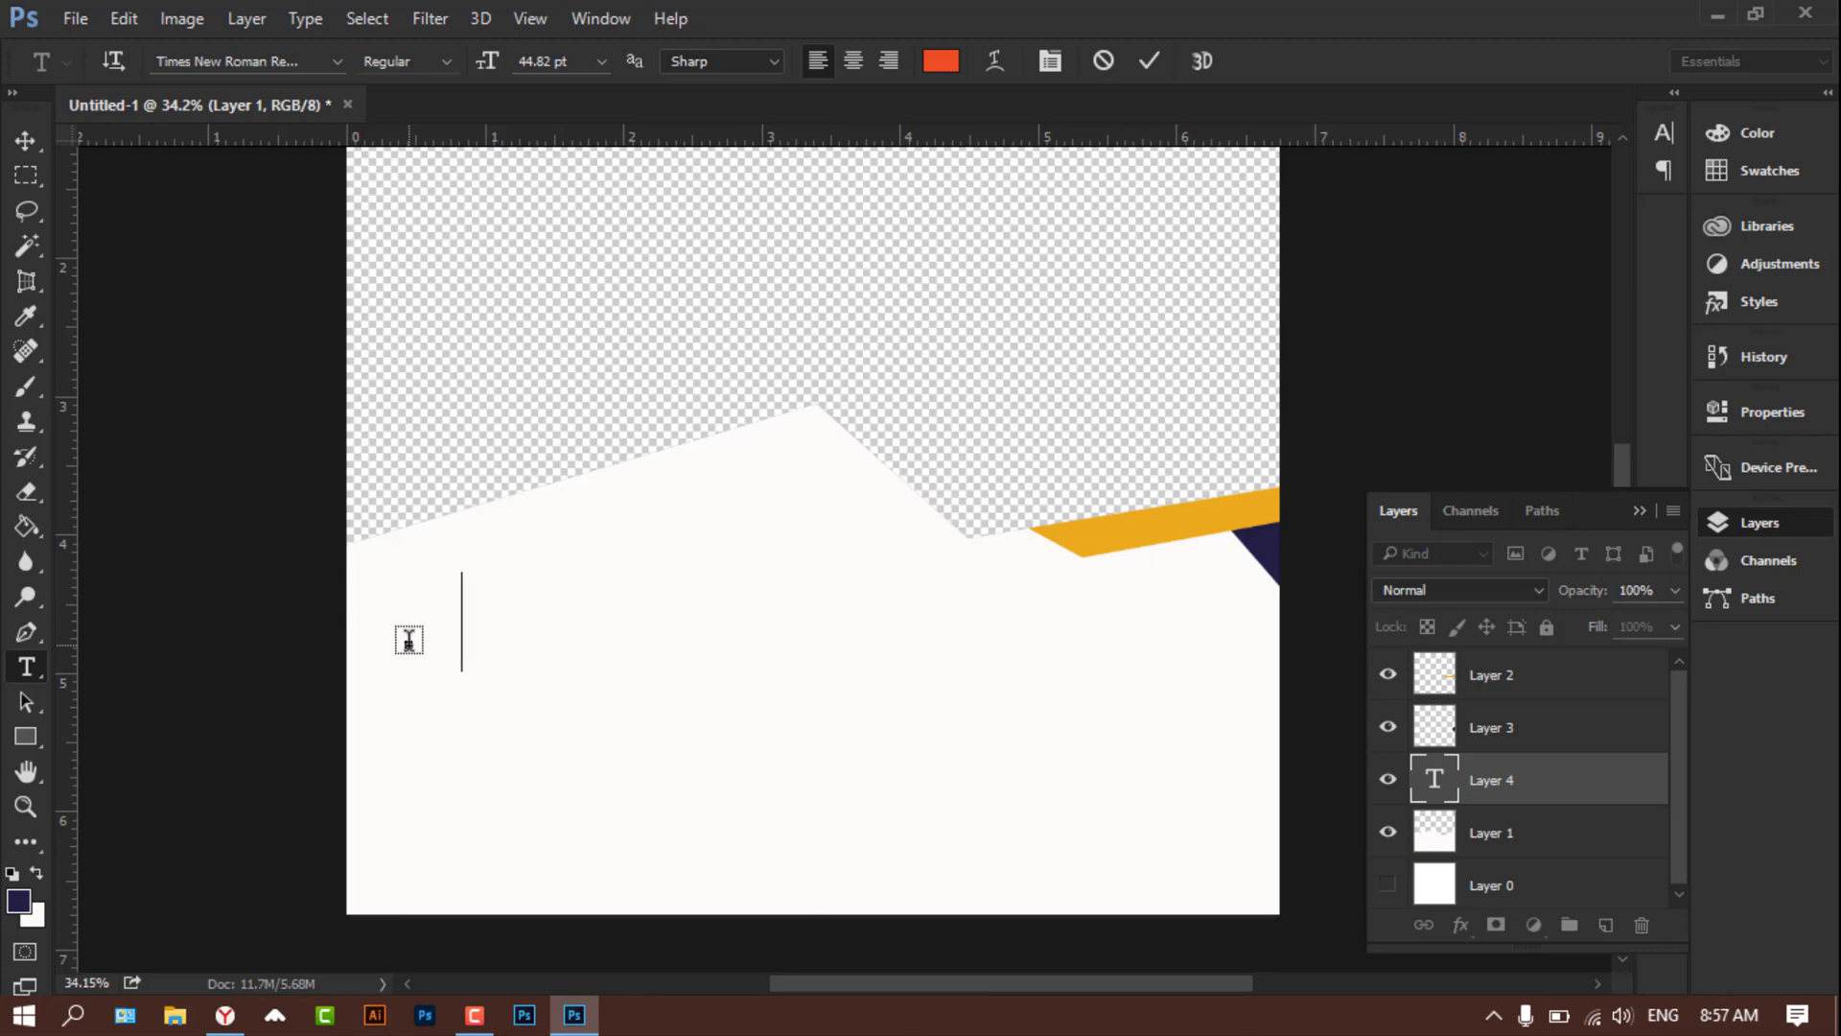
{"action": "type", "text": "ELE"}
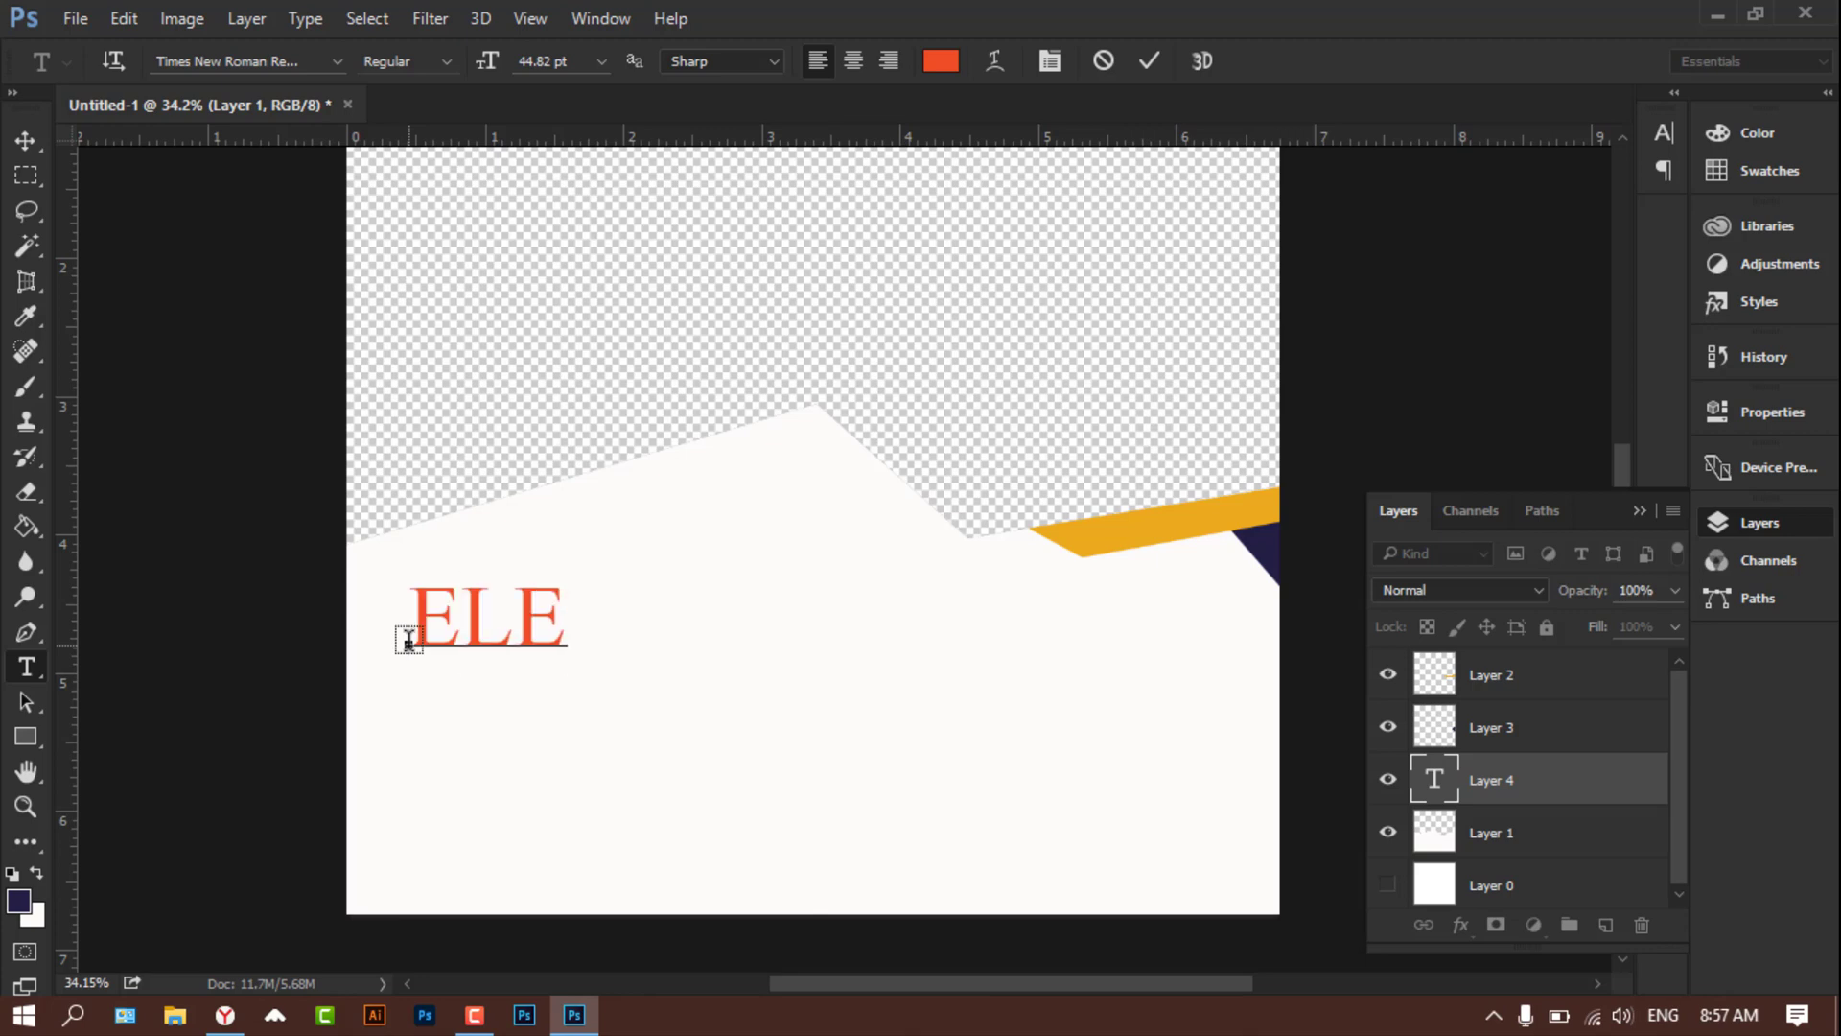
{"action": "key", "text": "Tab"}
{"action": "key", "text": "Tab"}
{"action": "key", "text": "Tab"}
{"action": "type", "text": "GANT"}
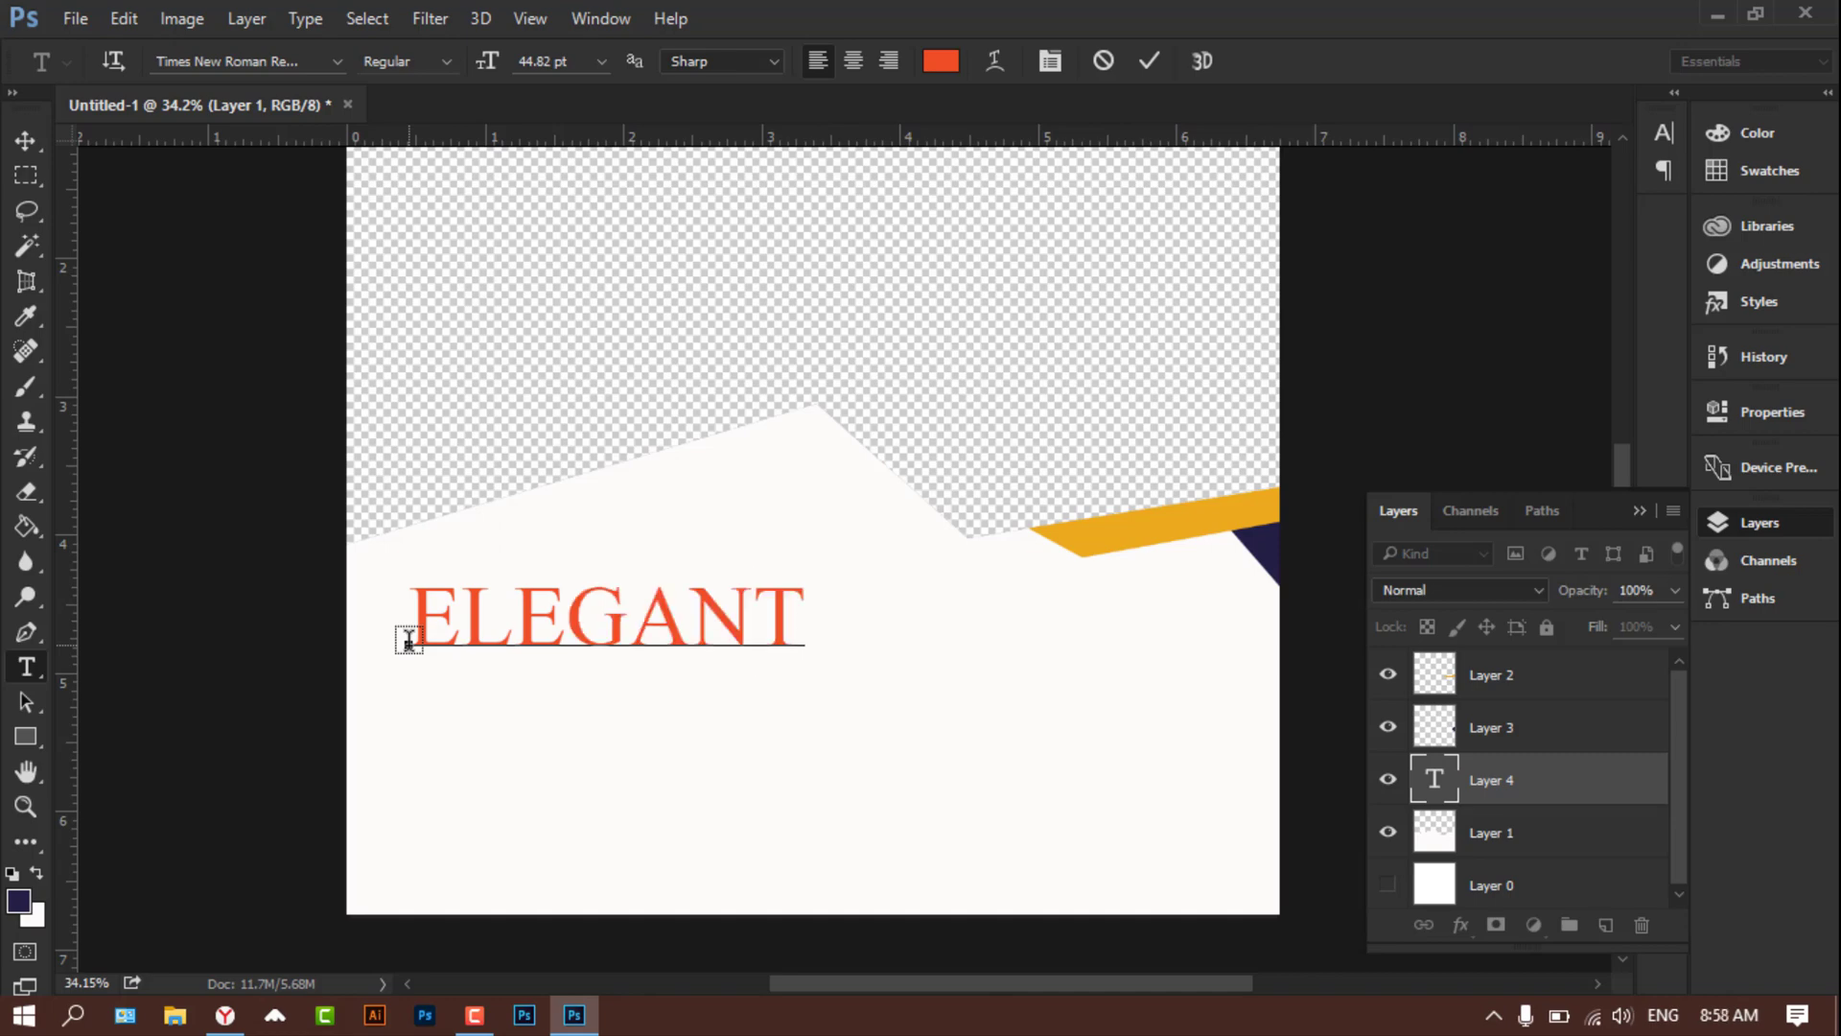
{"action": "type", "text": " HOME"}
{"action": "left_click", "coordinate": [26, 140]}
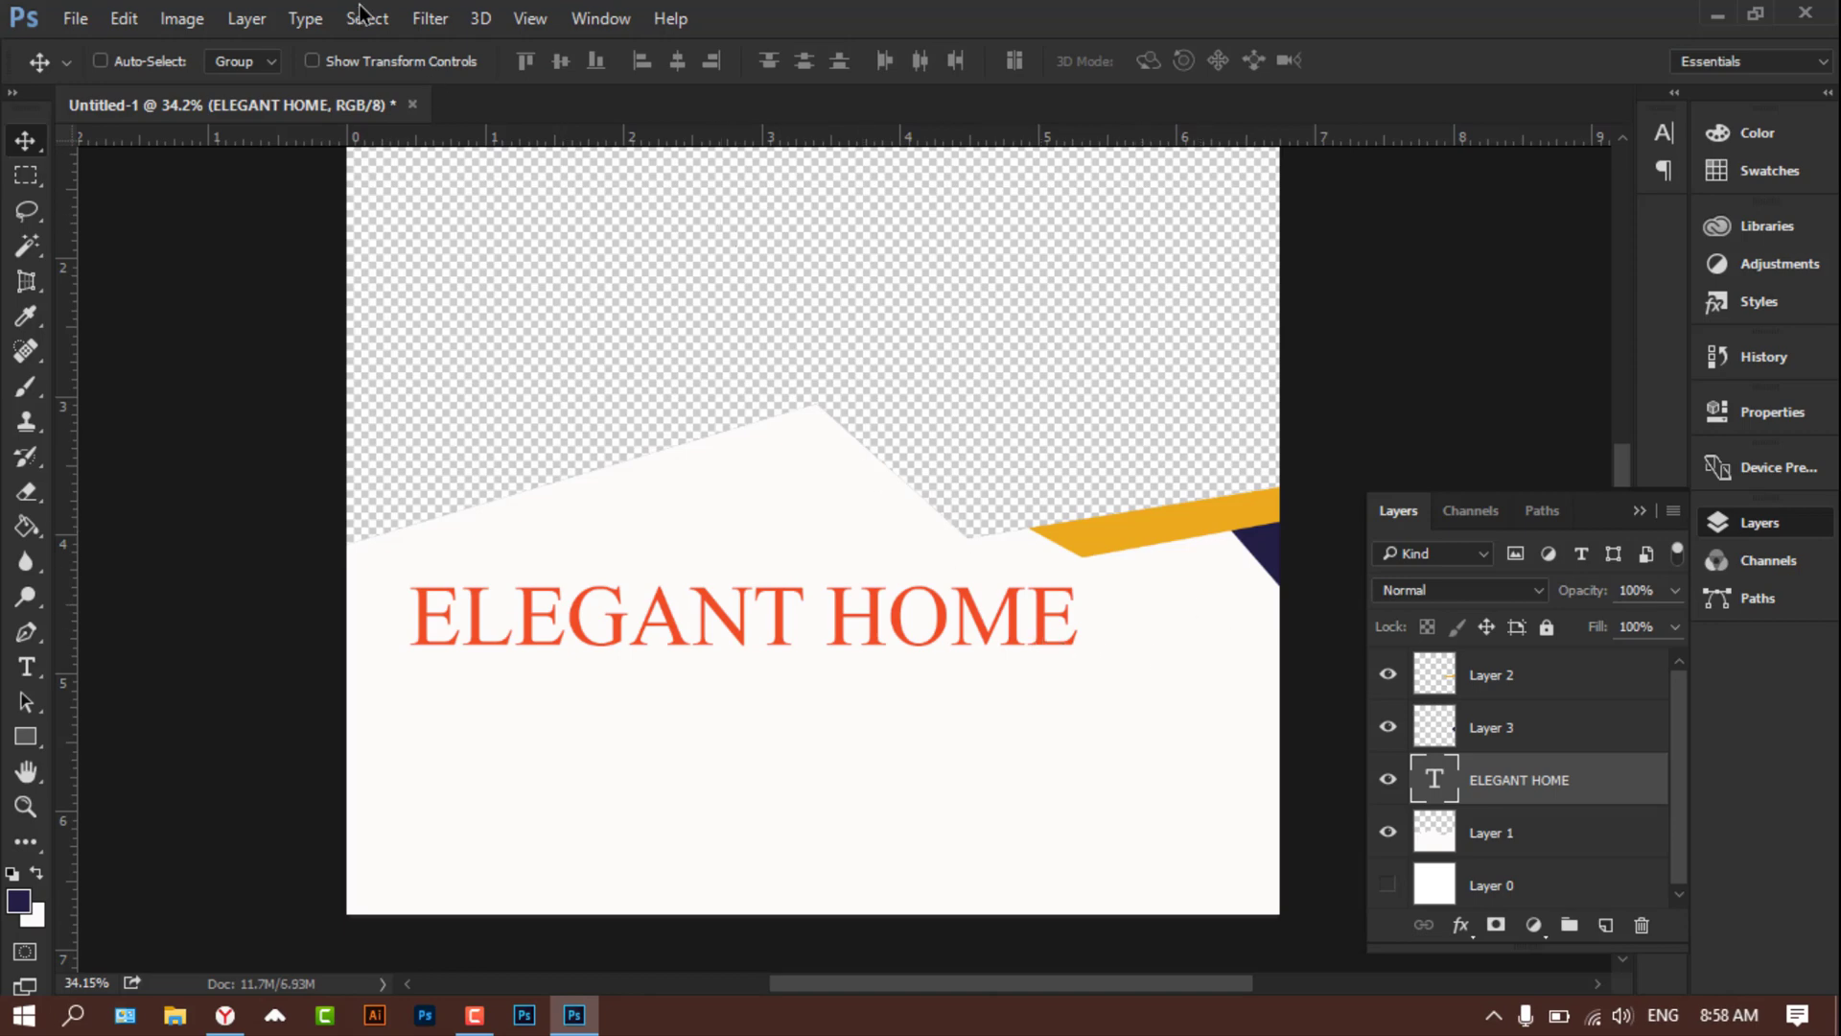
Step: Scale the heading down proportionally to about 64% with linked width and height
{"action": "left_click", "coordinate": [377, 61]}
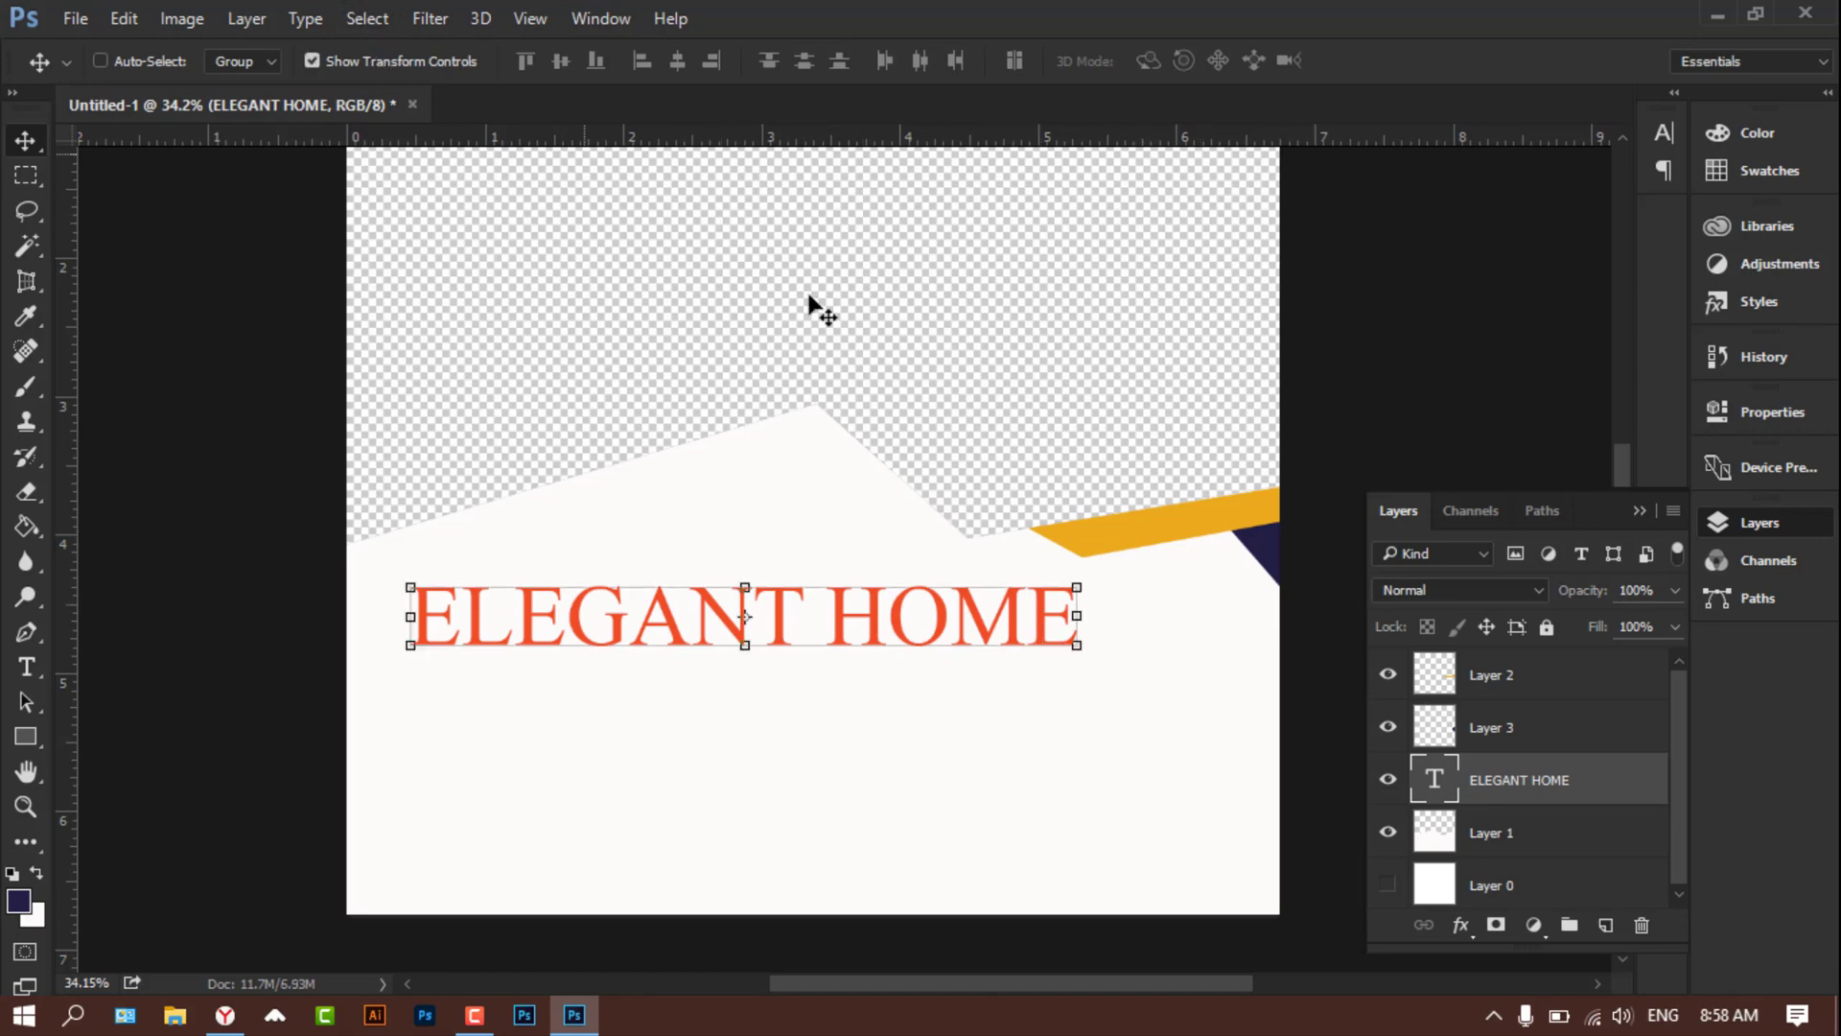
{"action": "left_click", "coordinate": [1078, 576]}
{"action": "left_click_drag", "start_coordinate": [1078, 575], "coordinate": [897, 615]}
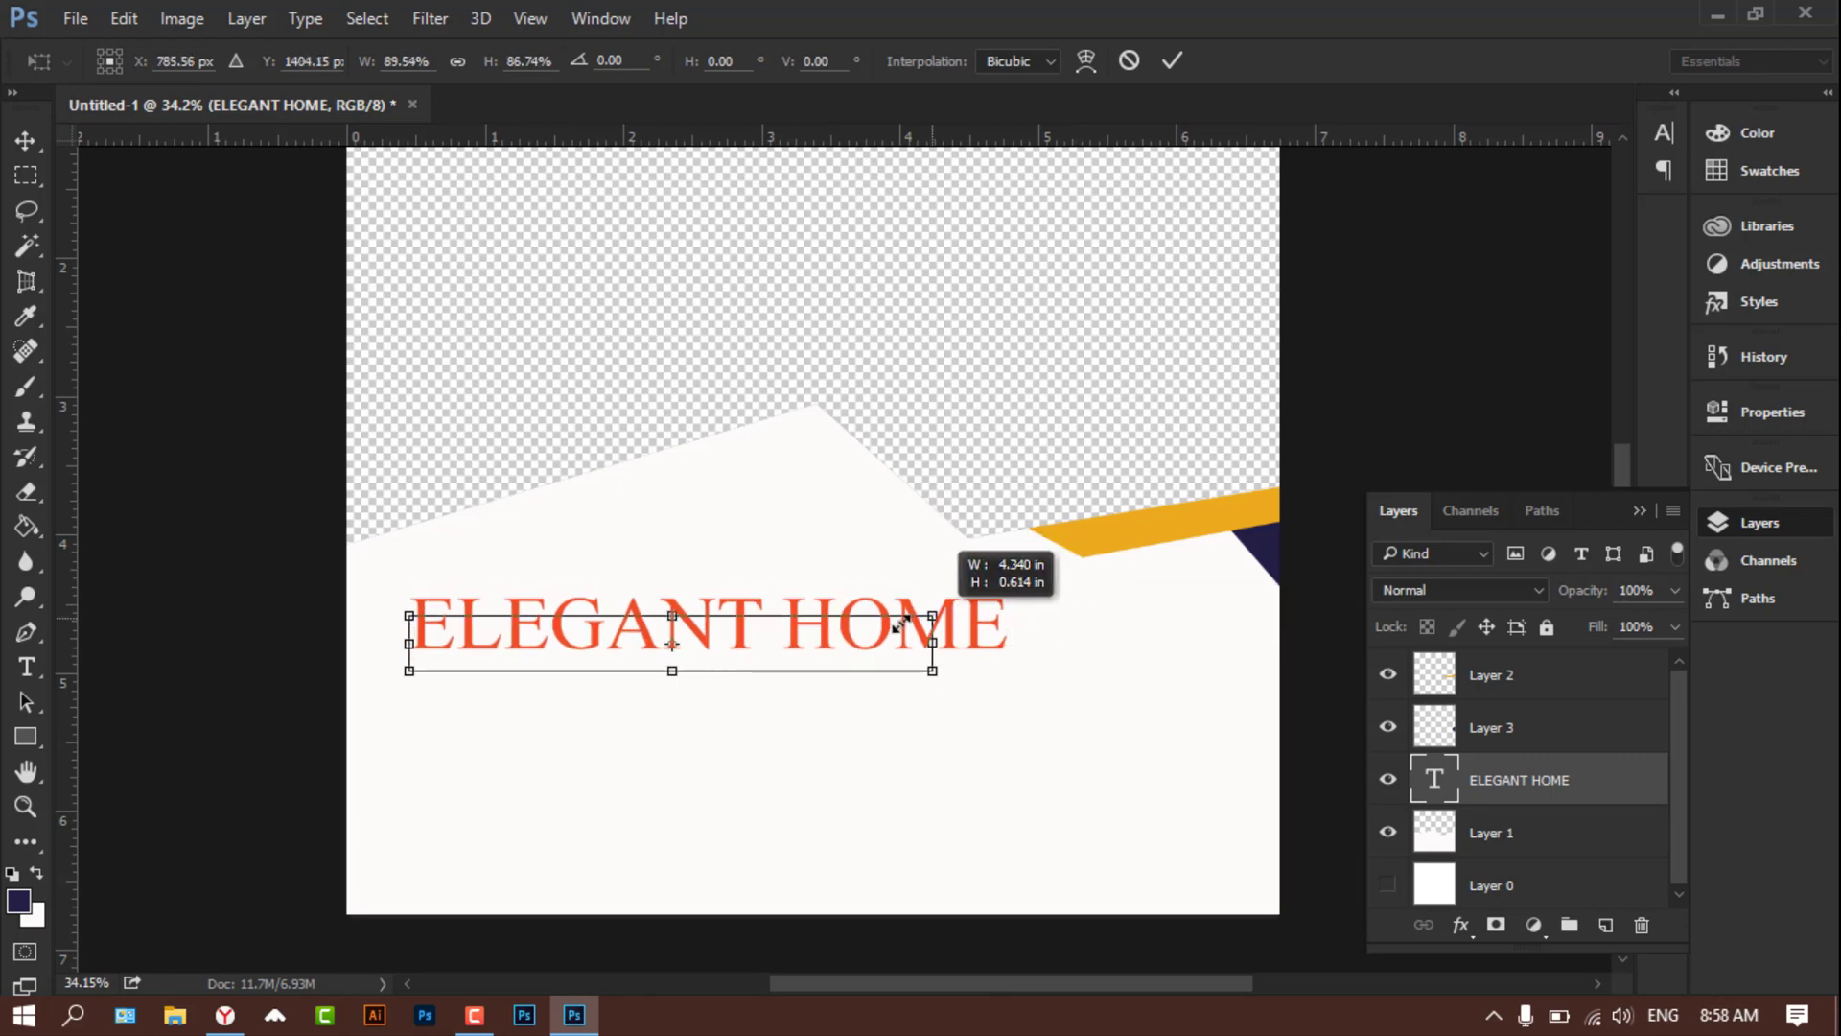
{"action": "key", "text": "ctrl+z"}
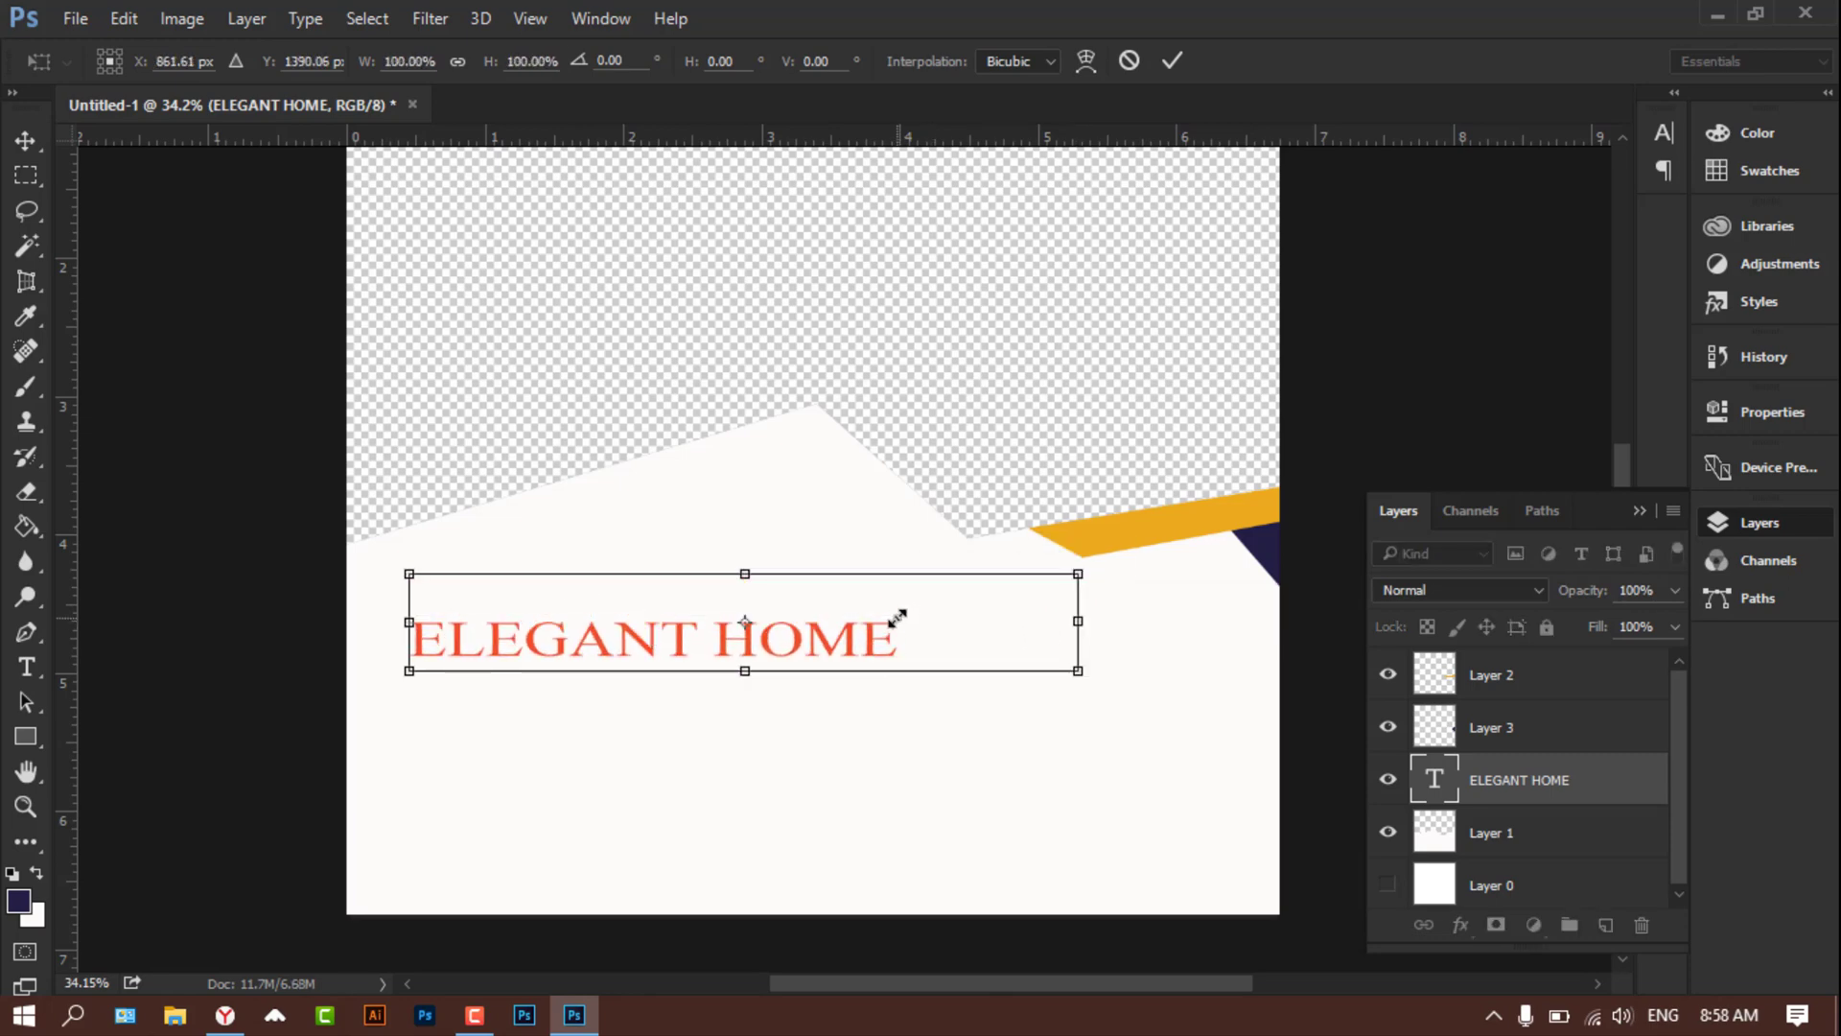
{"action": "left_click", "coordinate": [458, 63]}
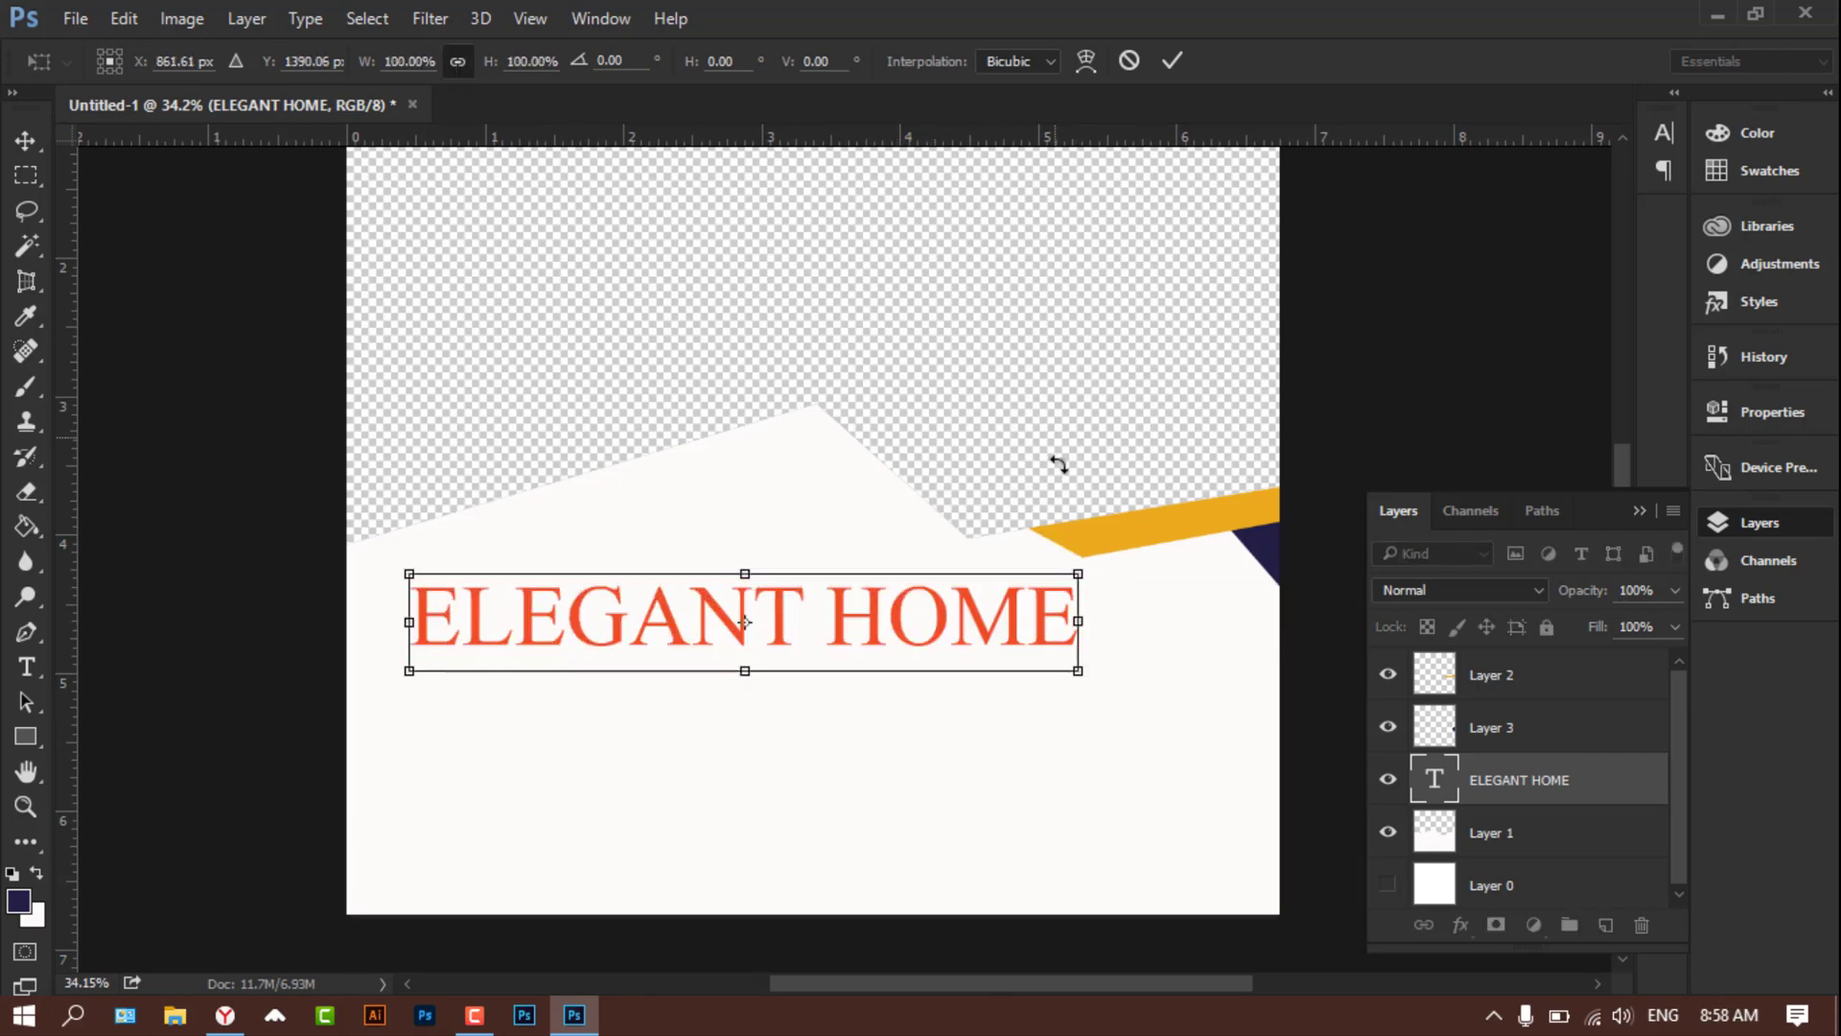
{"action": "left_click_drag", "start_coordinate": [1074, 566], "coordinate": [840, 615]}
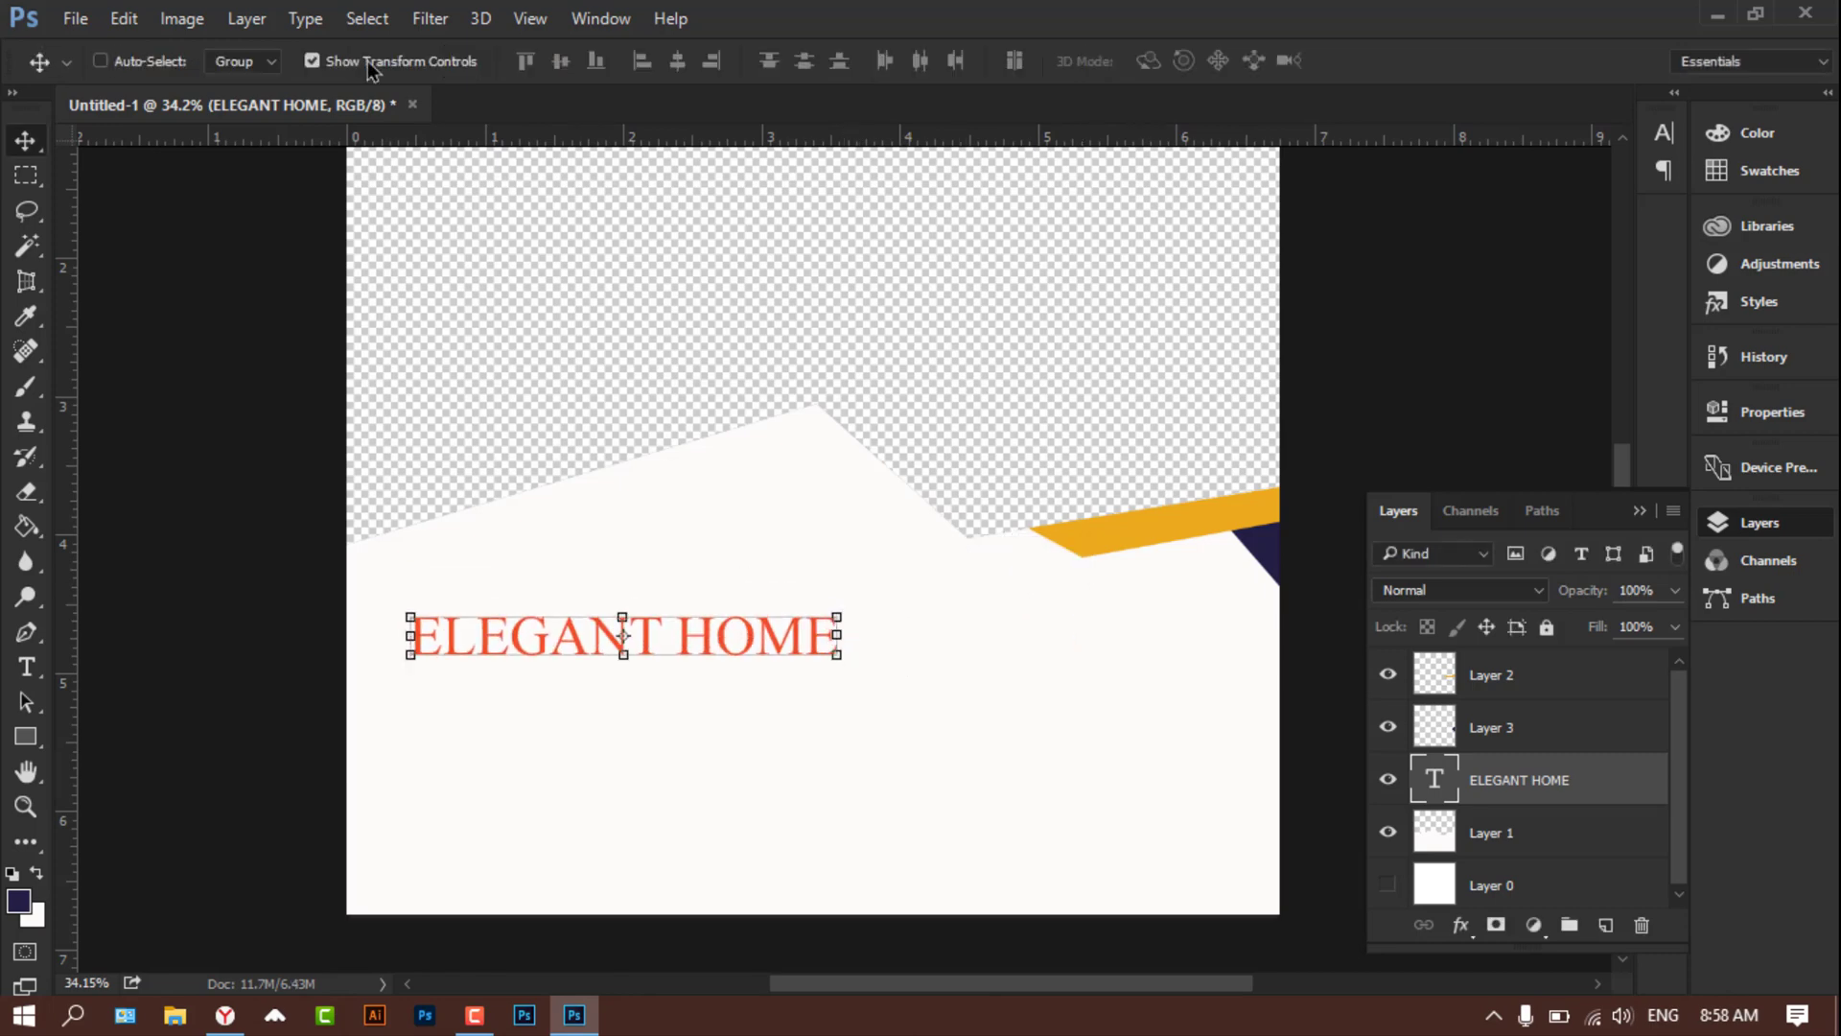
{"action": "left_click", "coordinate": [312, 61]}
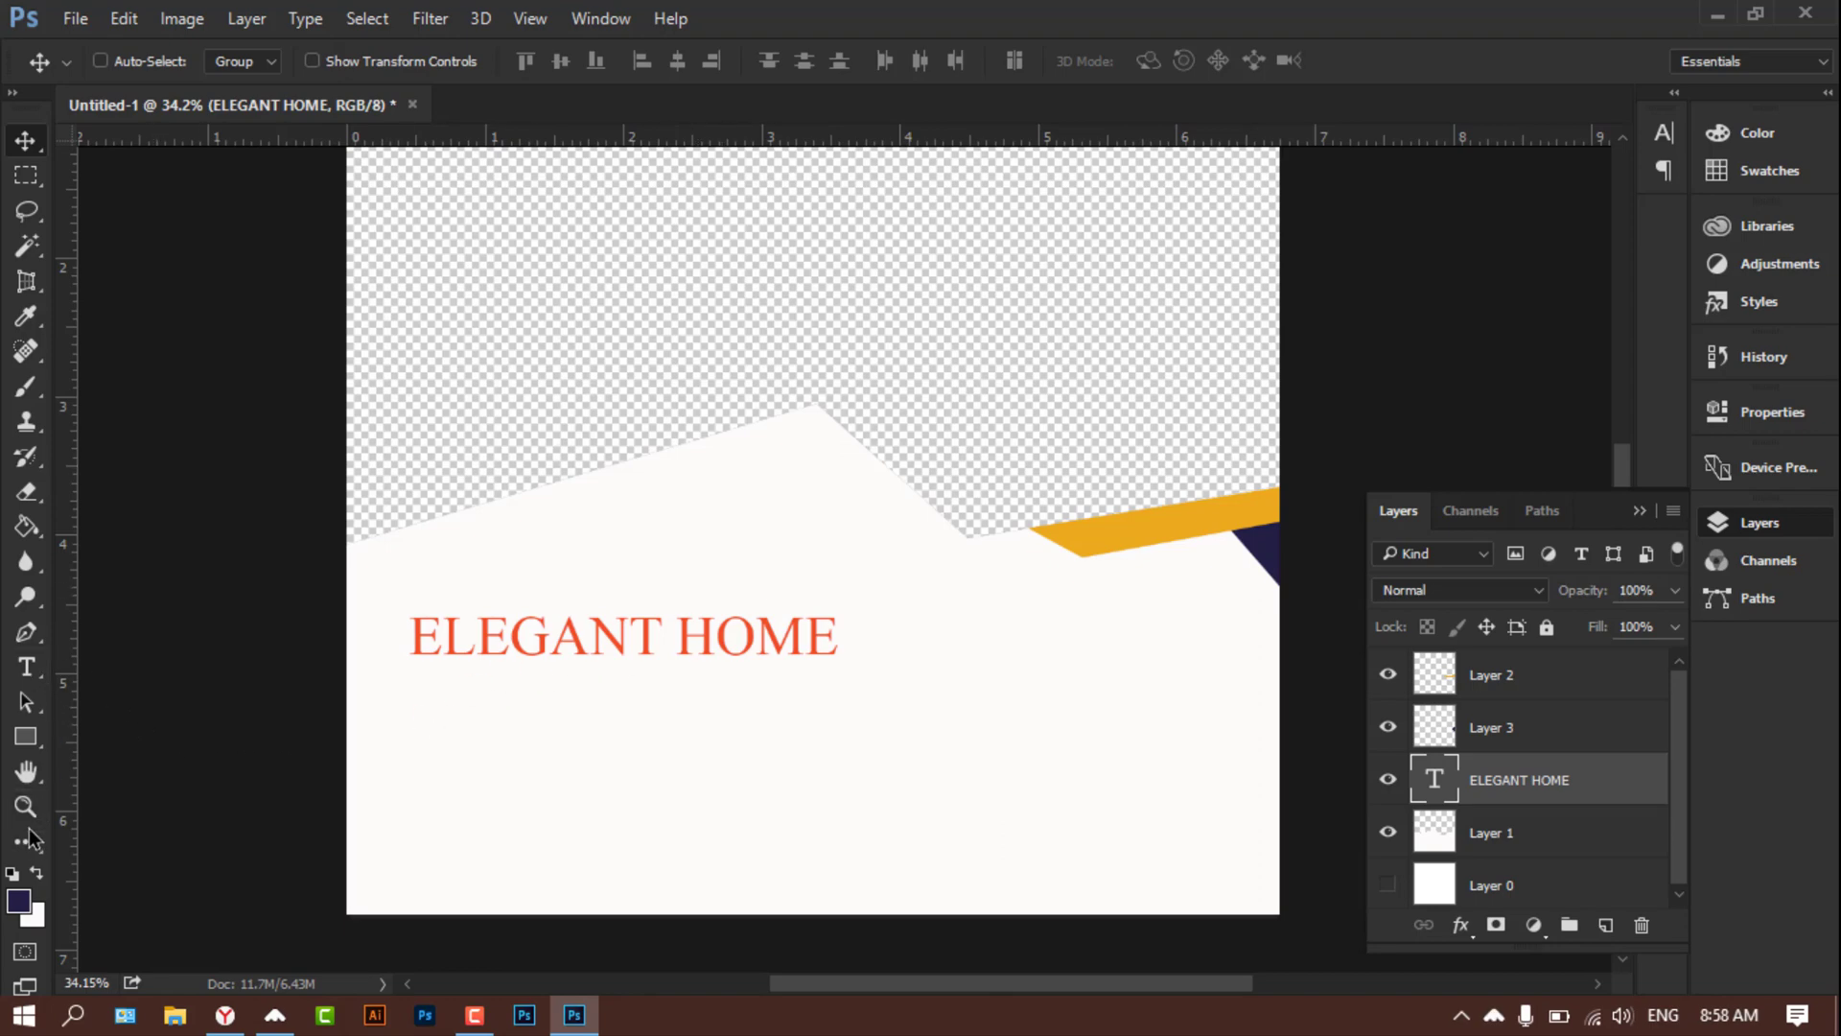
Step: Set the foreground to dark grey and the heading font to Titillium Web Bold
{"action": "left_click", "coordinate": [19, 904]}
{"action": "left_click", "coordinate": [1173, 554]}
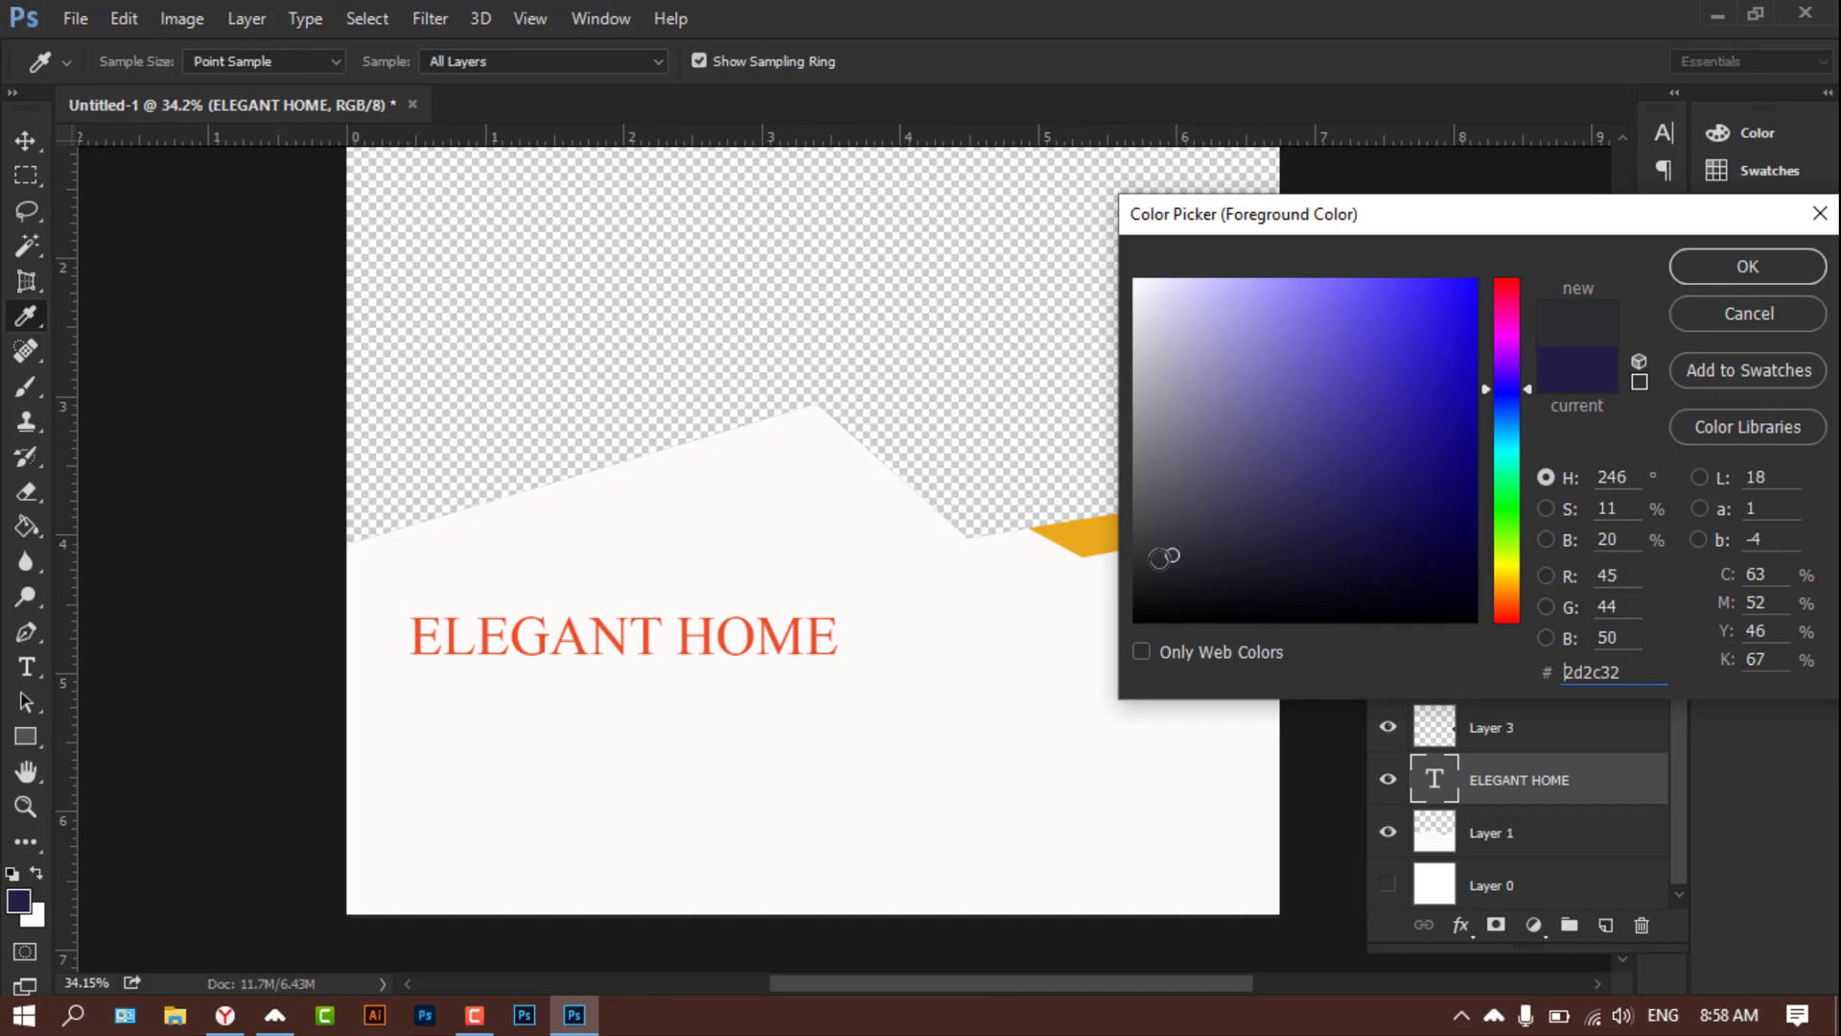
{"action": "left_click", "coordinate": [1745, 267]}
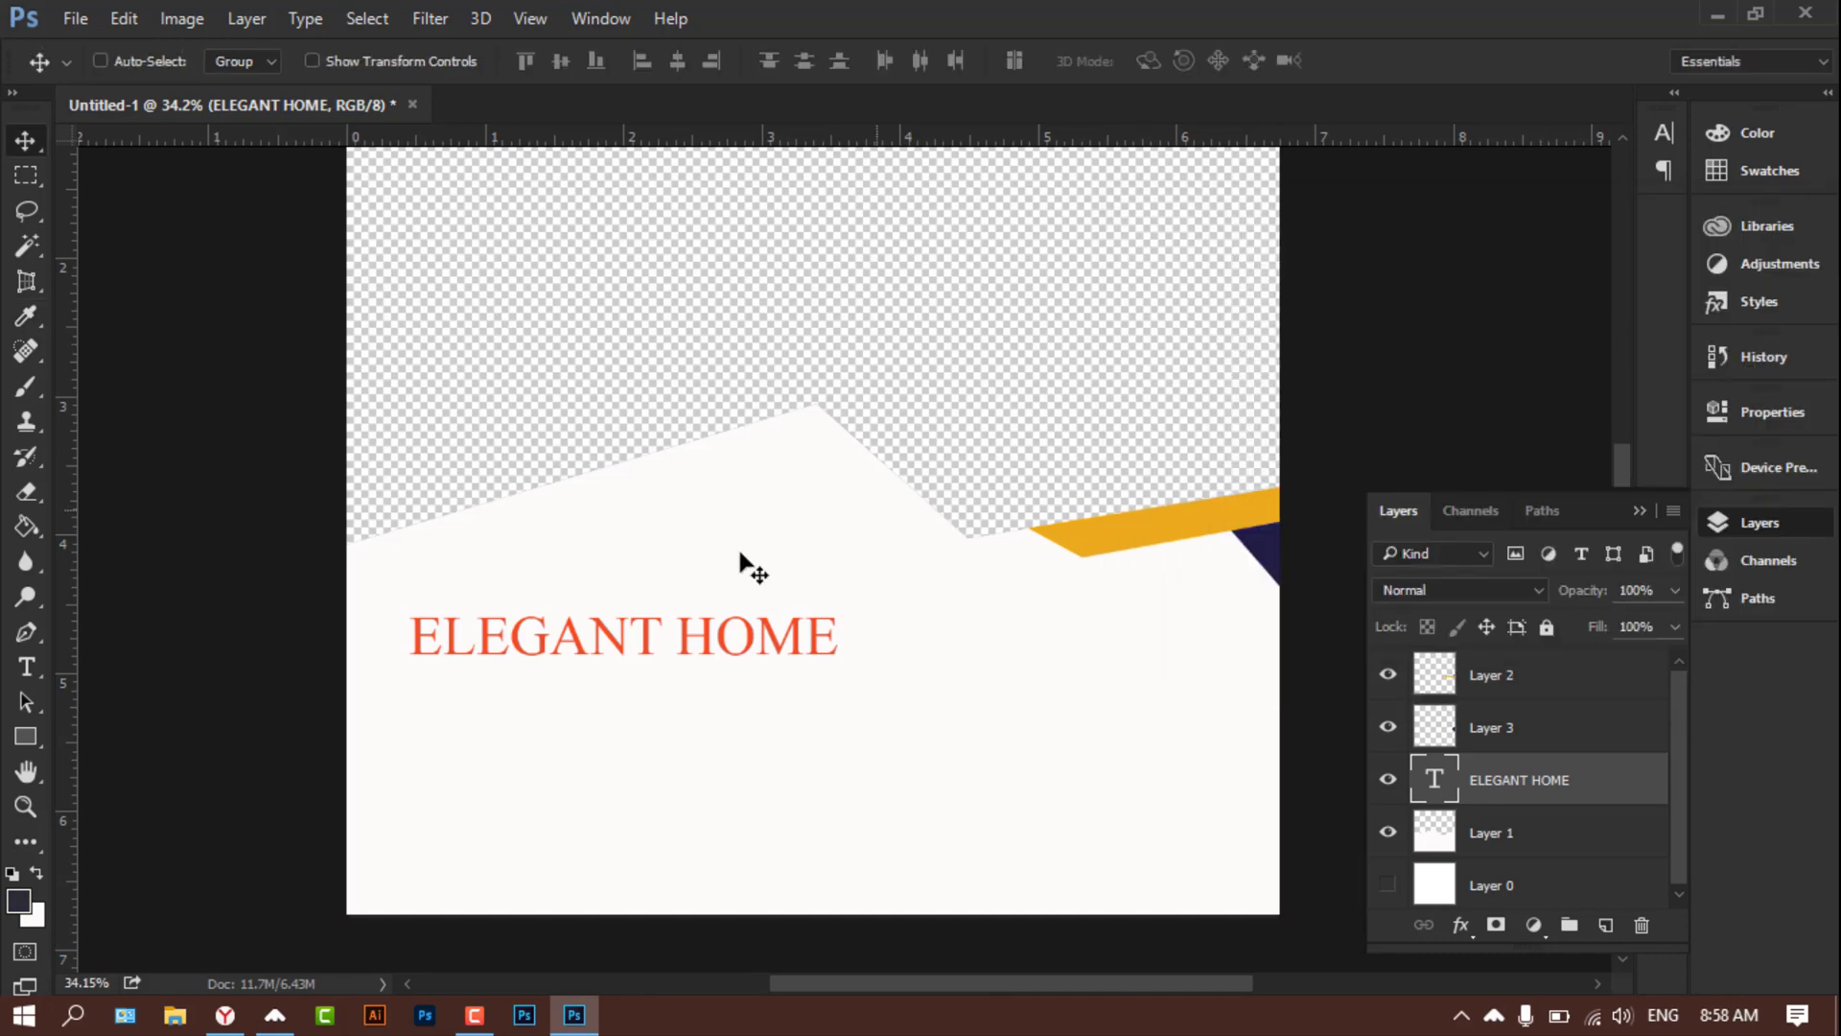
{"action": "left_click", "coordinate": [23, 669]}
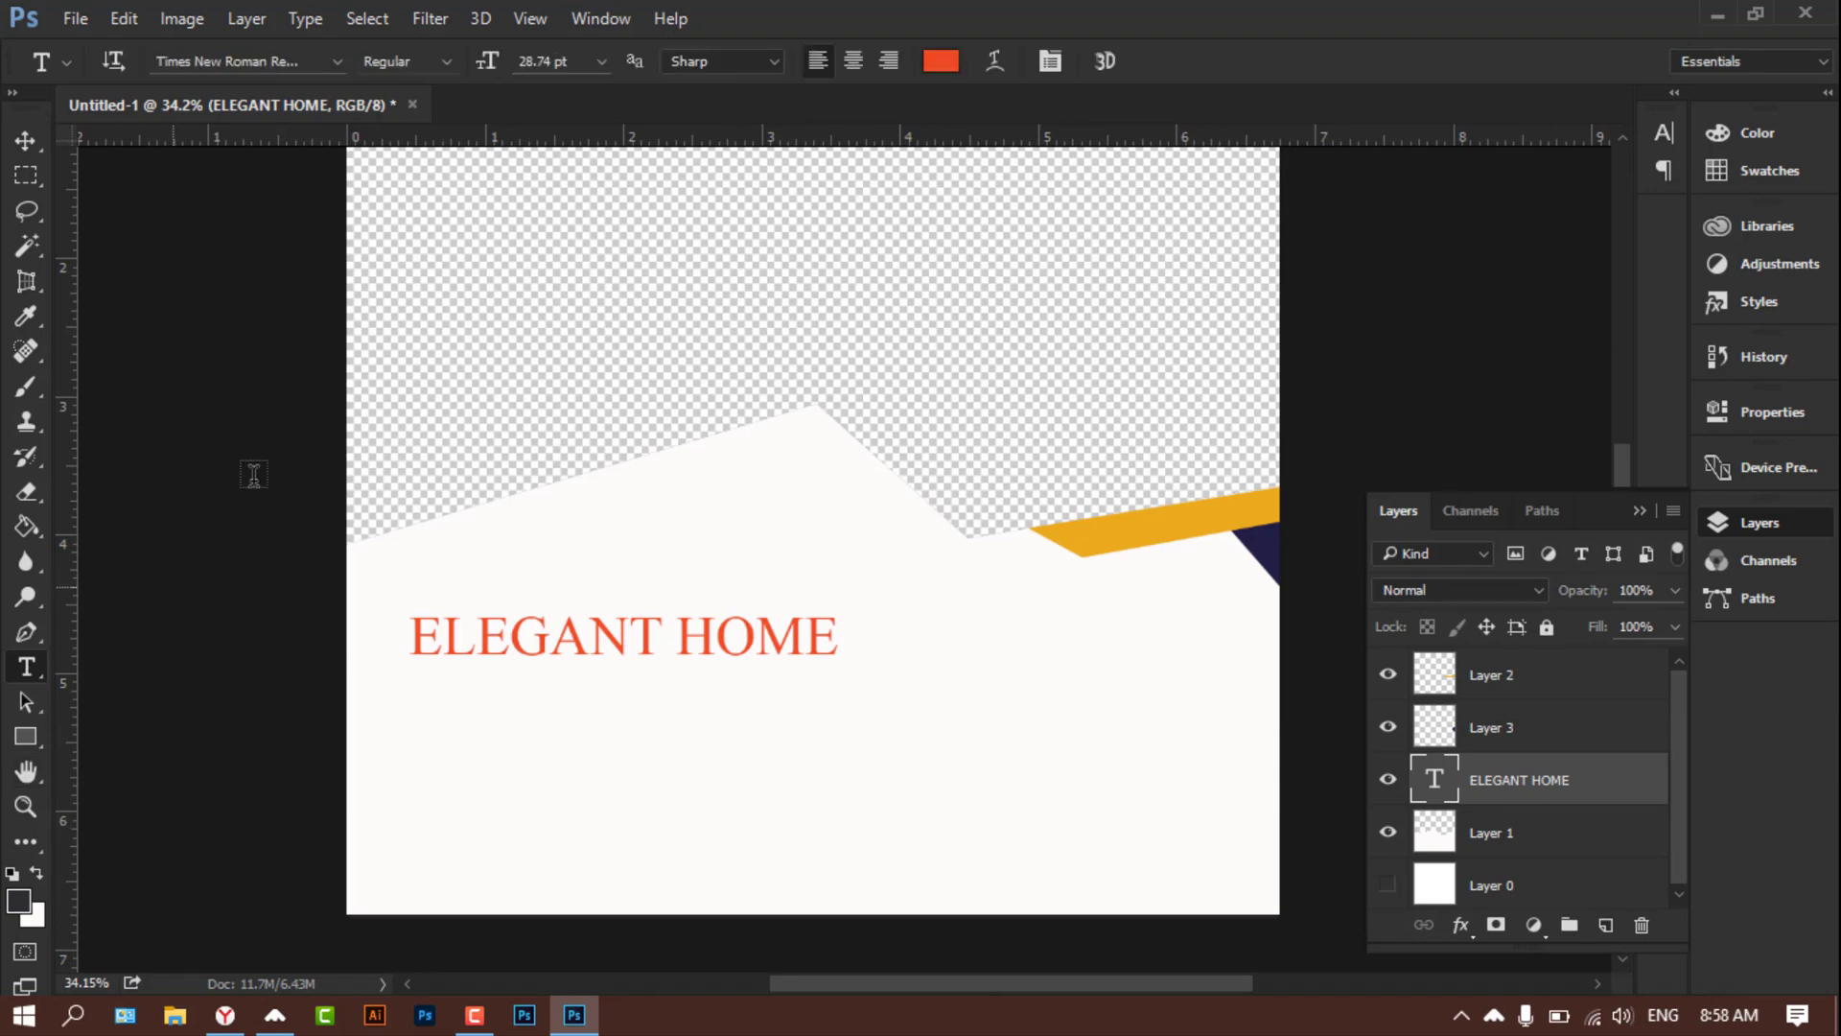
{"action": "left_click", "coordinate": [250, 61]}
{"action": "key", "text": "Down"}
{"action": "key", "text": "Down"}
{"action": "key", "text": "Down"}
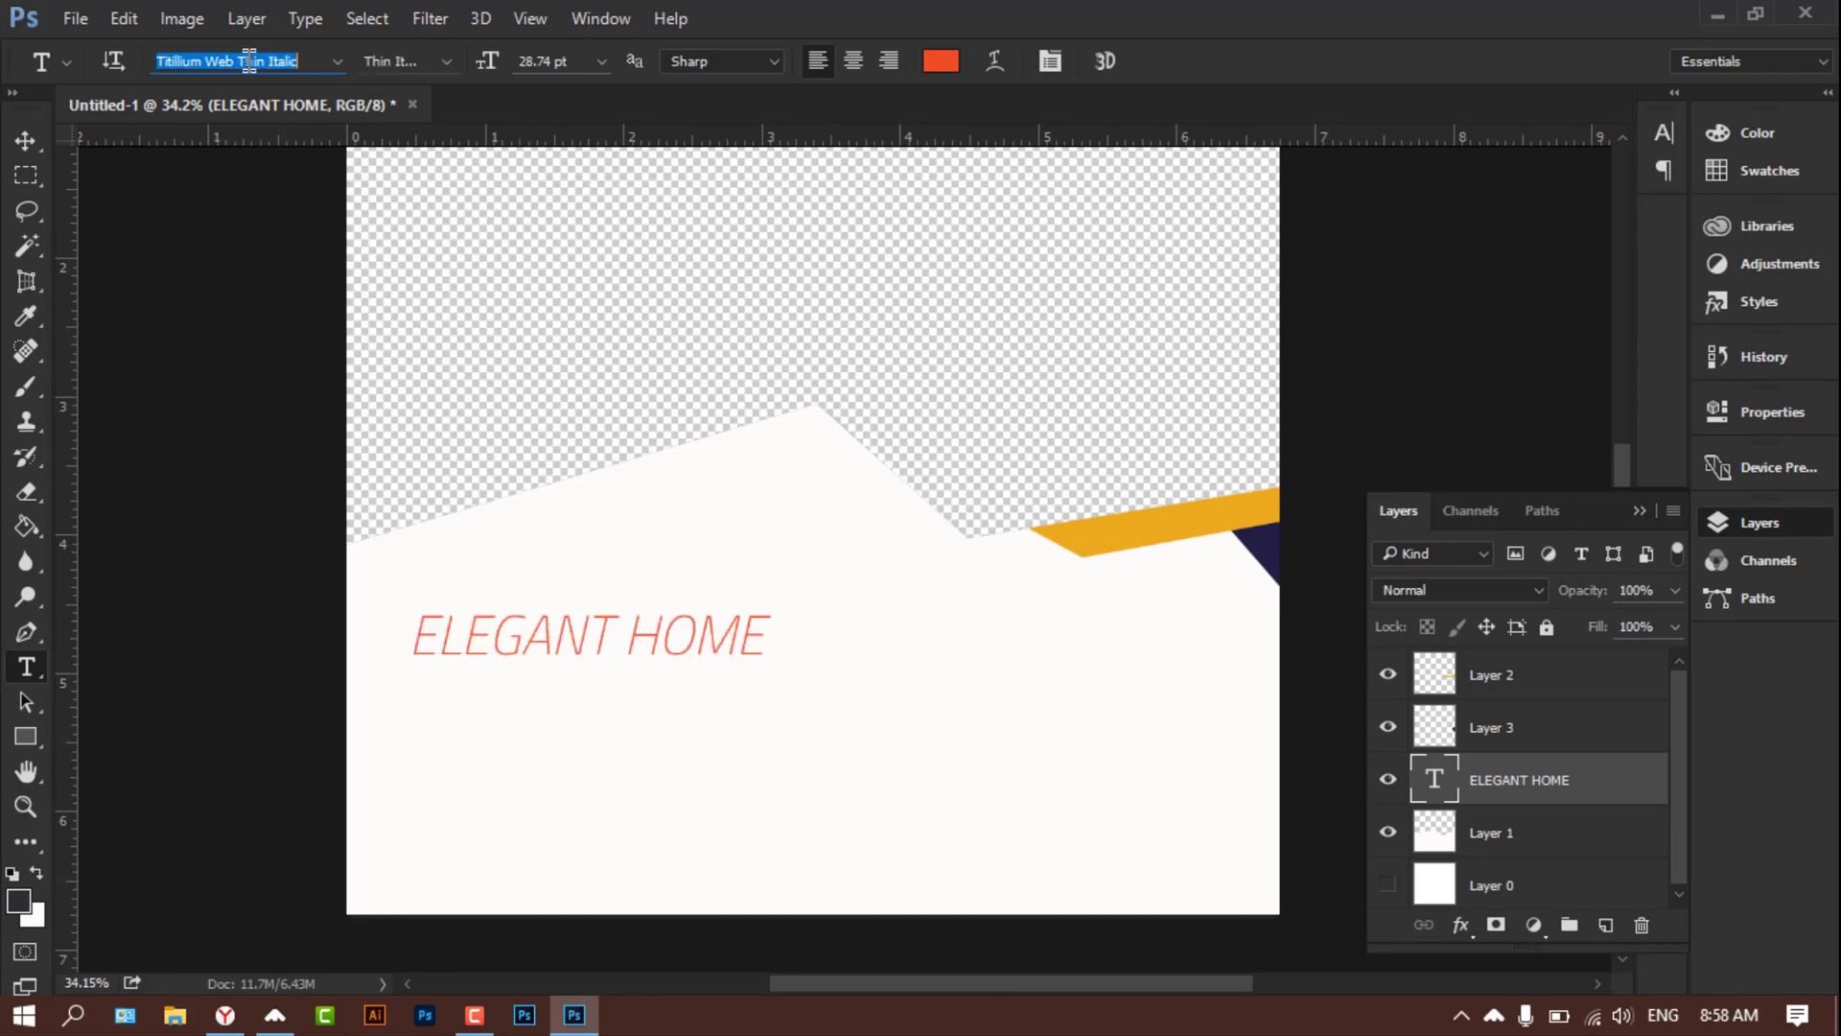
{"action": "key", "text": "Down"}
{"action": "key", "text": "Down"}
{"action": "key", "text": "Down"}
{"action": "key", "text": "Down"}
{"action": "key", "text": "Down"}
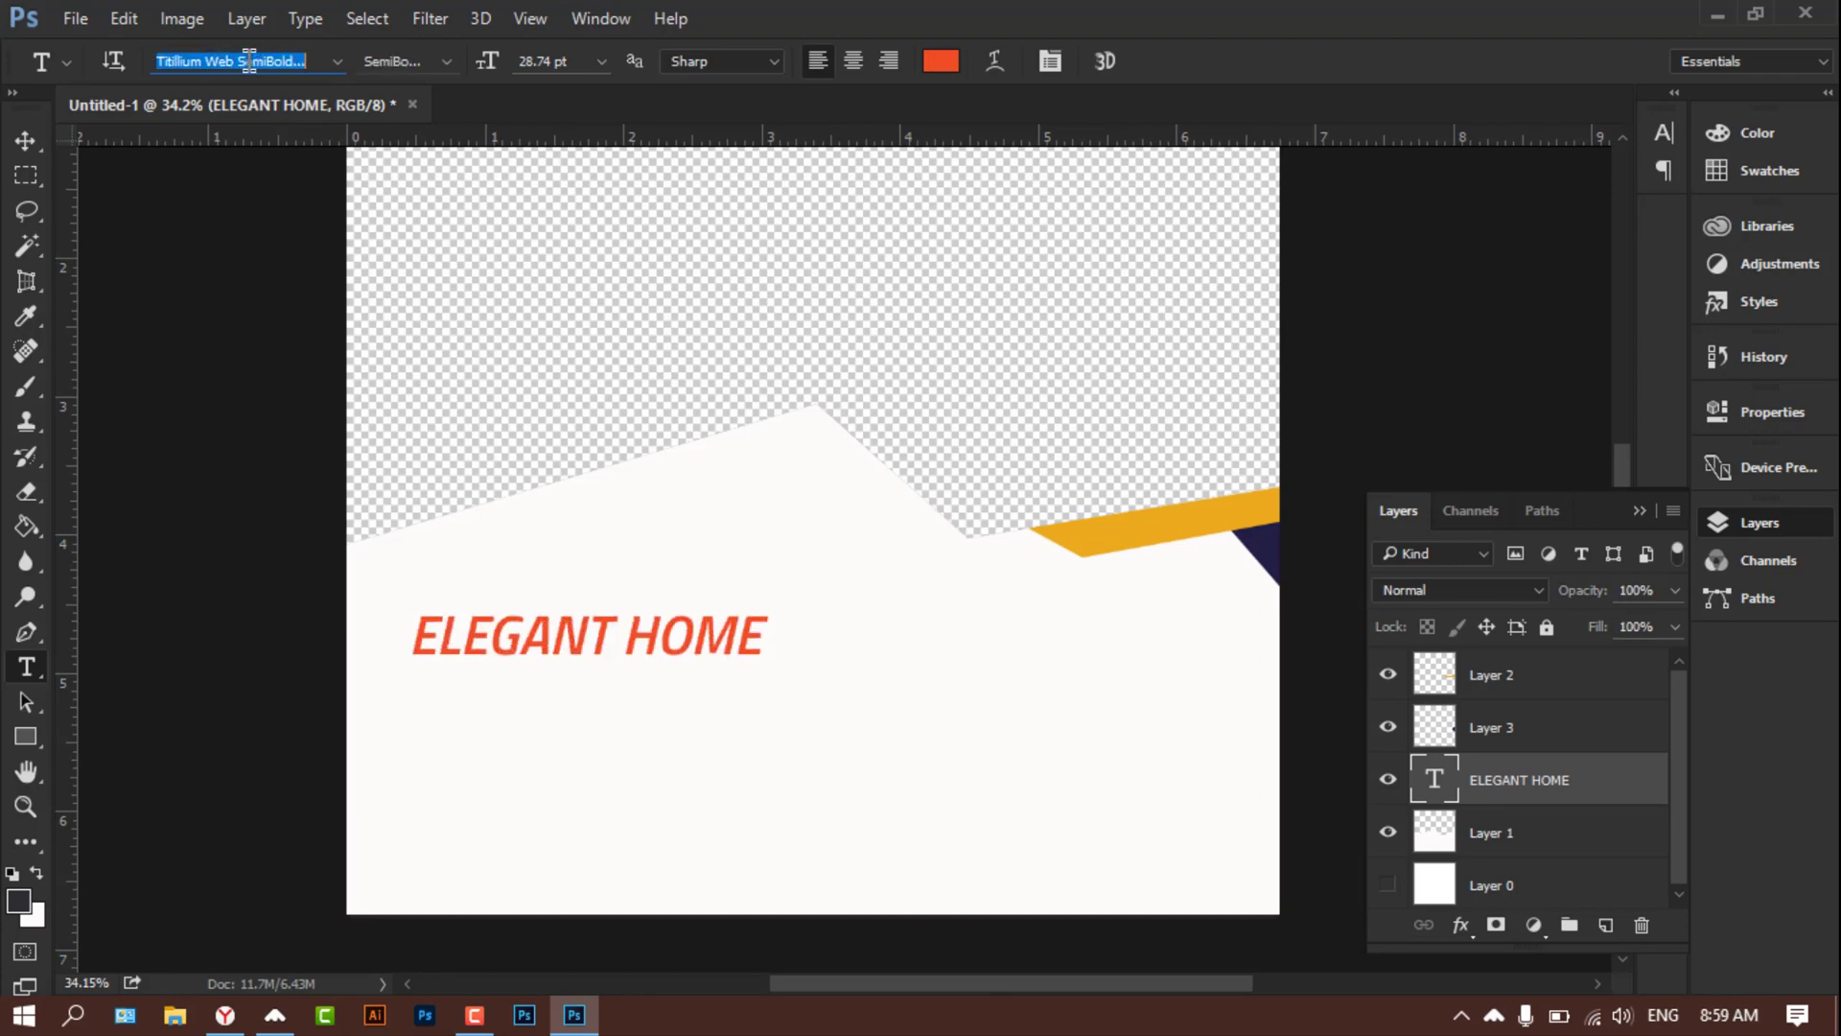
{"action": "key", "text": "Down"}
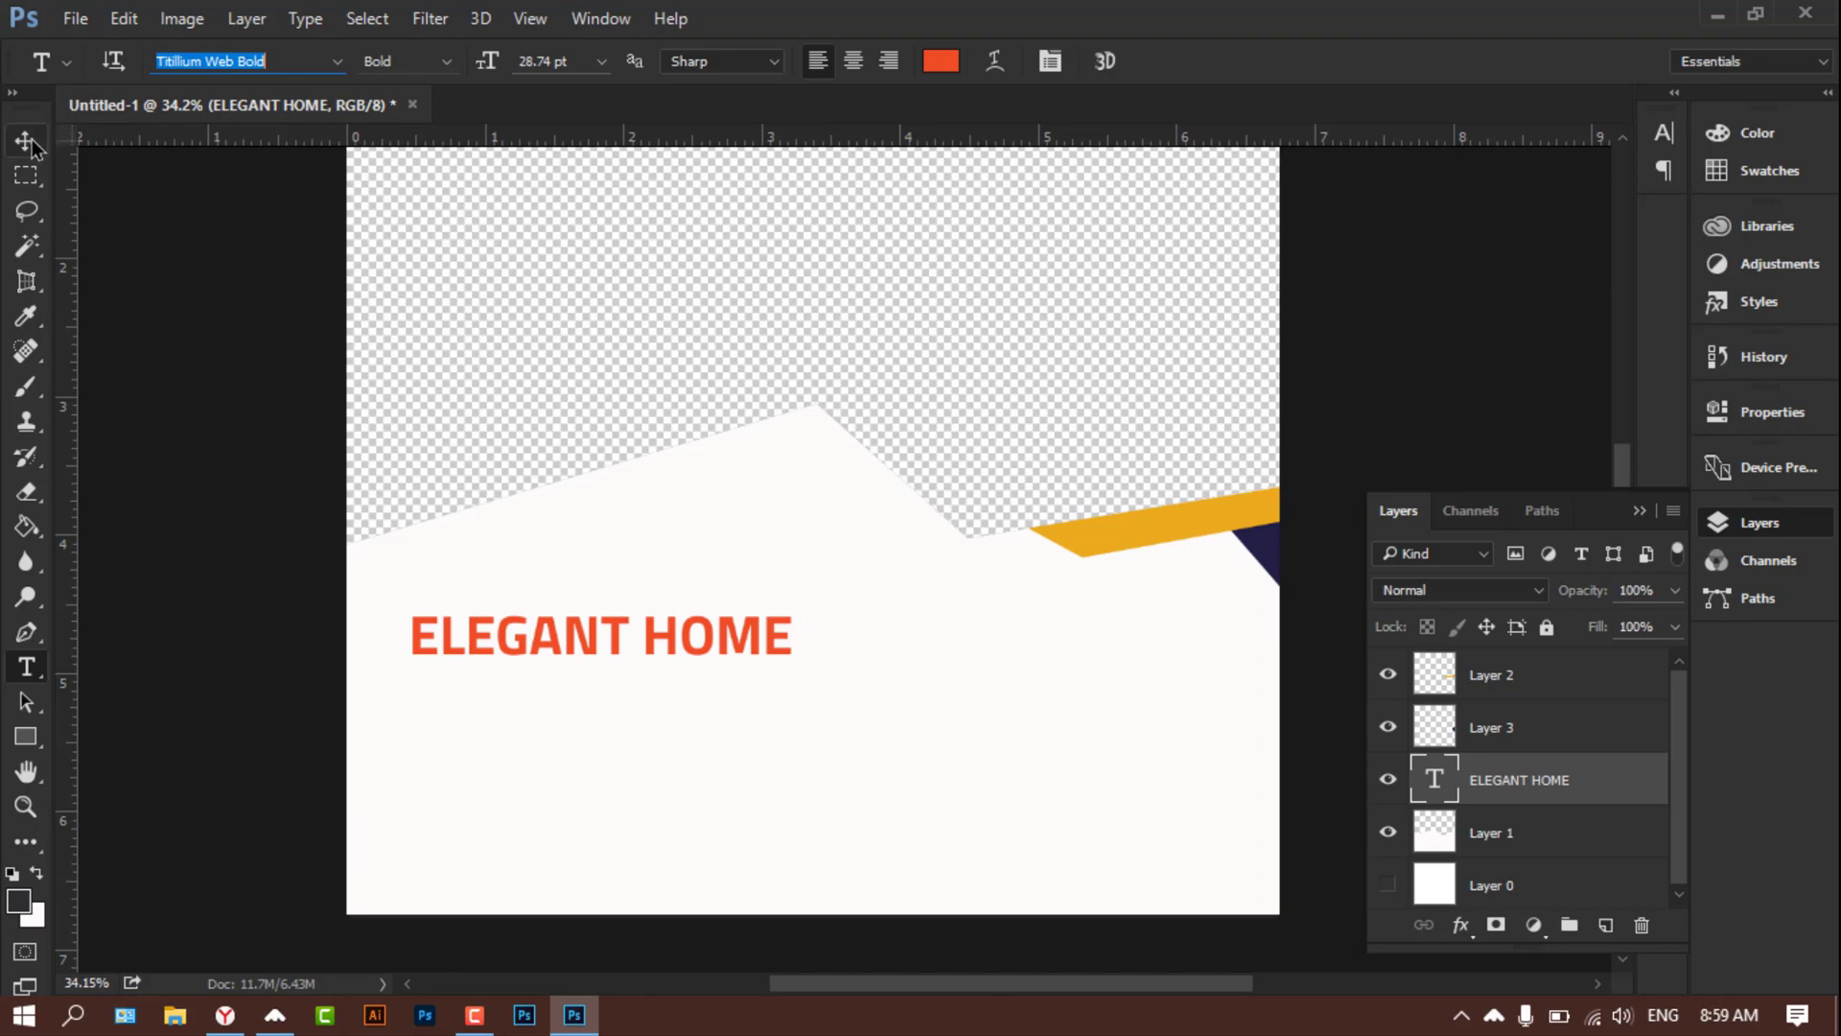
Step: Recolour the ELEGANT HOME text dark grey and nudge it slightly right and down
{"action": "left_click", "coordinate": [31, 144]}
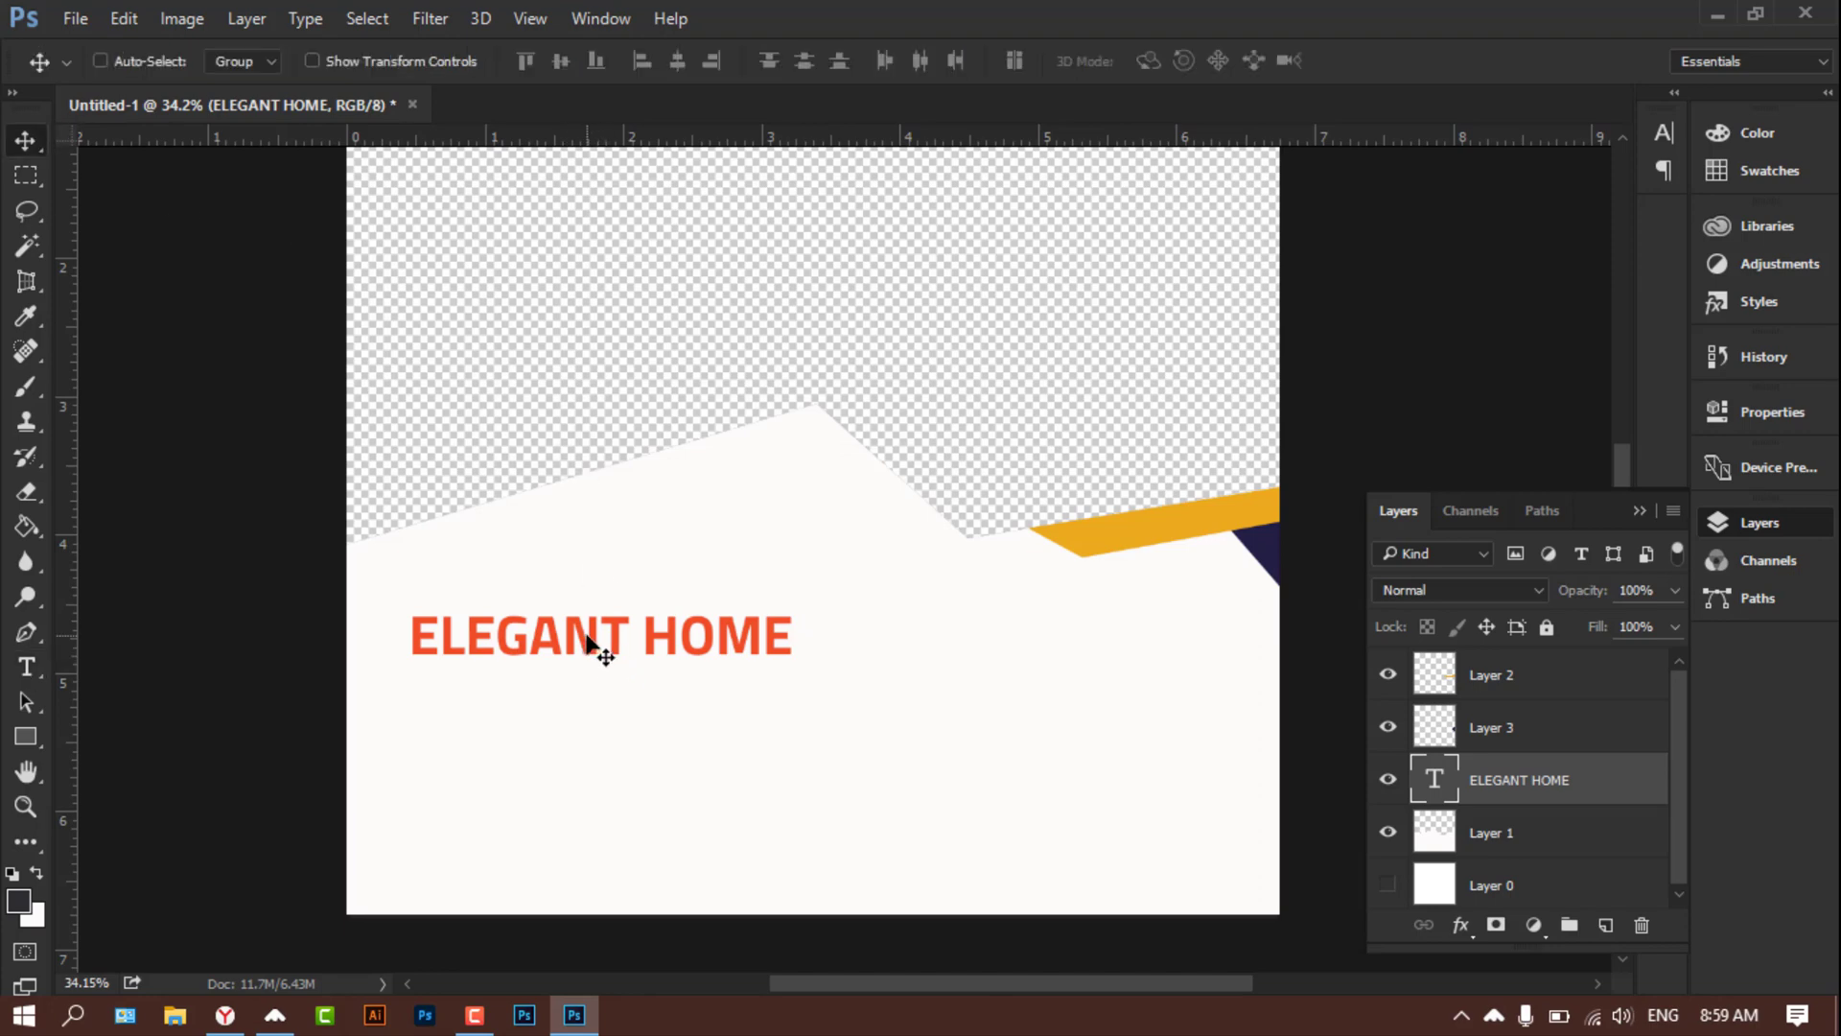
{"action": "left_click_drag", "start_coordinate": [587, 640], "coordinate": [607, 644]}
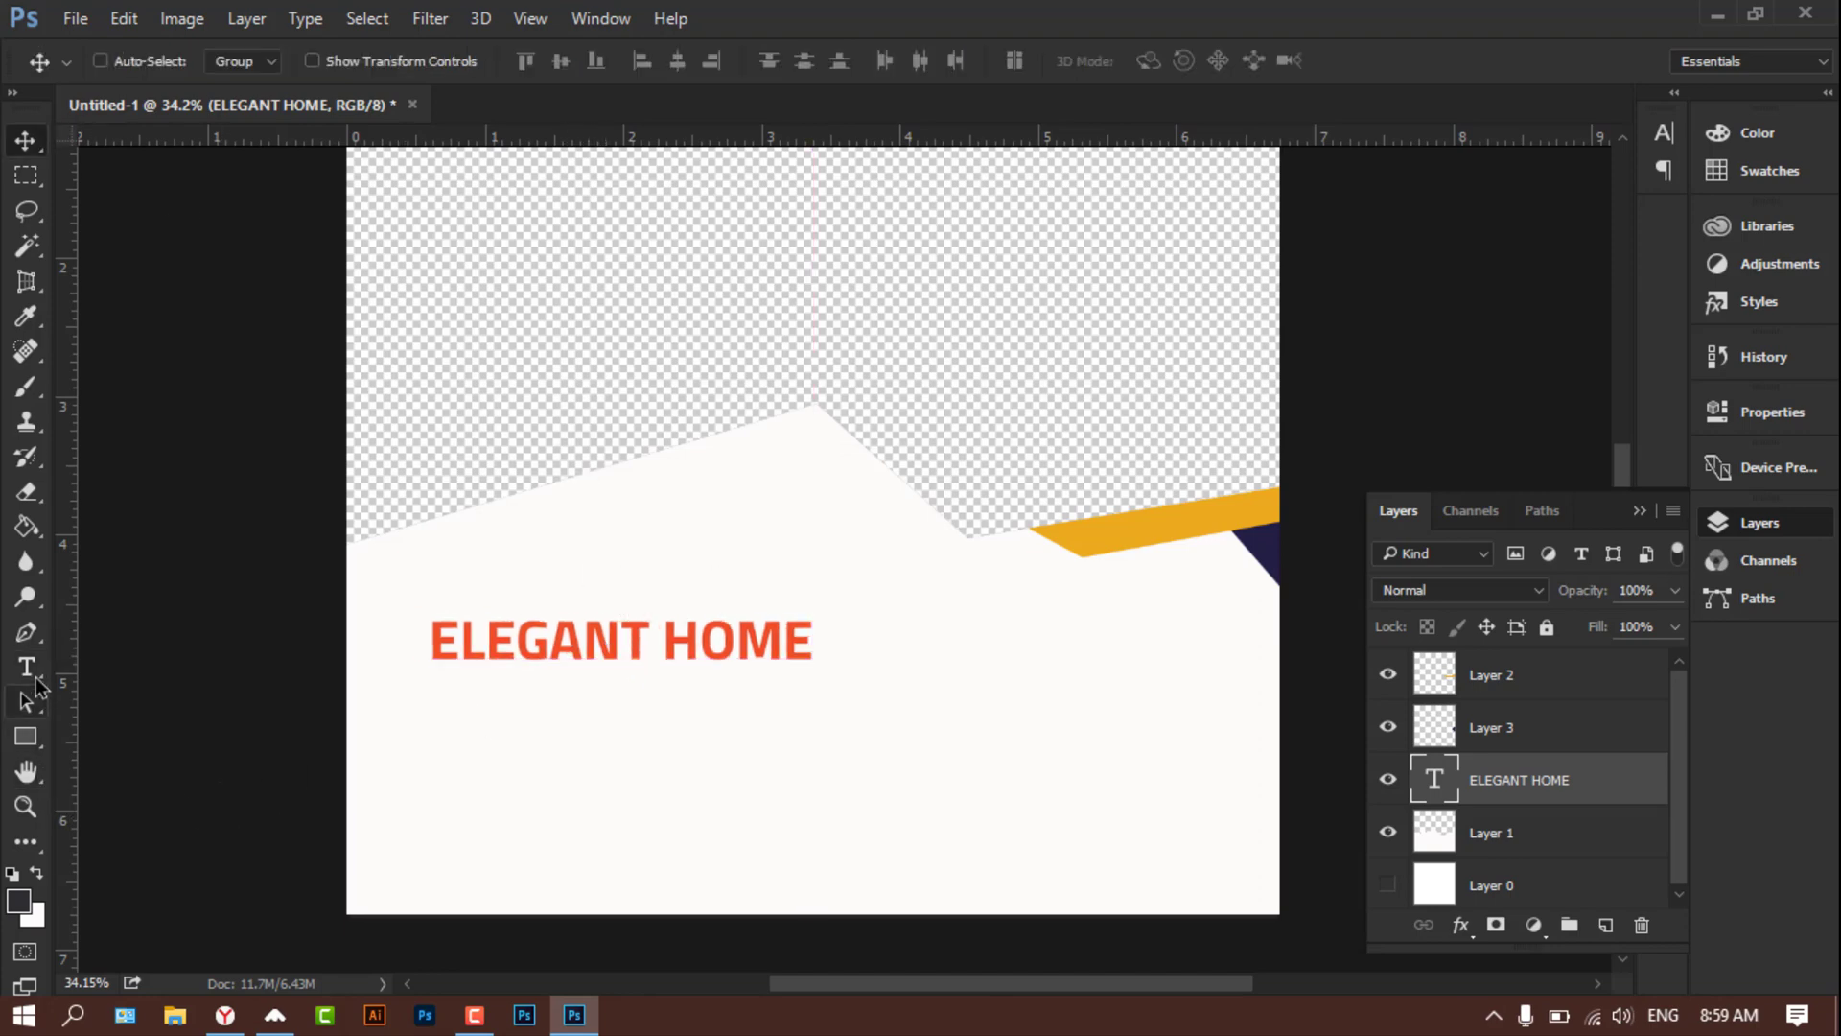
{"action": "left_click", "coordinate": [27, 668]}
{"action": "triple_click", "coordinate": [577, 642]}
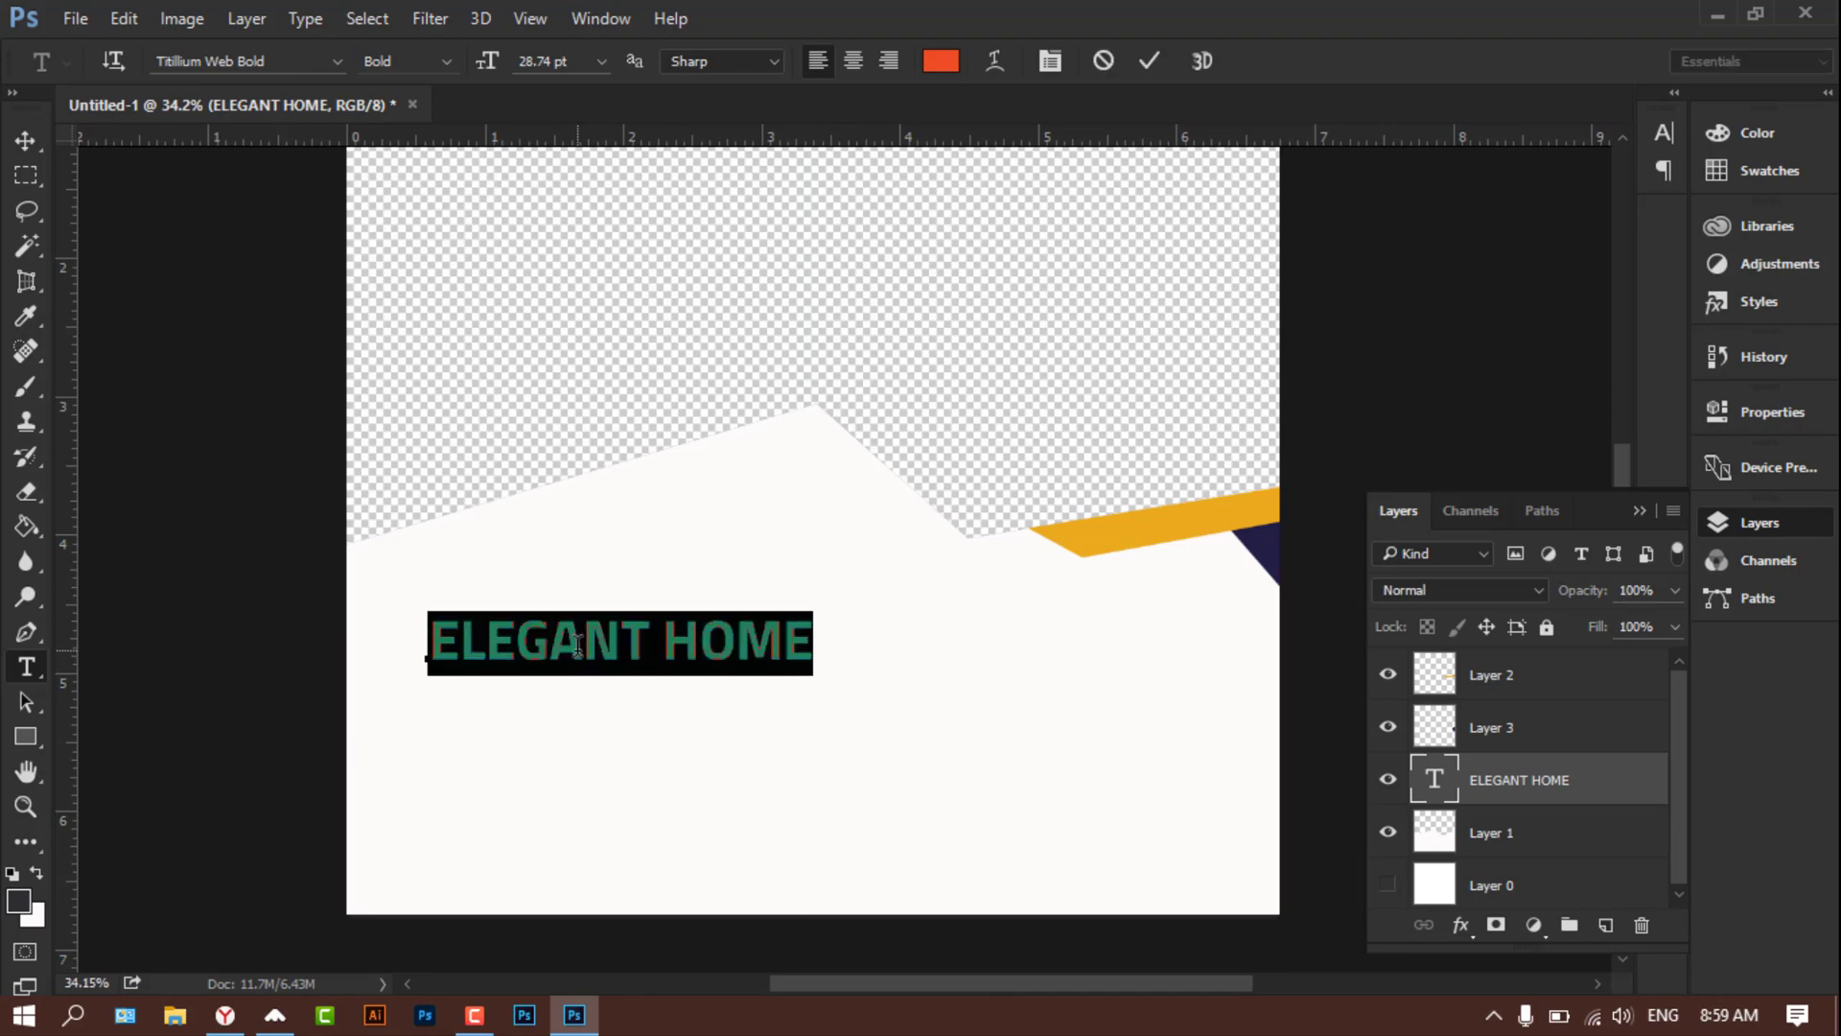
{"action": "left_click", "coordinate": [21, 899]}
{"action": "key", "text": "Return"}
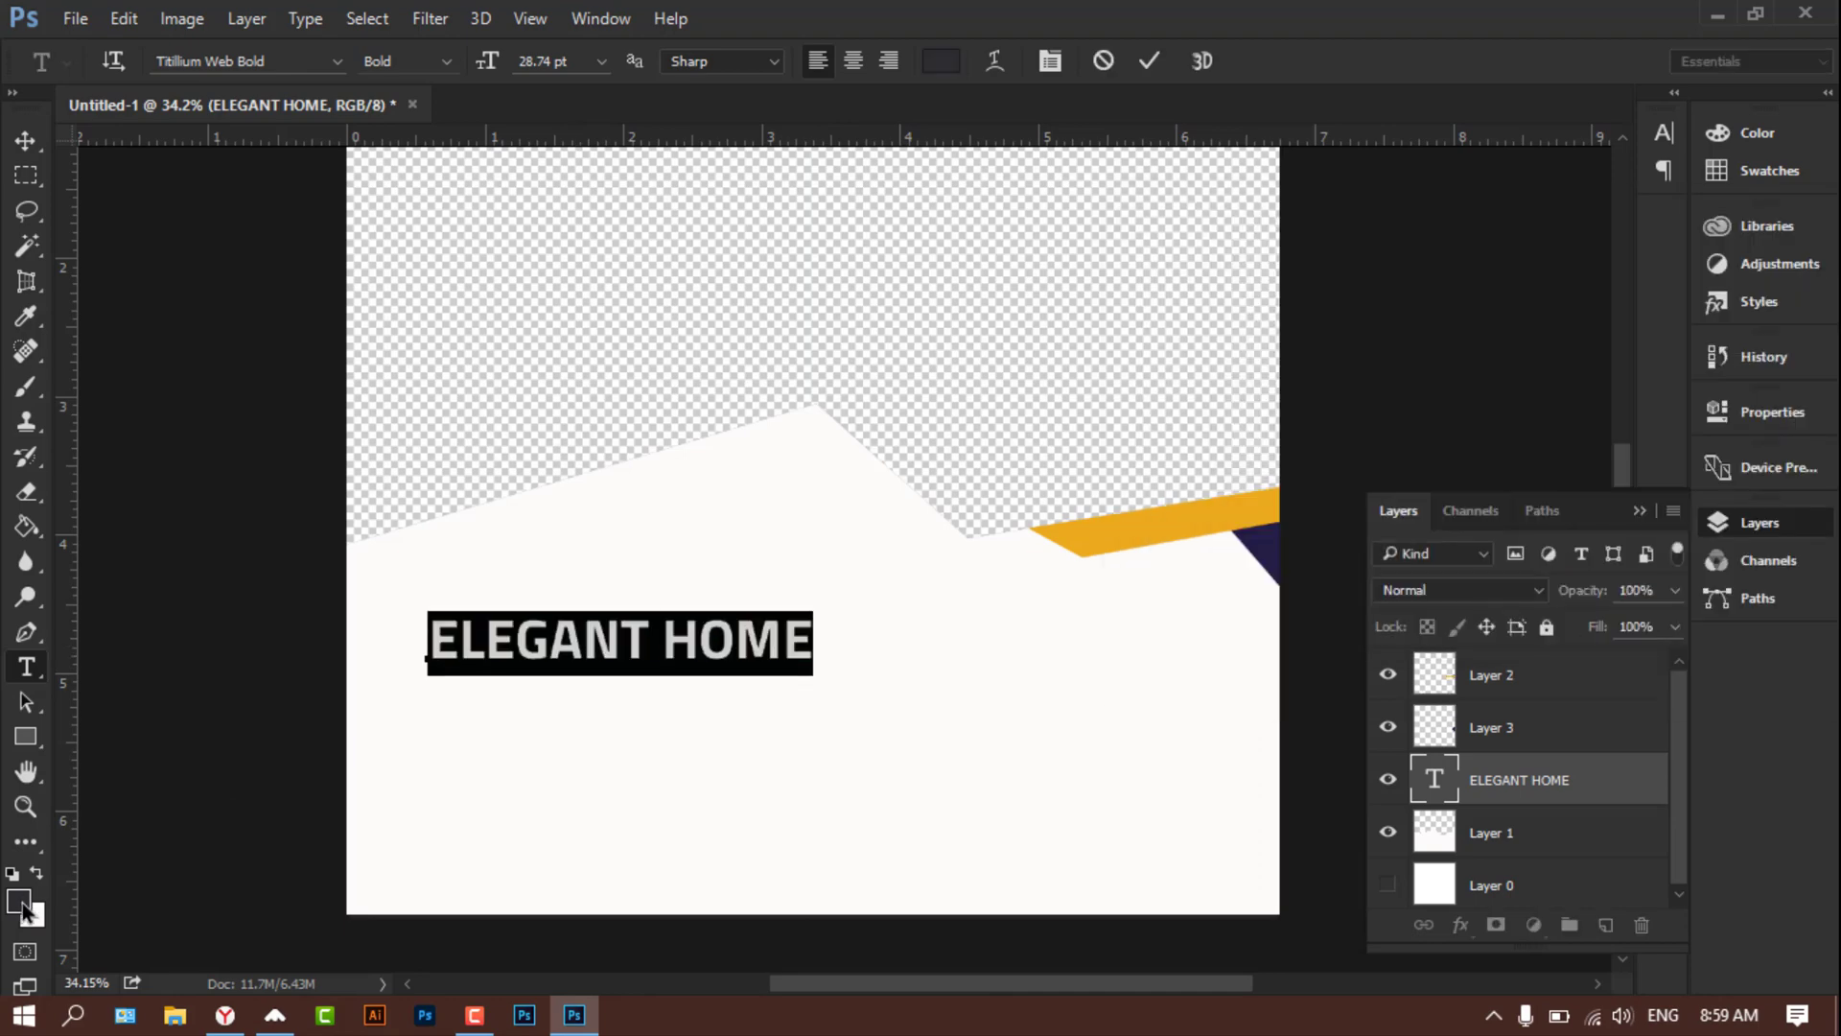
{"action": "left_click", "coordinate": [26, 142]}
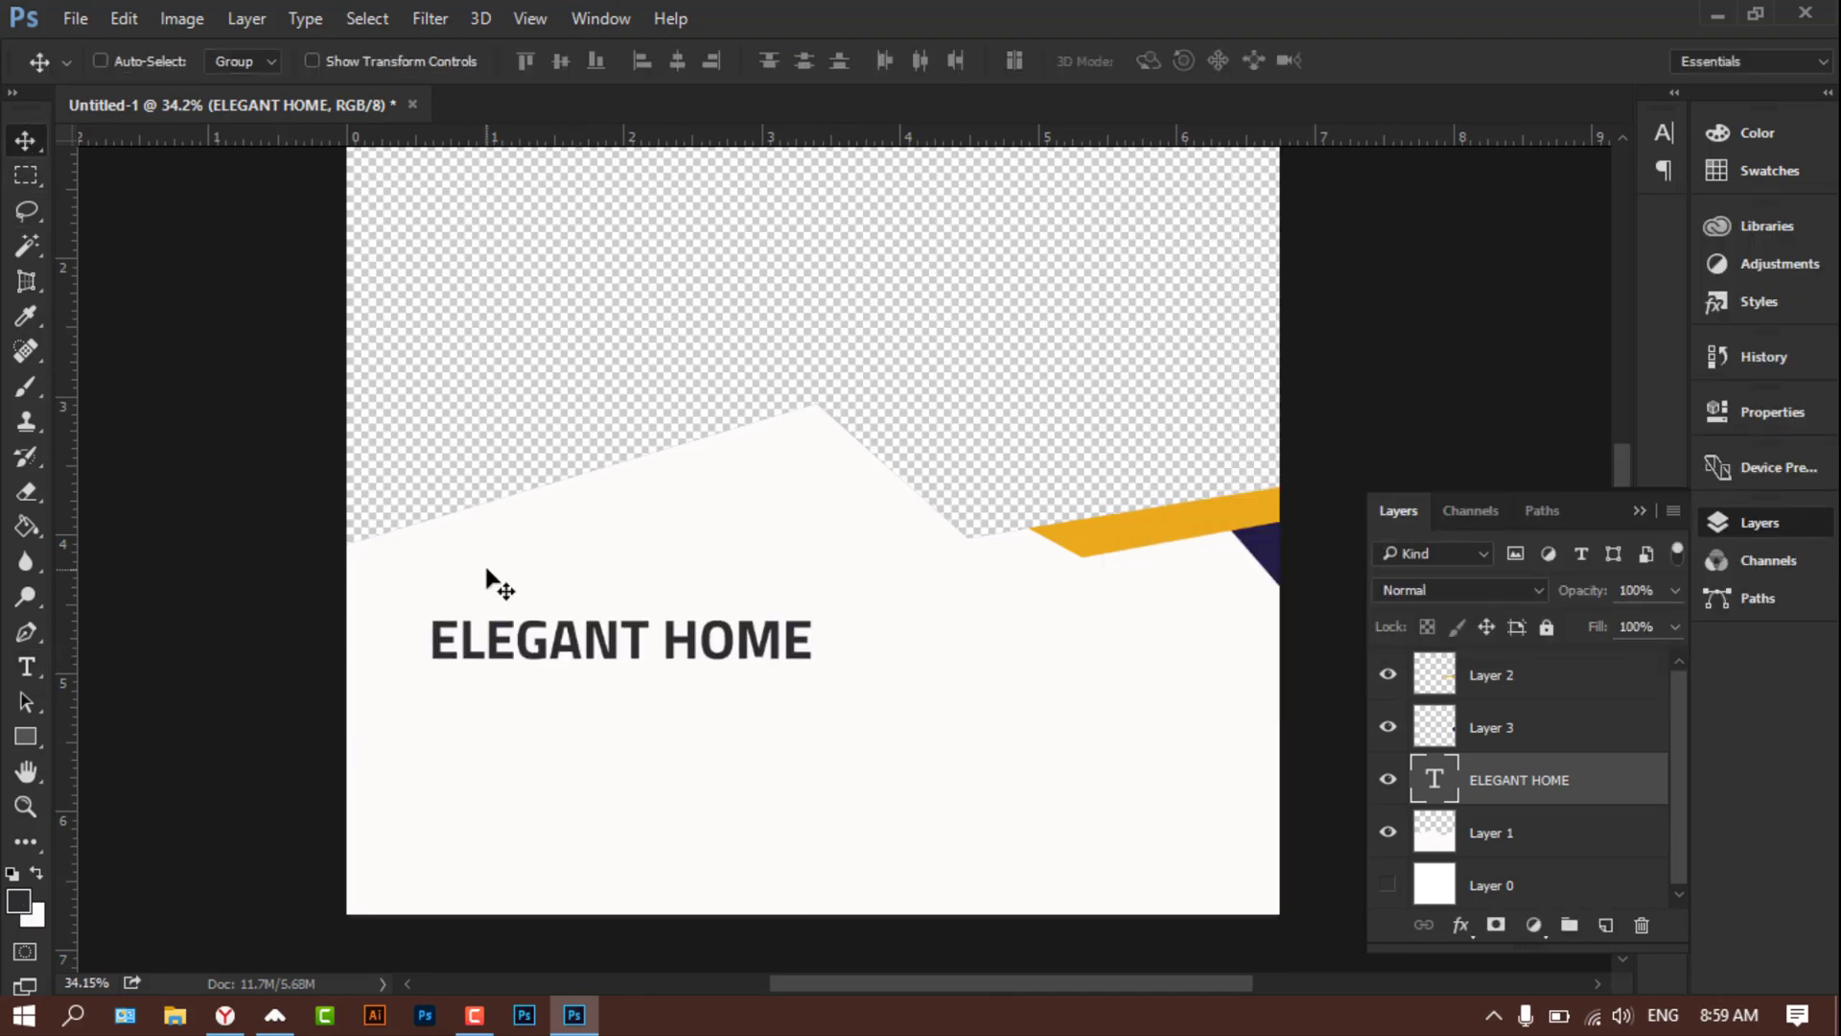
{"action": "left_click_drag", "start_coordinate": [553, 665], "coordinate": [540, 648]}
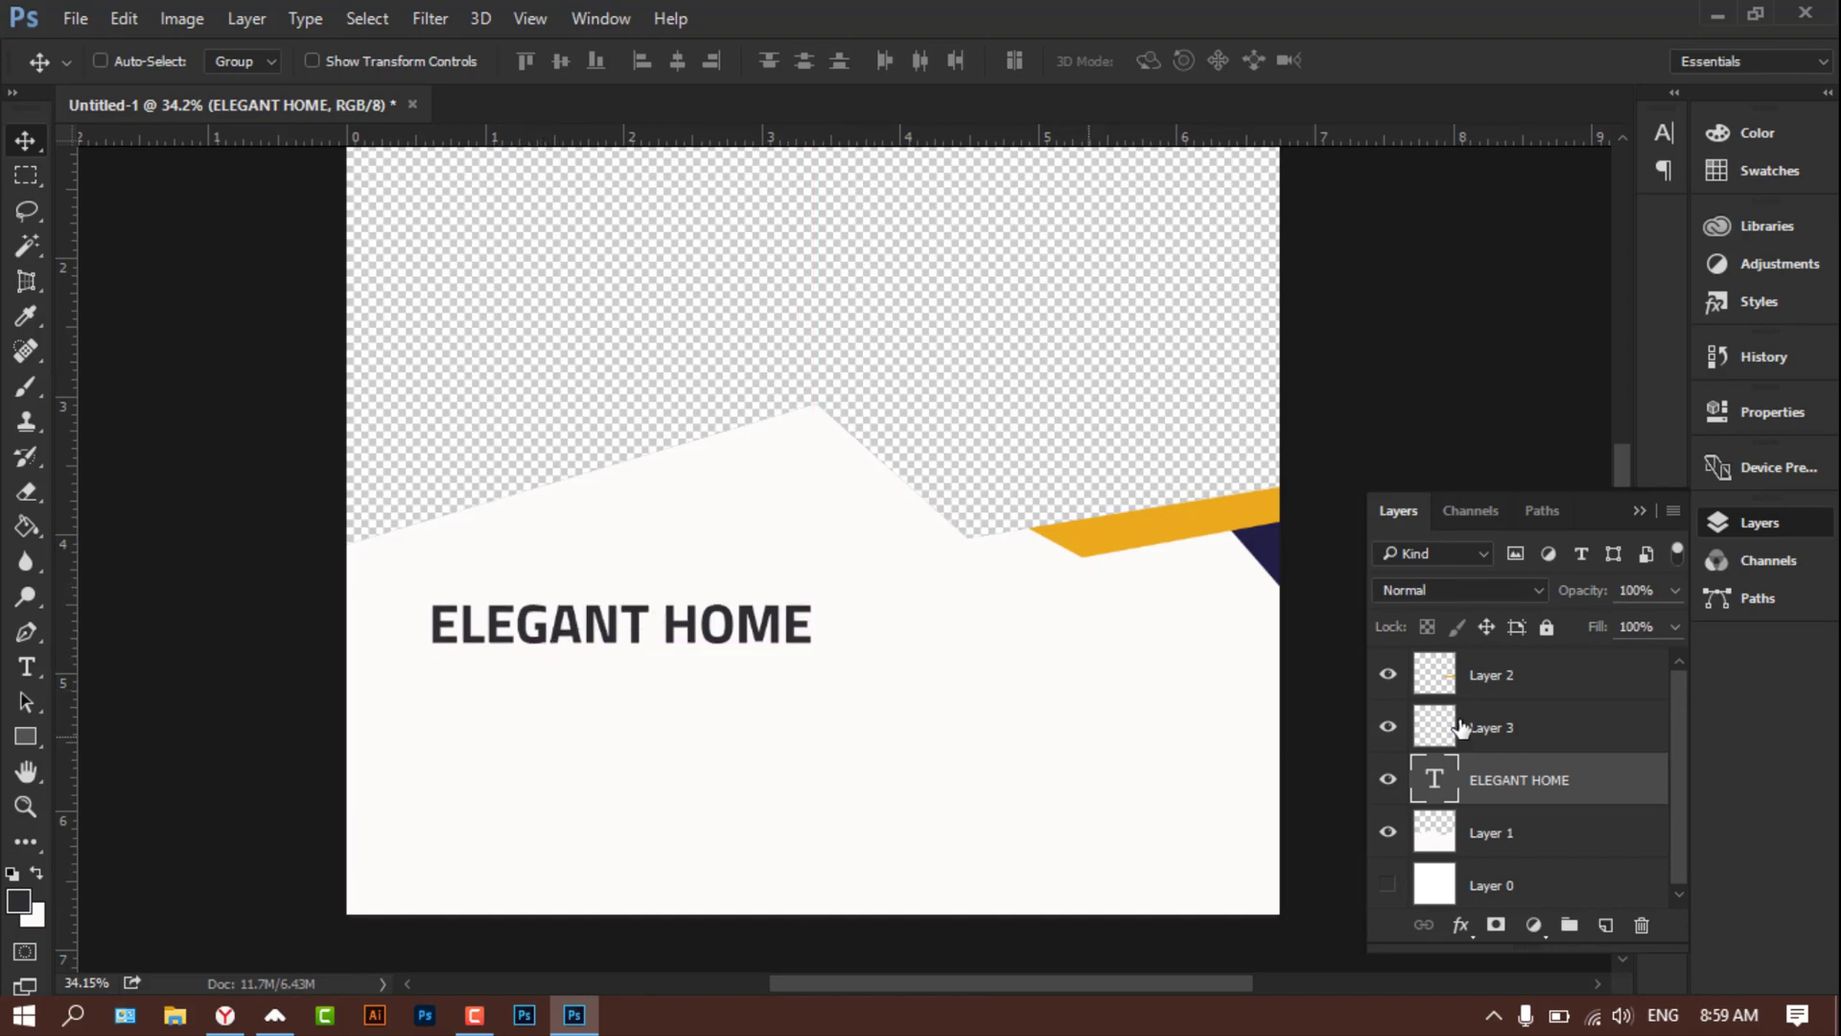
Step: Duplicate the heading layer, move the copy down a line, and retype it as 'FOR SALE'
{"action": "right_click", "coordinate": [1508, 773]}
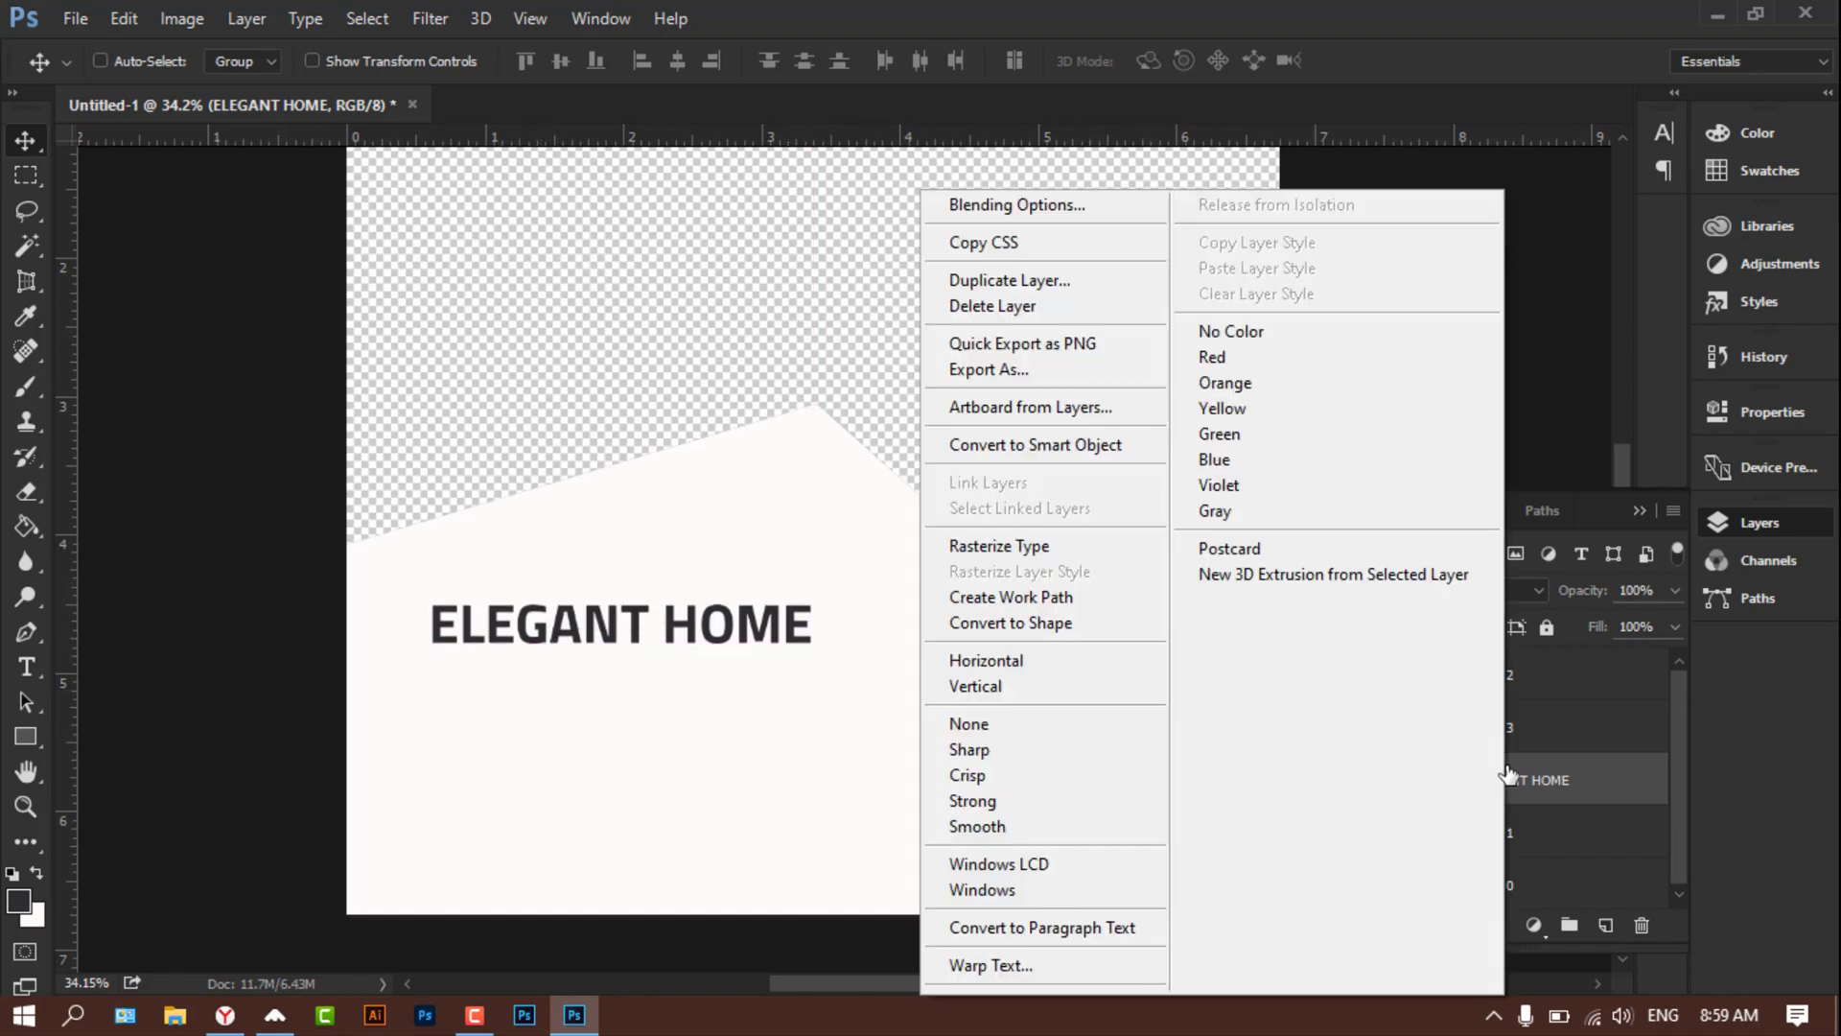
{"action": "left_click", "coordinate": [1065, 281]}
{"action": "left_click", "coordinate": [1137, 322]}
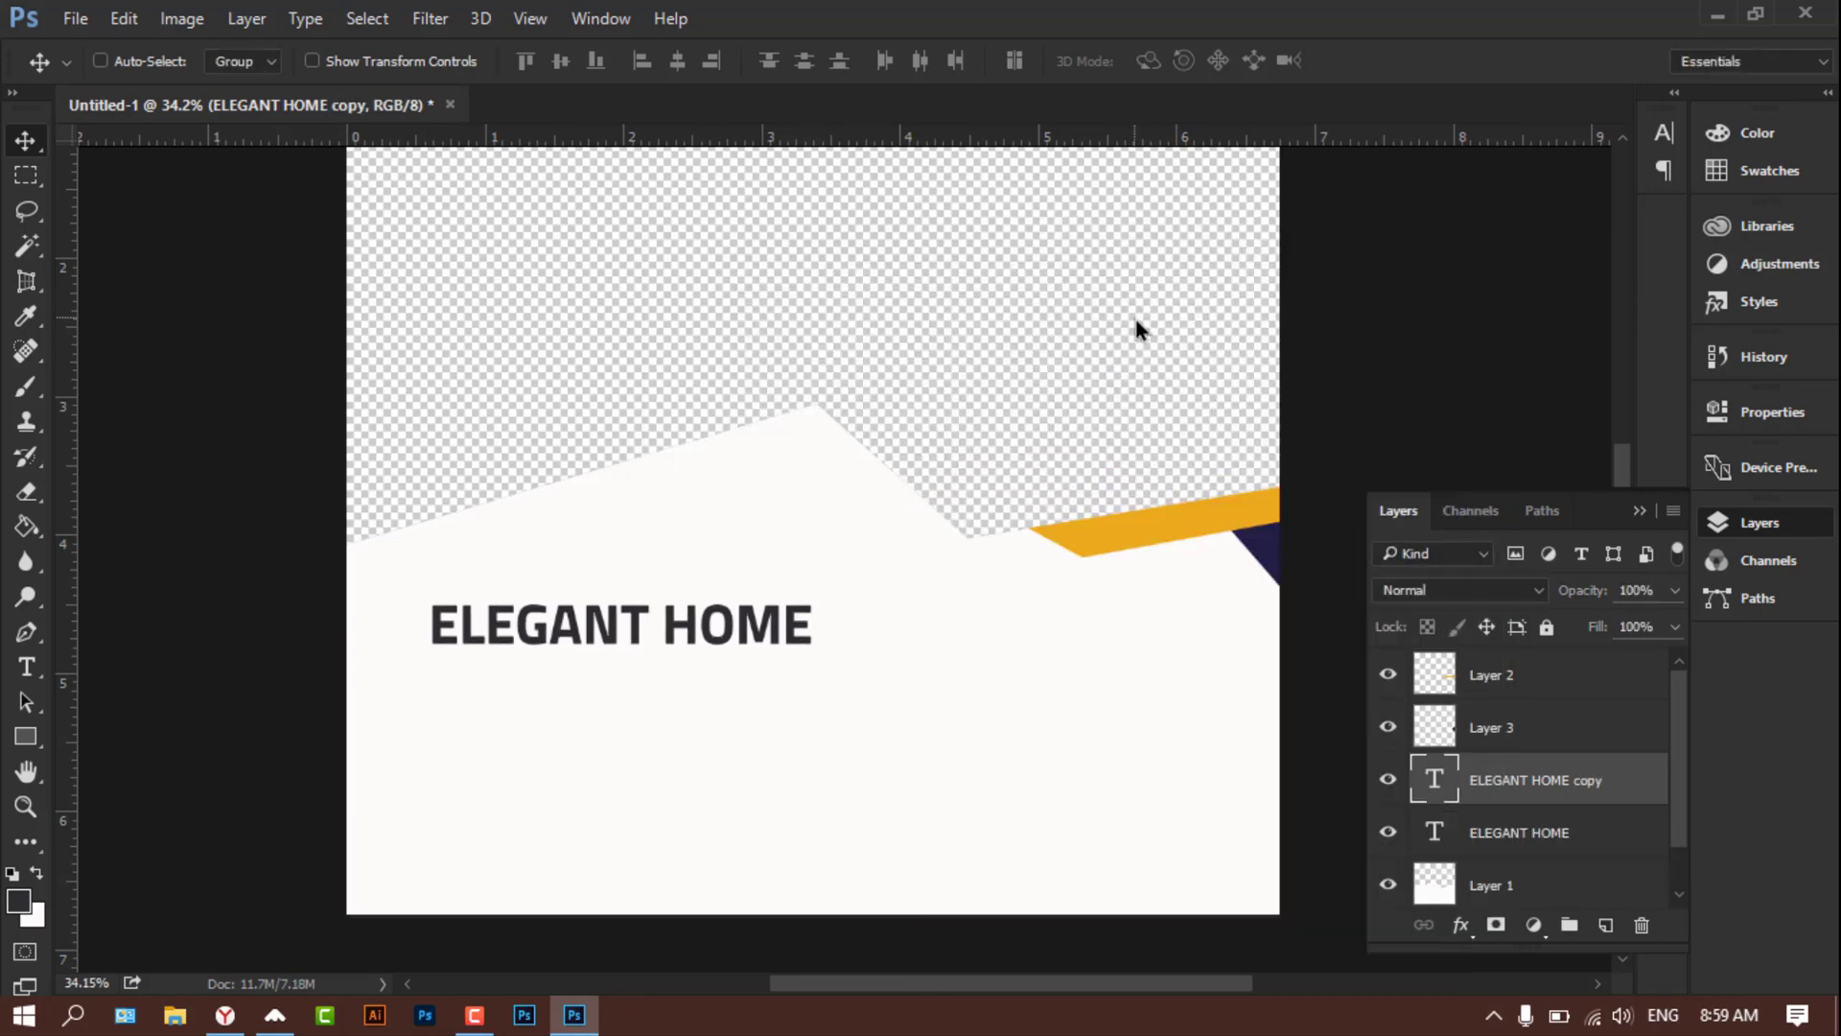
{"action": "key", "text": "Down"}
{"action": "key", "text": "Down"}
{"action": "key", "text": "Down"}
{"action": "key", "text": "Down"}
{"action": "key", "text": "Down"}
{"action": "key", "text": "Down"}
{"action": "key", "text": "Down"}
{"action": "key", "text": "Down"}
{"action": "key", "text": "Down"}
{"action": "key", "text": "Down"}
{"action": "key", "text": "Down"}
{"action": "key", "text": "Down"}
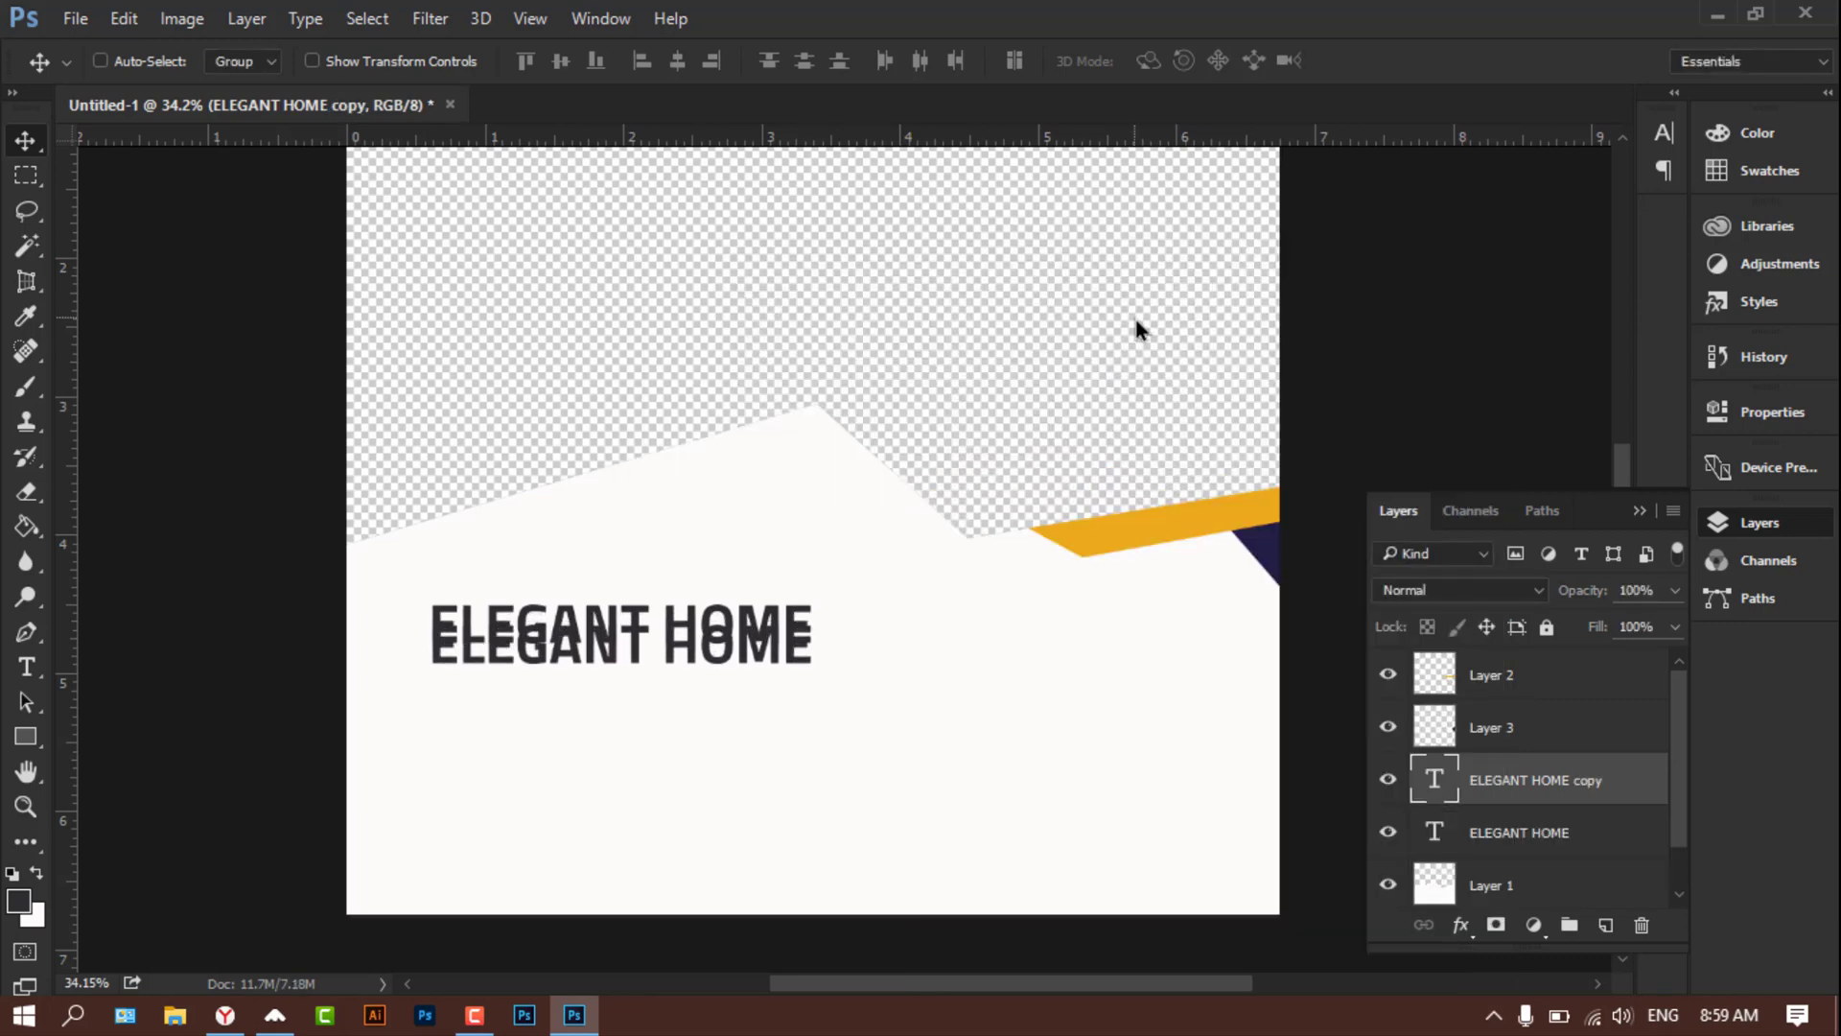
{"action": "key", "text": "Down"}
{"action": "key", "text": "Down"}
{"action": "key", "text": "Down"}
{"action": "key", "text": "Down"}
{"action": "key", "text": "Down"}
{"action": "key", "text": "Down"}
{"action": "key", "text": "Down"}
{"action": "key", "text": "Down"}
{"action": "key", "text": "Down"}
{"action": "key", "text": "Down"}
{"action": "key", "text": "Down"}
{"action": "key", "text": "Down"}
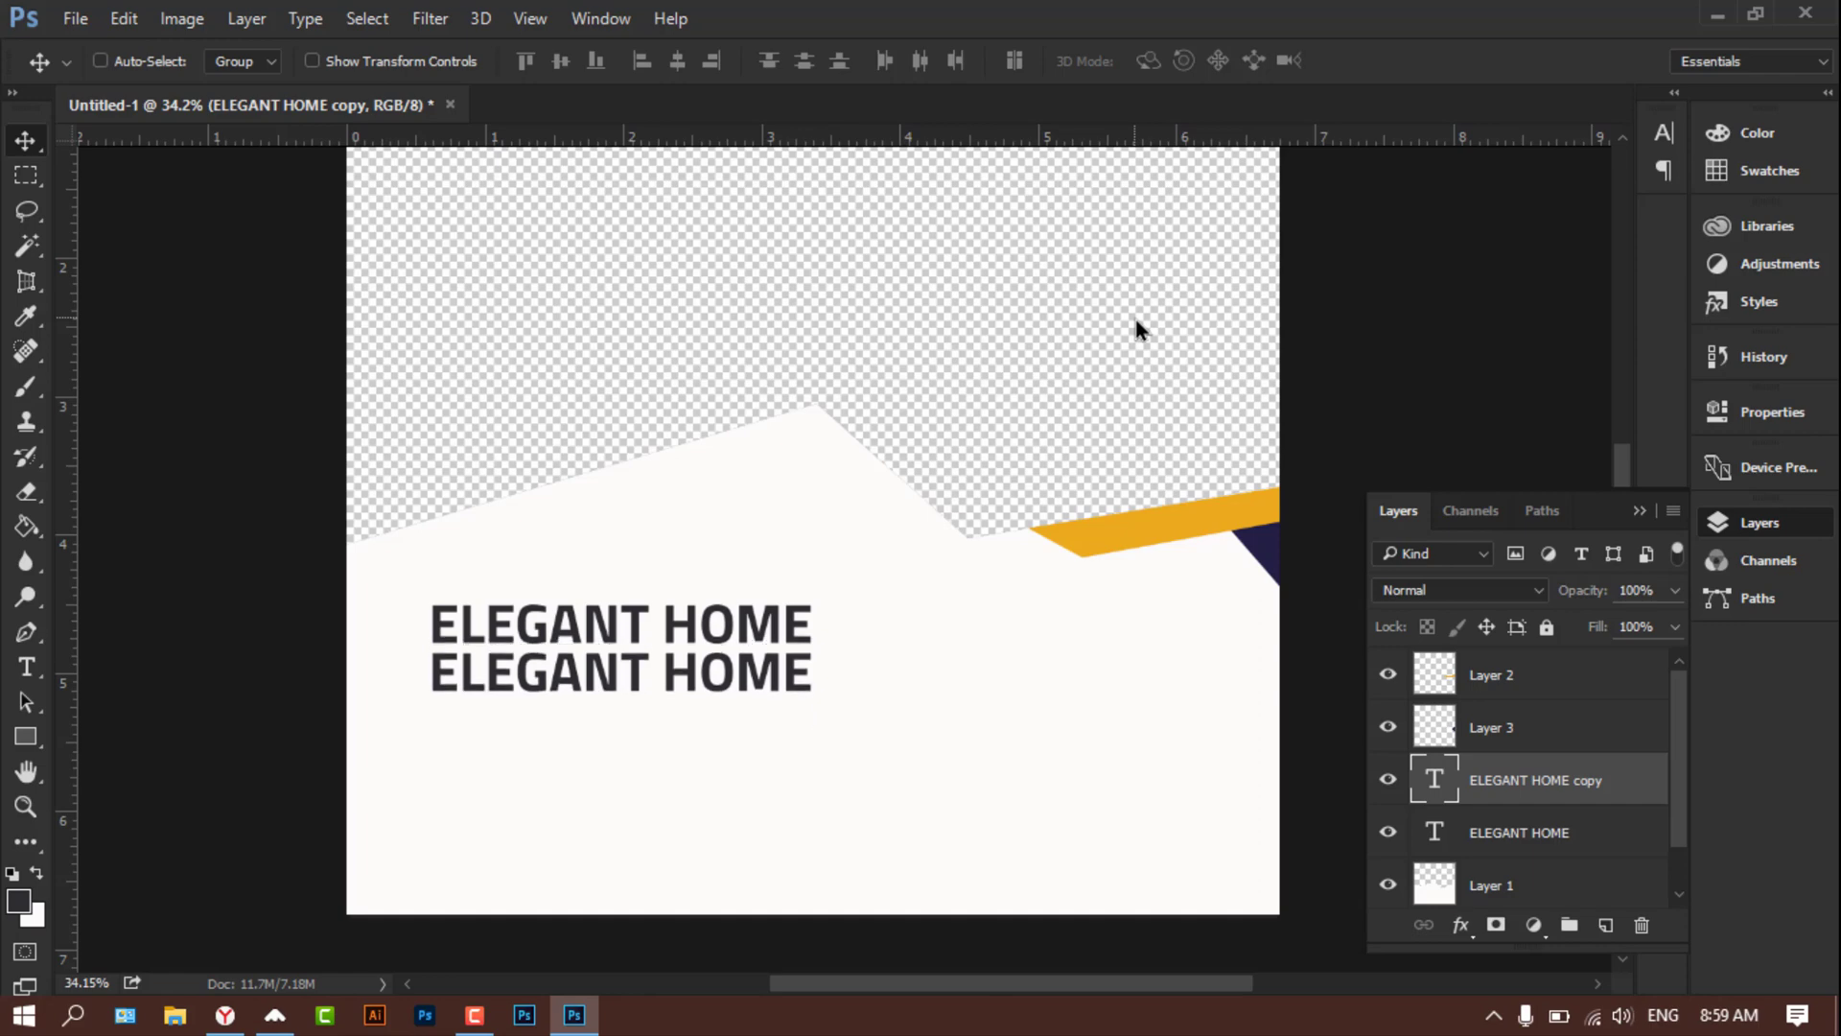
{"action": "key", "text": "Down"}
{"action": "left_click", "coordinate": [26, 666]}
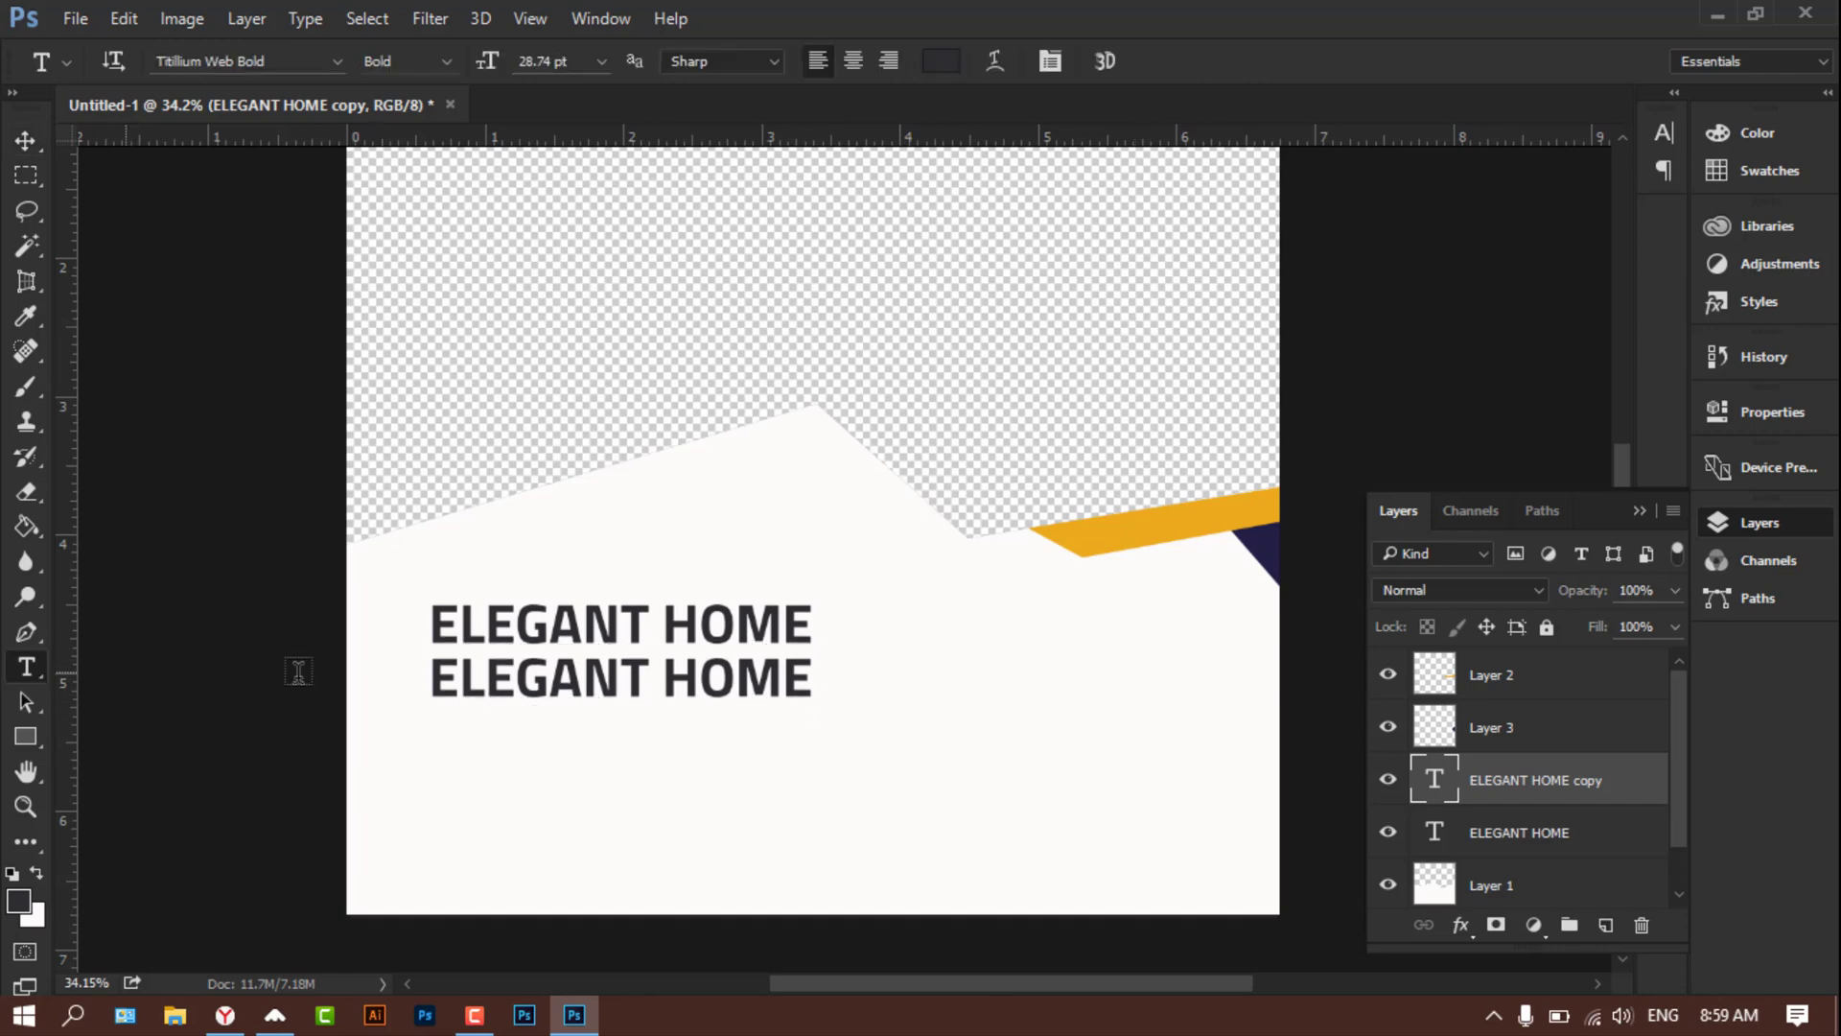
{"action": "triple_click", "coordinate": [530, 677]}
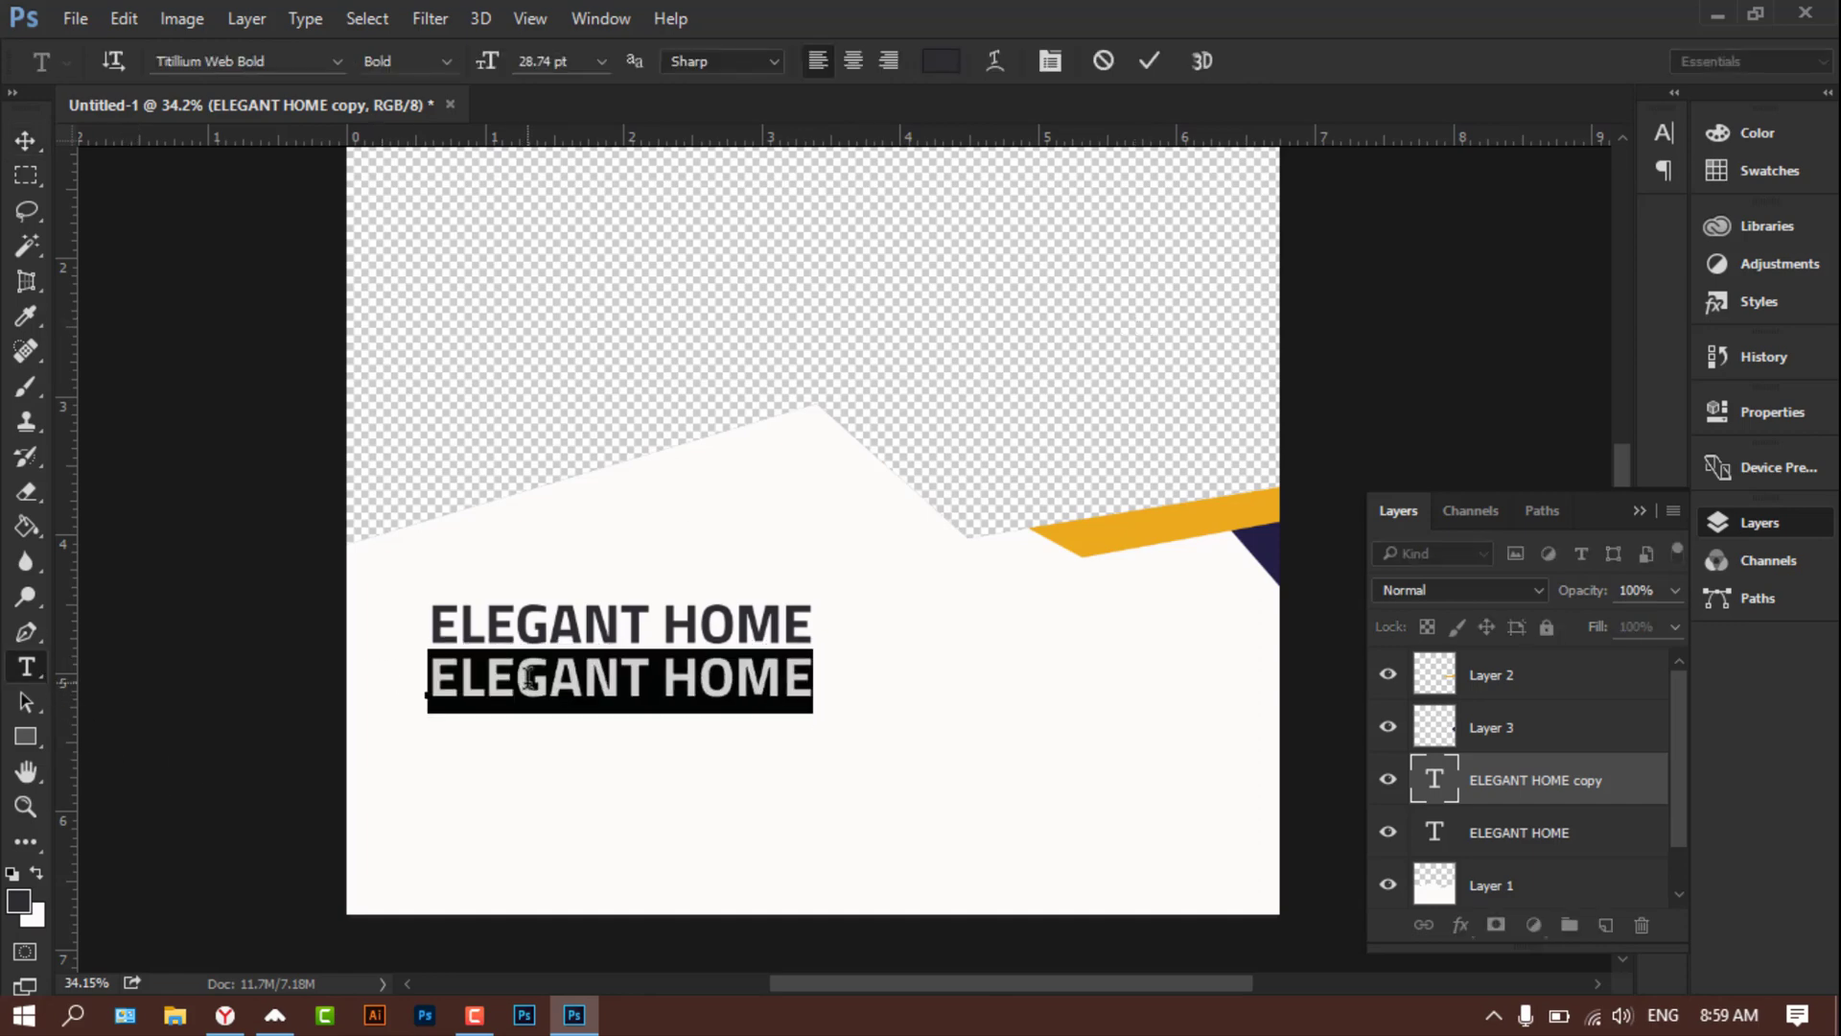
{"action": "type", "text": "FOR "}
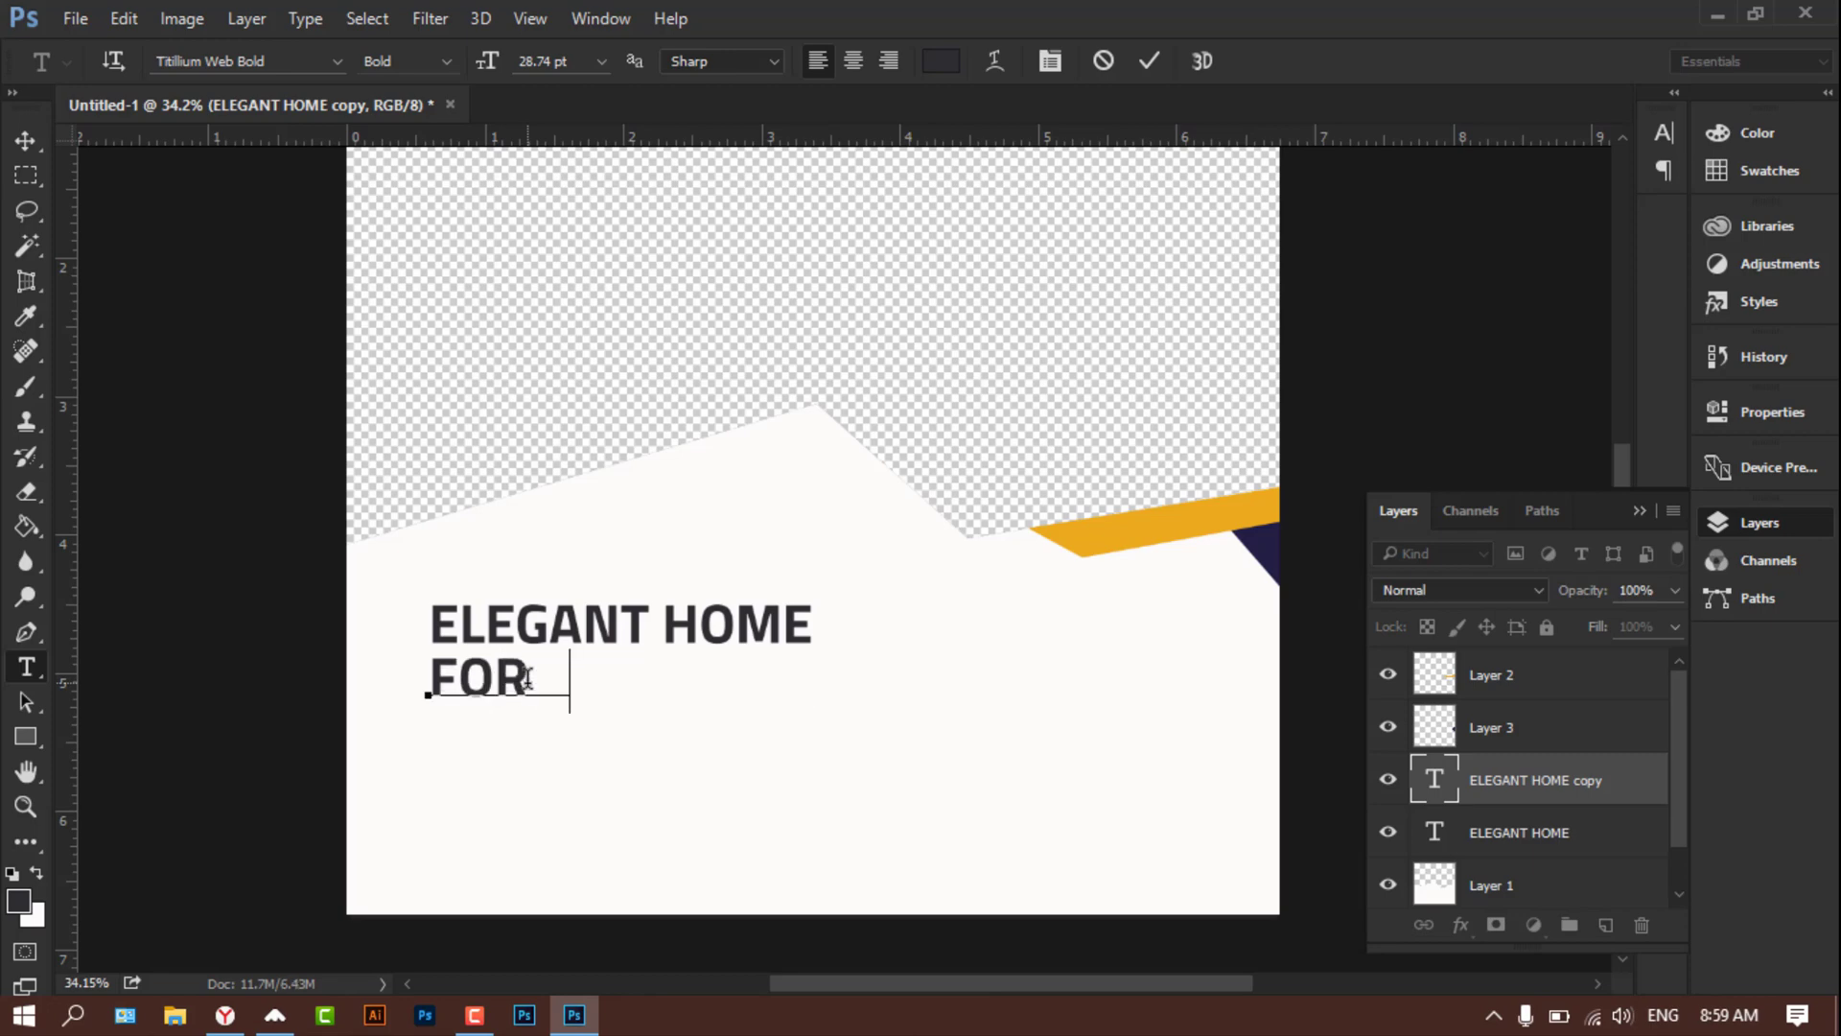
{"action": "type", "text": "SALE"}
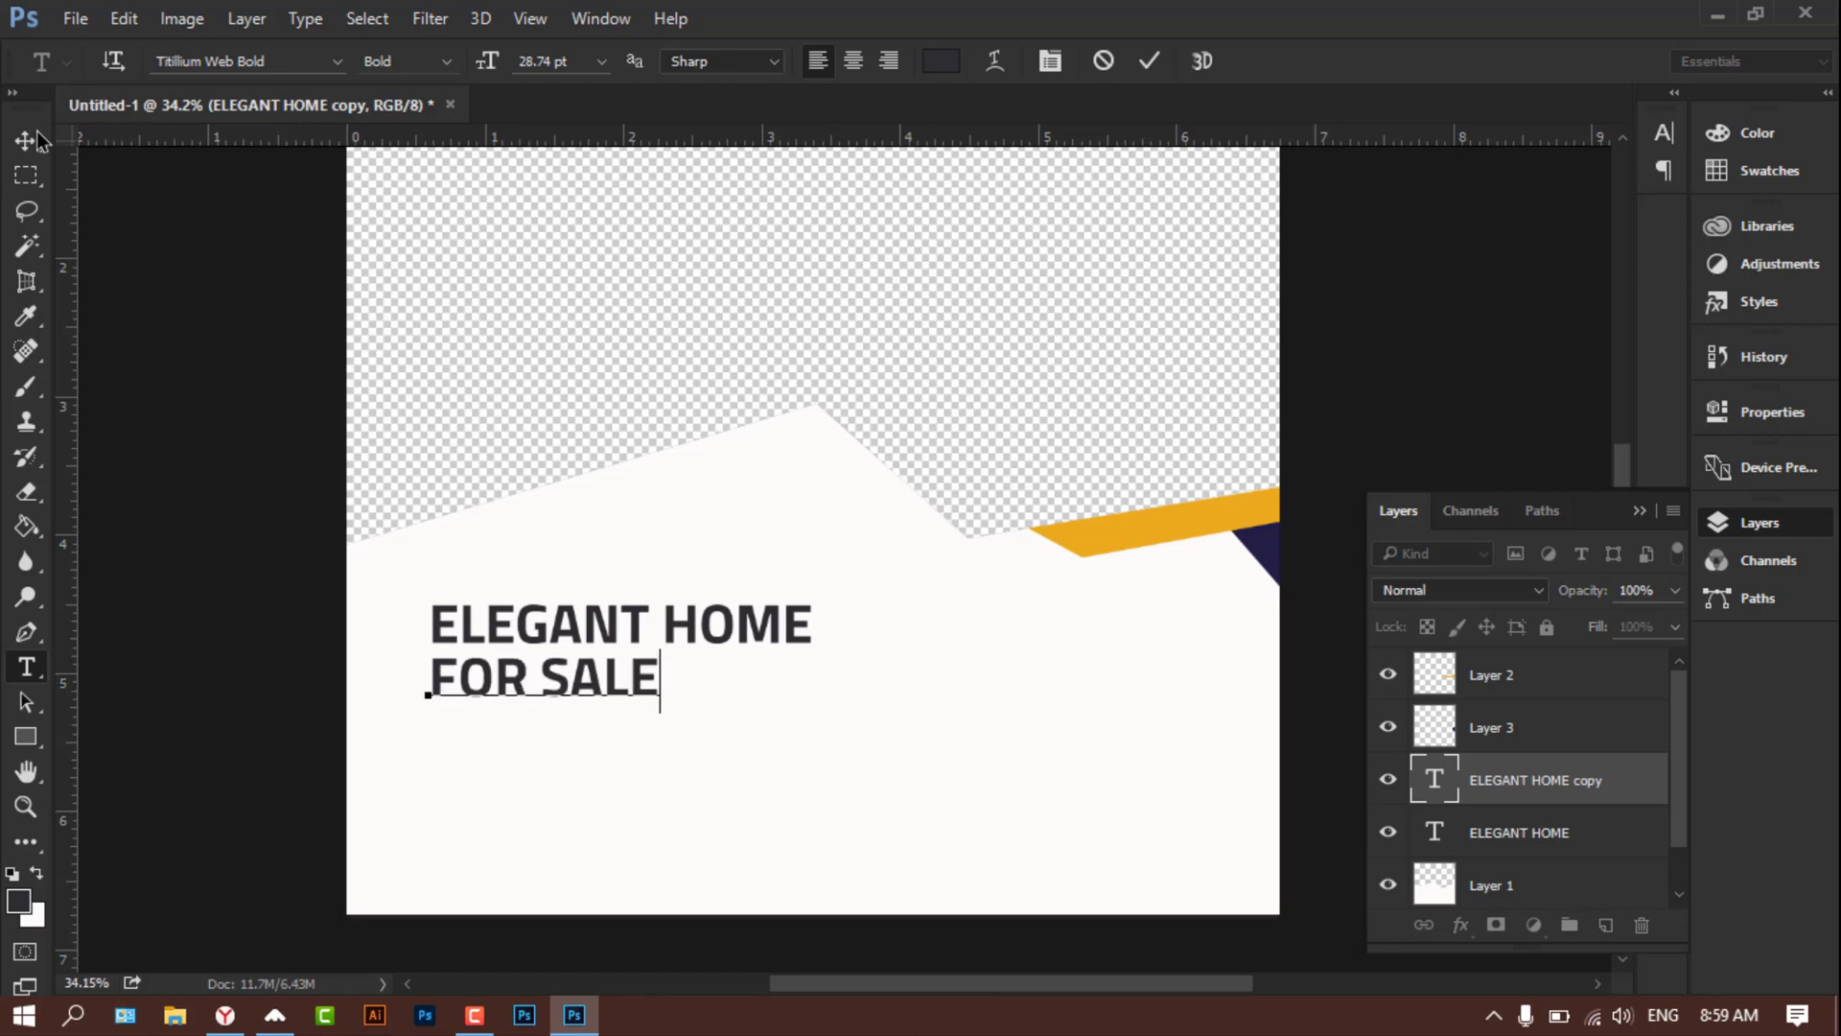
{"action": "left_click", "coordinate": [36, 137]}
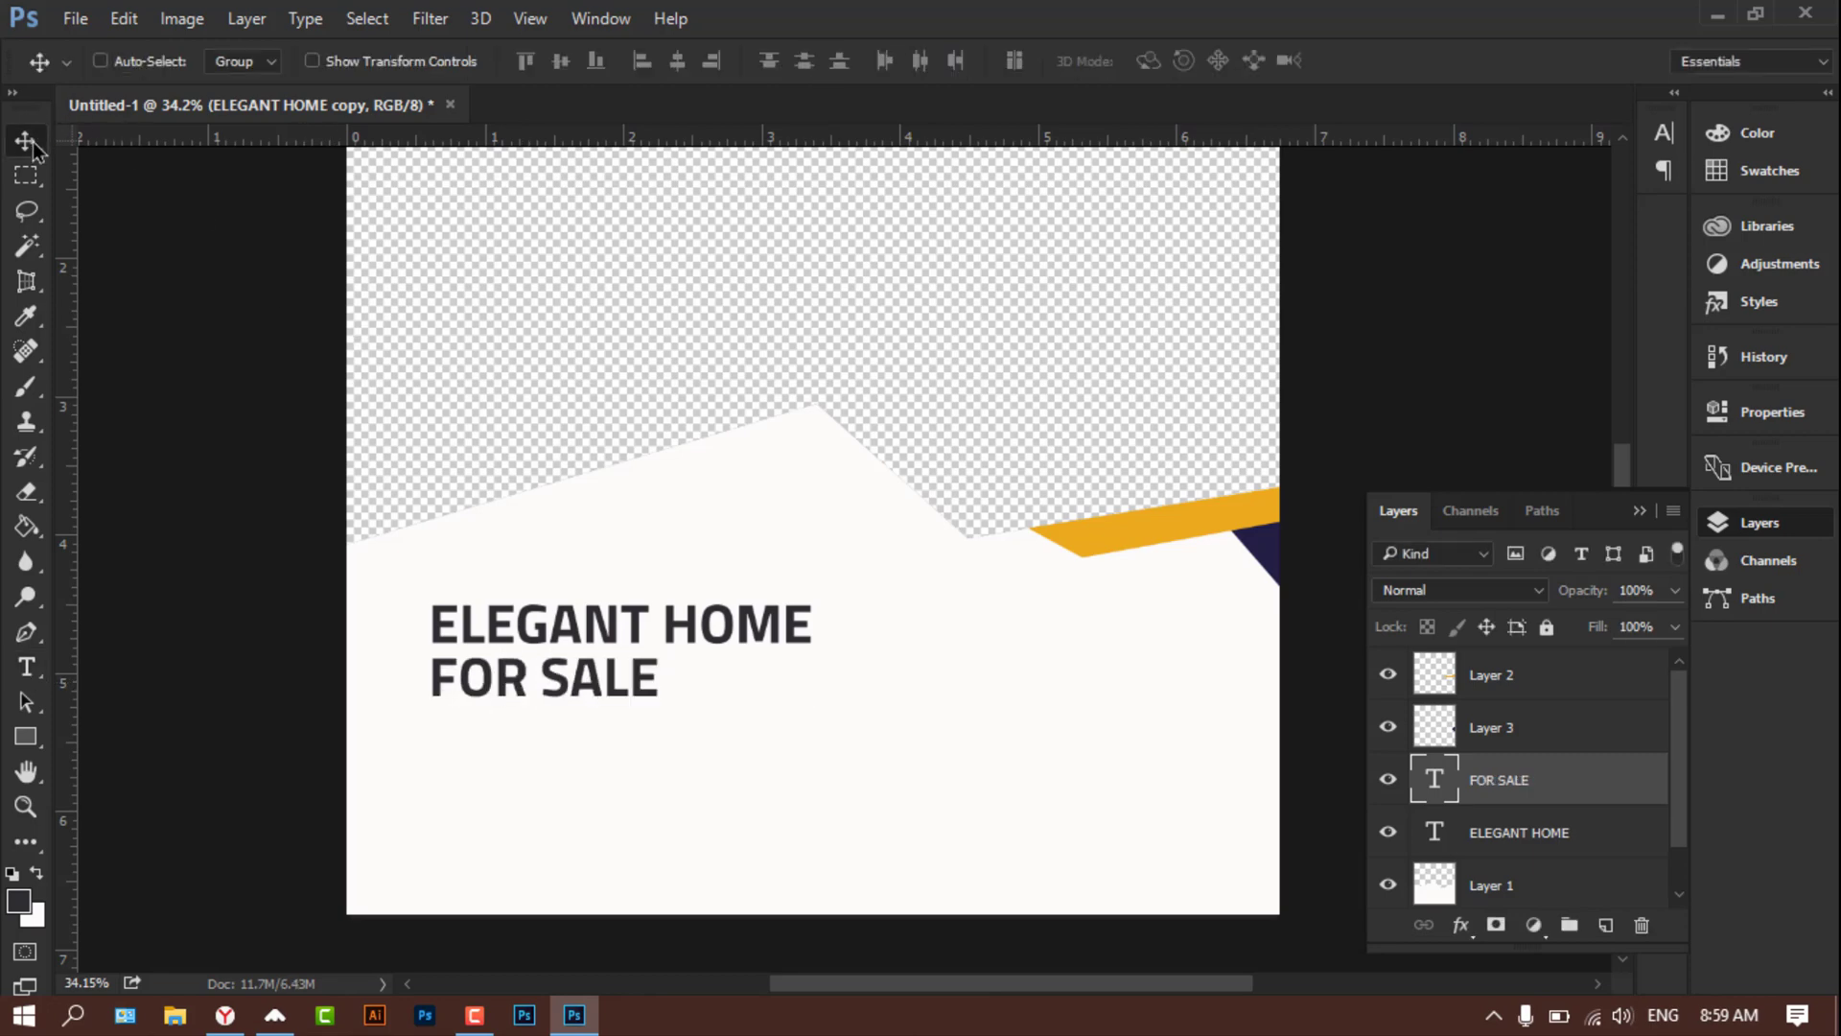
Step: Enlarge FOR SALE proportionally to about 206% and pull a vertical guide from the ruler
{"action": "left_click", "coordinate": [401, 67]}
{"action": "left_click", "coordinate": [661, 707]}
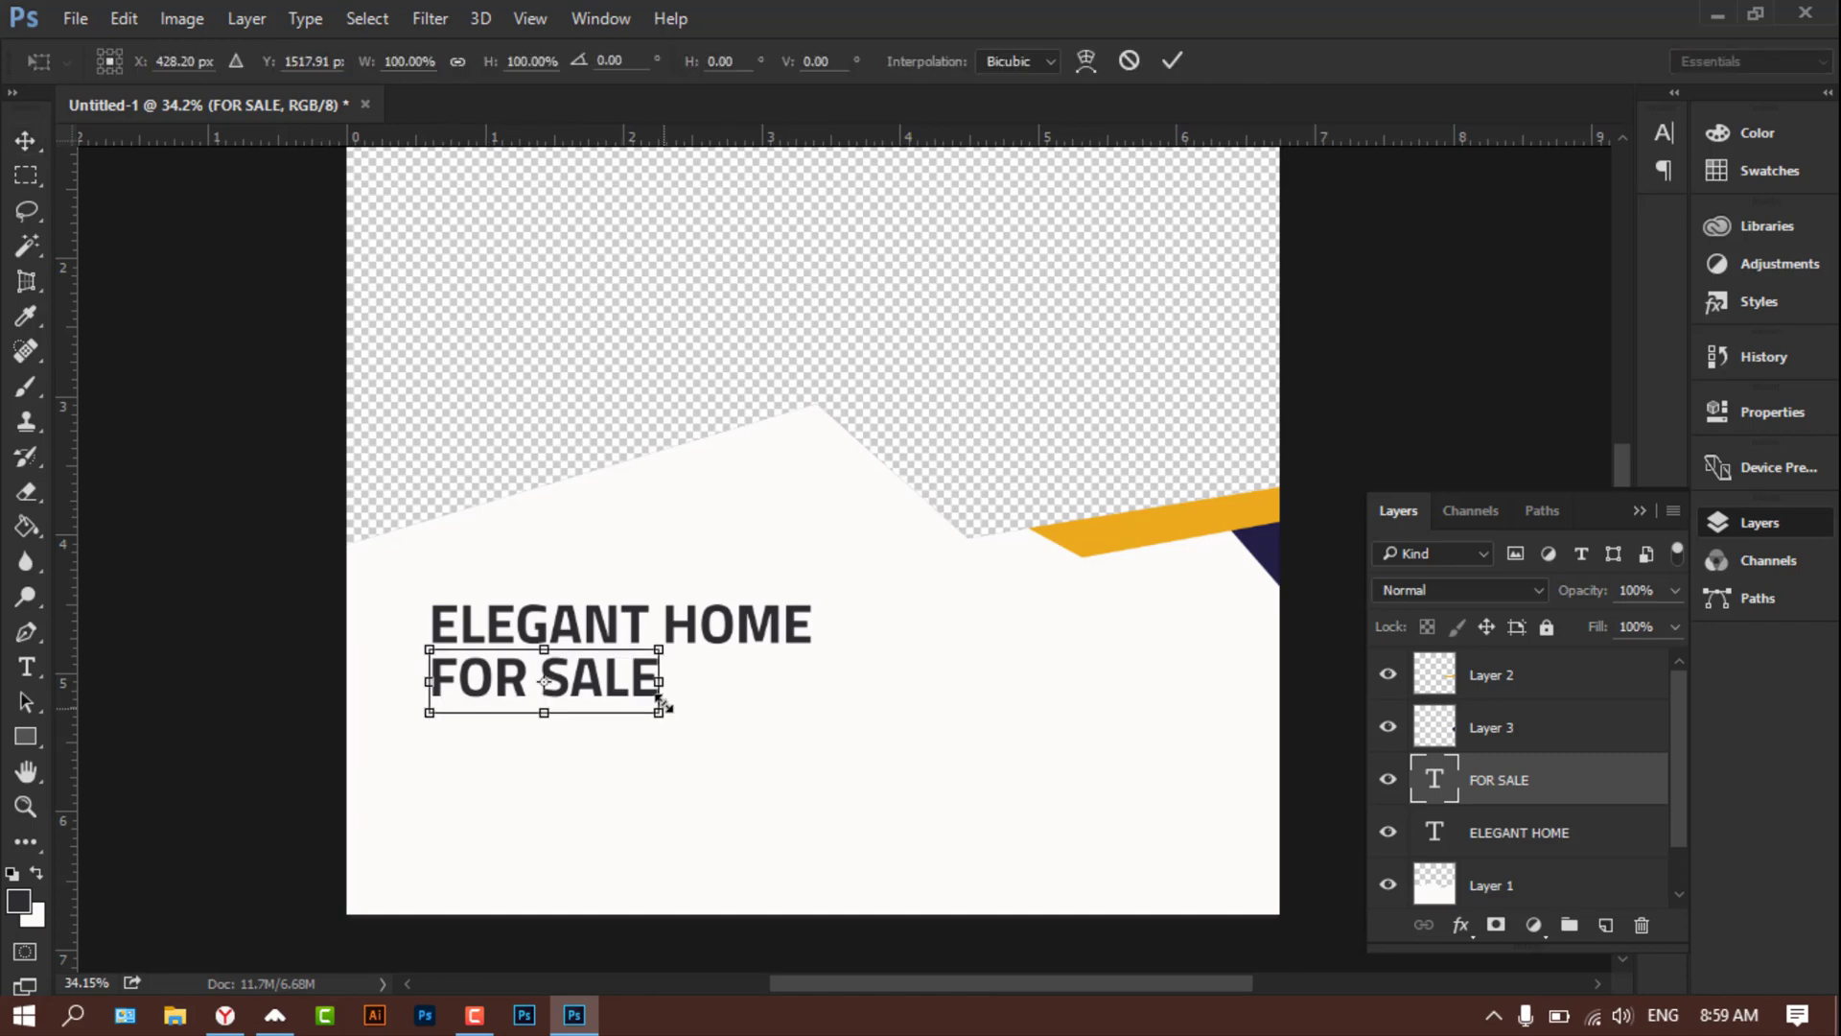
{"action": "left_click", "coordinate": [457, 60]}
{"action": "left_click_drag", "start_coordinate": [664, 719], "coordinate": [937, 794]}
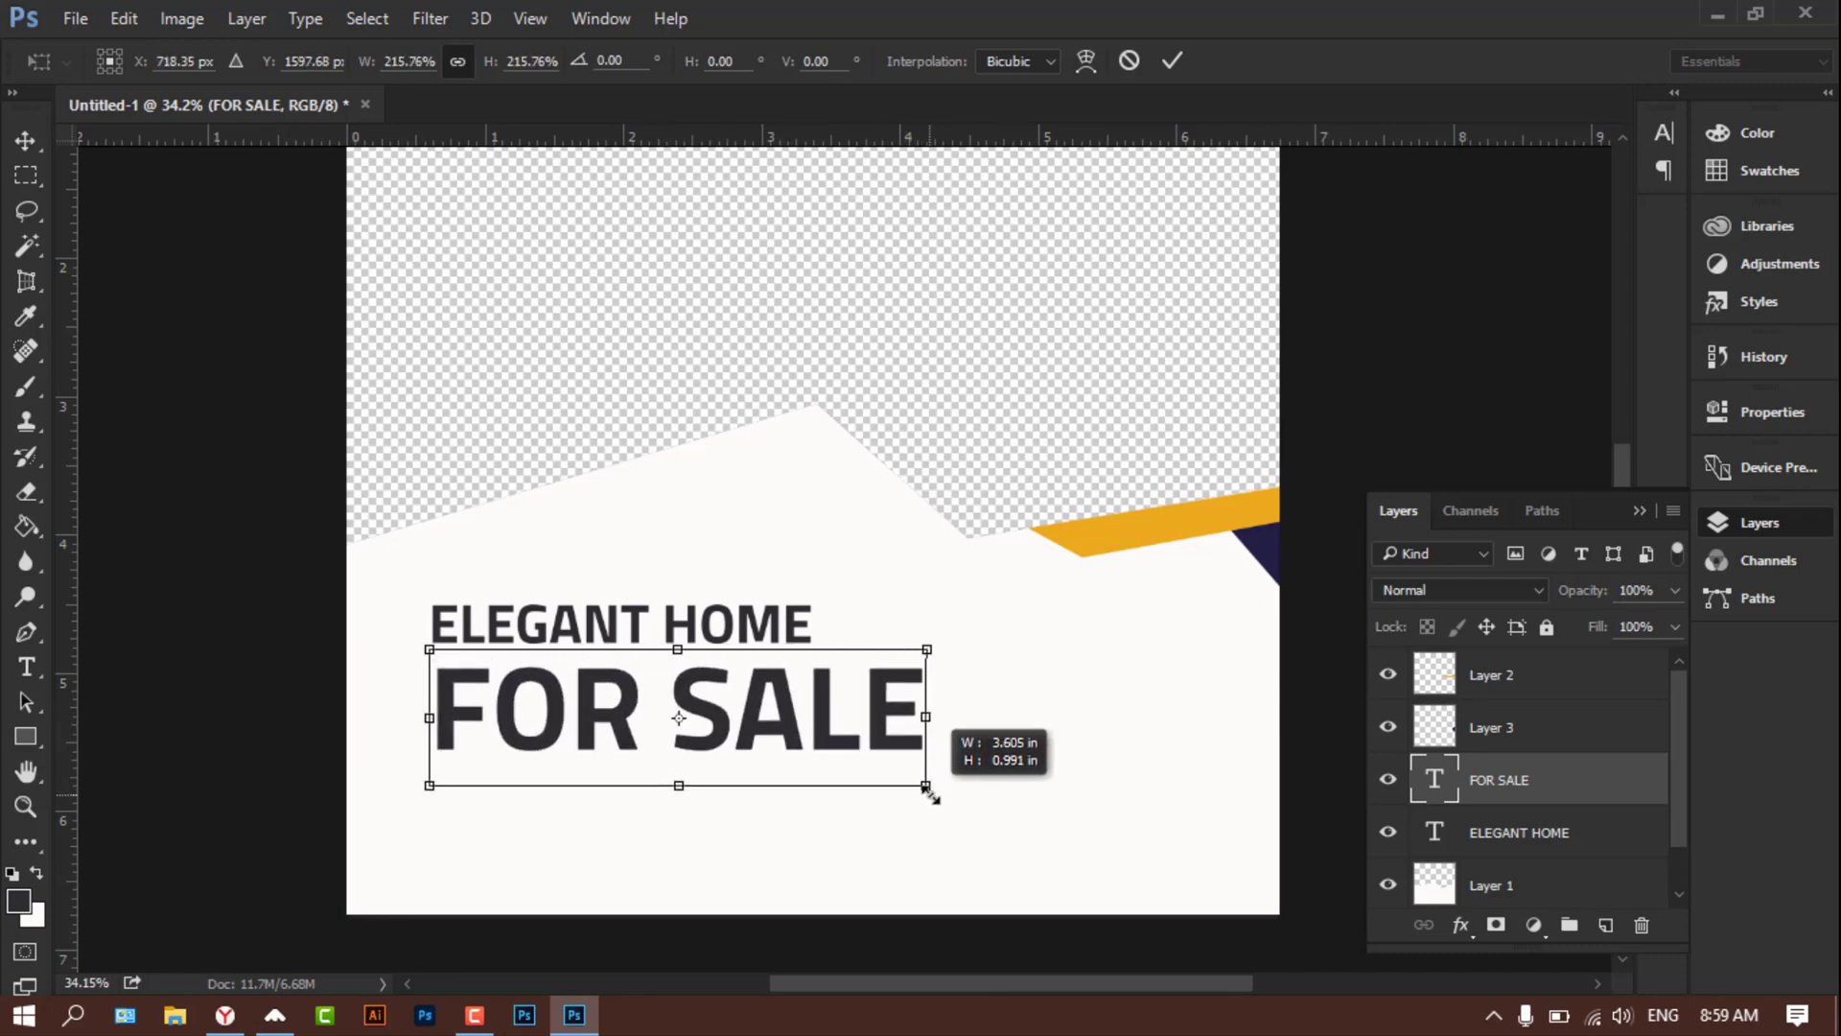
{"action": "key", "text": "Return"}
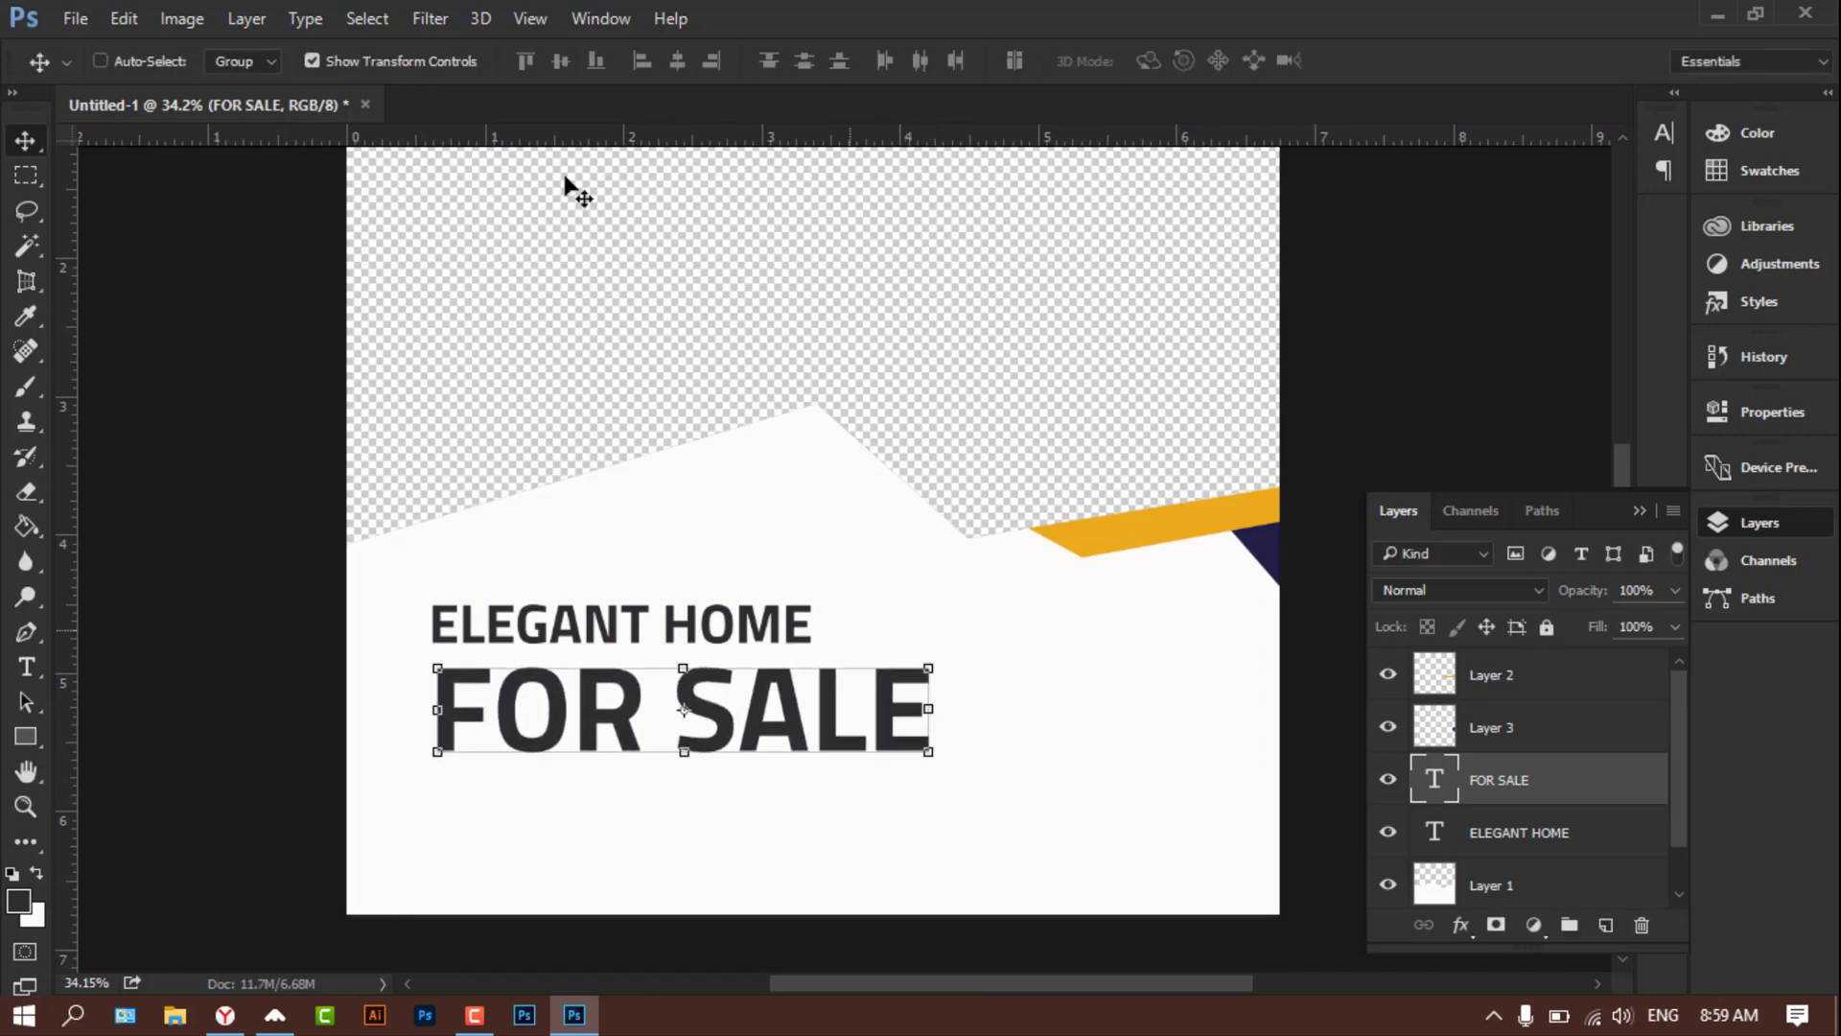
{"action": "left_click", "coordinate": [313, 61]}
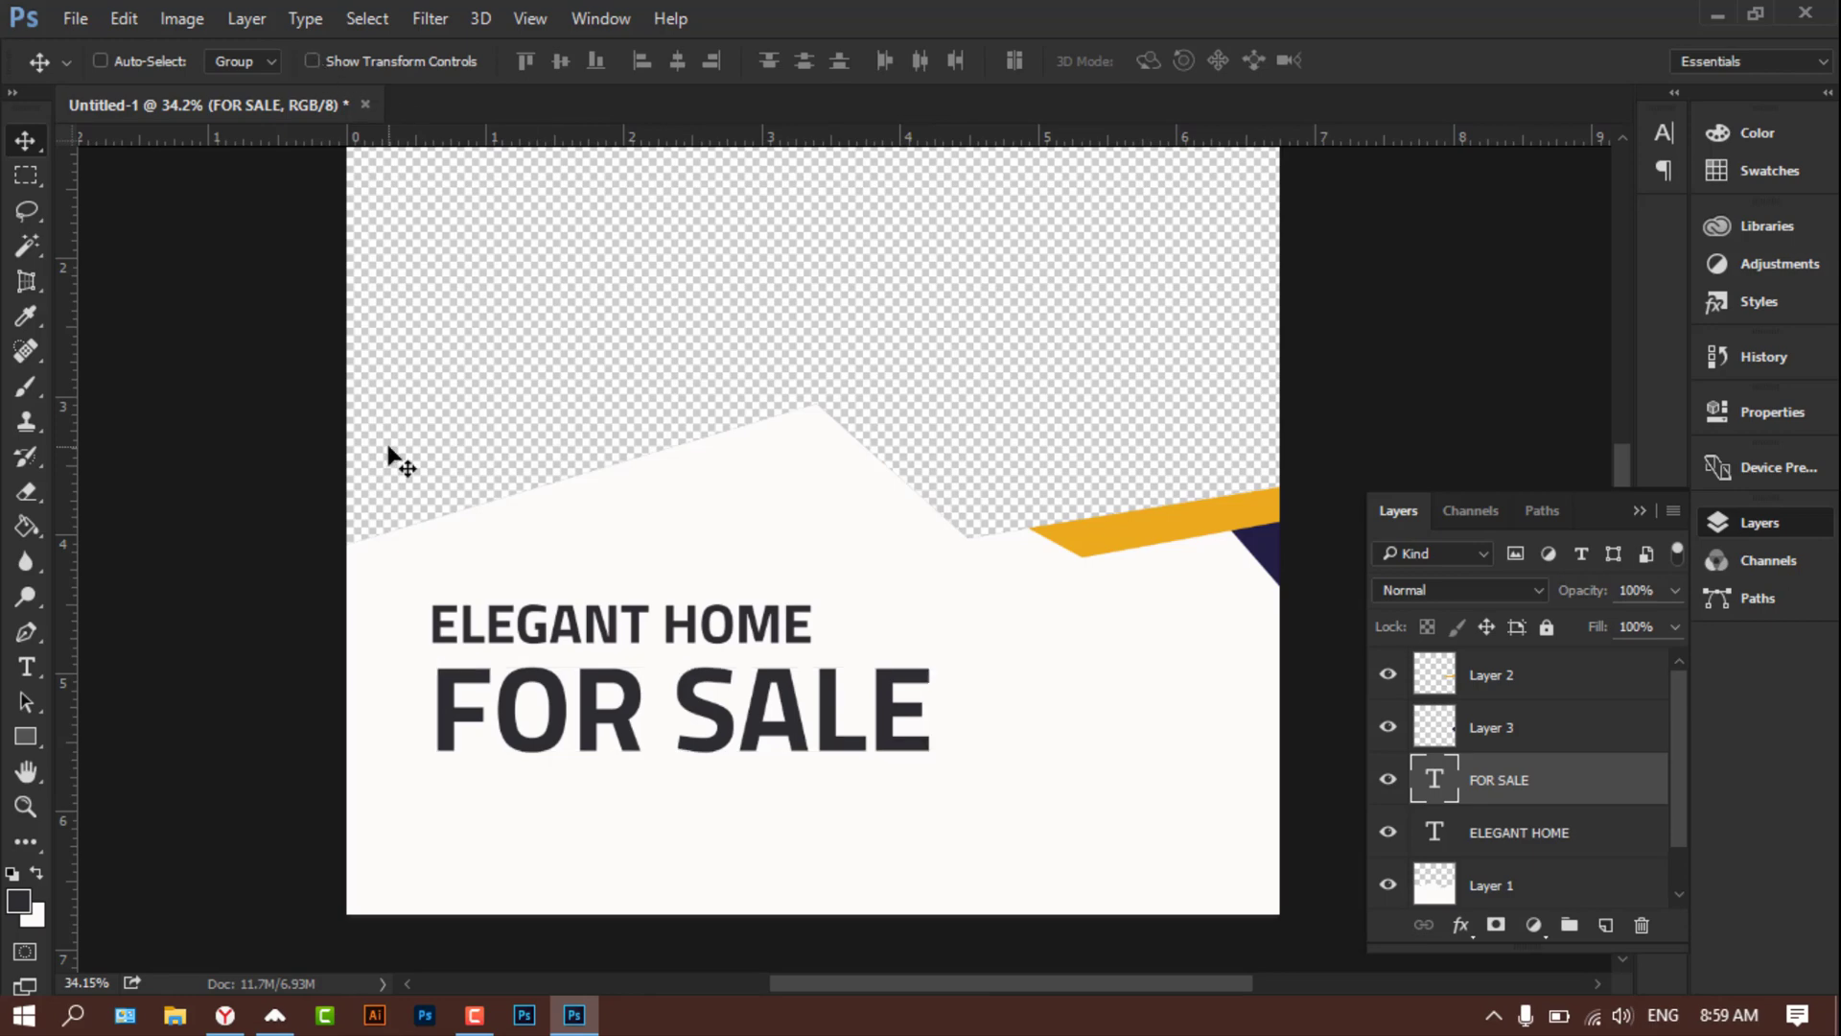
{"action": "left_click_drag", "start_coordinate": [73, 458], "coordinate": [431, 453]}
Step: Zoom in and position the vertical guide on the heading letters' left edge
{"action": "key", "text": "ctrl+plus"}
{"action": "key", "text": "ctrl+plus"}
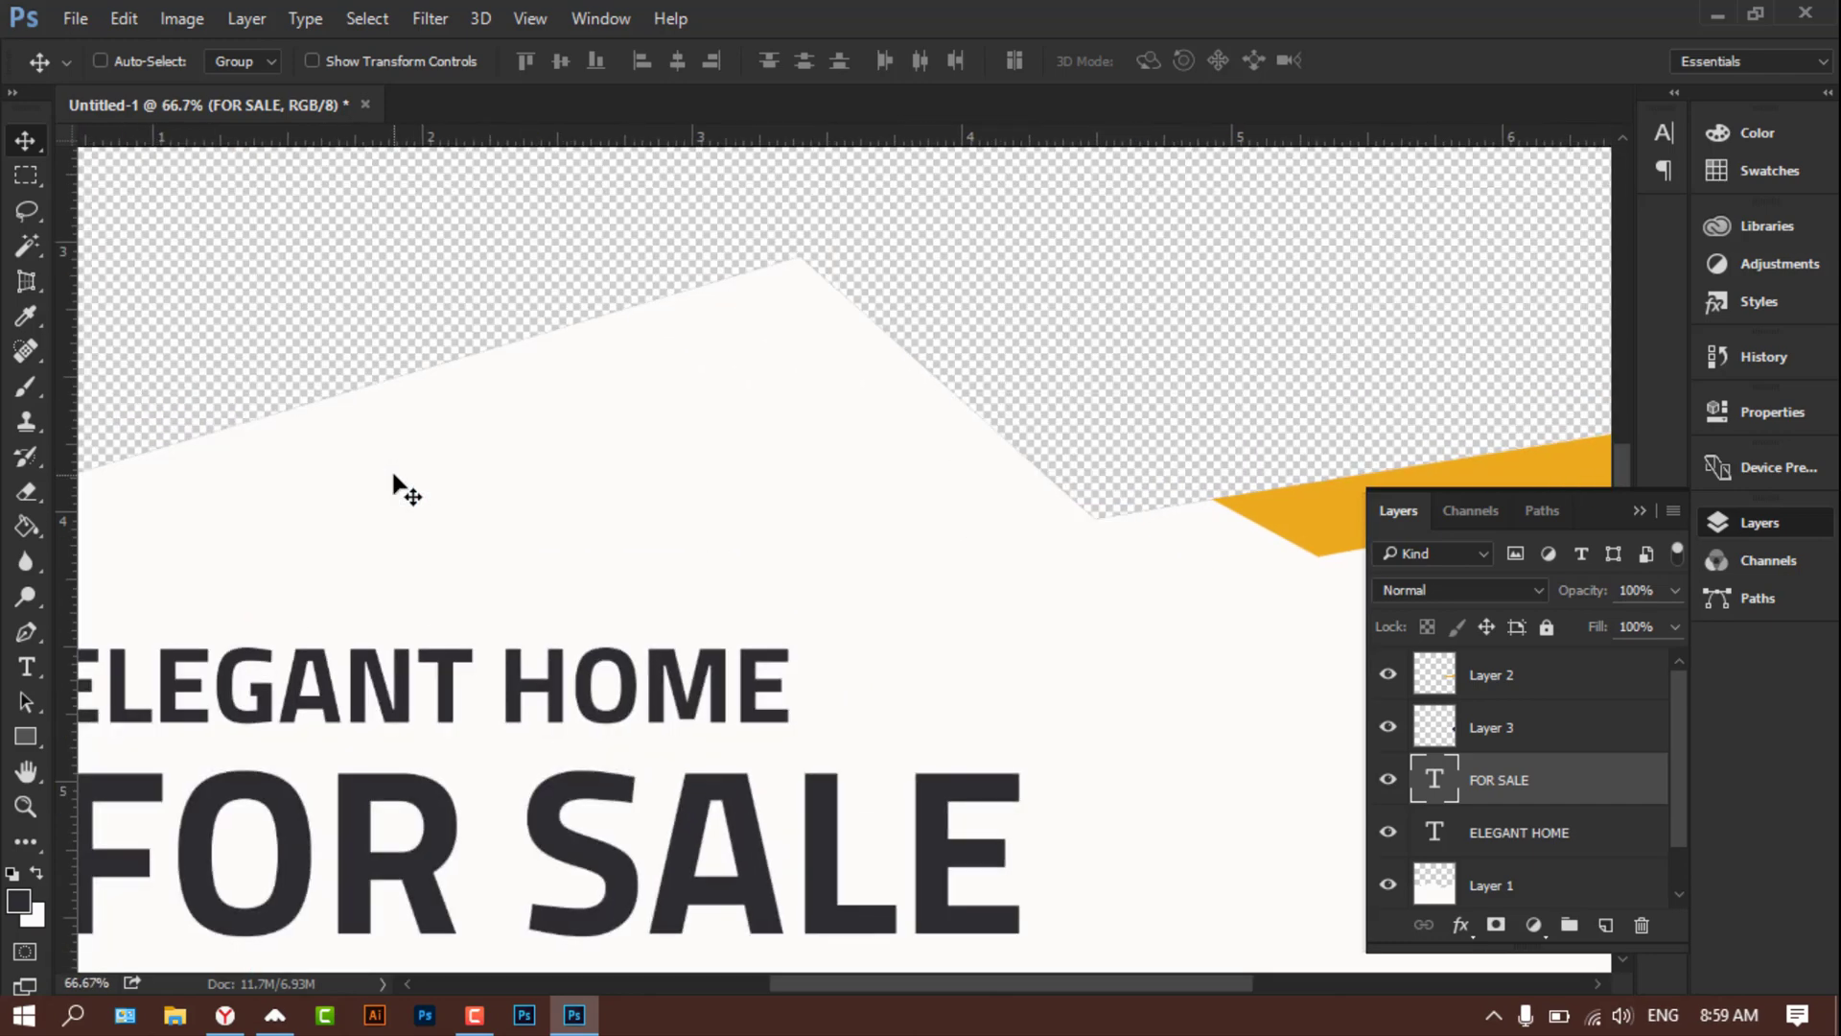
{"action": "left_click_drag", "start_coordinate": [854, 983], "coordinate": [709, 983]}
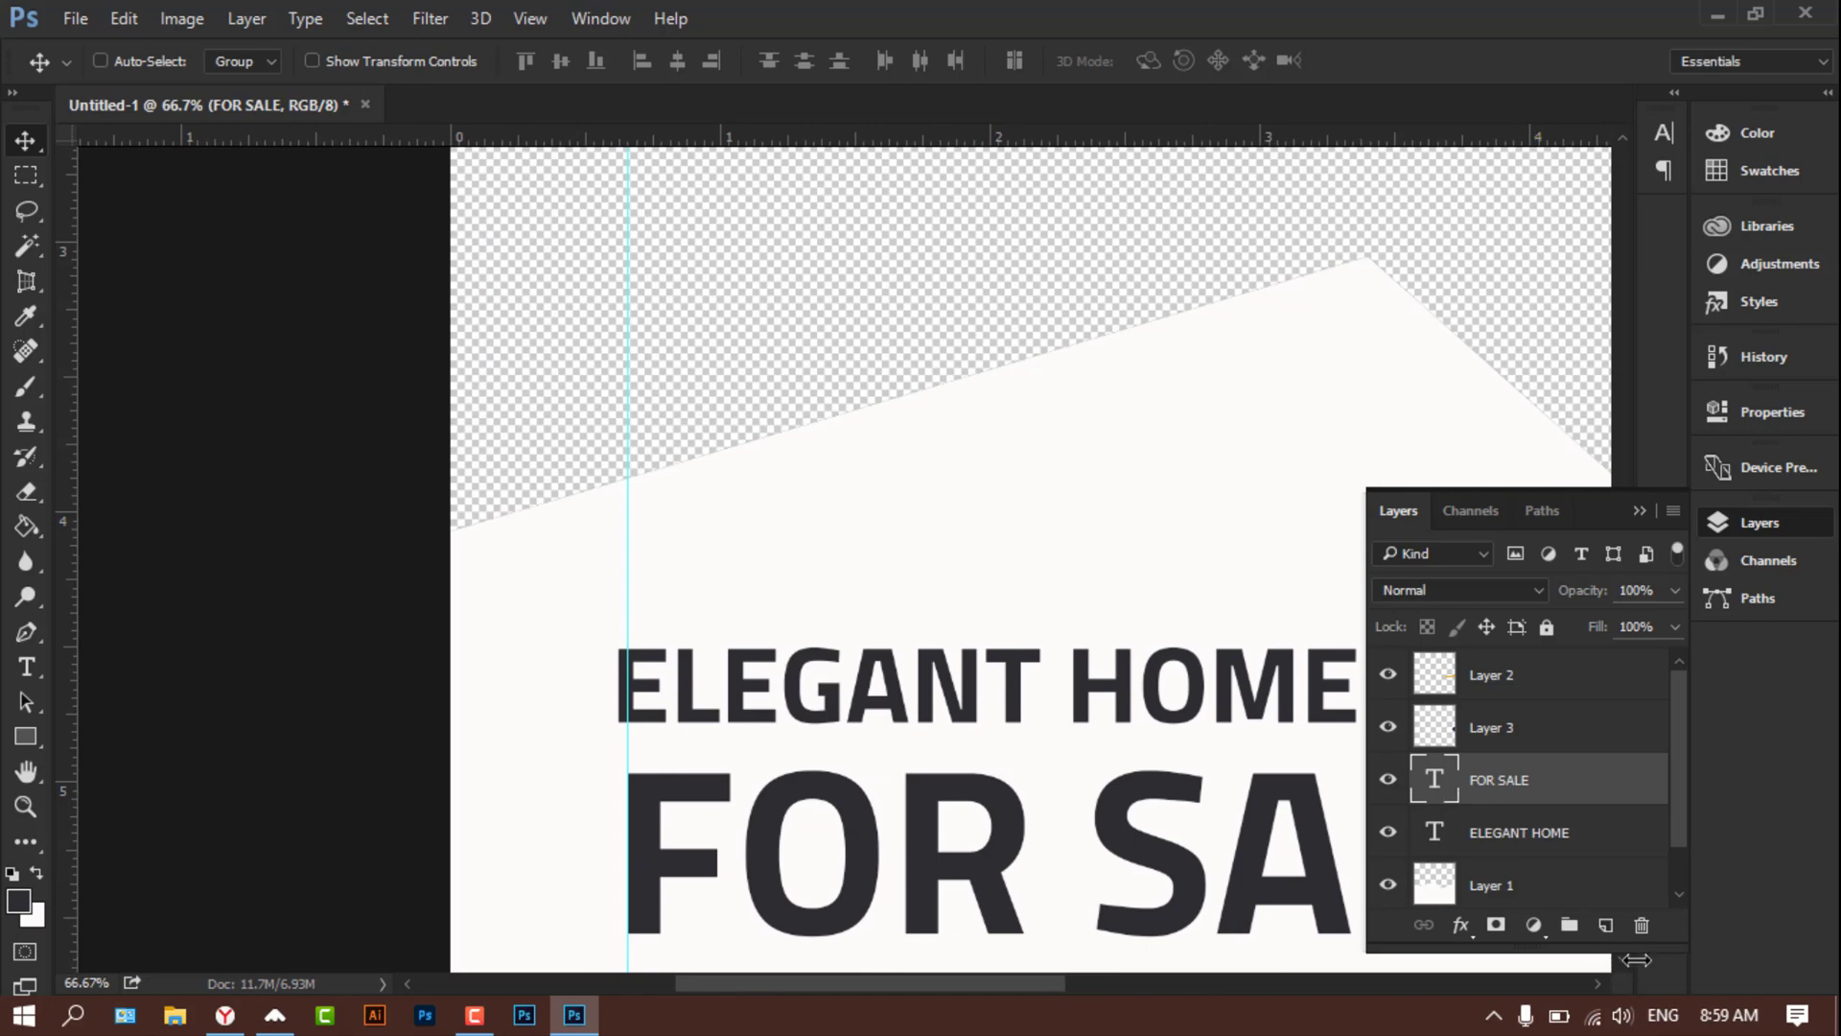
{"action": "scroll", "coordinate": [1627, 973], "scroll_direction": "down", "scroll_amount": 1}
{"action": "scroll", "coordinate": [1627, 973], "scroll_direction": "down", "scroll_amount": 1}
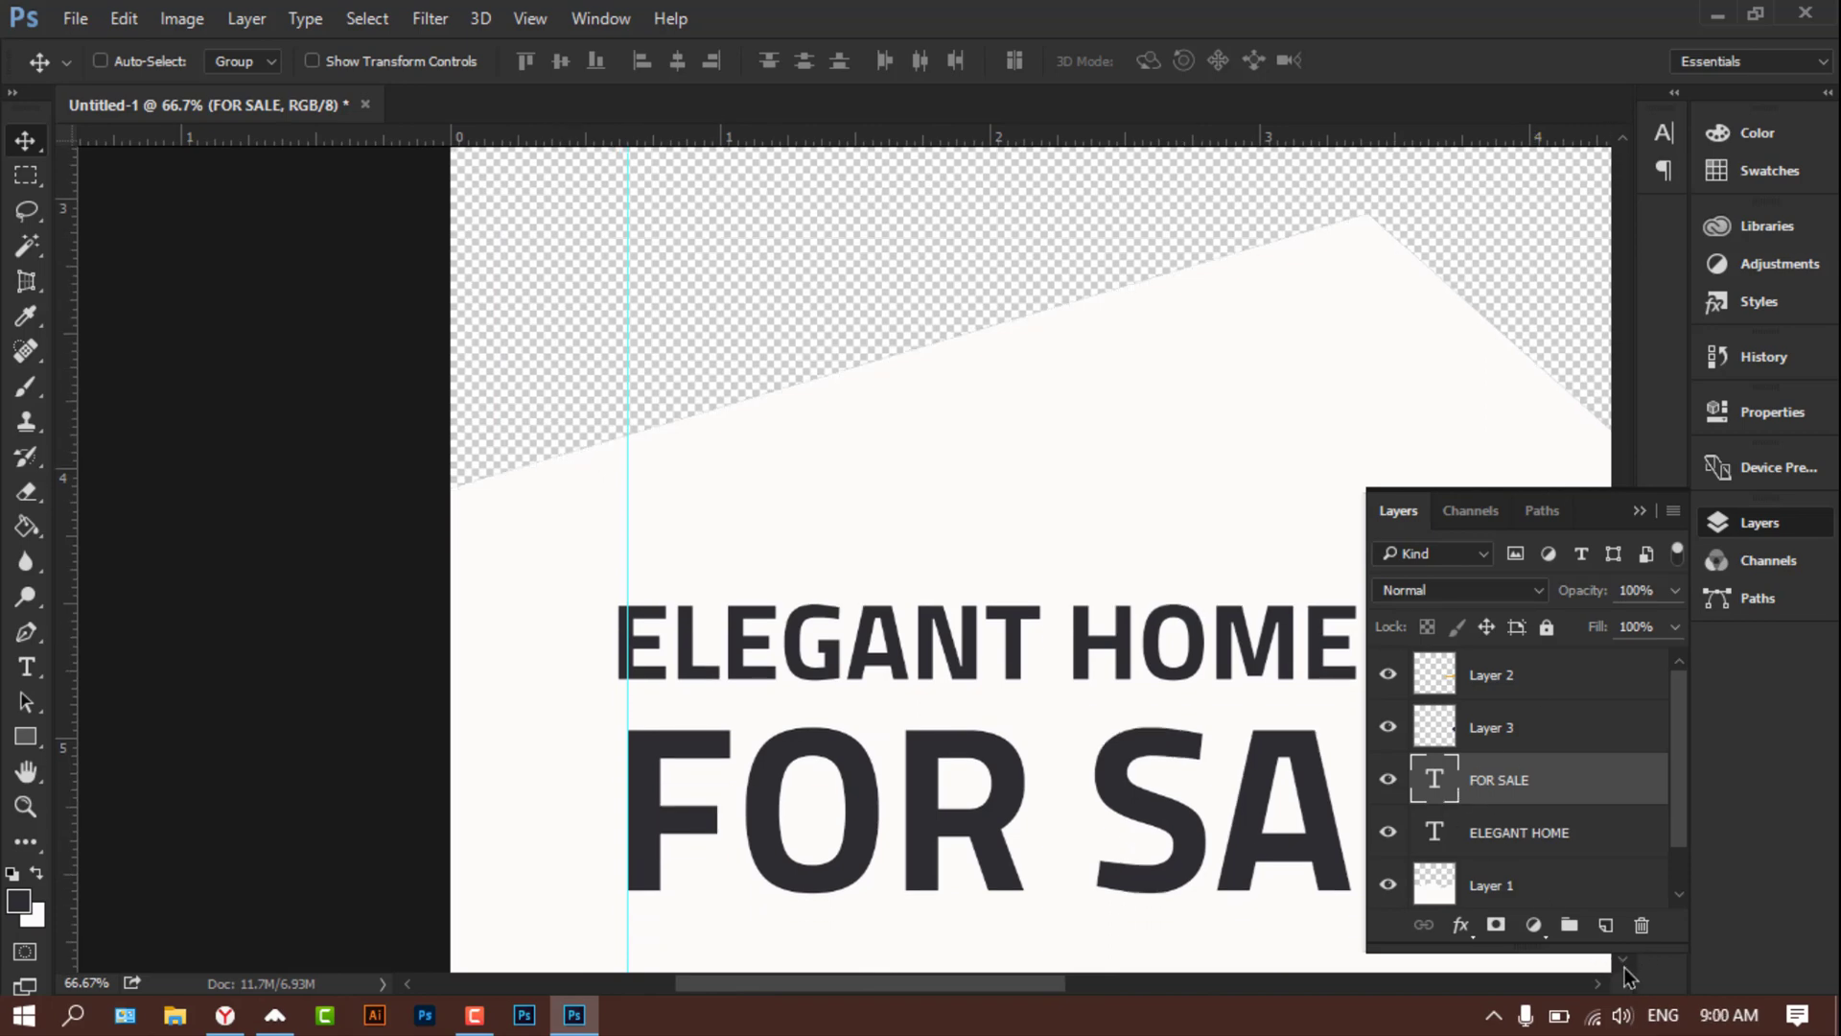
{"action": "scroll", "coordinate": [707, 567], "scroll_direction": "down", "scroll_amount": 2}
{"action": "scroll", "coordinate": [637, 532], "scroll_direction": "down", "scroll_amount": 3}
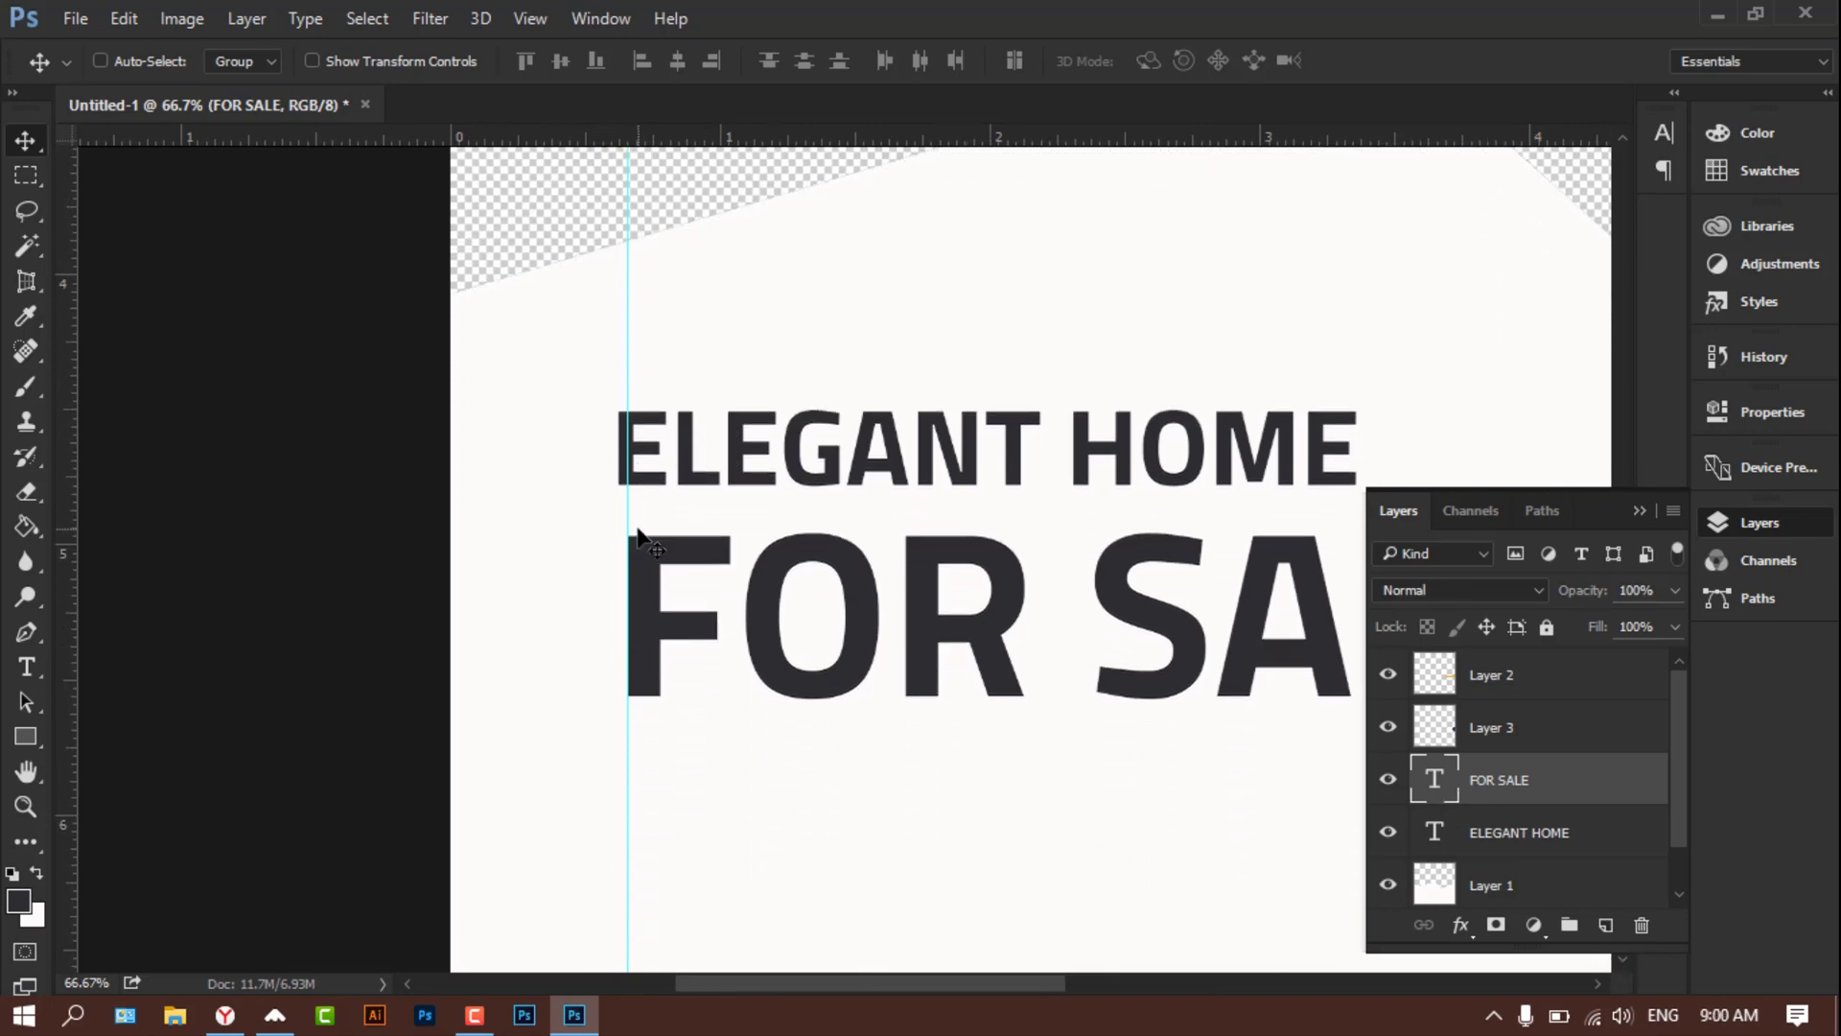
{"action": "scroll", "coordinate": [636, 526], "scroll_direction": "down", "scroll_amount": 1}
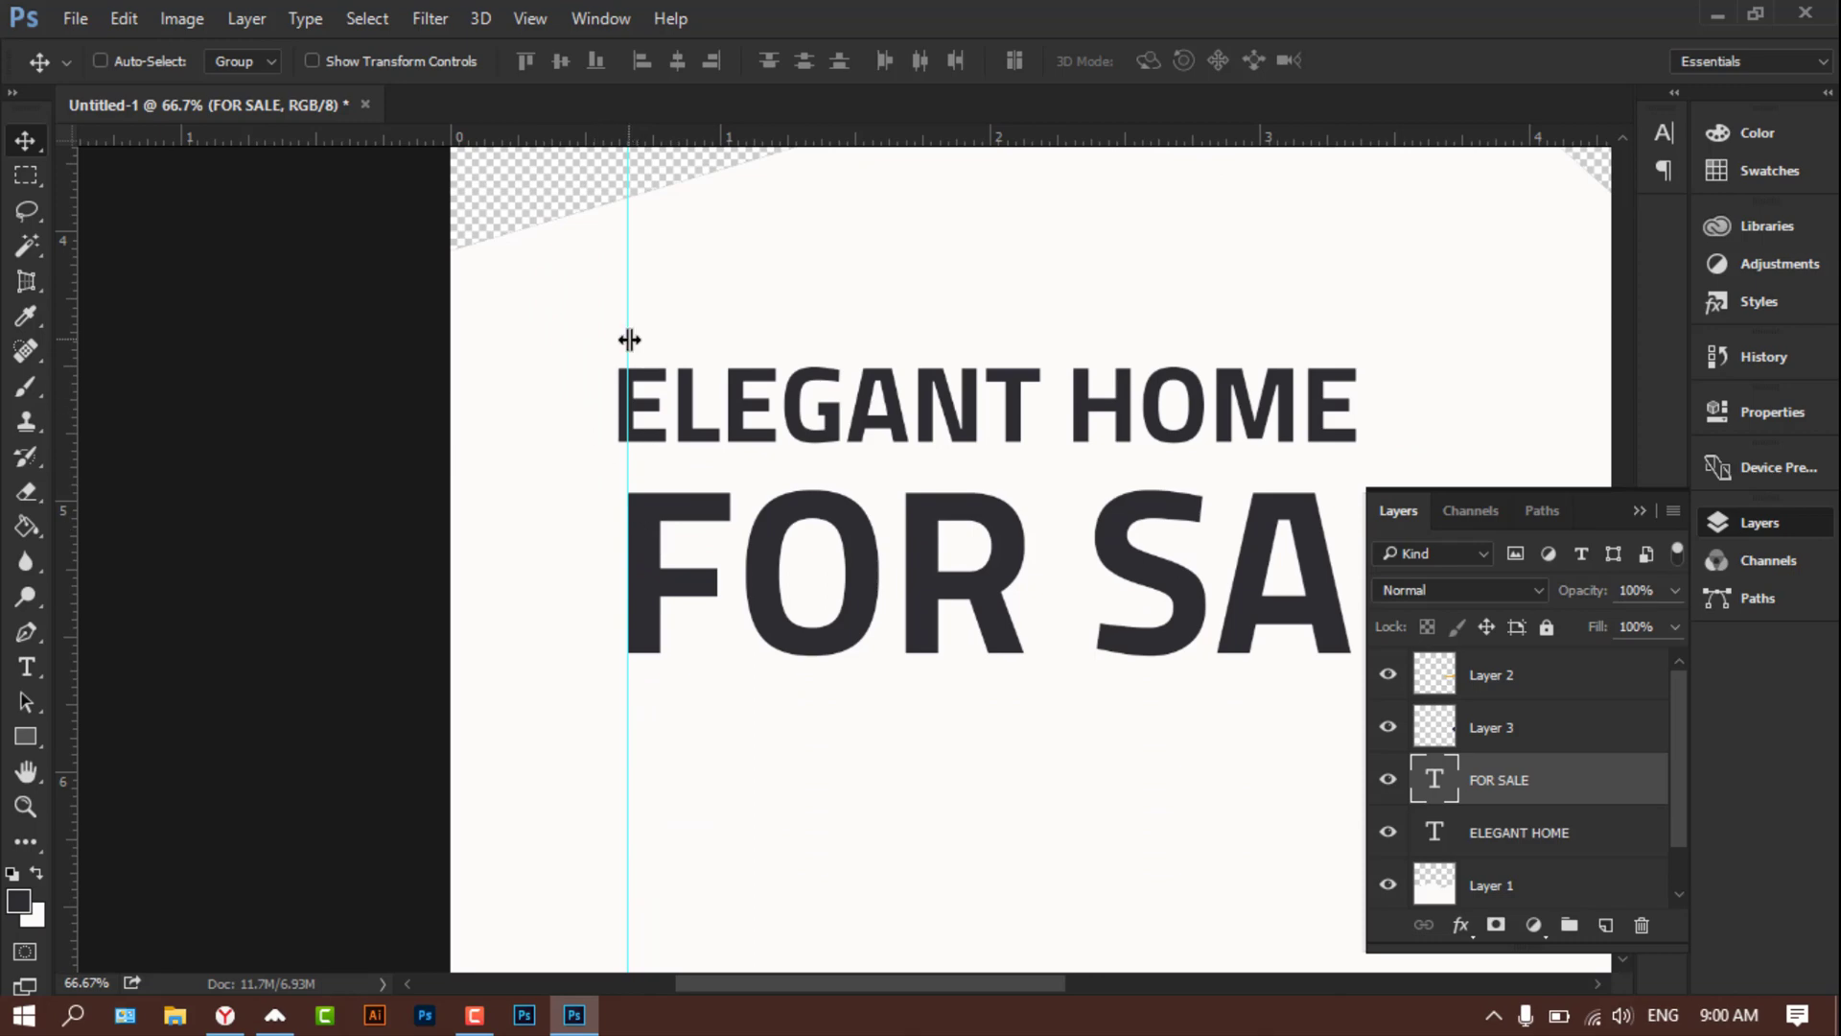
{"action": "left_click_drag", "start_coordinate": [628, 338], "coordinate": [625, 339]}
{"action": "key", "text": "ctrl+plus"}
{"action": "key", "text": "ctrl+plus"}
{"action": "key", "text": "ctrl+plus"}
{"action": "key", "text": "ctrl+minus"}
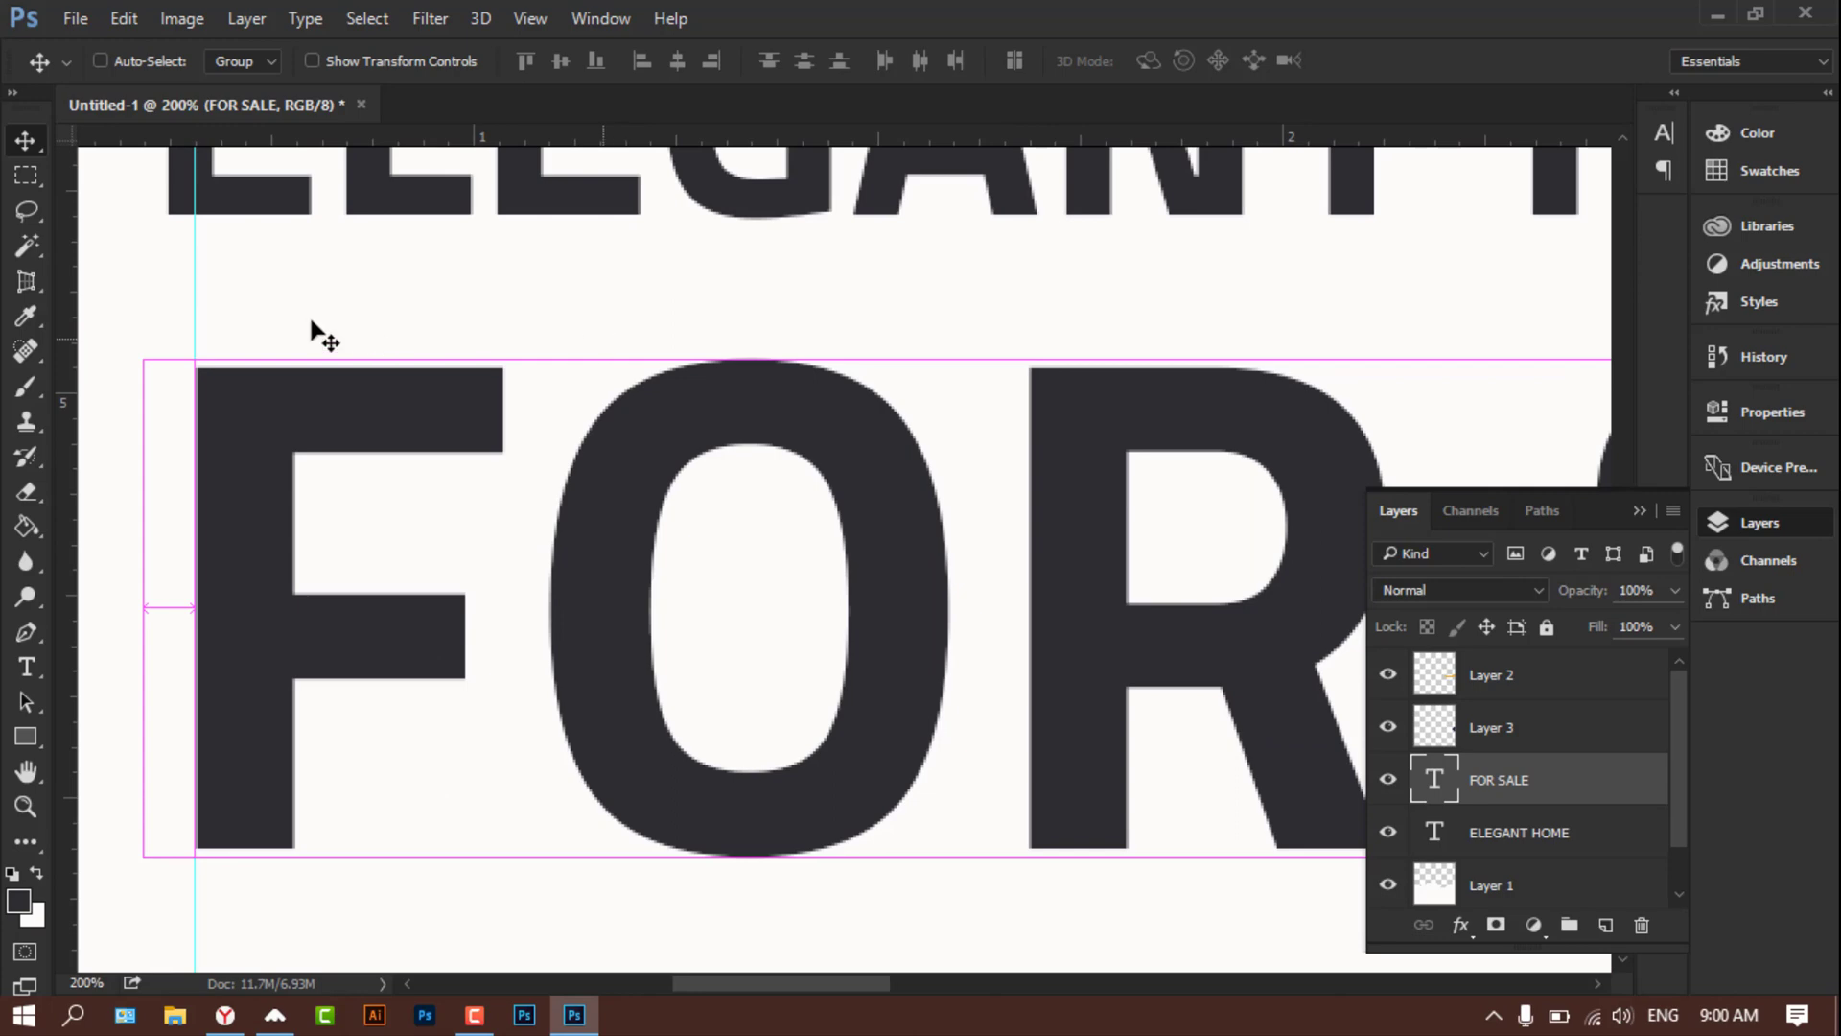
{"action": "left_click_drag", "start_coordinate": [194, 260], "coordinate": [168, 262]}
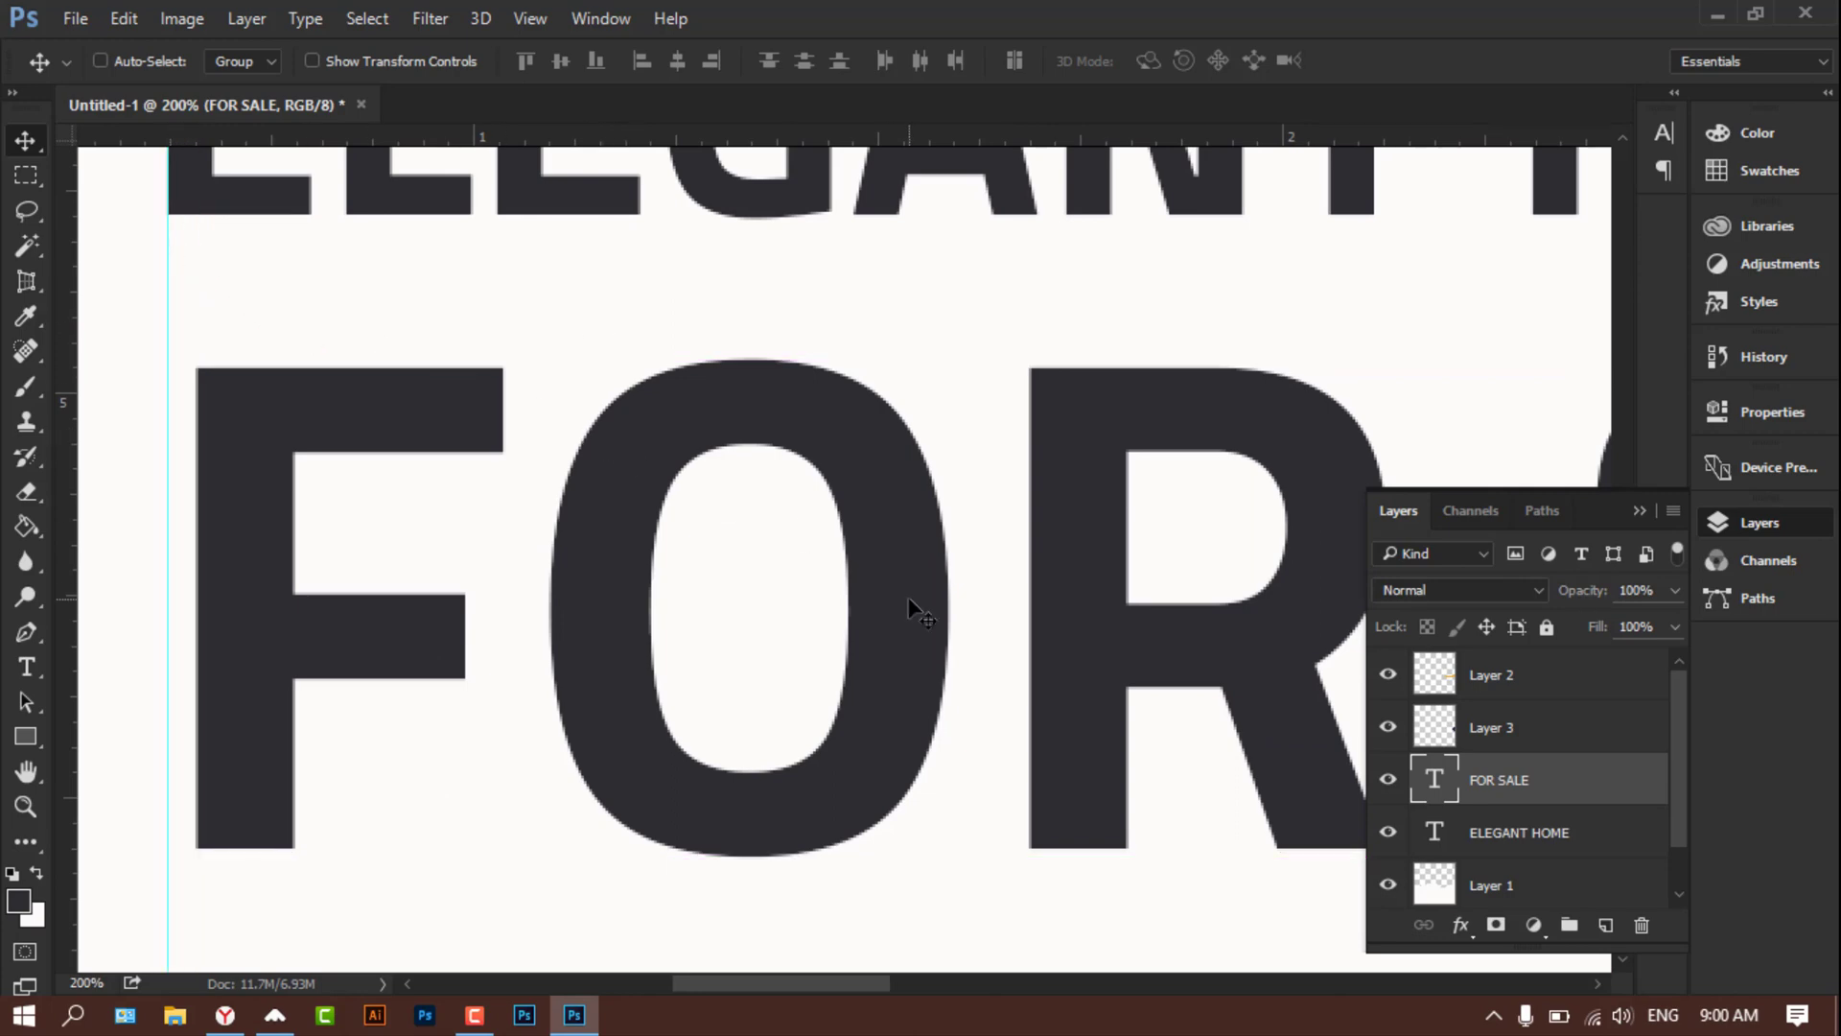
Step: Nudge FOR SALE left onto the guide and zoom out to the whole flyer
{"action": "key", "text": "Left"}
{"action": "key", "text": "Left"}
{"action": "key", "text": "Left"}
{"action": "key", "text": "Left"}
{"action": "key", "text": "Left"}
{"action": "key", "text": "Left"}
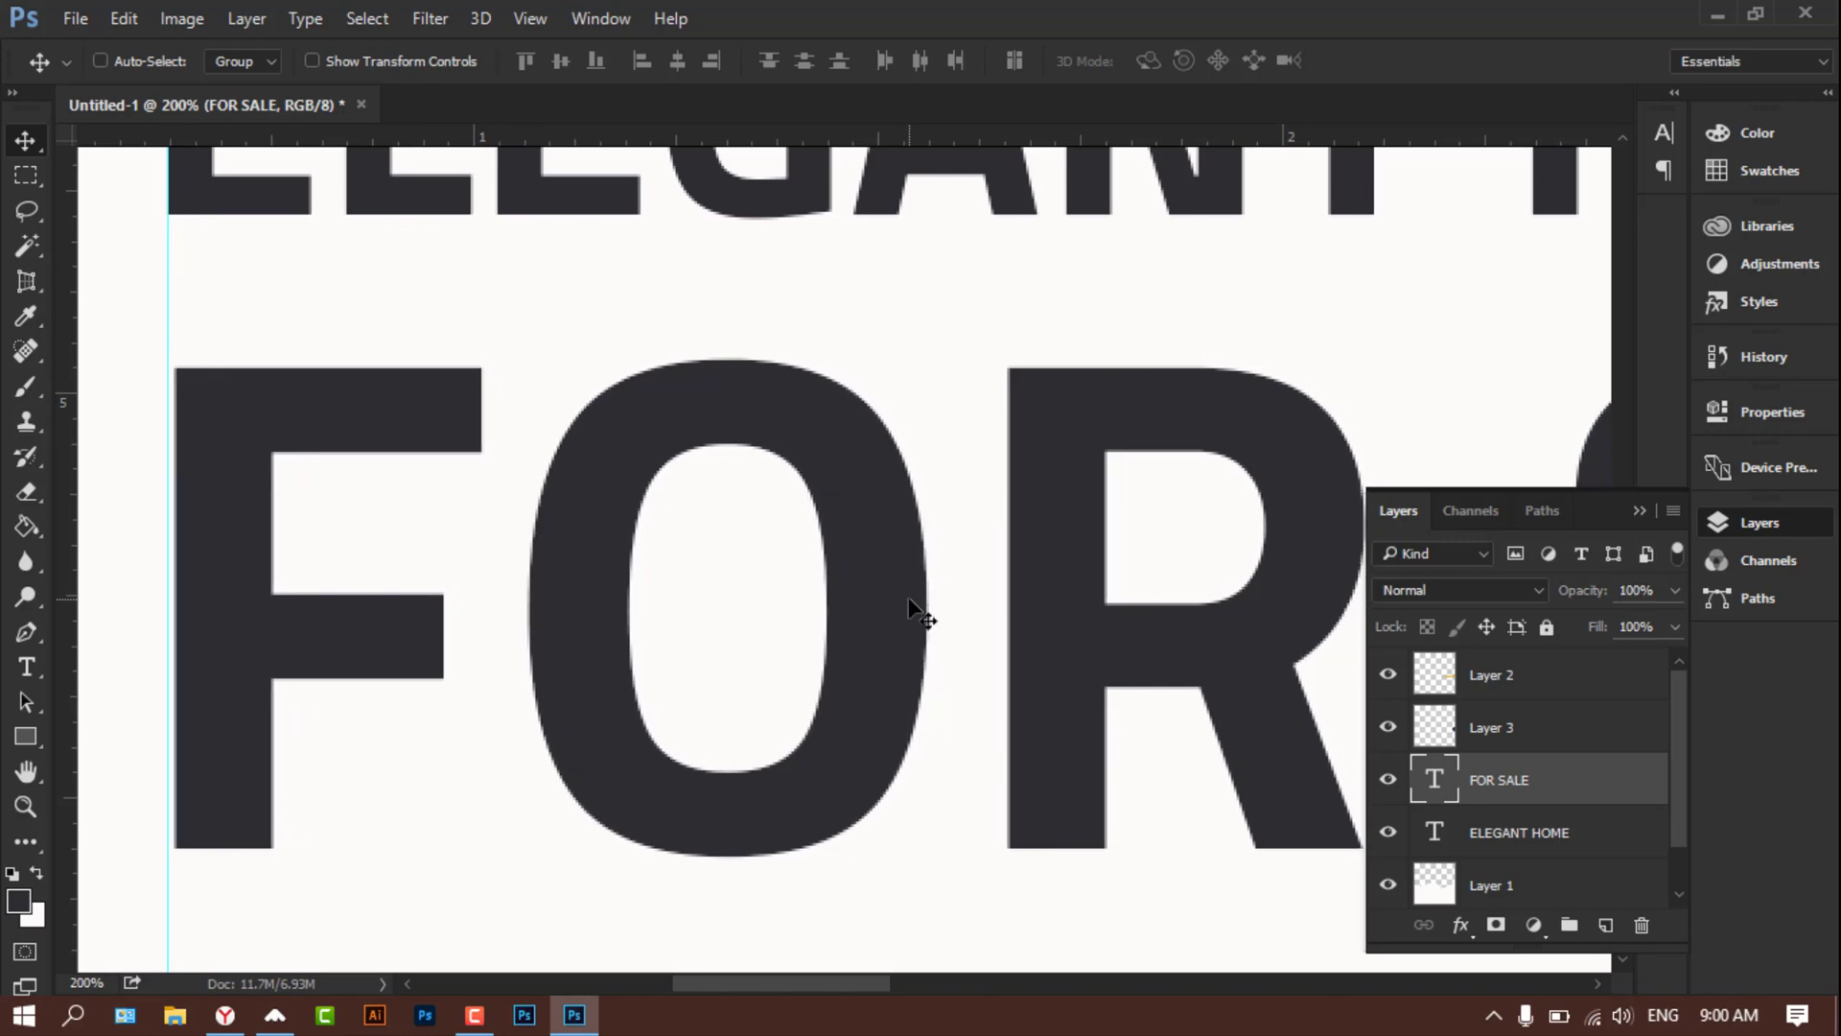
{"action": "key", "text": "Left"}
{"action": "key", "text": "Left"}
{"action": "key", "text": "Left"}
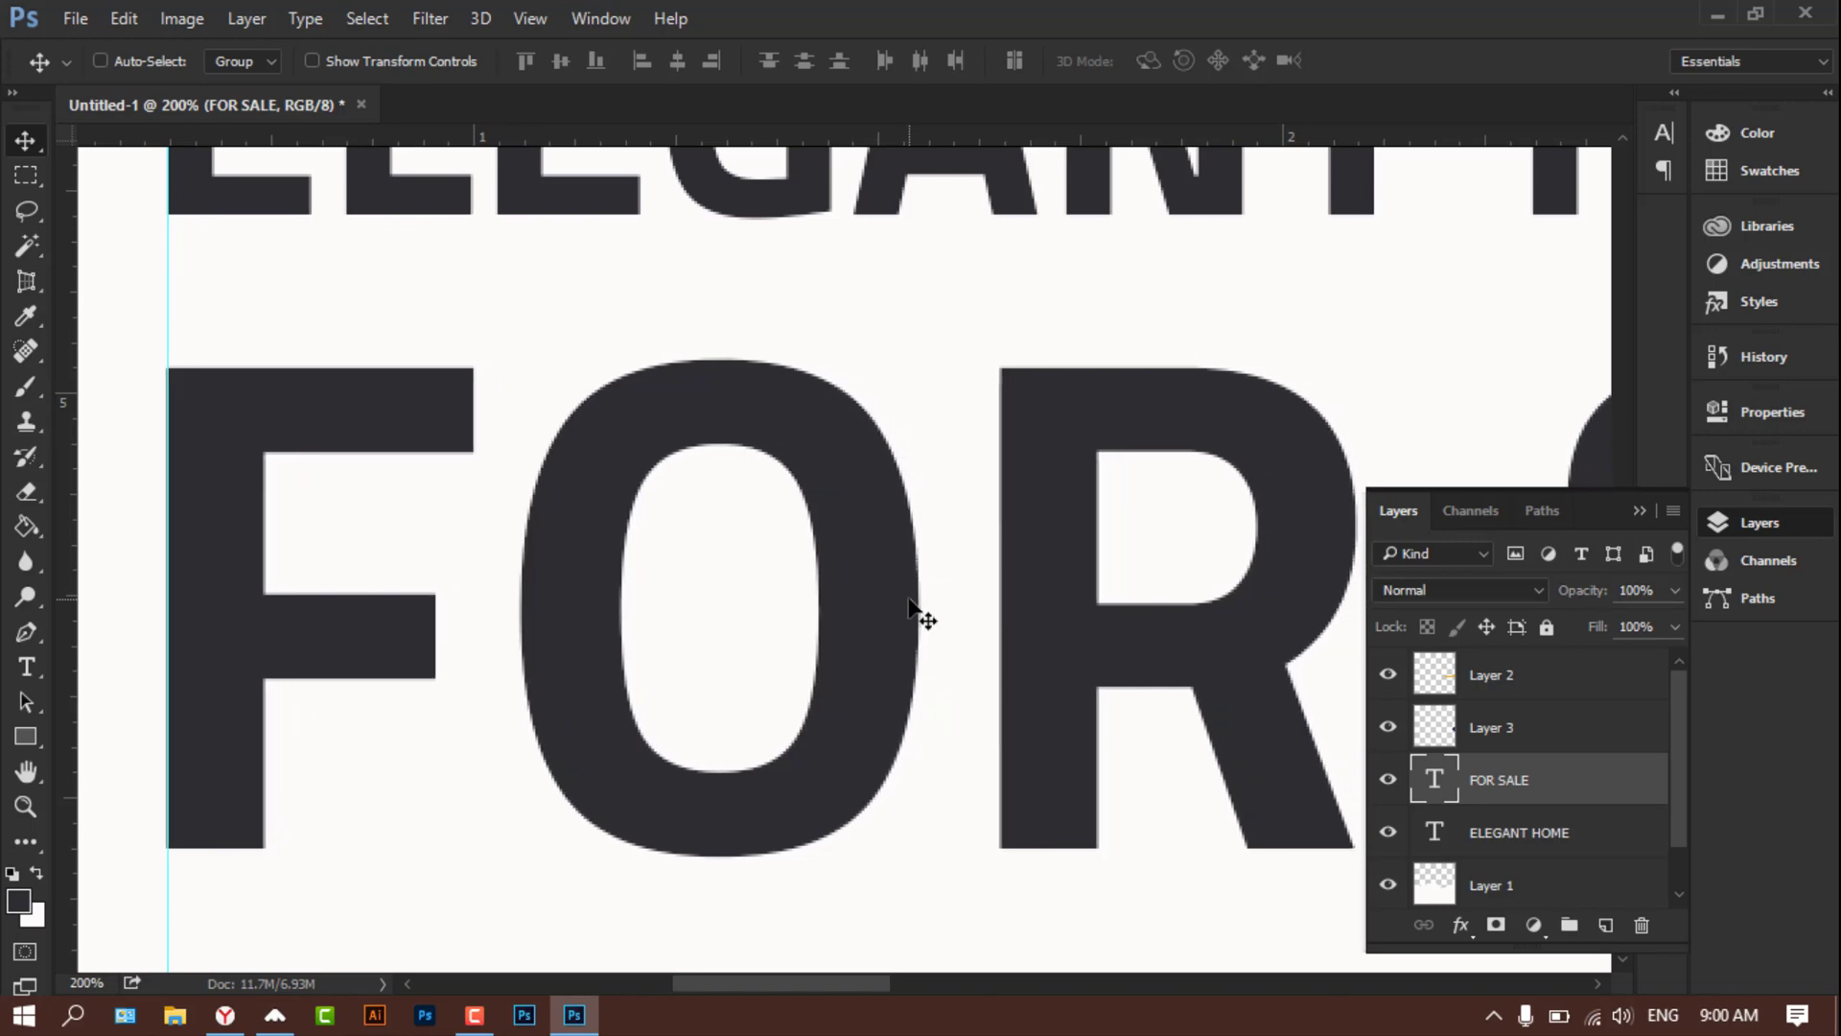
{"action": "key", "text": "ctrl+minus"}
{"action": "key", "text": "ctrl+minus"}
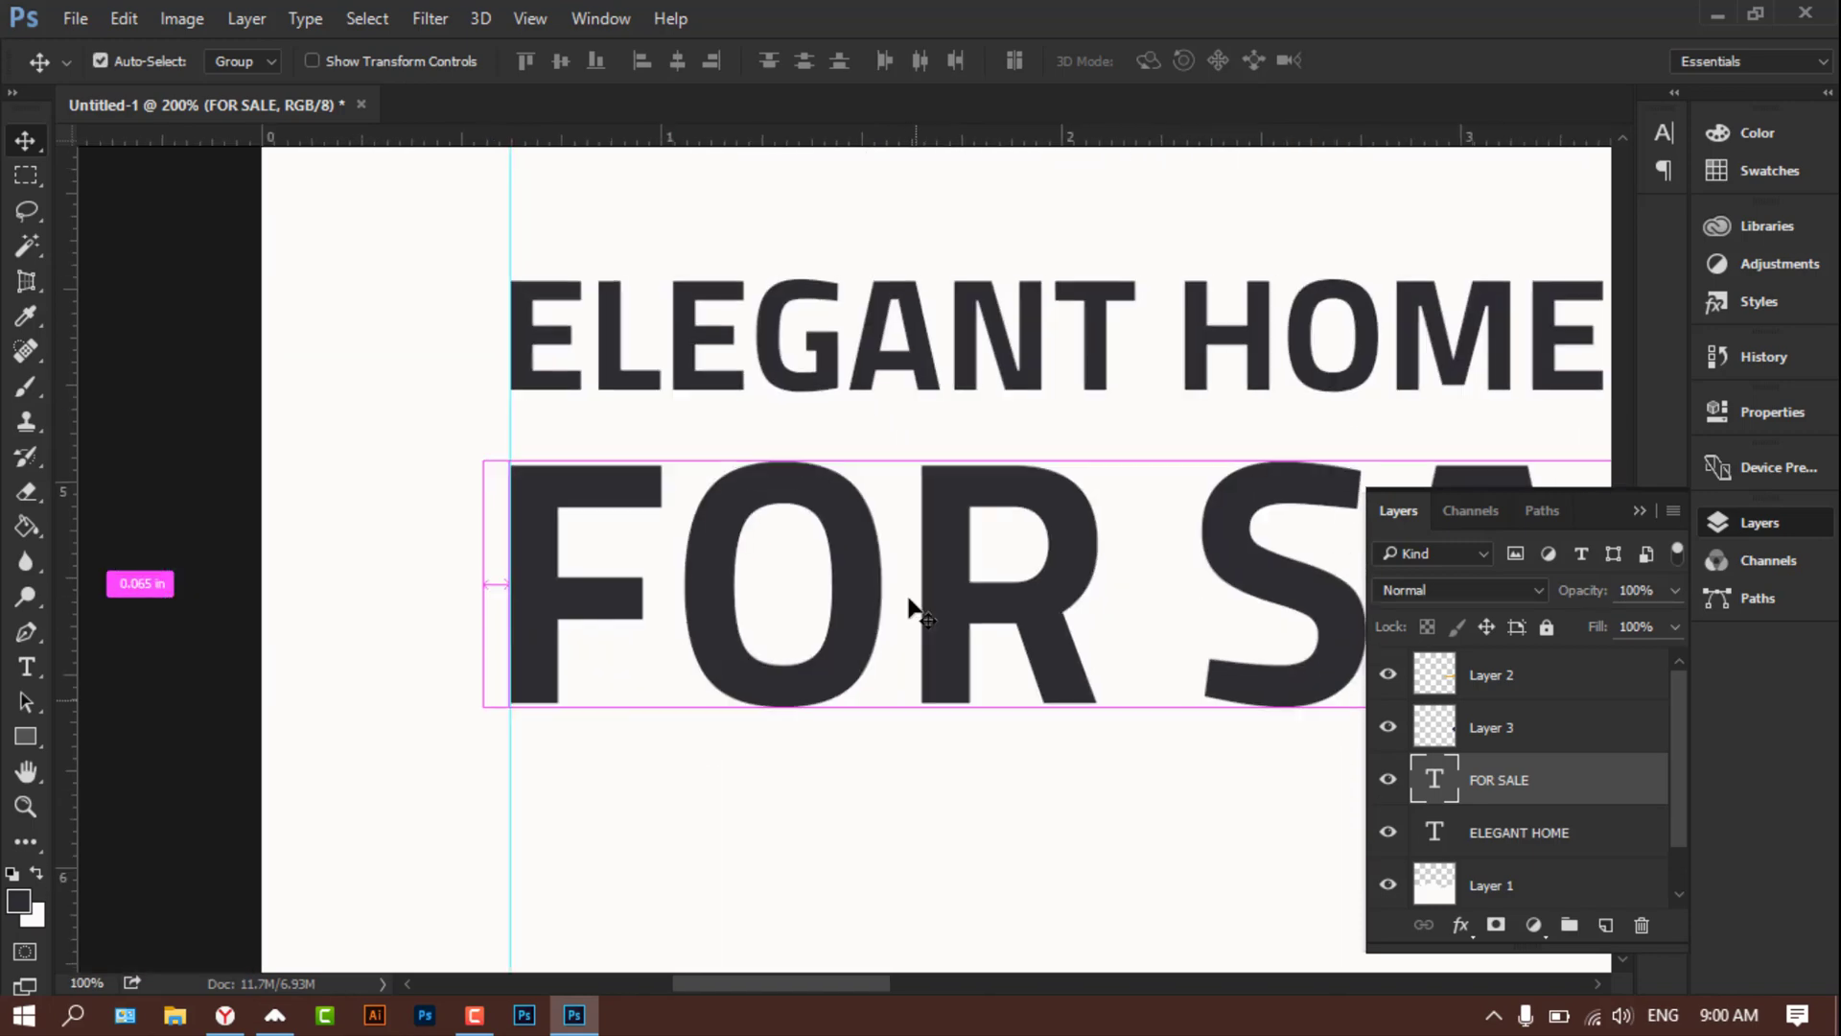
{"action": "key", "text": "ctrl+minus"}
{"action": "key", "text": "ctrl+minus"}
{"action": "key", "text": "ctrl+minus"}
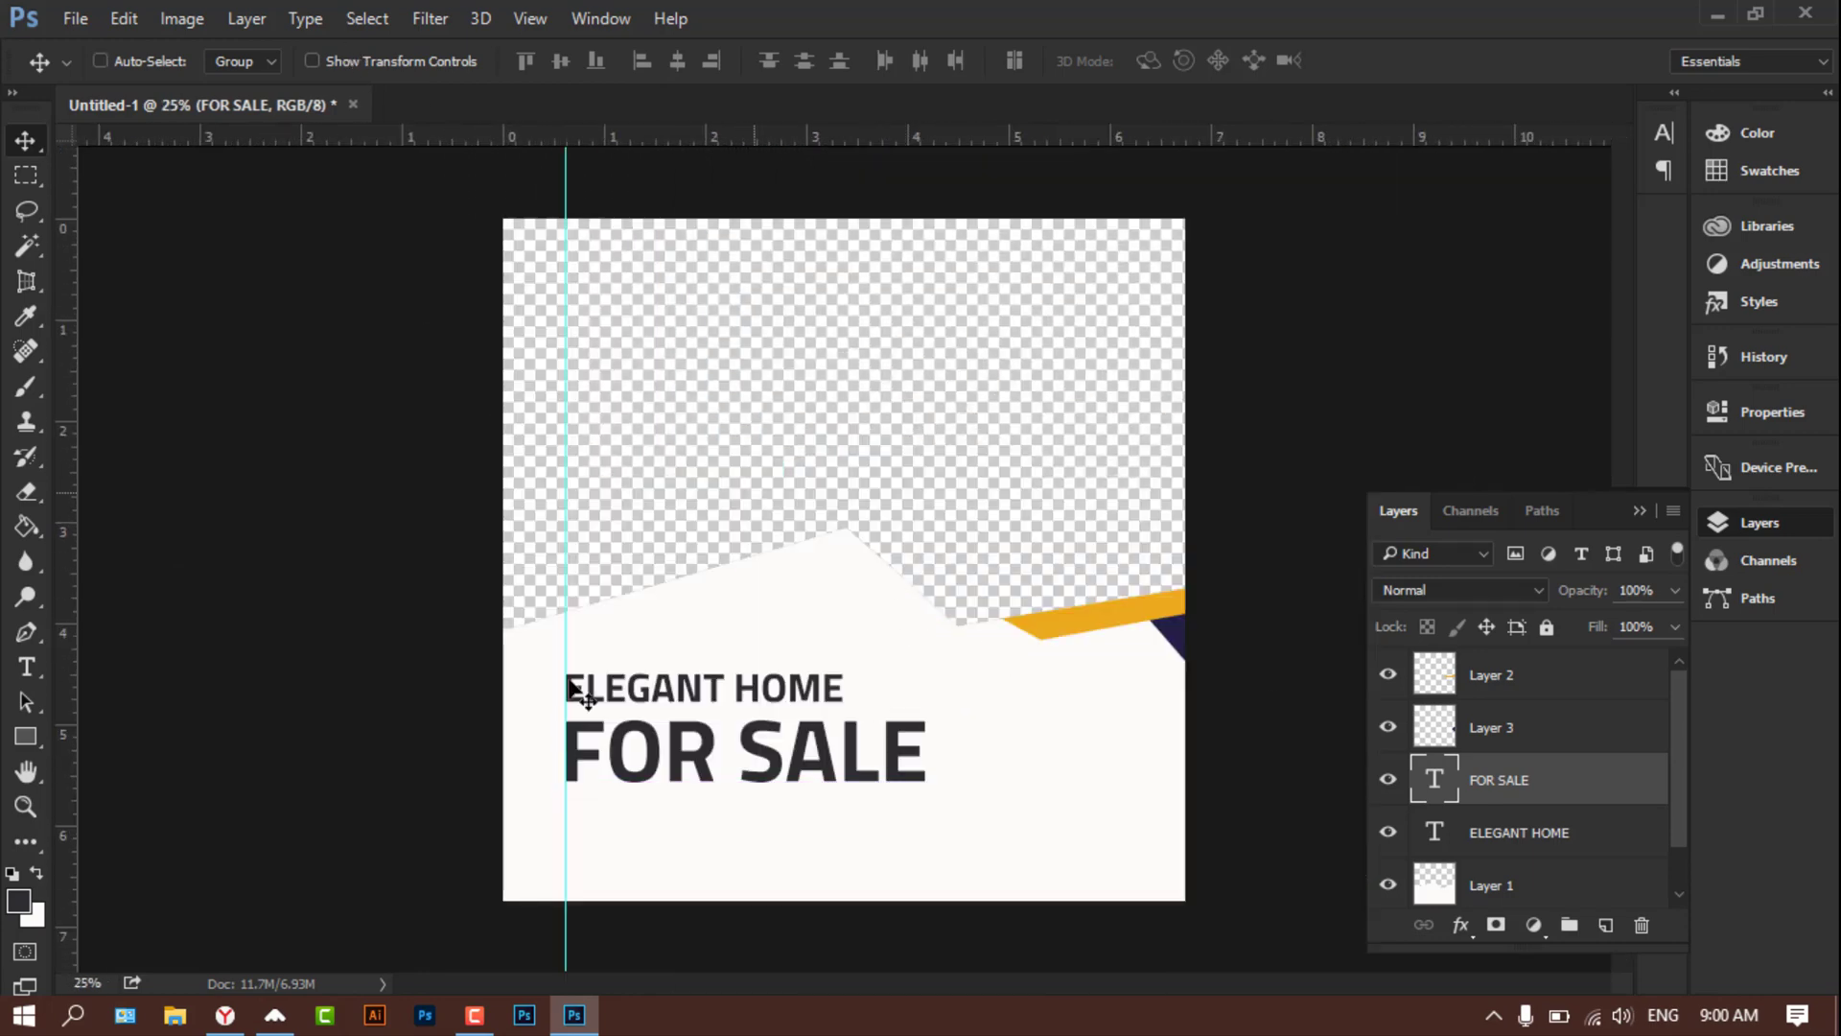
Step: Sample the orange band's colour as the foreground colour
{"action": "left_click", "coordinate": [16, 906]}
{"action": "left_click", "coordinate": [1085, 613]}
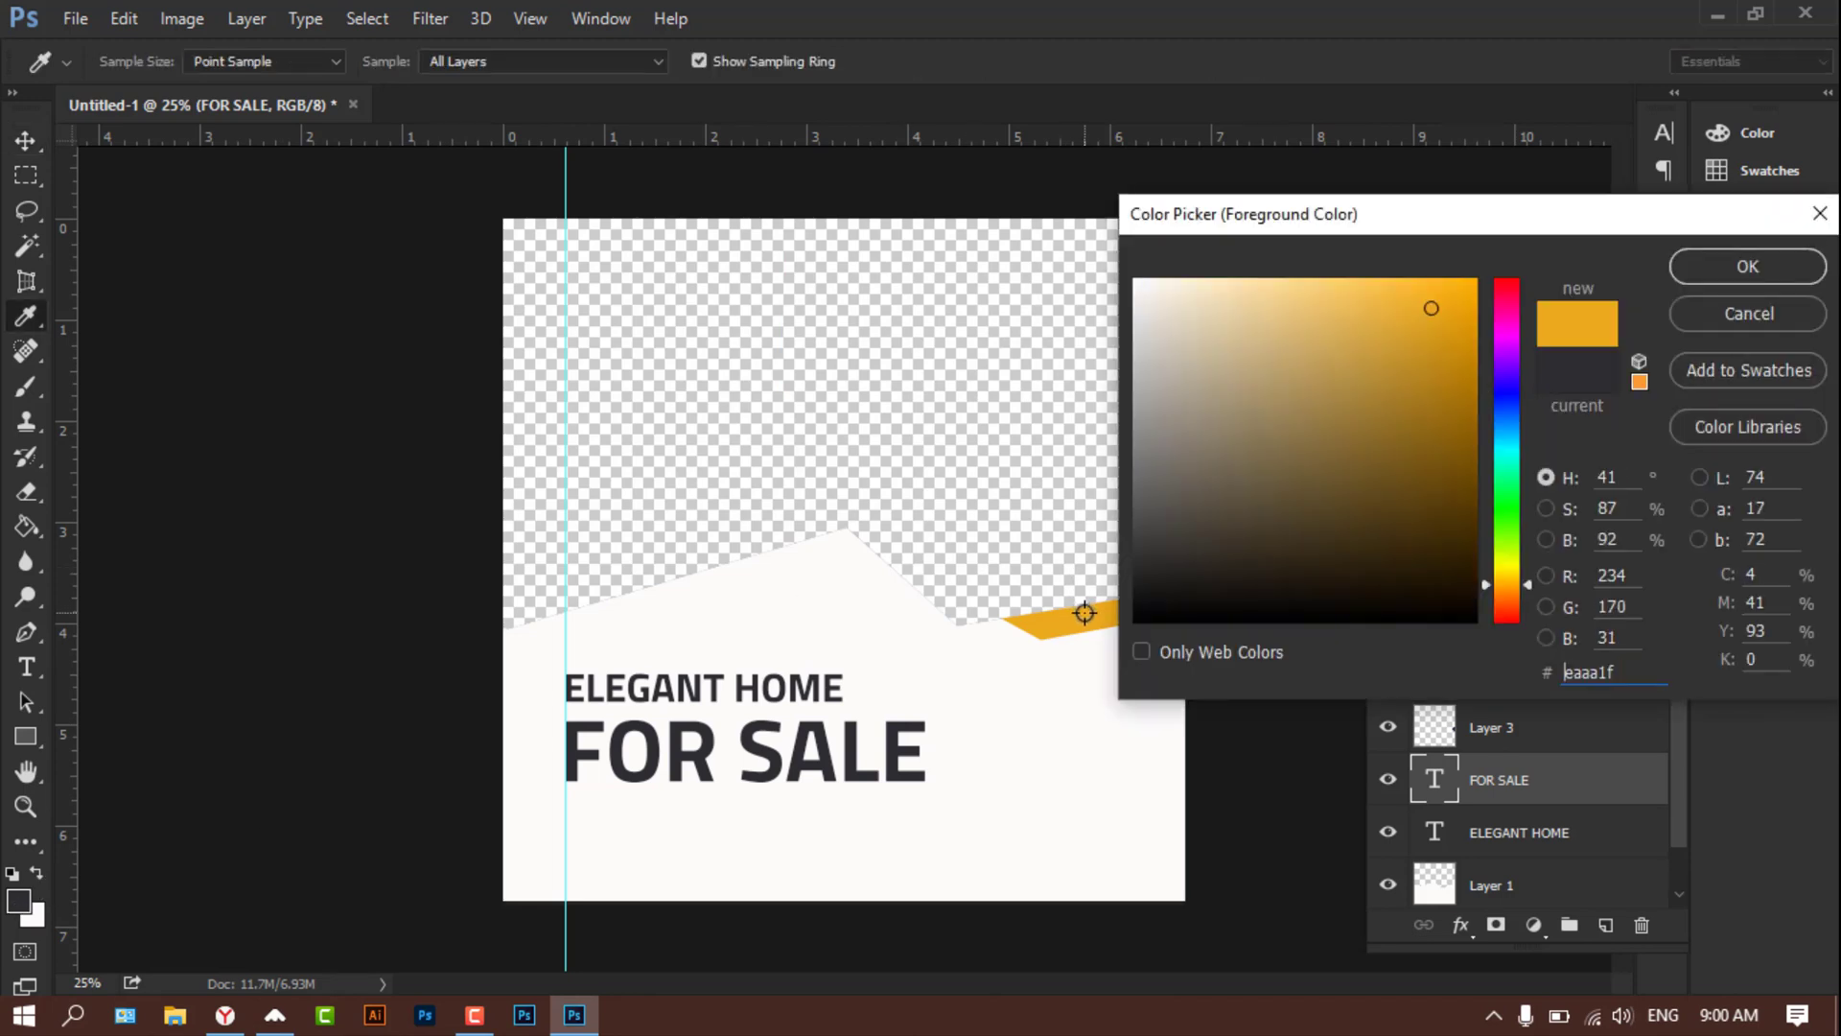
{"action": "left_click", "coordinate": [1746, 268]}
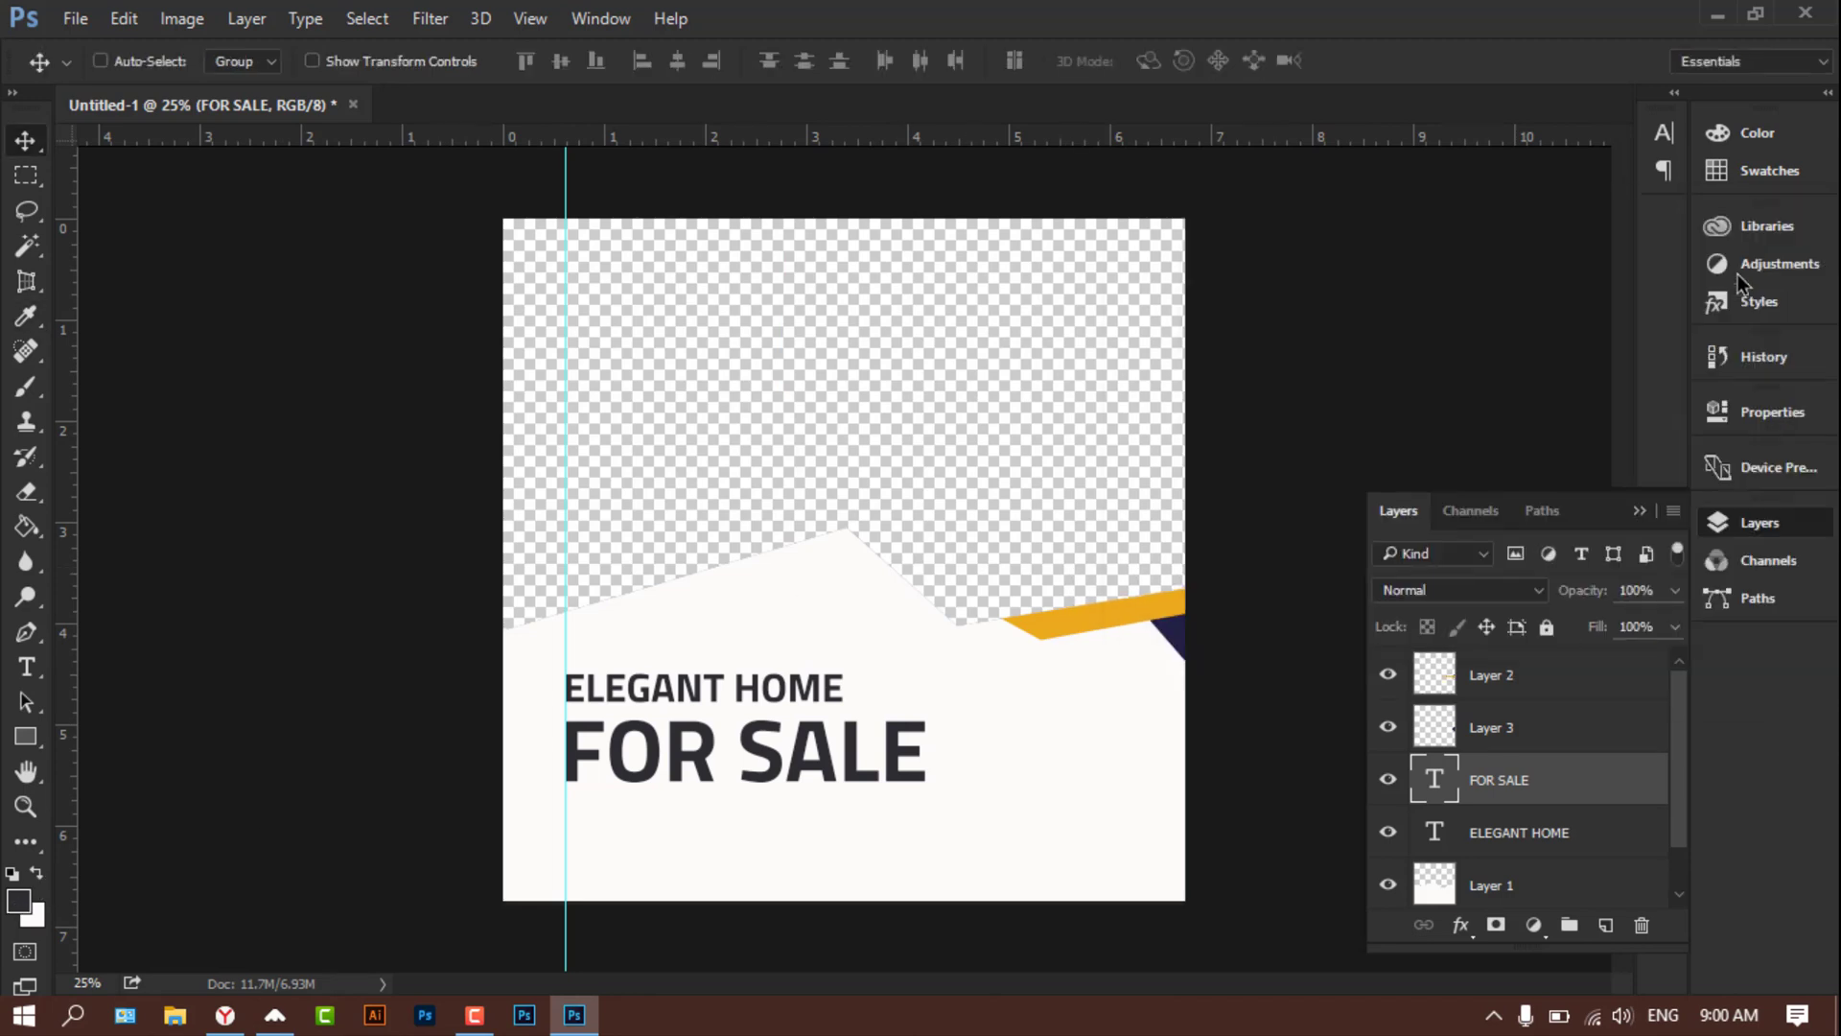
Step: Fill the FOR SALE text with the sampled orange
{"action": "left_click", "coordinate": [26, 667]}
{"action": "triple_click", "coordinate": [640, 754]}
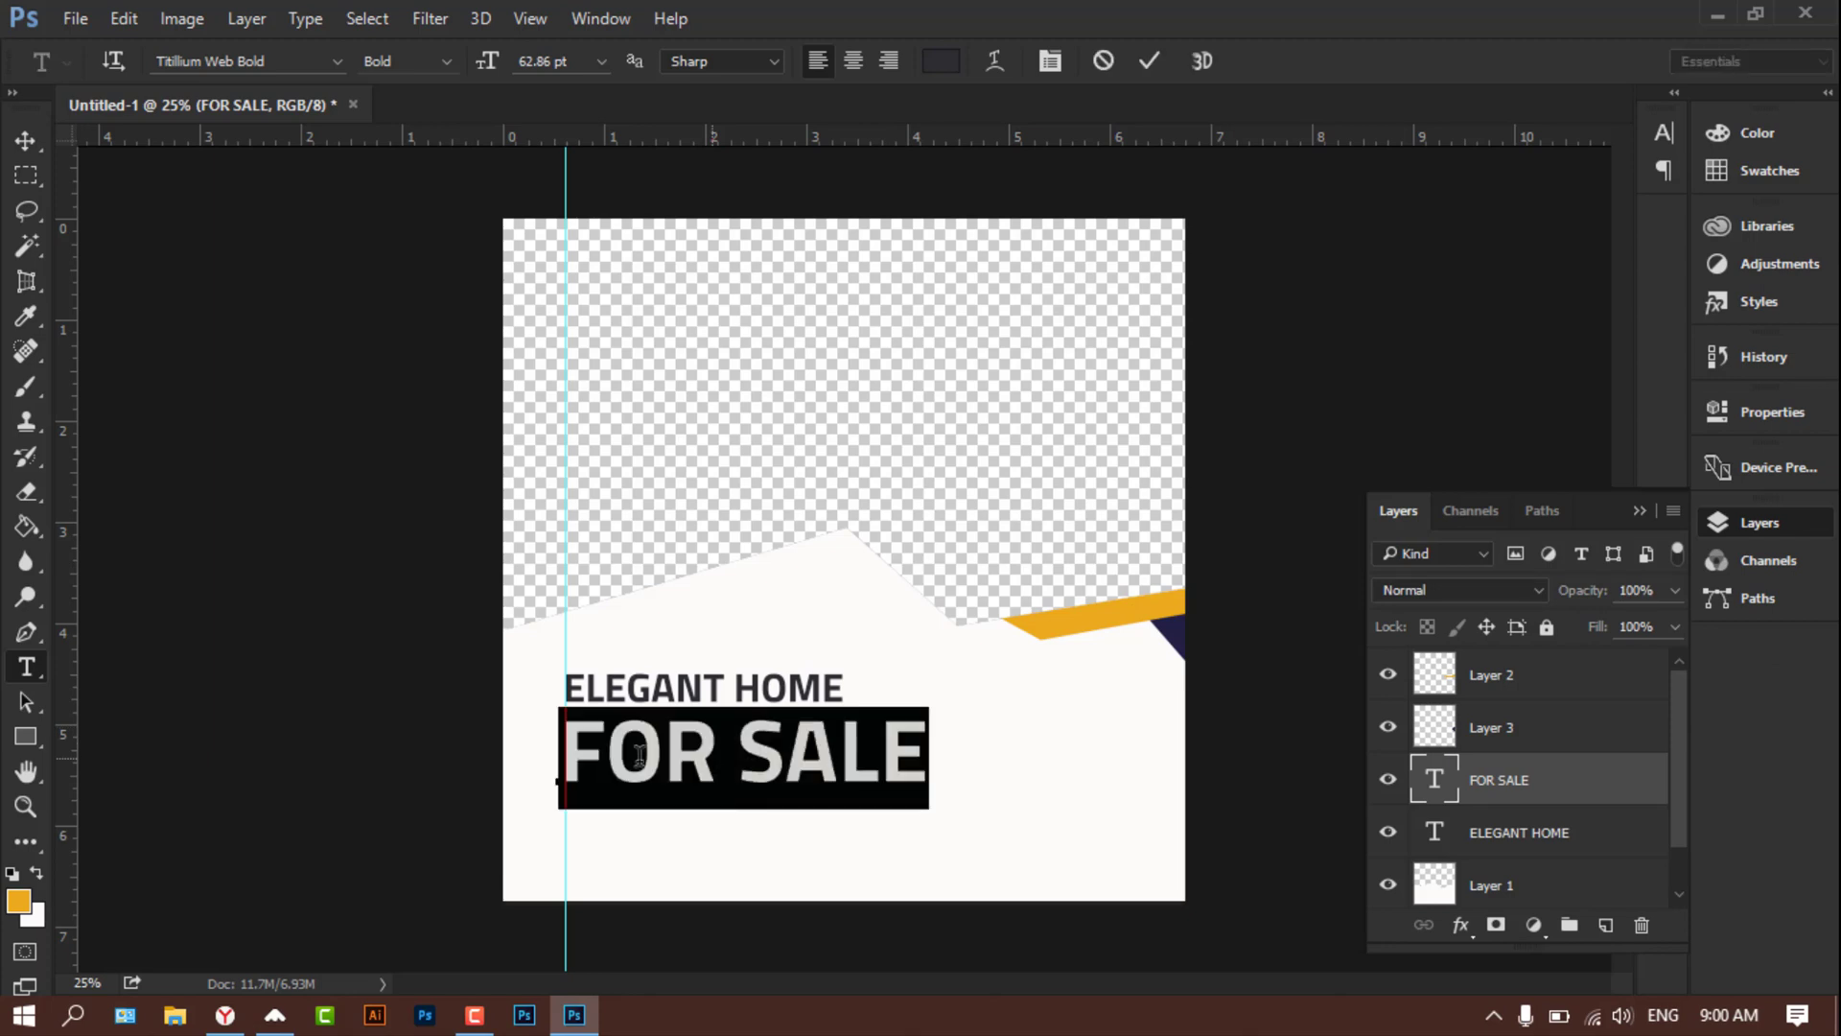
{"action": "left_click", "coordinate": [15, 903]}
{"action": "key", "text": "Return"}
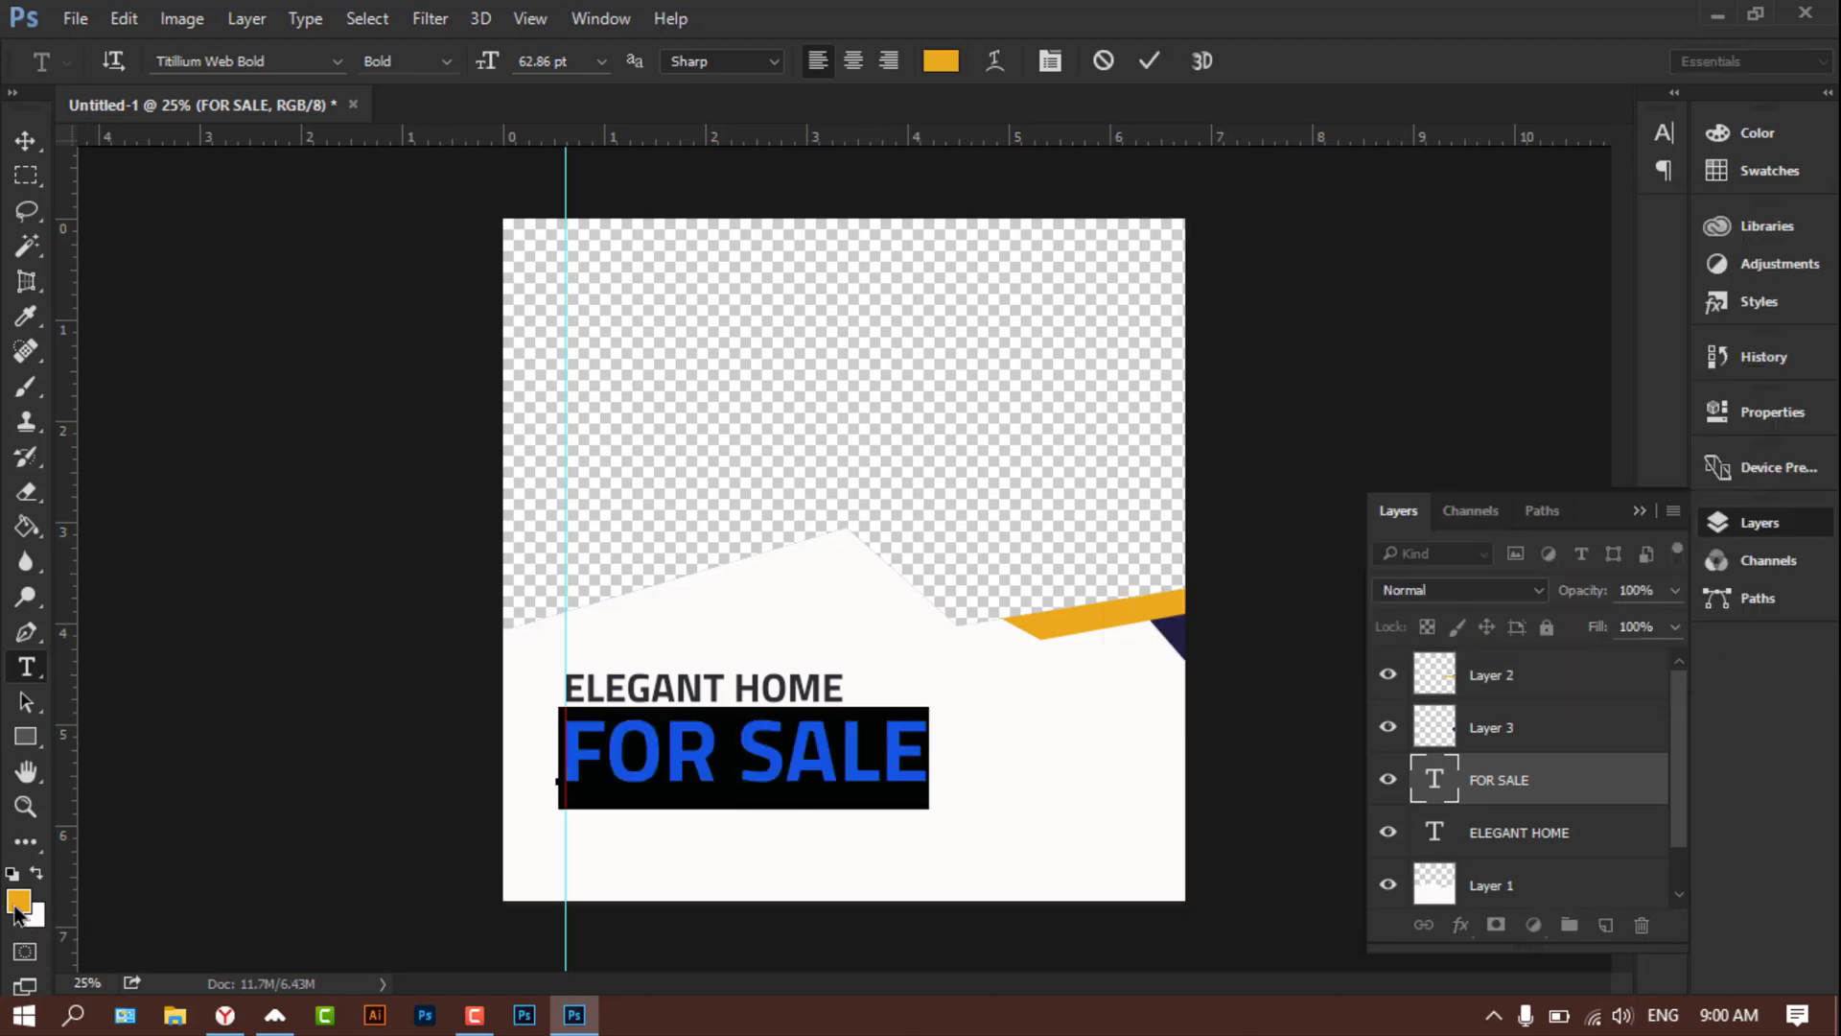
{"action": "left_click", "coordinate": [25, 144]}
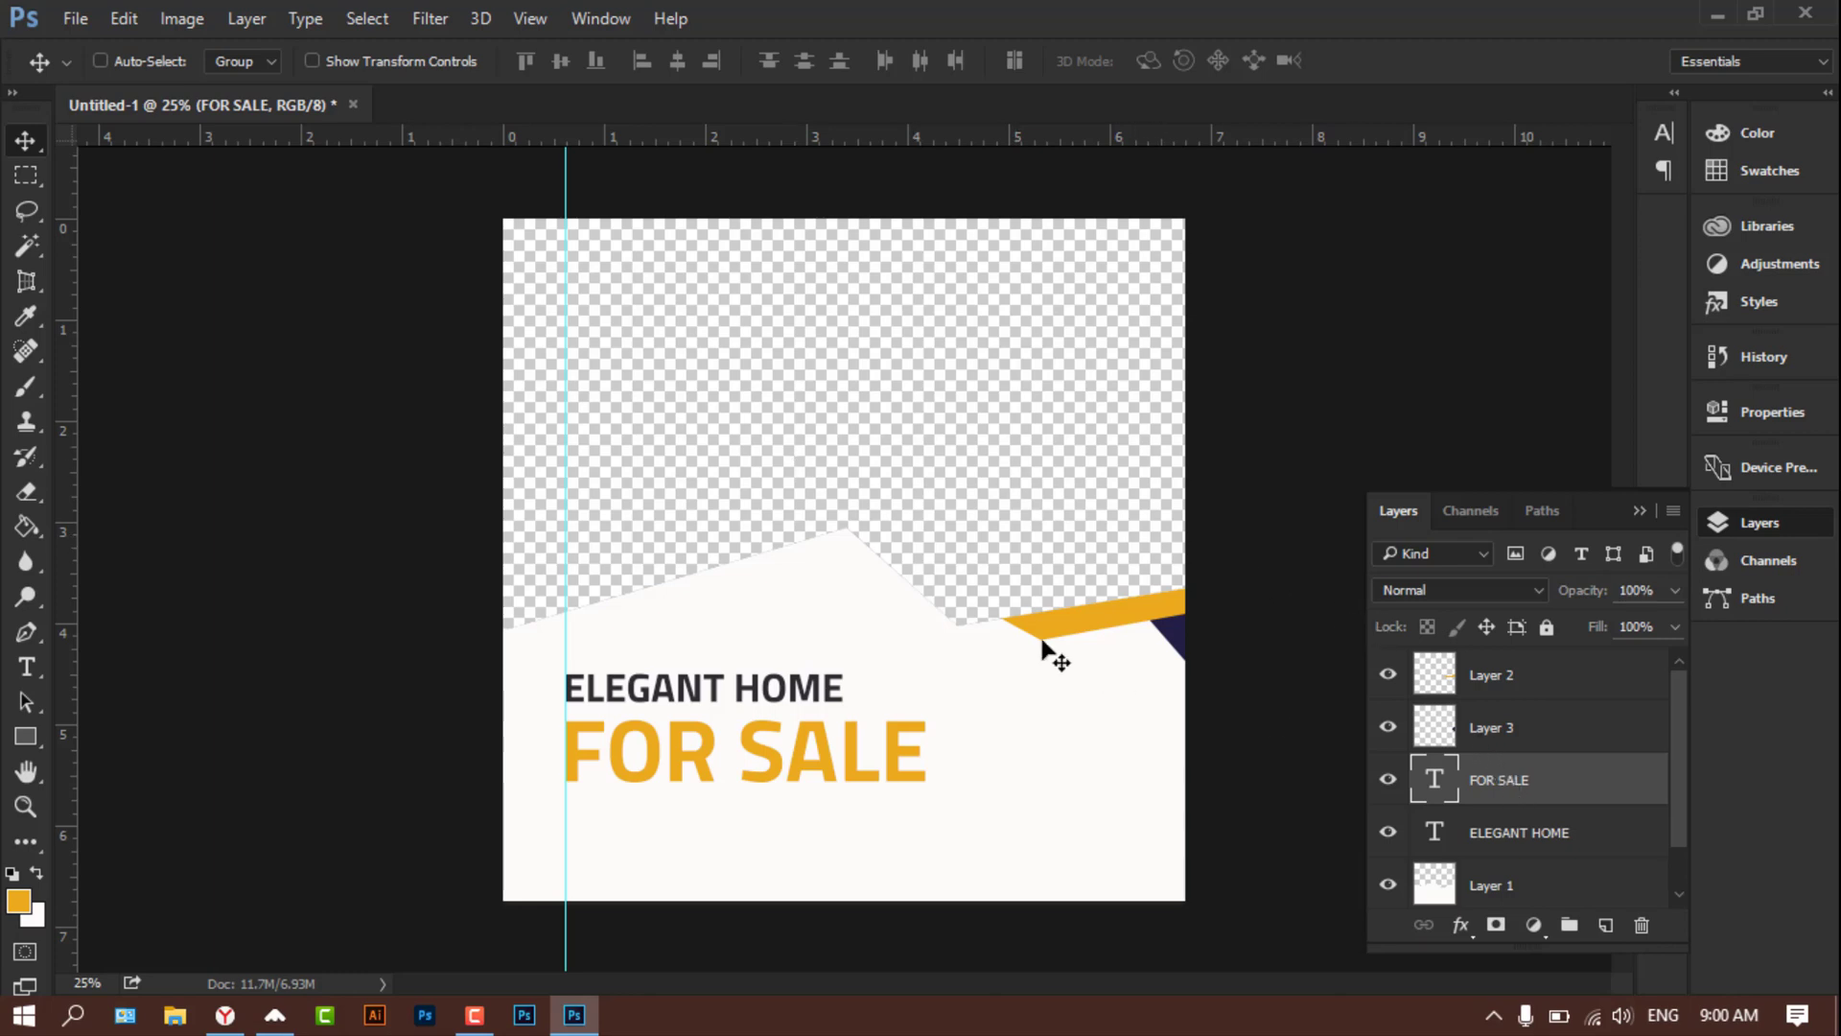
Step: Scale FOR SALE proportionally down to about 91% under ELEGANT HOME
{"action": "left_click", "coordinate": [359, 64]}
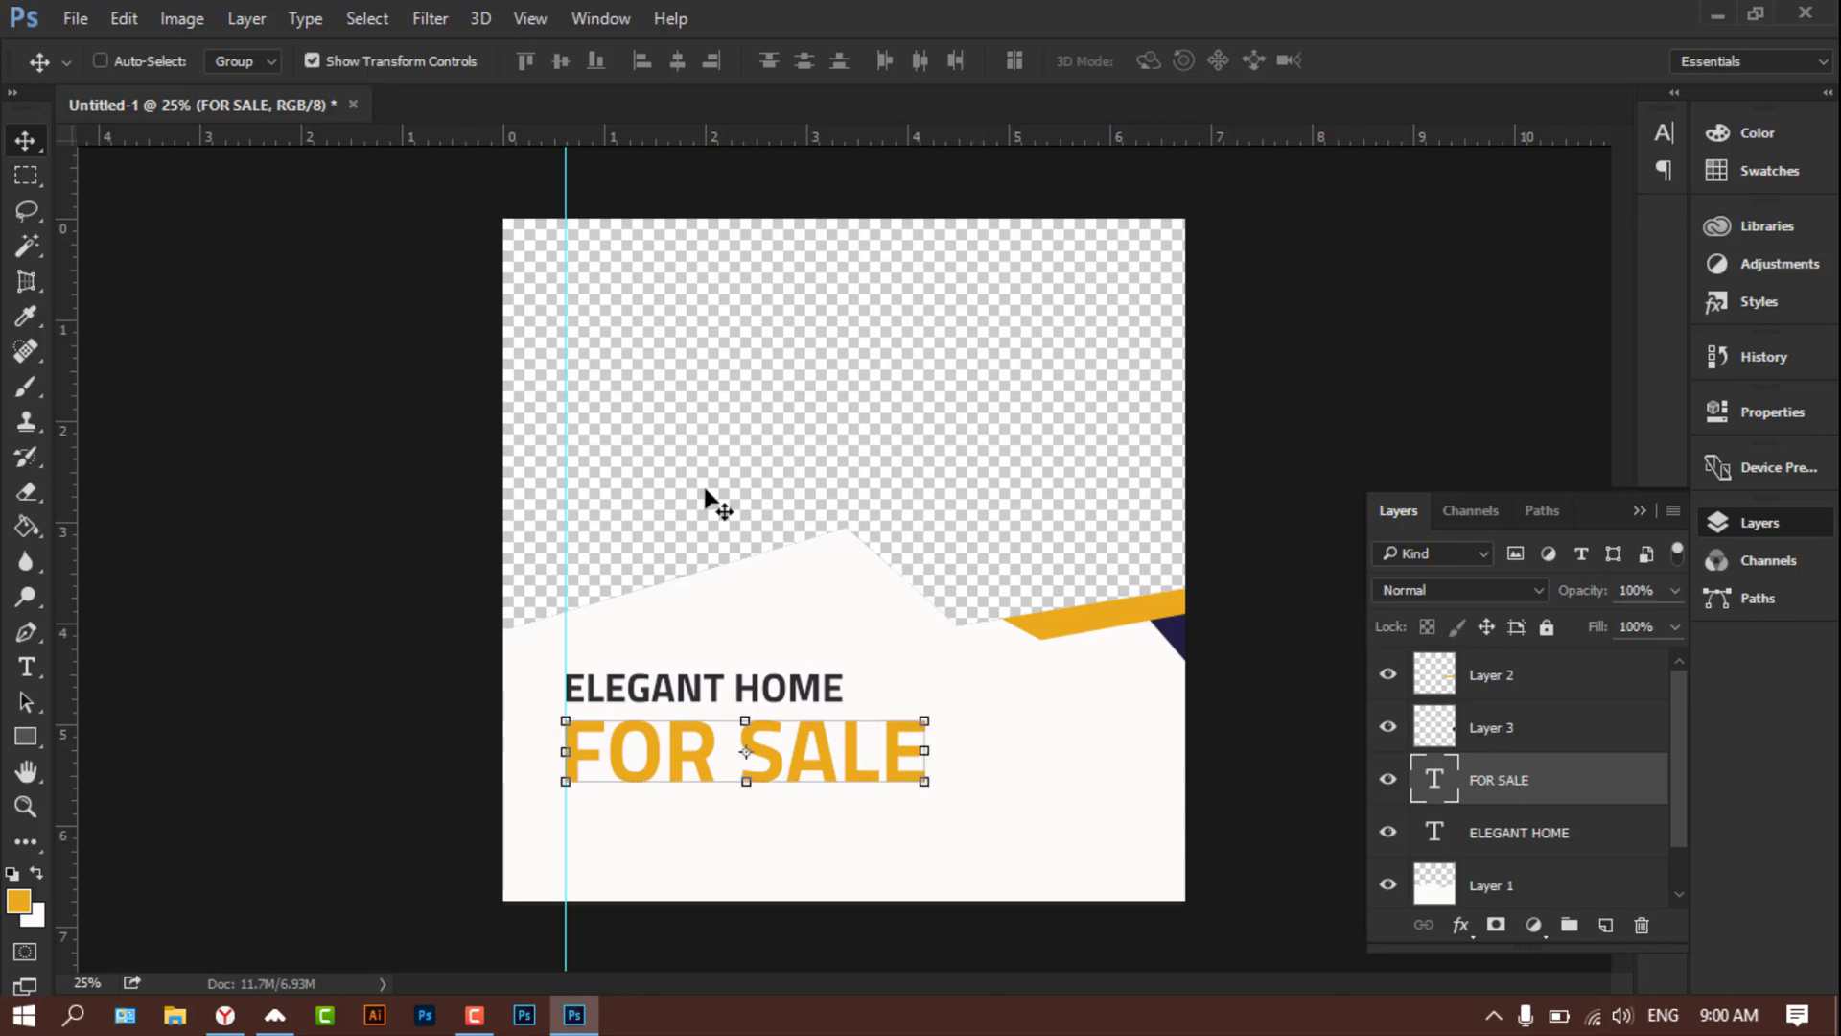
{"action": "left_click", "coordinate": [923, 783]}
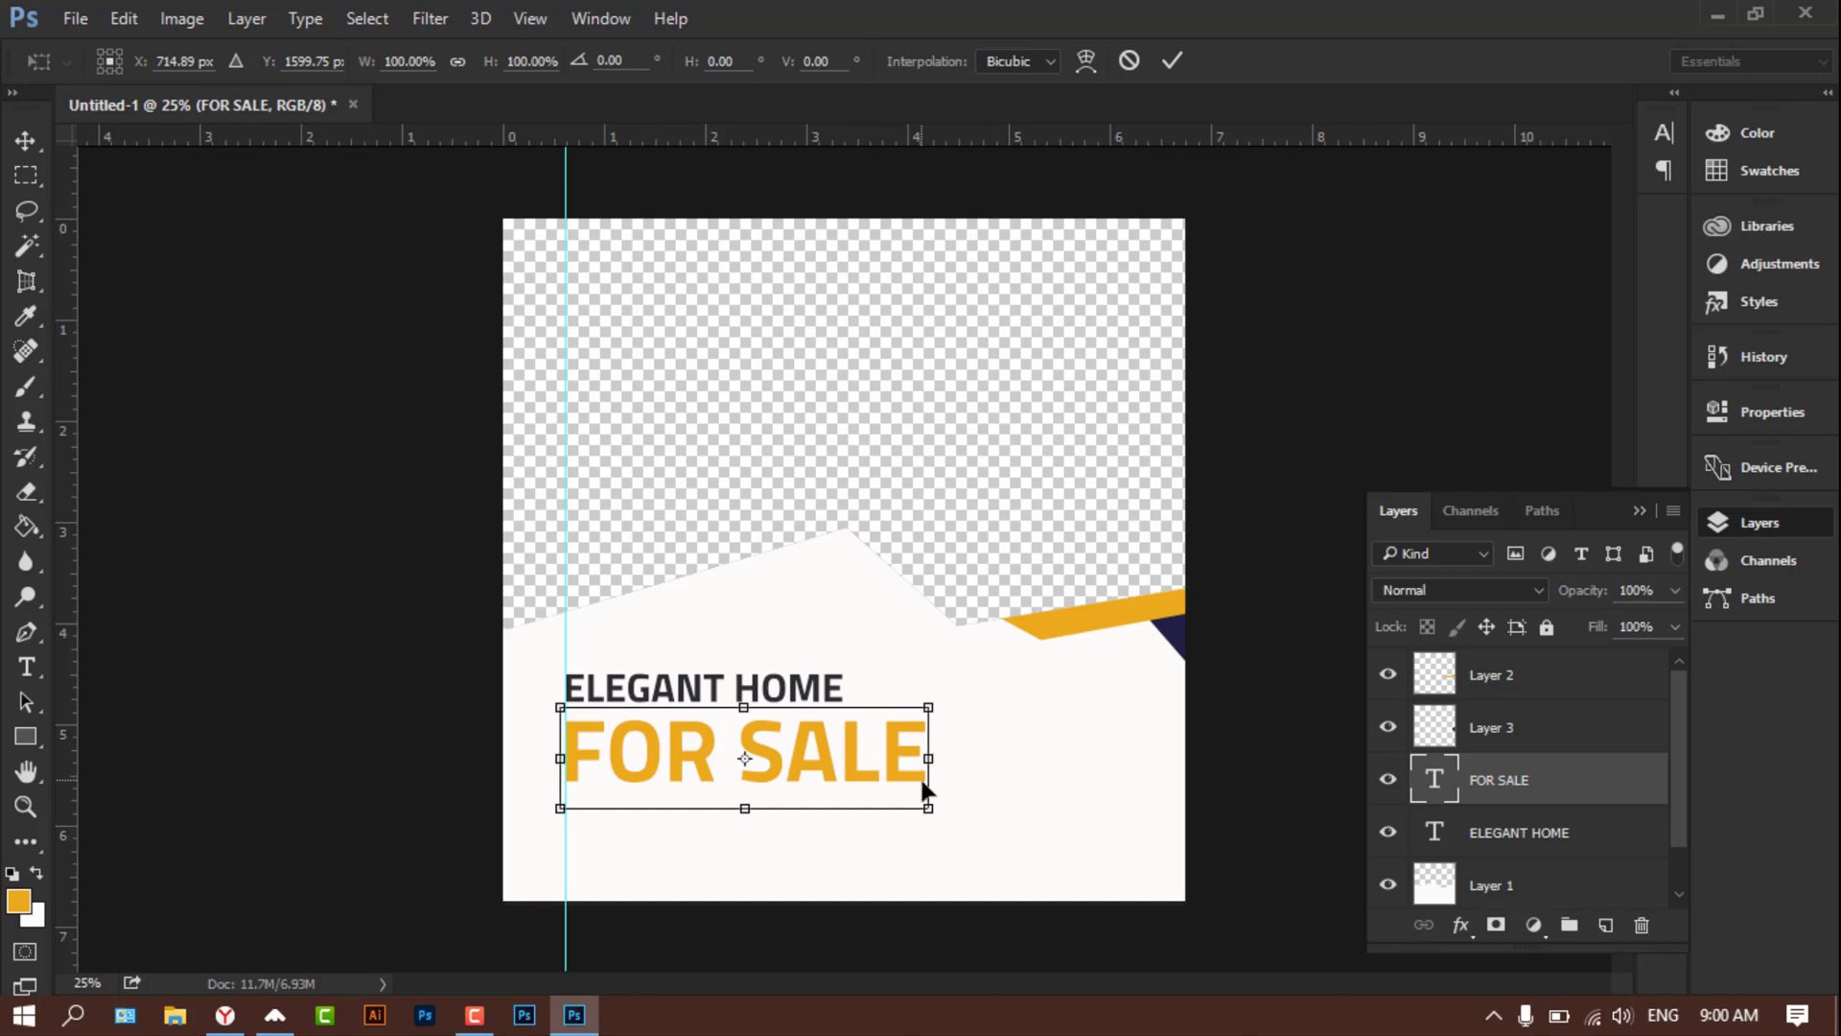
{"action": "left_click", "coordinate": [459, 63]}
{"action": "left_click_drag", "start_coordinate": [932, 810], "coordinate": [903, 784]}
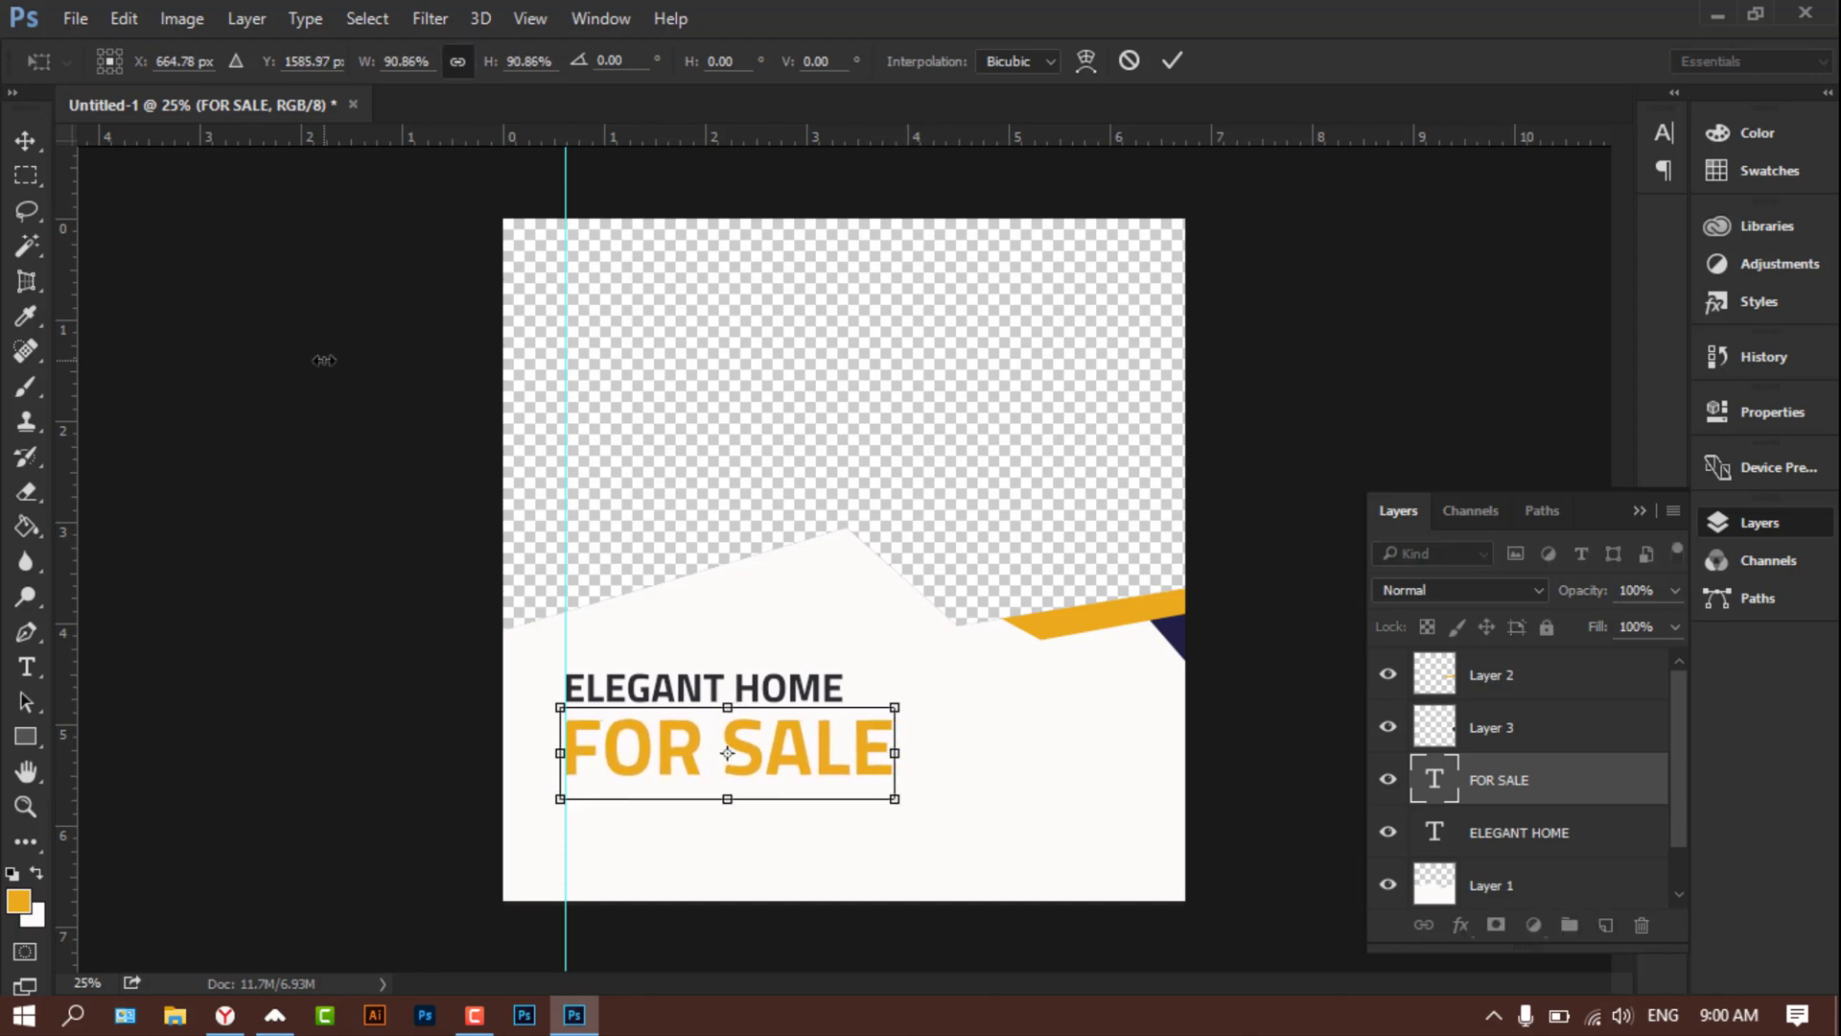
{"action": "left_click", "coordinate": [35, 149]}
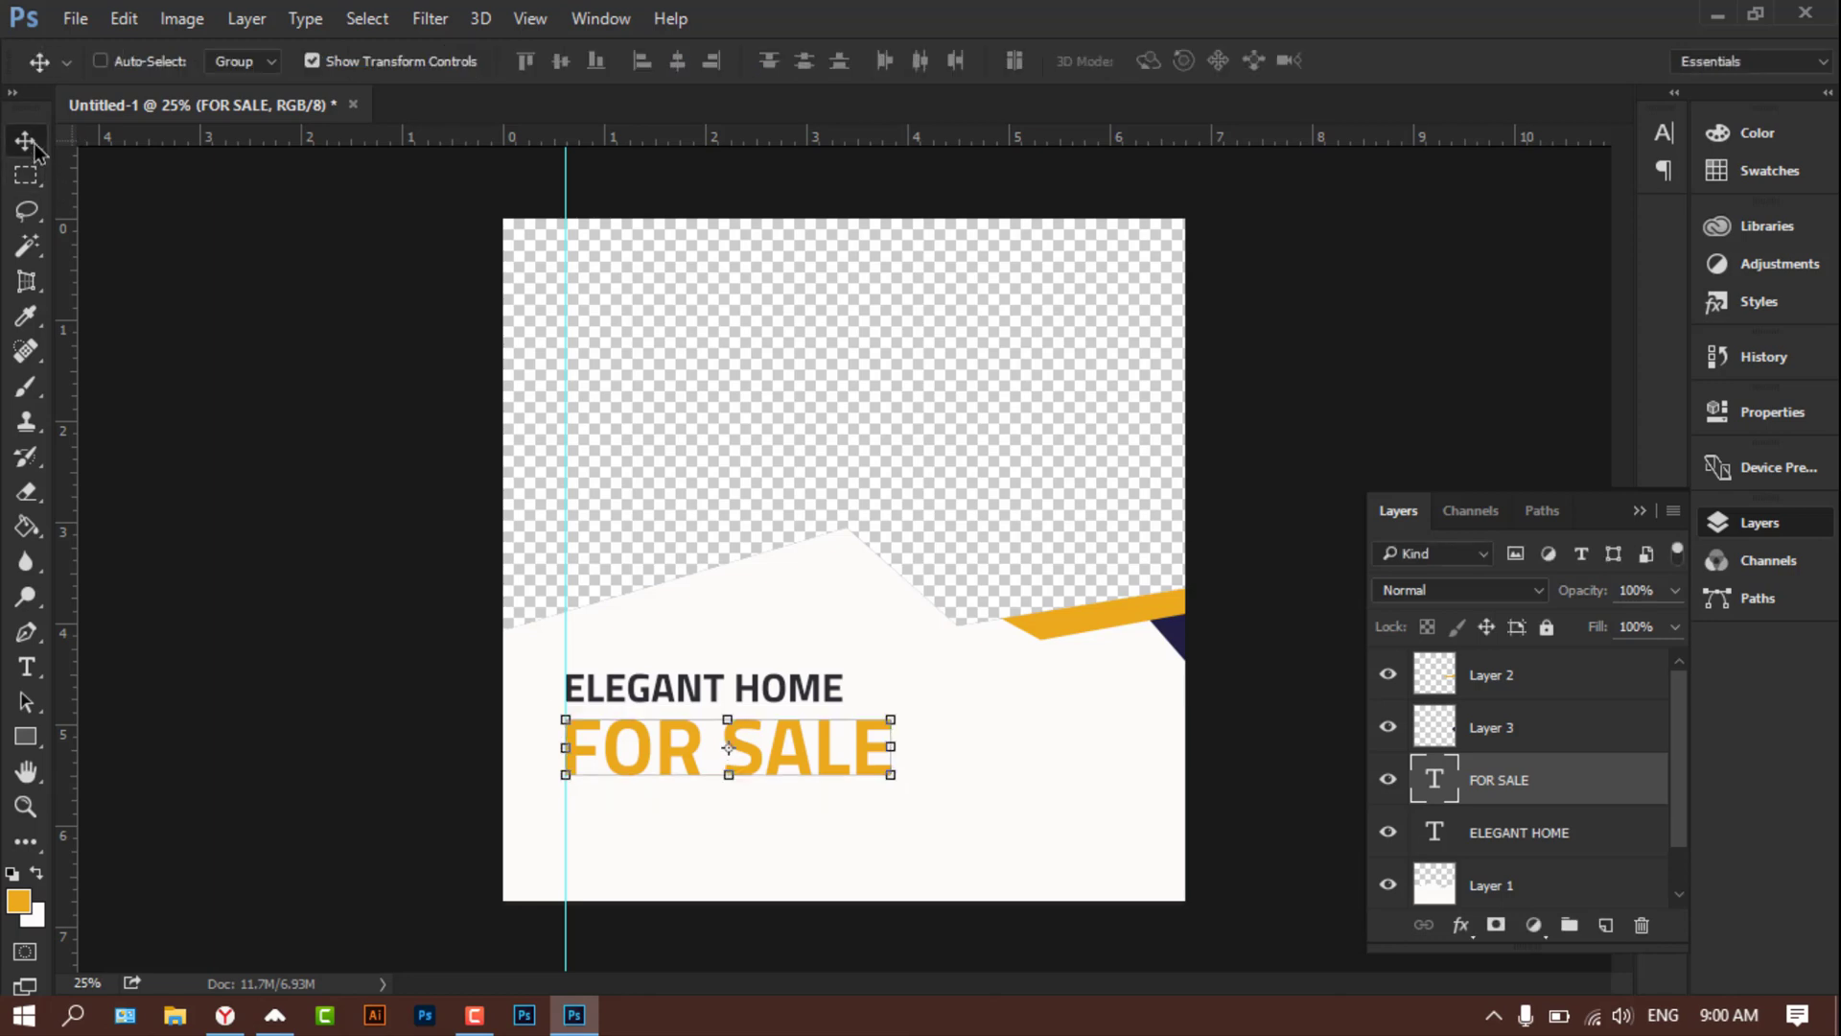
{"action": "left_click", "coordinate": [314, 61]}
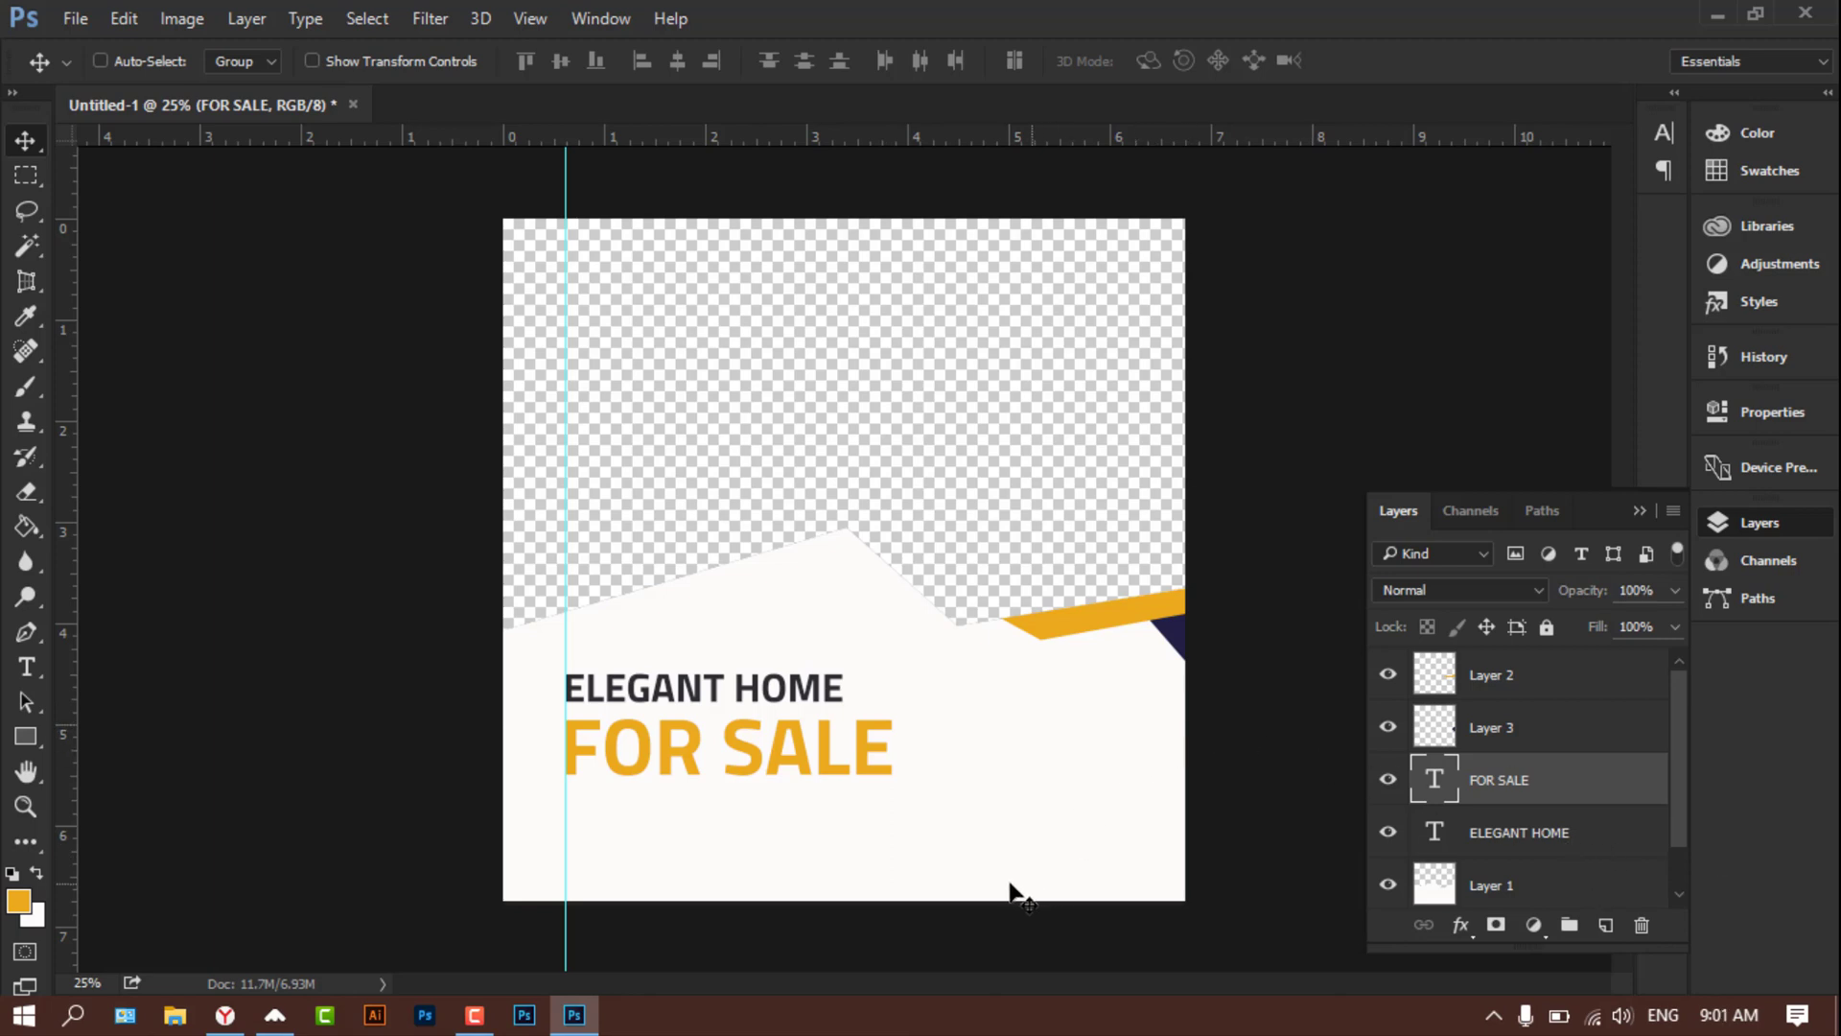
{"action": "scroll", "coordinate": [532, 670], "scroll_direction": "up", "scroll_amount": 1}
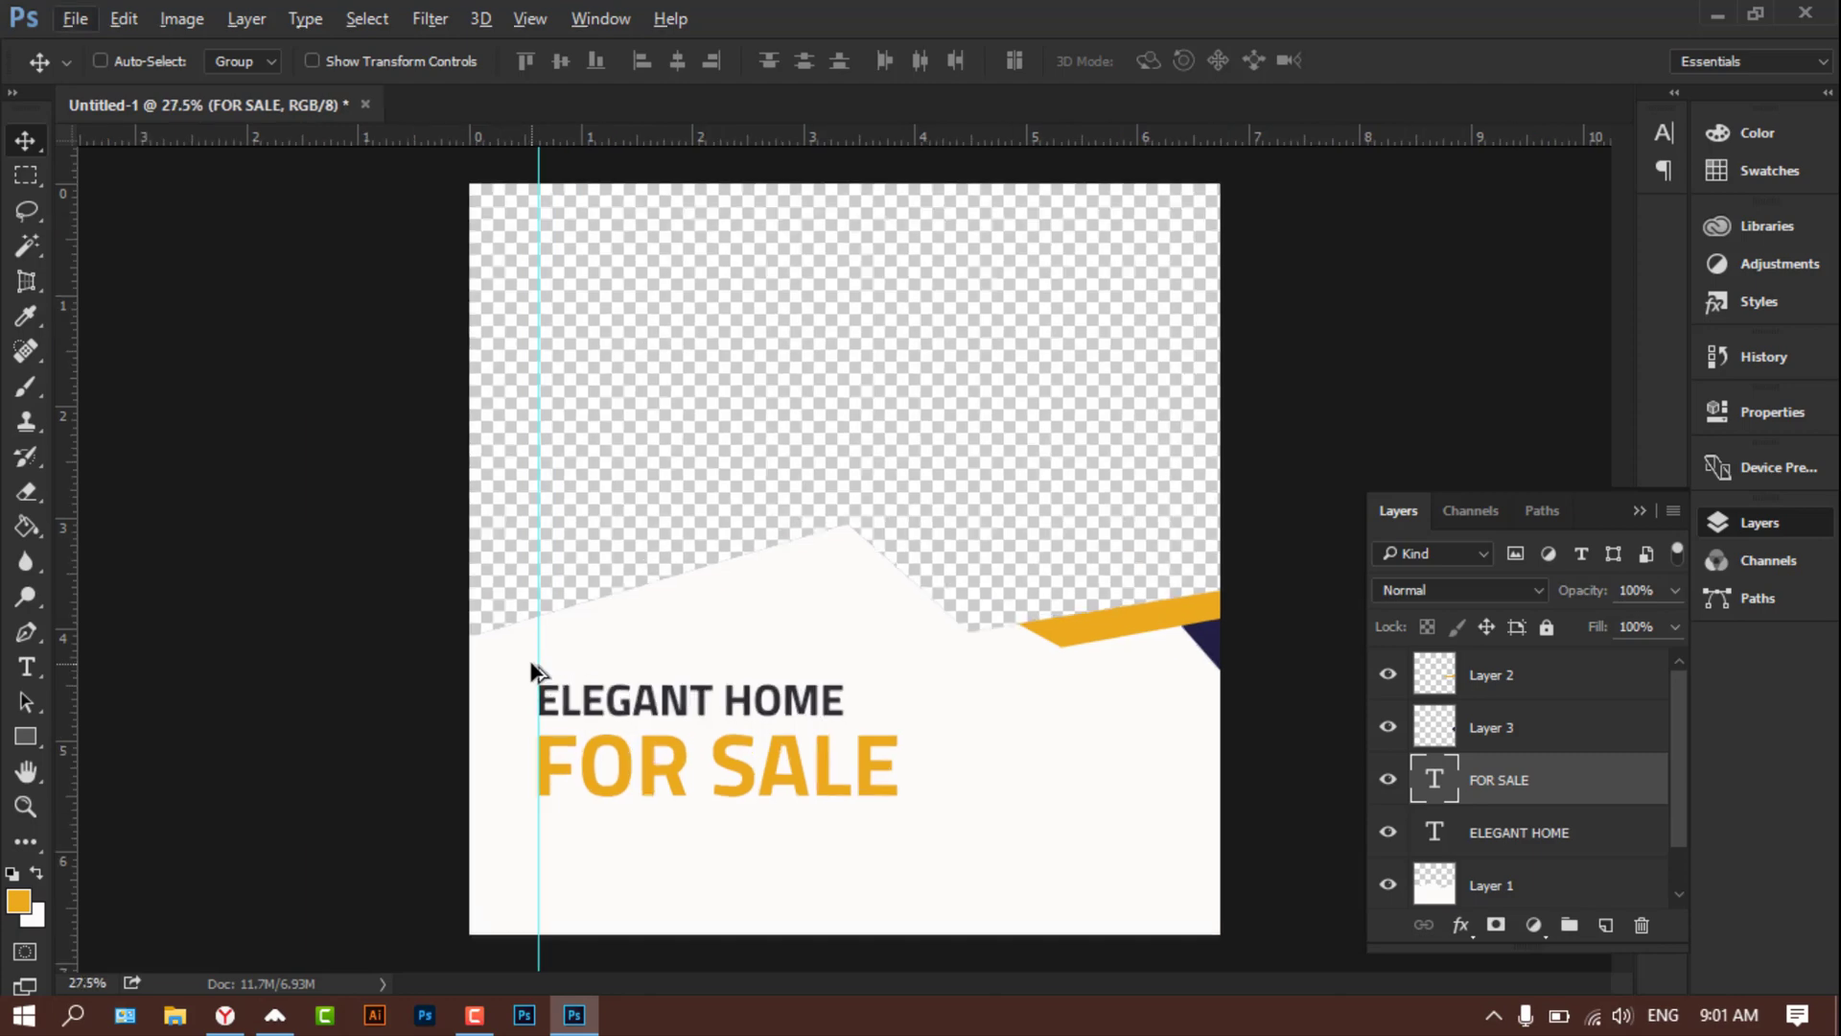
{"action": "scroll", "coordinate": [444, 640], "scroll_direction": "up", "scroll_amount": 2}
{"action": "scroll", "coordinate": [576, 638], "scroll_direction": "down", "scroll_amount": 2}
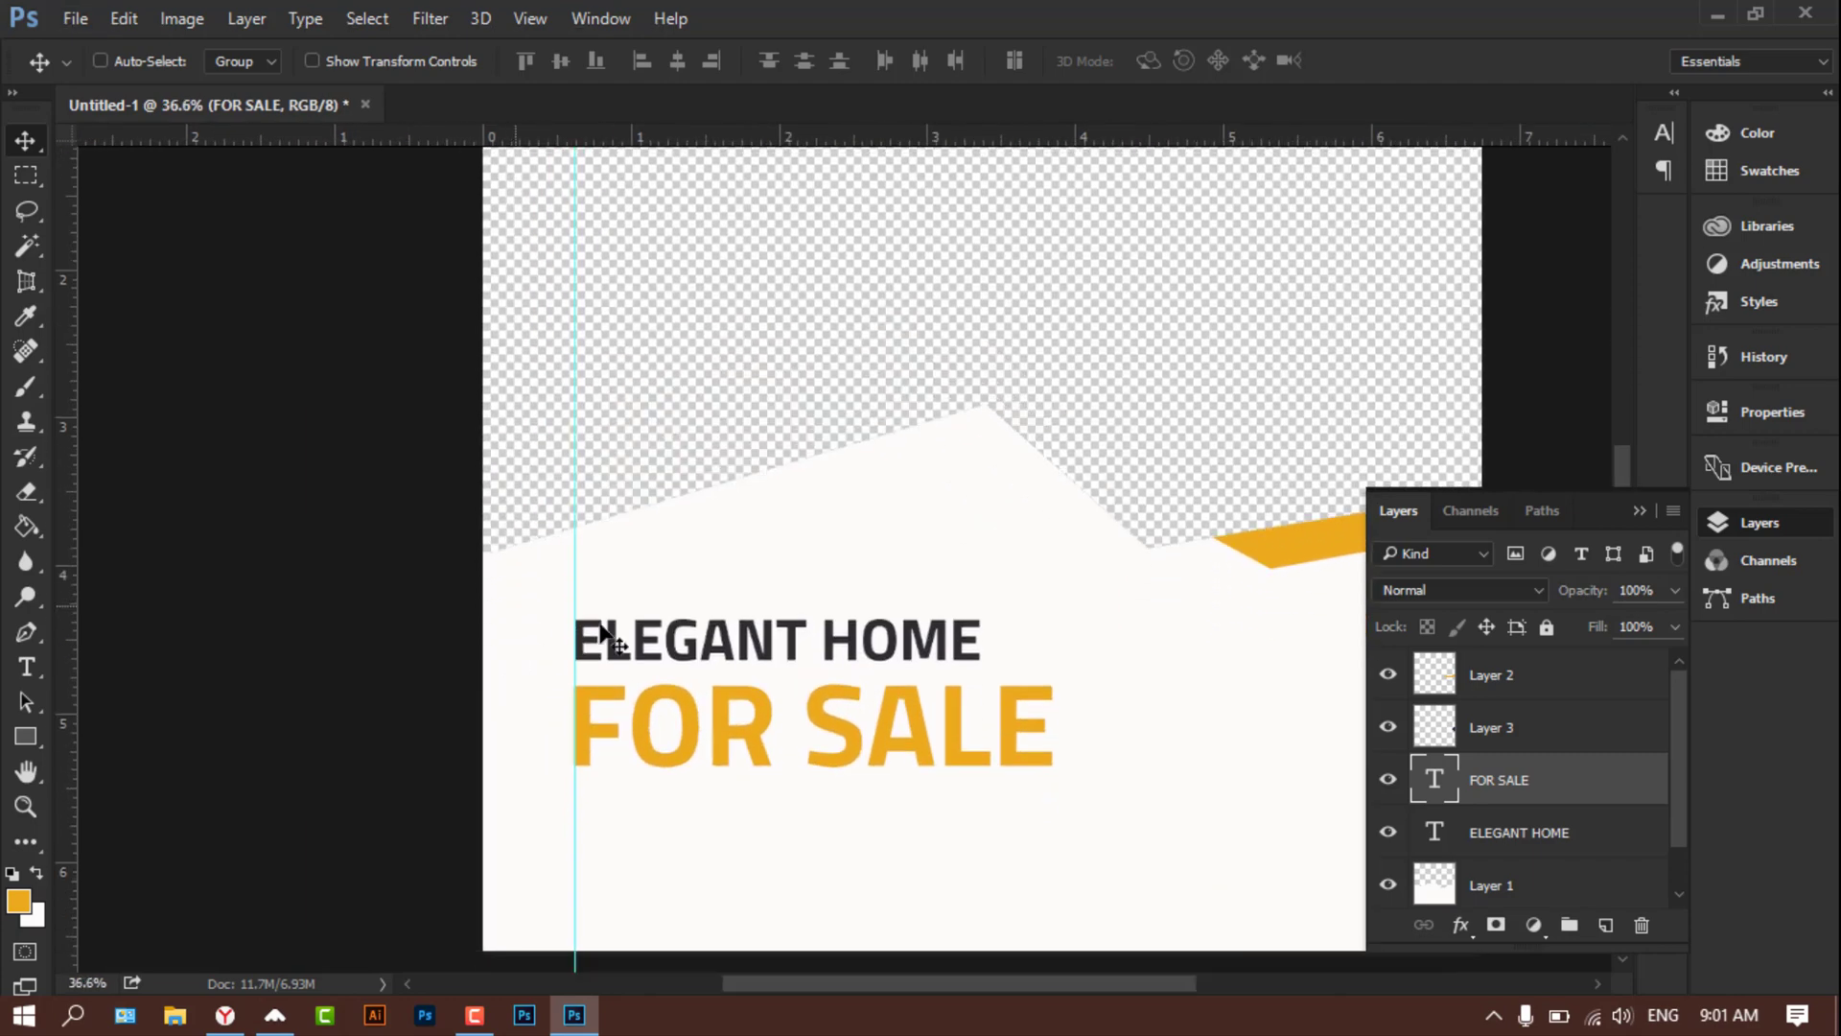
{"action": "scroll", "coordinate": [606, 629], "scroll_direction": "down", "scroll_amount": 3}
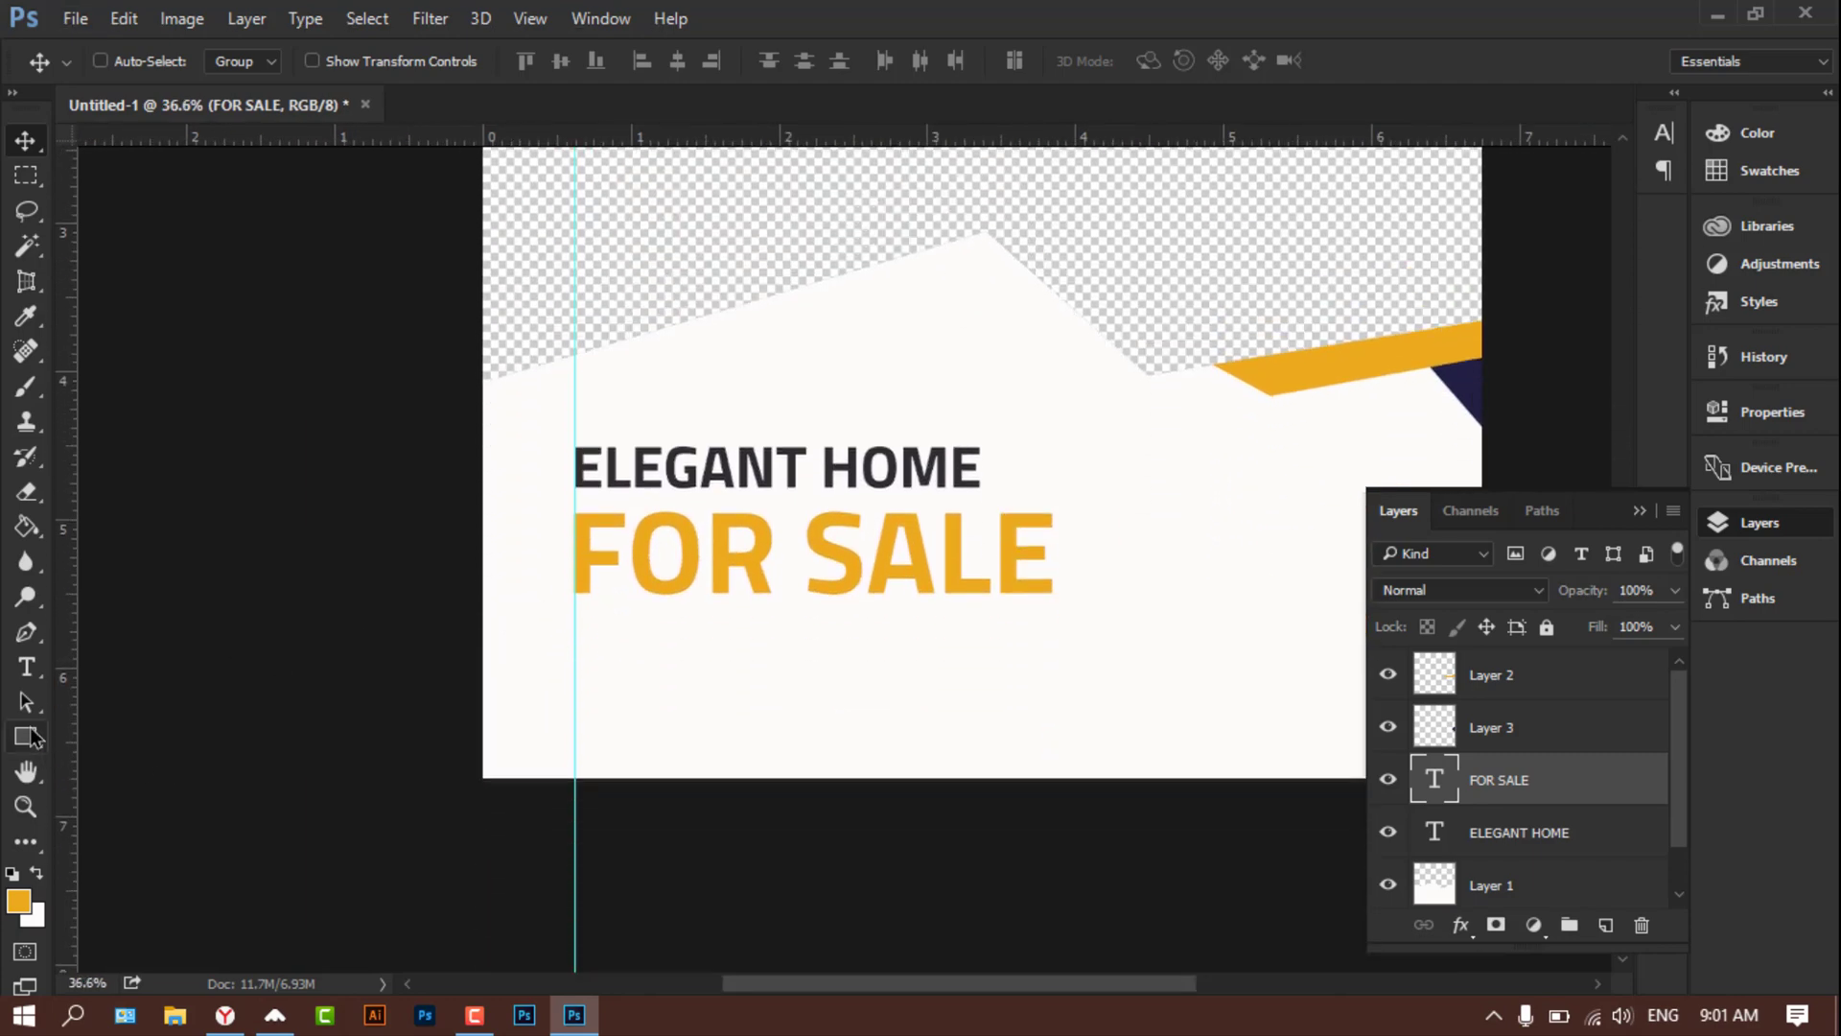
Step: Draw an orange 359 × 83 px rounded rectangle below FOR SALE
{"action": "right_click", "coordinate": [26, 736]}
{"action": "left_click", "coordinate": [148, 763]}
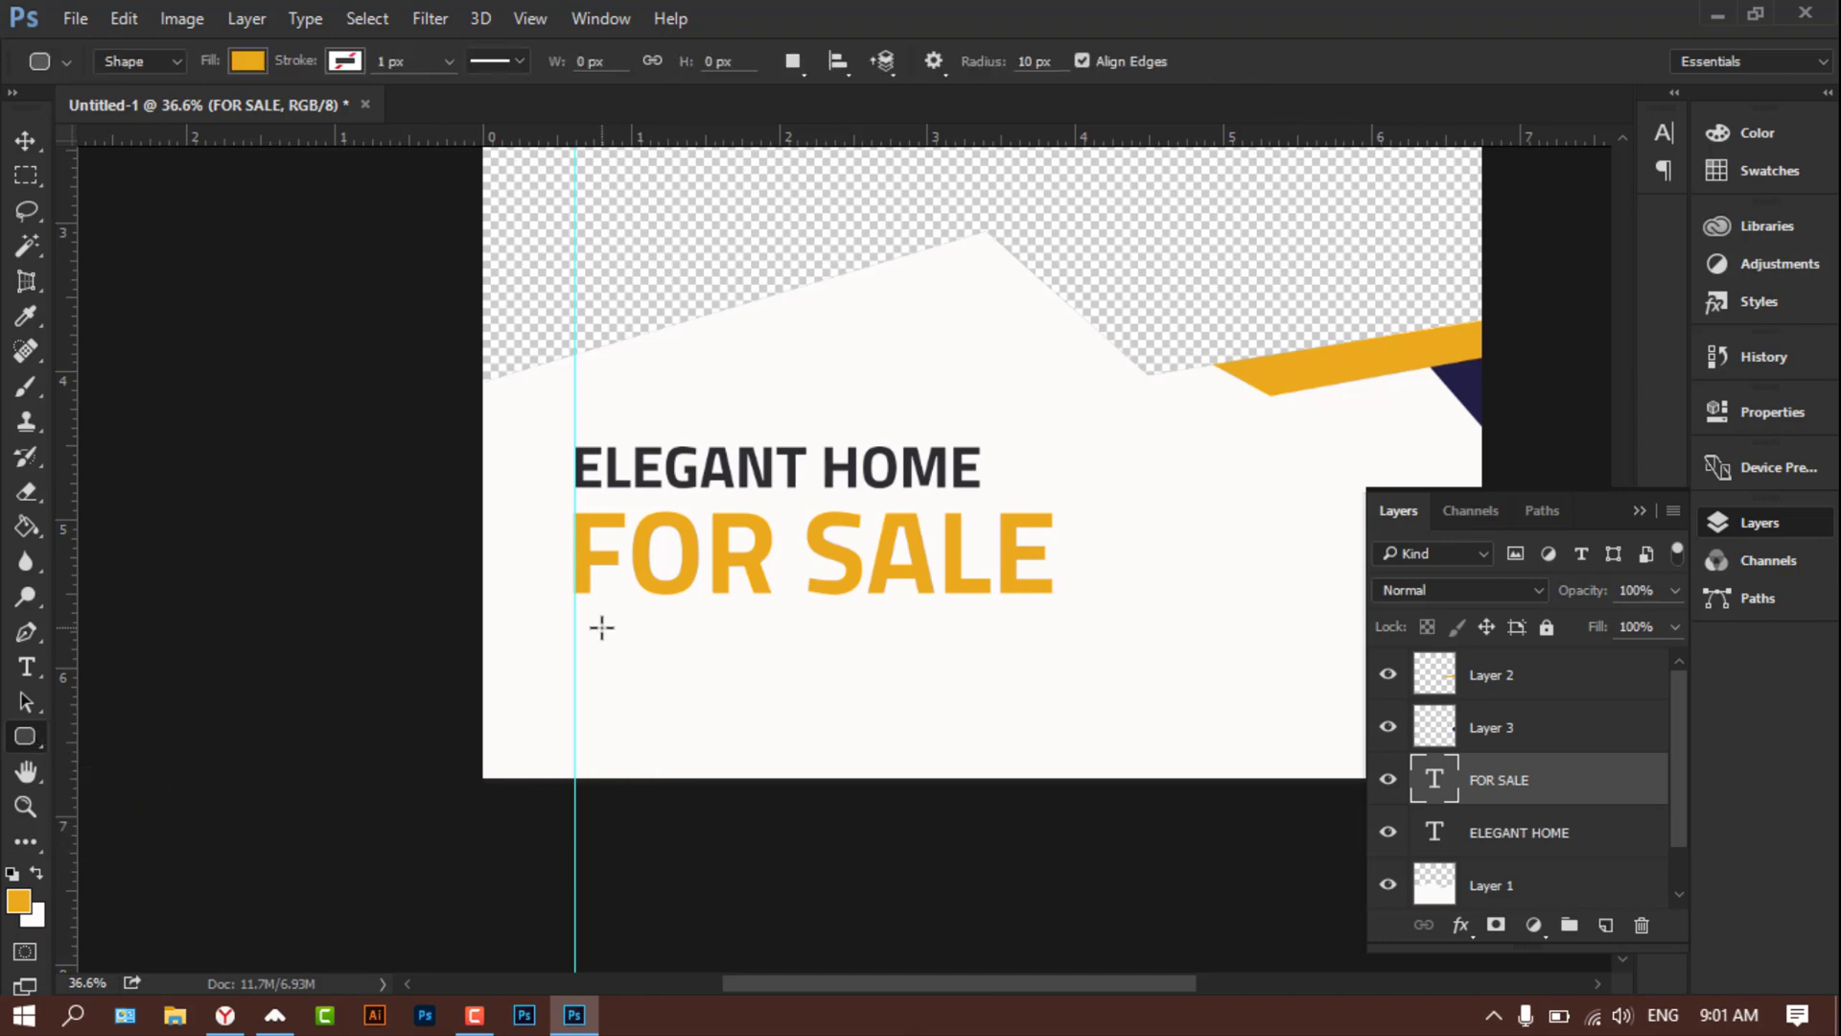
{"action": "left_click_drag", "start_coordinate": [607, 628], "coordinate": [772, 664]}
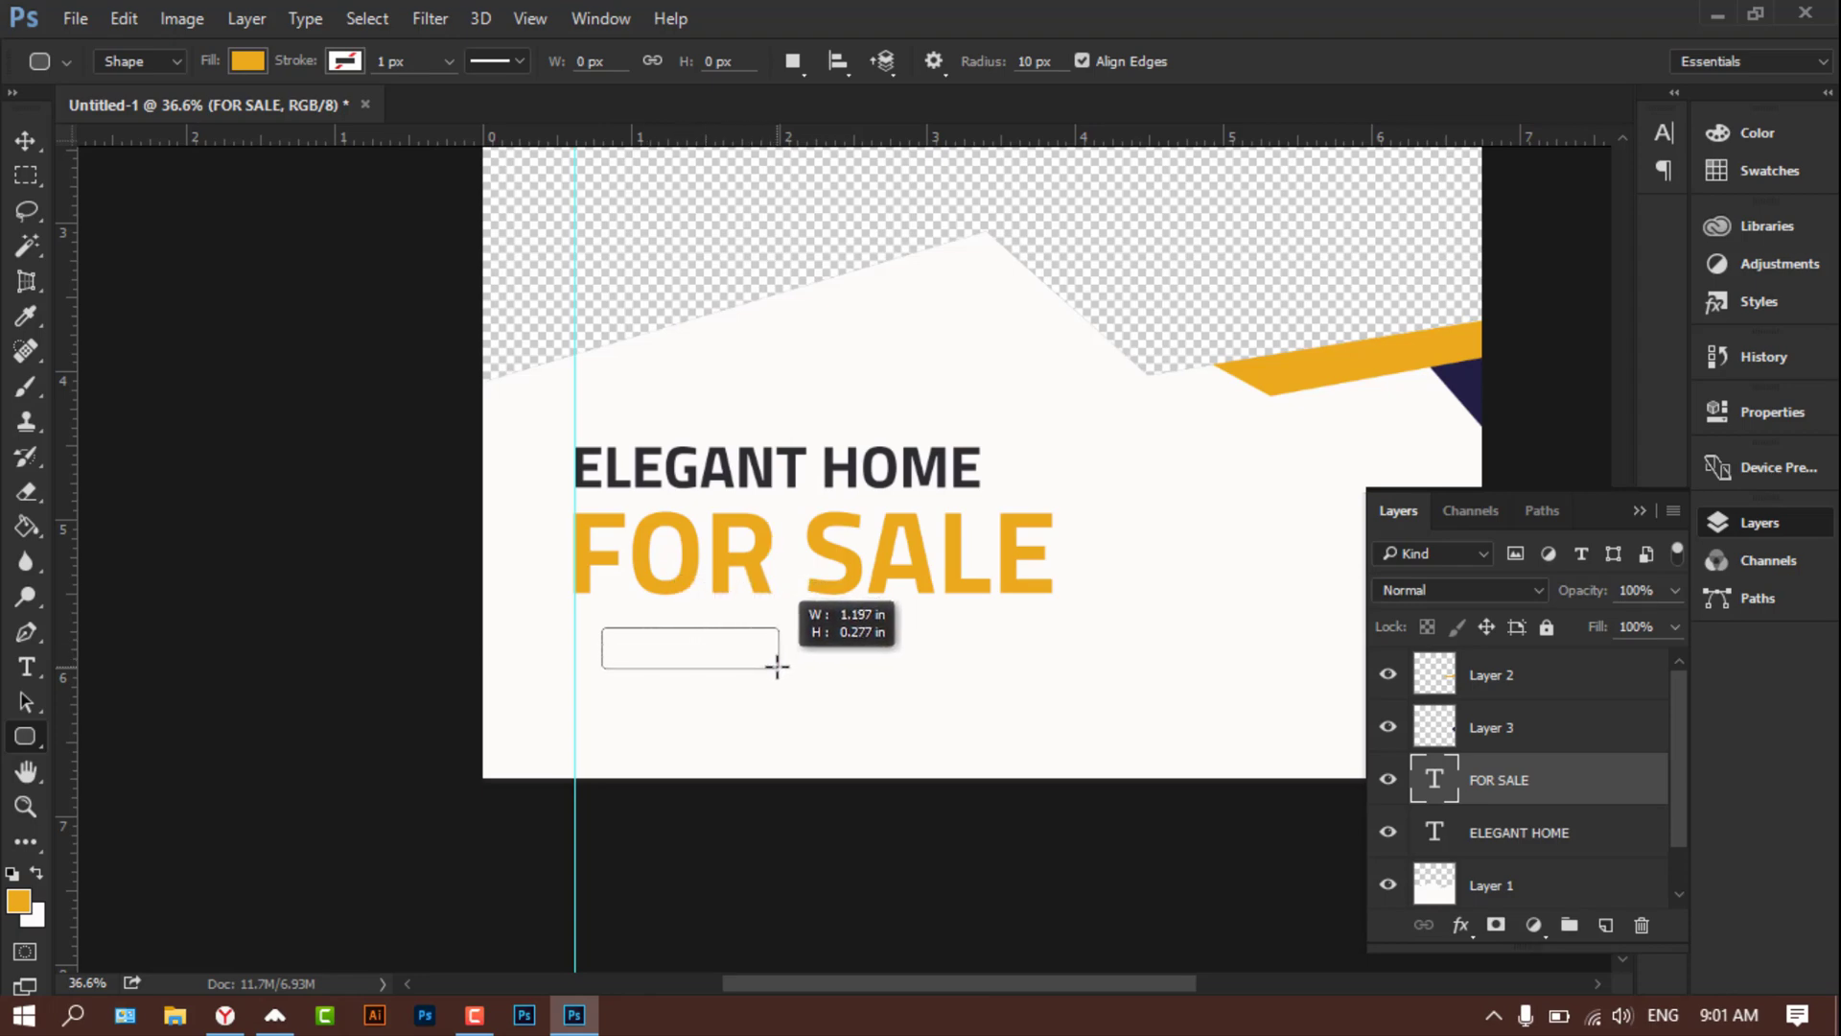
{"action": "left_click_drag", "start_coordinate": [772, 664], "coordinate": [777, 665]}
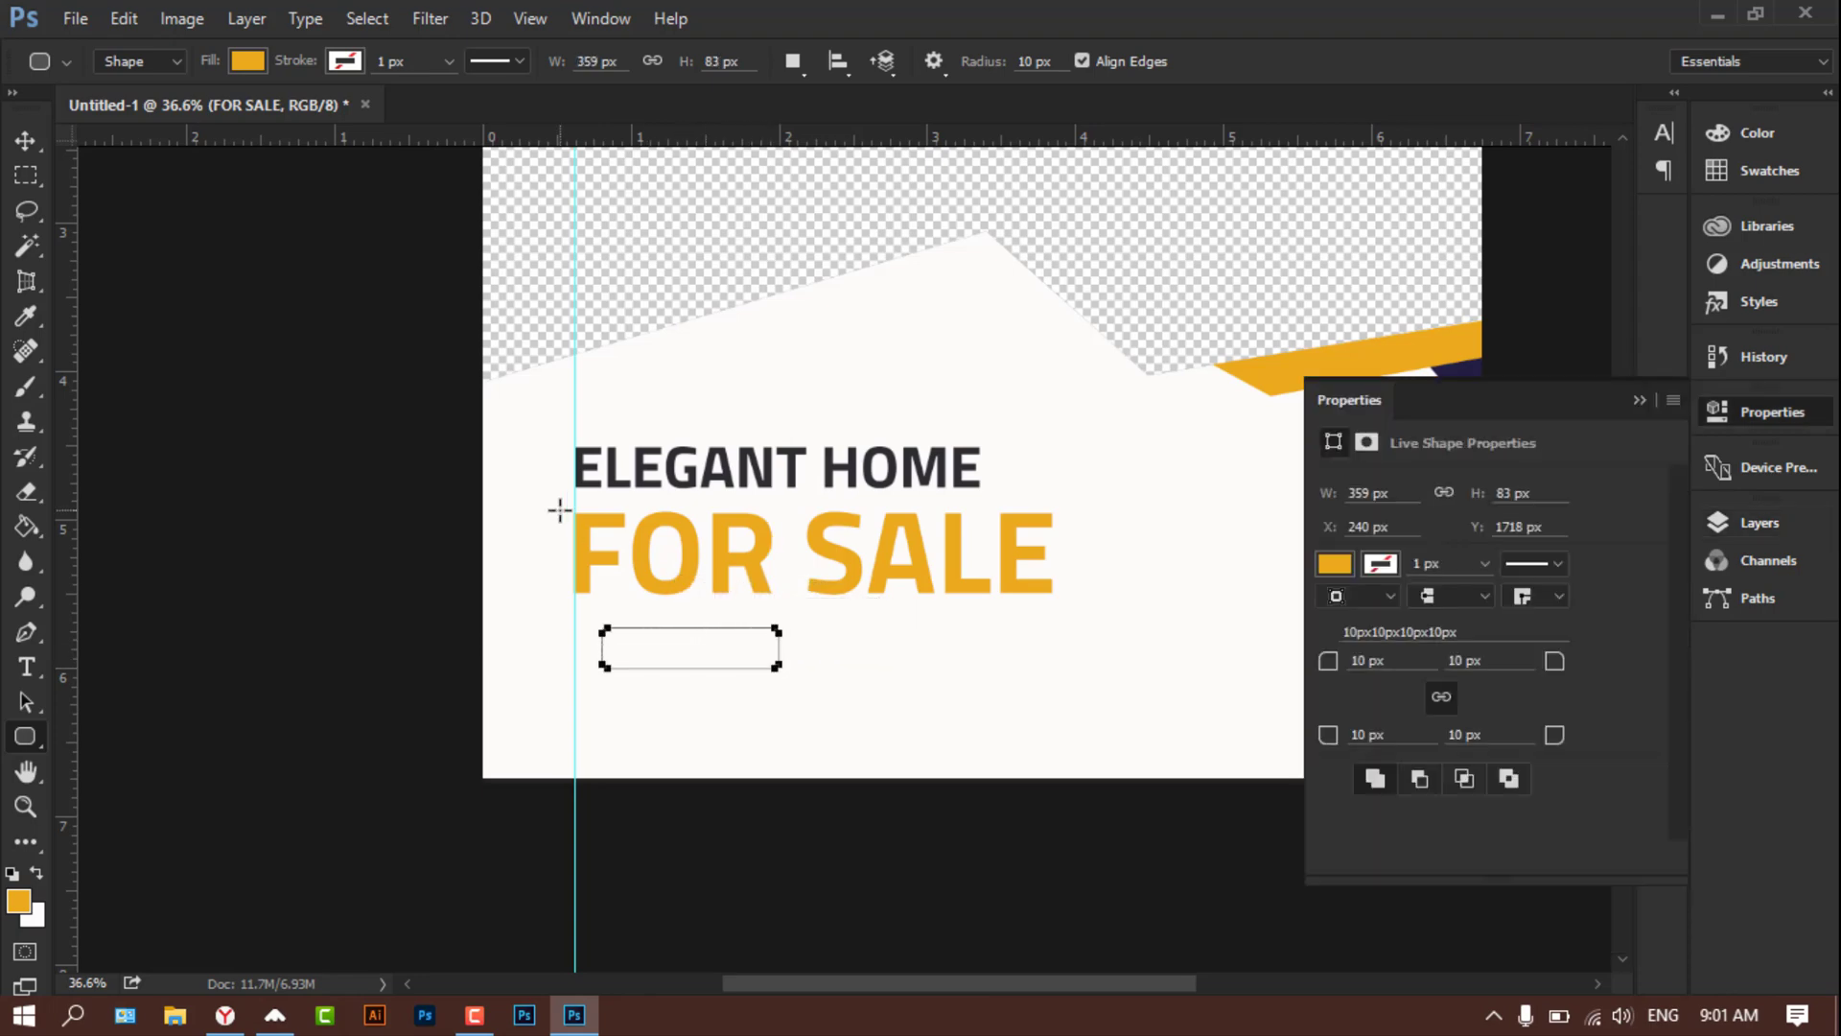
{"action": "left_click", "coordinate": [1641, 402]}
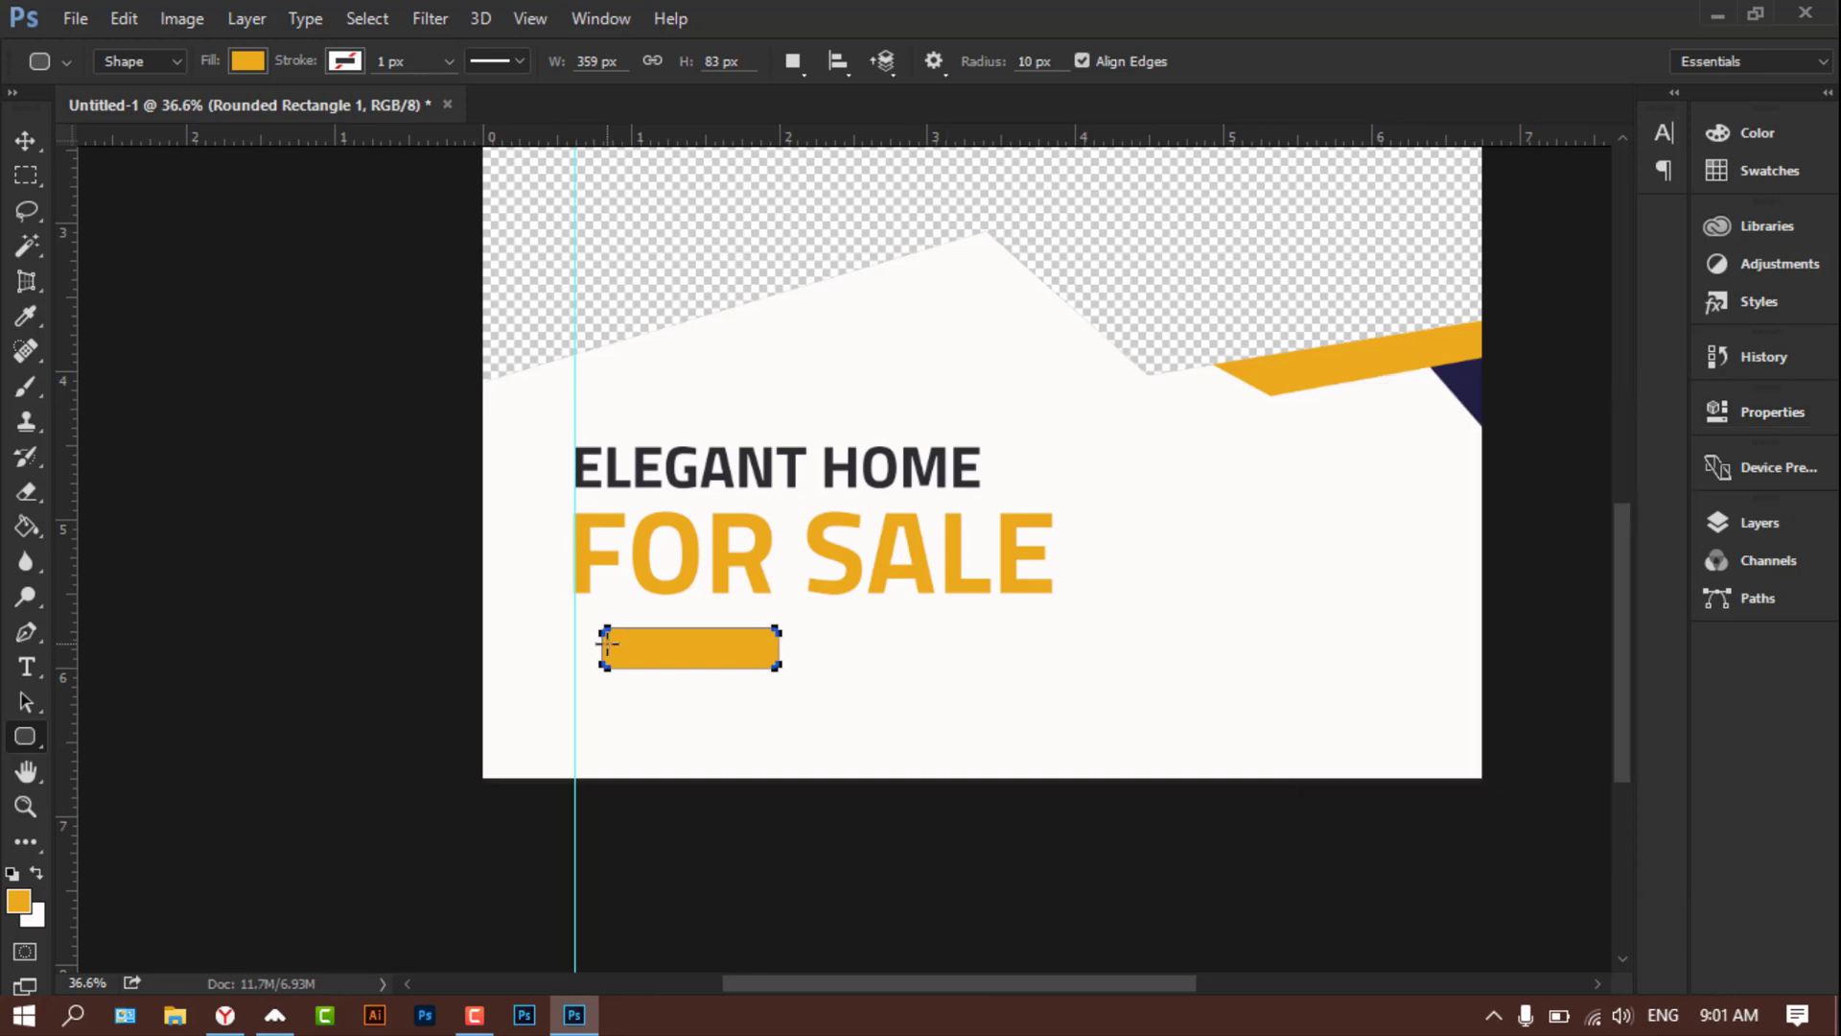
Step: Set the foreground colour to dark navy #221f44 sampled from the corner shape
{"action": "left_click", "coordinate": [18, 904]}
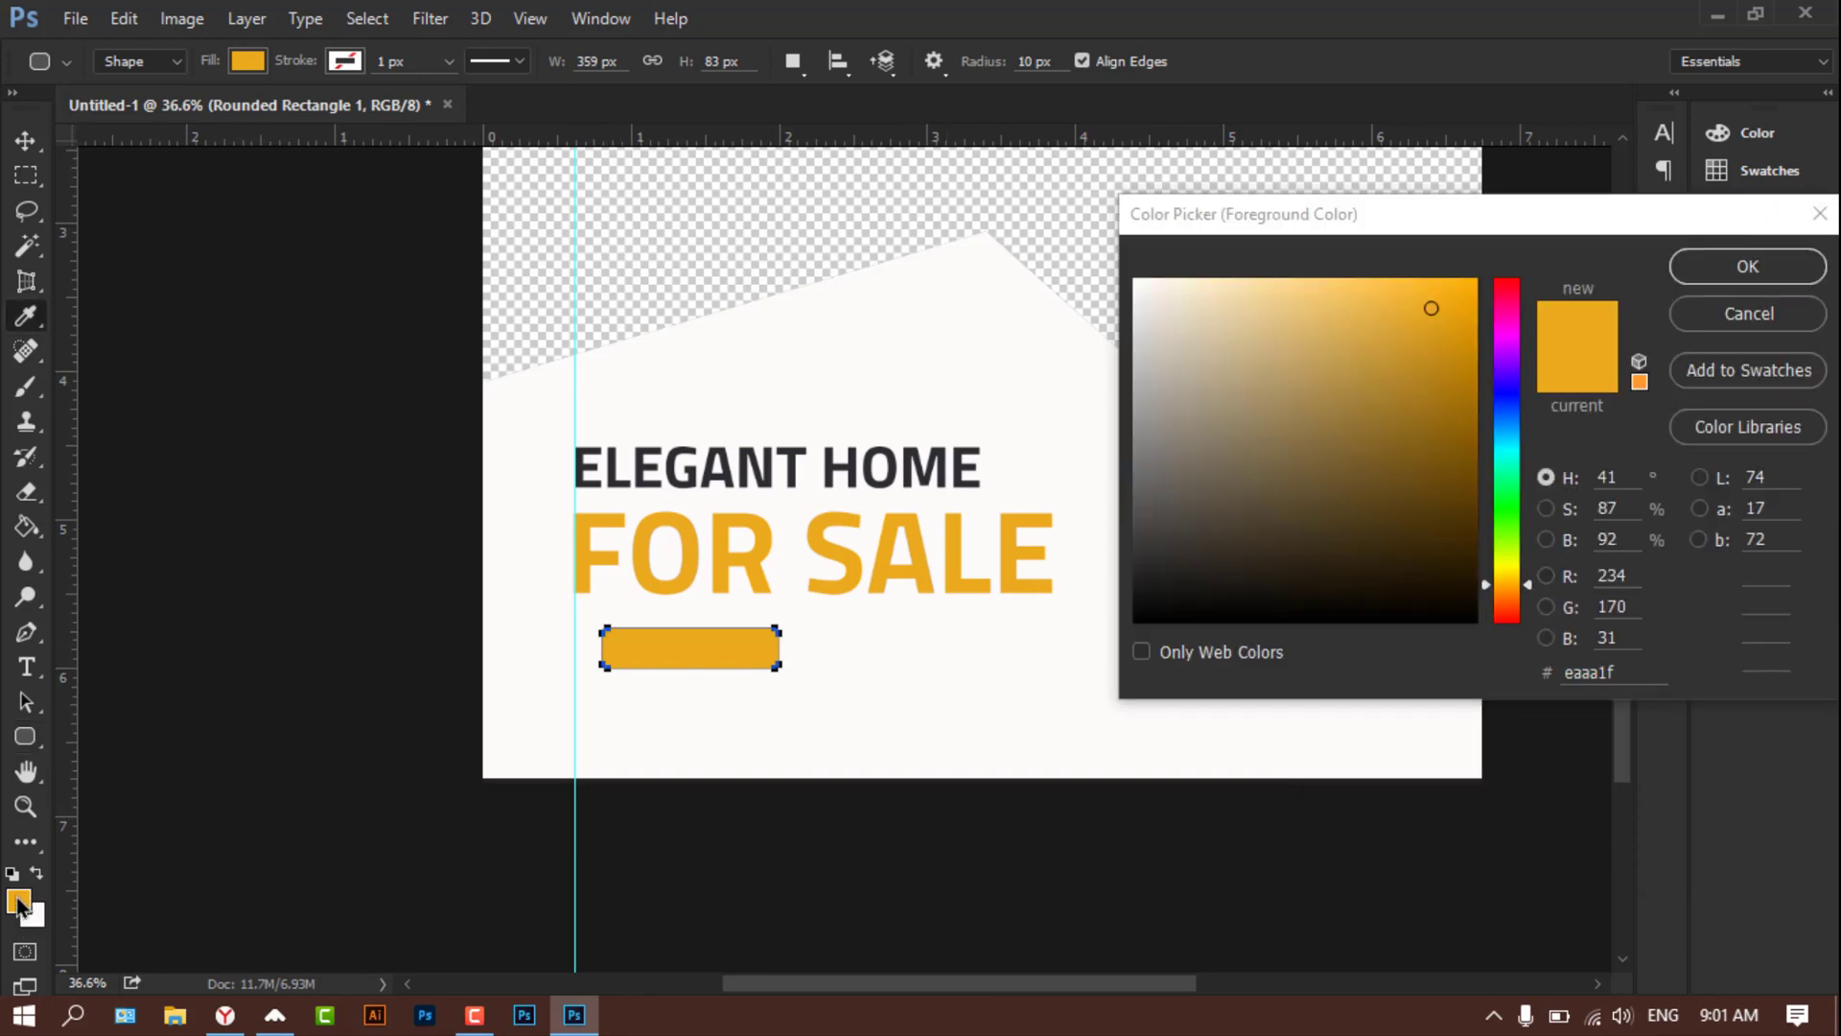
{"action": "left_click", "coordinate": [1819, 214]}
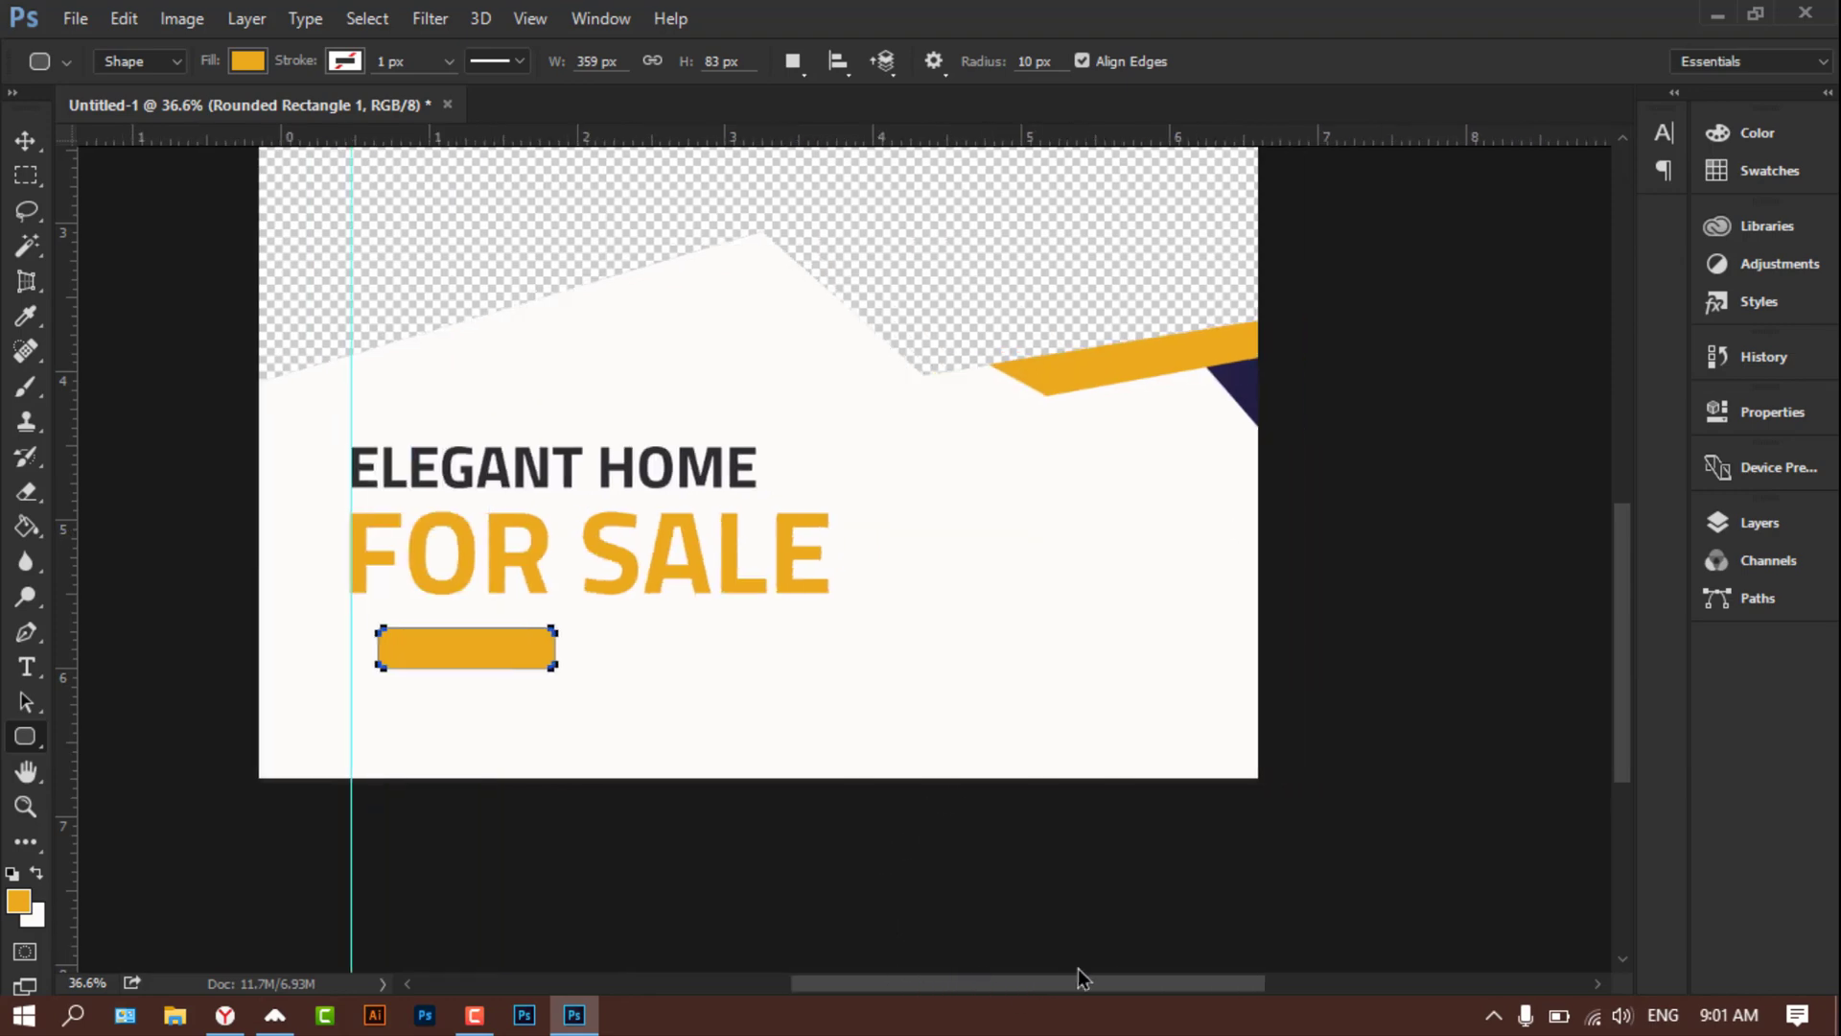
{"action": "left_click_drag", "start_coordinate": [998, 986], "coordinate": [1078, 983]}
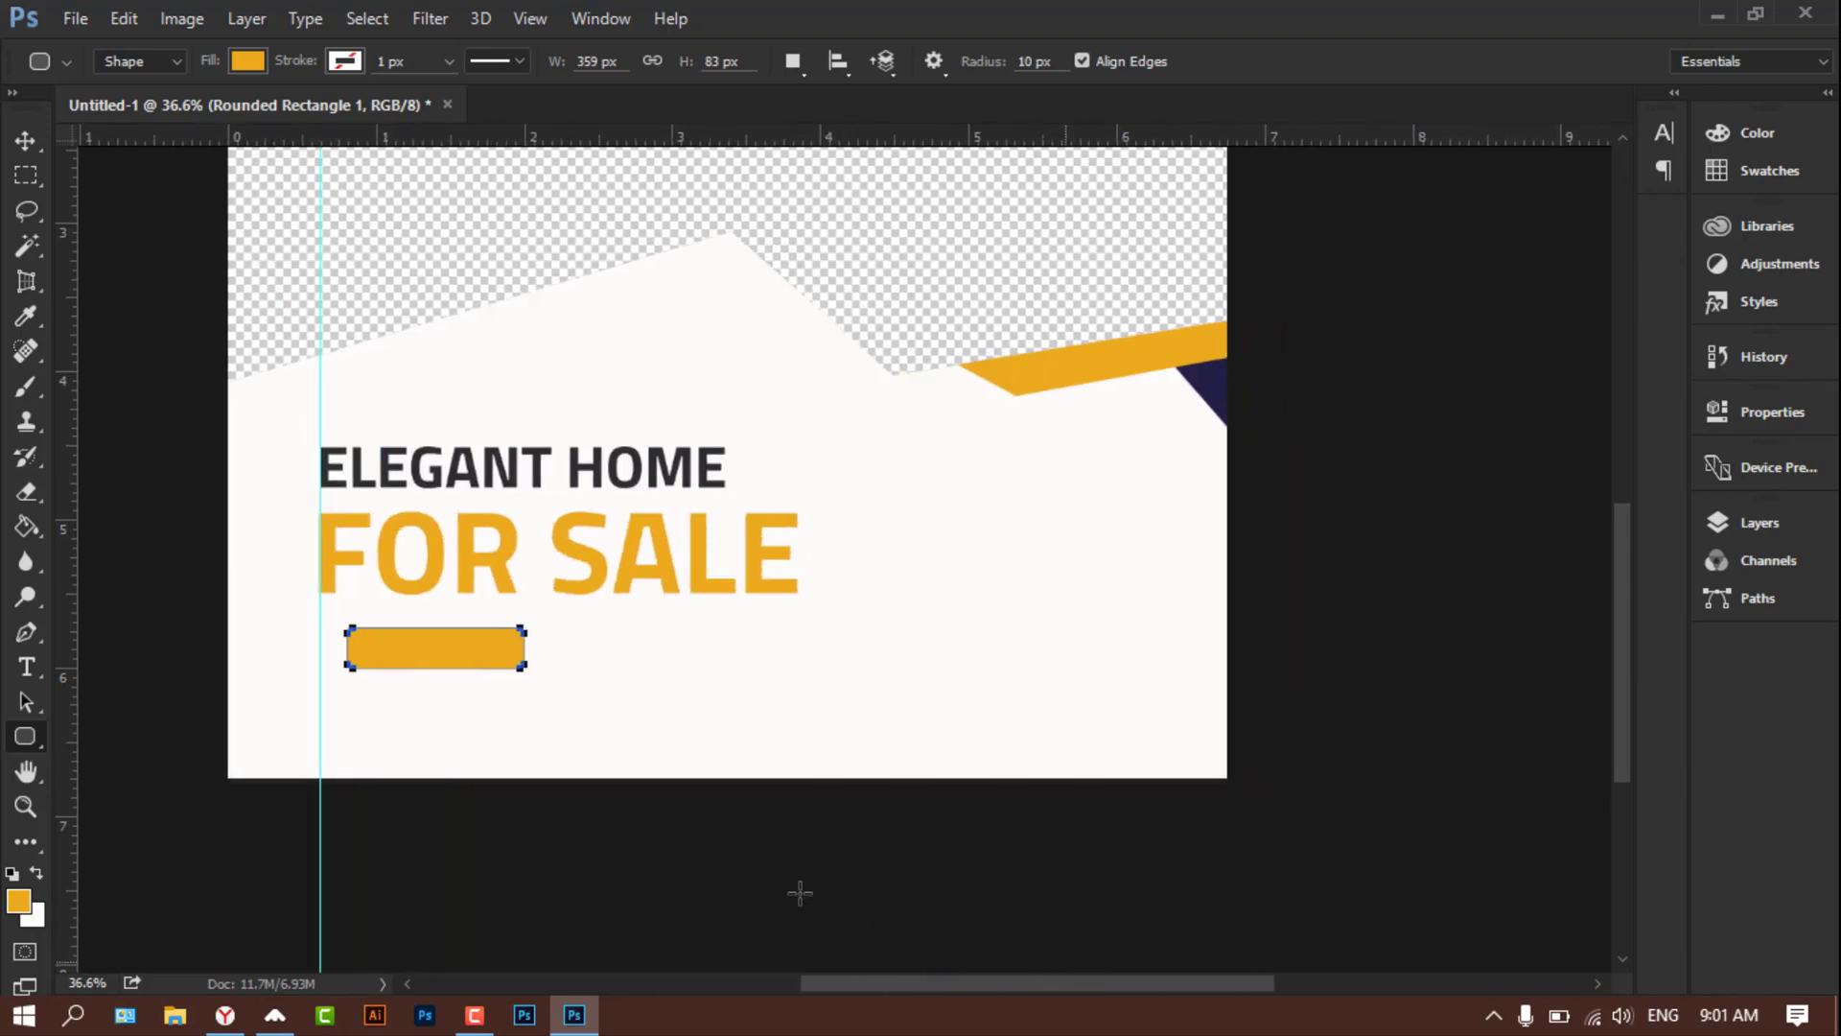
{"action": "left_click", "coordinate": [21, 911]}
{"action": "left_click_drag", "start_coordinate": [1257, 197], "coordinate": [1198, 533]}
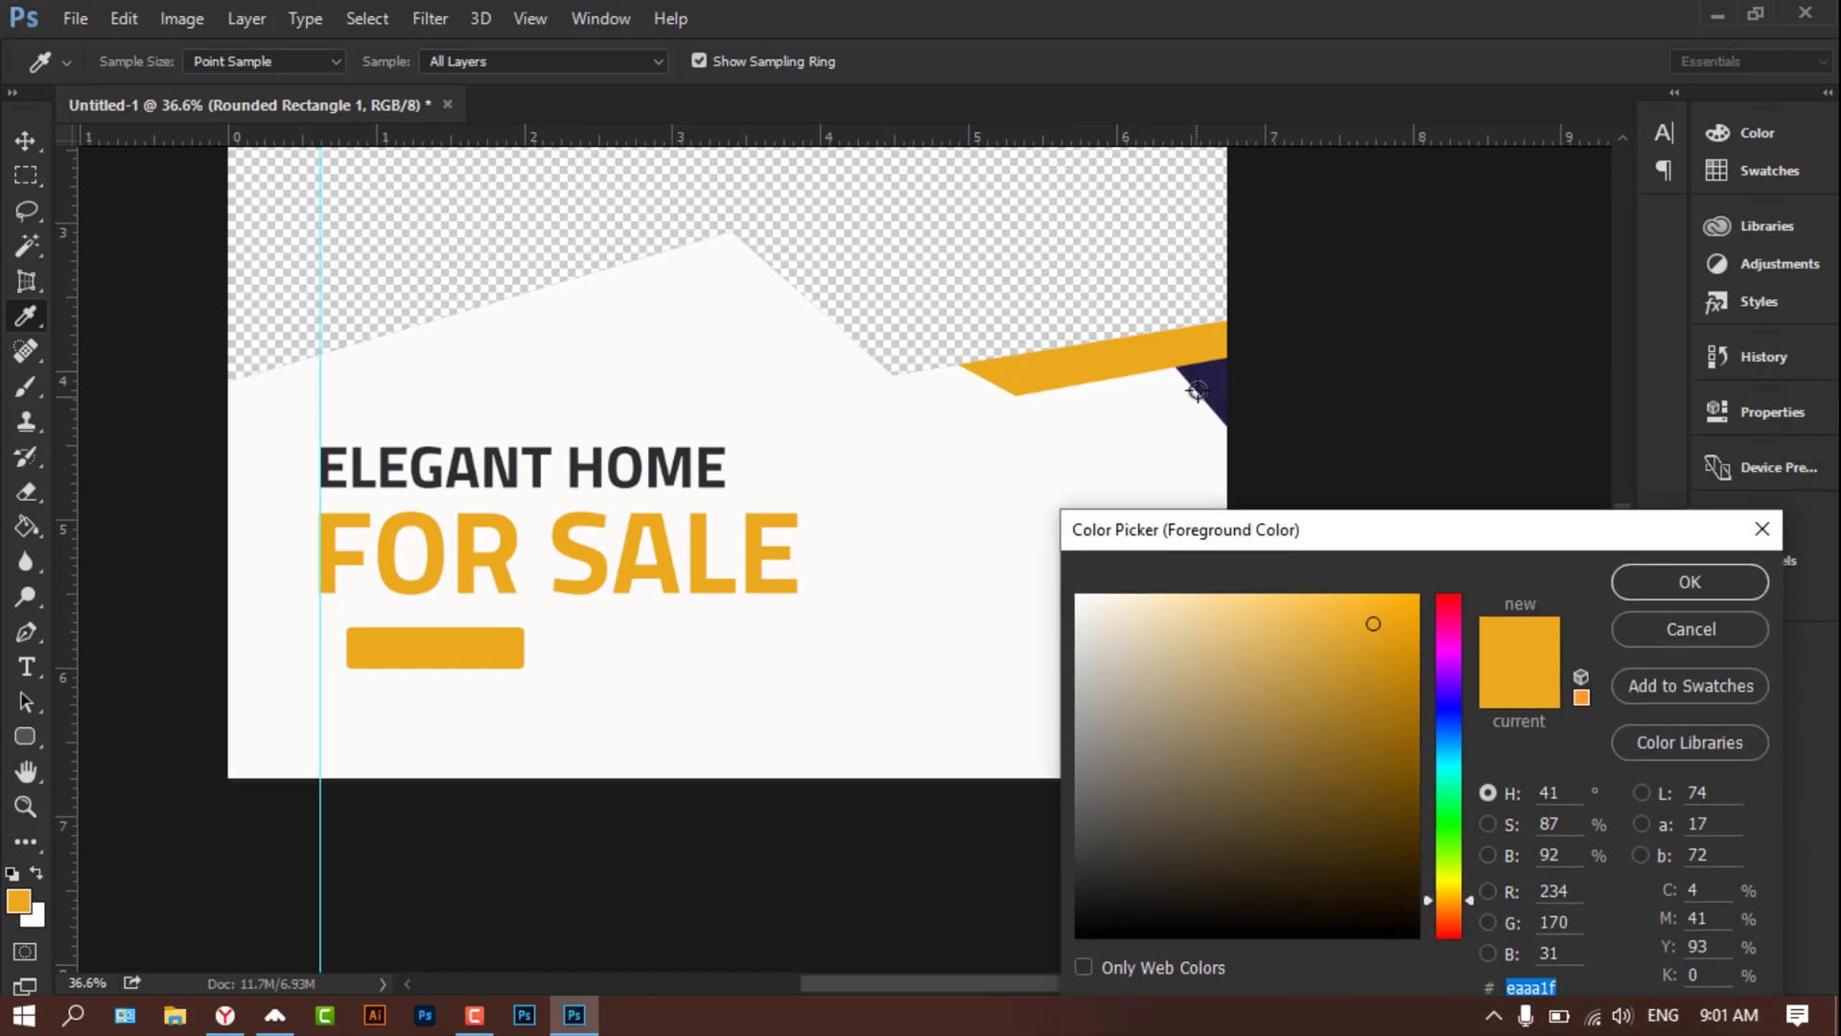
{"action": "left_click", "coordinate": [1197, 391]}
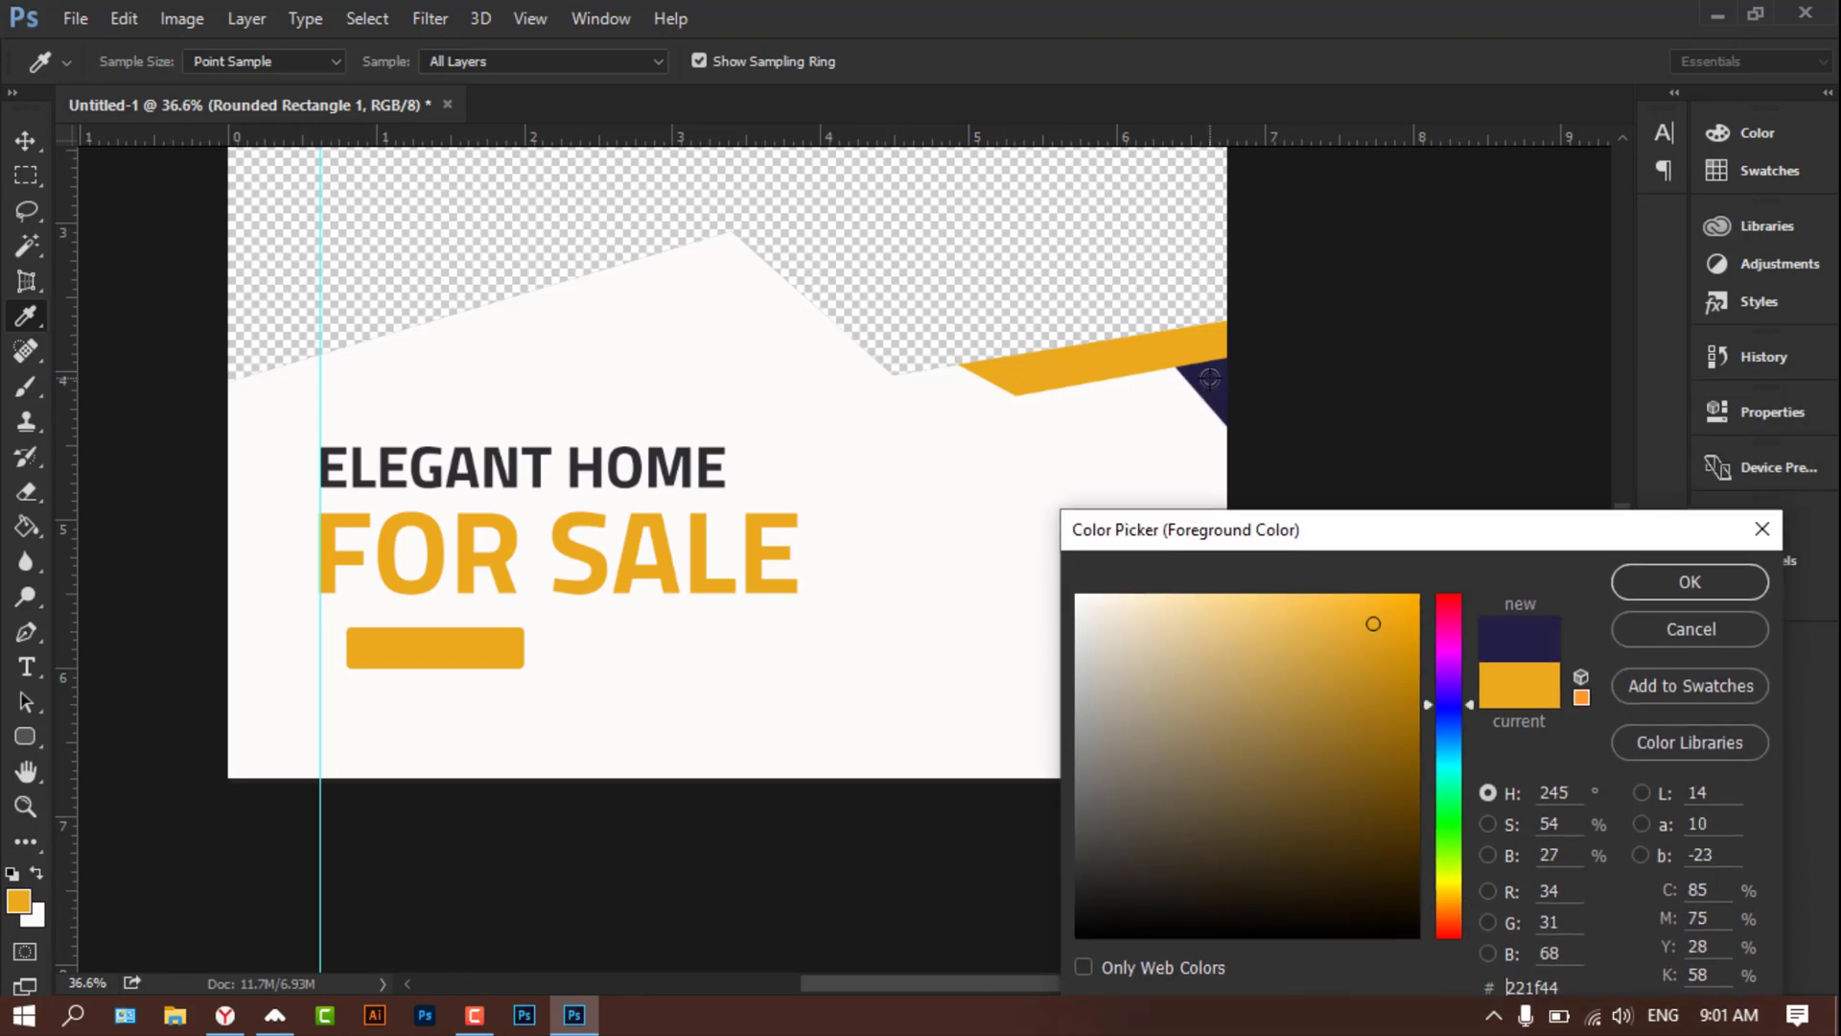
{"action": "left_click", "coordinate": [1722, 584]}
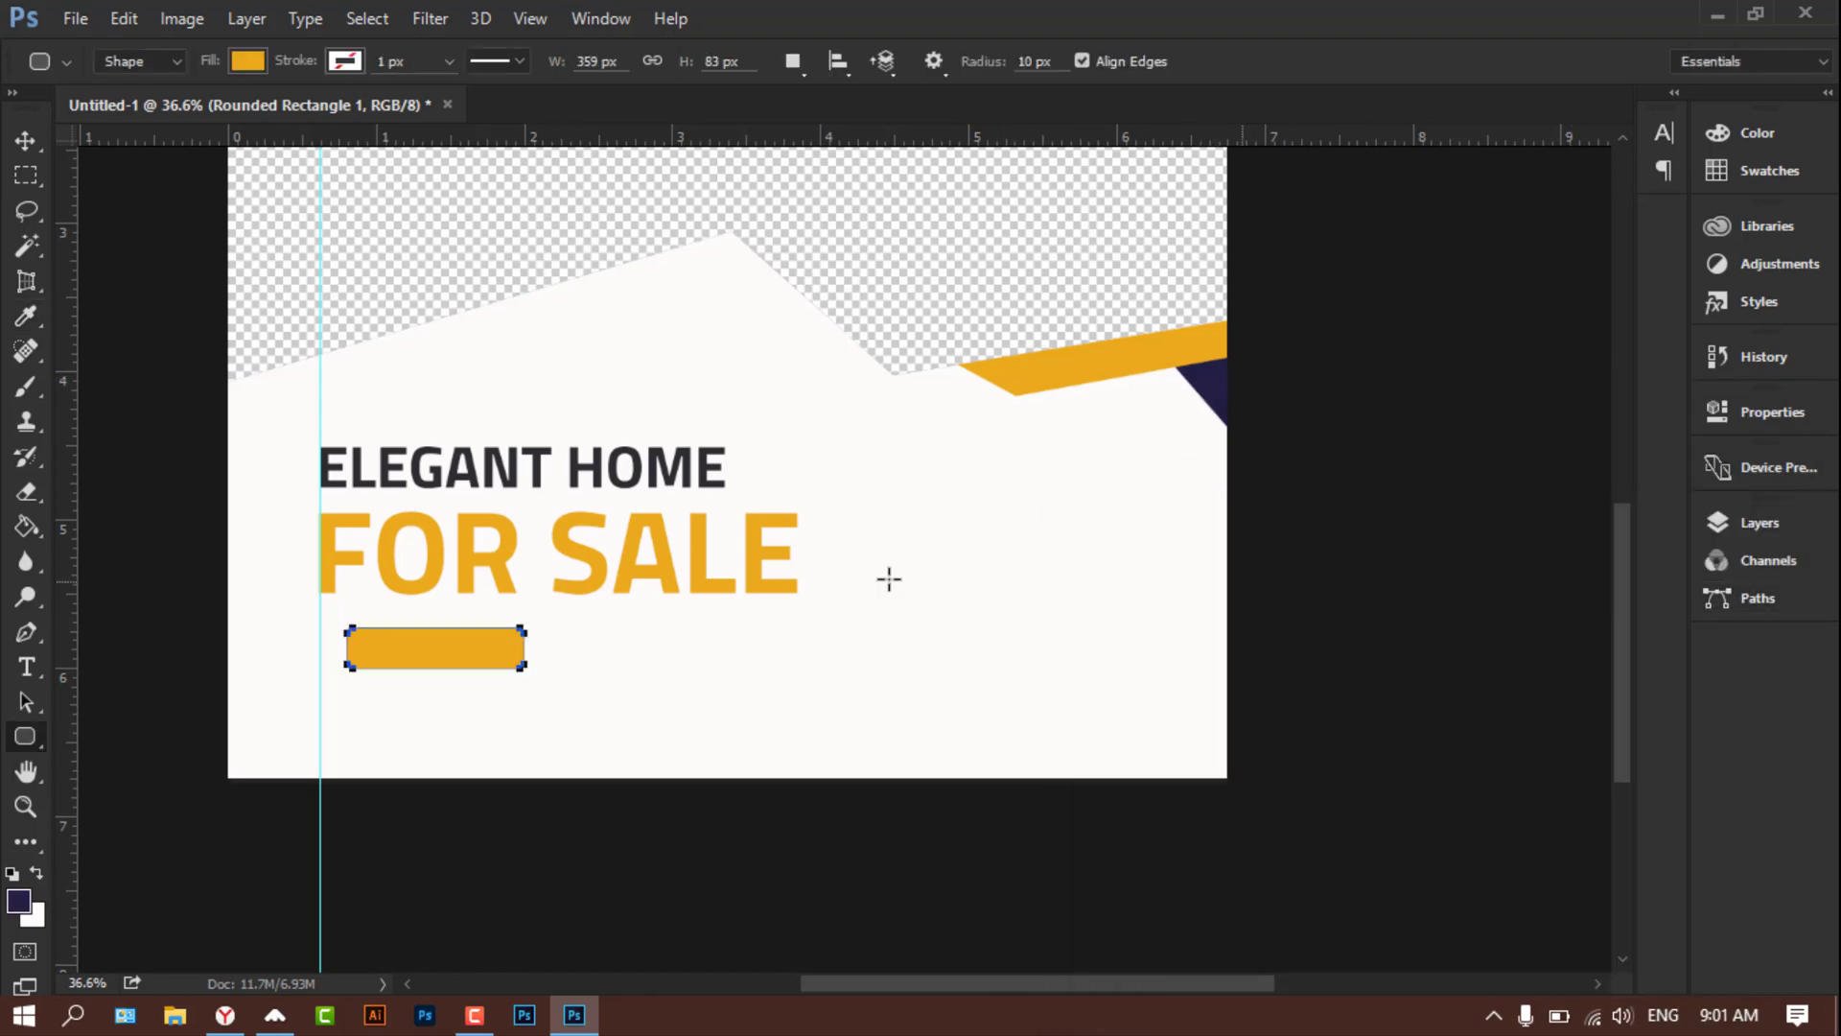
{"action": "left_click", "coordinate": [39, 140]}
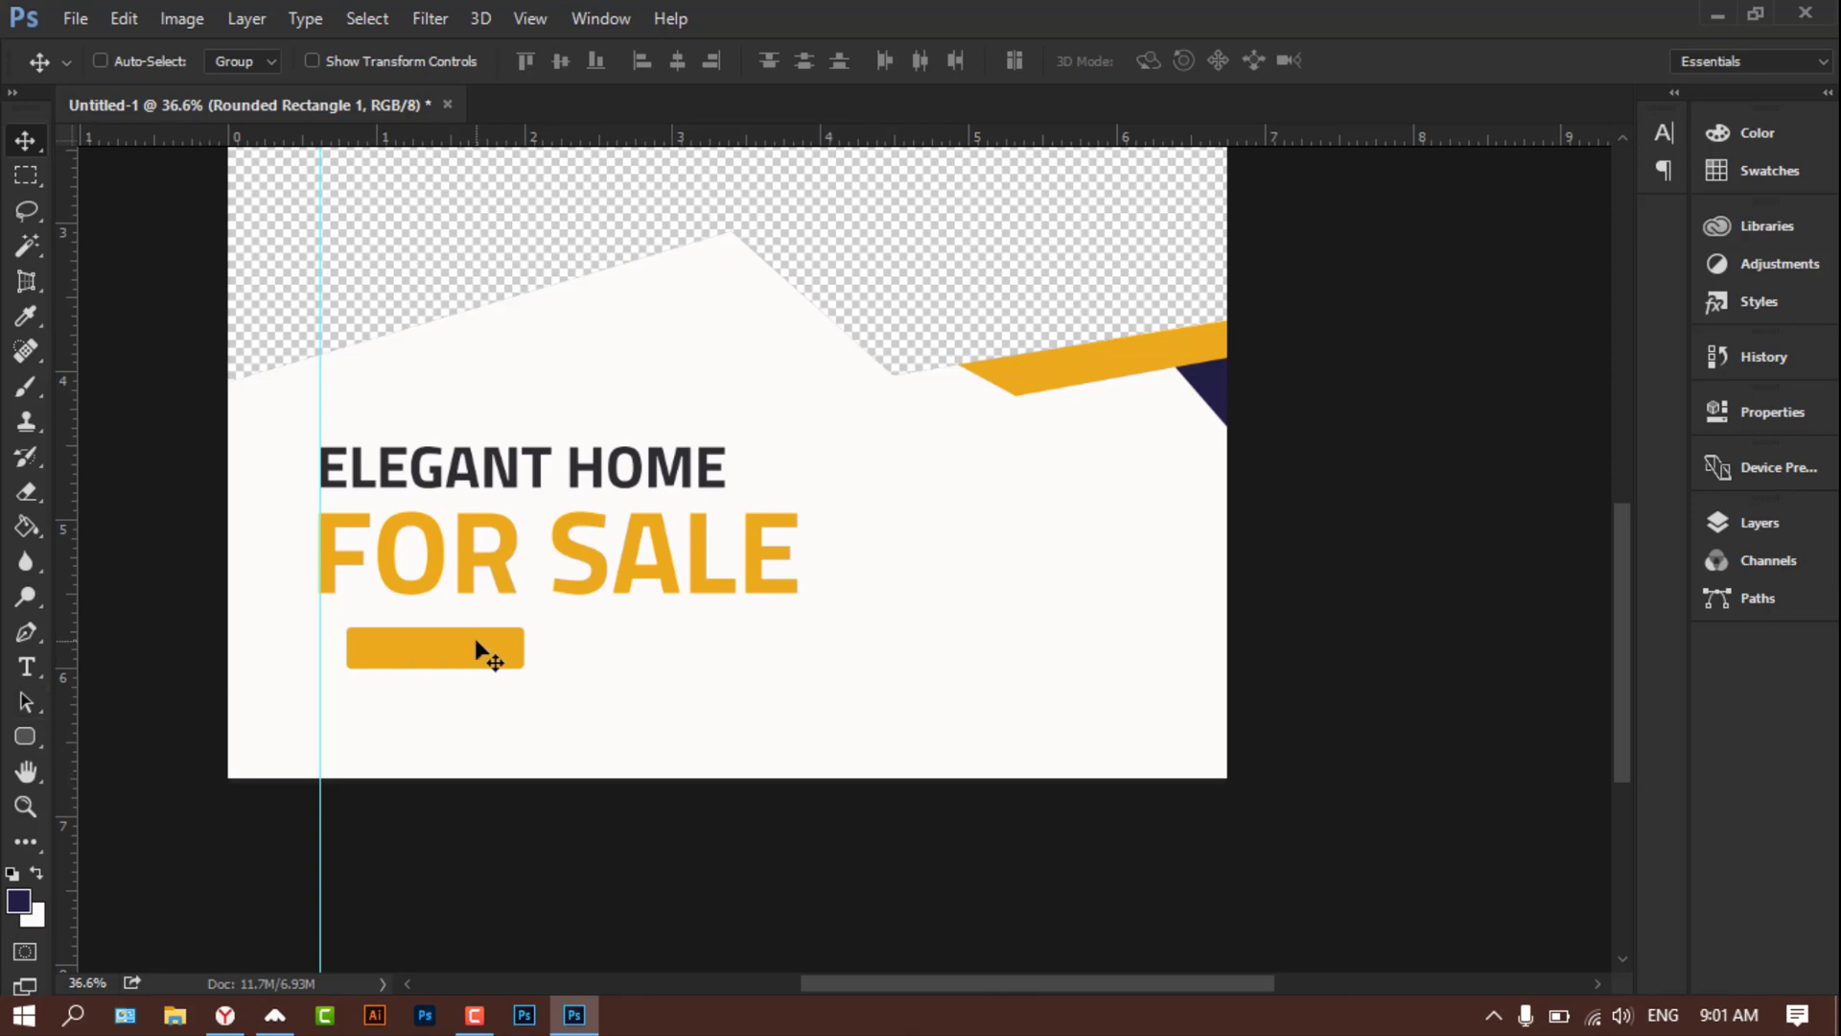
Step: Fill Rounded Rectangle 1 with #221f44 and align it to the left guide under FOR SALE
{"action": "left_click", "coordinate": [1739, 525]}
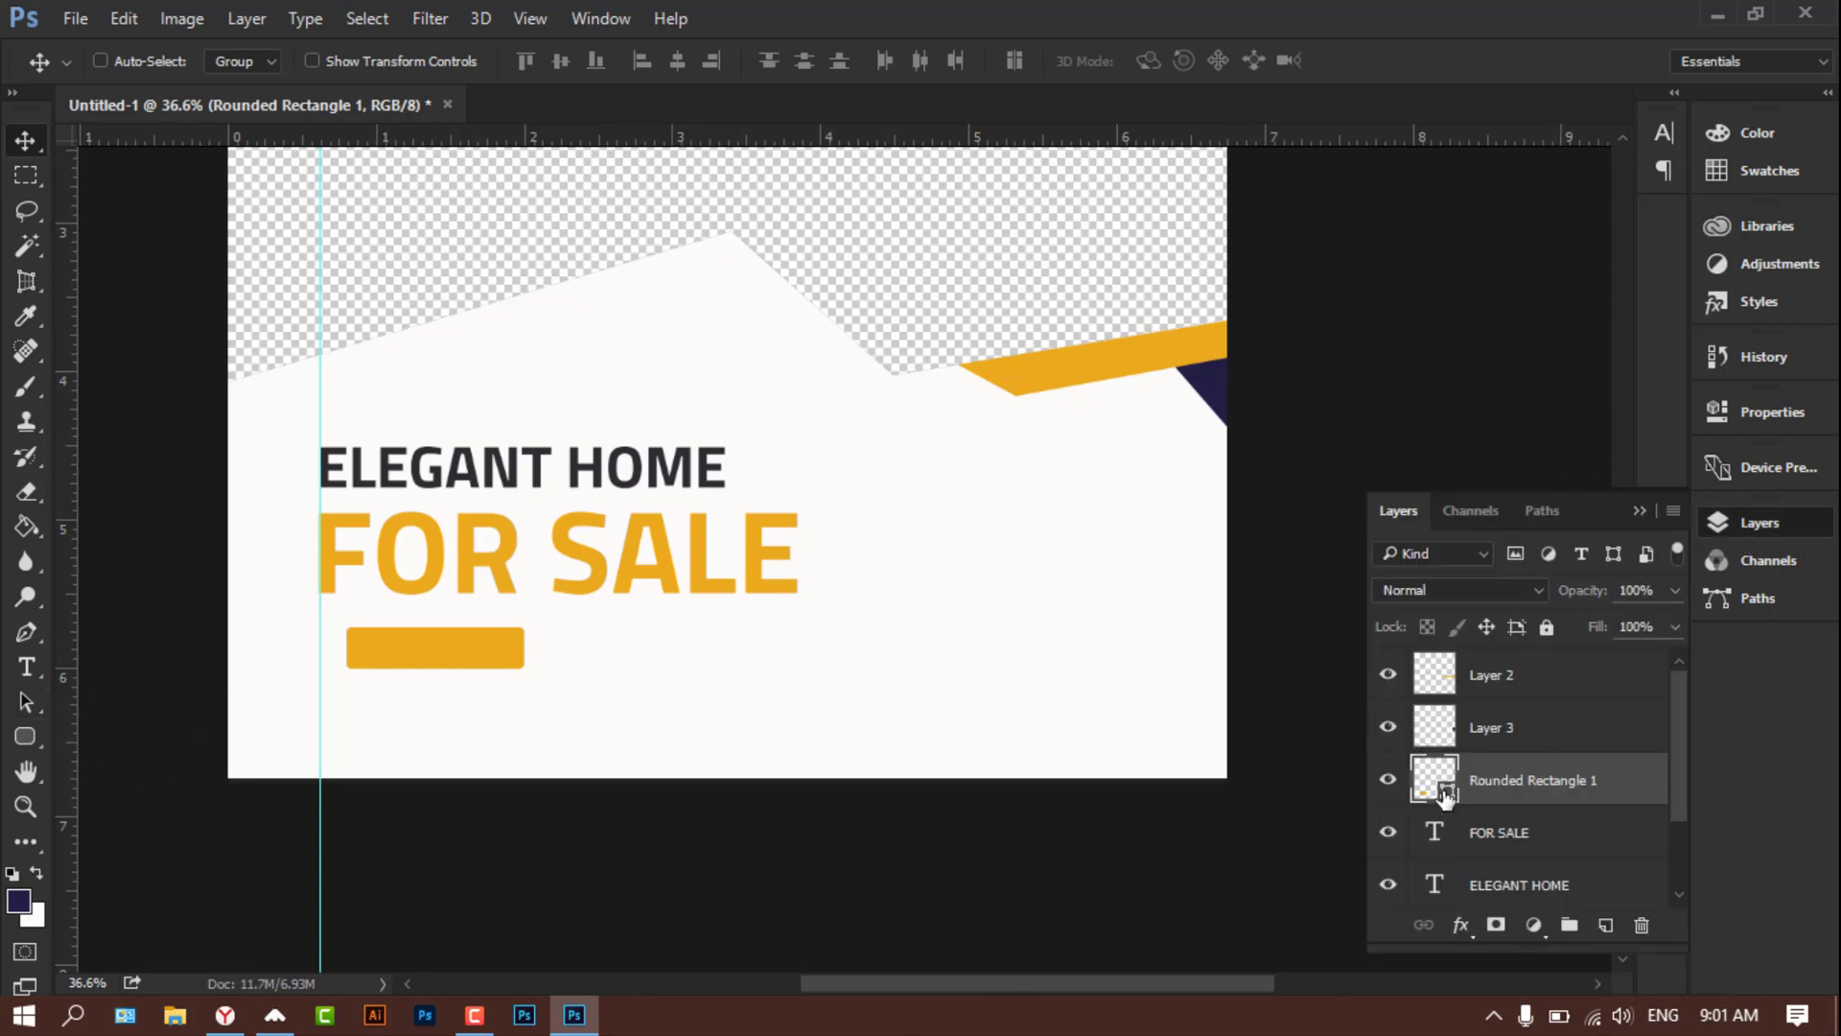
{"action": "double_click", "coordinate": [1445, 792]}
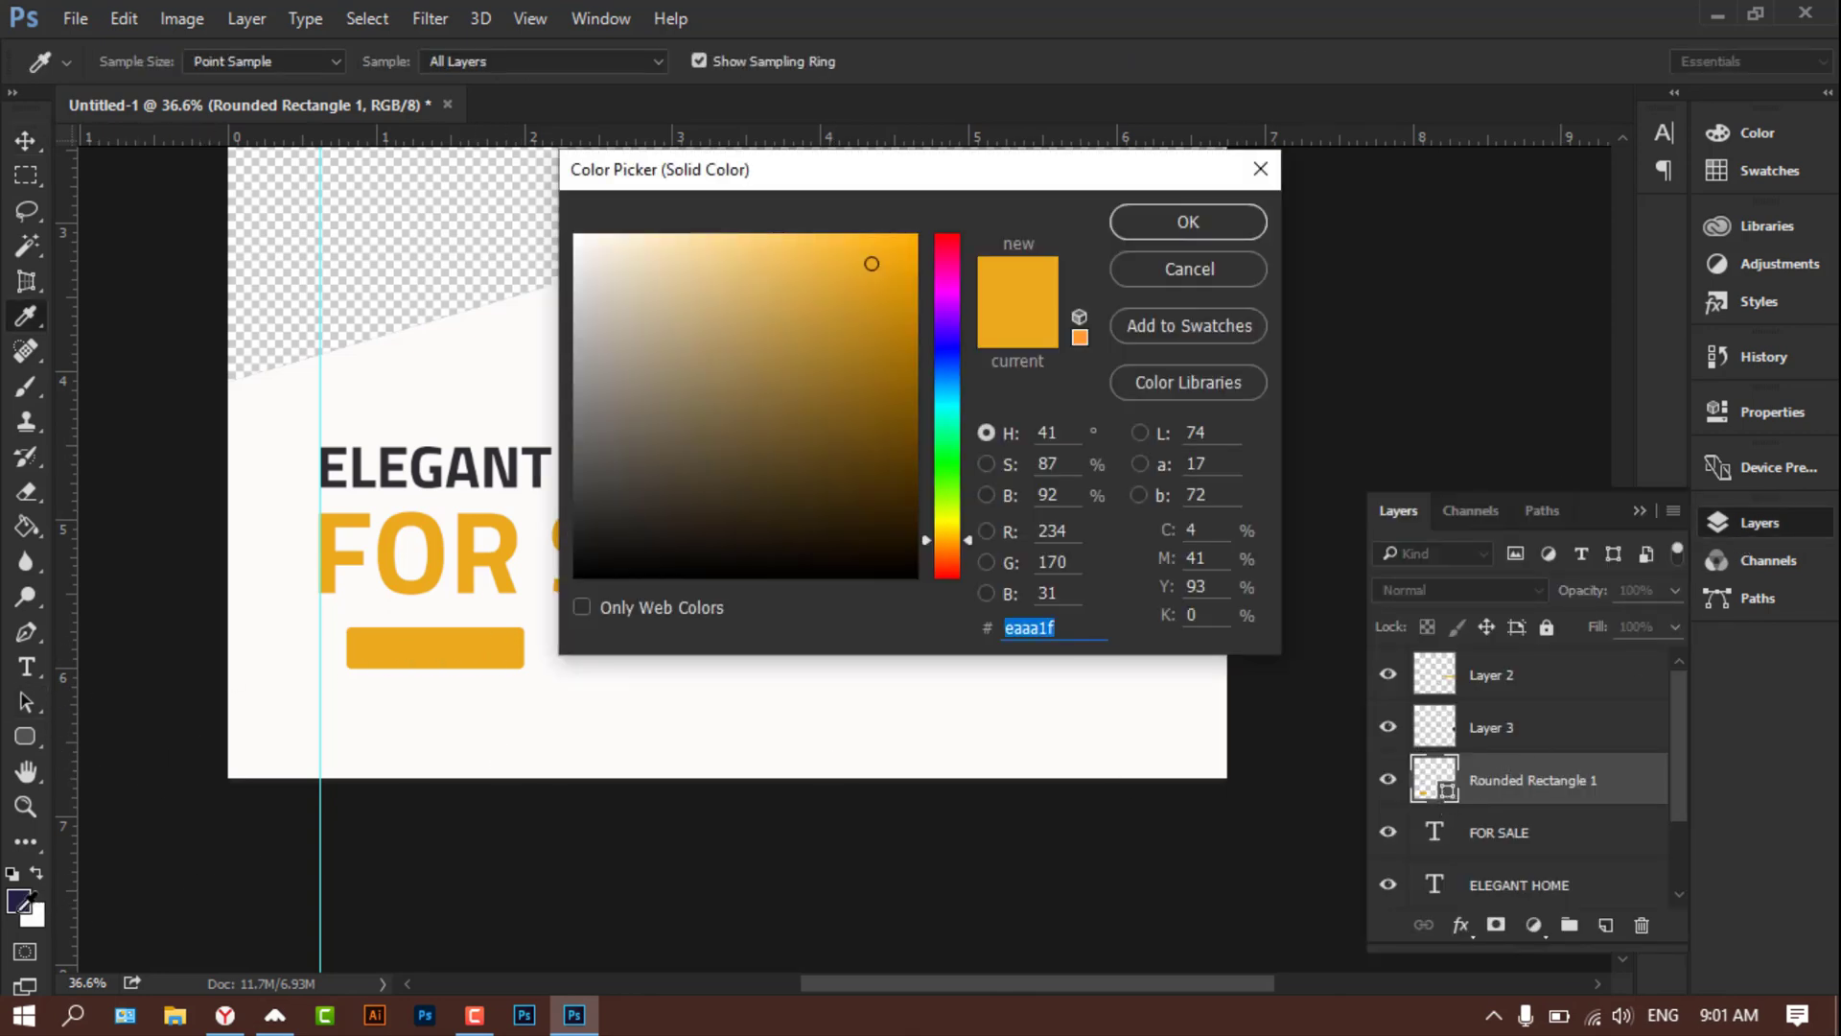
{"action": "type", "text": "221f44"}
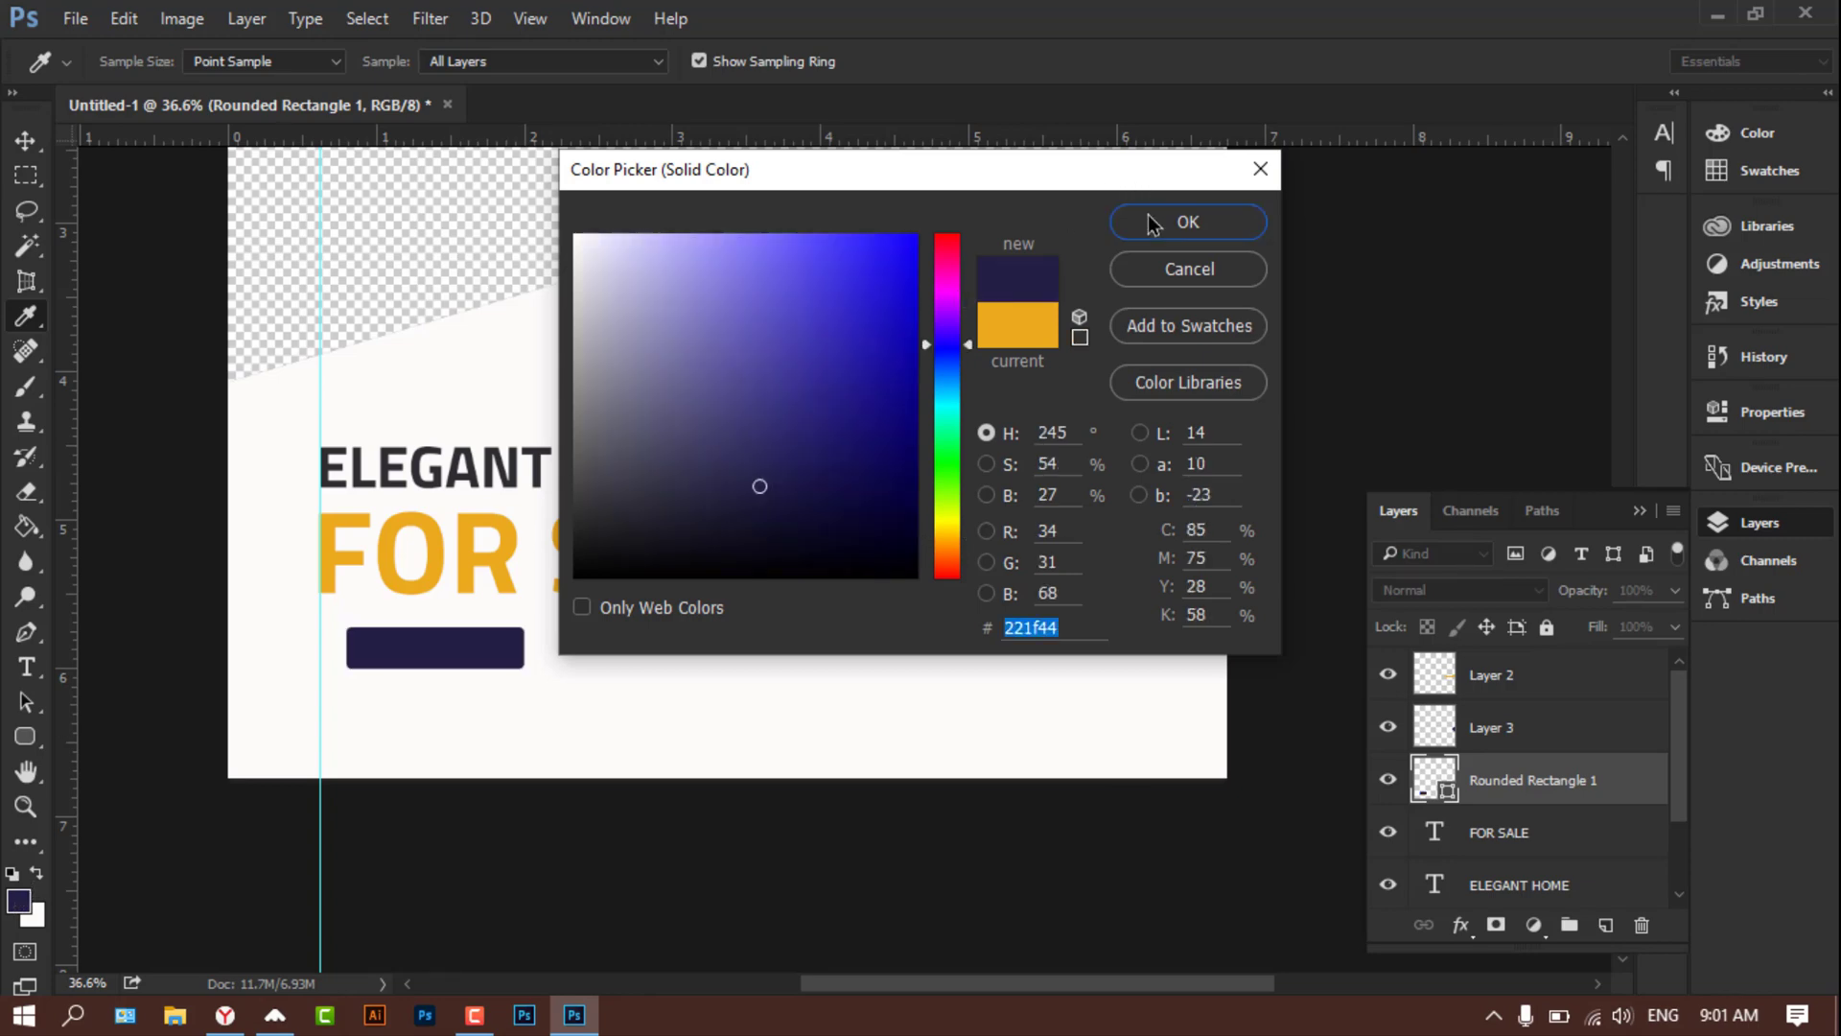
{"action": "left_click", "coordinate": [1146, 223]}
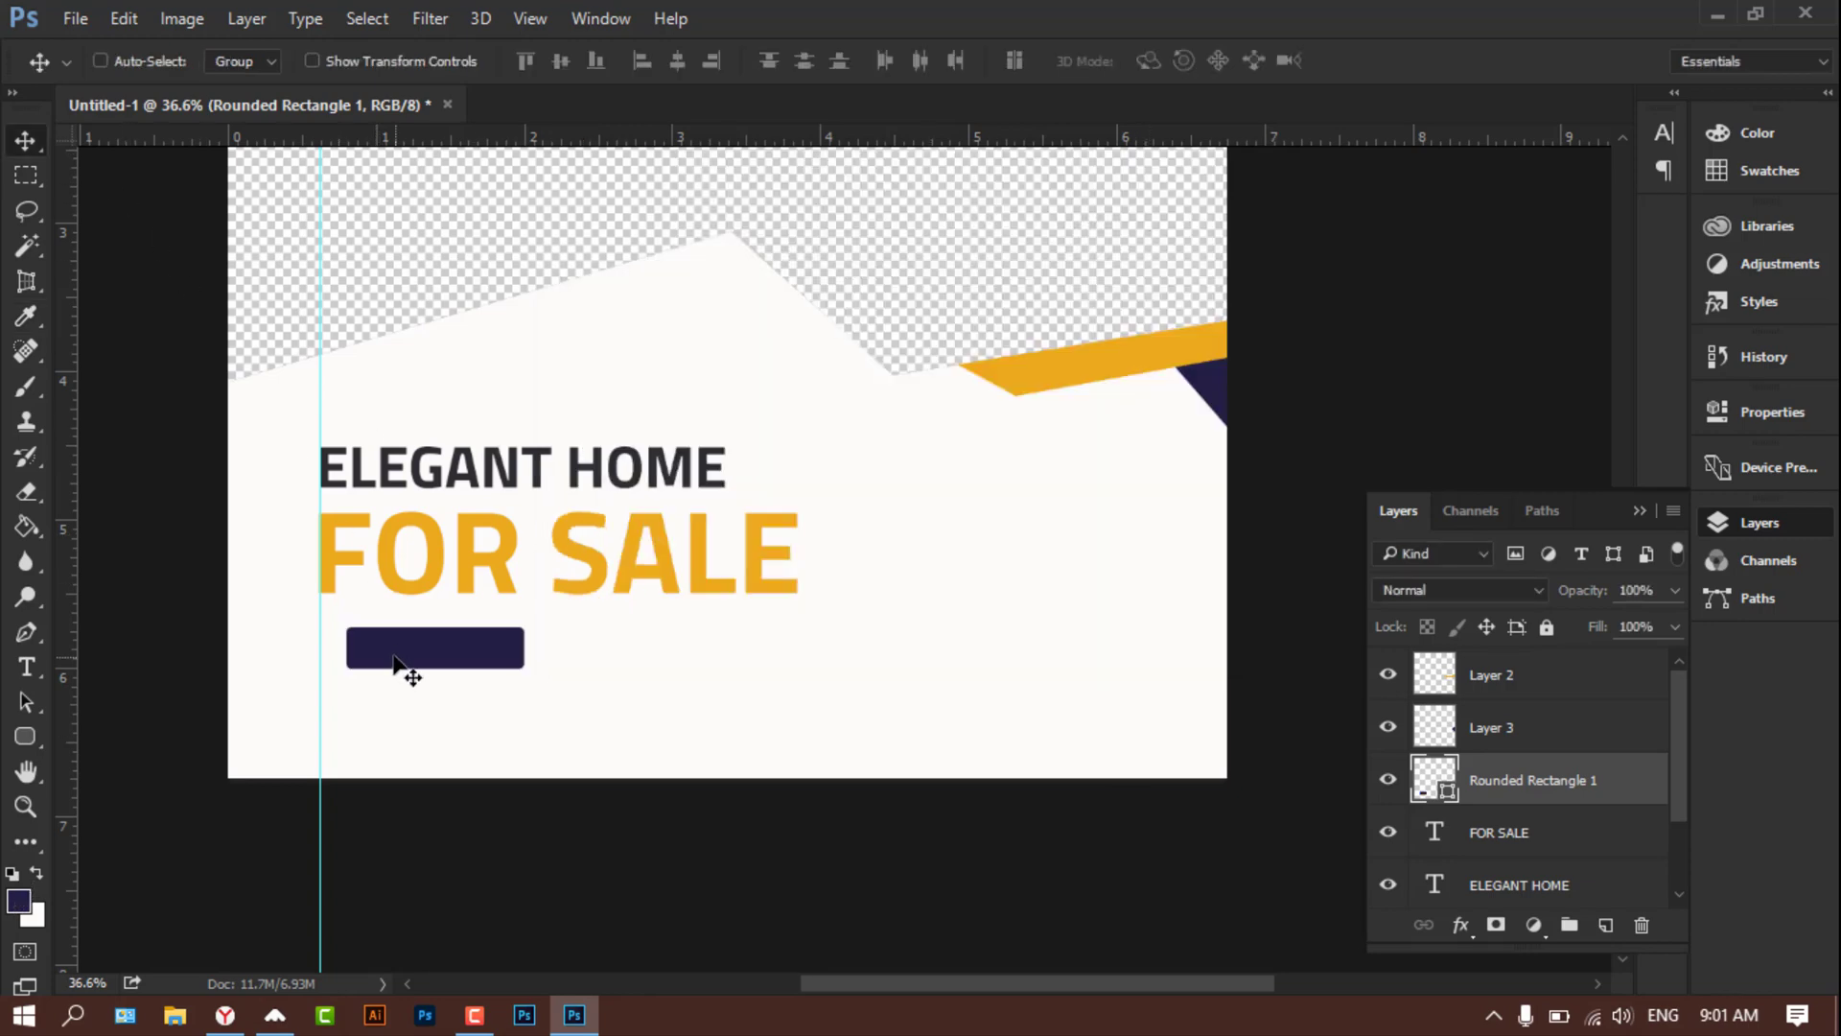
{"action": "left_click_drag", "start_coordinate": [403, 663], "coordinate": [377, 655]}
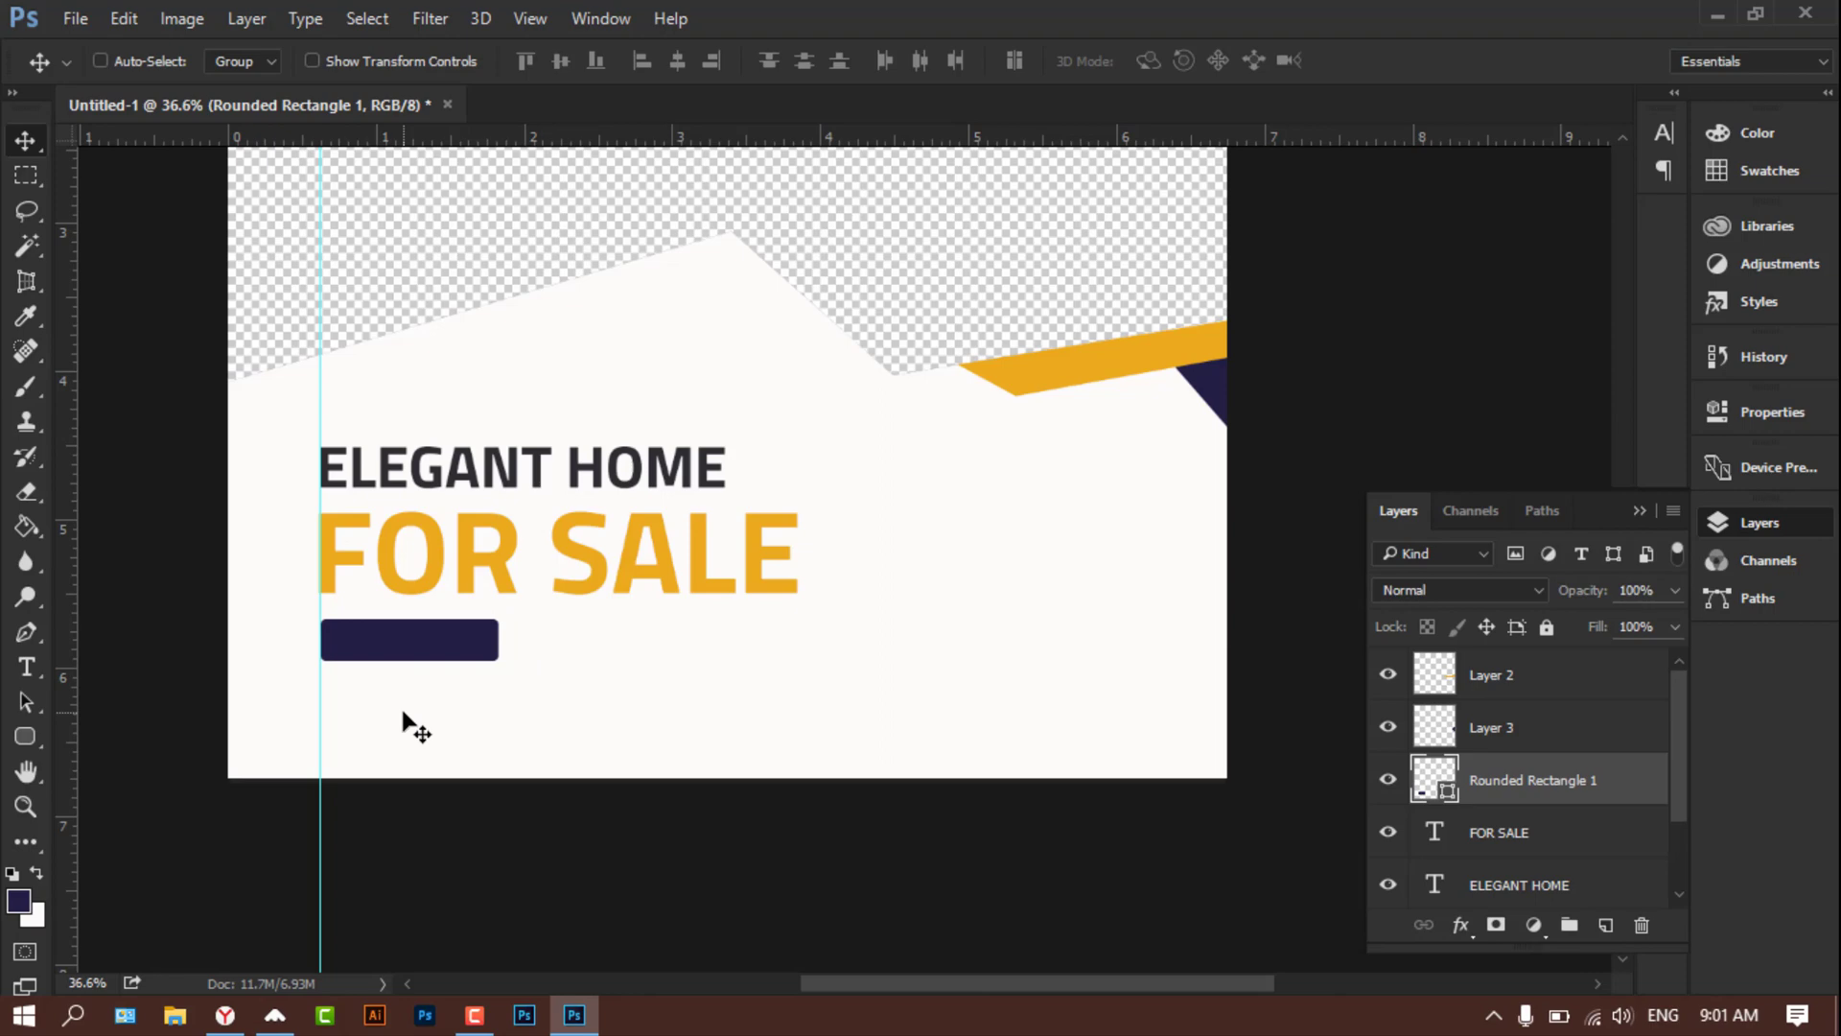
{"action": "key", "text": "Down"}
{"action": "key", "text": "Down"}
{"action": "key", "text": "Down"}
{"action": "key", "text": "Down"}
{"action": "key", "text": "Down"}
{"action": "key", "text": "Down"}
{"action": "key", "text": "Down"}
{"action": "key", "text": "Down"}
{"action": "key", "text": "Down"}
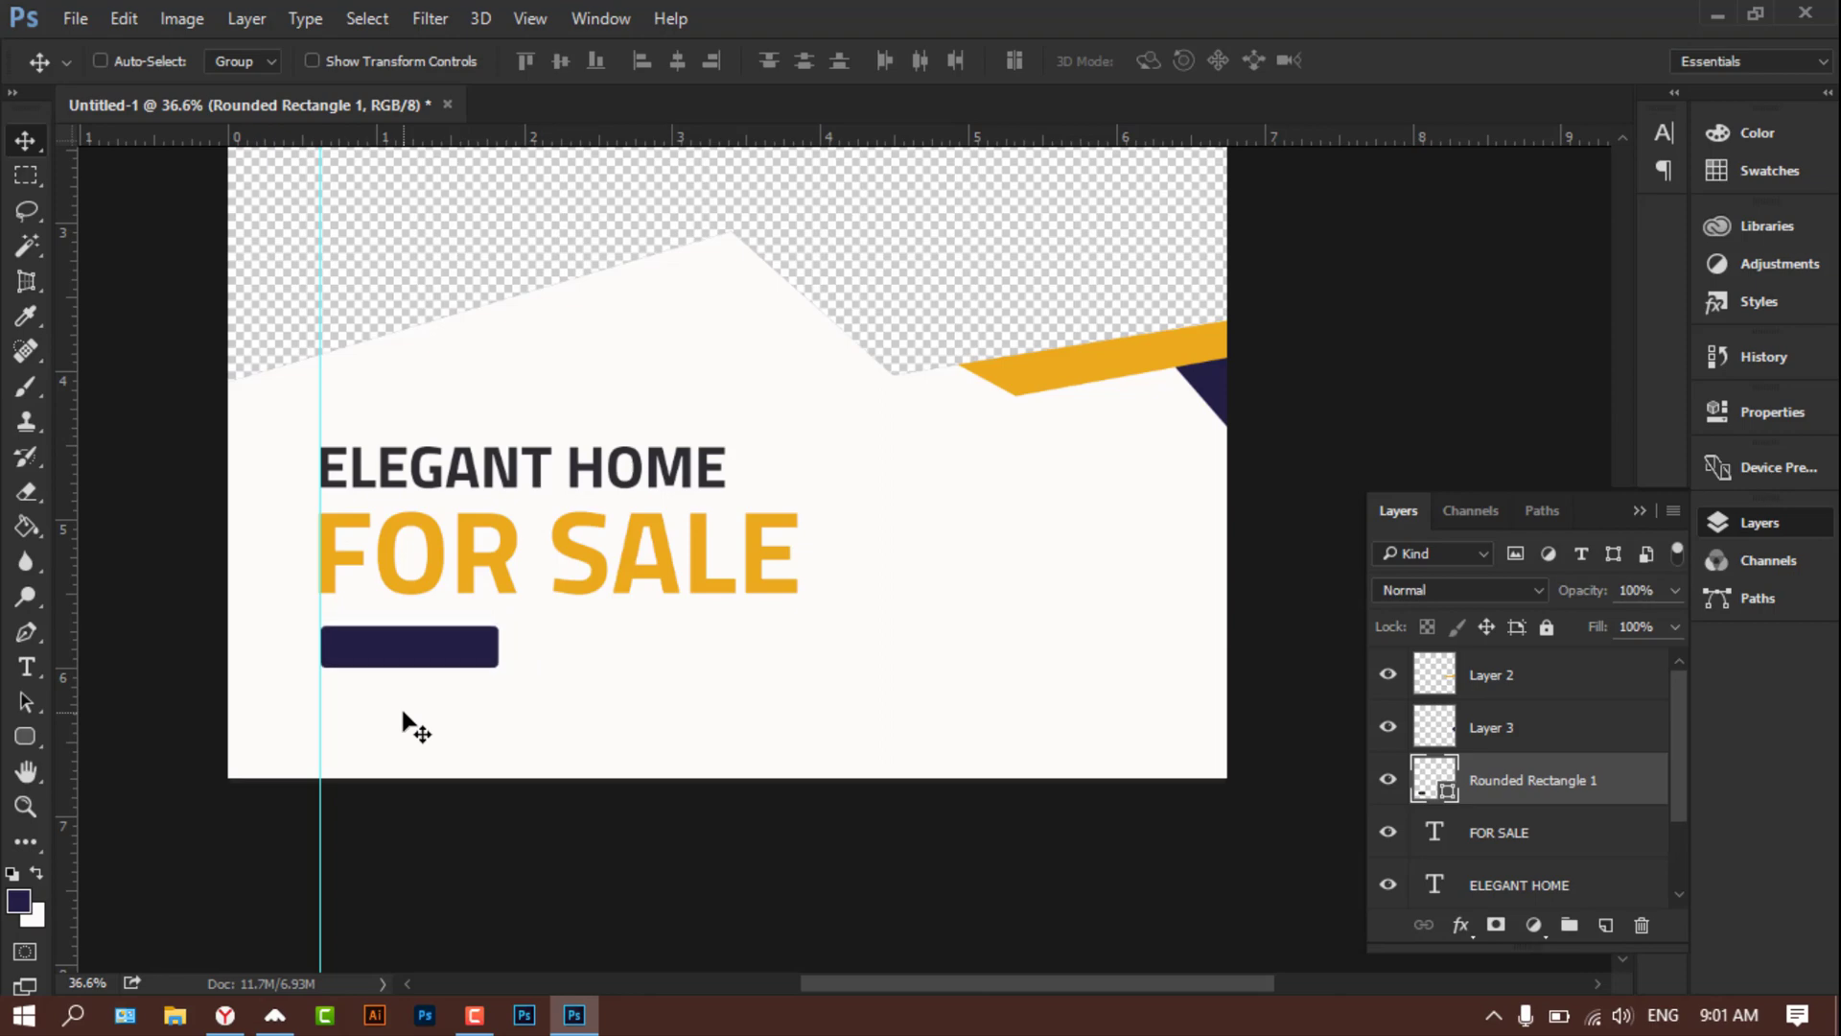
Step: Duplicate the ELEGANT HOME layer and move the copy below the navy bar at the left guide
{"action": "left_click", "coordinate": [1532, 844]}
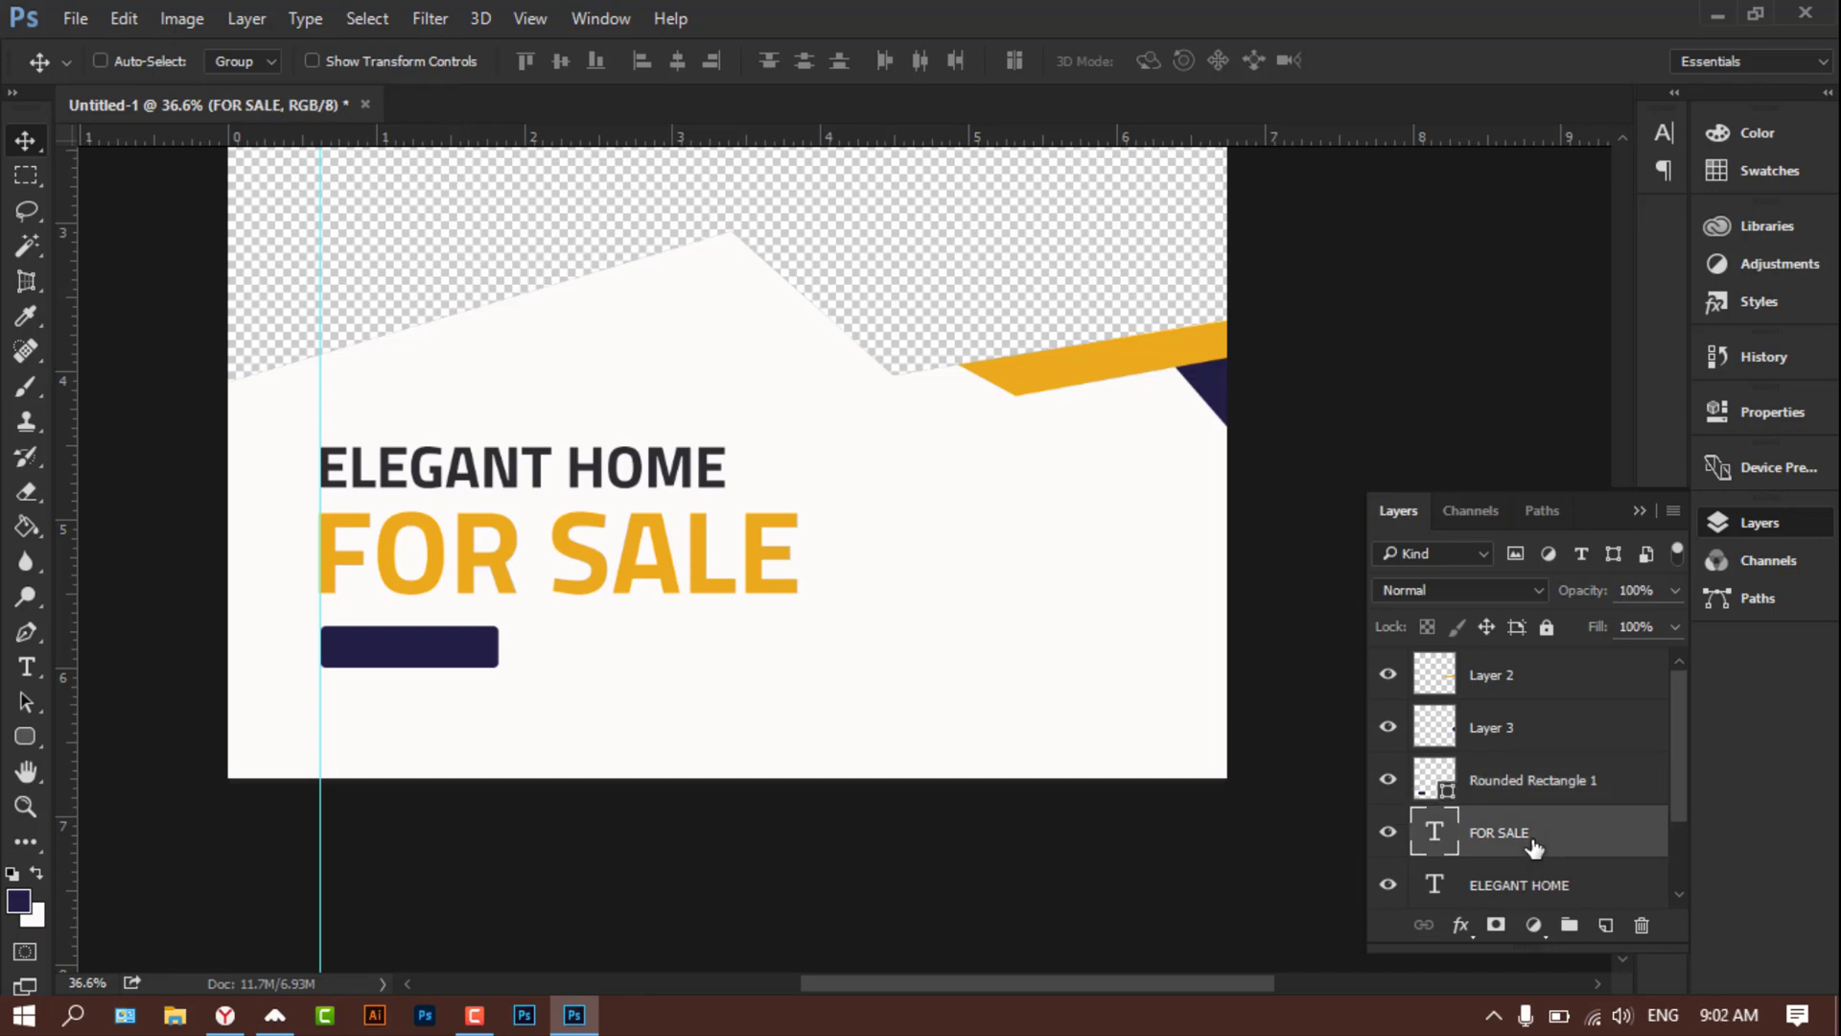
{"action": "left_click", "coordinate": [1542, 887]}
{"action": "right_click", "coordinate": [1542, 887]}
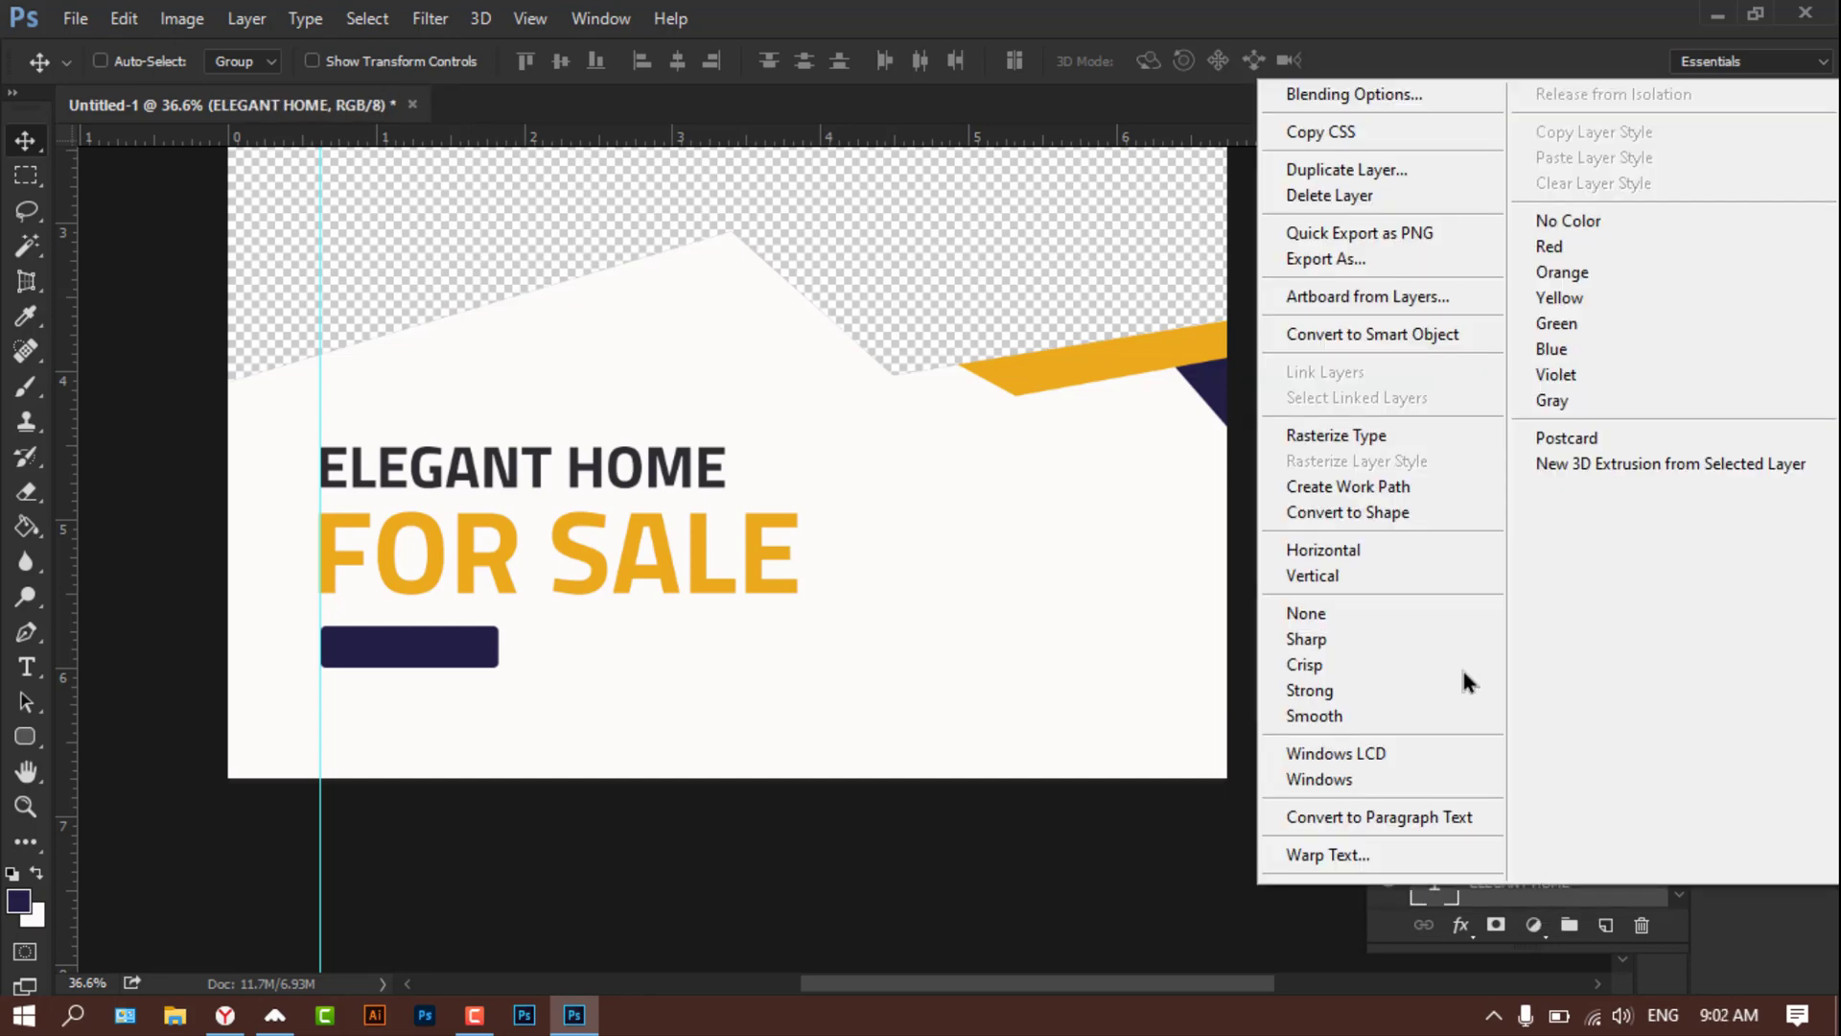
{"action": "left_click", "coordinate": [1326, 174]}
{"action": "left_click", "coordinate": [1173, 315]}
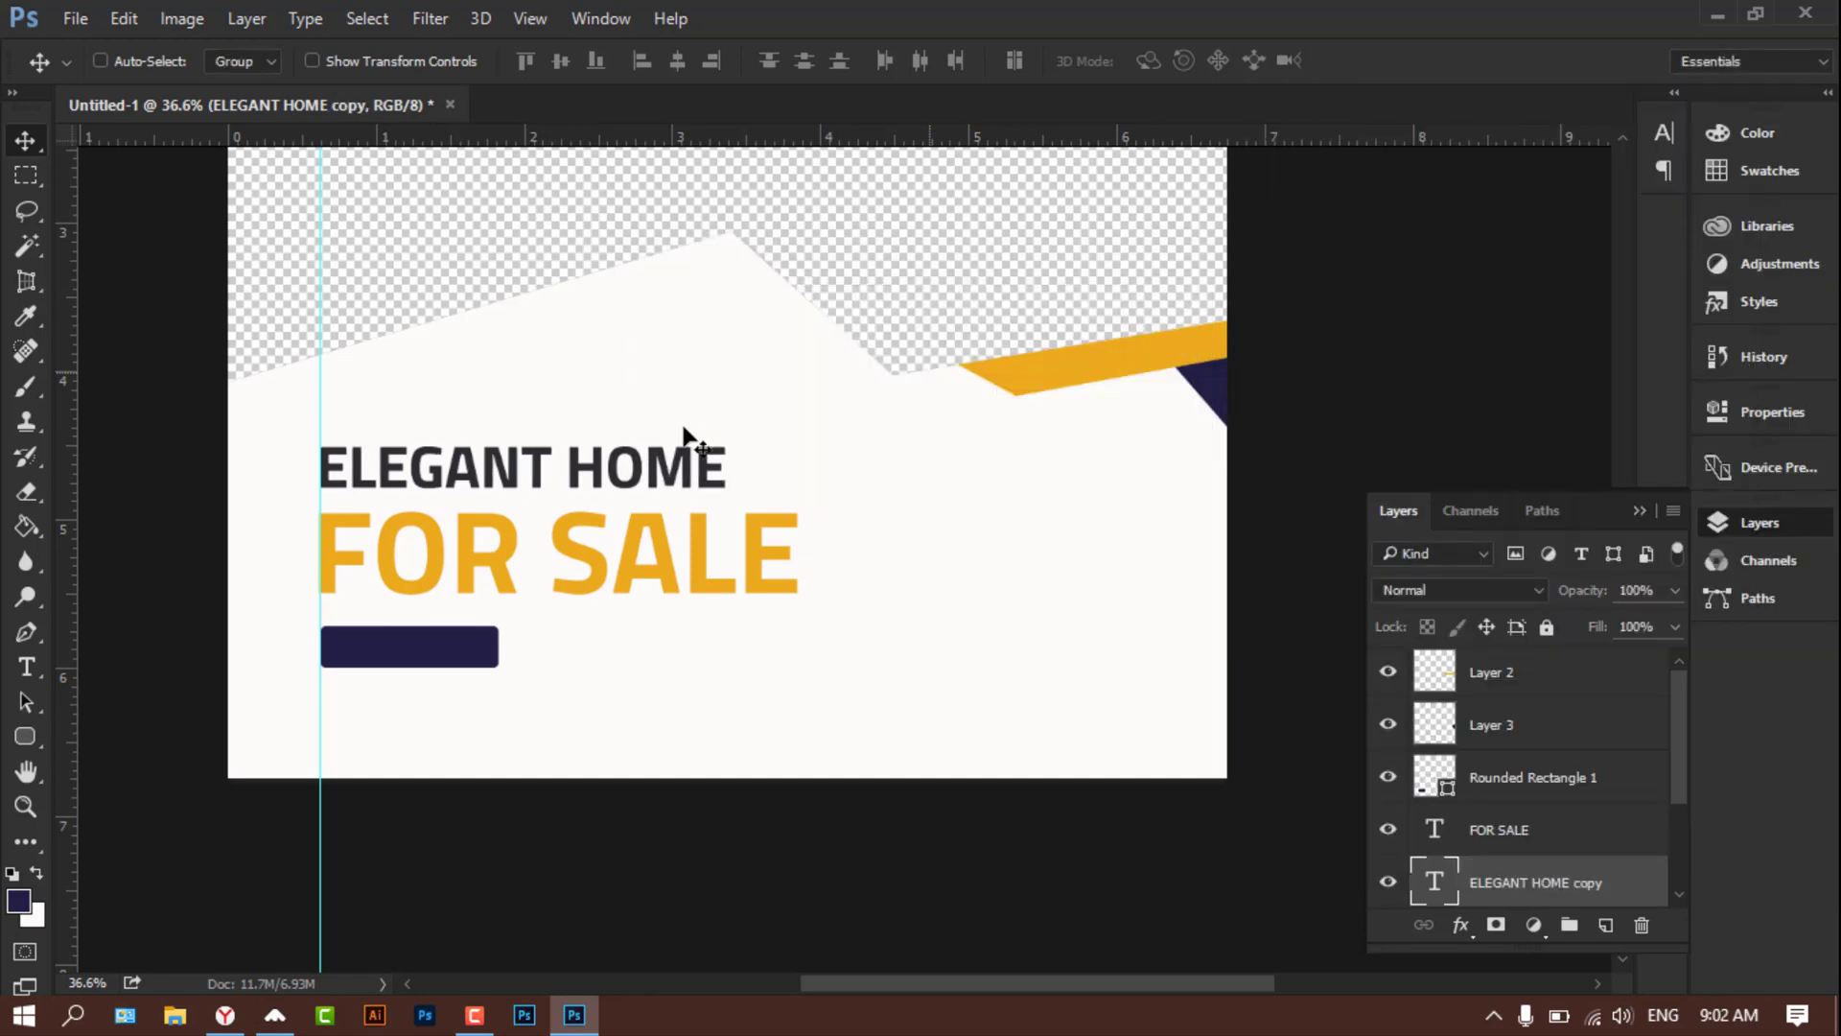
{"action": "left_click_drag", "start_coordinate": [515, 467], "coordinate": [511, 710]}
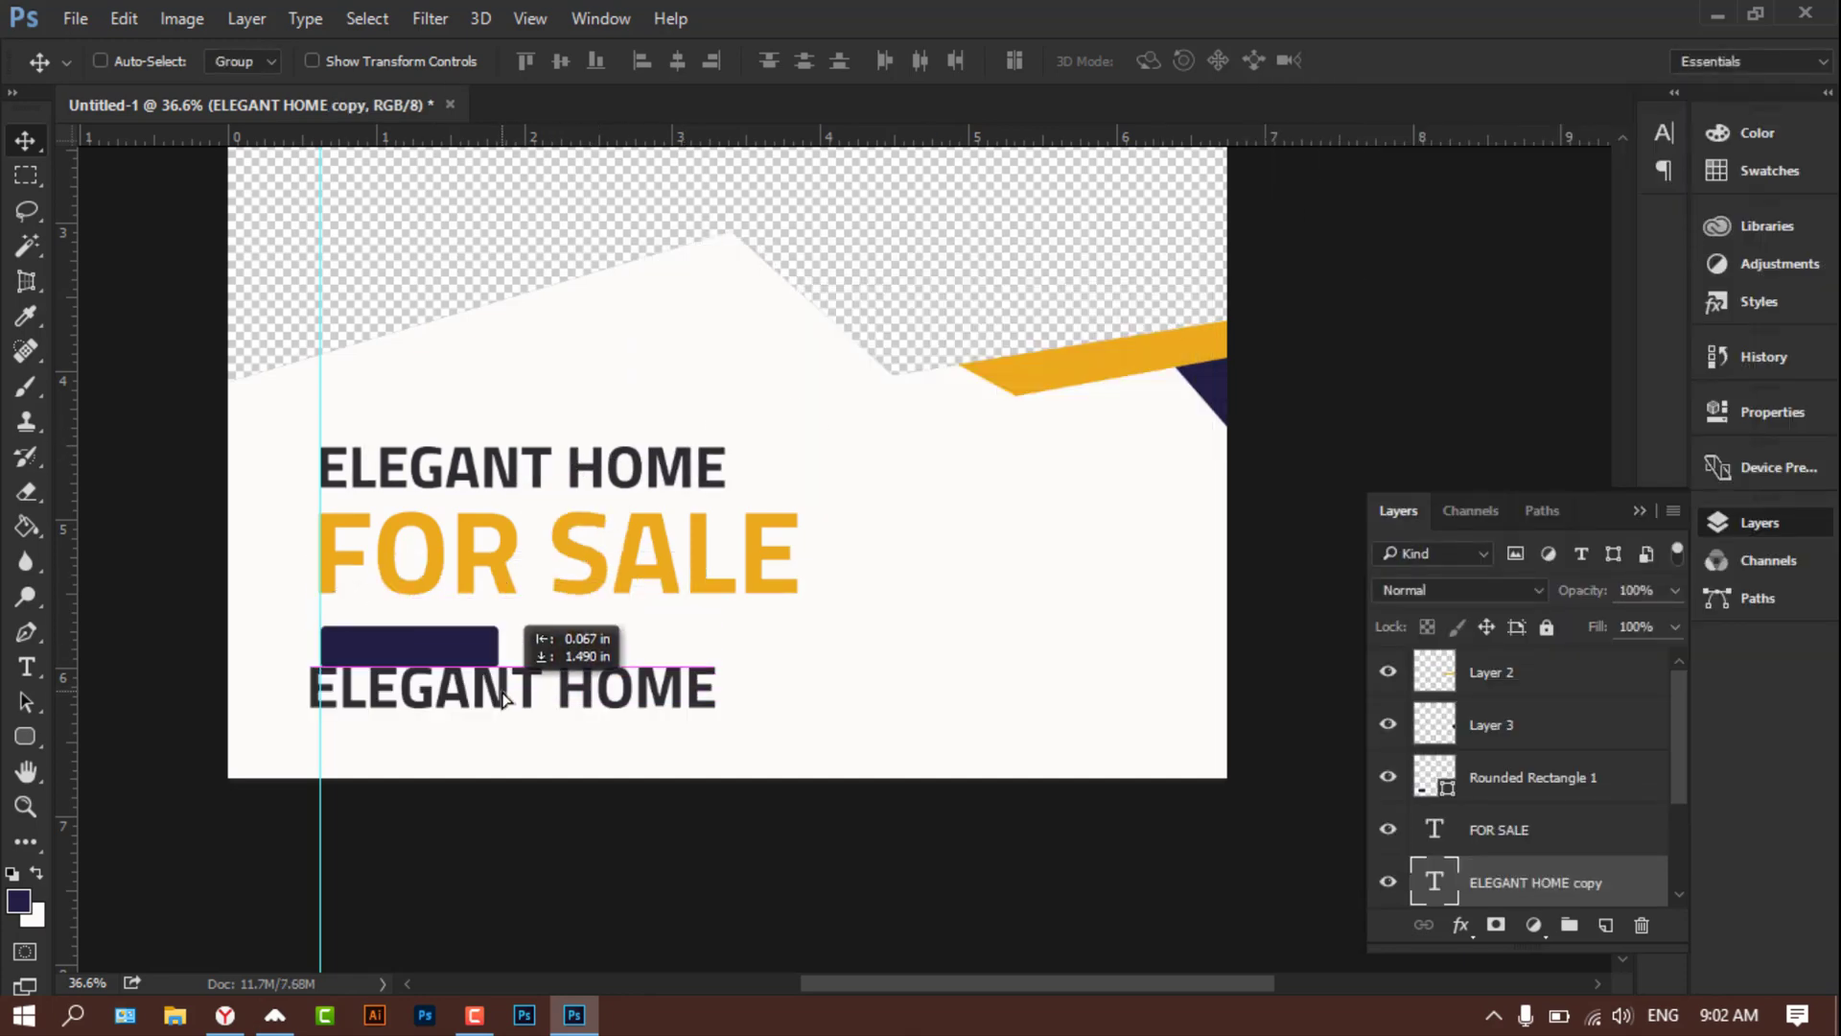
{"action": "left_click_drag", "start_coordinate": [513, 710], "coordinate": [513, 709]}
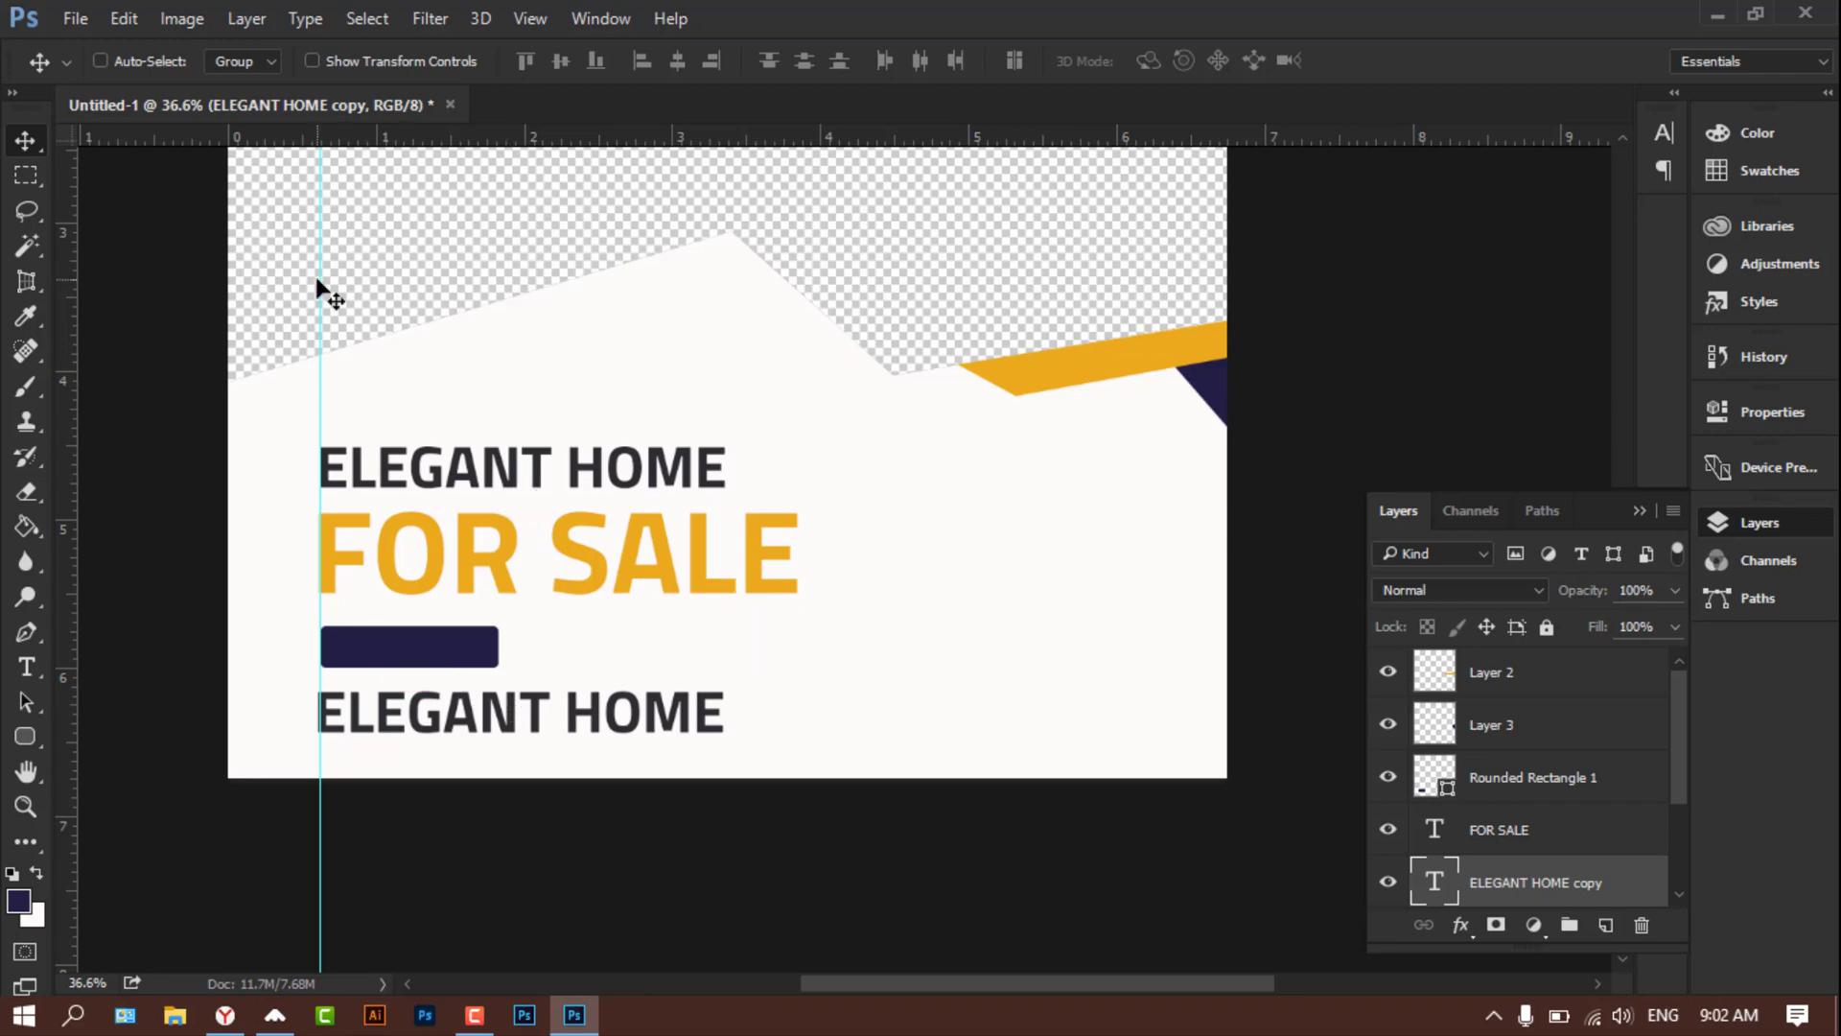
{"action": "left_click", "coordinate": [318, 66]}
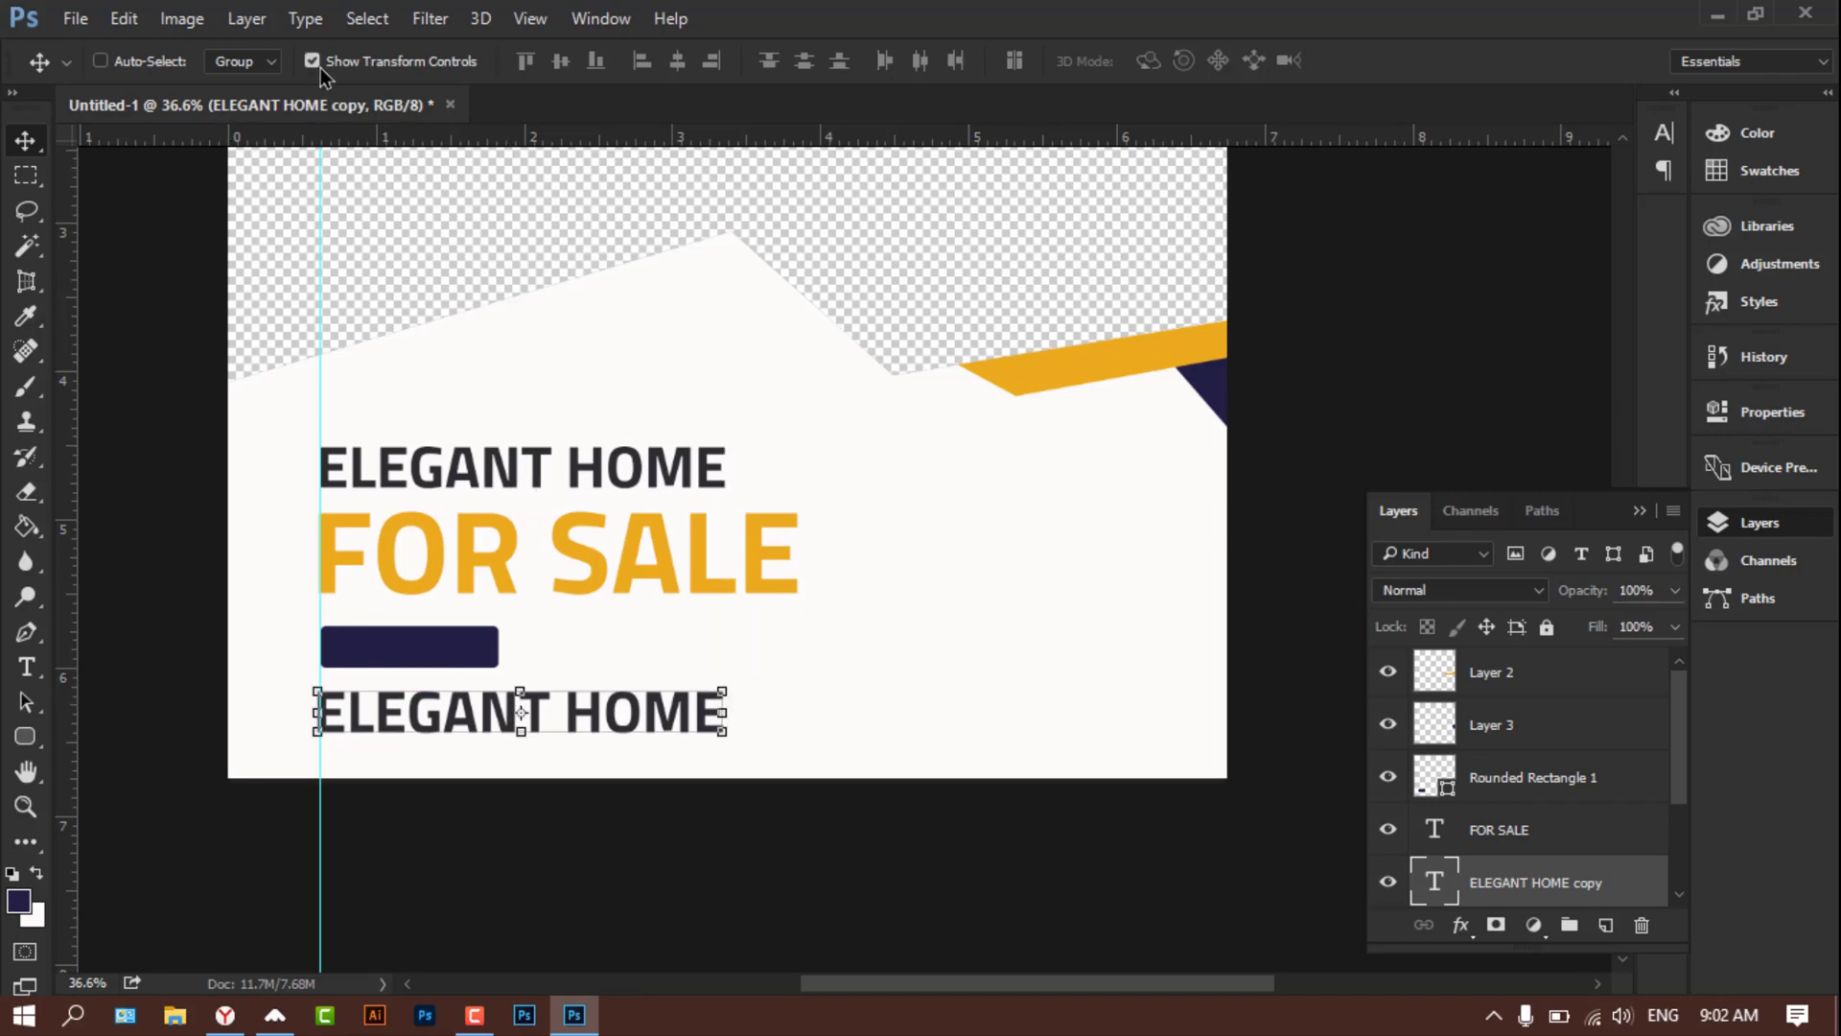
Step: Shrink the copied ELEGANT HOME text proportionally and zoom in on it
{"action": "left_click", "coordinate": [722, 733]}
{"action": "left_click", "coordinate": [458, 63]}
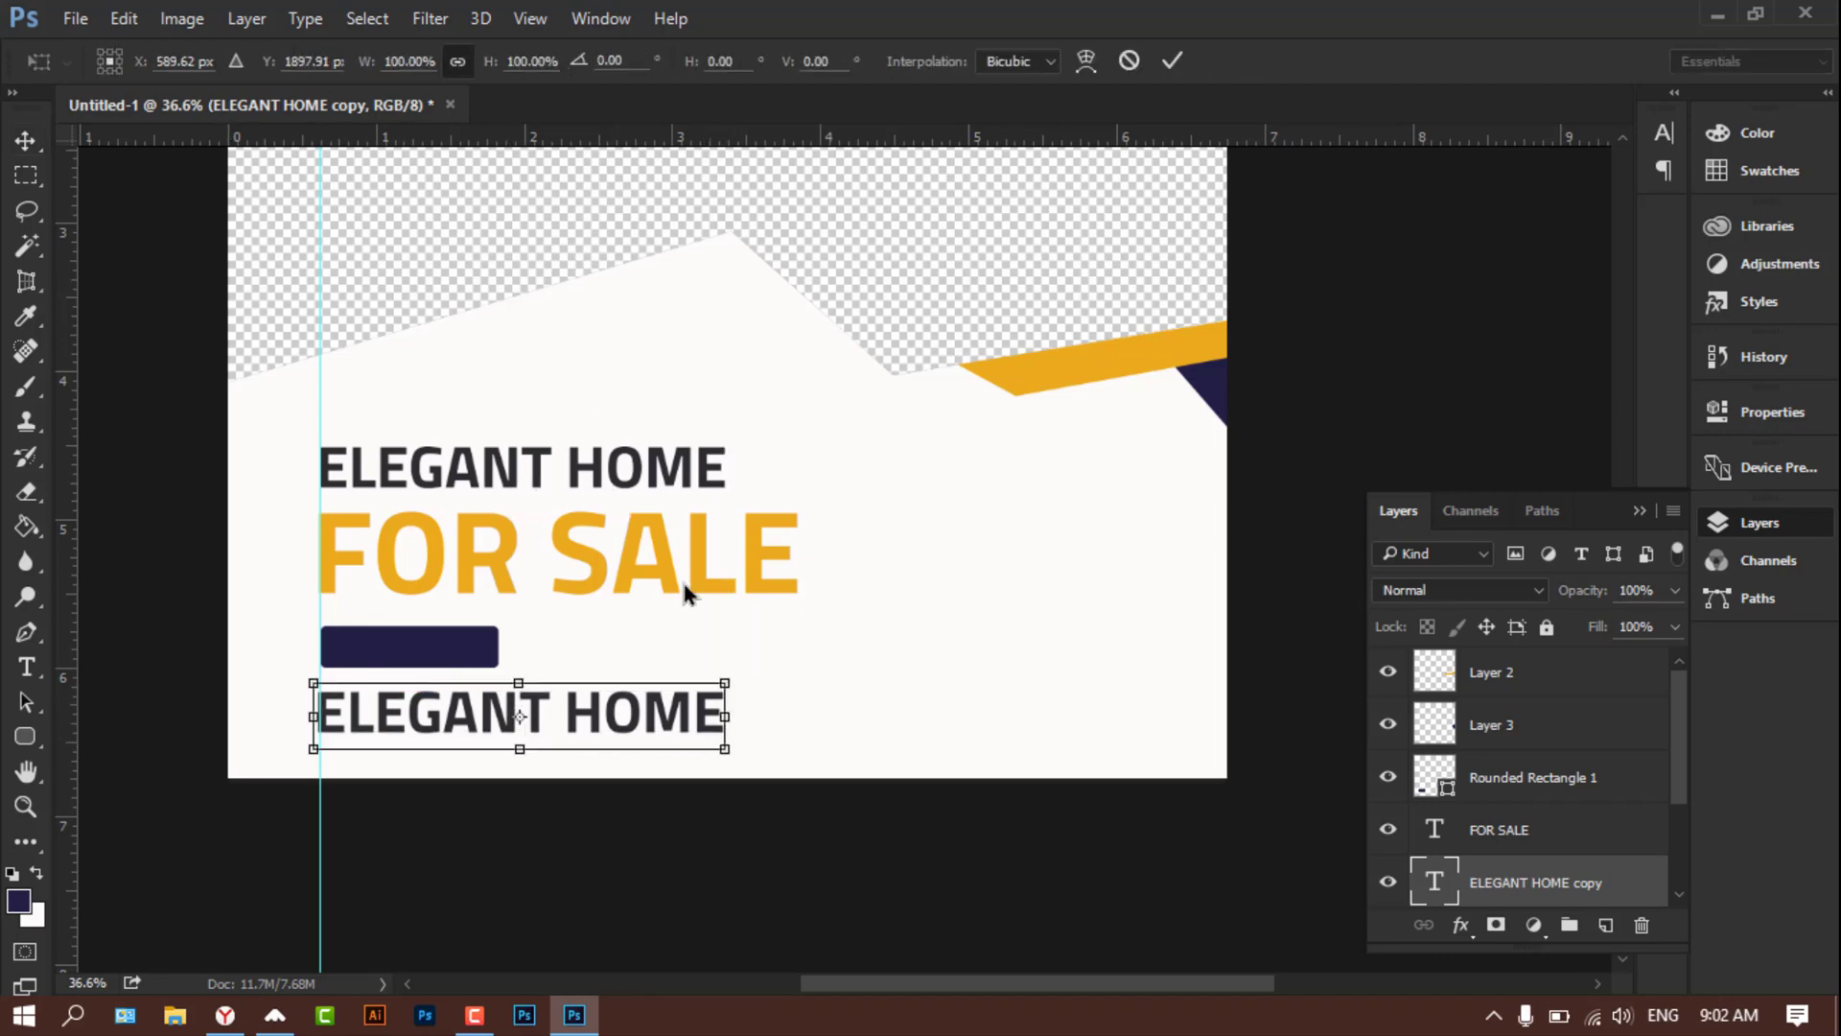
{"action": "left_click_drag", "start_coordinate": [726, 752], "coordinate": [460, 699]}
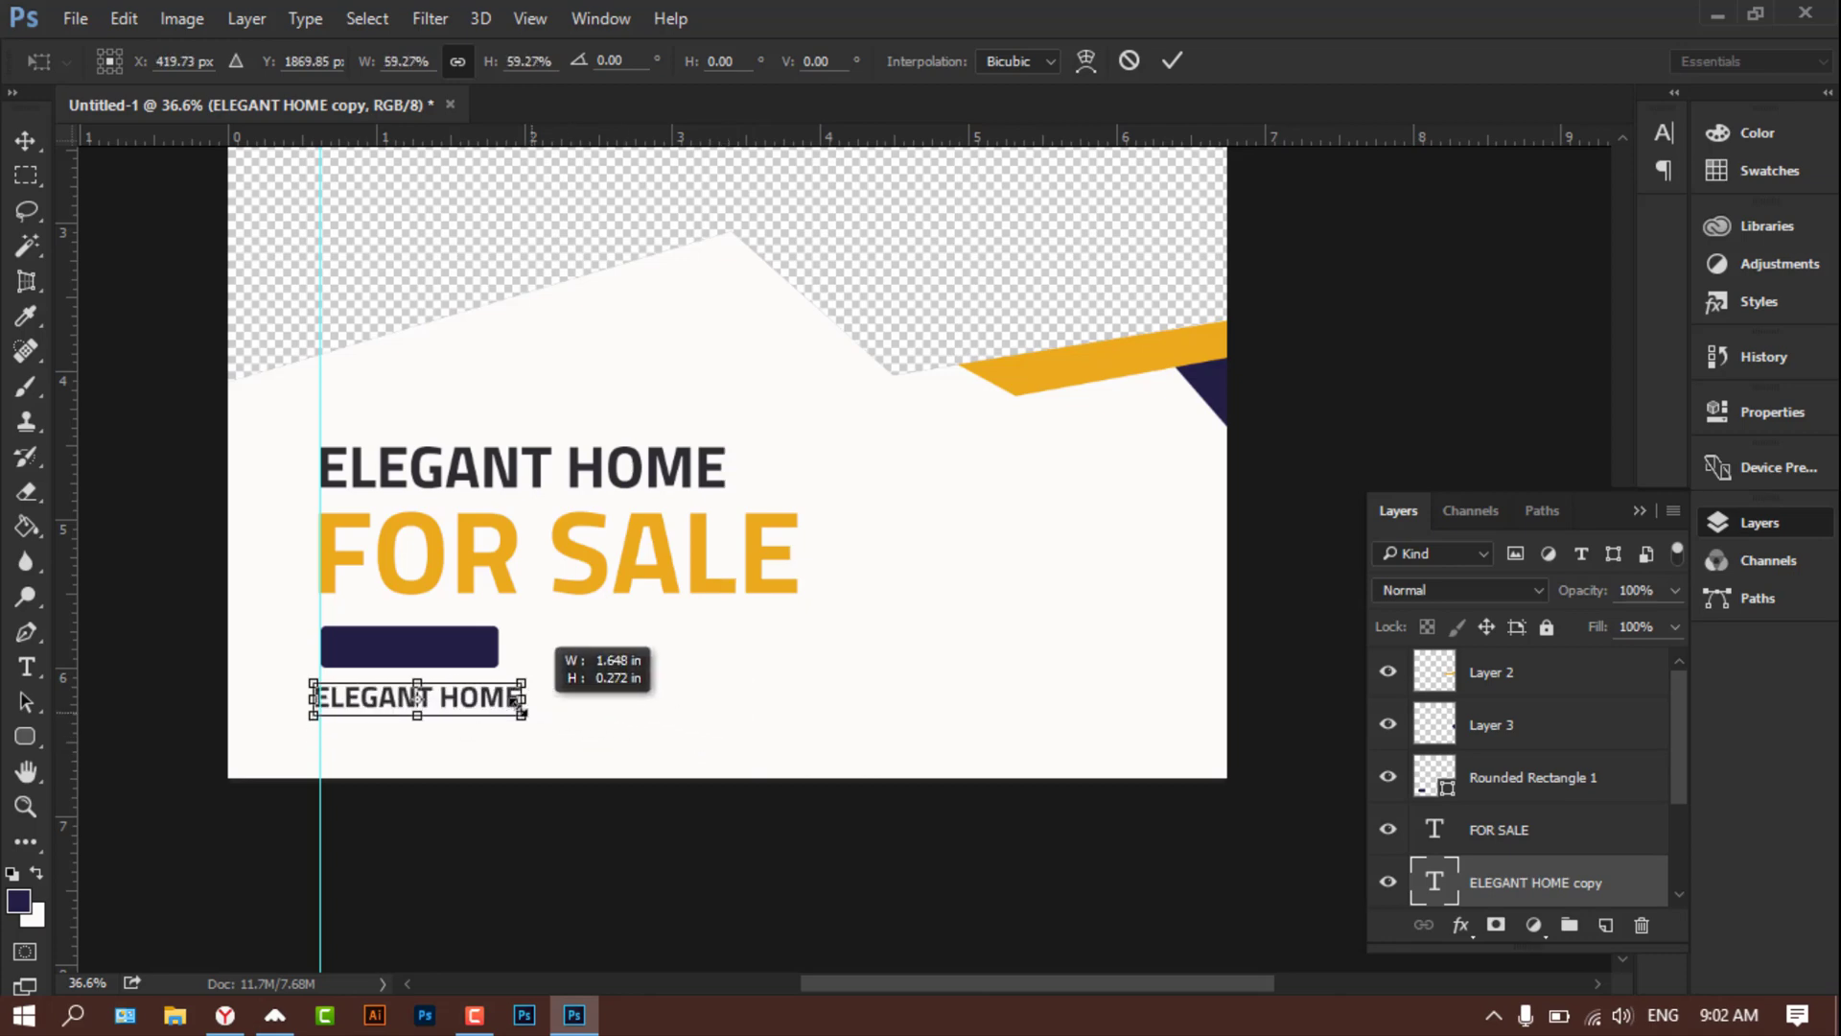
{"action": "key", "text": "Return"}
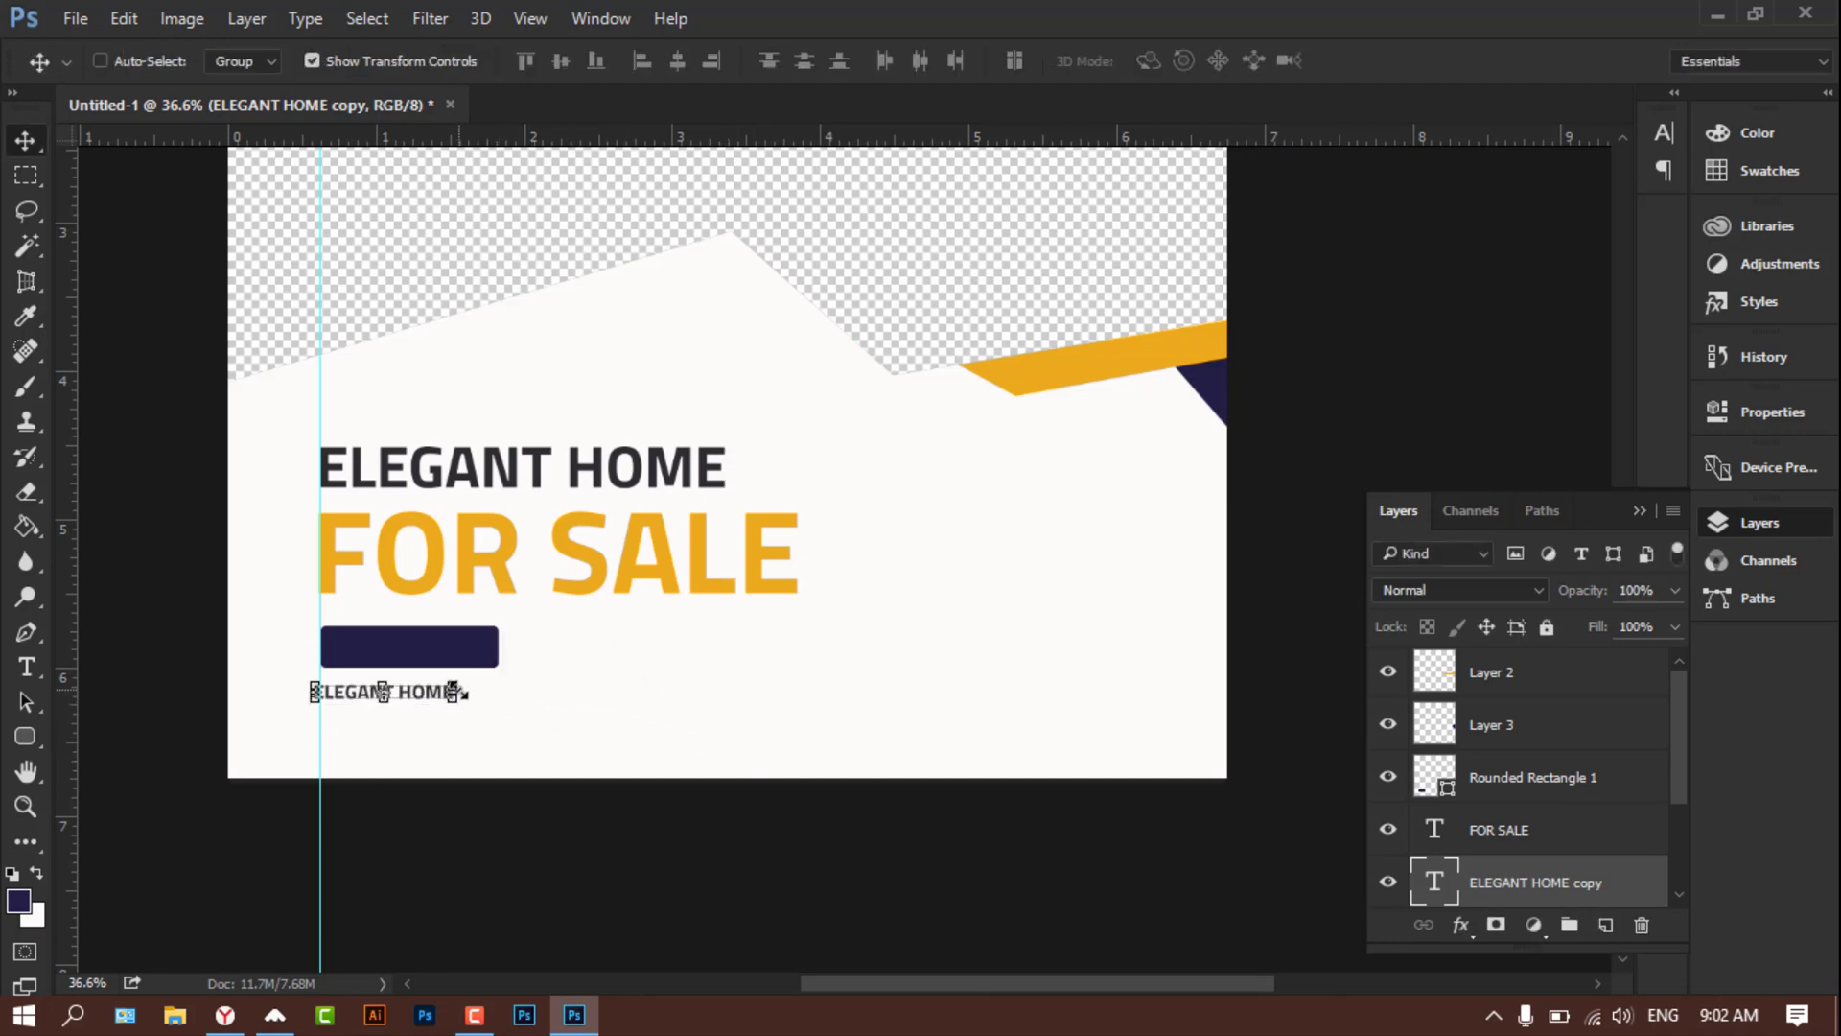
{"action": "key", "text": "ctrl+plus"}
{"action": "key", "text": "ctrl+plus"}
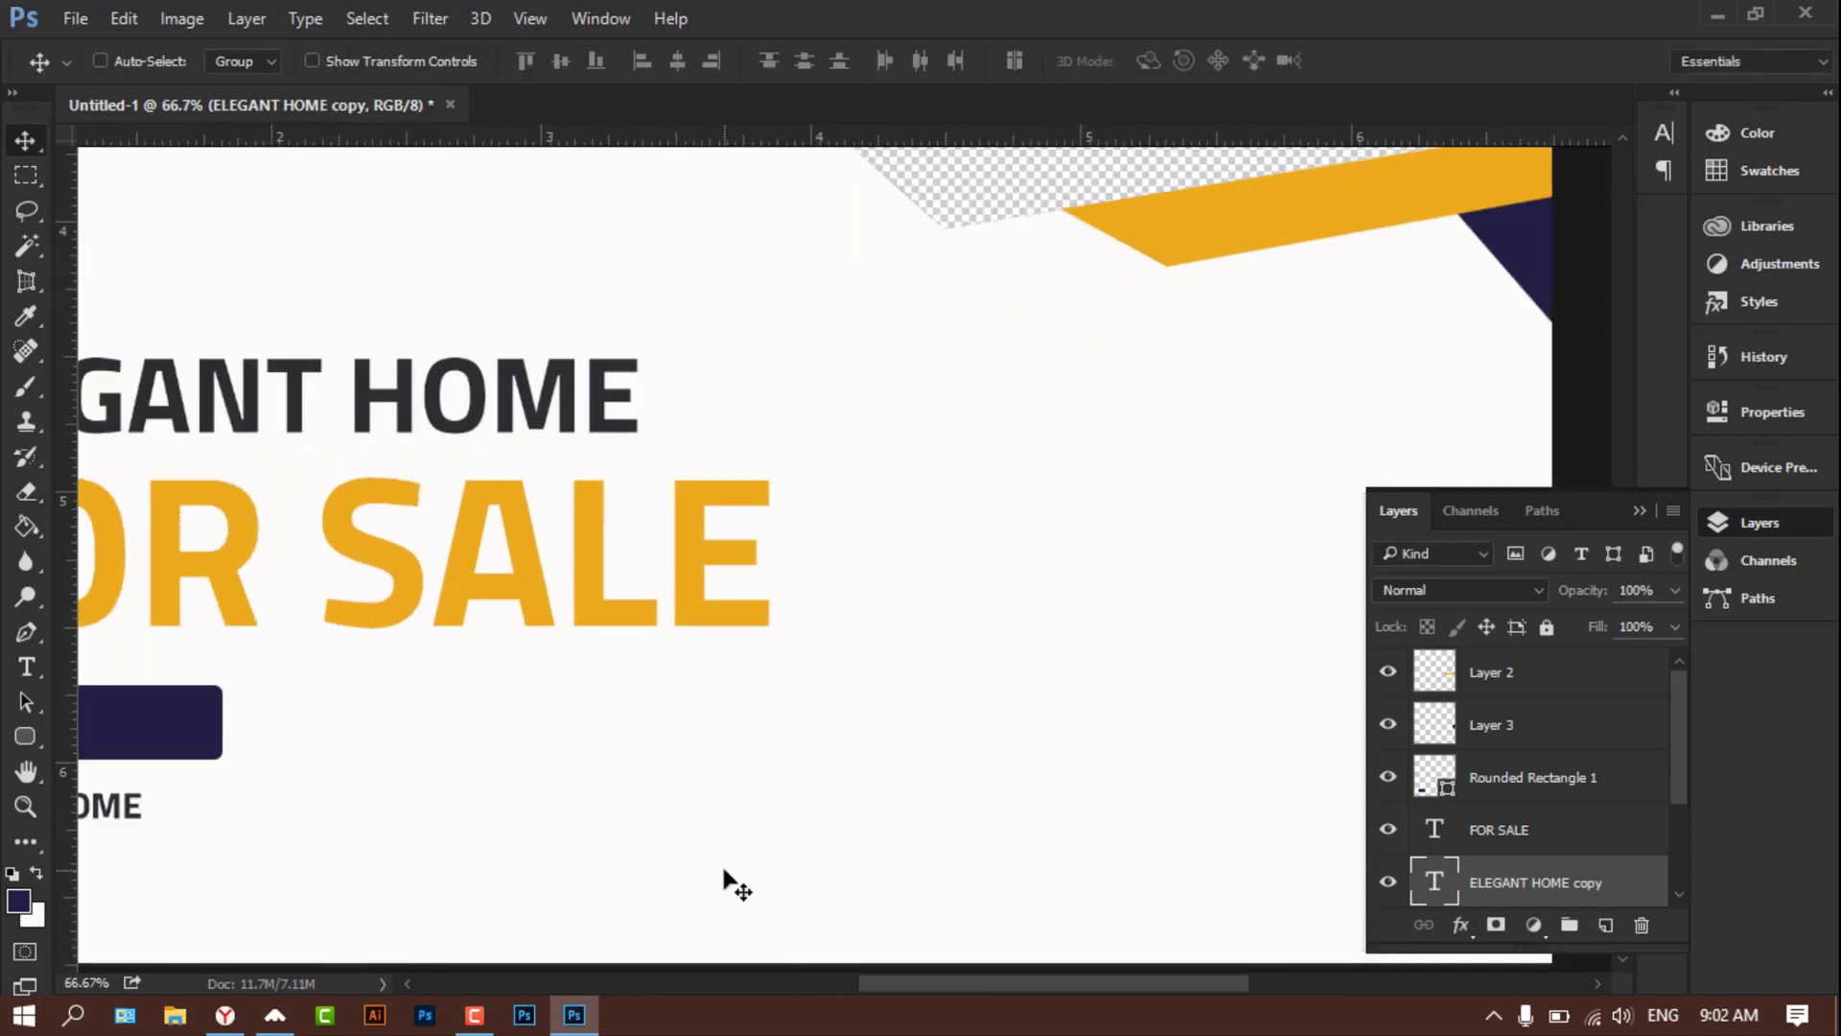
{"action": "scroll", "coordinate": [732, 875], "scroll_direction": "down", "scroll_amount": 2}
{"action": "scroll", "coordinate": [1061, 876], "scroll_direction": "down", "scroll_amount": 1}
{"action": "left_click_drag", "start_coordinate": [1026, 984], "coordinate": [836, 984]}
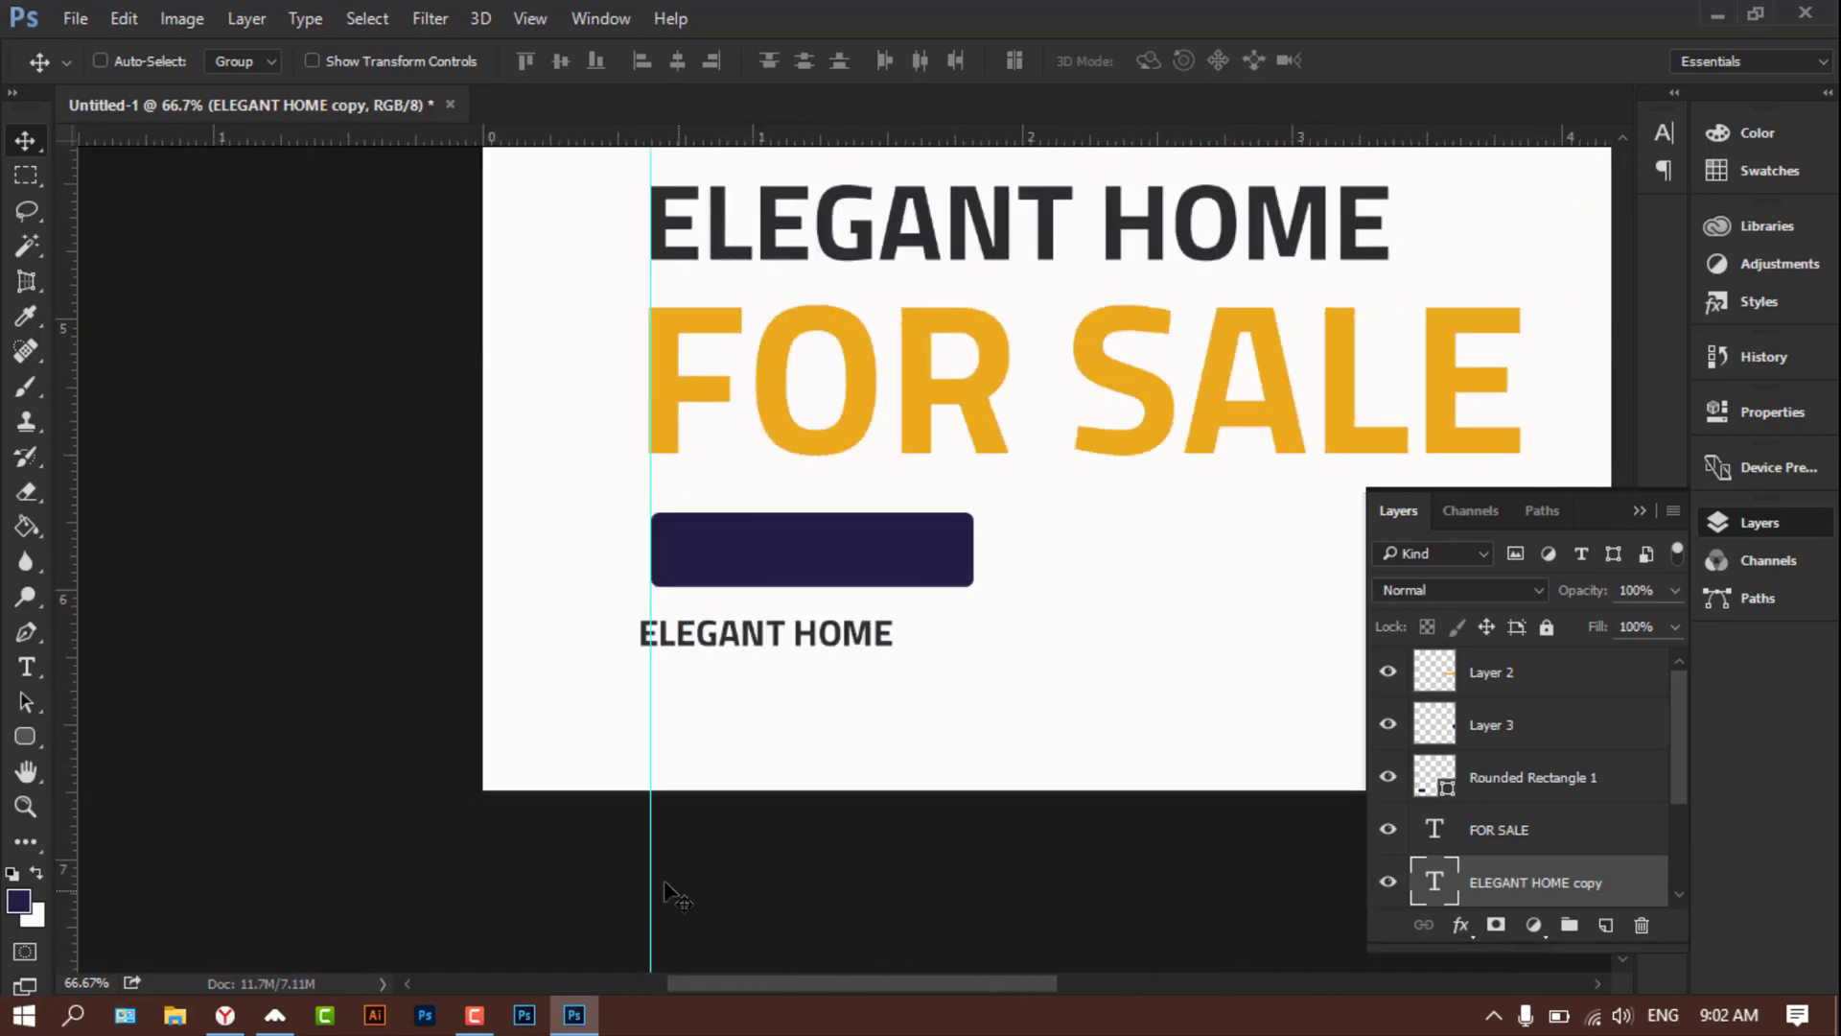
{"action": "key", "text": "t"}
{"action": "triple_click", "coordinate": [753, 630]}
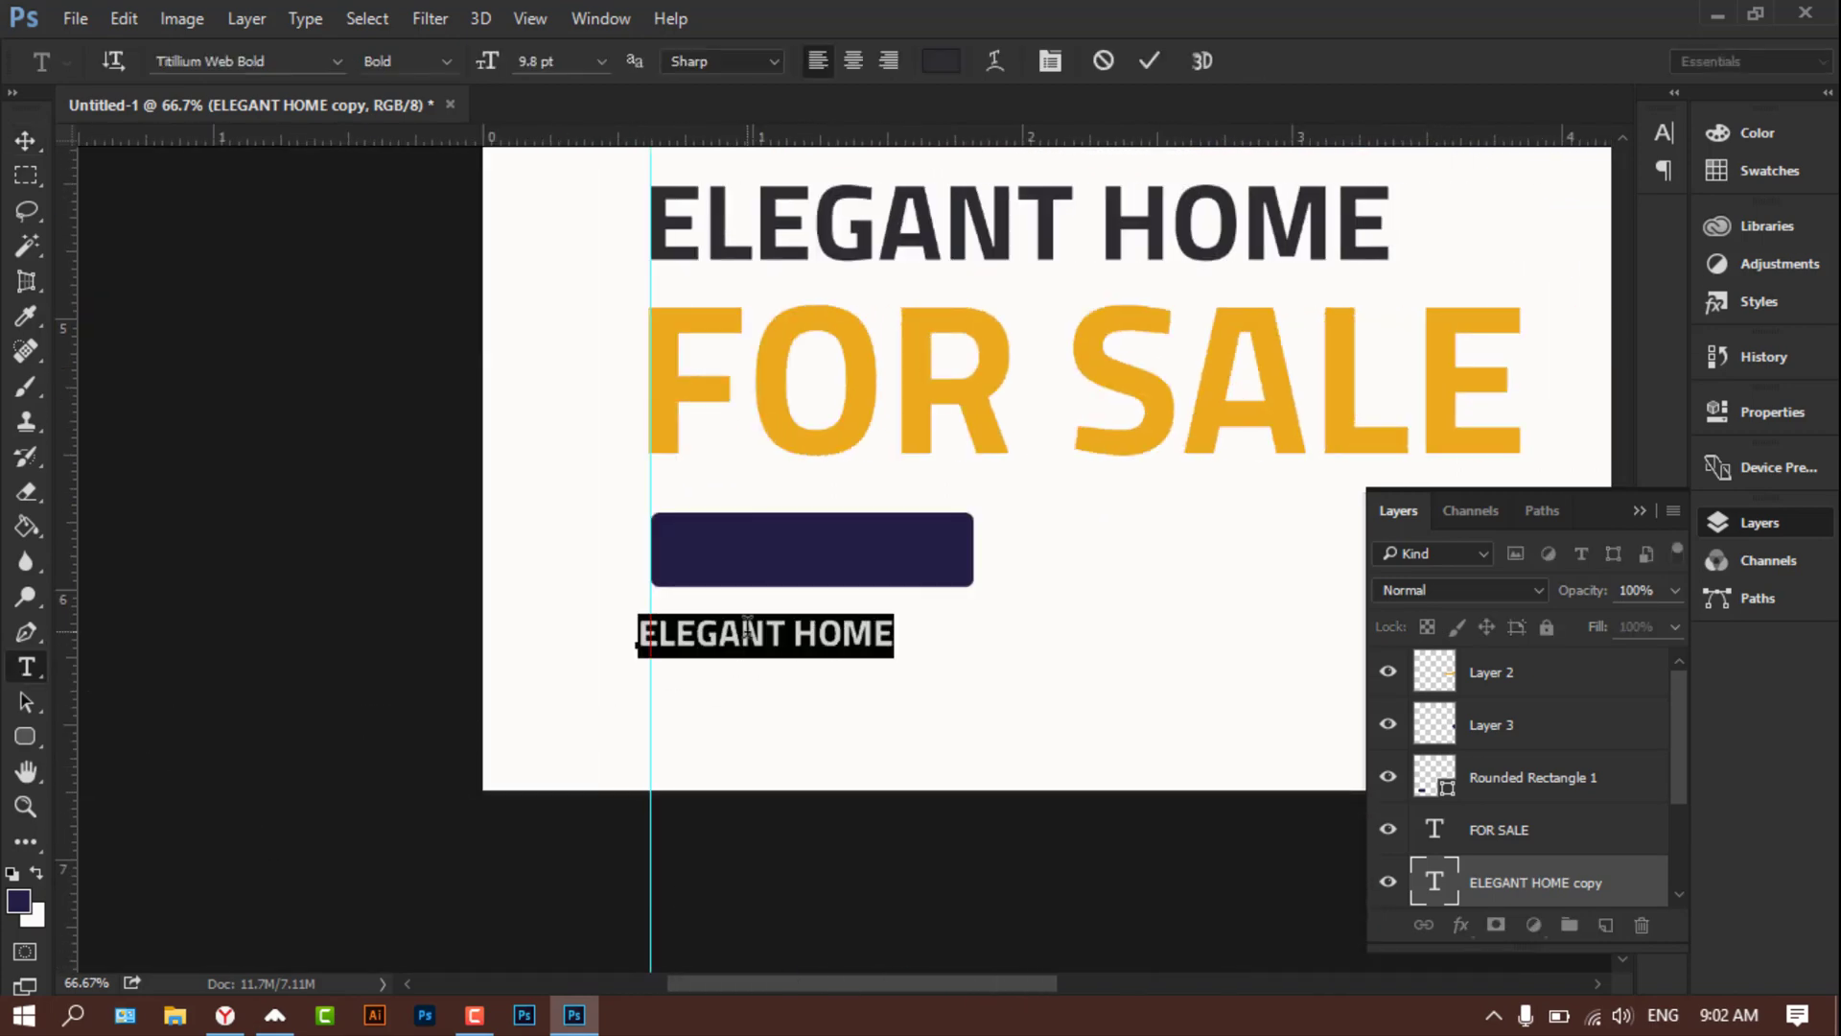
{"action": "type", "text": "www"}
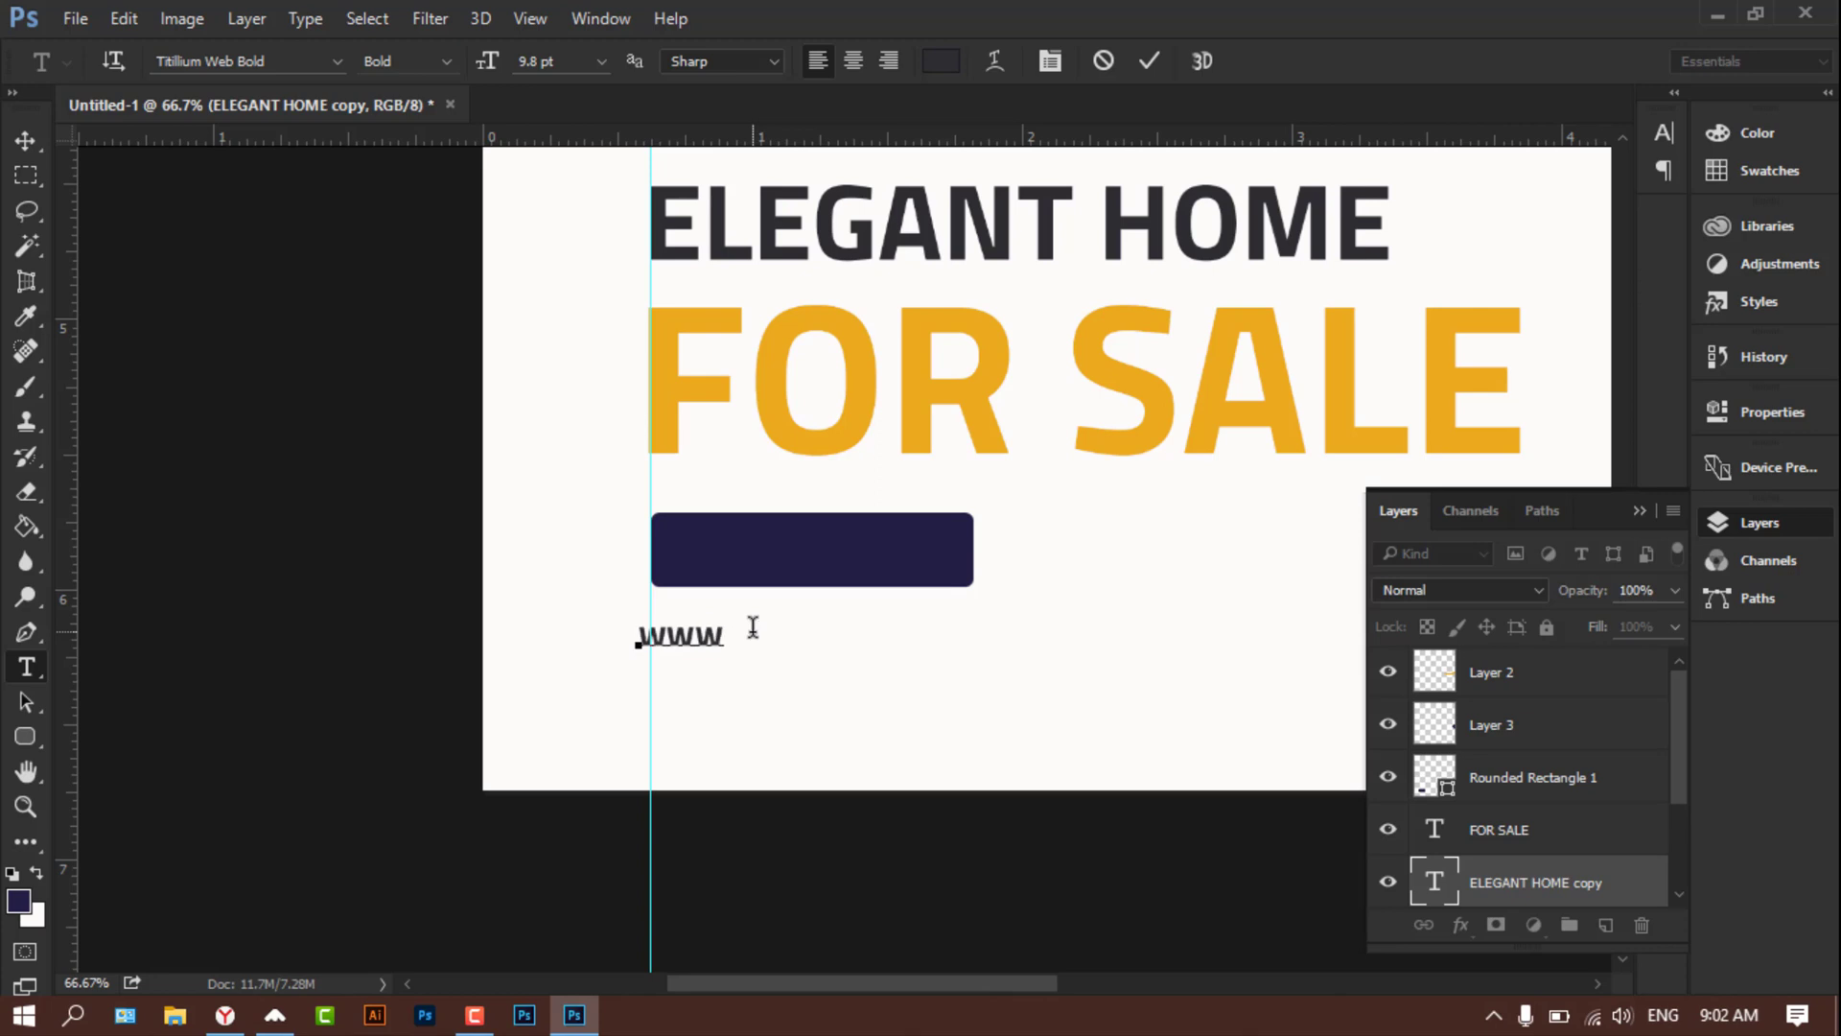
{"action": "type", "text": ".afaq.com"}
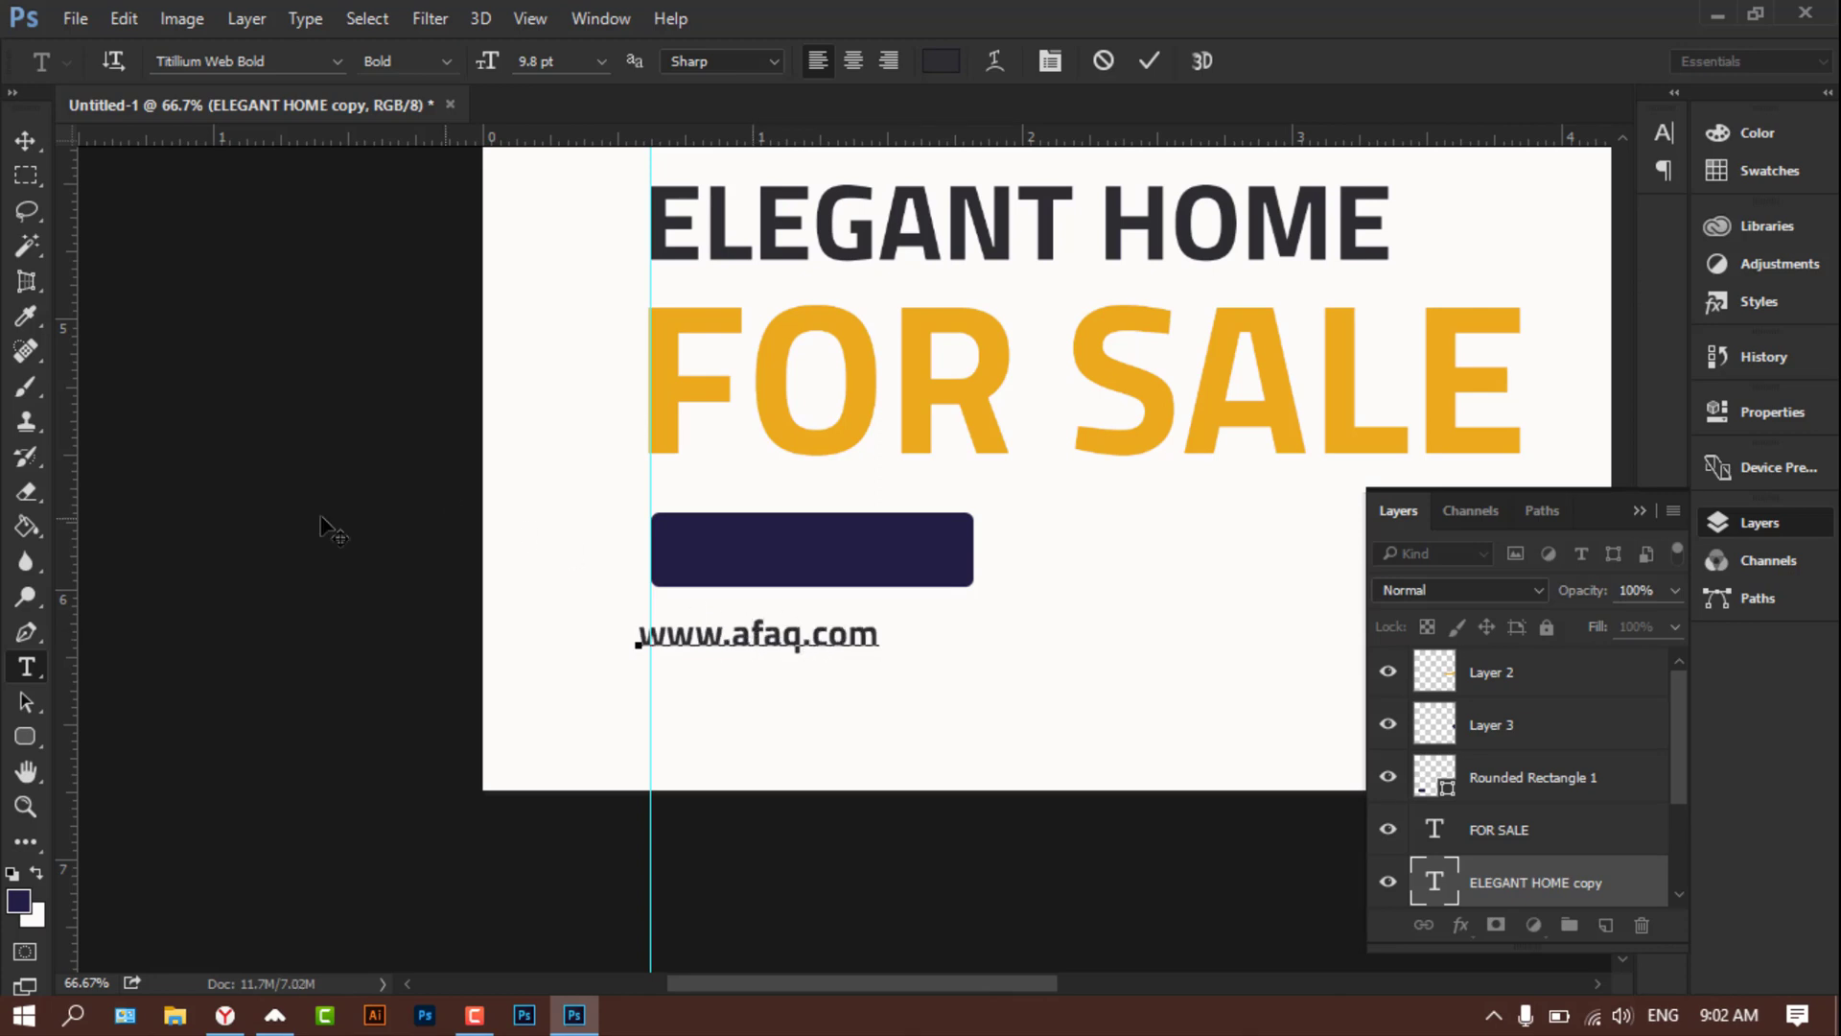
{"action": "left_click", "coordinate": [25, 140]}
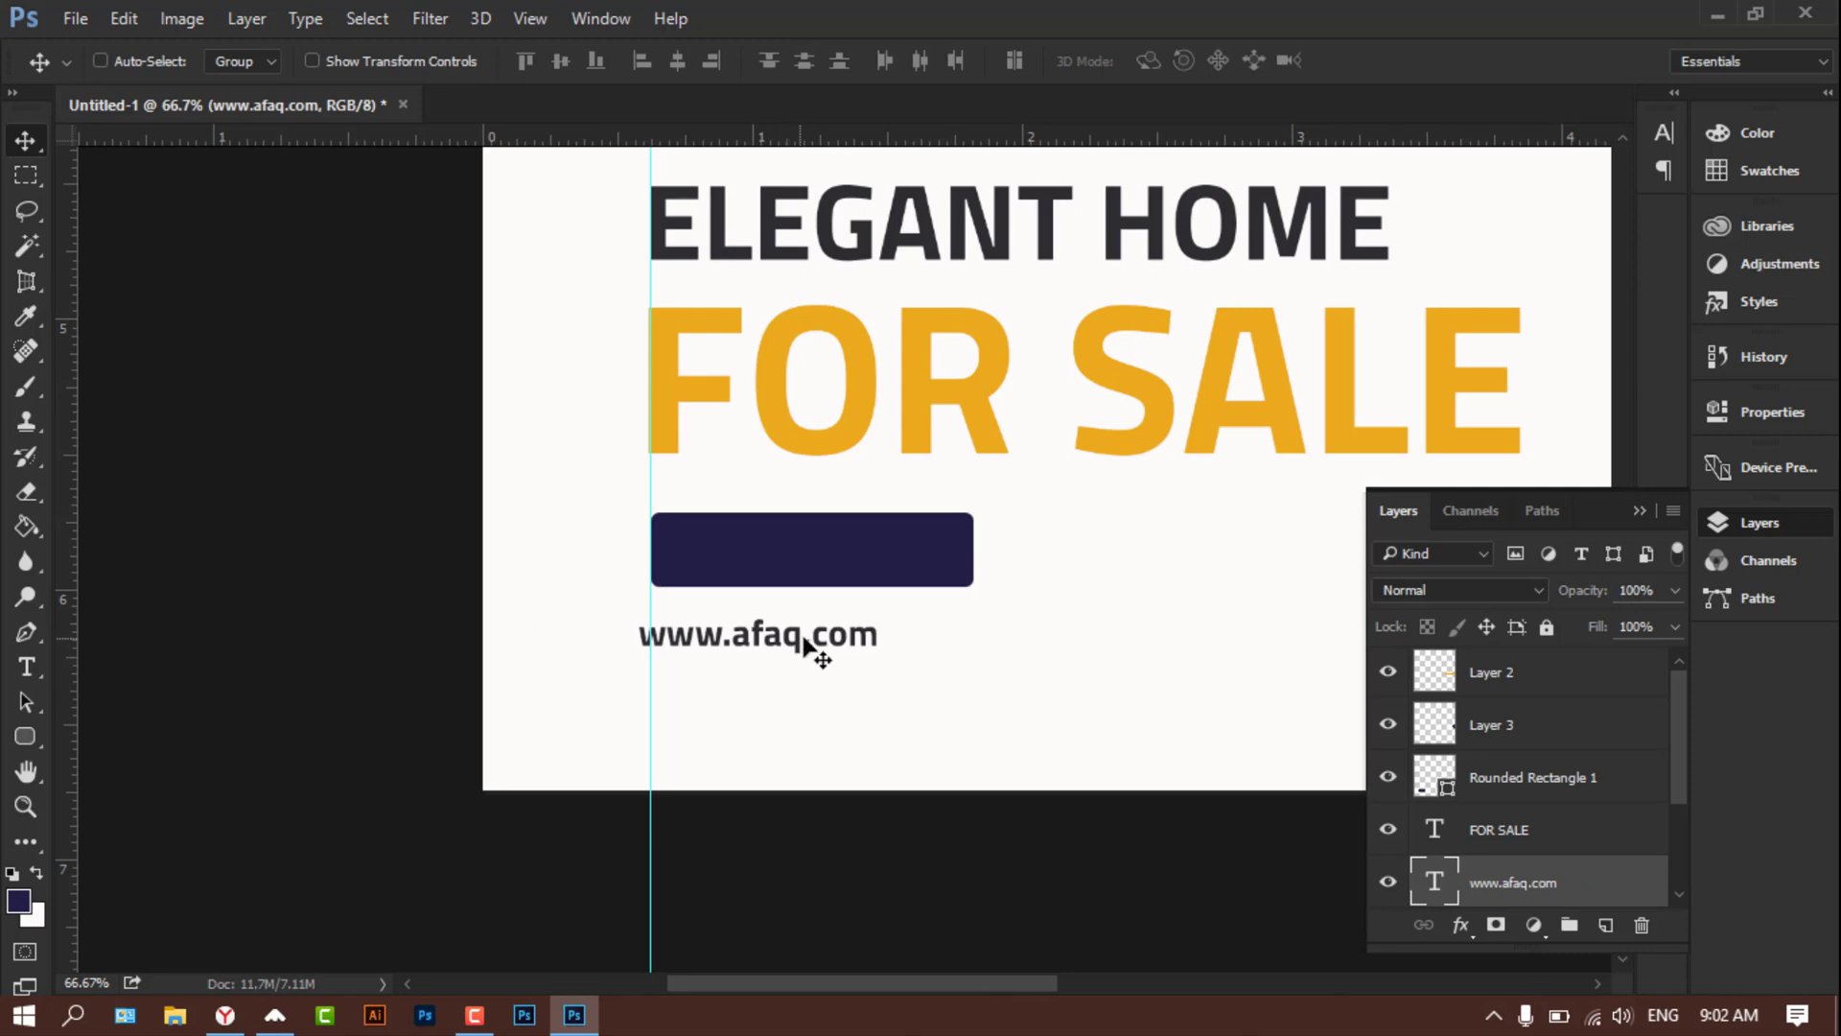
{"action": "left_click_drag", "start_coordinate": [803, 642], "coordinate": [816, 642]}
{"action": "key", "text": "Up"}
{"action": "key", "text": "Up"}
{"action": "key", "text": "Up"}
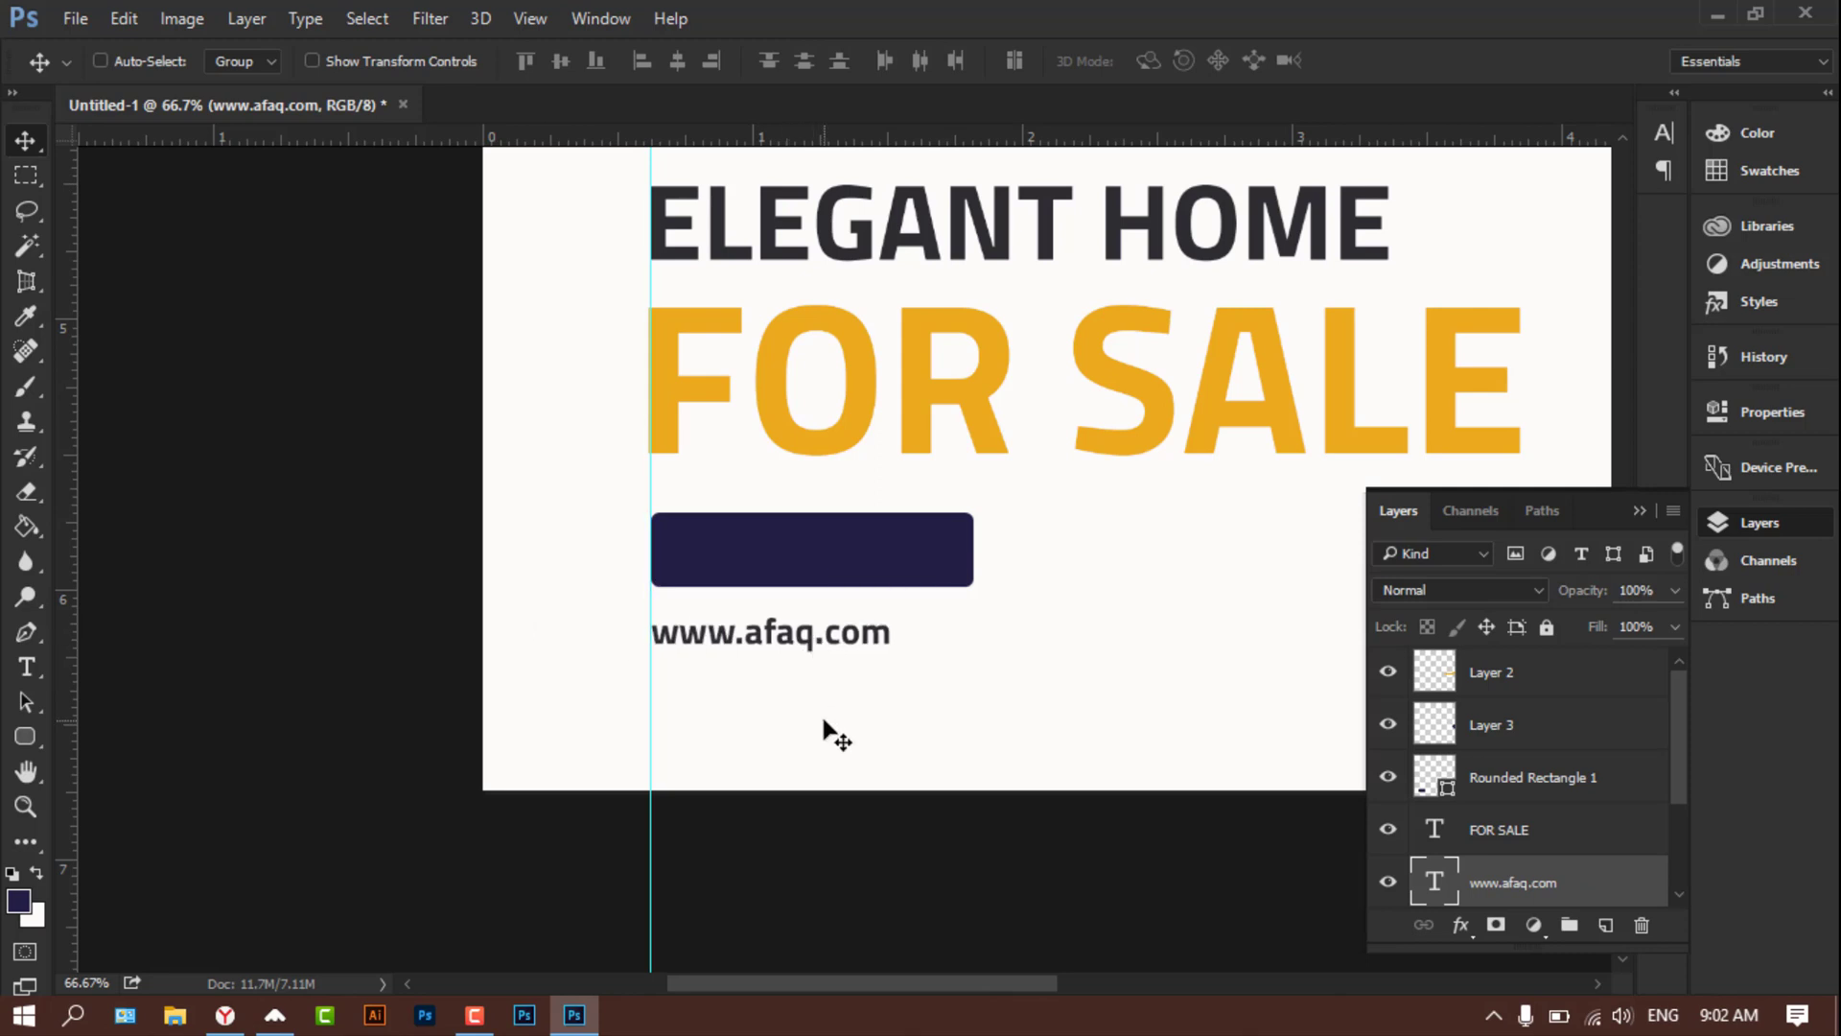
{"action": "key", "text": "Up"}
{"action": "key", "text": "Up"}
{"action": "key", "text": "Up"}
{"action": "key", "text": "Up"}
{"action": "key", "text": "Up"}
{"action": "key", "text": "Up"}
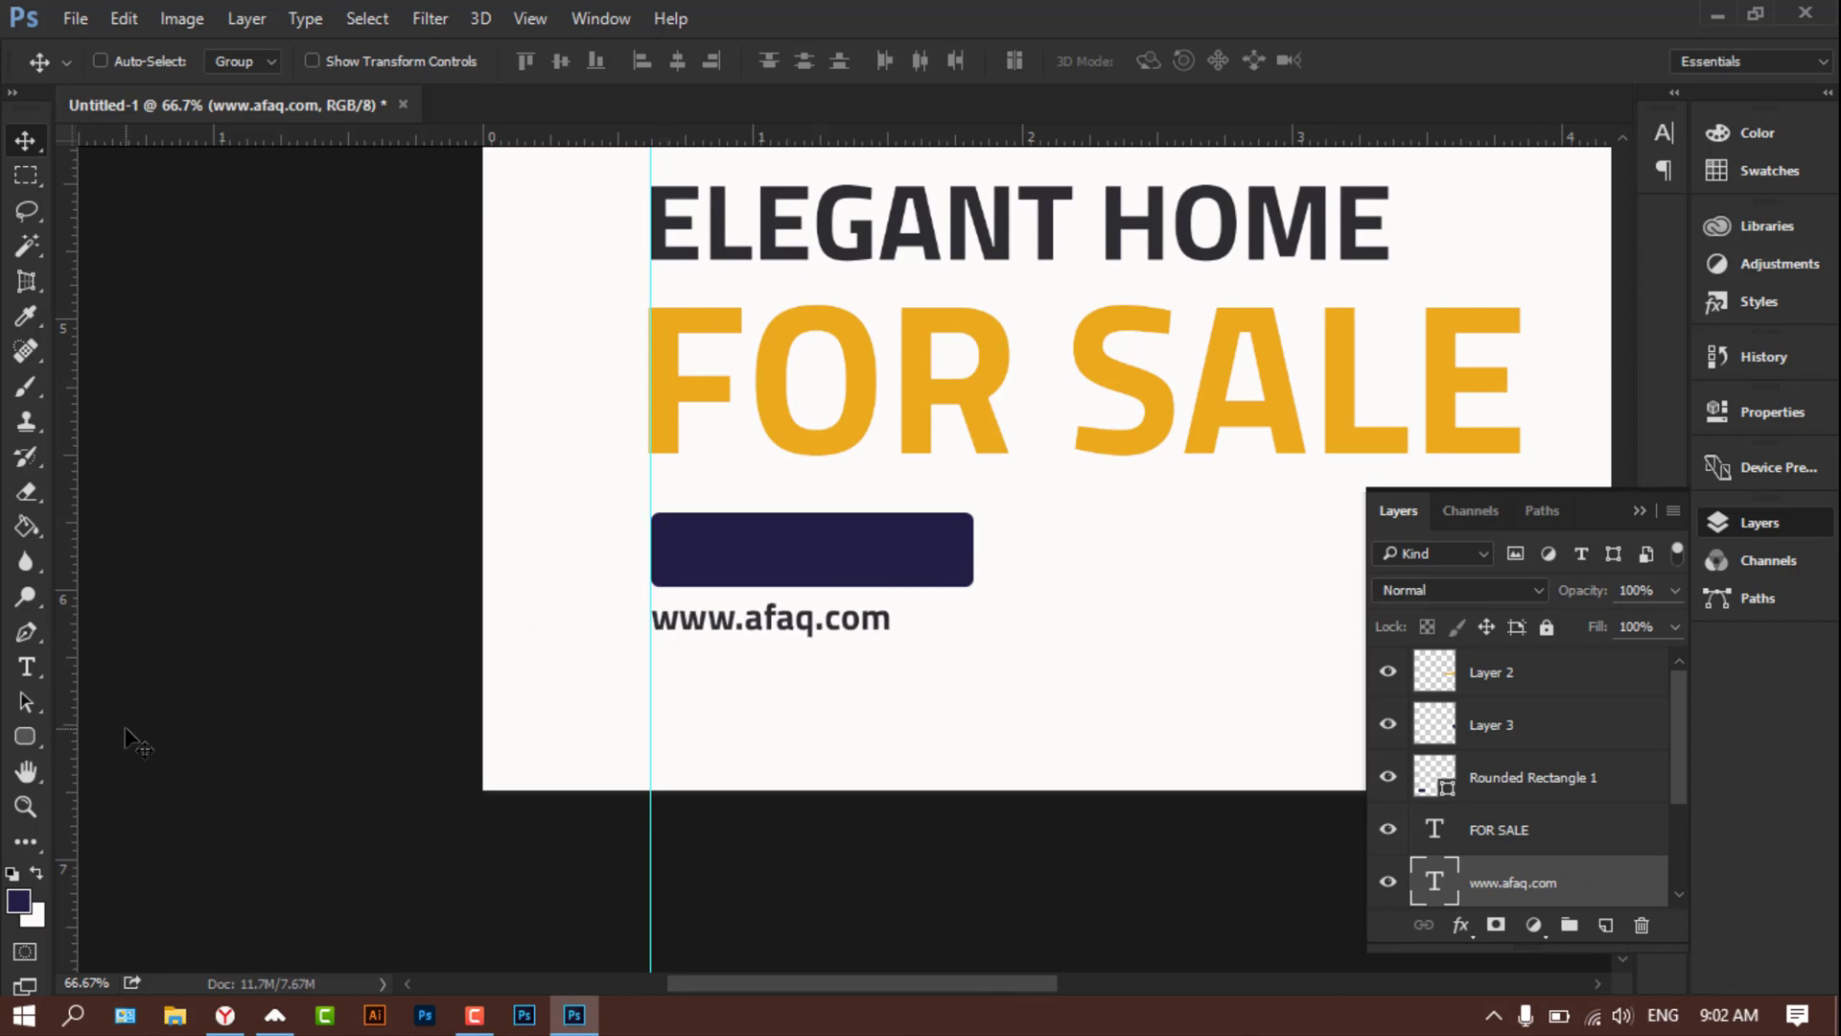
{"action": "left_click", "coordinate": [25, 666]}
{"action": "left_click", "coordinate": [814, 624]}
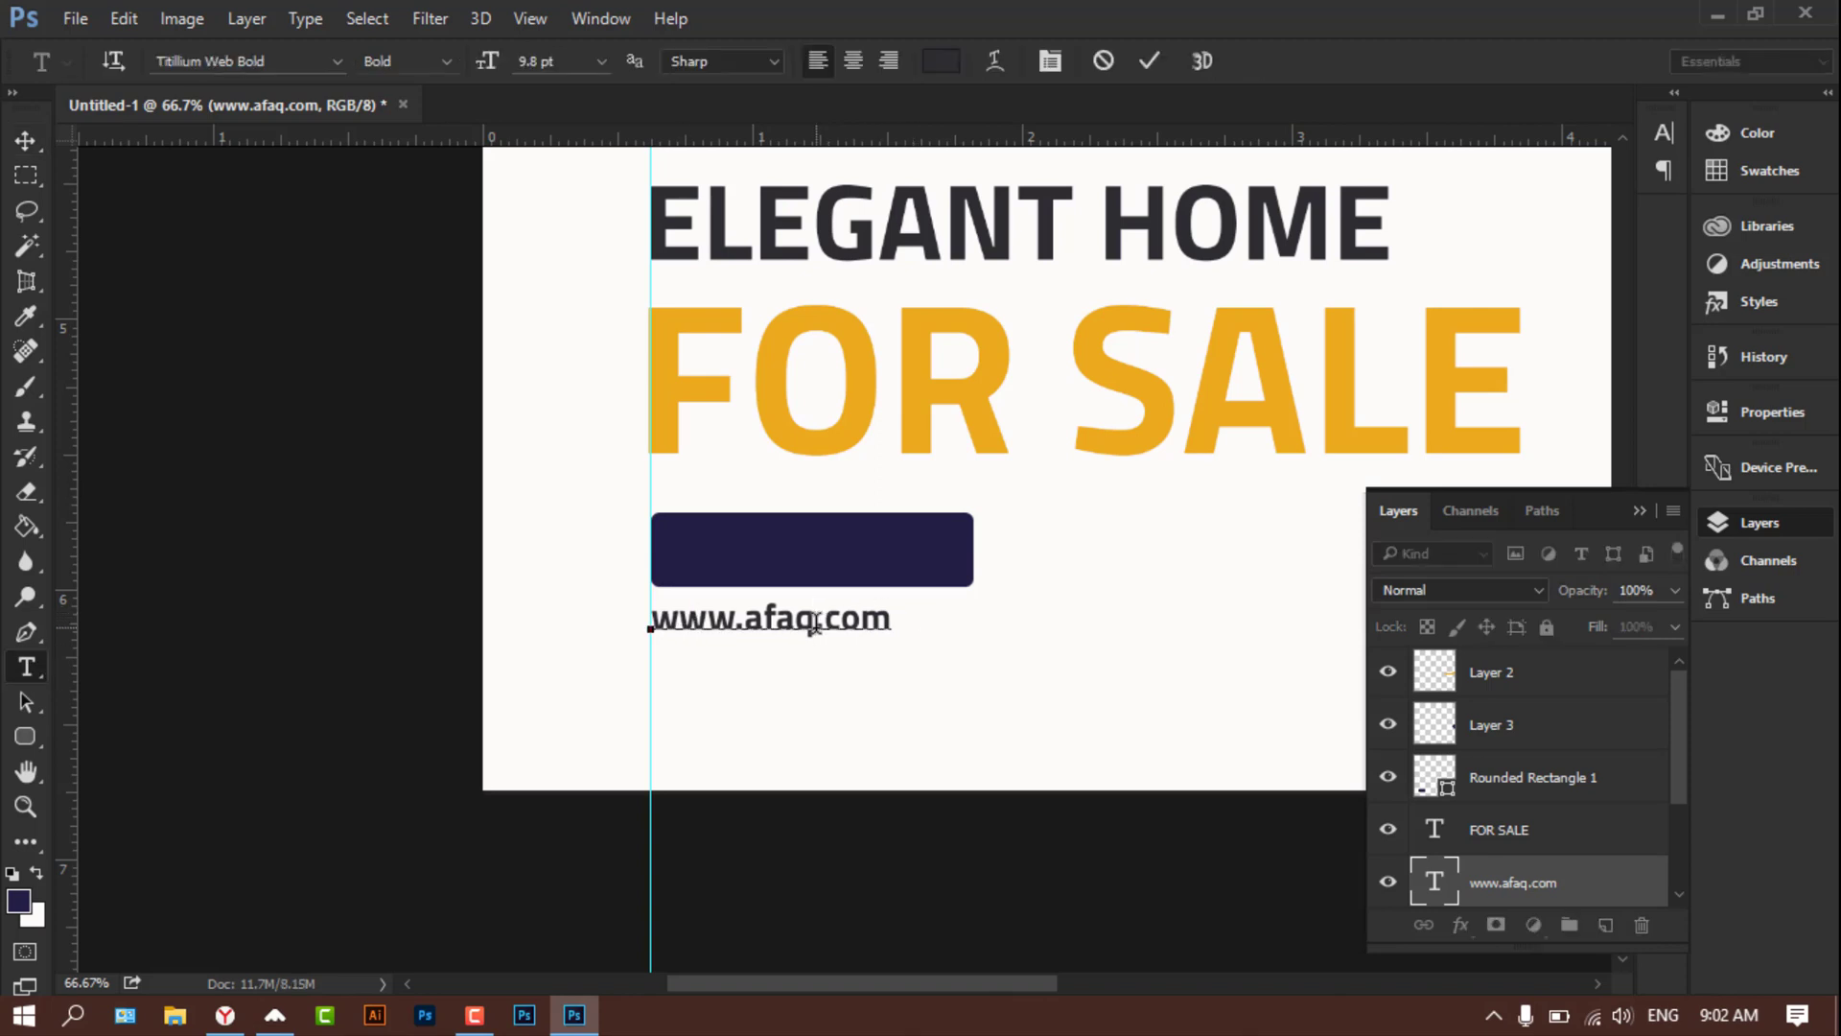
{"action": "type", "text": "reales"}
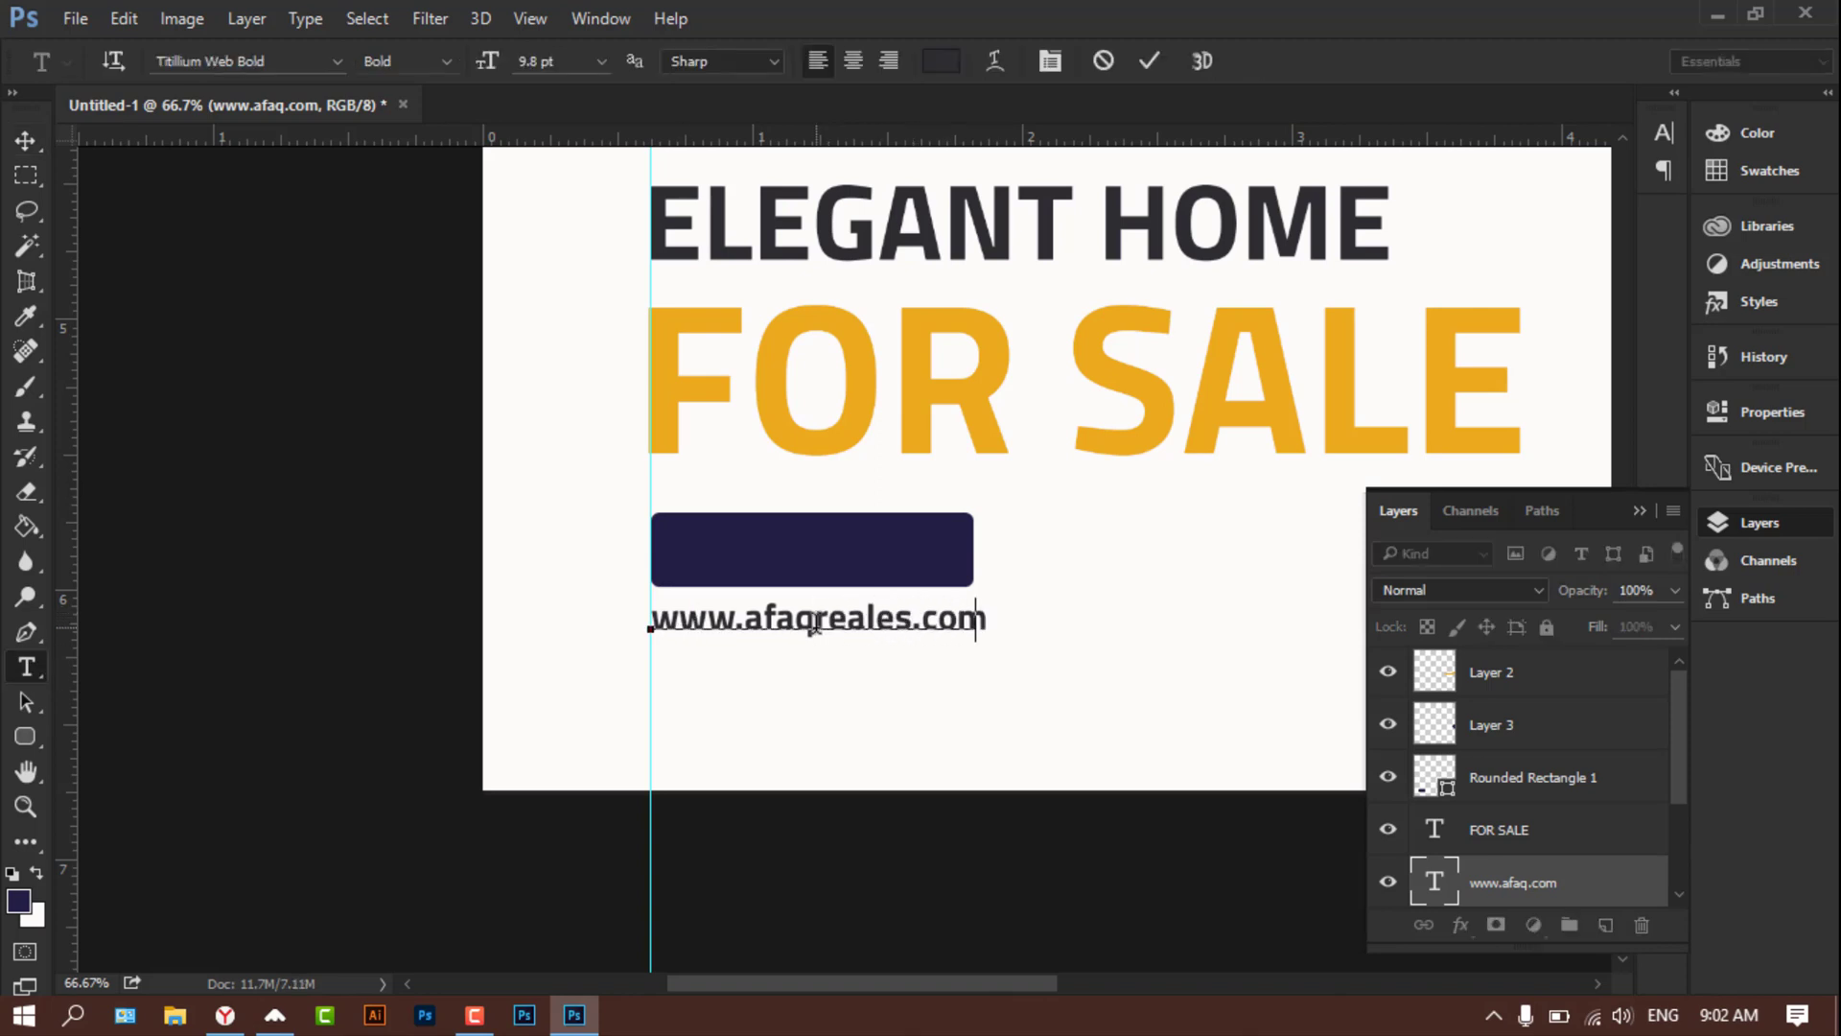
{"action": "type", "text": "tate"}
{"action": "left_click", "coordinate": [29, 145]}
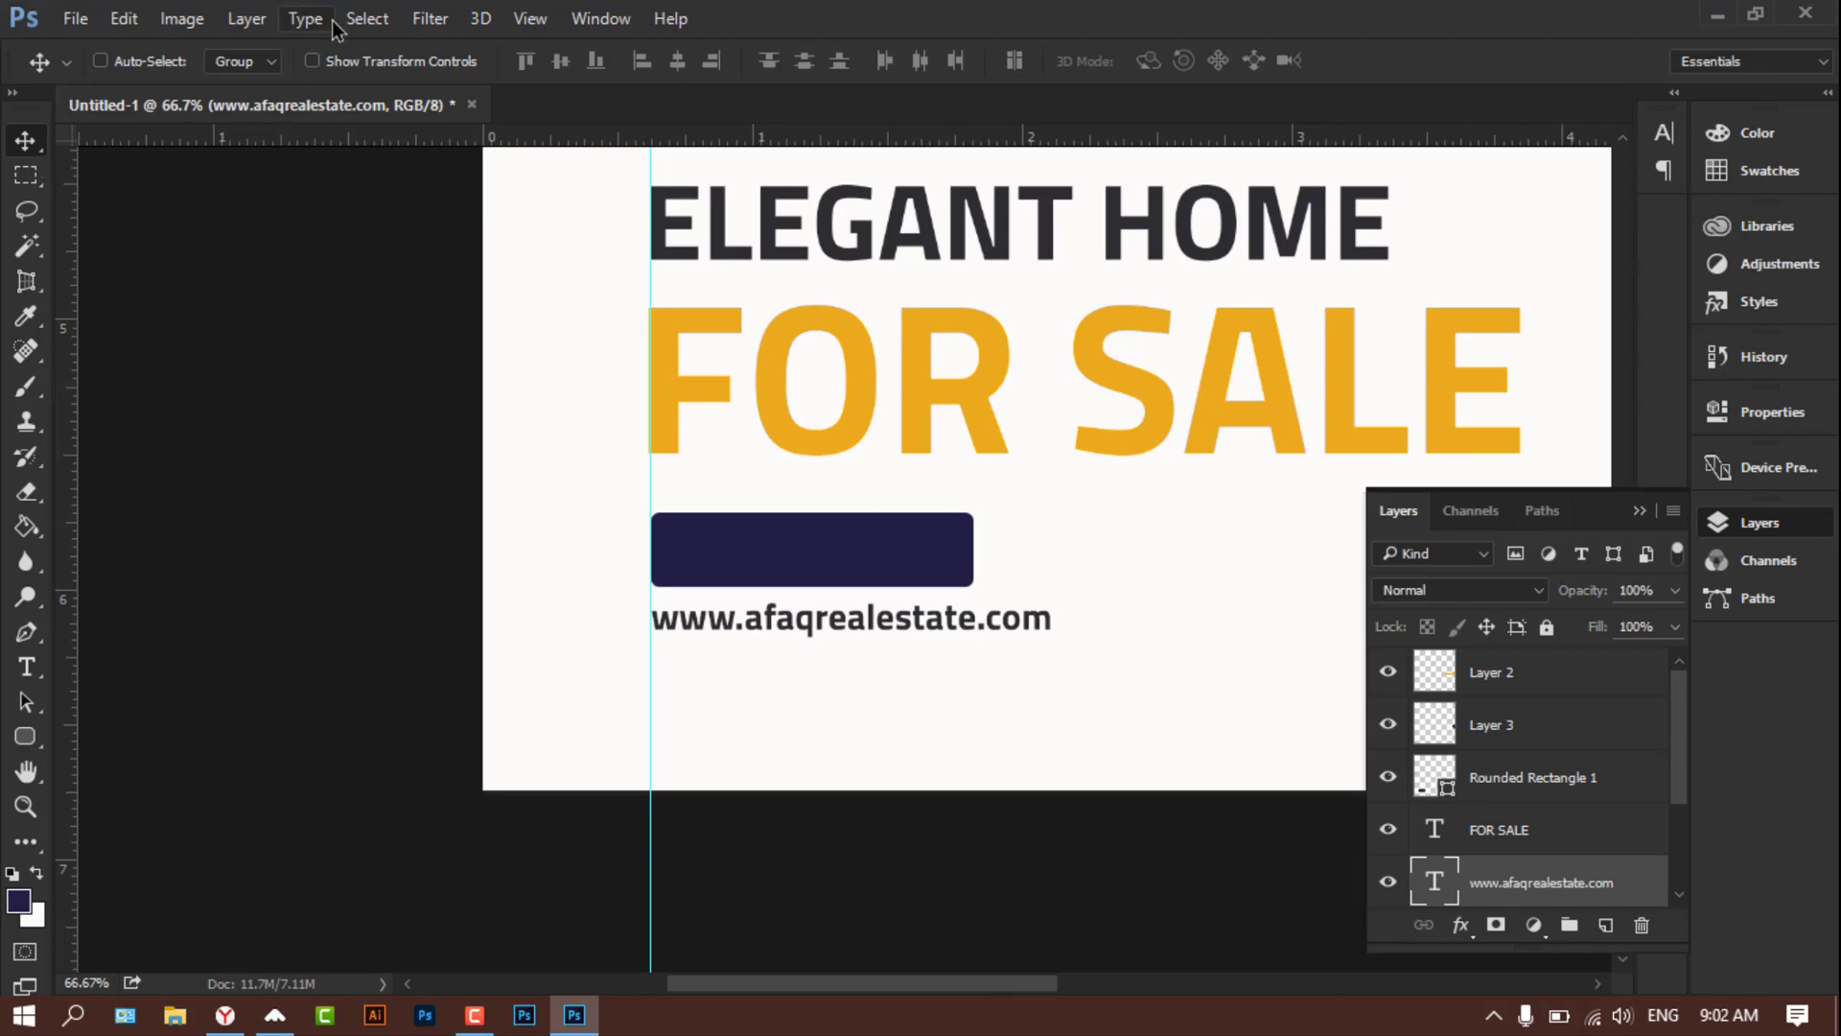
Step: Scale the URL text proportionally down to about 92%
{"action": "key", "text": "ctrl+t"}
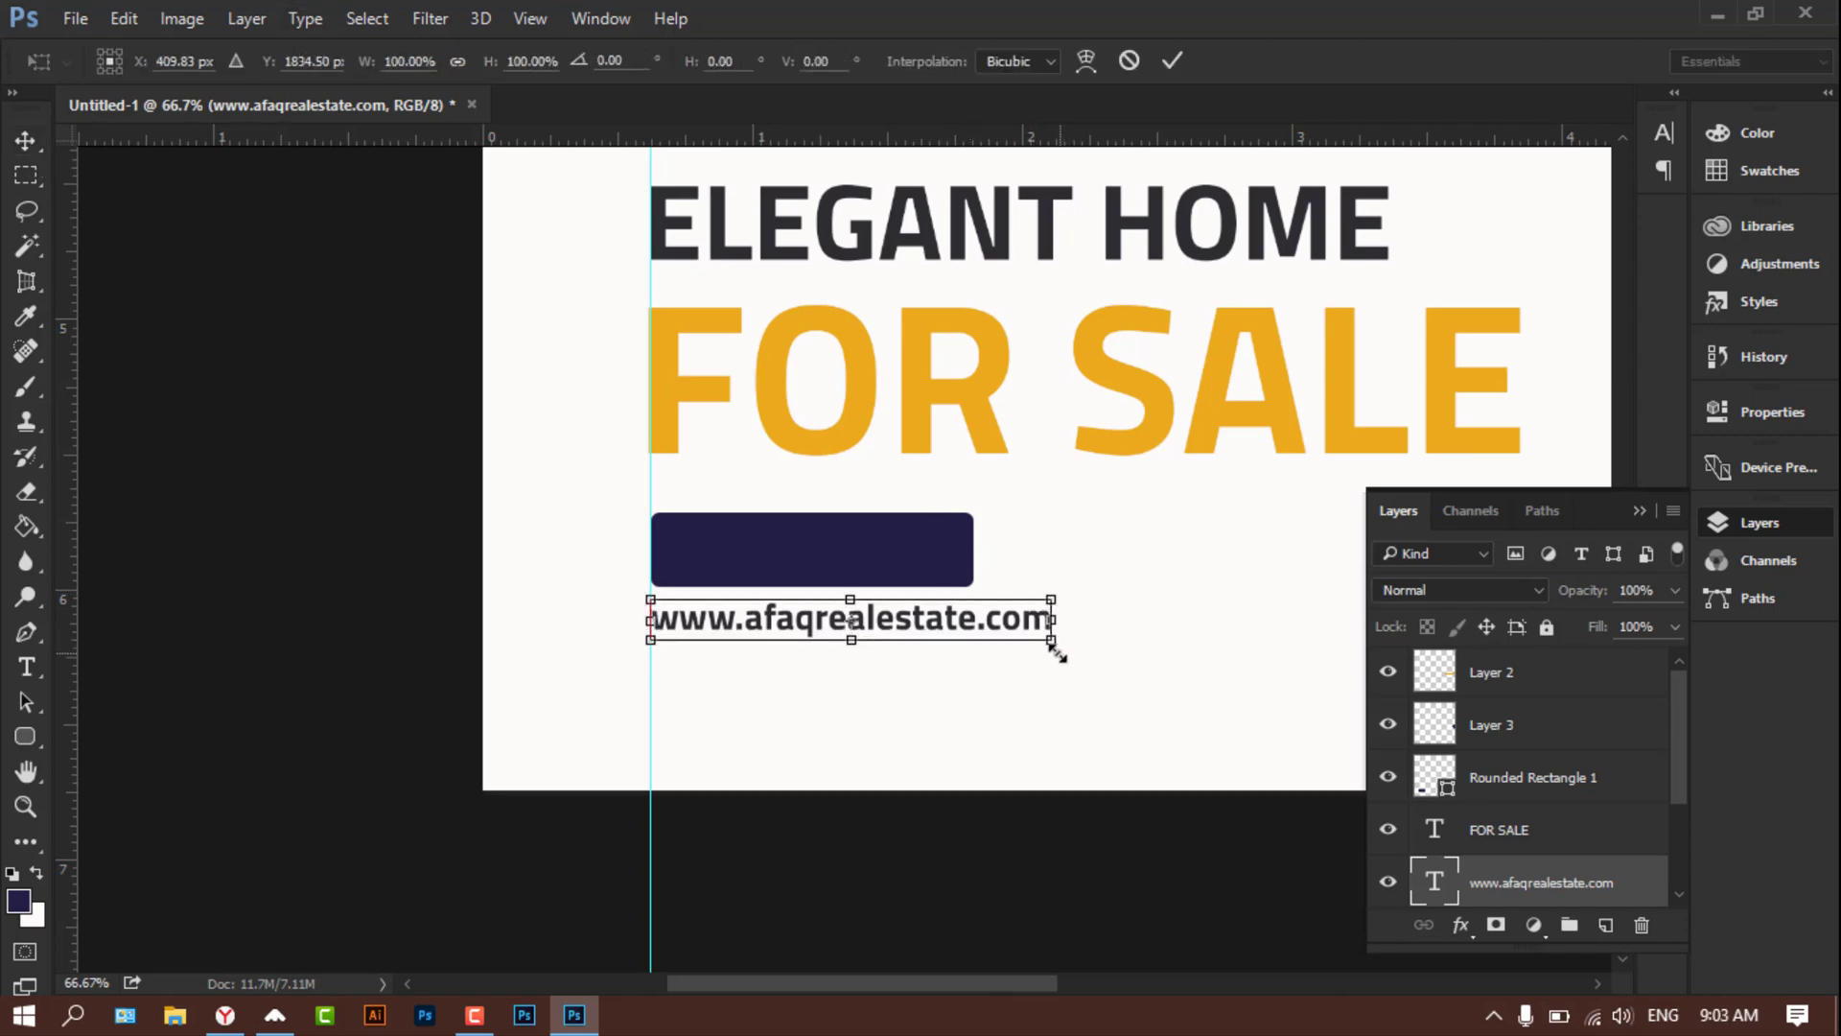
{"action": "left_click_drag", "start_coordinate": [1058, 655], "coordinate": [1041, 635]}
{"action": "key", "text": "ctrl+z"}
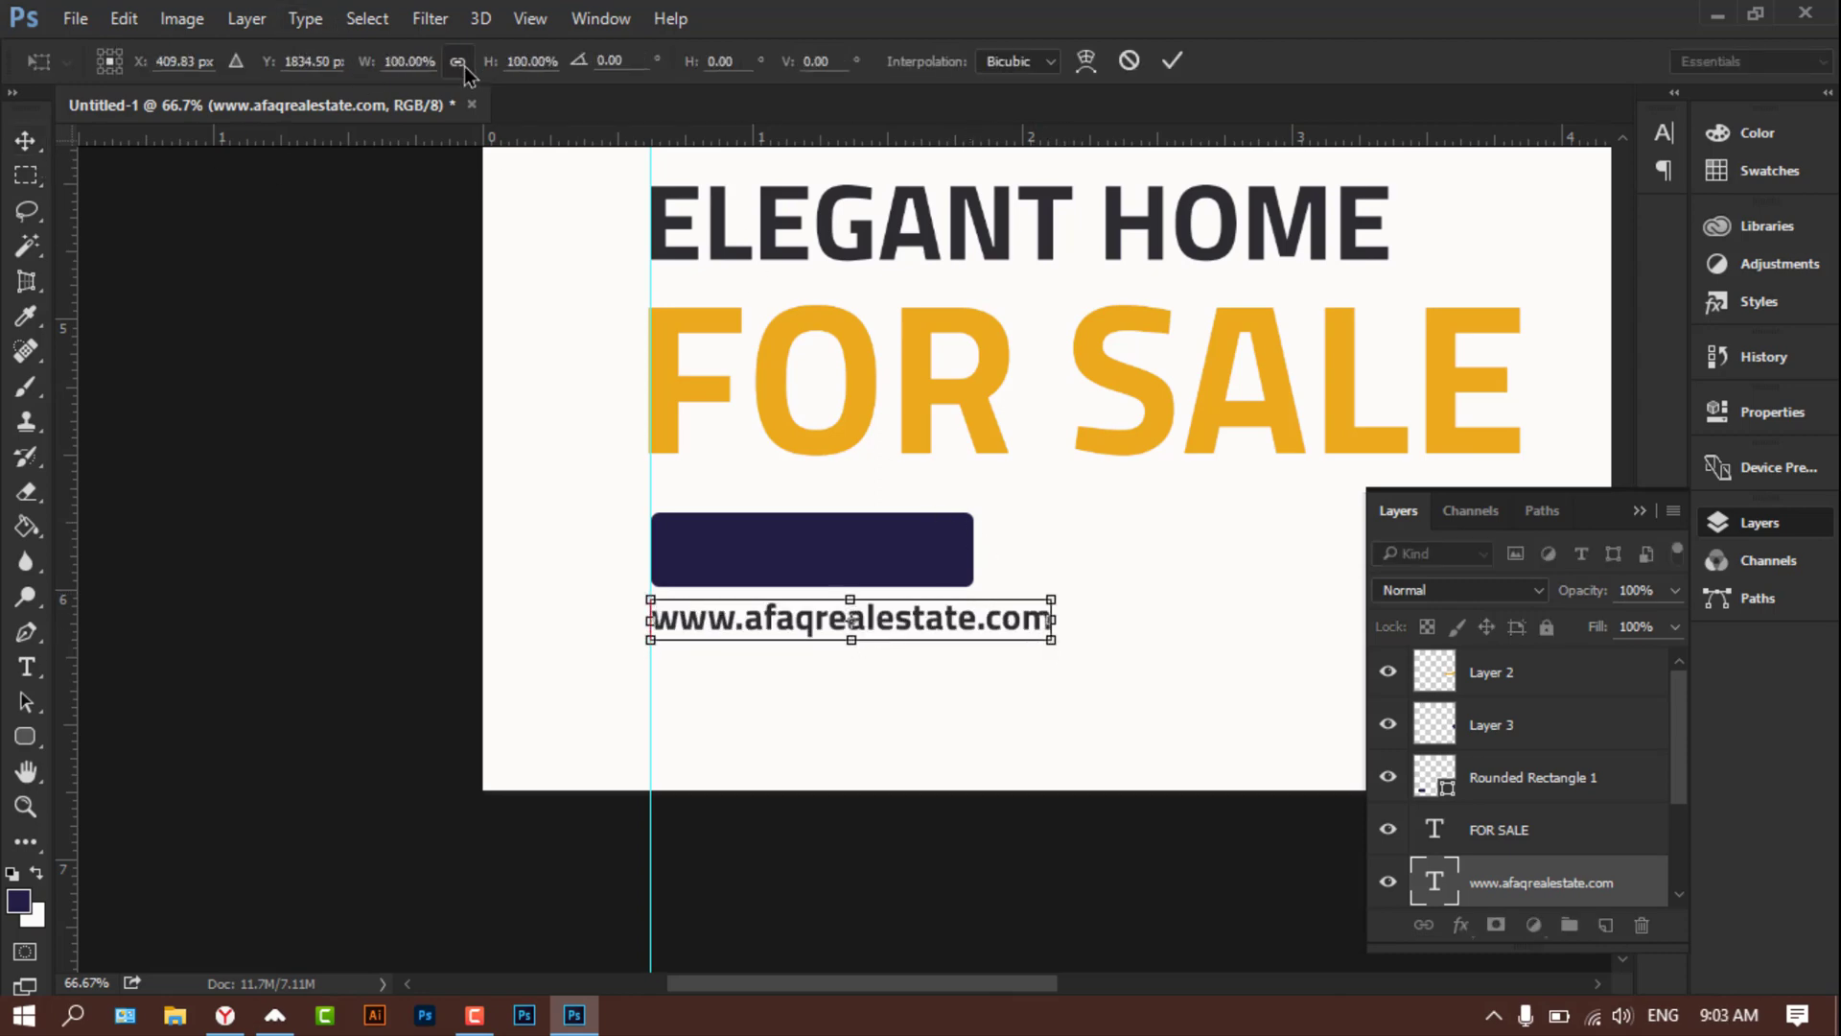
{"action": "left_click", "coordinate": [464, 67]}
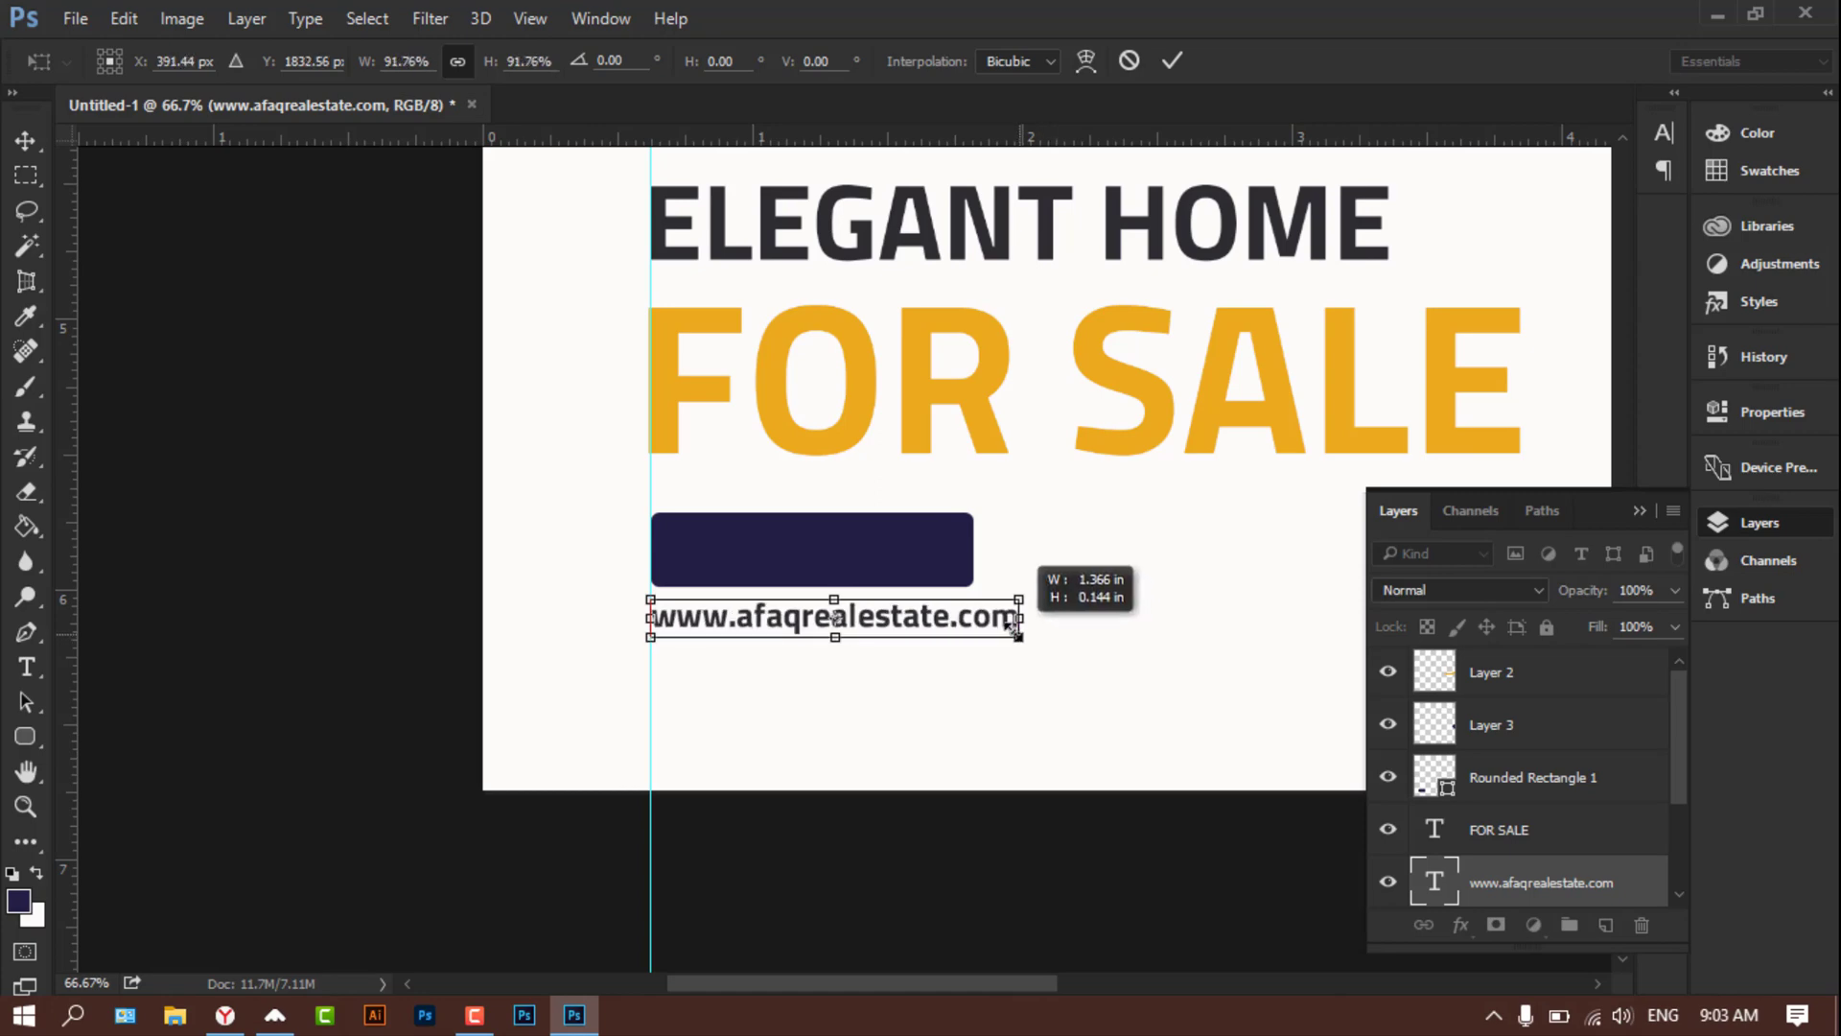
{"action": "left_click_drag", "start_coordinate": [1045, 641], "coordinate": [1002, 635]}
{"action": "key", "text": "Return"}
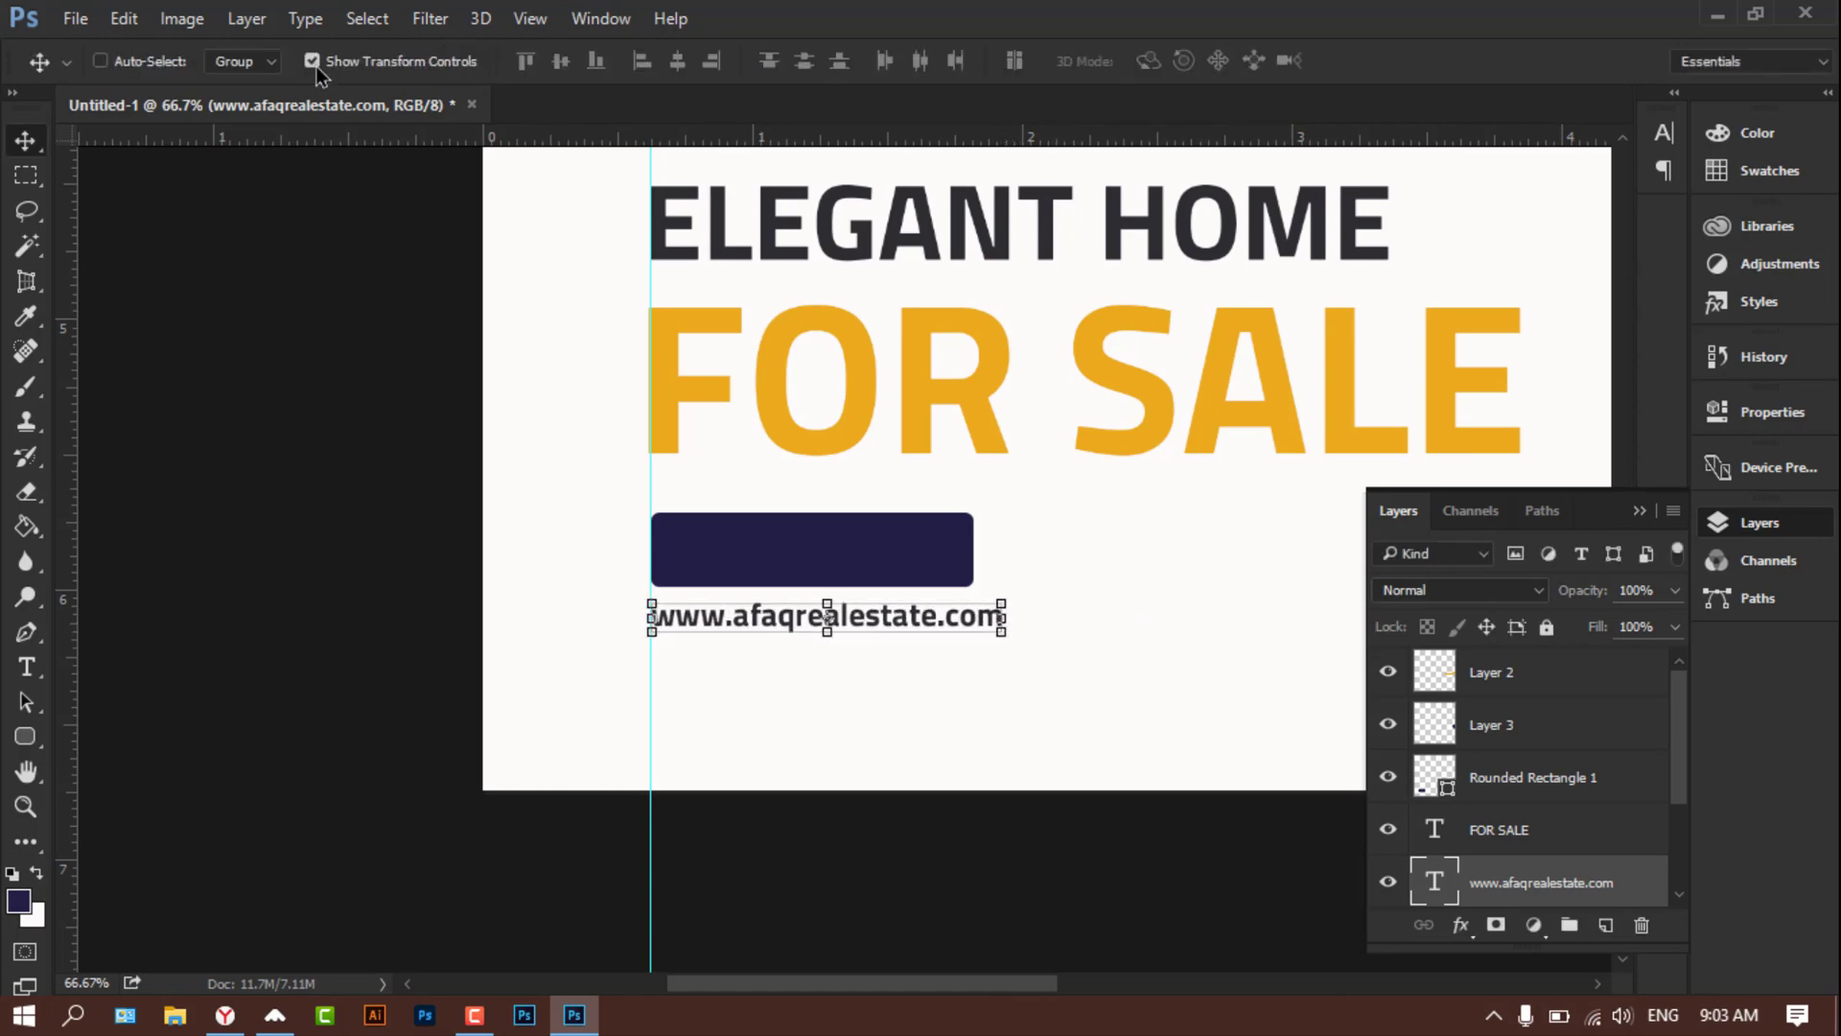
Step: Set the URL font to Titillium Web SemiBold, non-italic
{"action": "left_click", "coordinate": [311, 60]}
{"action": "left_click", "coordinate": [26, 666]}
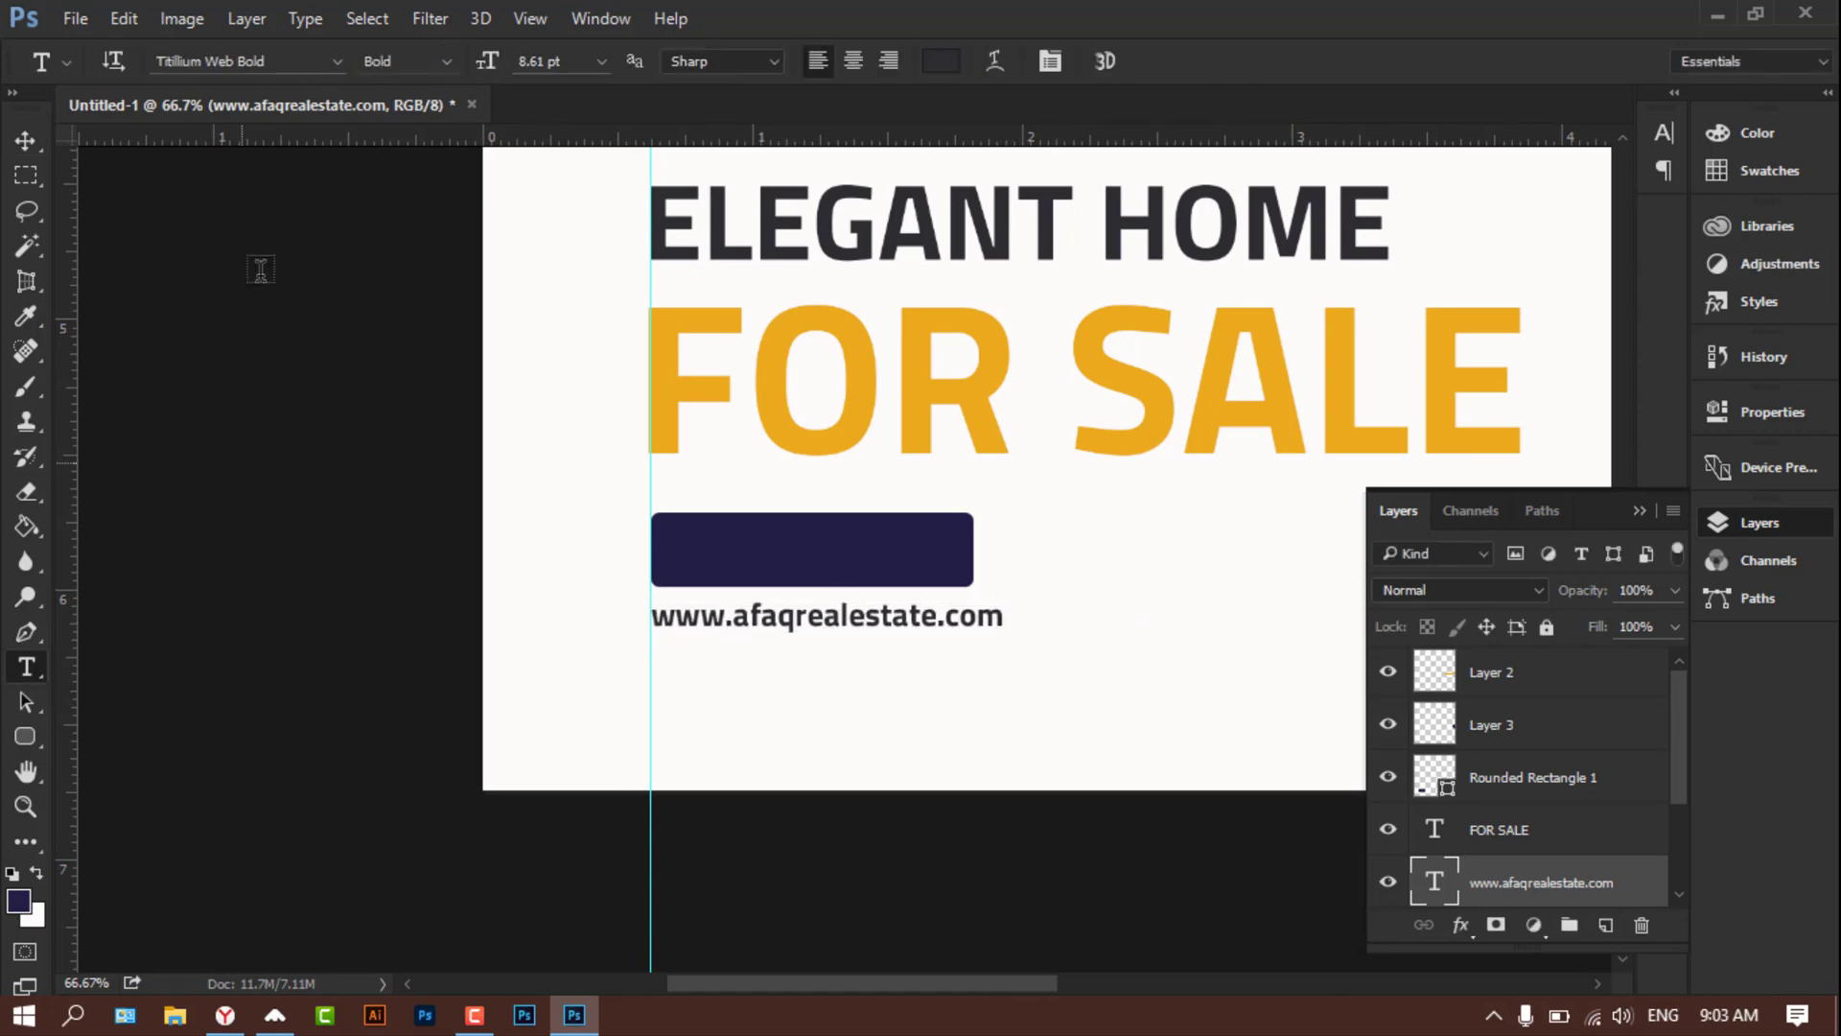
{"action": "left_click", "coordinate": [217, 64]}
{"action": "key", "text": "Up"}
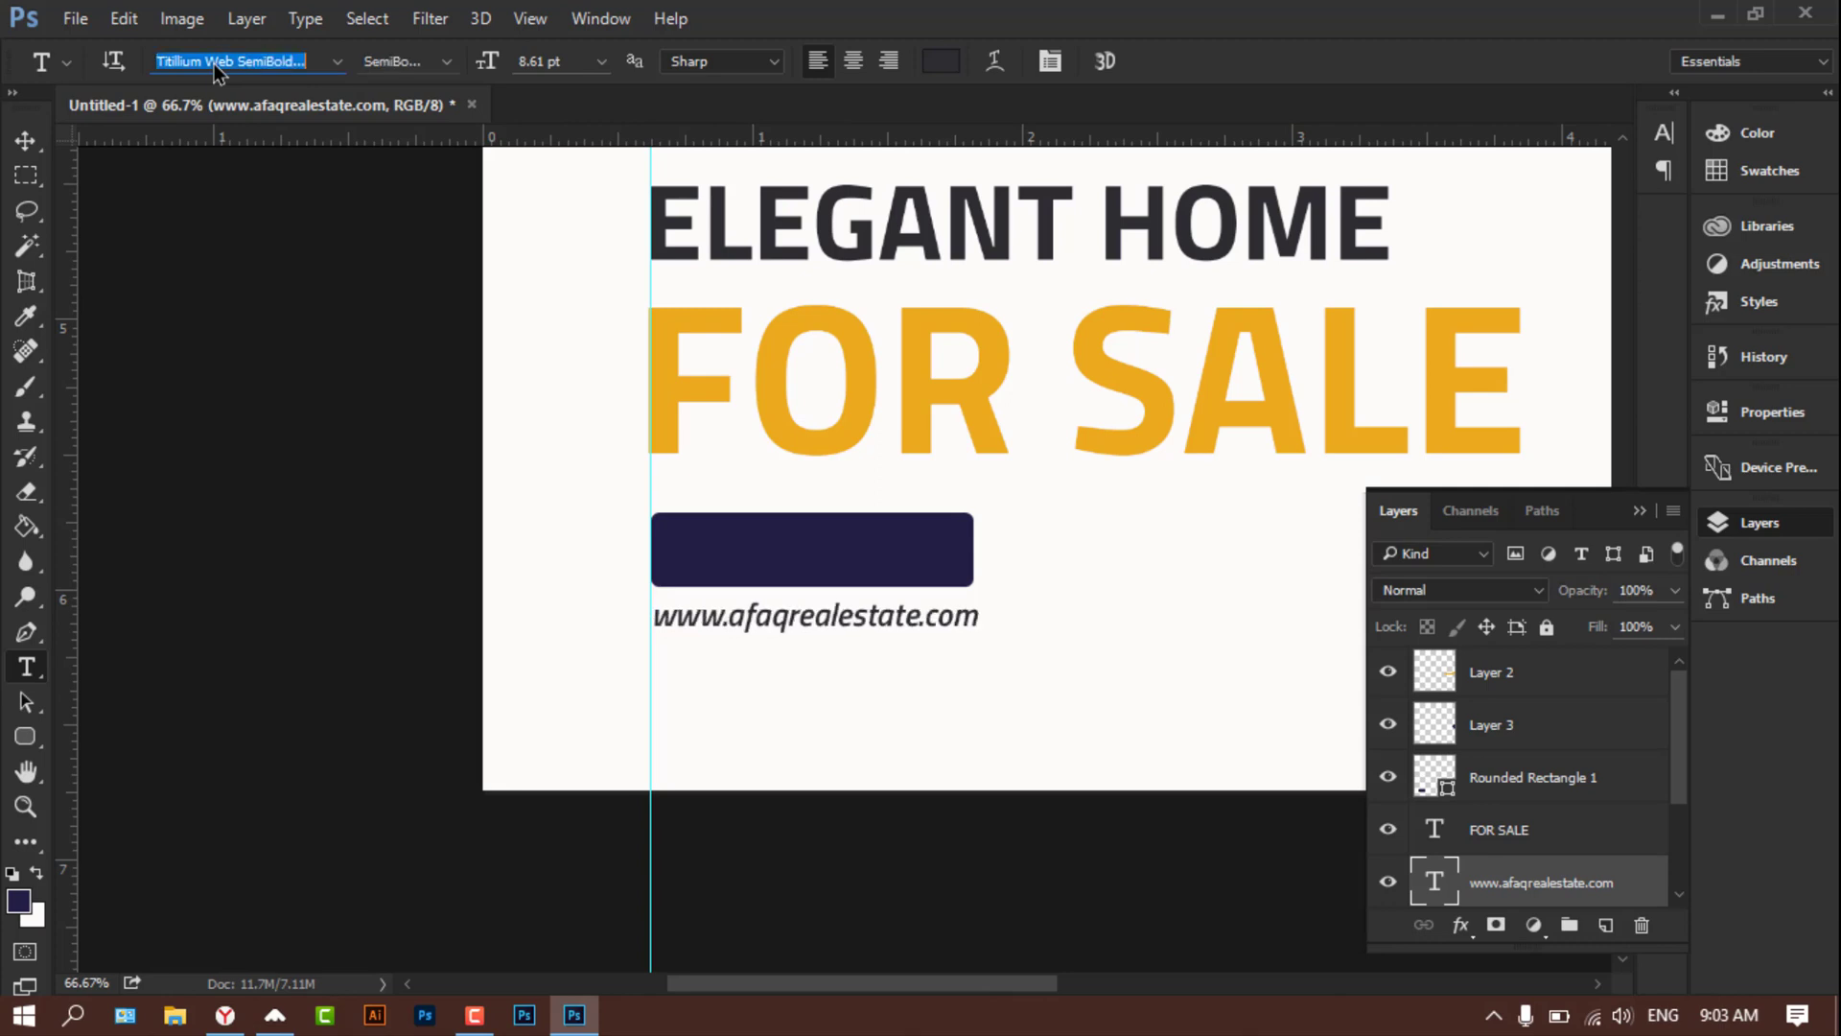
{"action": "key", "text": "Up"}
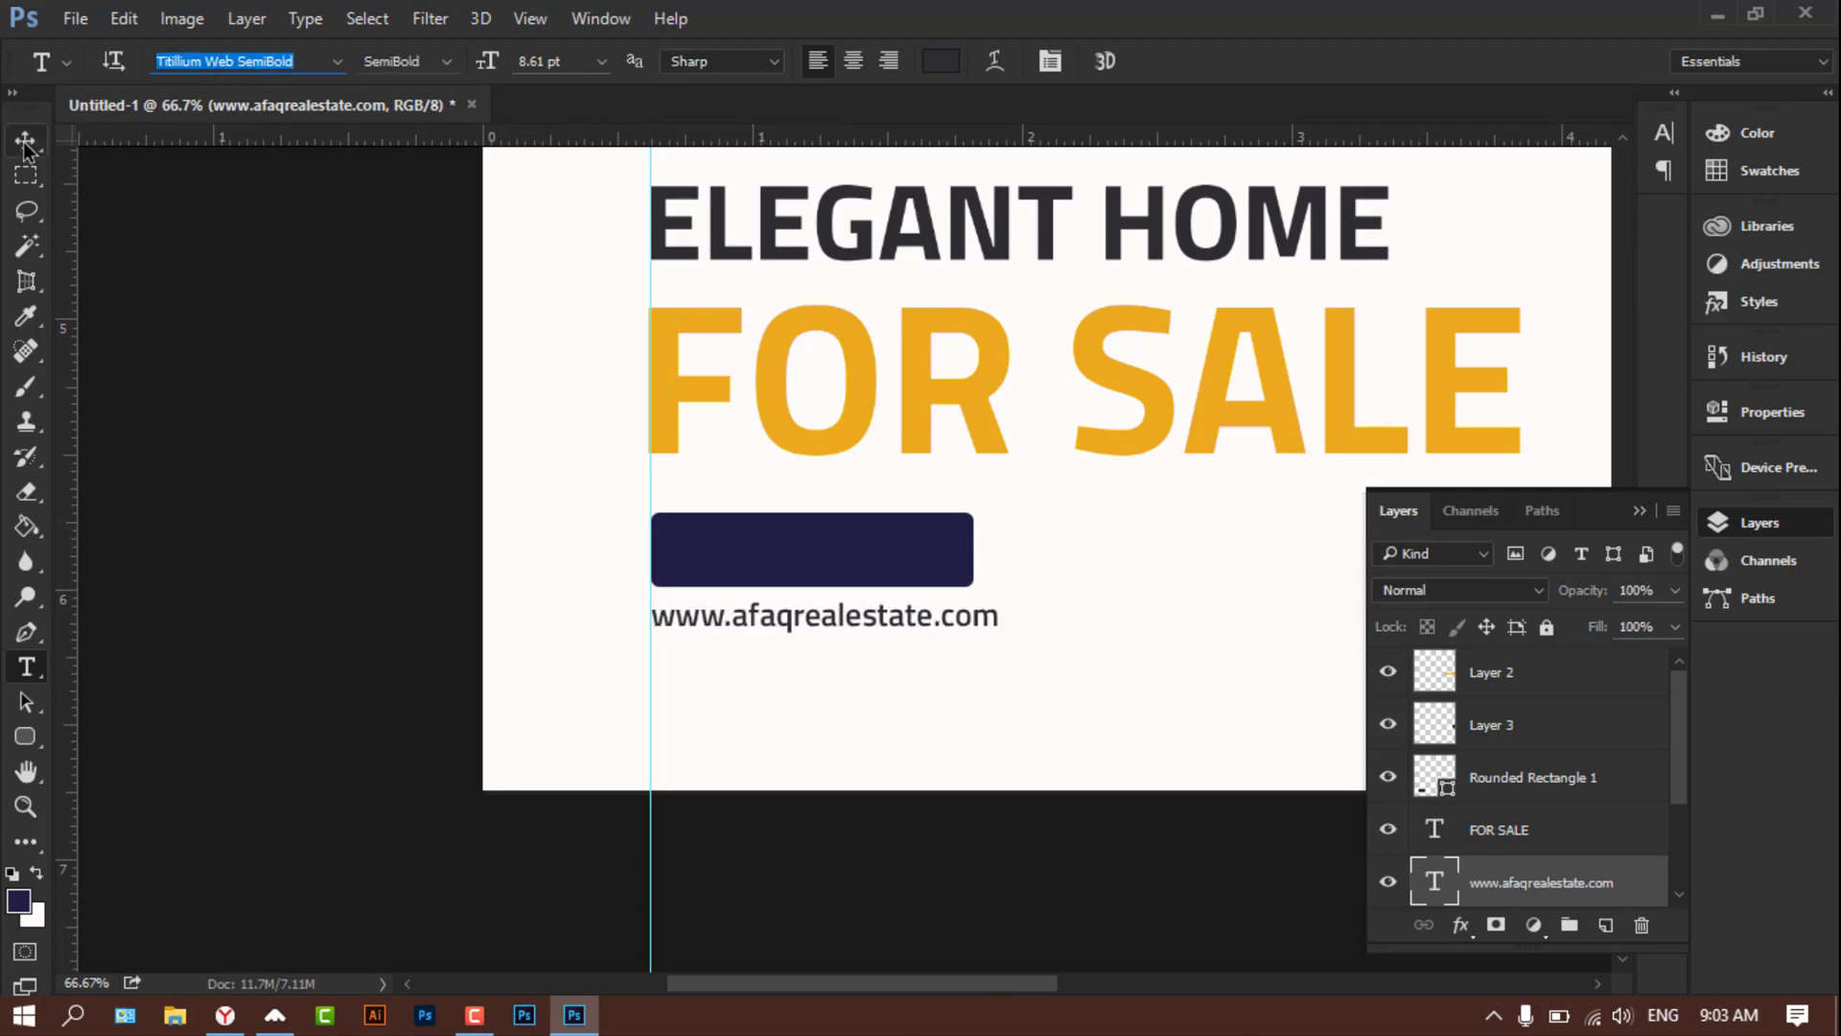
{"action": "left_click", "coordinate": [26, 143]}
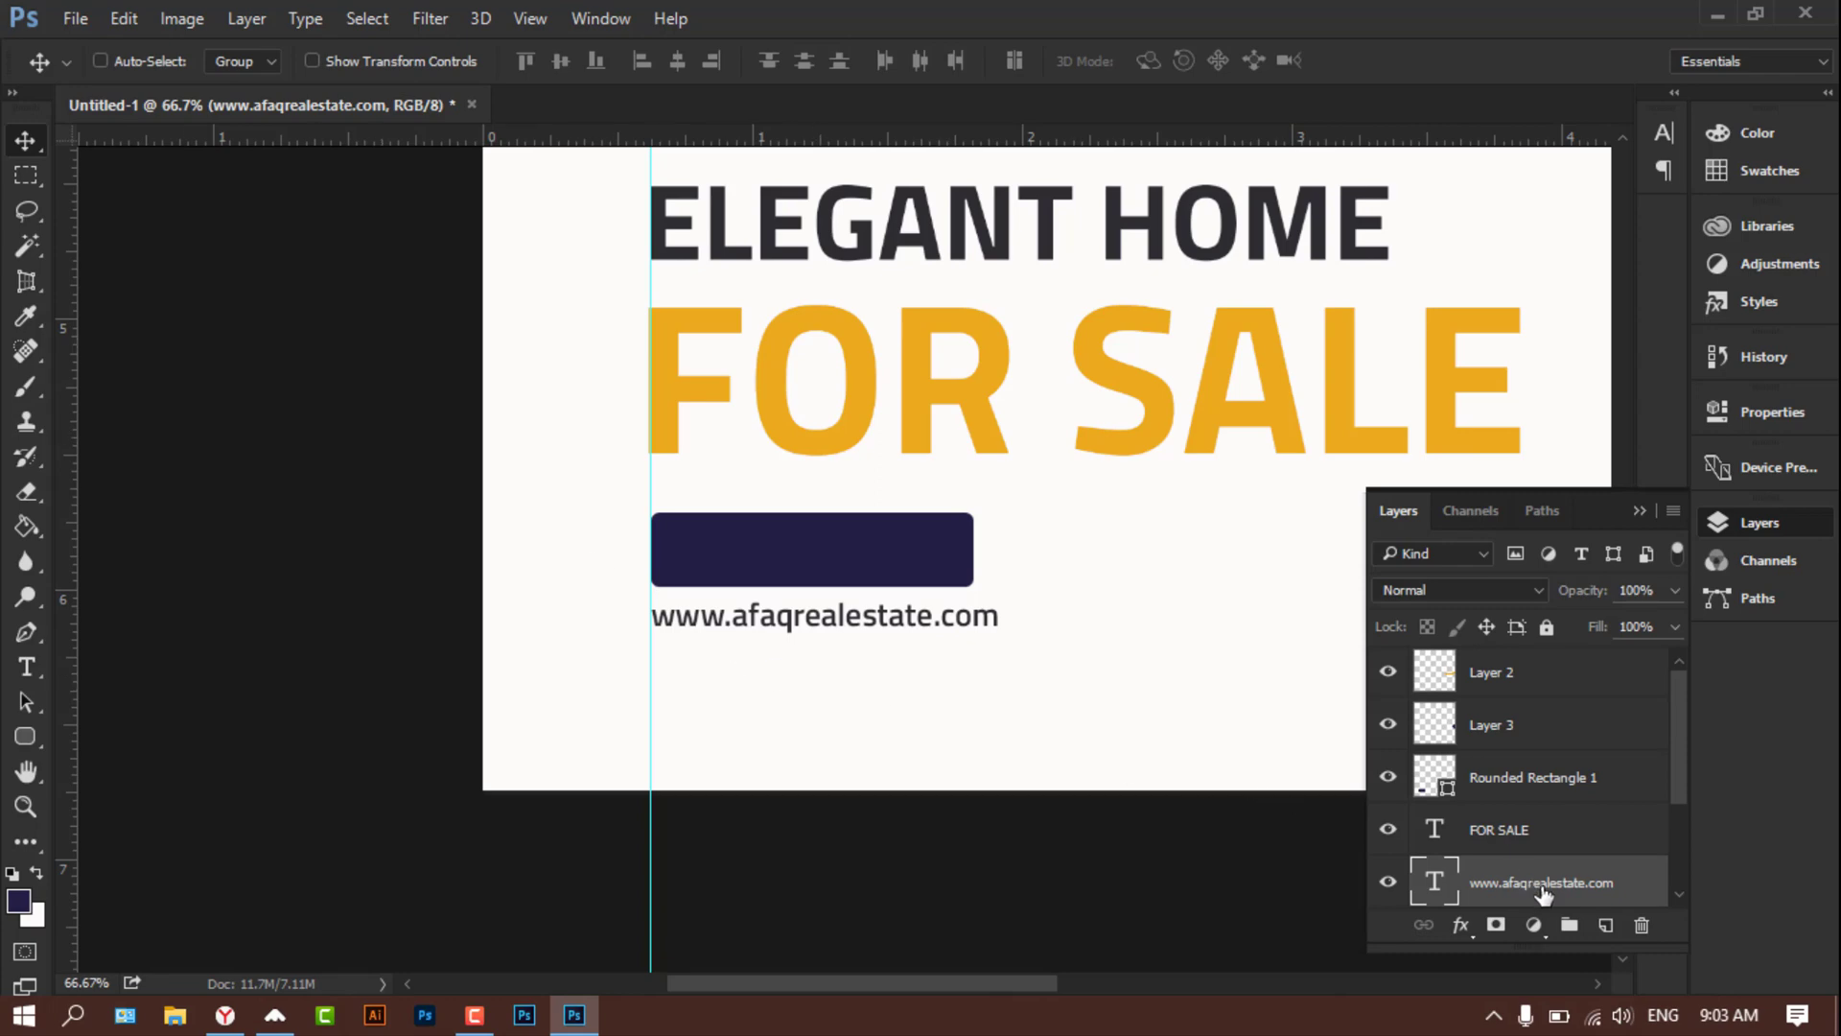
Step: Duplicate the URL layer below the original and retype it as VISIT NOW
{"action": "right_click", "coordinate": [1415, 479]}
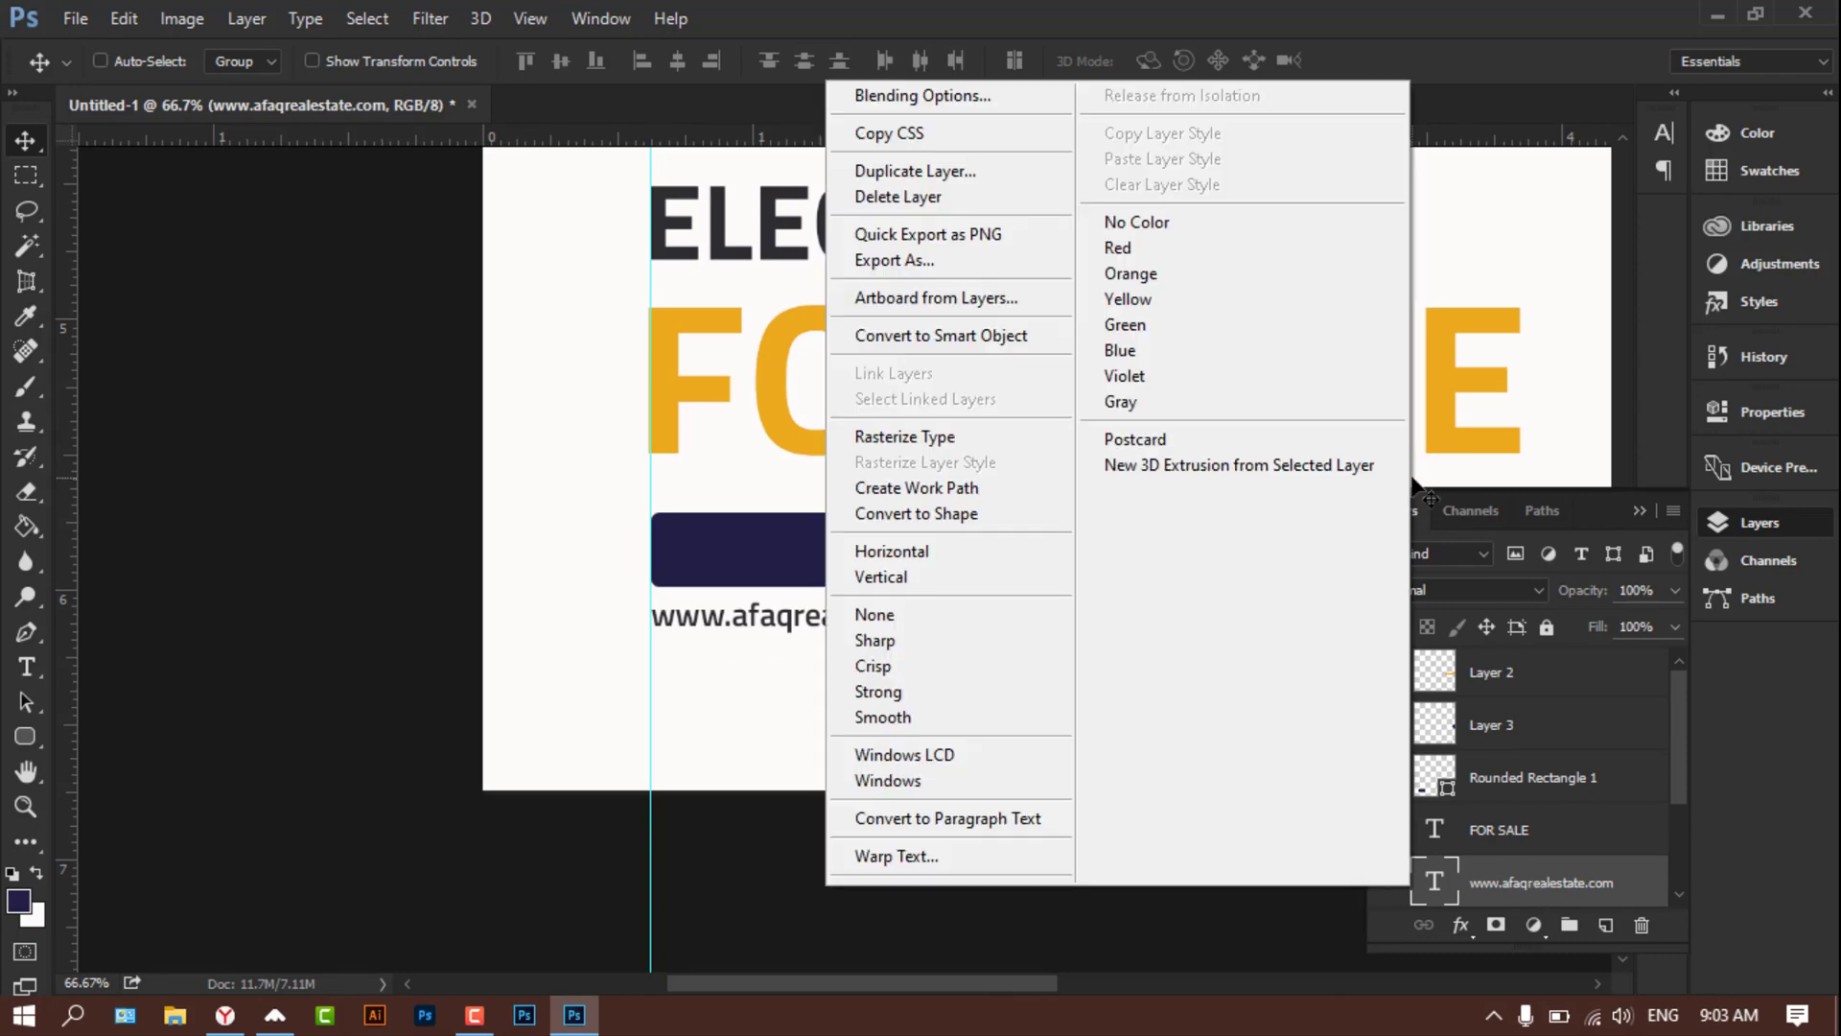
{"action": "left_click", "coordinate": [945, 171]}
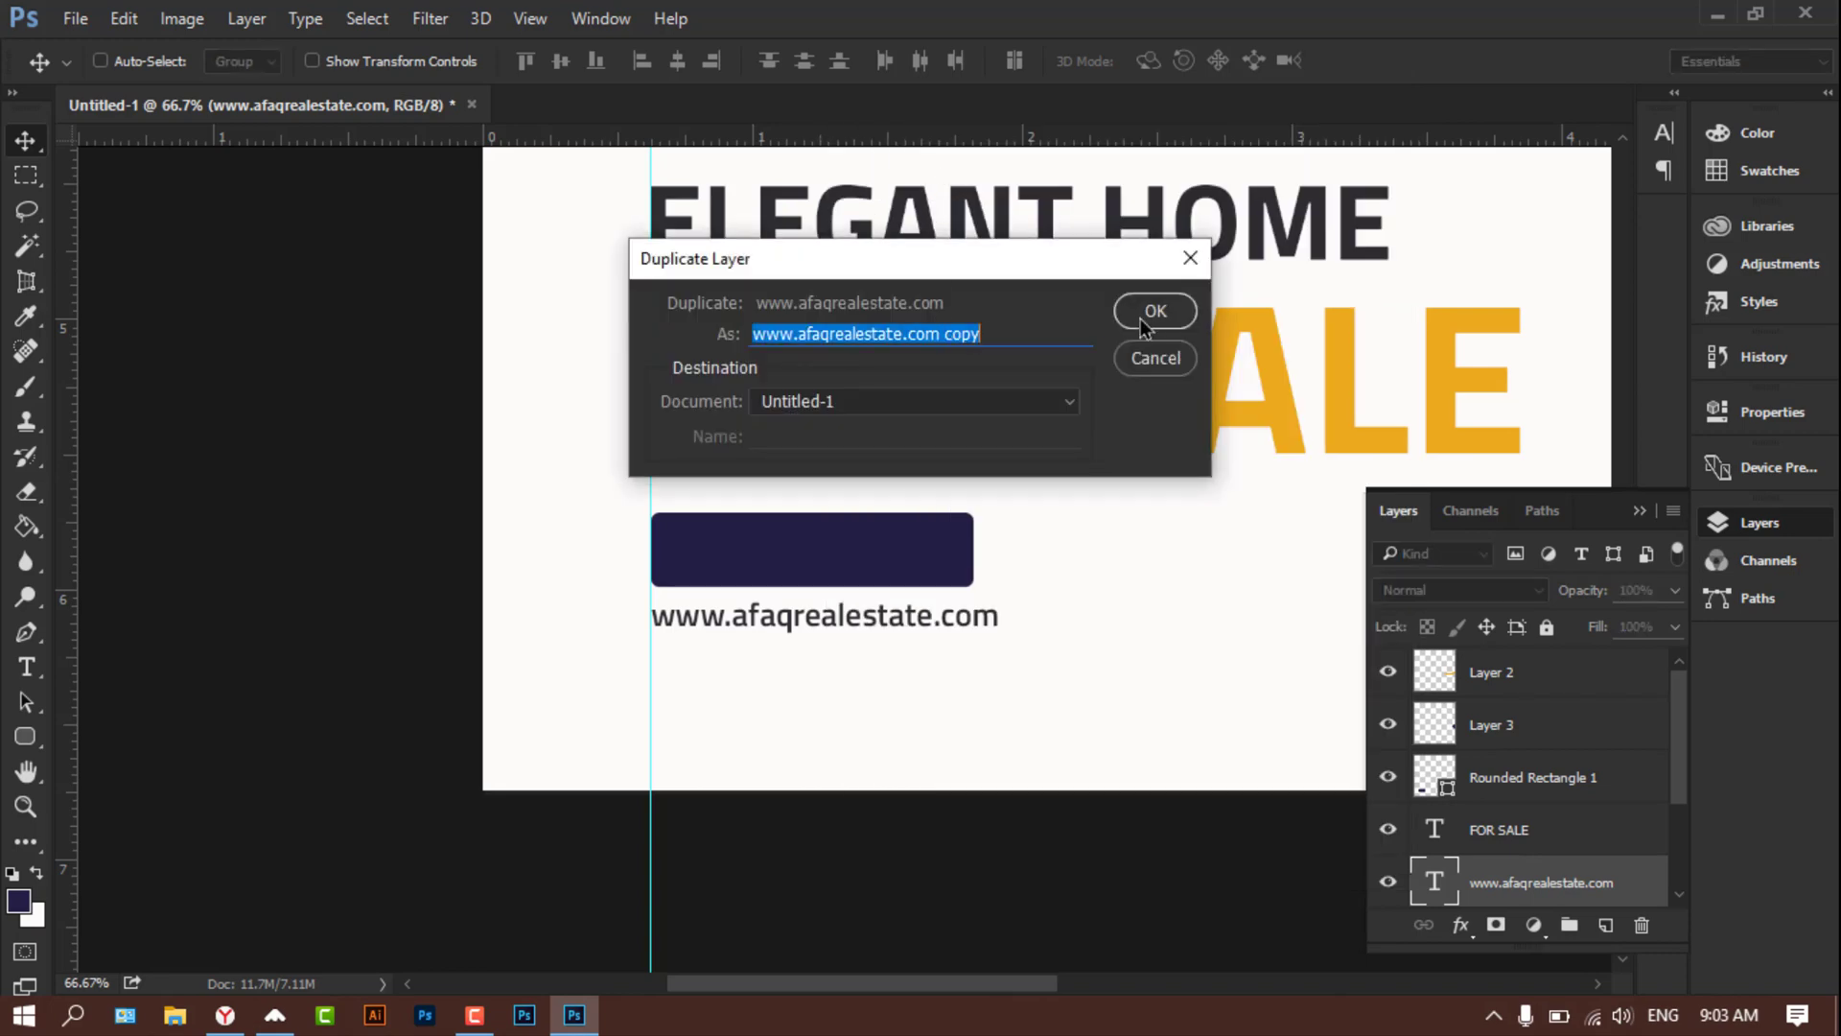
{"action": "left_click", "coordinate": [1144, 316]}
{"action": "left_click_drag", "start_coordinate": [851, 625], "coordinate": [852, 671]}
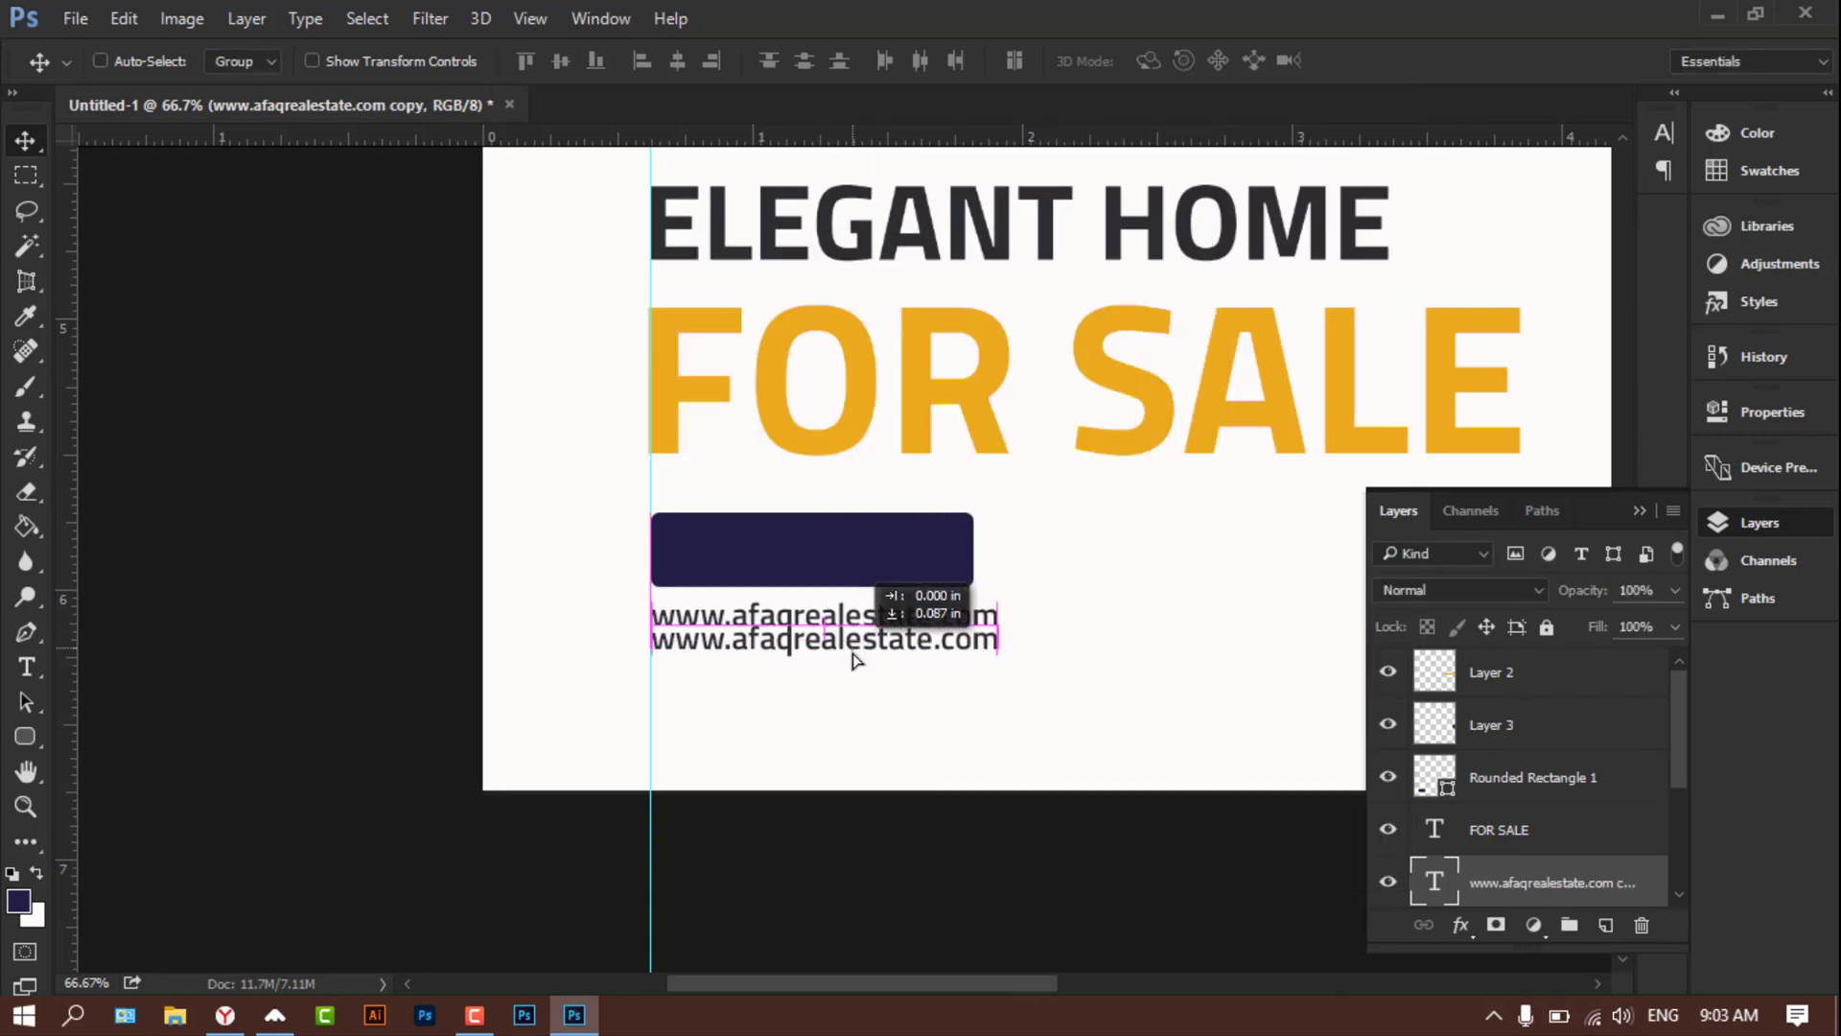
{"action": "left_click", "coordinate": [27, 667]}
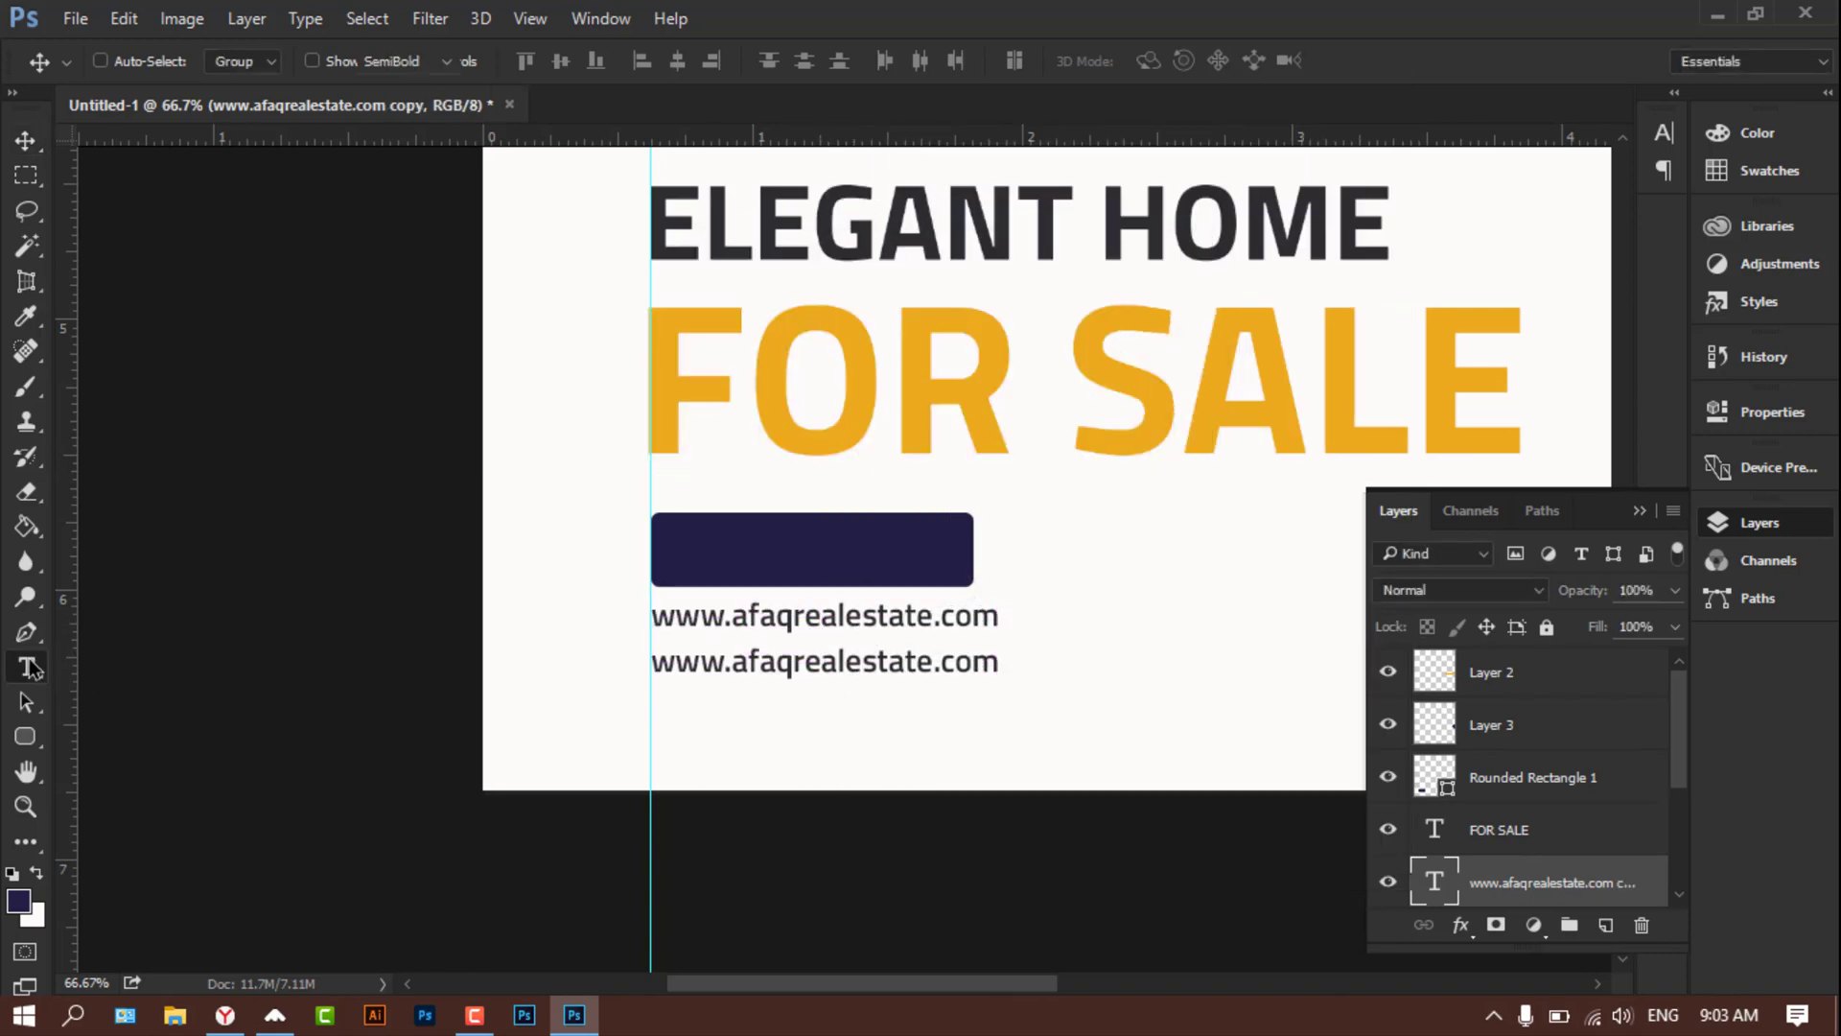
{"action": "double_click", "coordinate": [788, 664]}
{"action": "triple_click", "coordinate": [789, 664]}
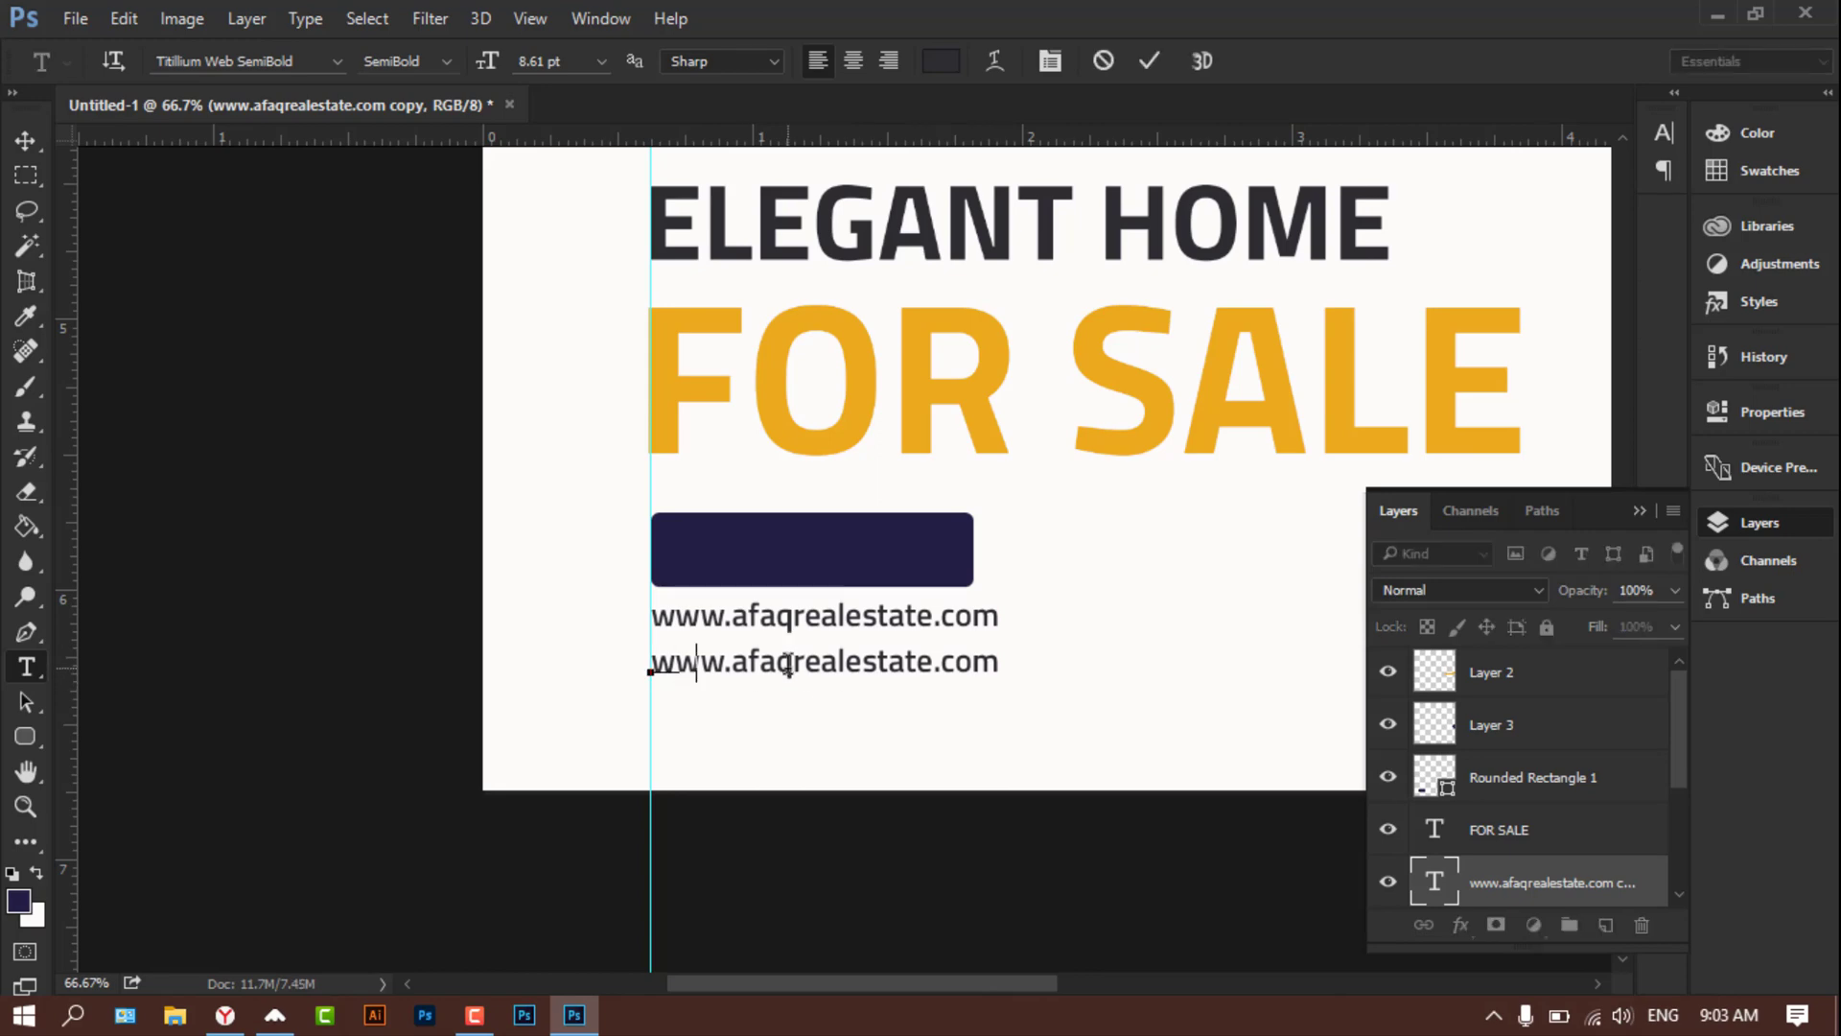
{"action": "type", "text": "VISIT "}
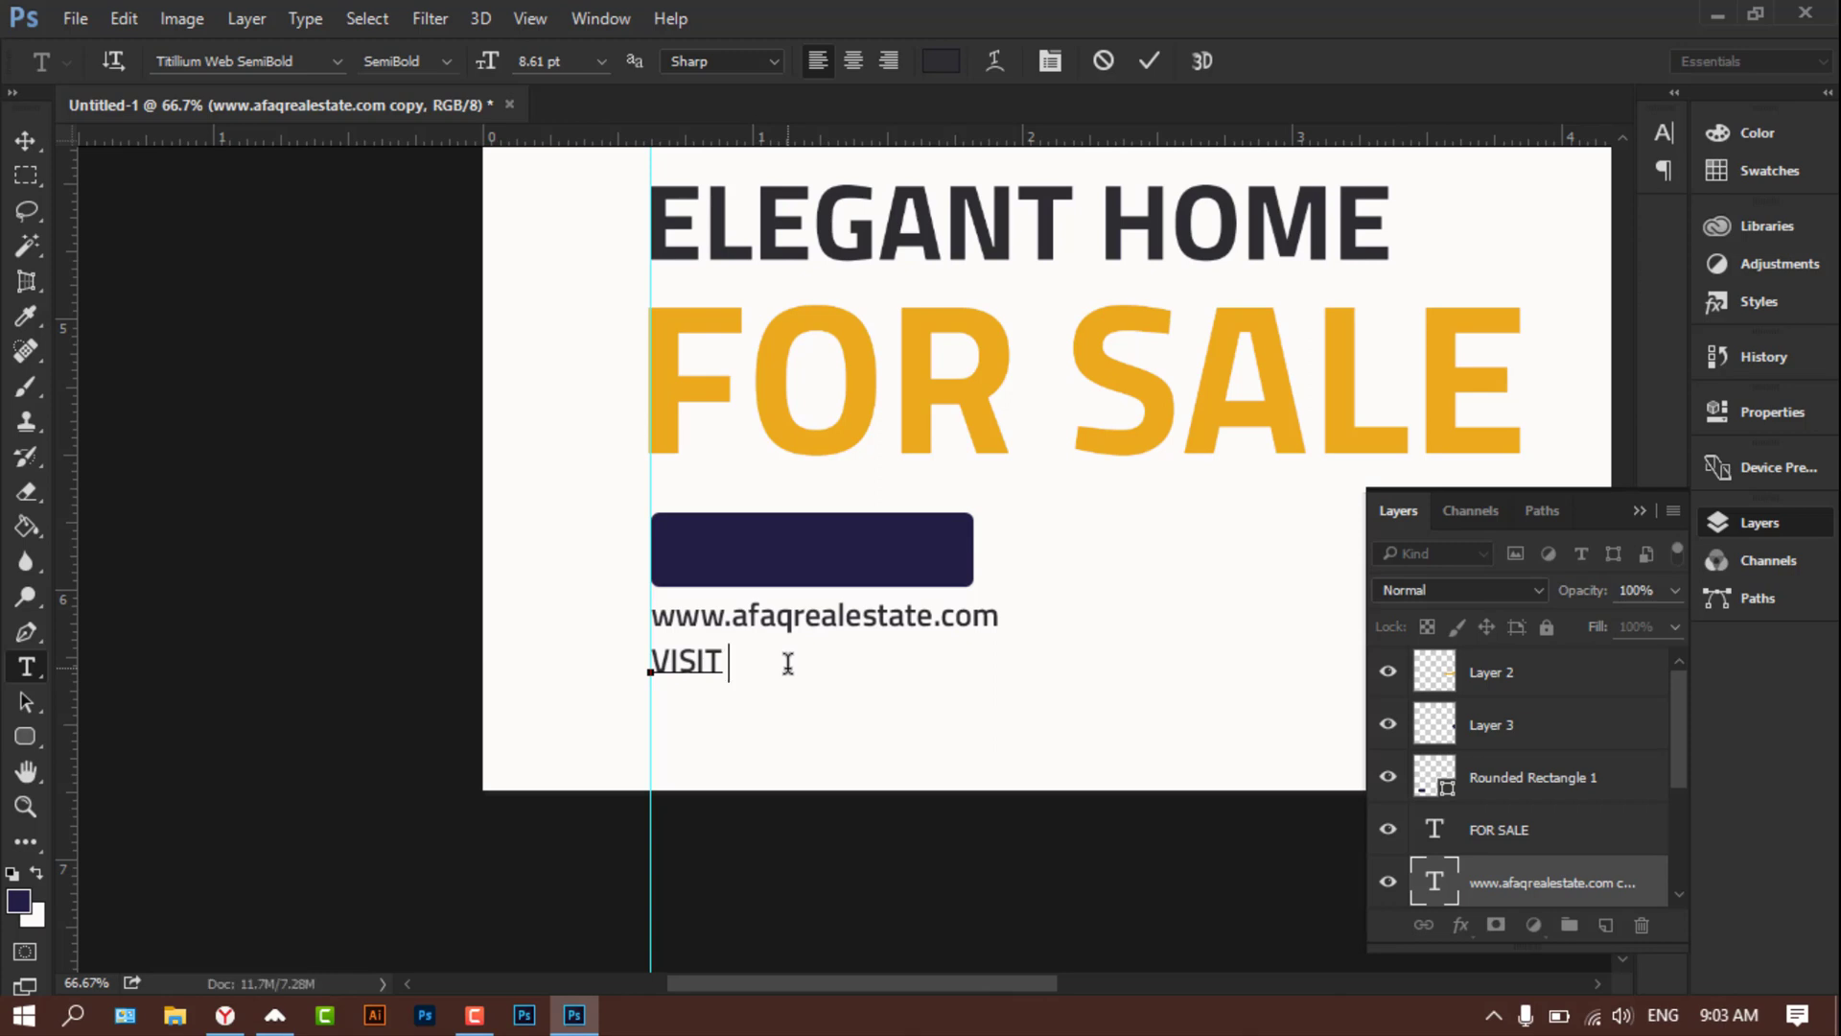
{"action": "type", "text": "NOW"}
Step: Colour VISIT NOW with the orange sampled from FOR SALE
{"action": "triple_click", "coordinate": [732, 660]}
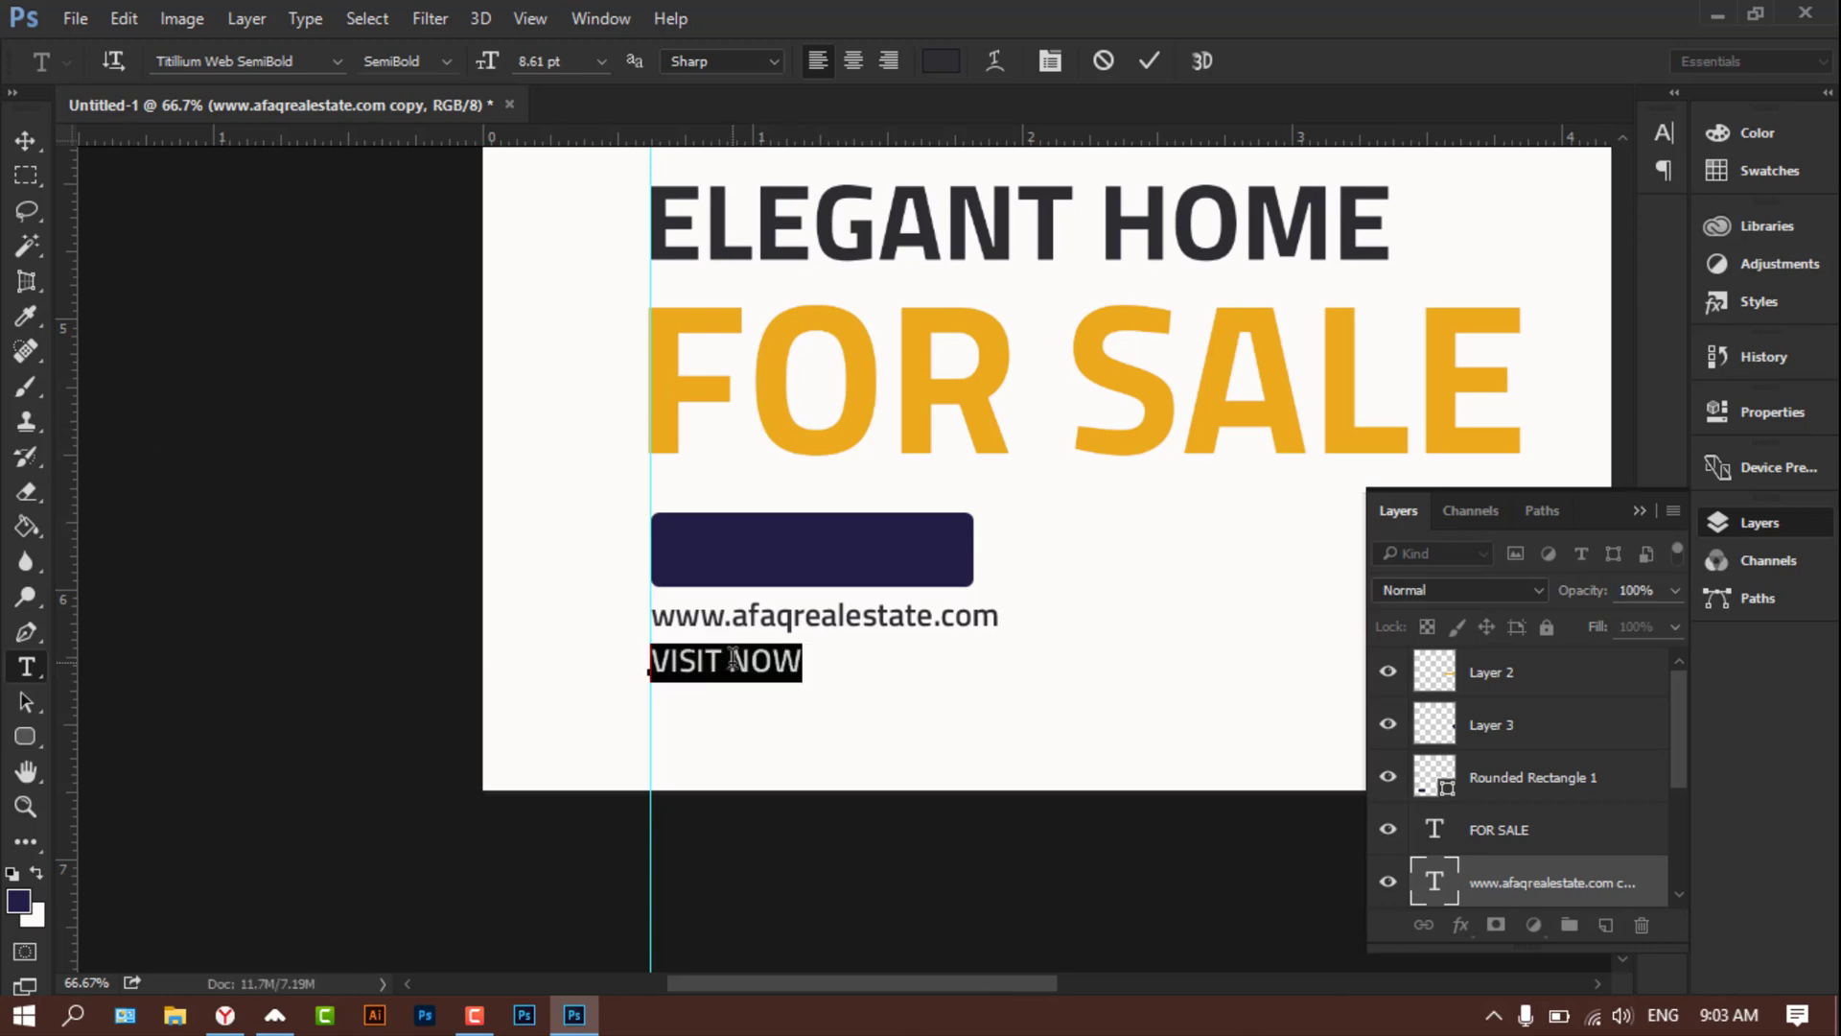
{"action": "left_click", "coordinate": [26, 909]}
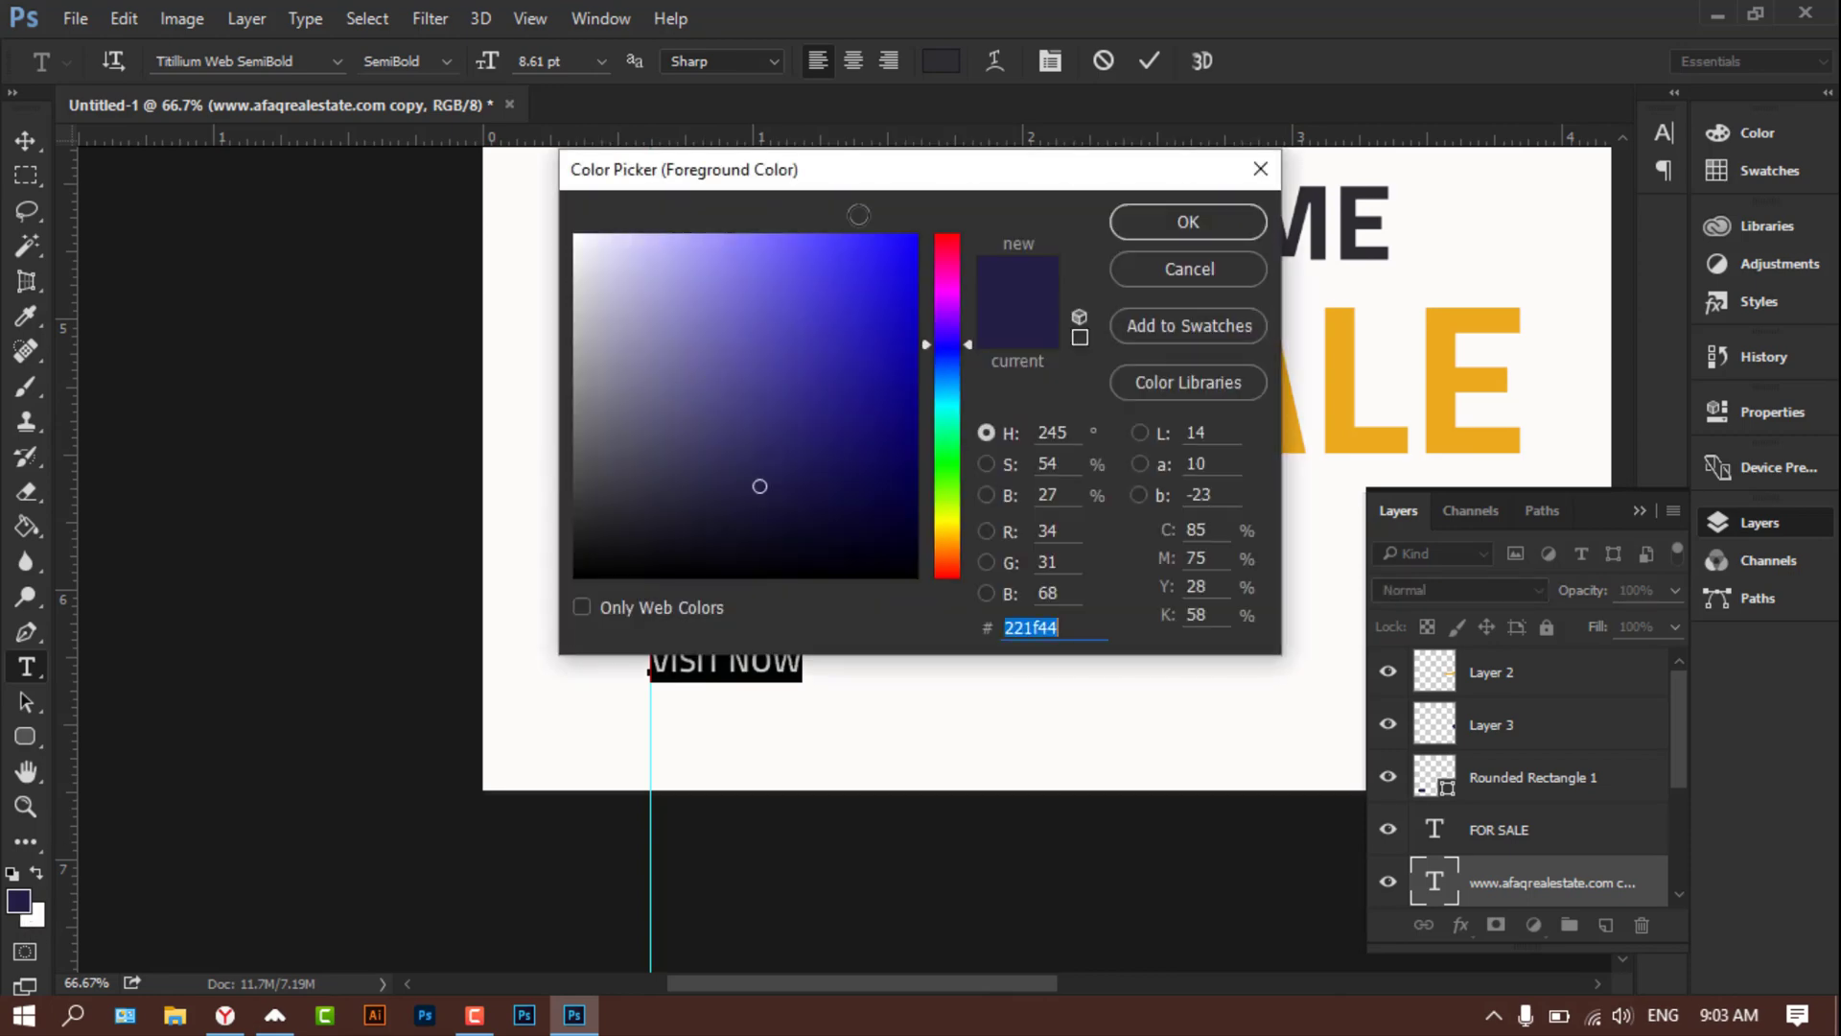
{"action": "left_click_drag", "start_coordinate": [844, 204], "coordinate": [832, 503]}
{"action": "left_click", "coordinate": [867, 382]}
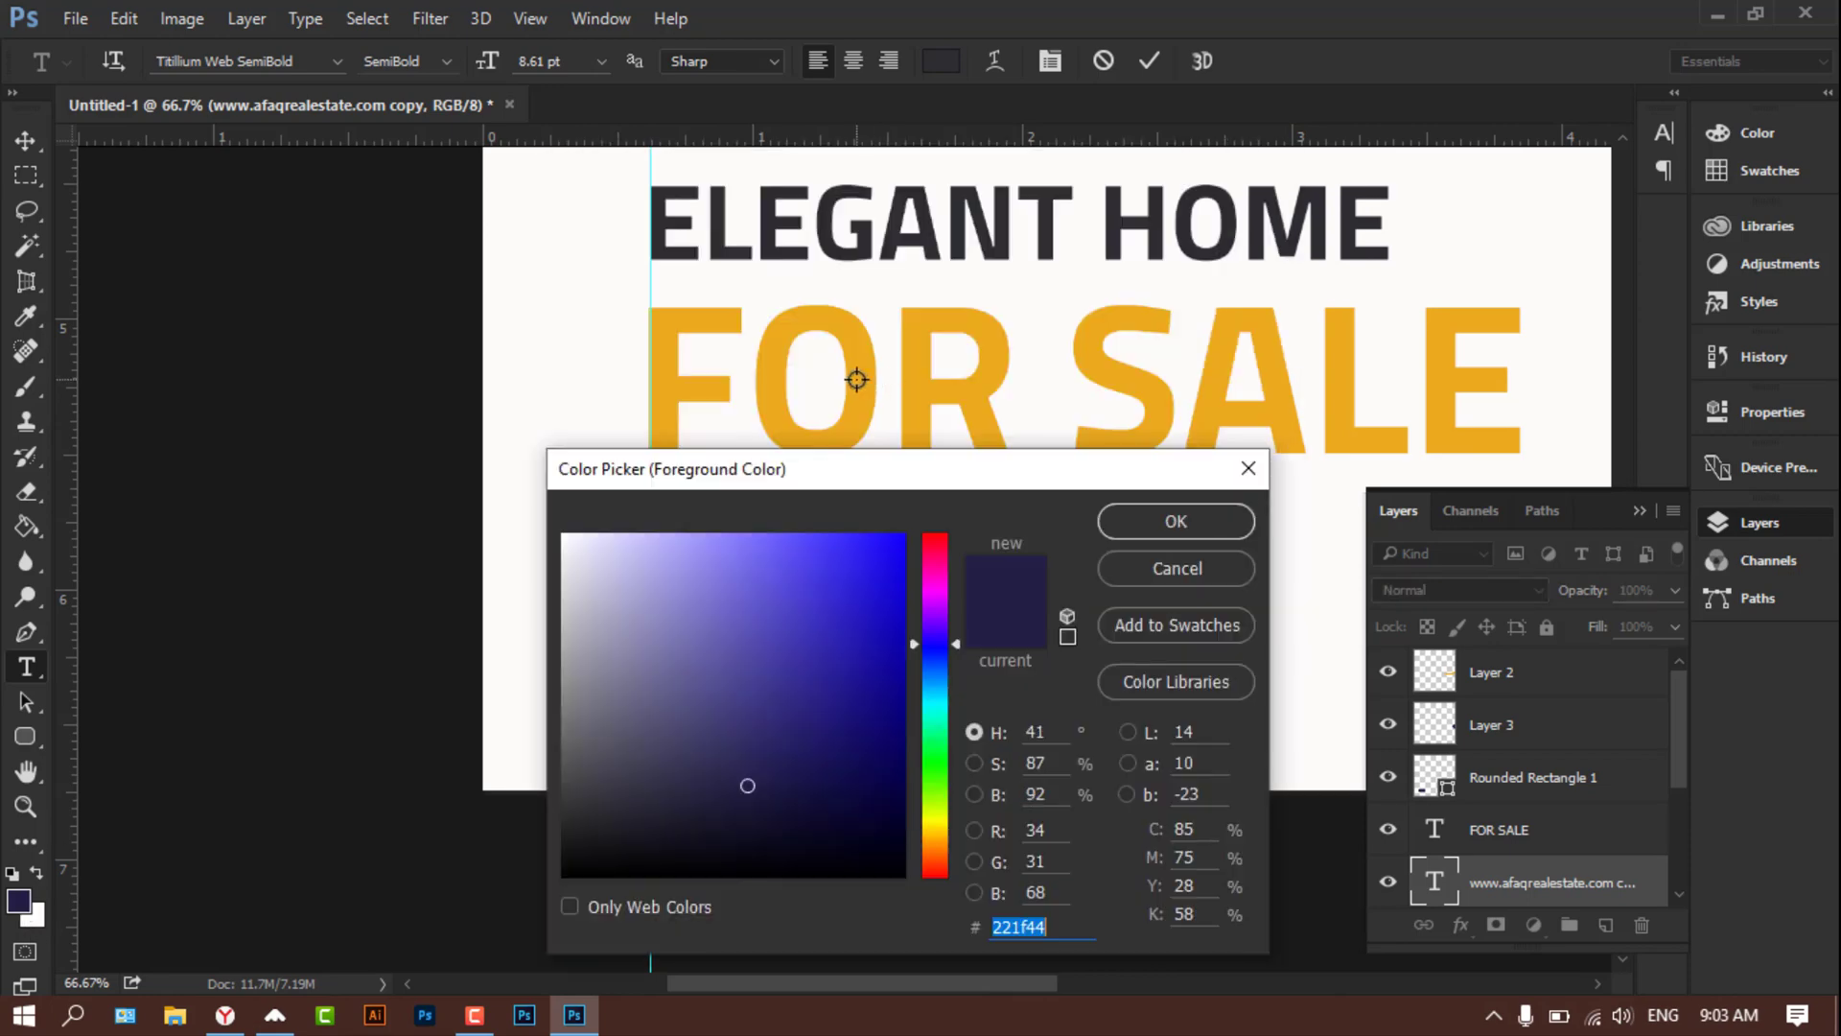
{"action": "left_click", "coordinate": [1128, 519]}
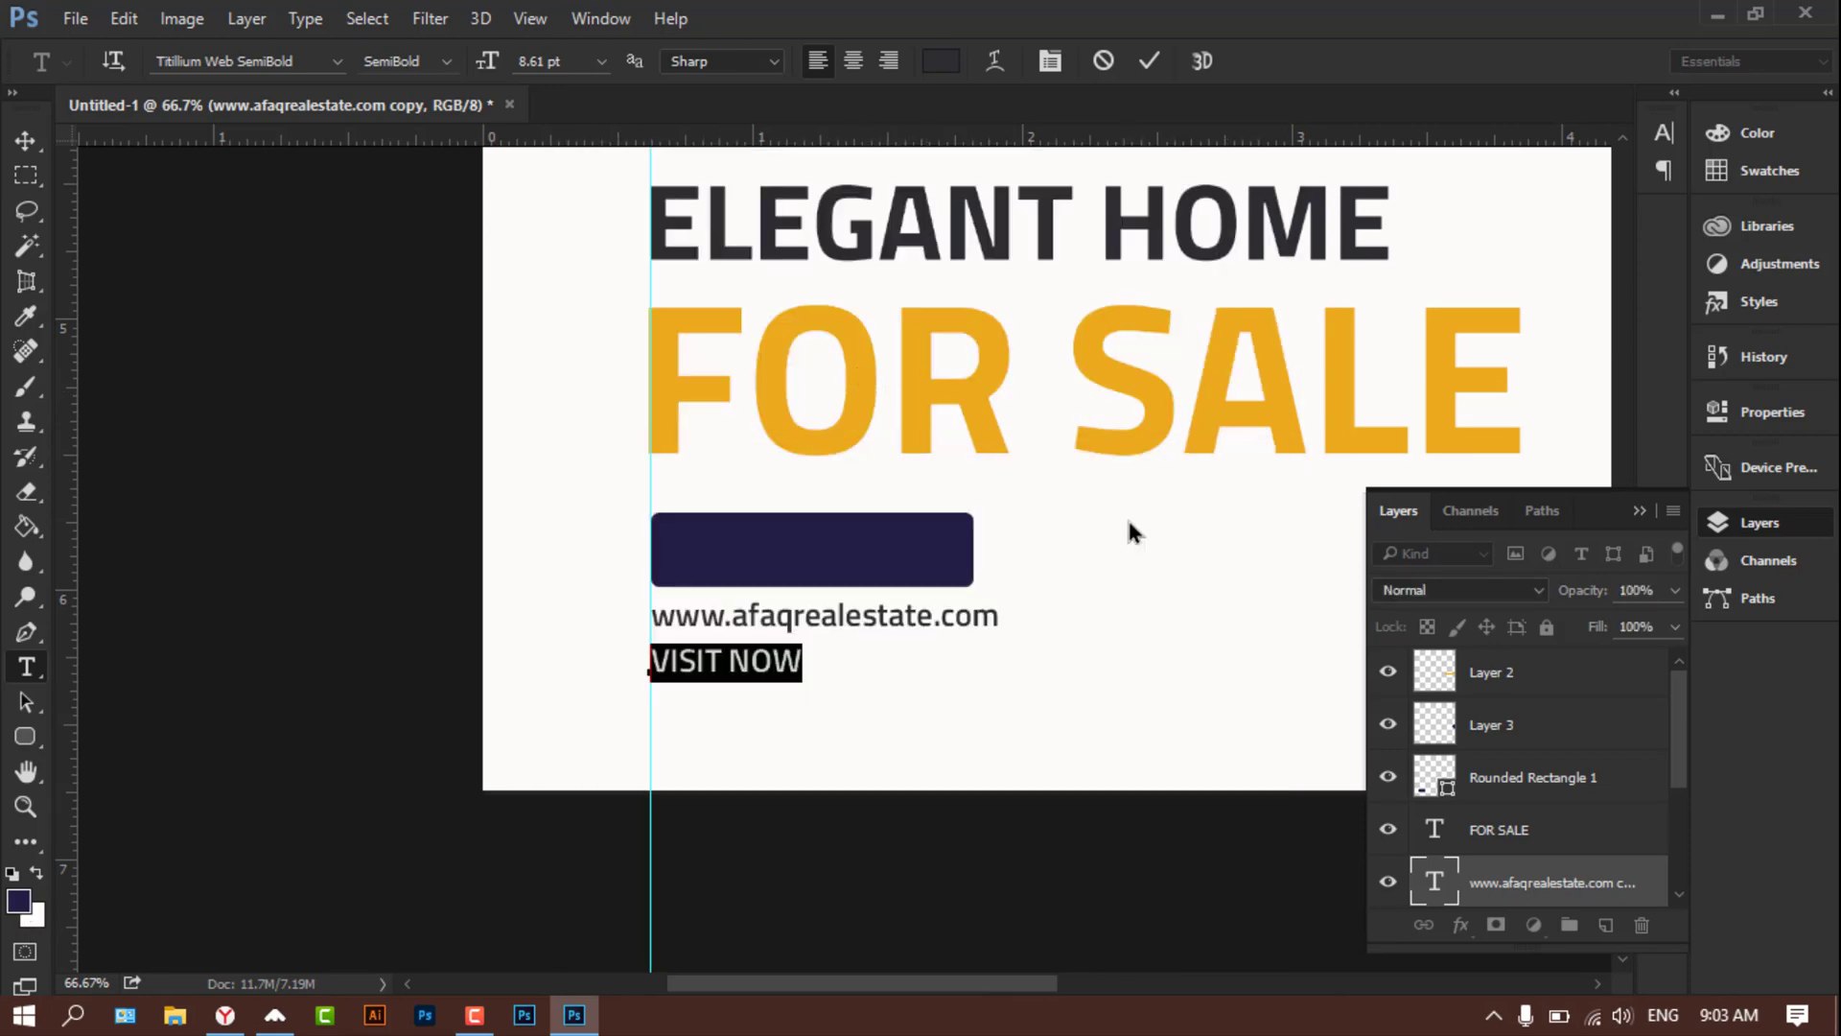
{"action": "left_click", "coordinate": [26, 140]}
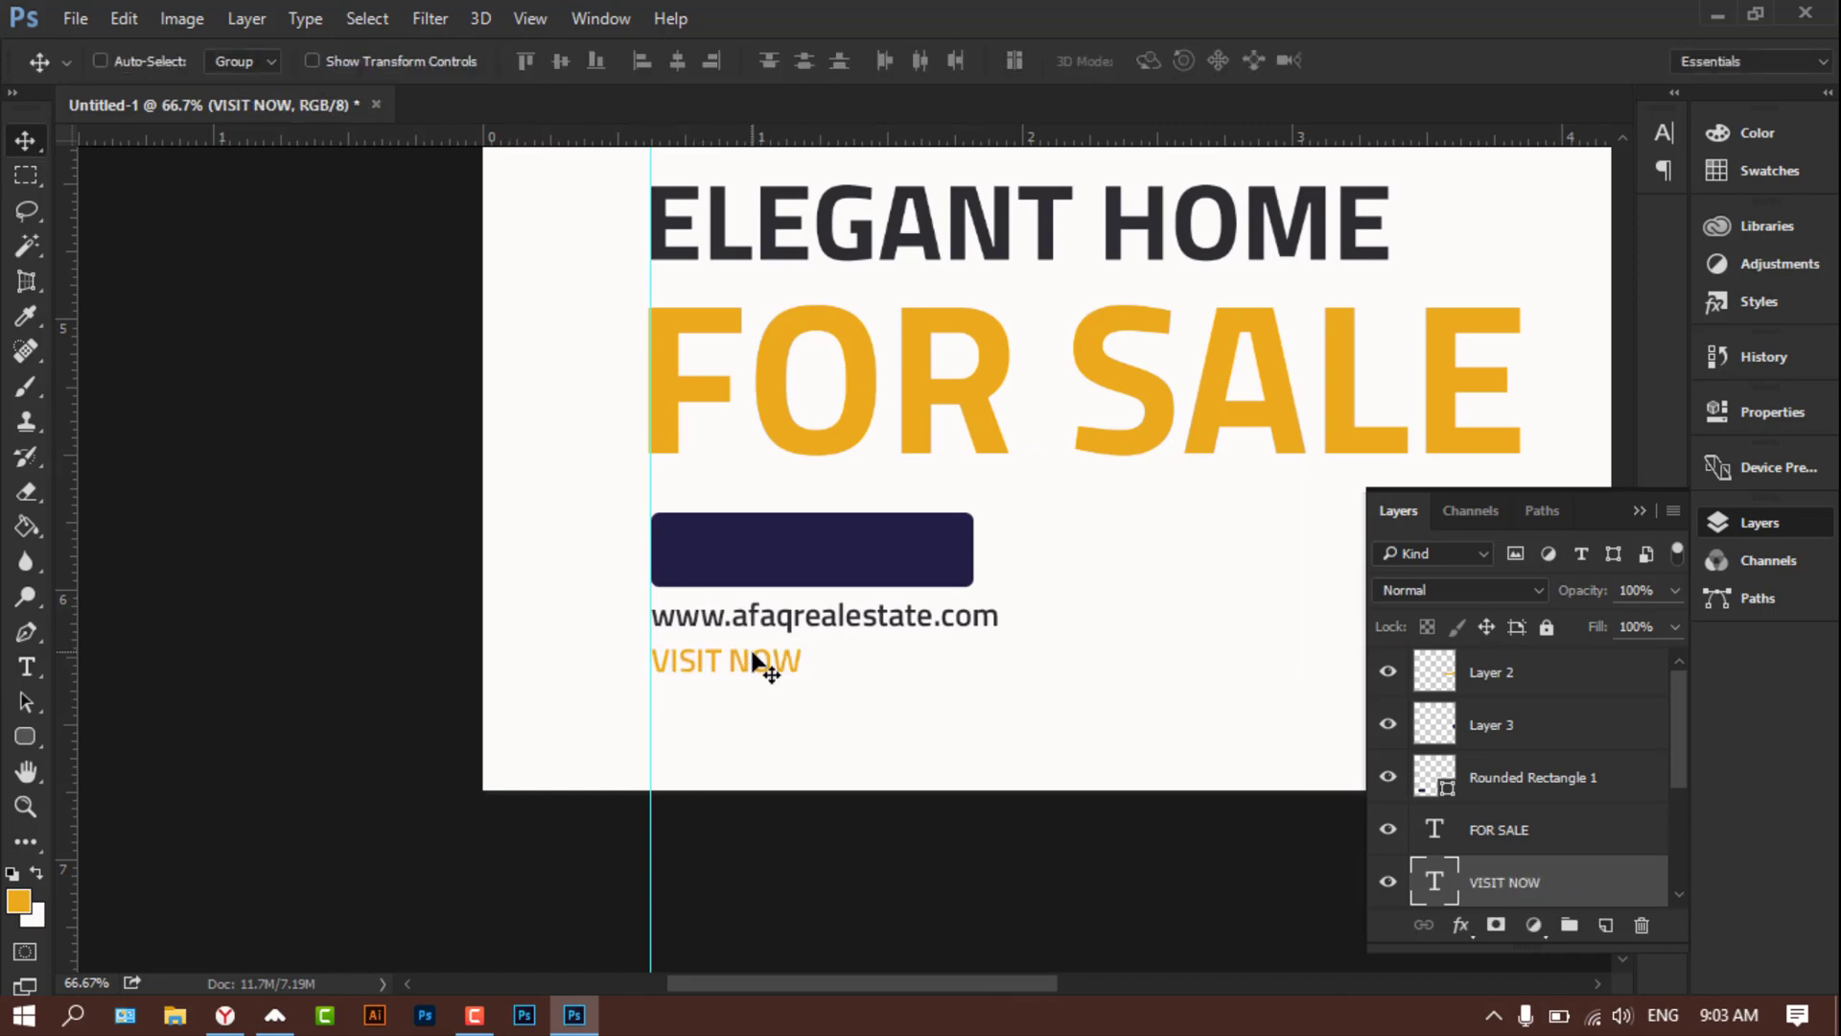
Step: Move VISIT NOW onto the navy bar and stack its layer above the bar
{"action": "left_click_drag", "start_coordinate": [748, 653], "coordinate": [786, 548]}
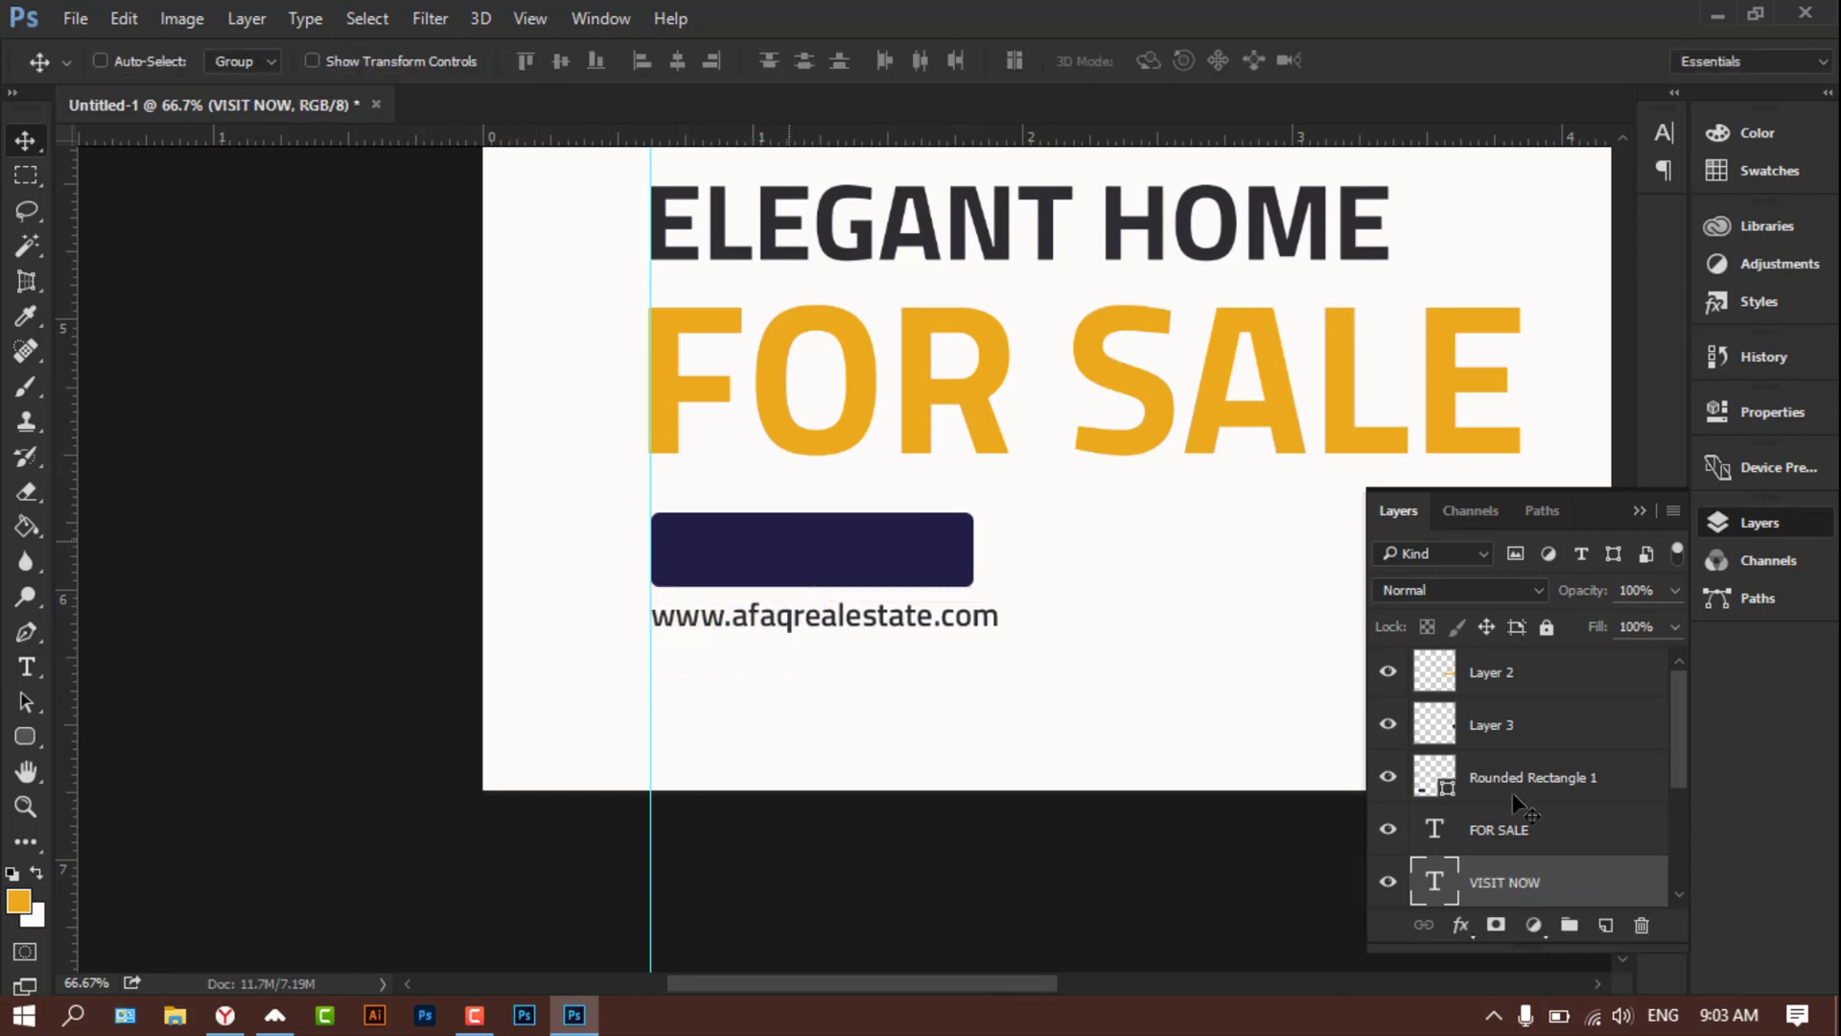
{"action": "left_click_drag", "start_coordinate": [1541, 890], "coordinate": [1534, 753]}
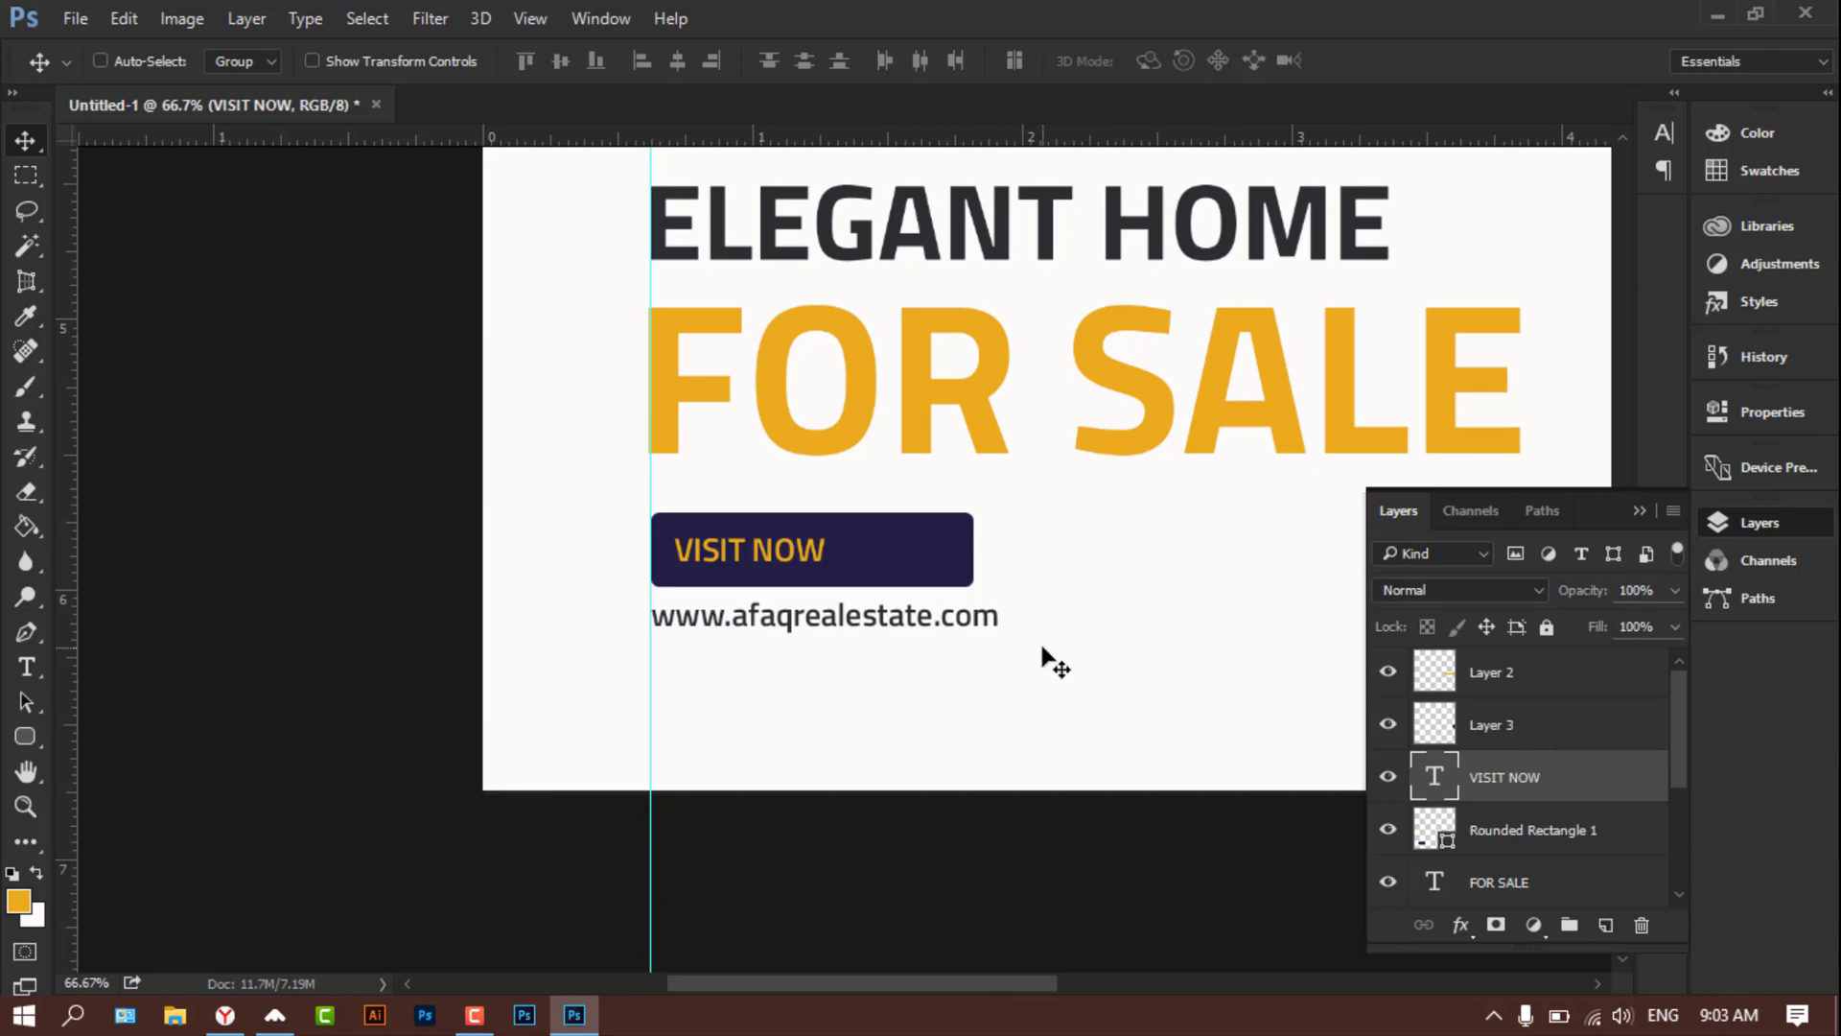
{"action": "left_click", "coordinate": [331, 65]}
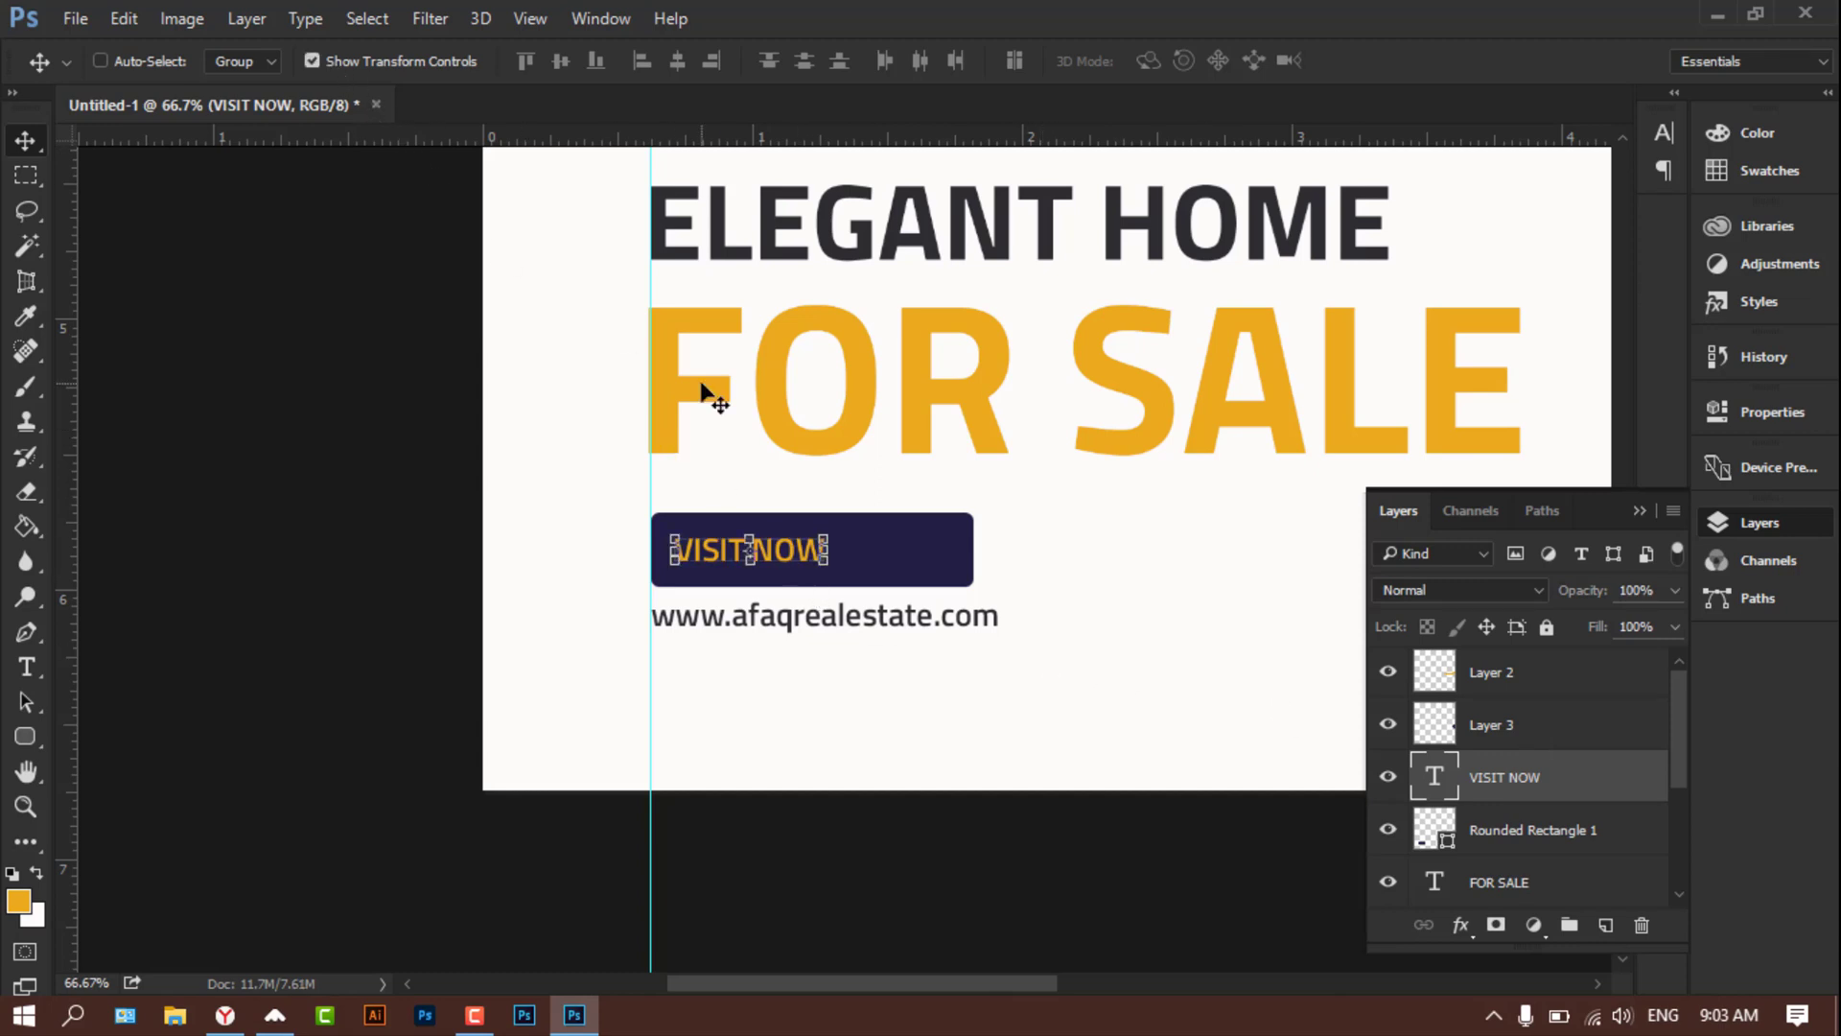
Step: Enlarge VISIT NOW proportionally to about 133% and nudge it right inside the button
{"action": "left_click", "coordinate": [824, 567]}
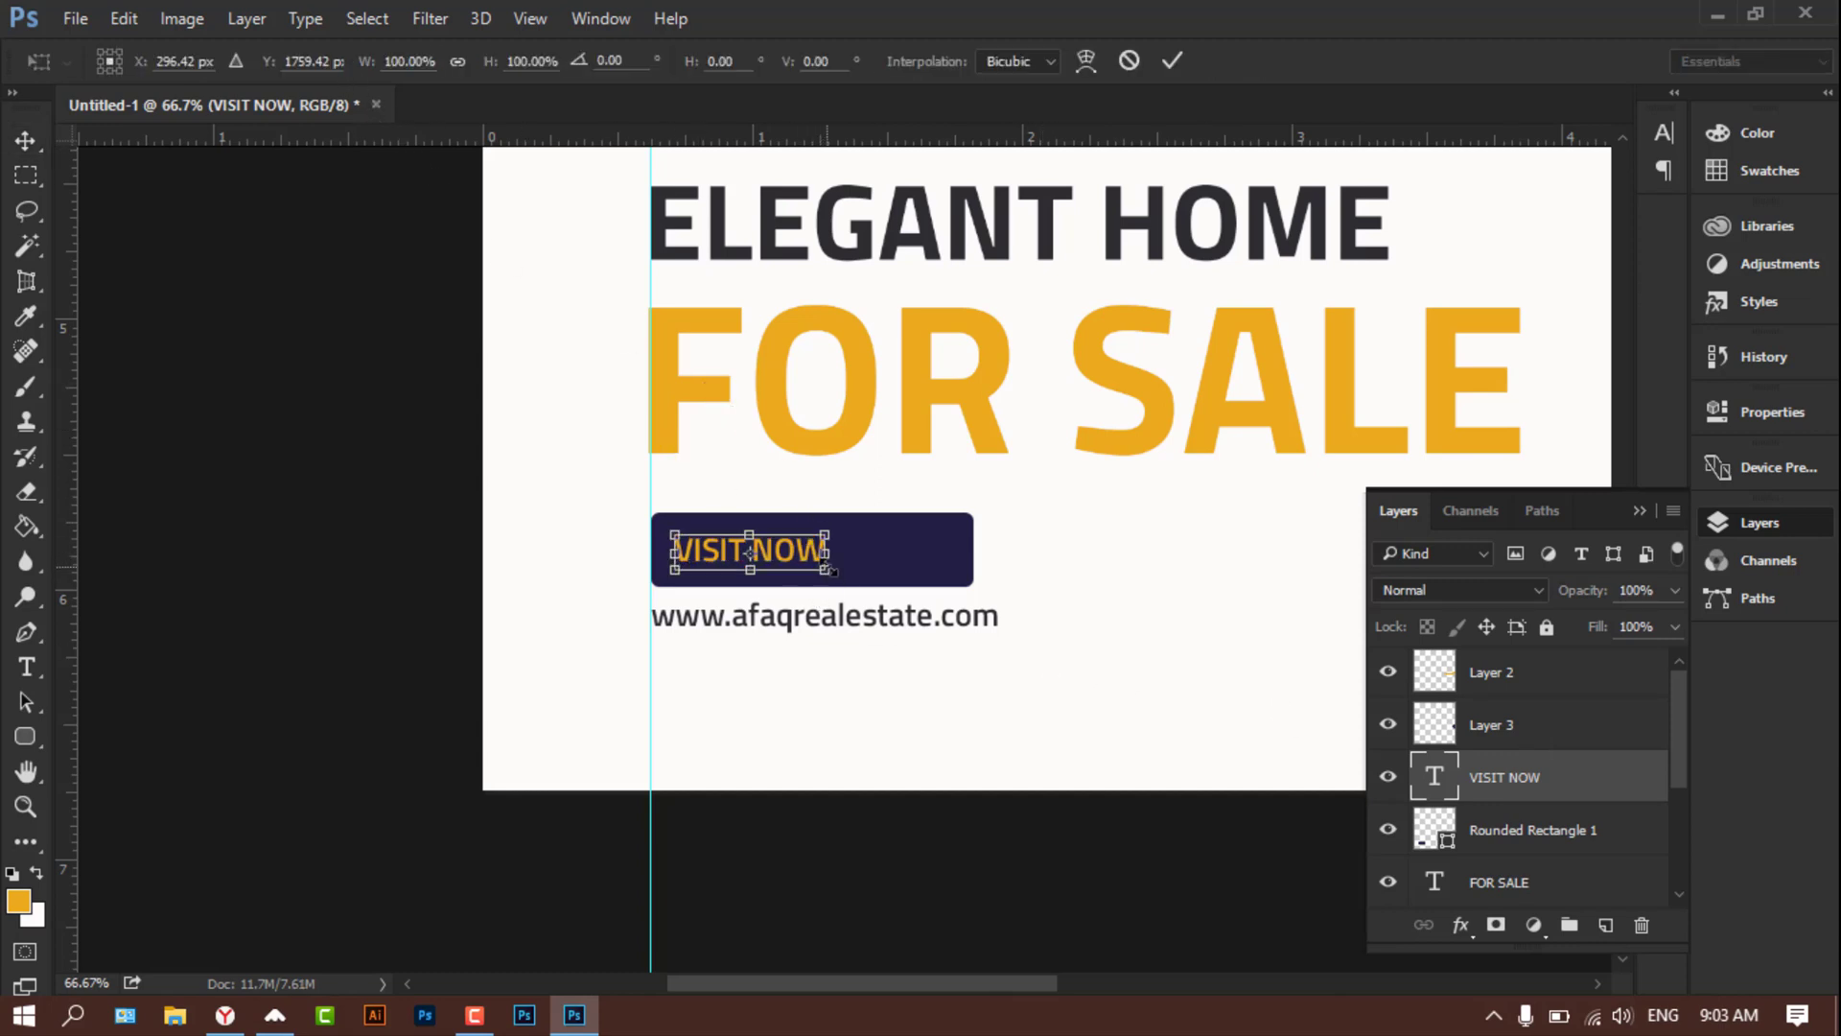
{"action": "left_click_drag", "start_coordinate": [827, 570], "coordinate": [860, 584]}
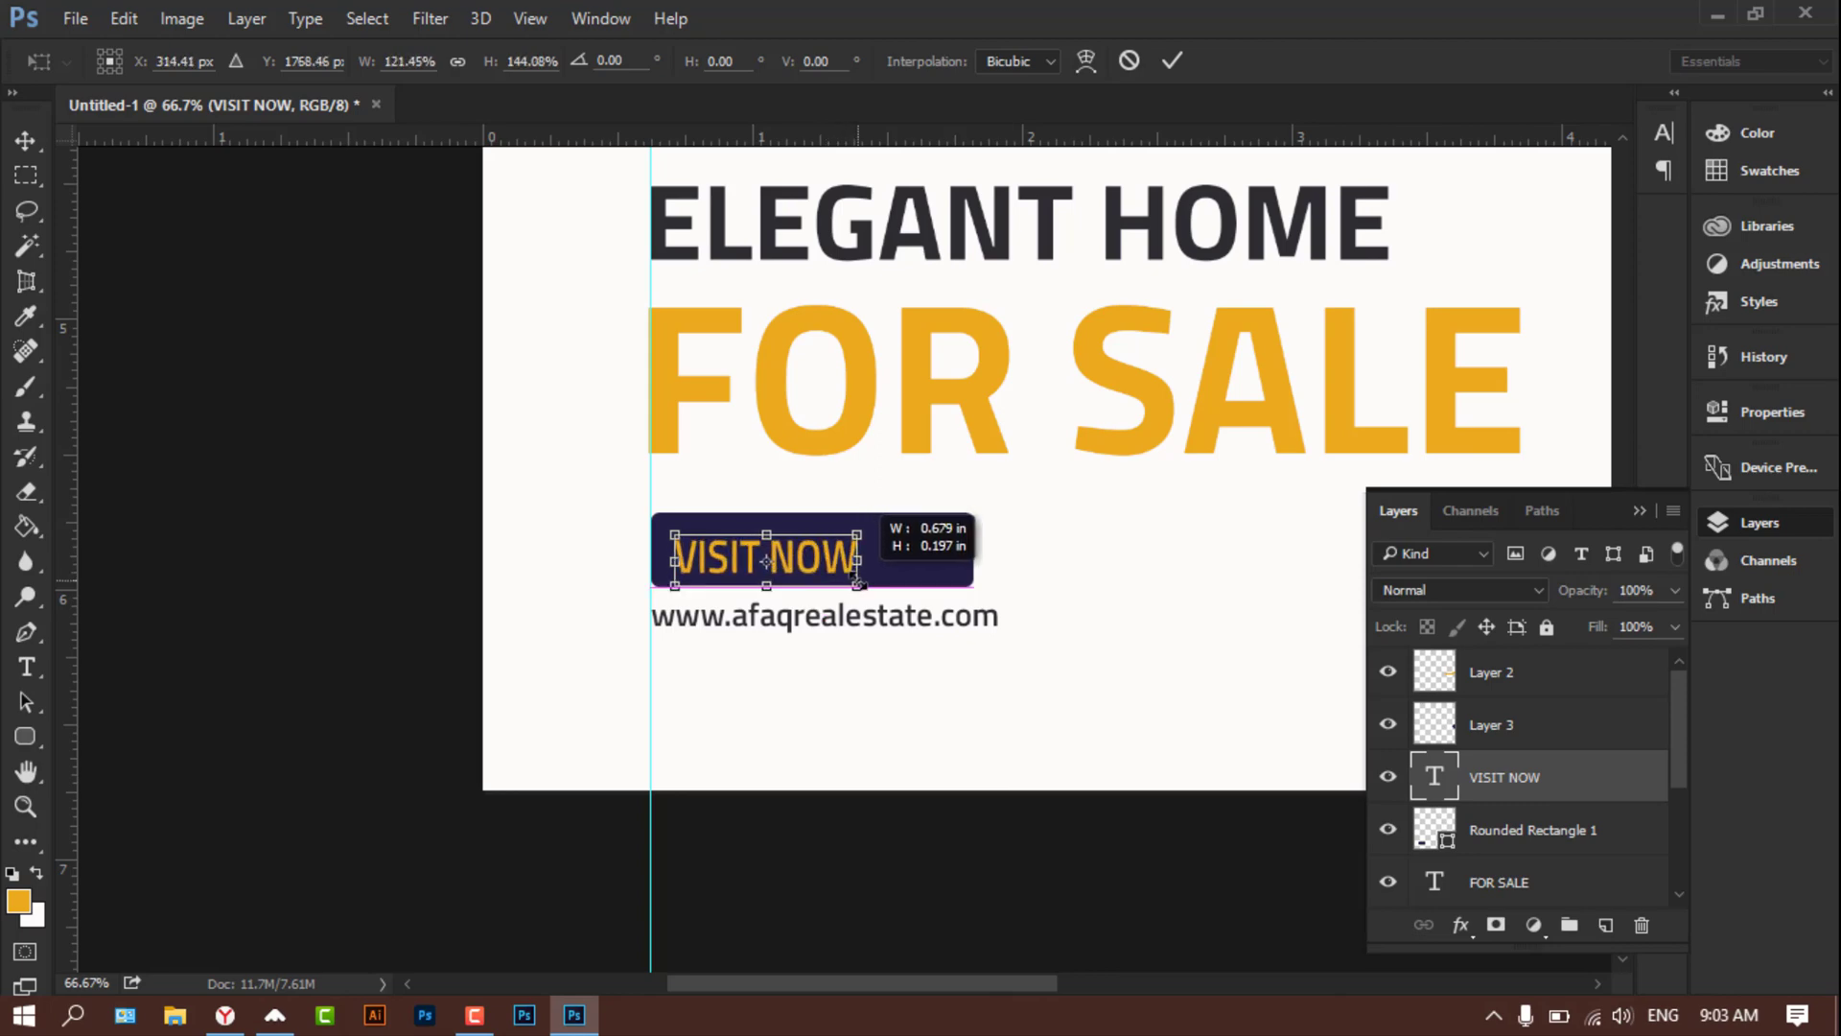
{"action": "key", "text": "ctrl+z"}
{"action": "left_click", "coordinate": [458, 61]}
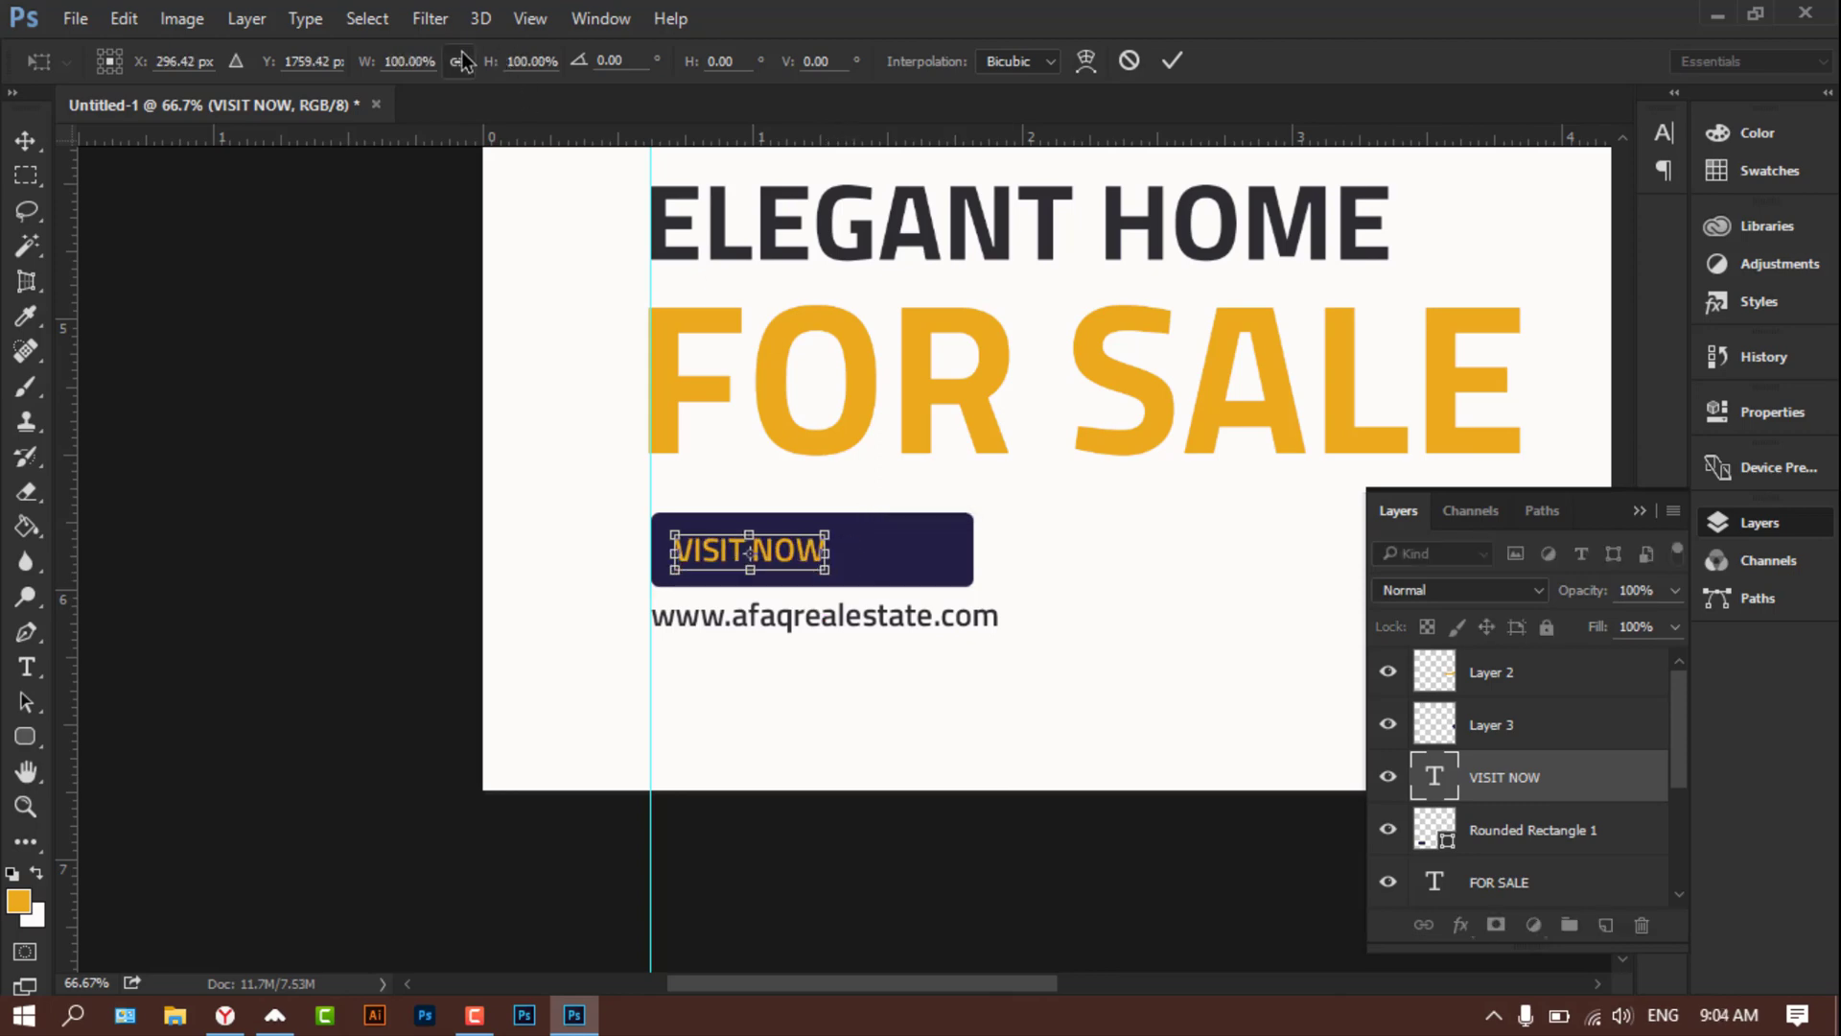
{"action": "mouse_move", "coordinate": [837, 583]}
{"action": "left_mouse_down"}
{"action": "mouse_move", "coordinate": [875, 582]}
{"action": "mouse_move", "coordinate": [935, 531]}
{"action": "left_mouse_up"}
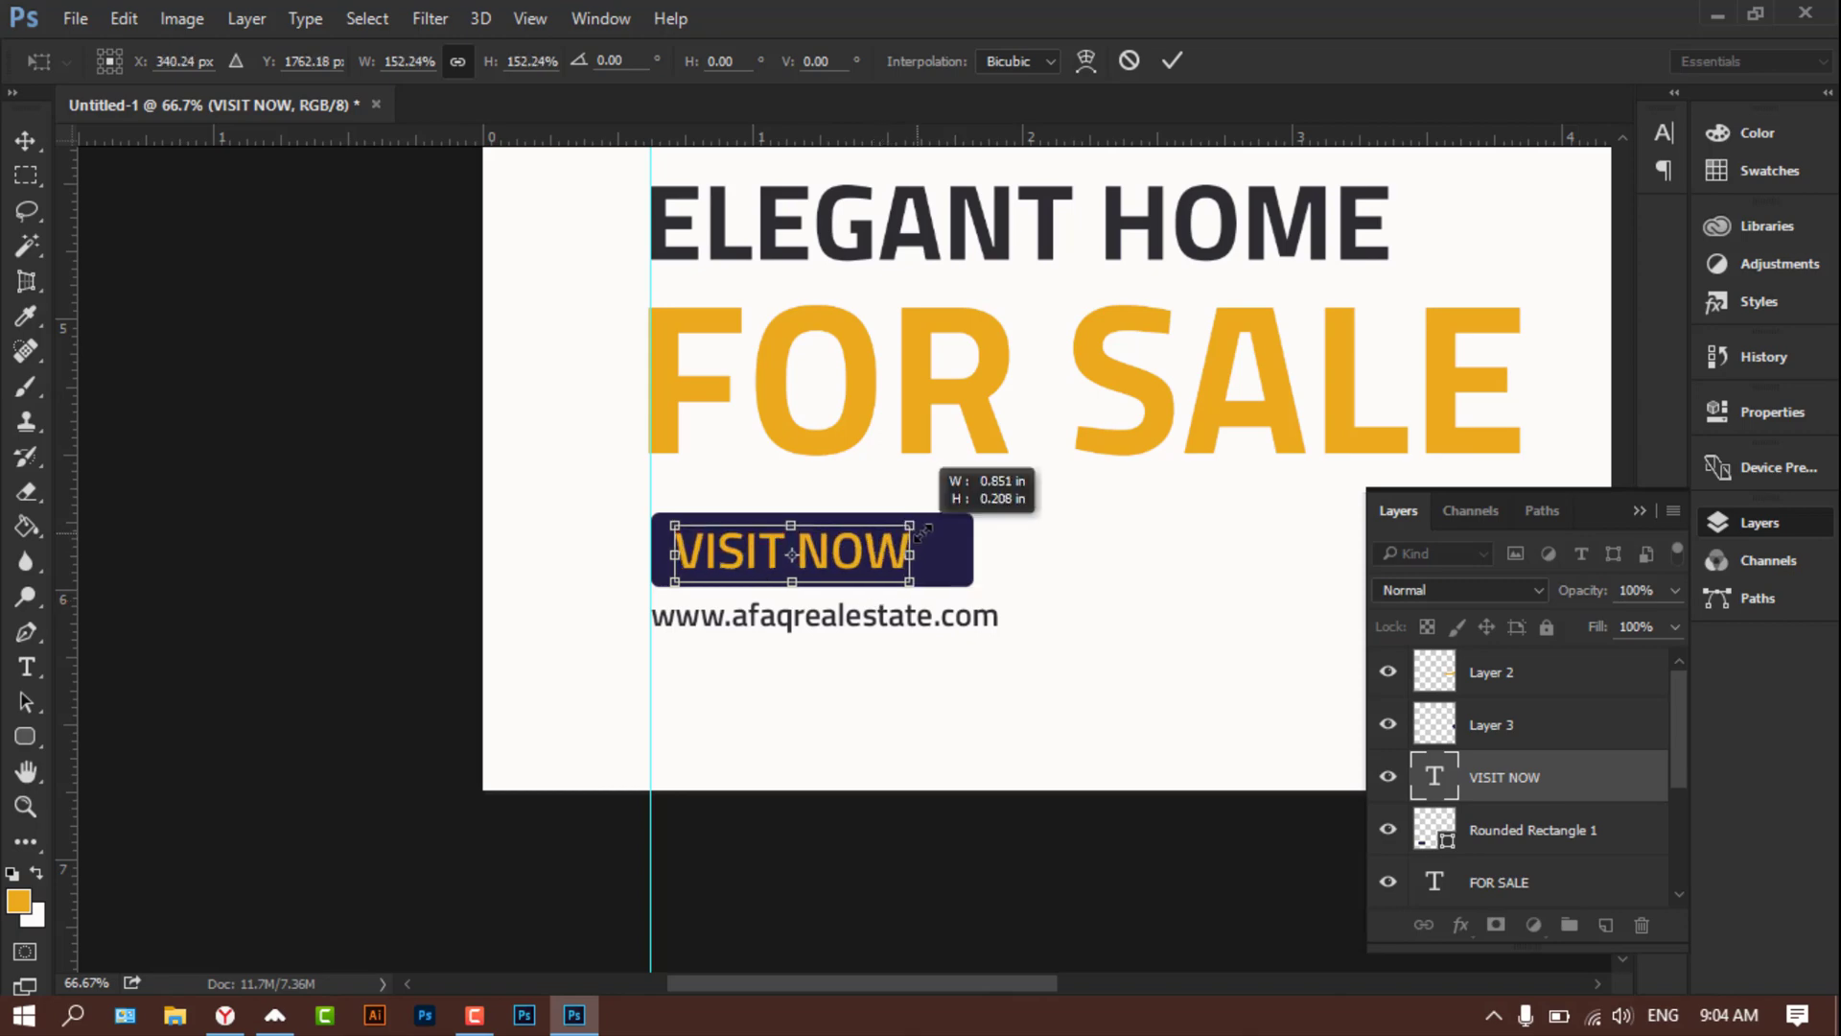
{"action": "key", "text": "Return"}
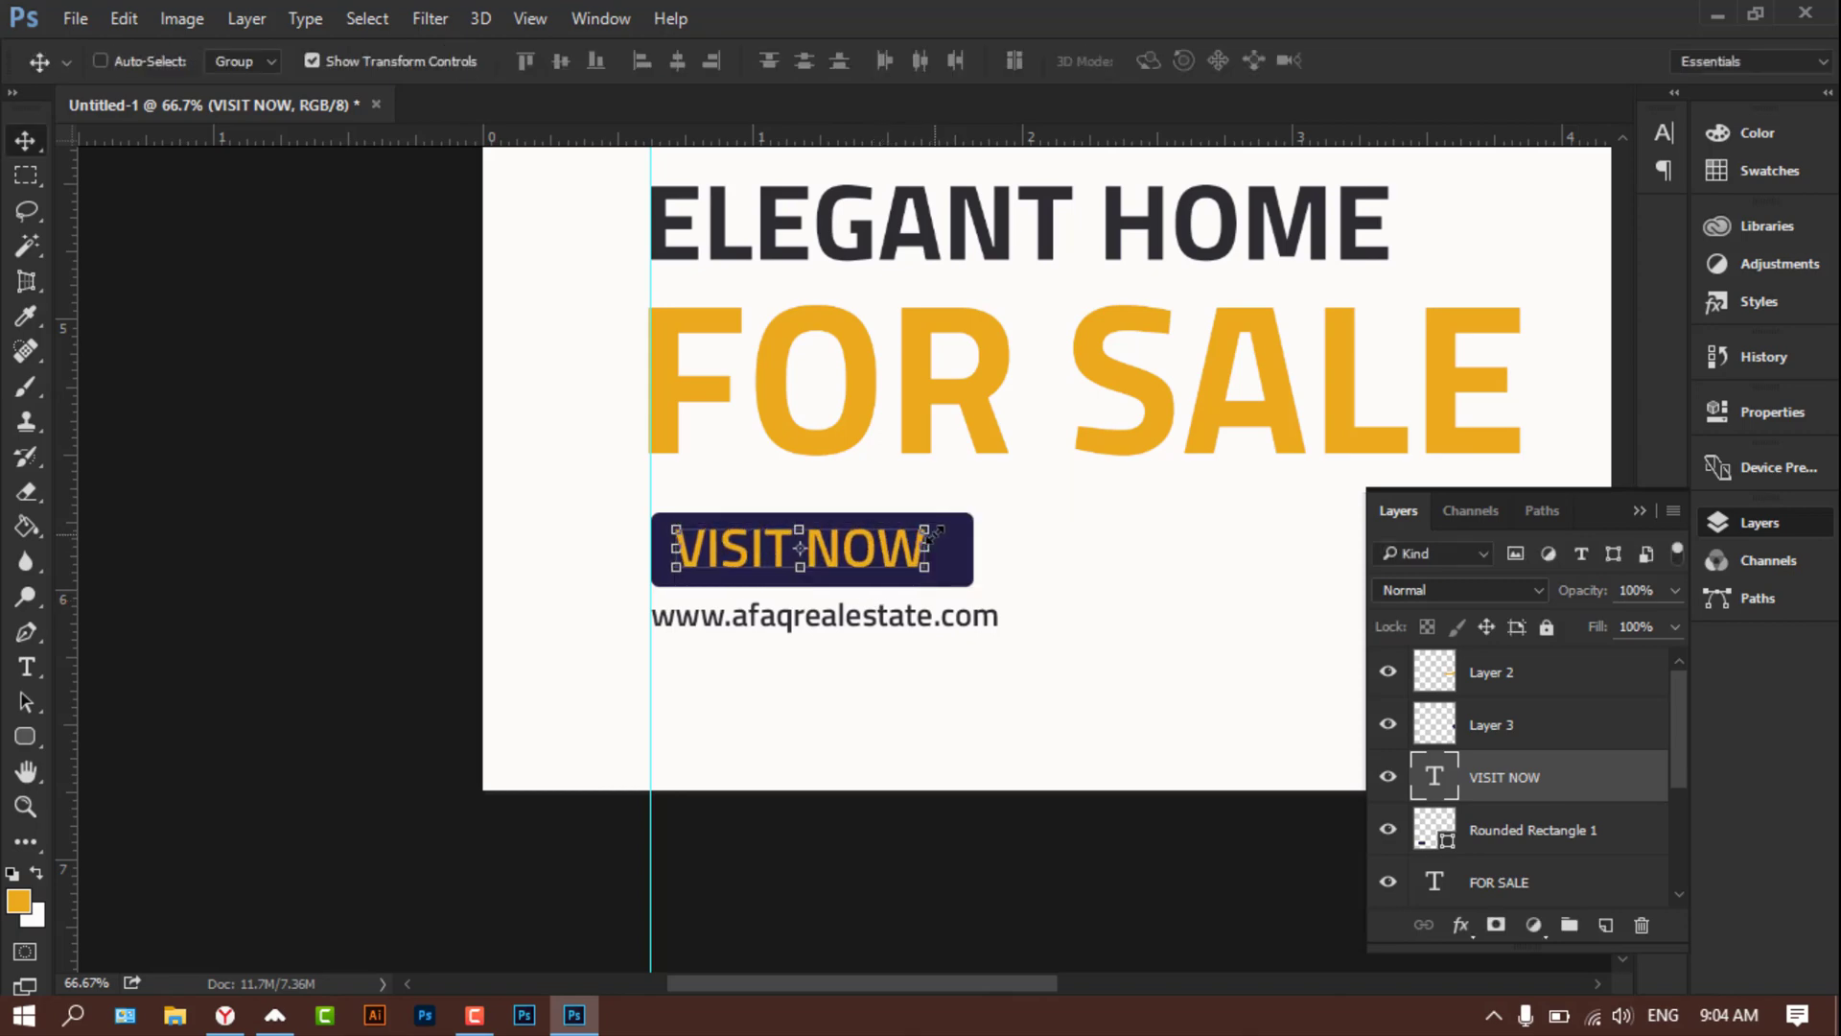
{"action": "left_click", "coordinate": [313, 61]}
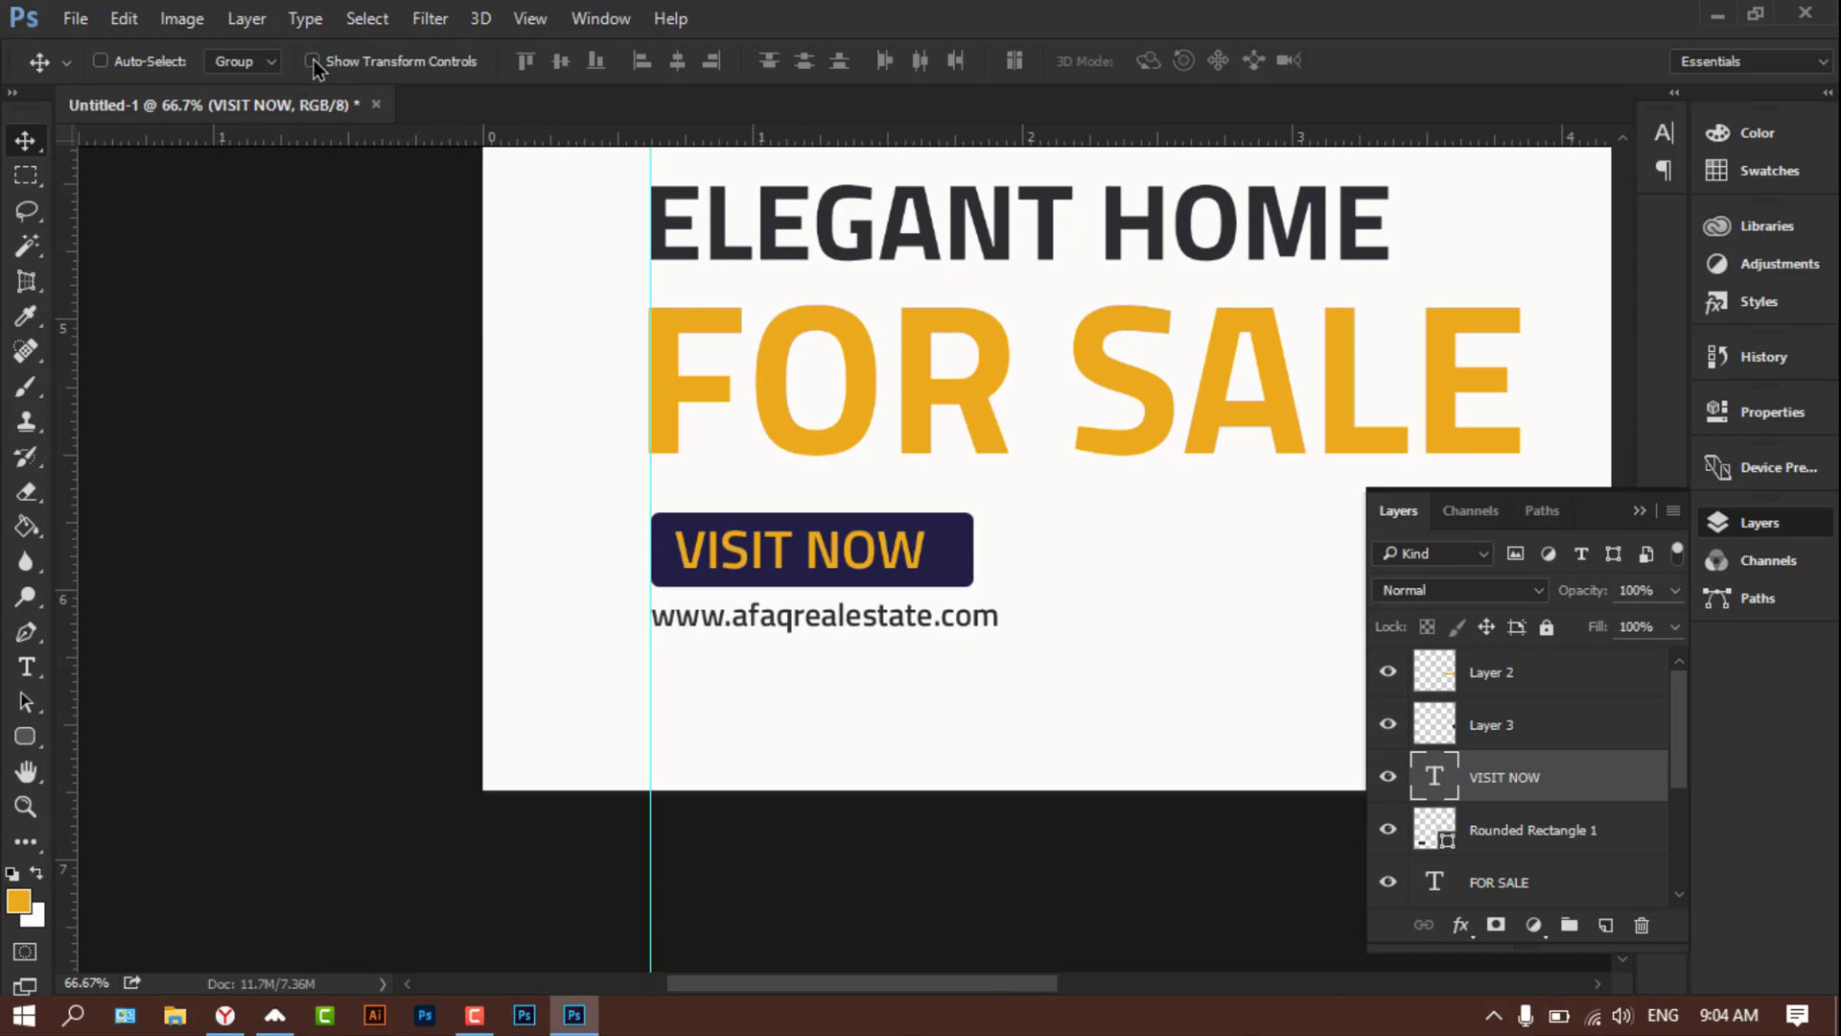
{"action": "key", "text": "Right"}
{"action": "key", "text": "Right"}
{"action": "key", "text": "Right"}
{"action": "key", "text": "Right"}
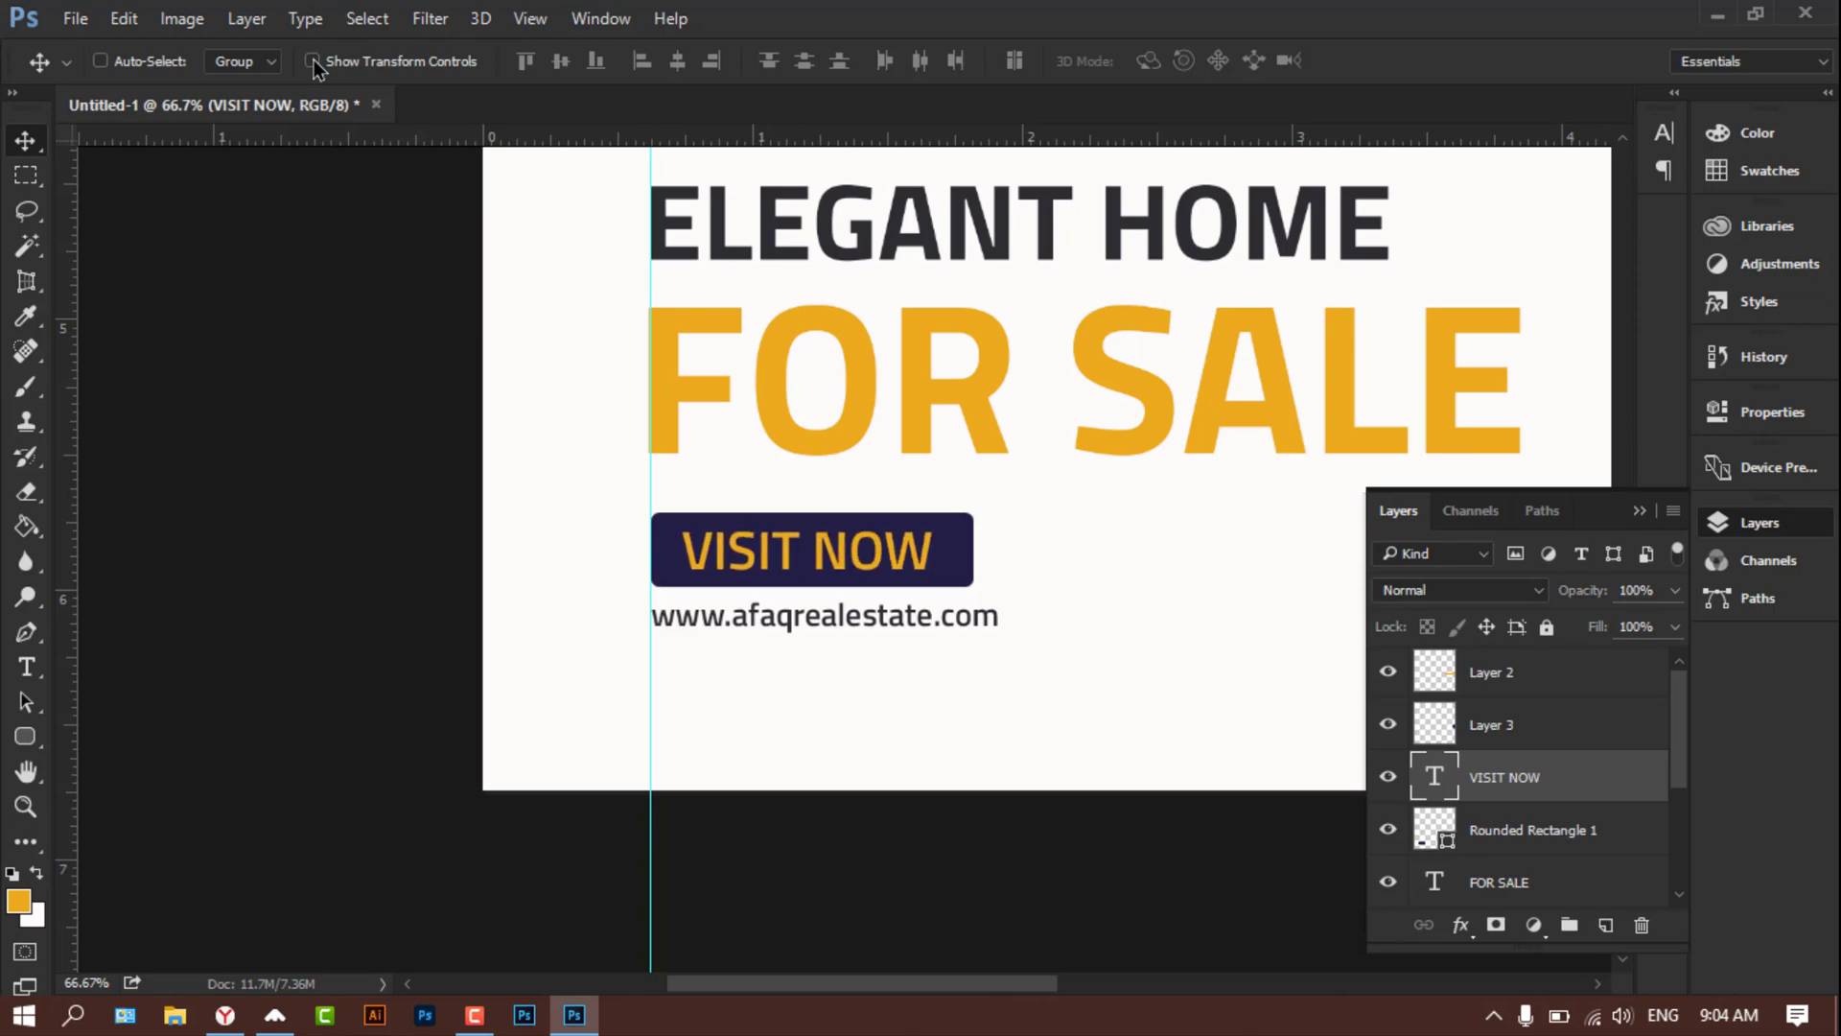
{"action": "key", "text": "Right"}
{"action": "key", "text": "Right"}
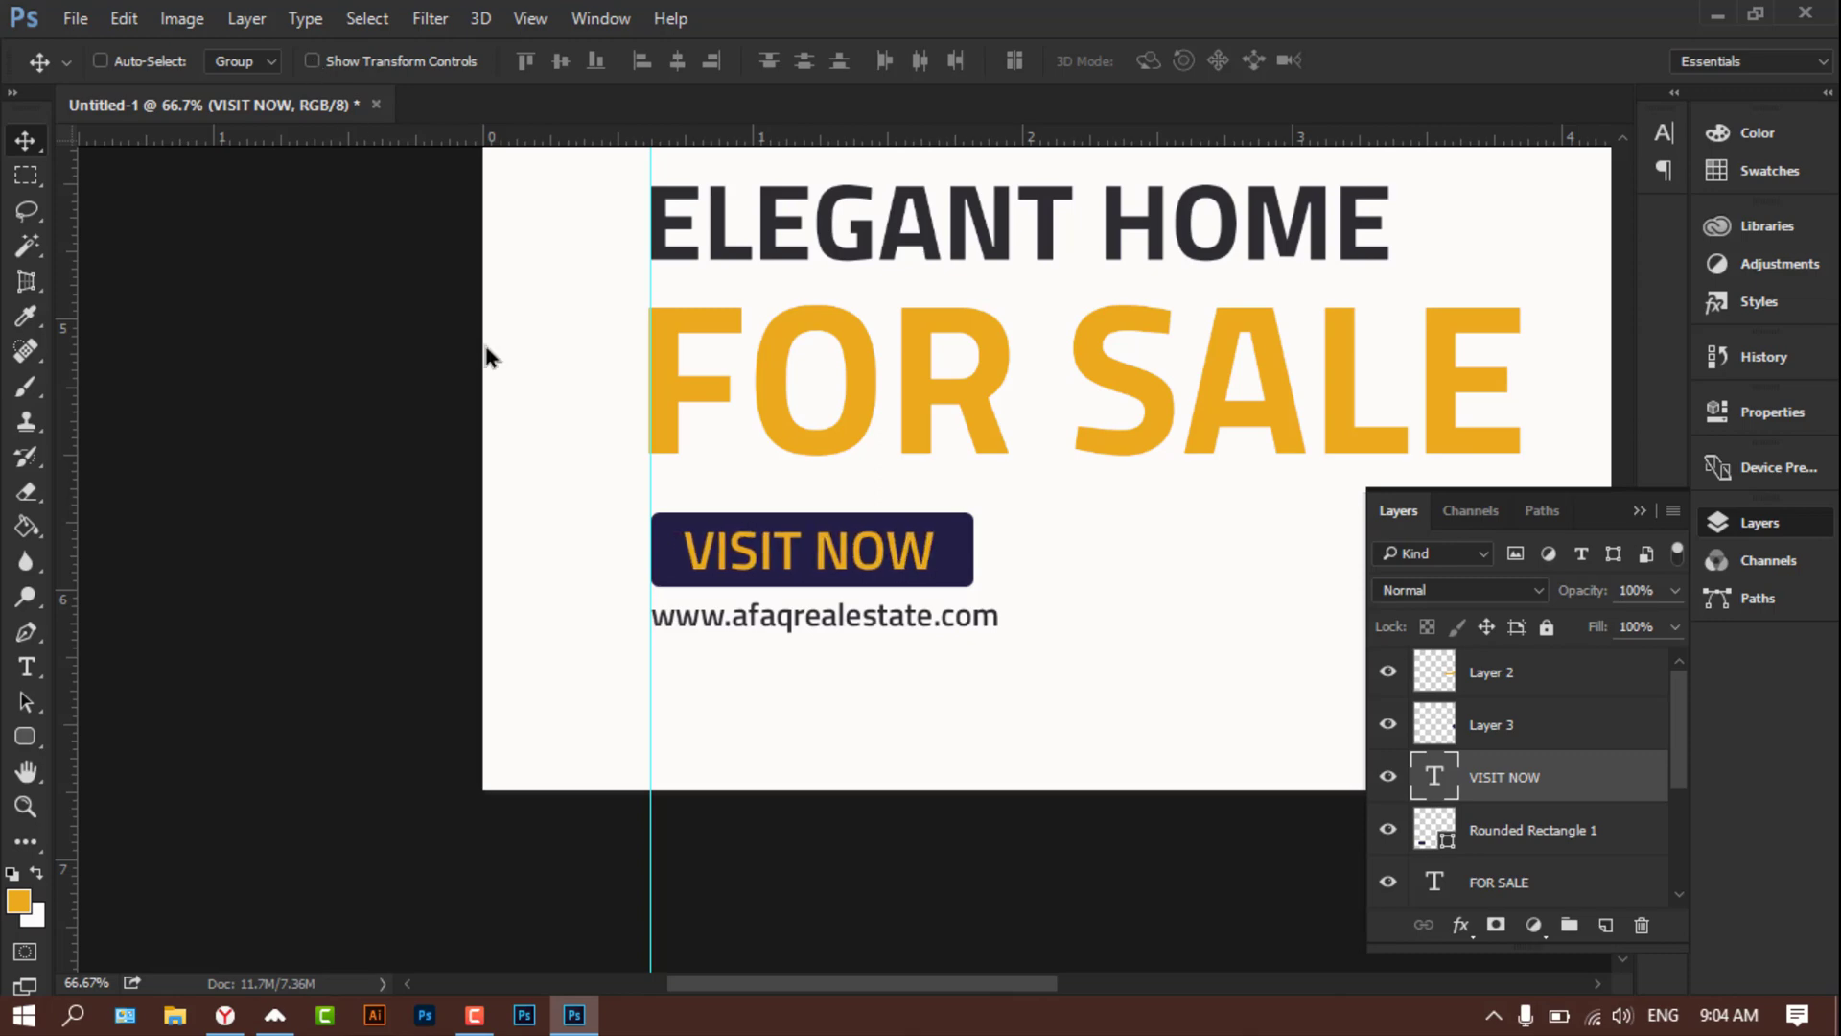
{"action": "key", "text": "ctrl+minus"}
{"action": "key", "text": "ctrl+minus"}
{"action": "key", "text": "ctrl+minus"}
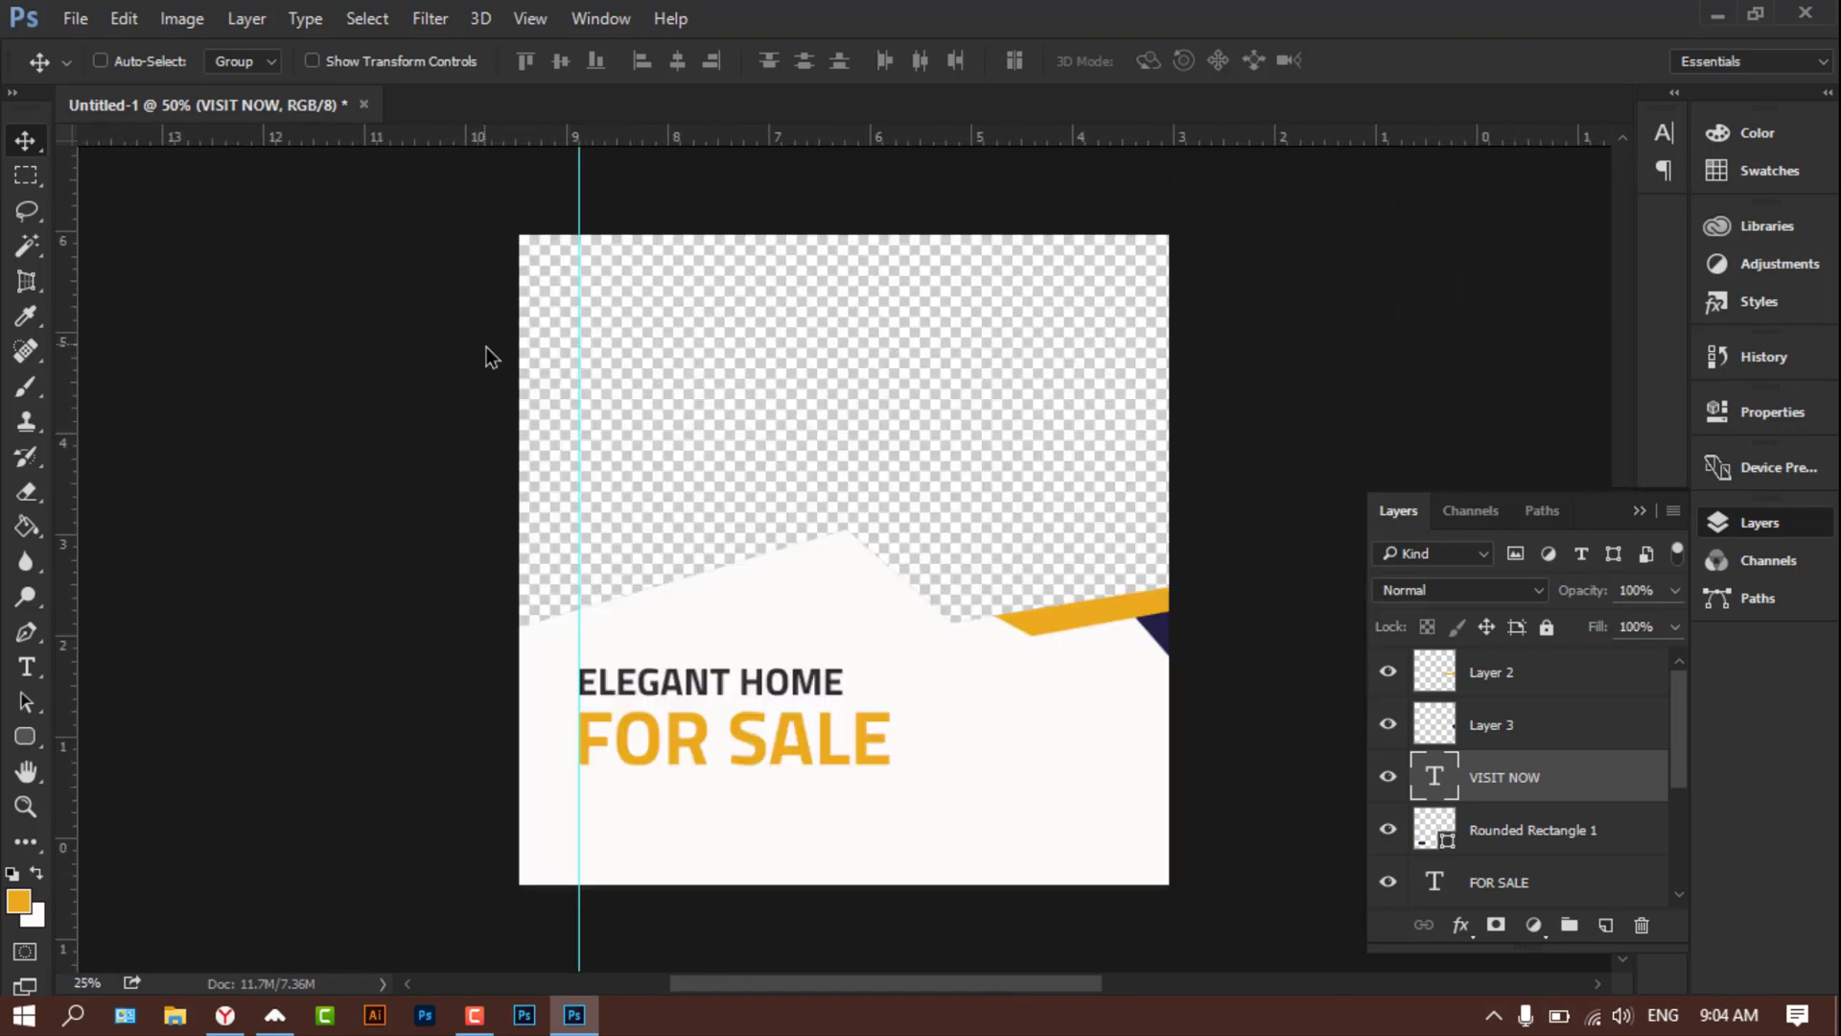
{"action": "key", "text": "ctrl+minus"}
{"action": "key", "text": "ctrl+plus"}
{"action": "key", "text": "ctrl+plus"}
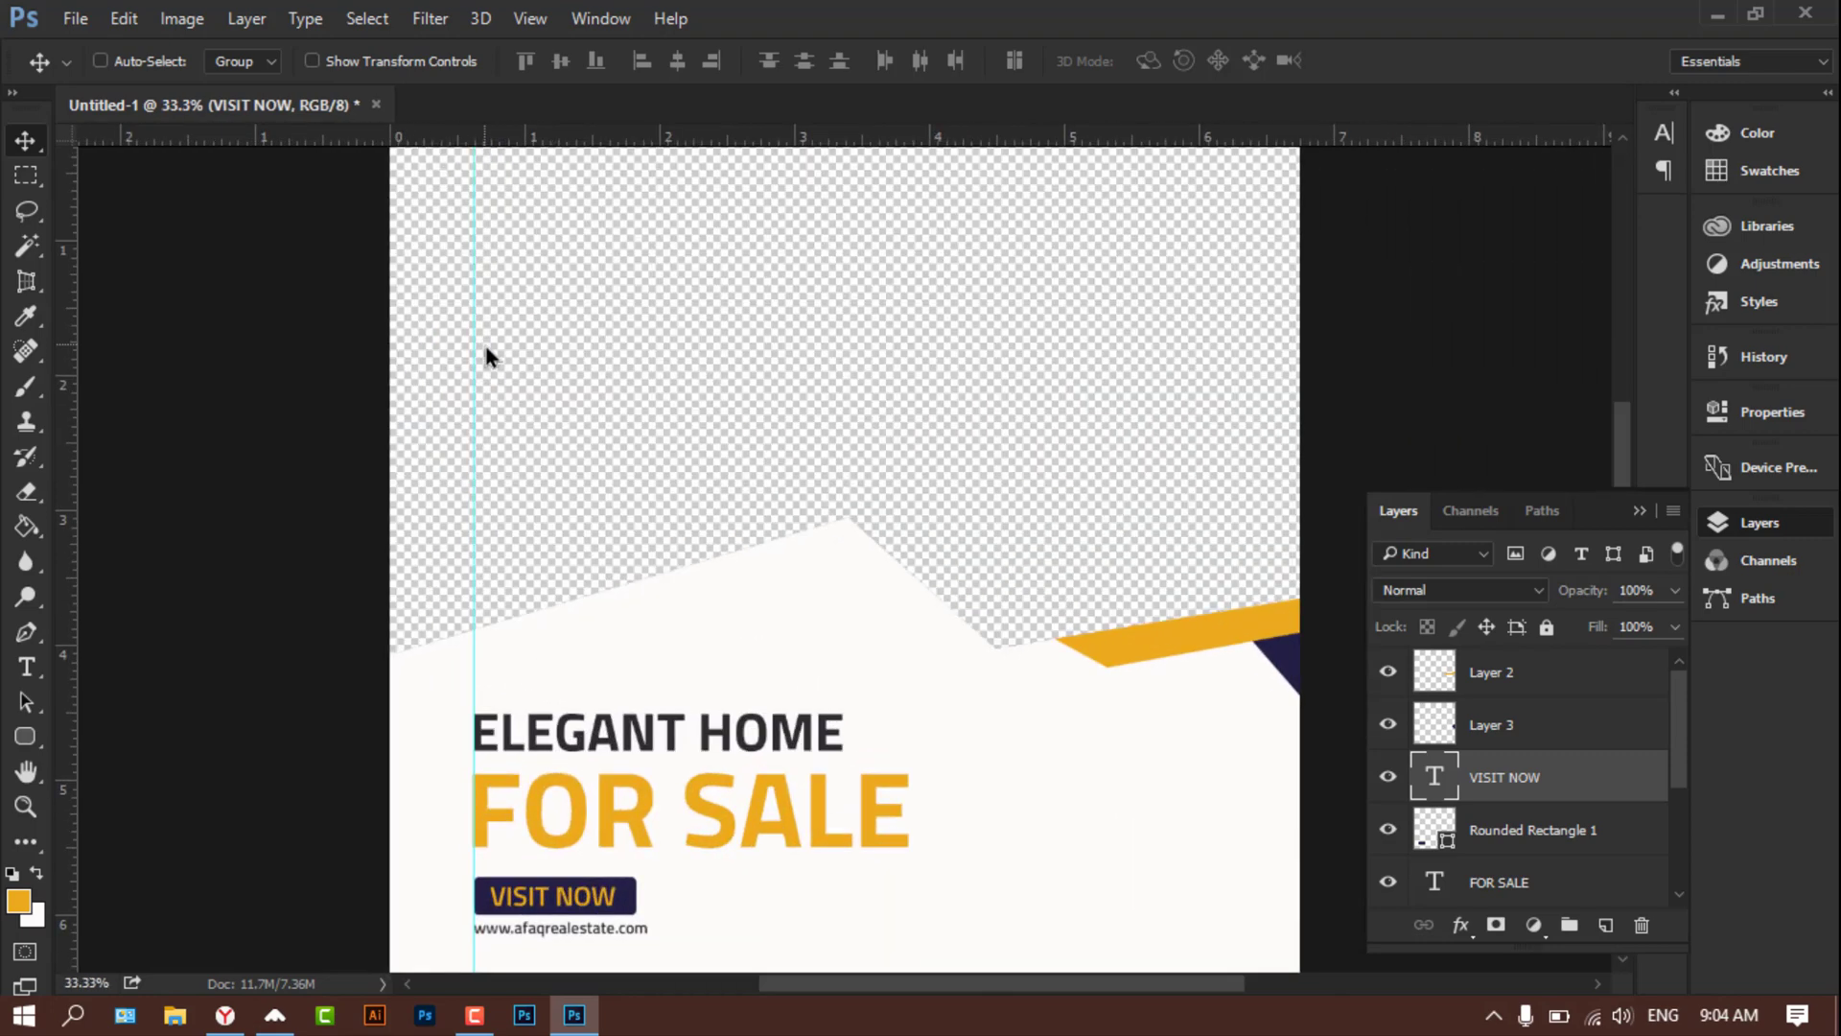
Step: Open Phone.png from the Elegant home stocks folder
{"action": "scroll", "coordinate": [1092, 449], "scroll_direction": "down", "scroll_amount": 1}
{"action": "scroll", "coordinate": [1092, 448], "scroll_direction": "down", "scroll_amount": 1}
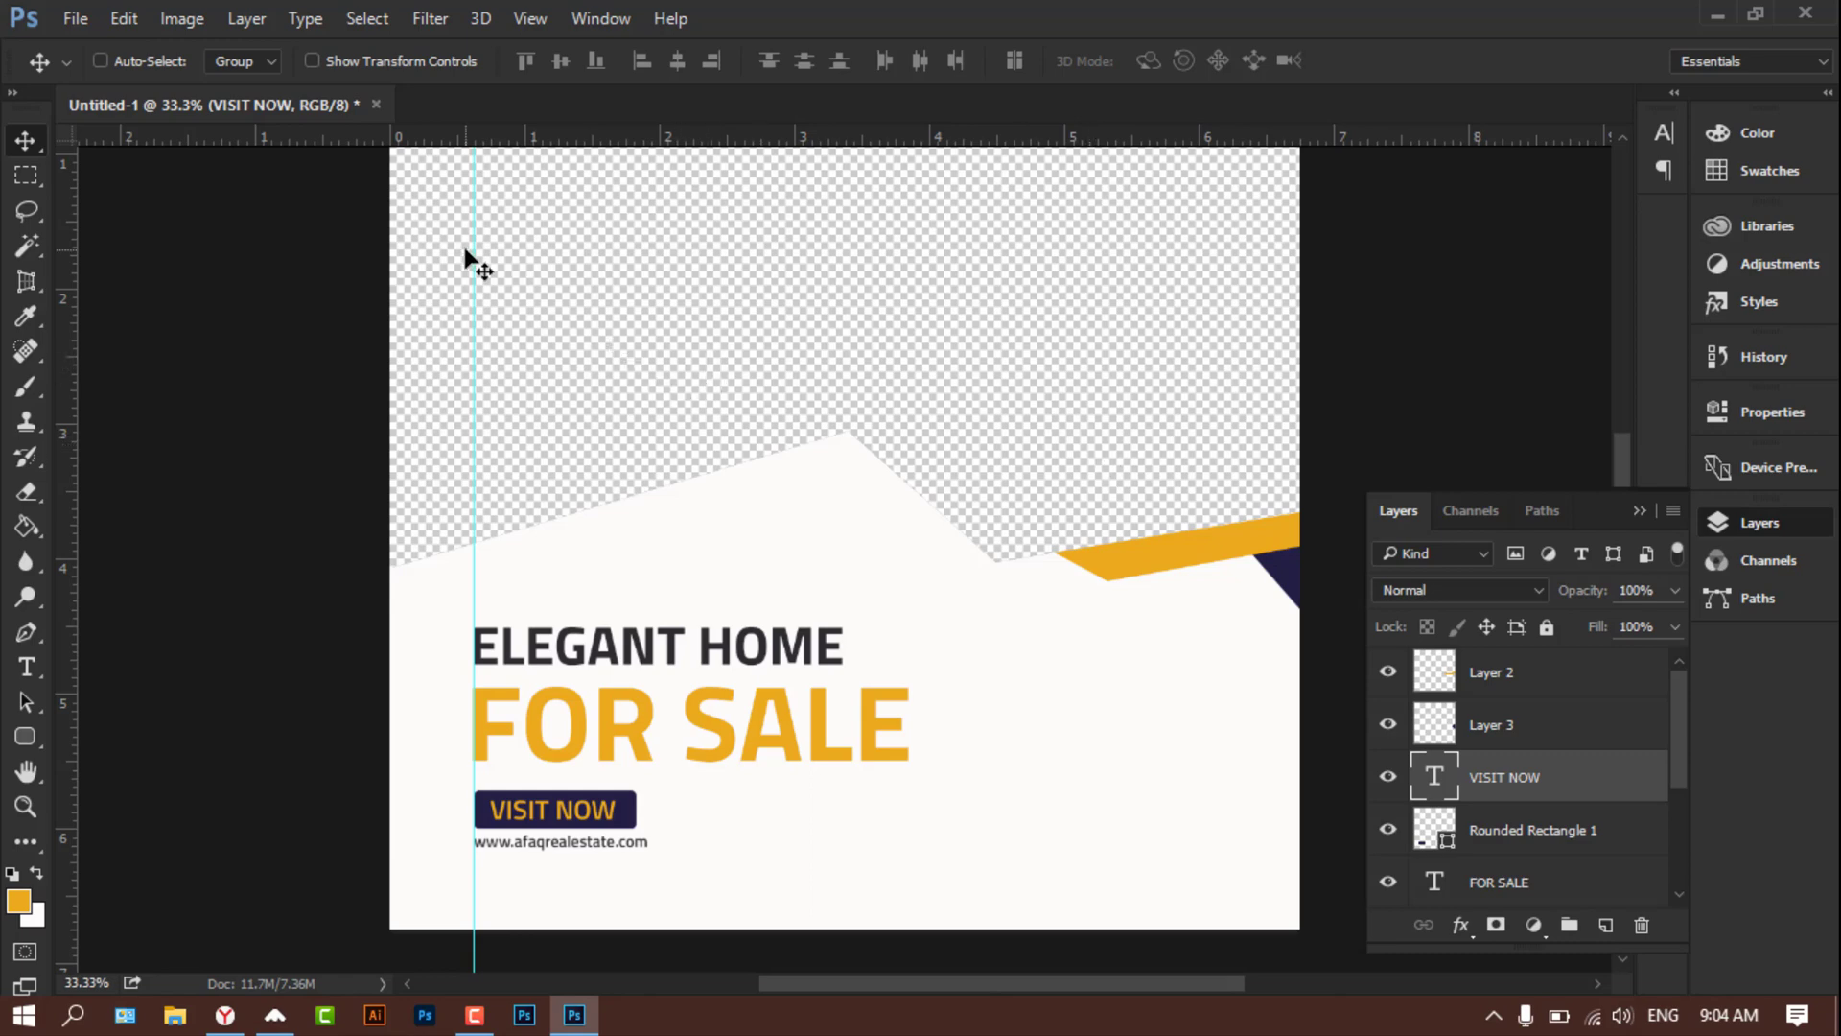
{"action": "left_click", "coordinate": [75, 18]}
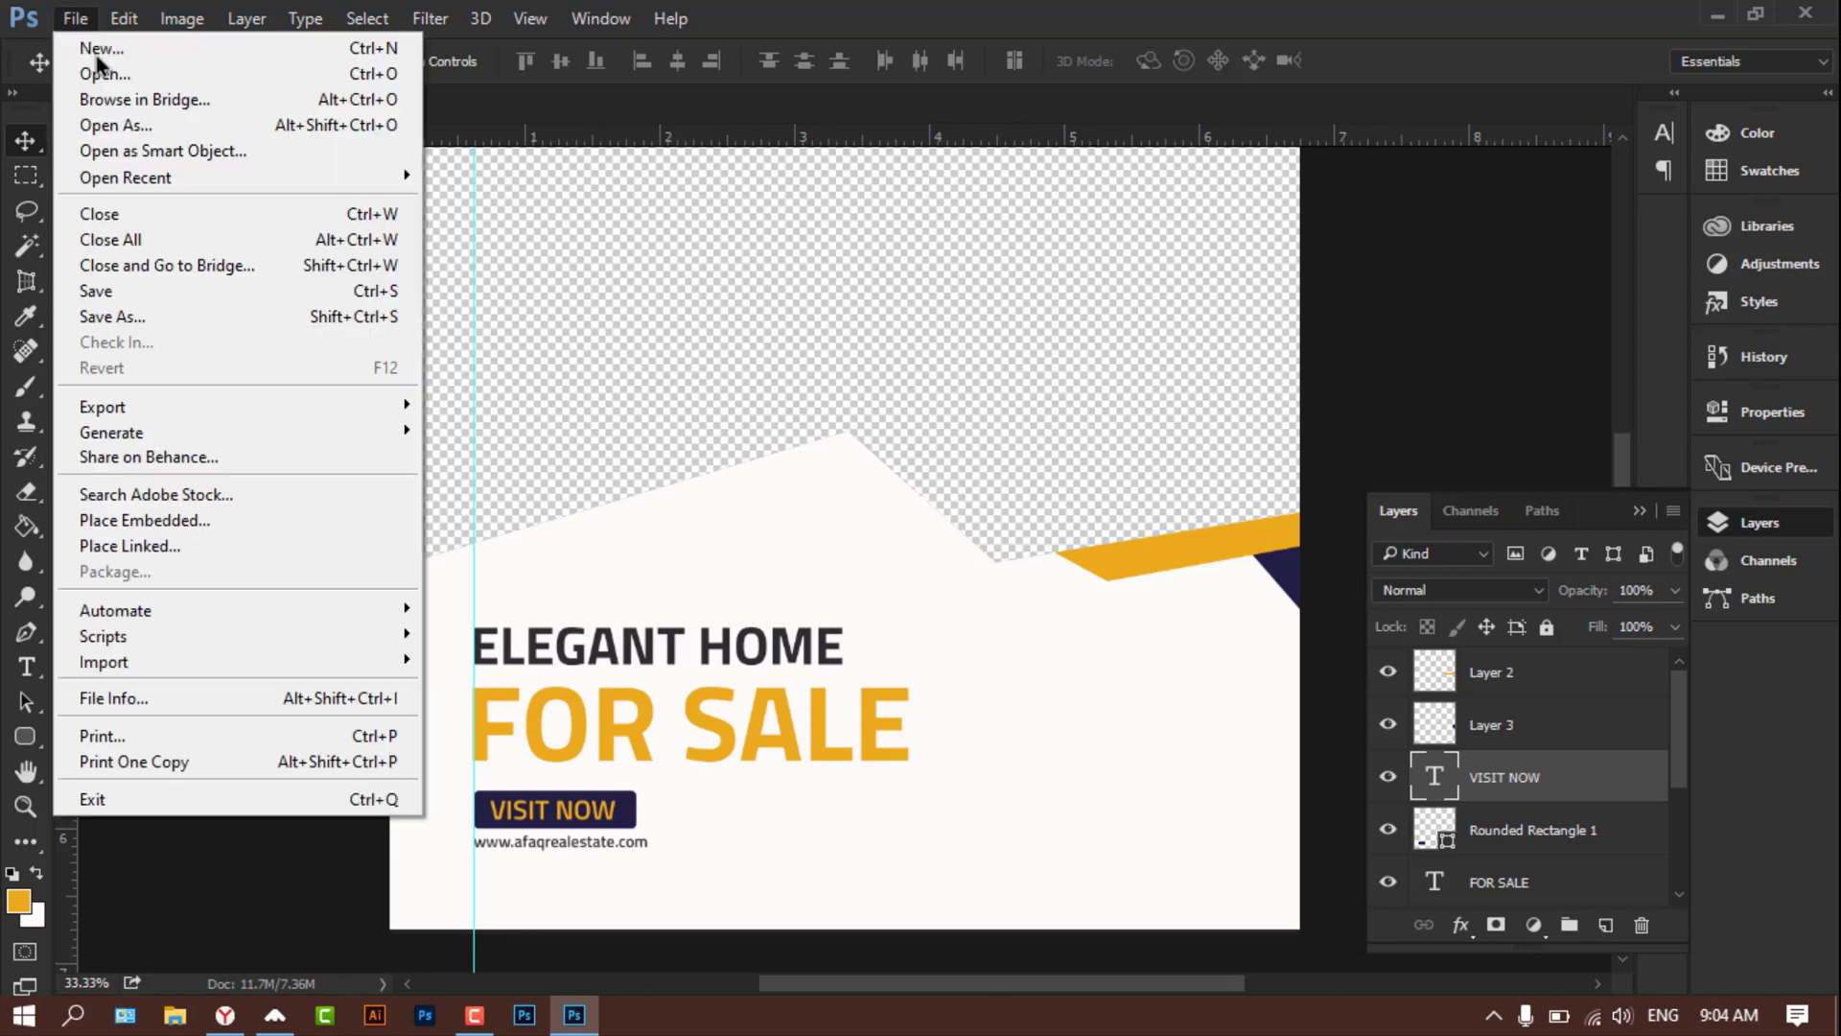
{"action": "key", "text": "Escape"}
{"action": "key", "text": "ctrl+o"}
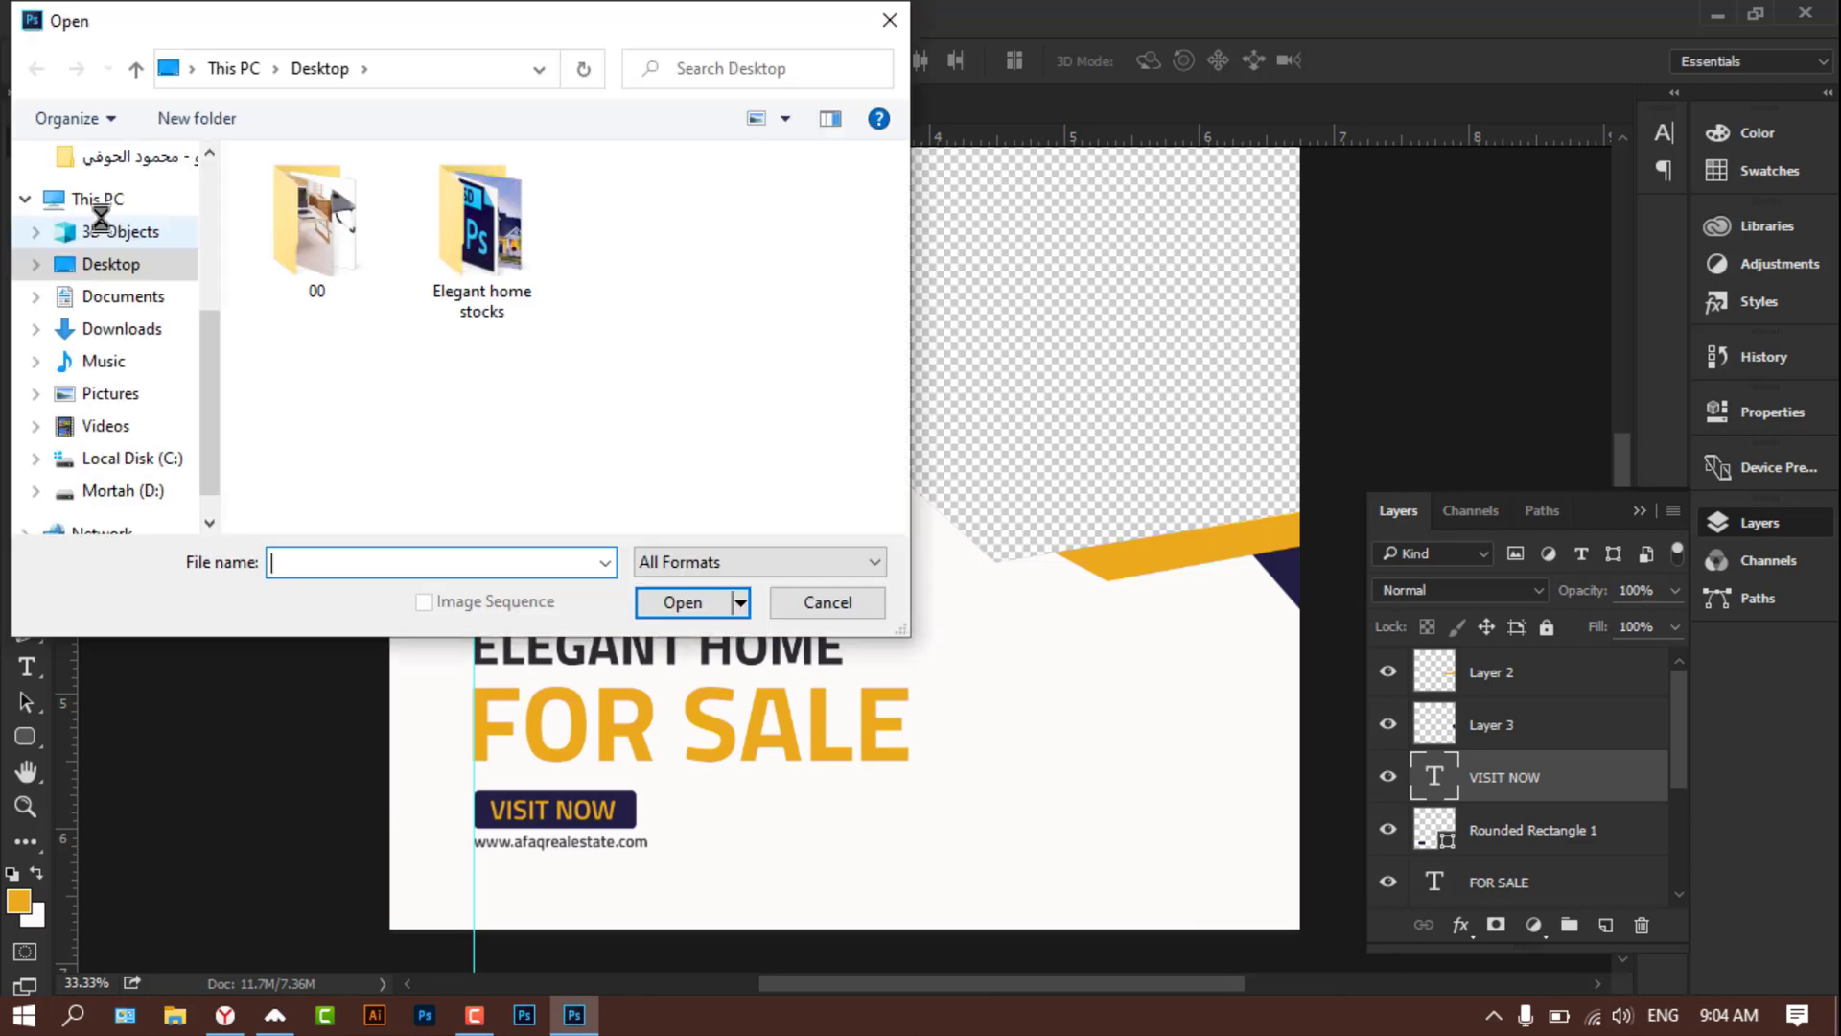
{"action": "double_click", "coordinate": [475, 251]}
{"action": "left_click", "coordinate": [647, 251]}
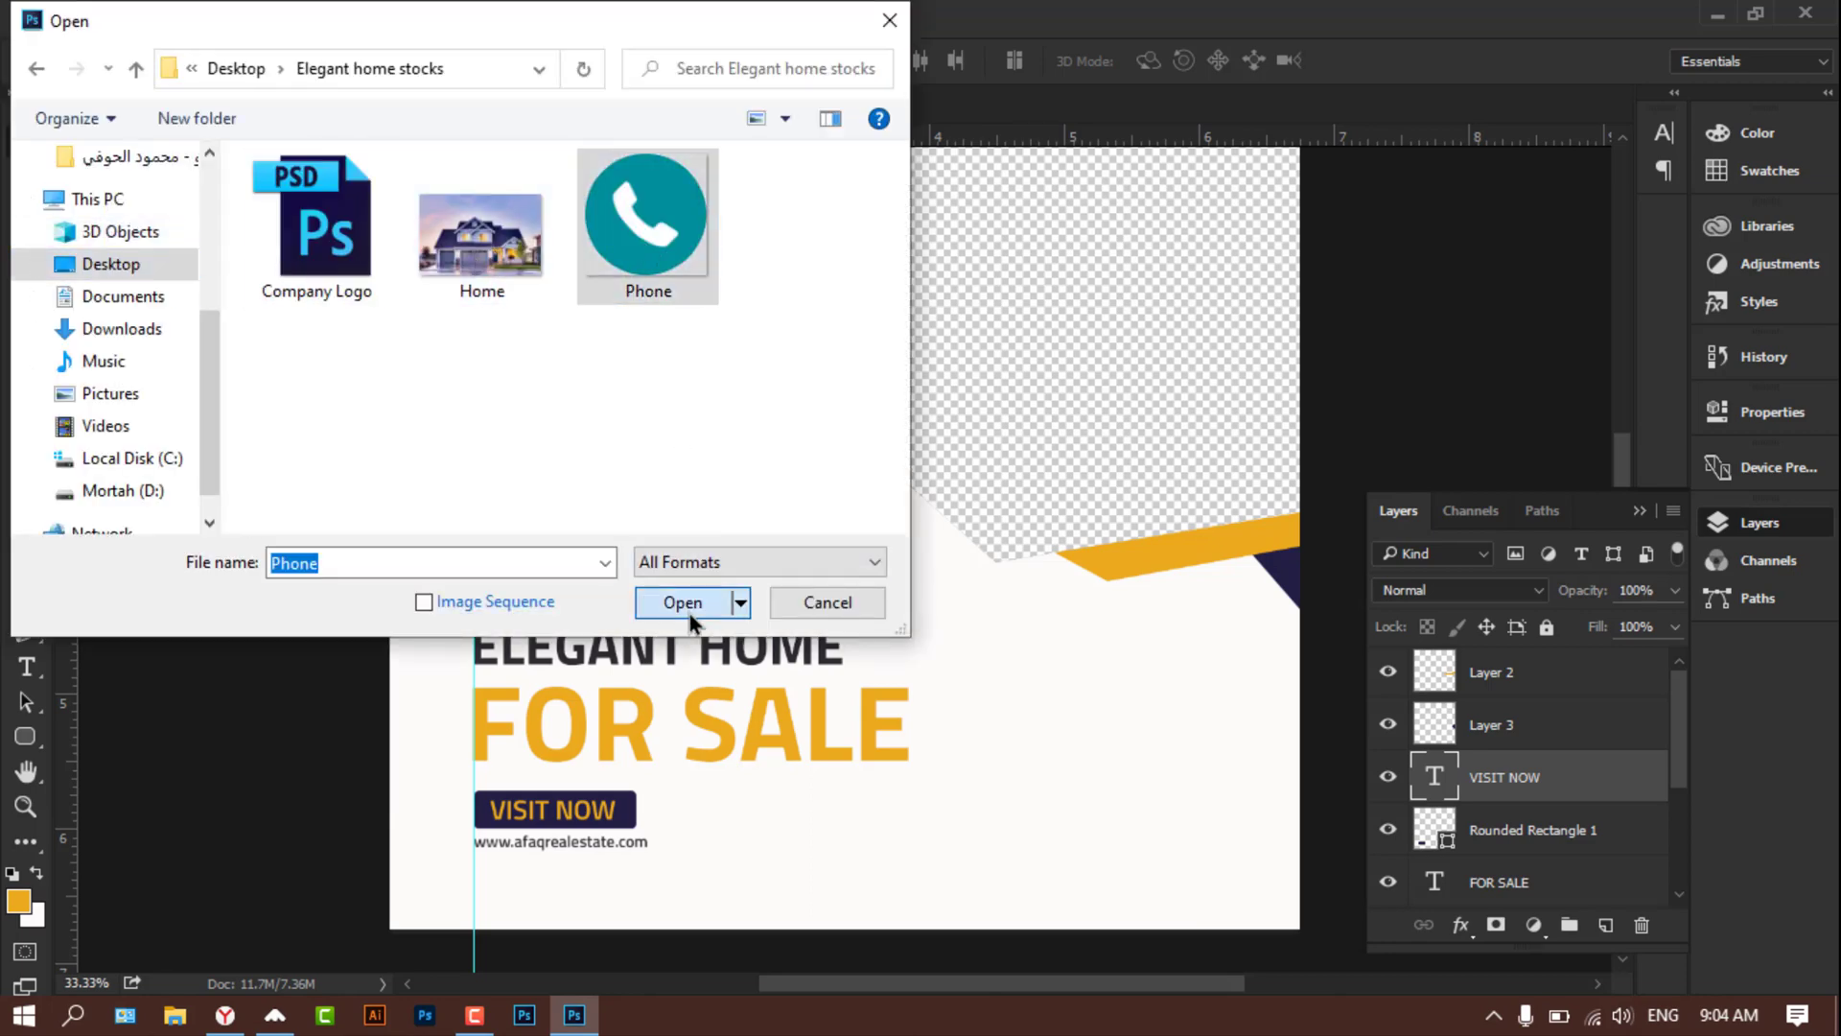
{"action": "left_click", "coordinate": [686, 606]}
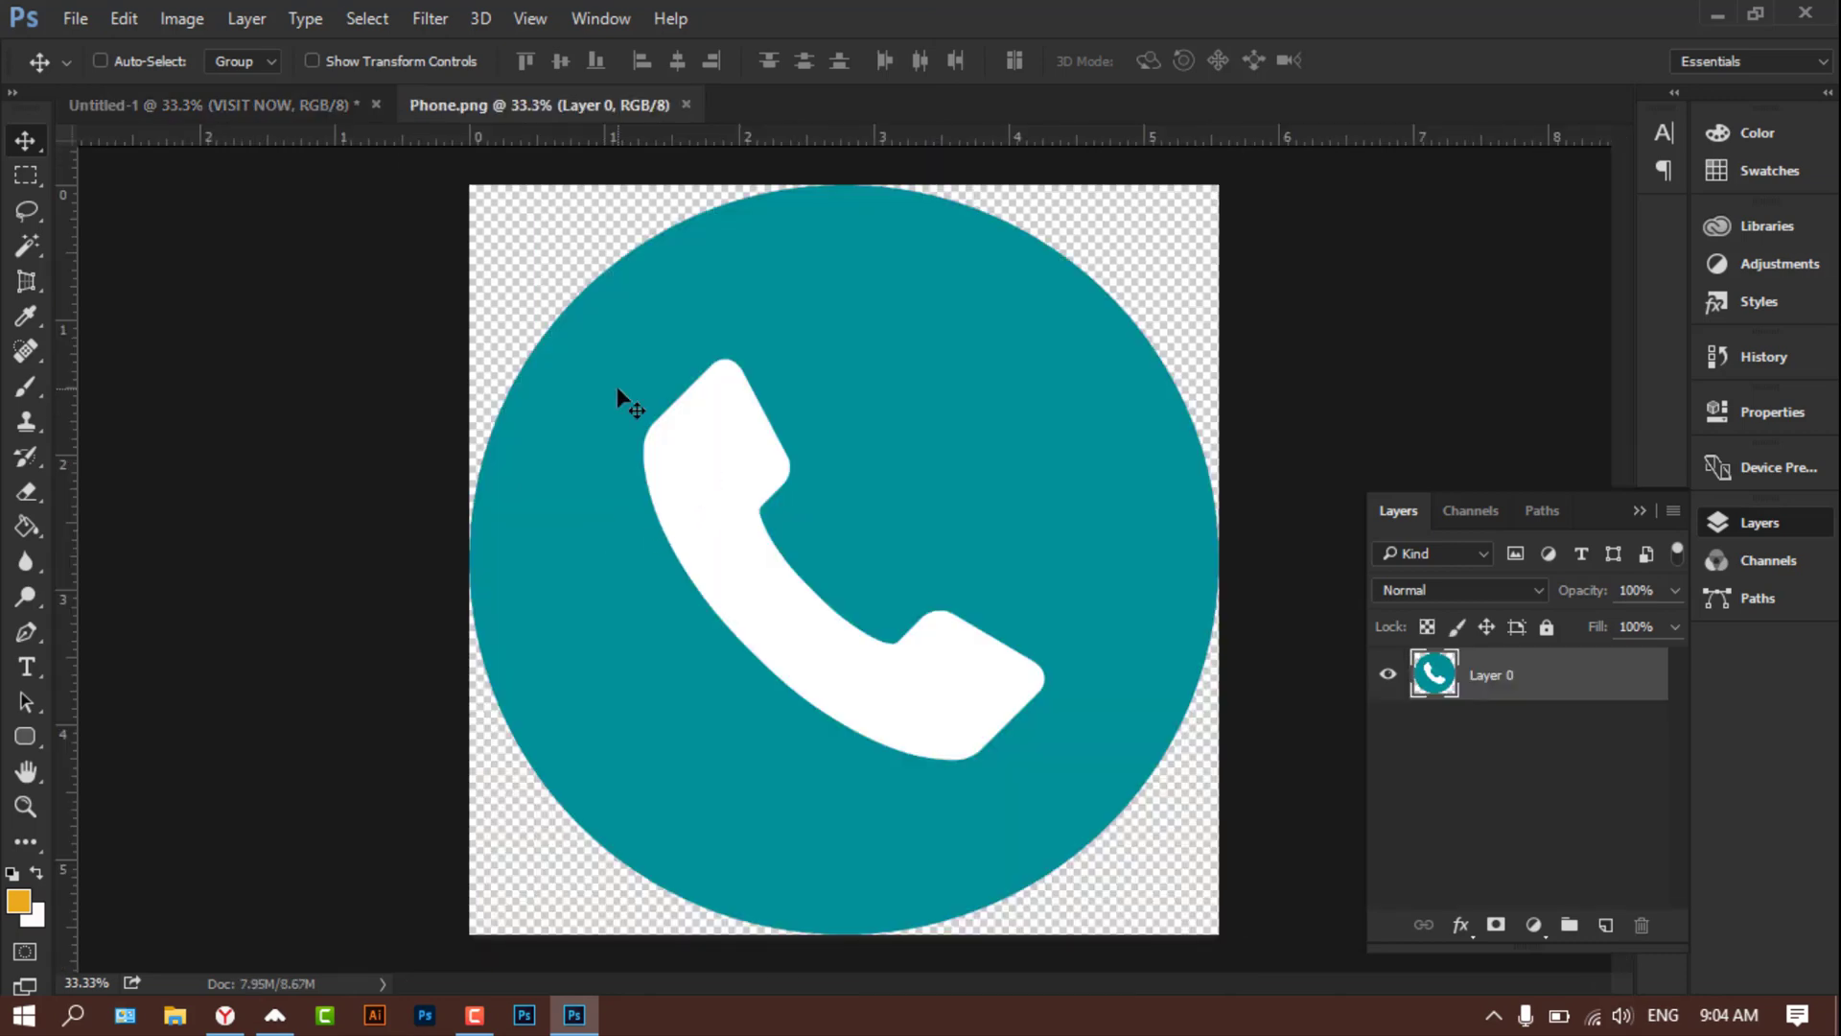
Step: Drag the phone icon into the flyer and scale it to about 59% below the URL
{"action": "mouse_move", "coordinate": [617, 399]}
{"action": "left_mouse_down"}
{"action": "mouse_move", "coordinate": [351, 102]}
{"action": "mouse_move", "coordinate": [657, 523]}
{"action": "left_mouse_up"}
{"action": "key", "text": "ctrl+t"}
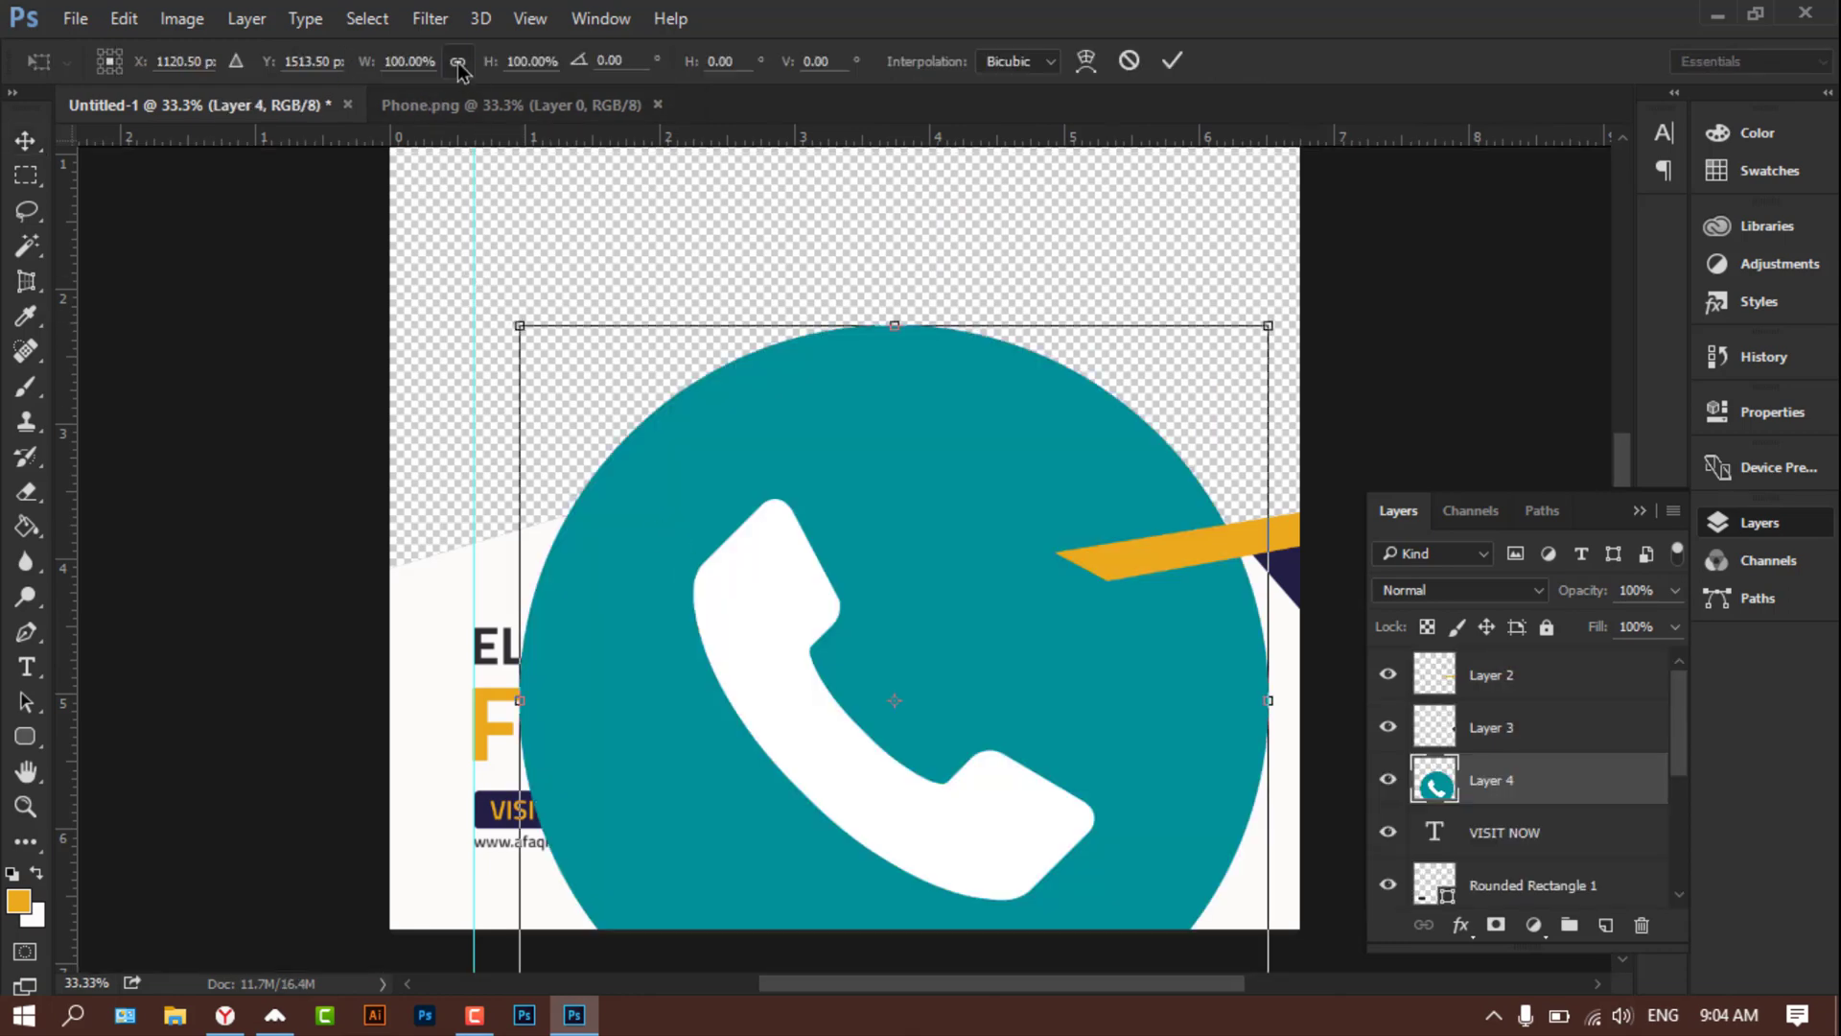
{"action": "mouse_move", "coordinate": [537, 331]}
{"action": "left_mouse_down"}
{"action": "mouse_move", "coordinate": [845, 509]}
{"action": "mouse_move", "coordinate": [1001, 727]}
{"action": "left_mouse_up"}
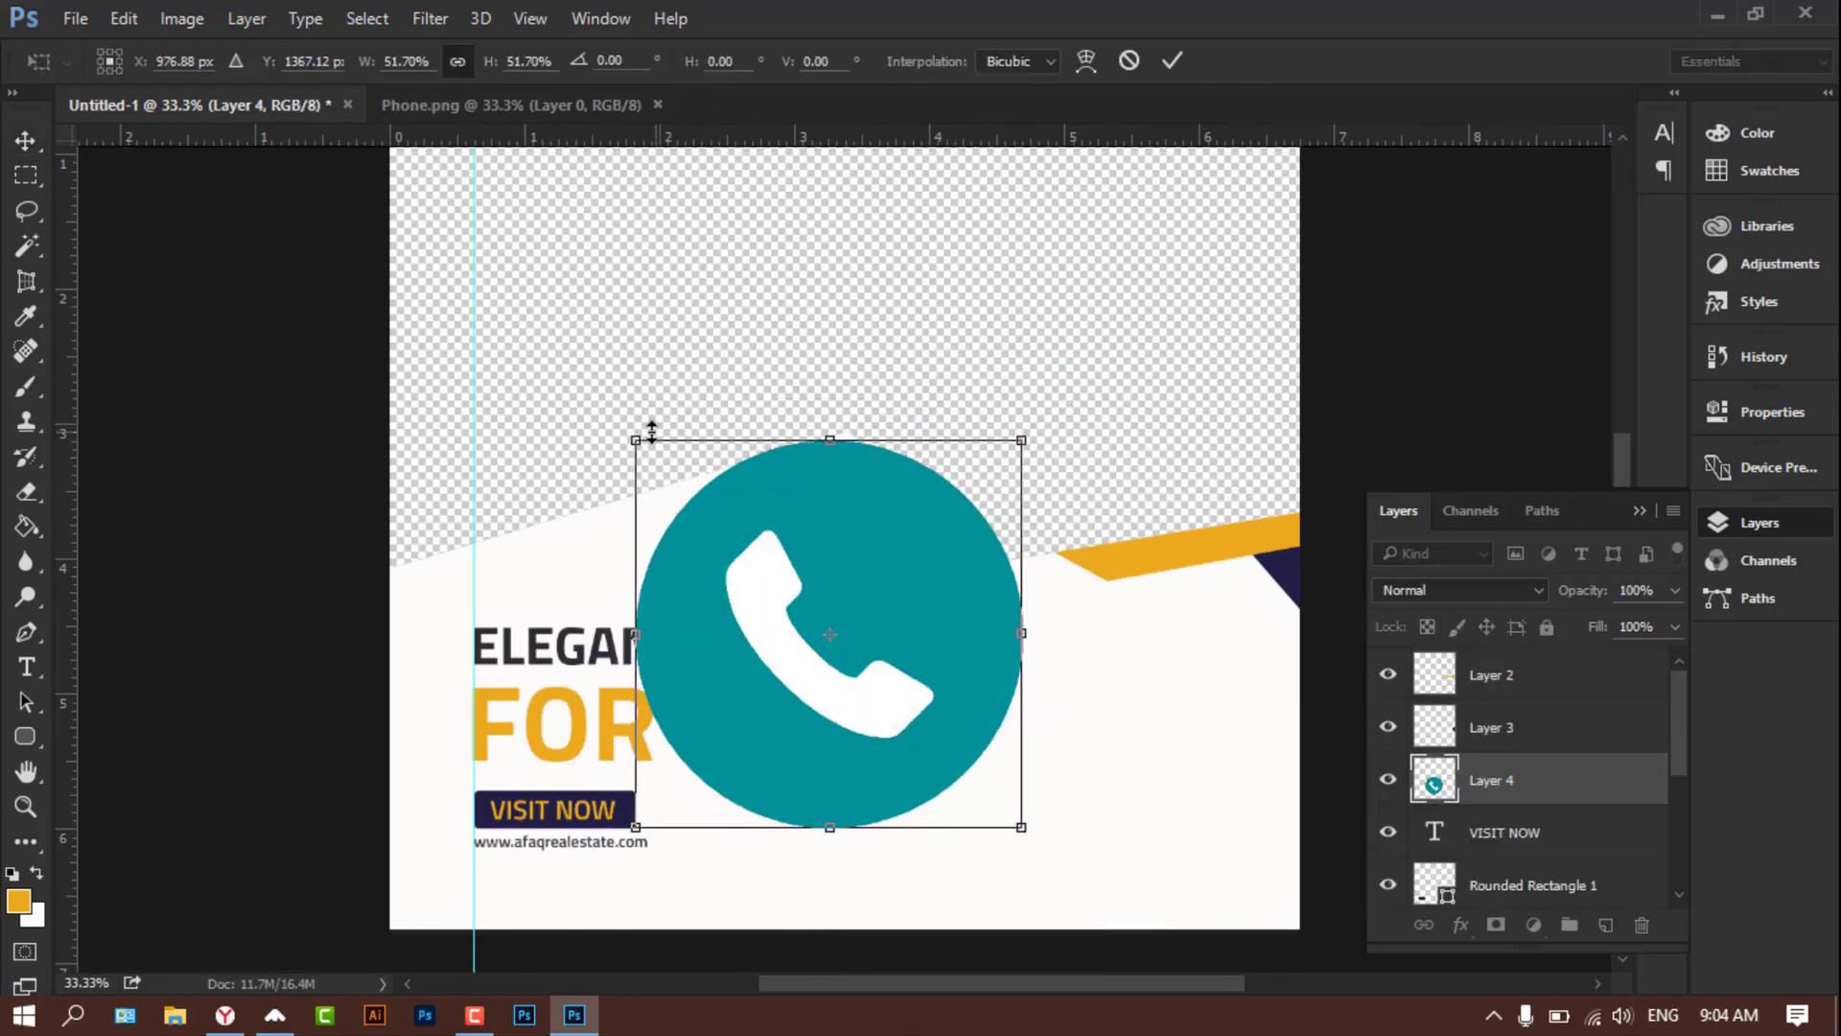
{"action": "left_click_drag", "start_coordinate": [645, 423], "coordinate": [974, 691]}
{"action": "left_click_drag", "start_coordinate": [988, 759], "coordinate": [515, 894]}
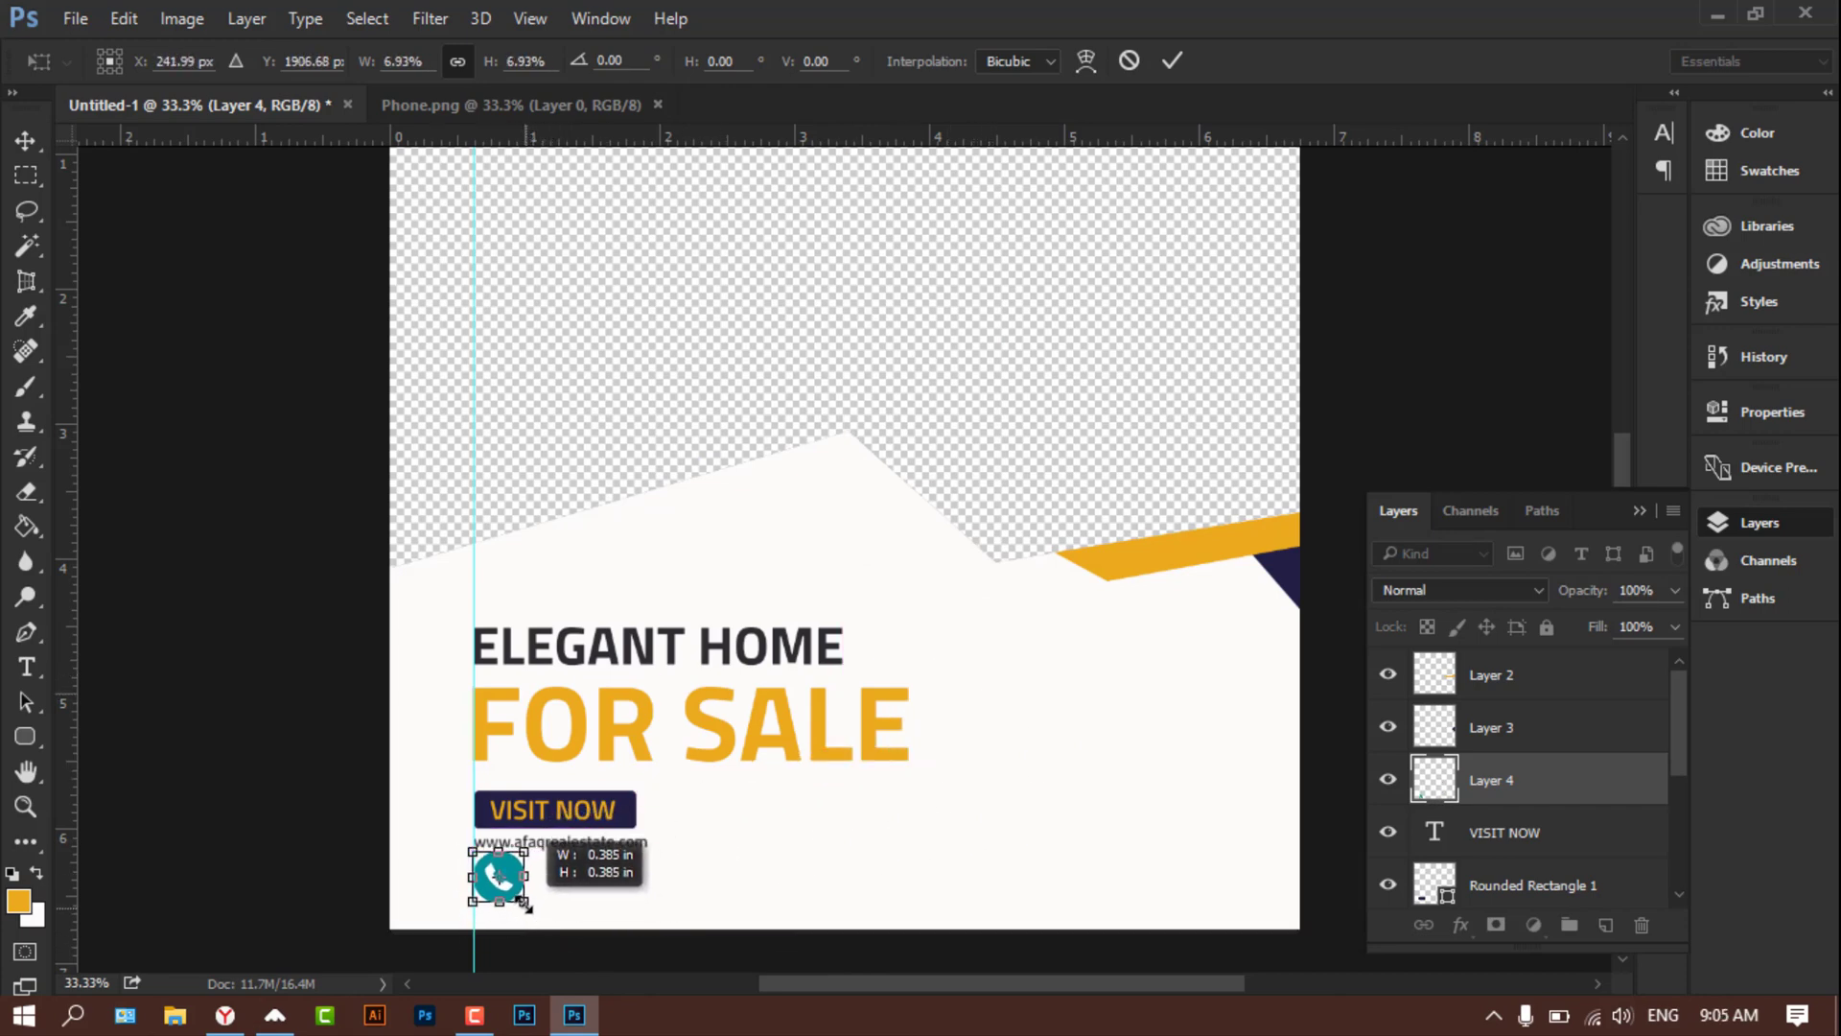
{"action": "key", "text": "Return"}
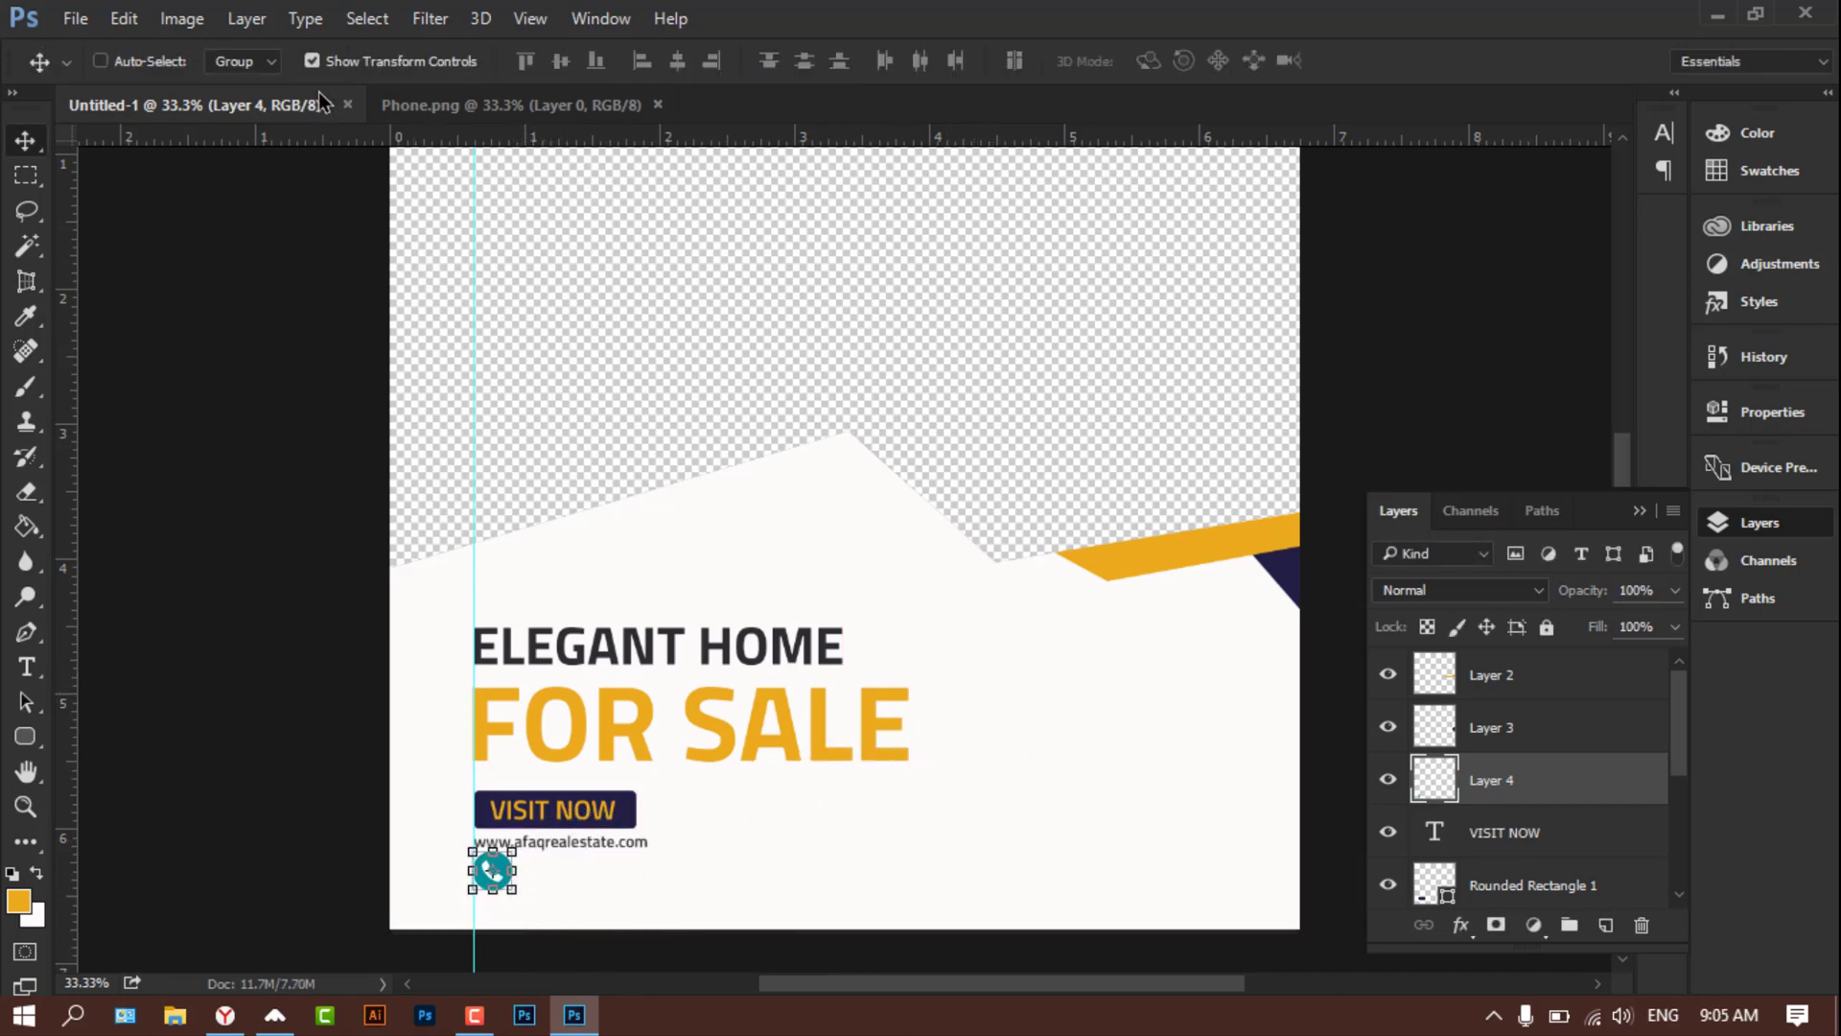
{"action": "left_click", "coordinate": [312, 61]}
{"action": "left_click", "coordinate": [491, 875]}
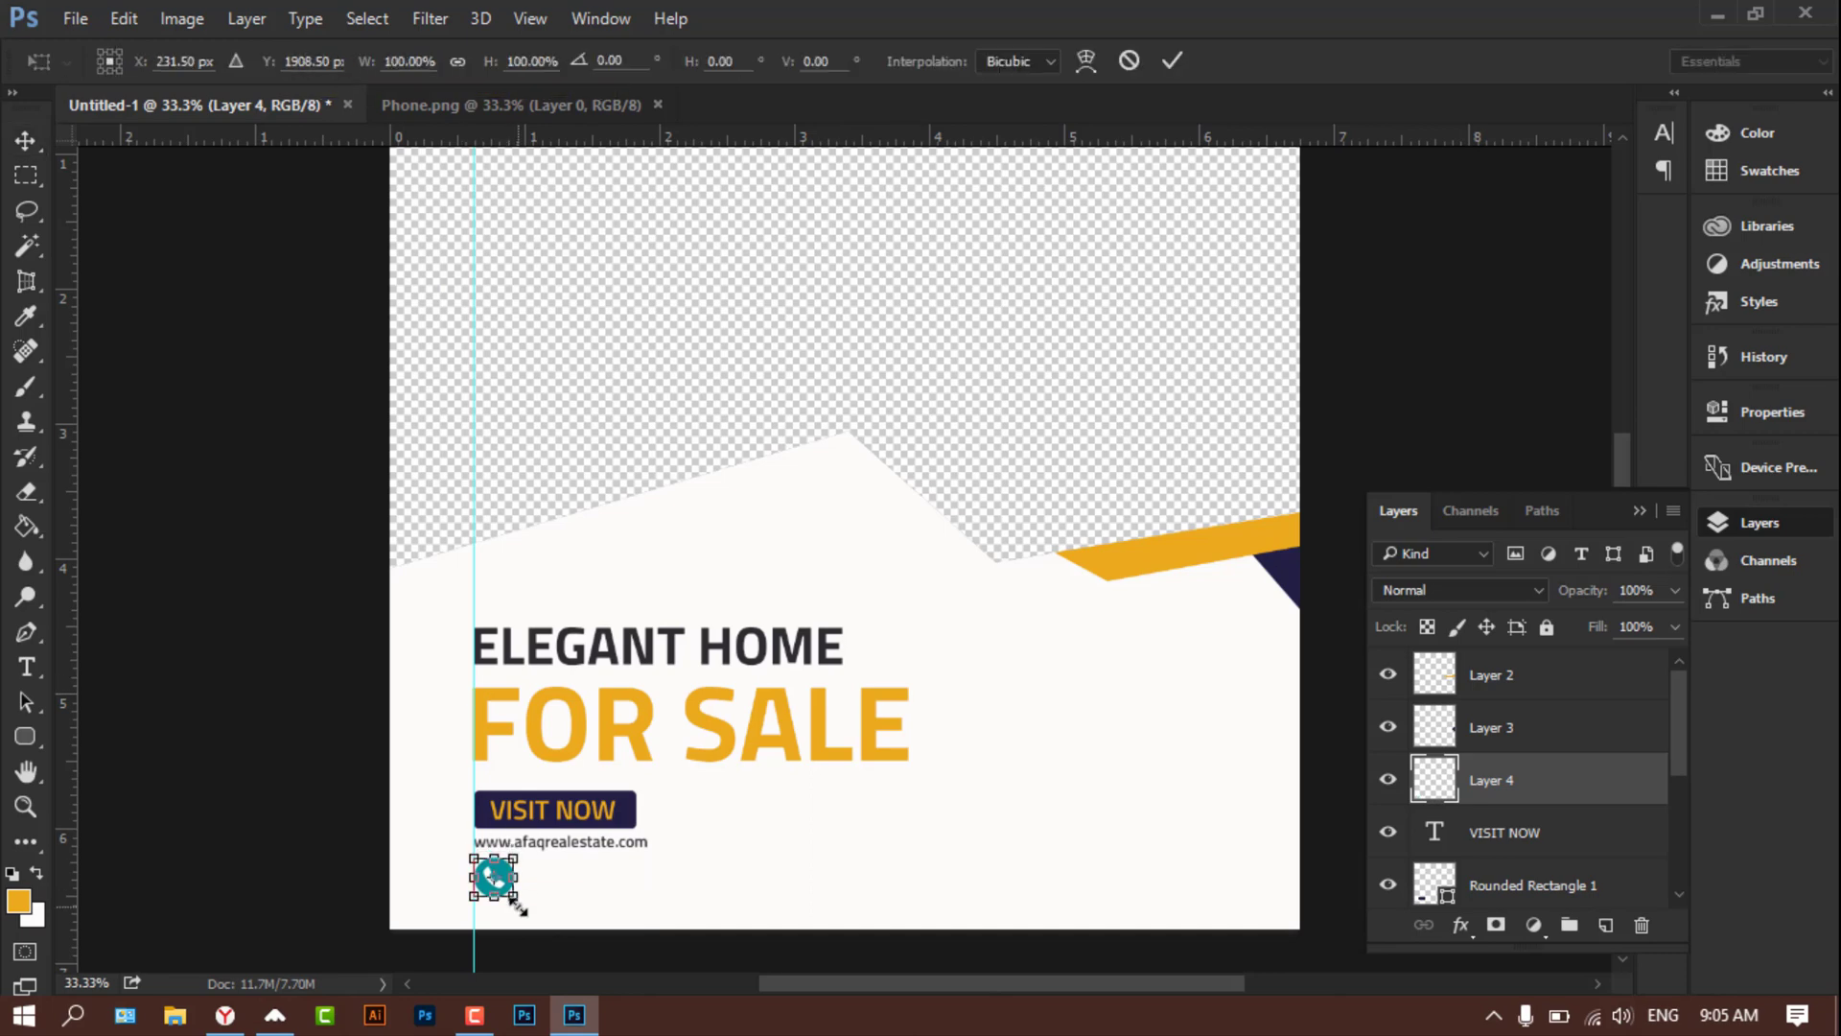
{"action": "left_click_drag", "start_coordinate": [520, 901], "coordinate": [502, 886]}
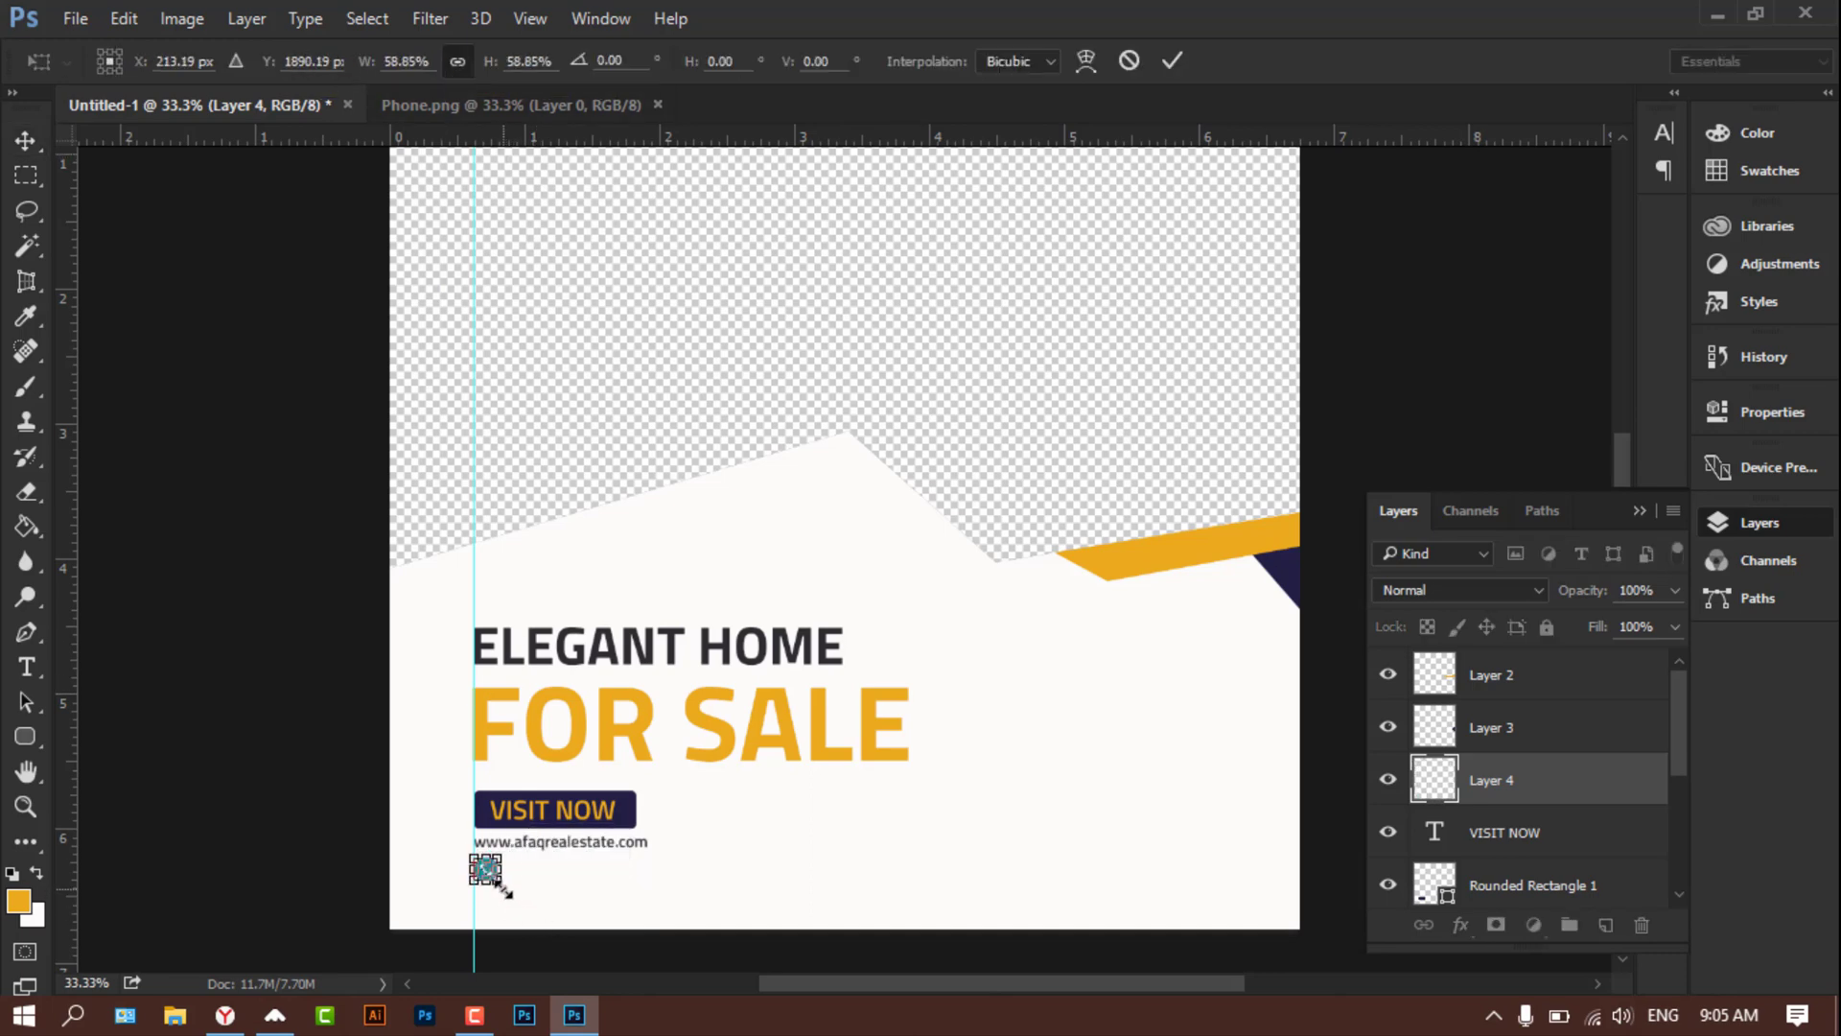
{"action": "key", "text": "Return"}
Step: Confirm the phone icon's size and duplicate the website URL layer
{"action": "left_click", "coordinate": [311, 61]}
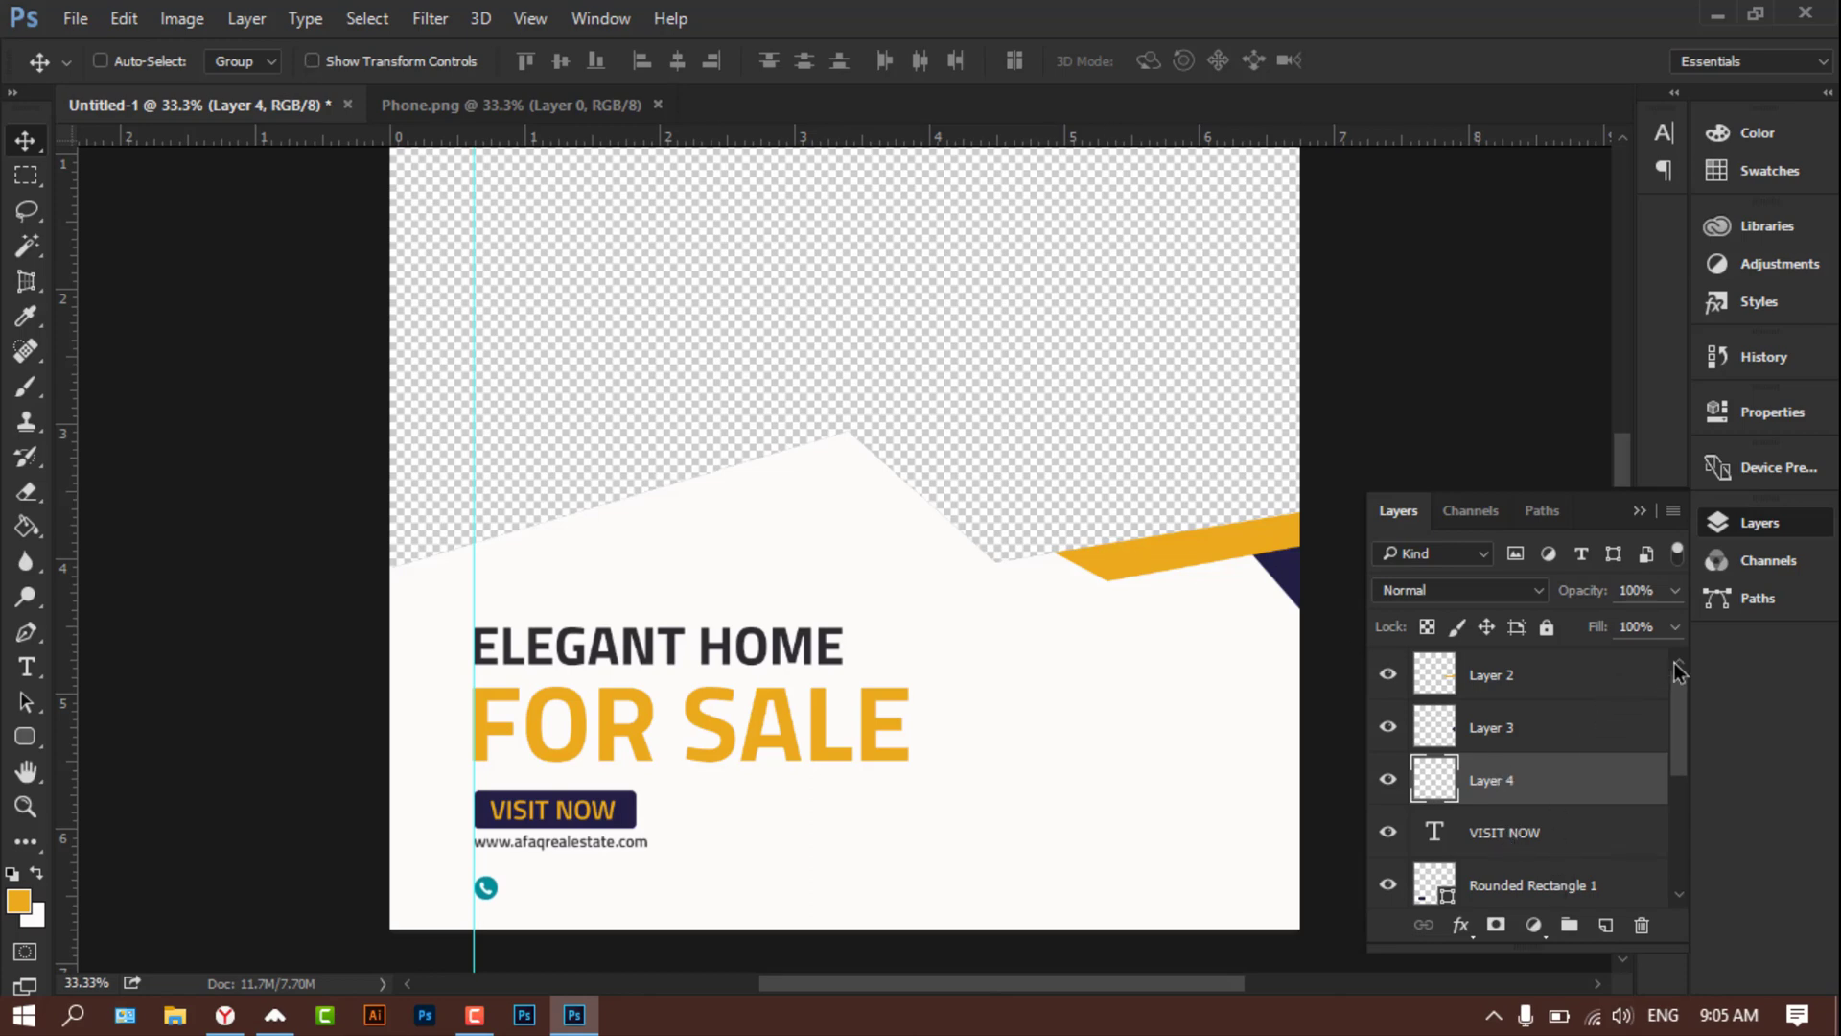
{"action": "left_click_drag", "start_coordinate": [1681, 691], "coordinate": [1681, 749]}
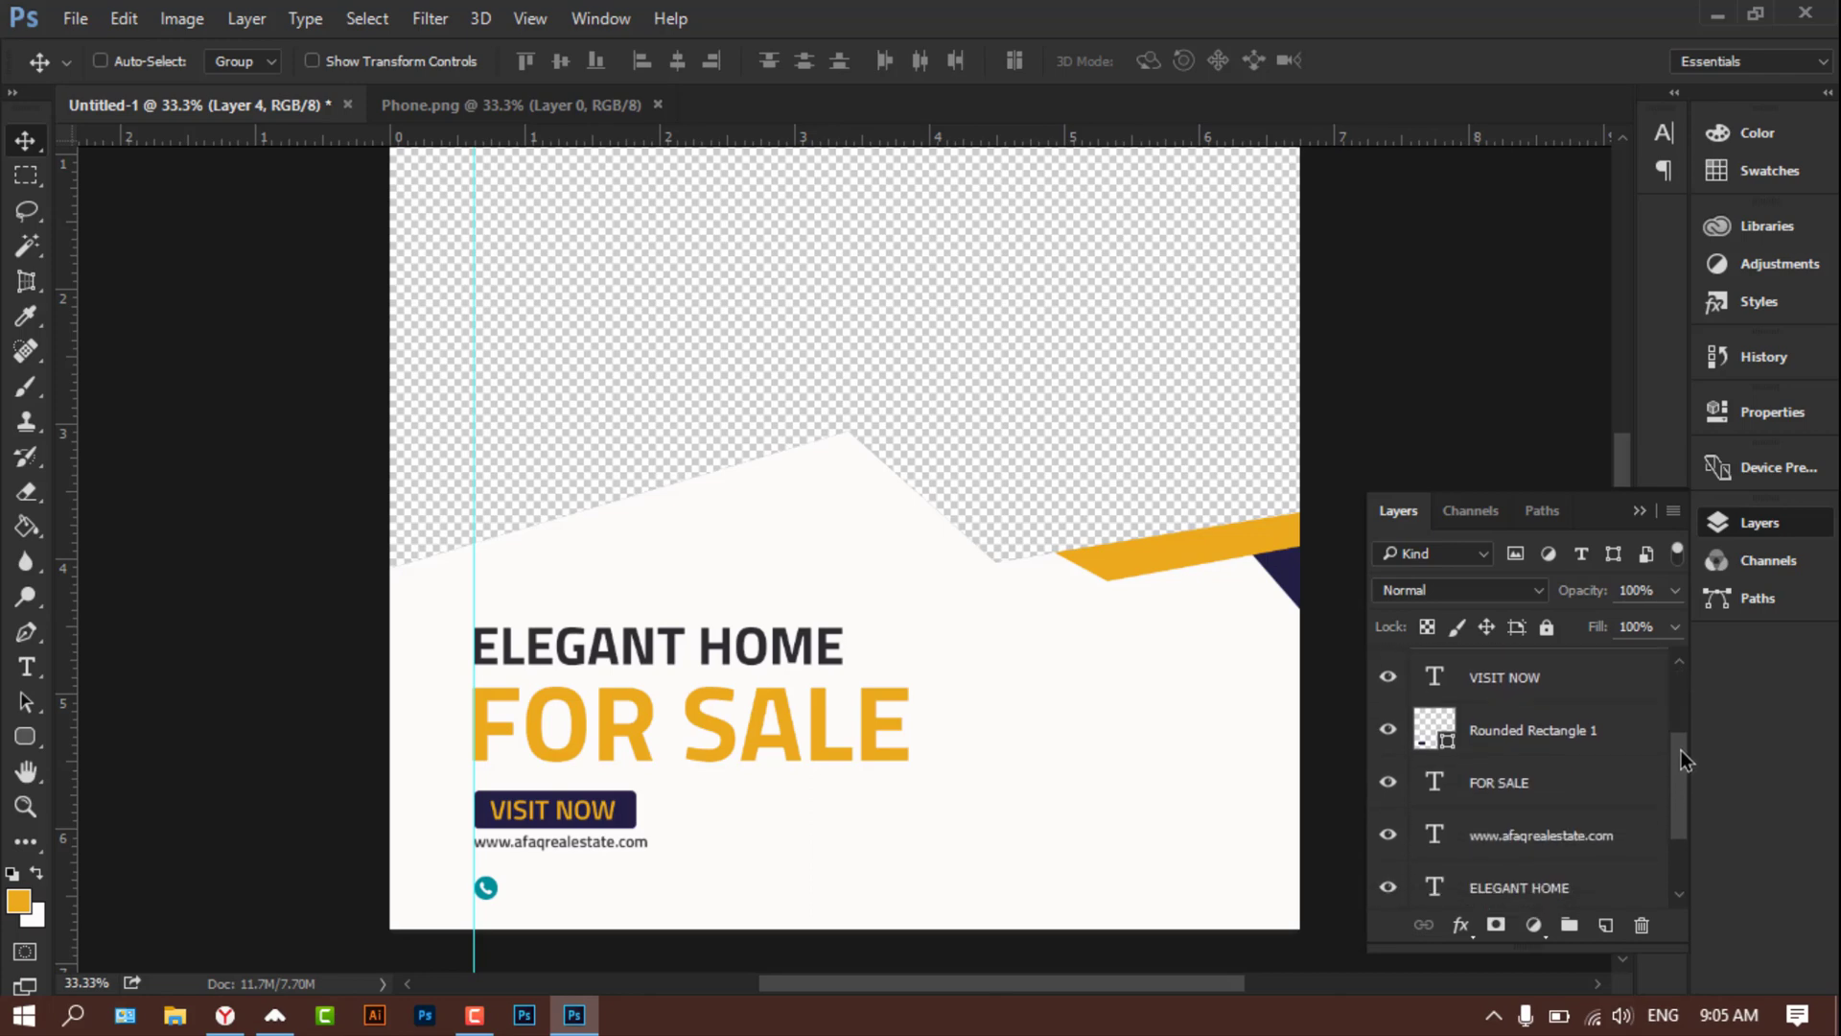
{"action": "right_click", "coordinate": [1522, 850]}
{"action": "left_click", "coordinate": [1340, 136]}
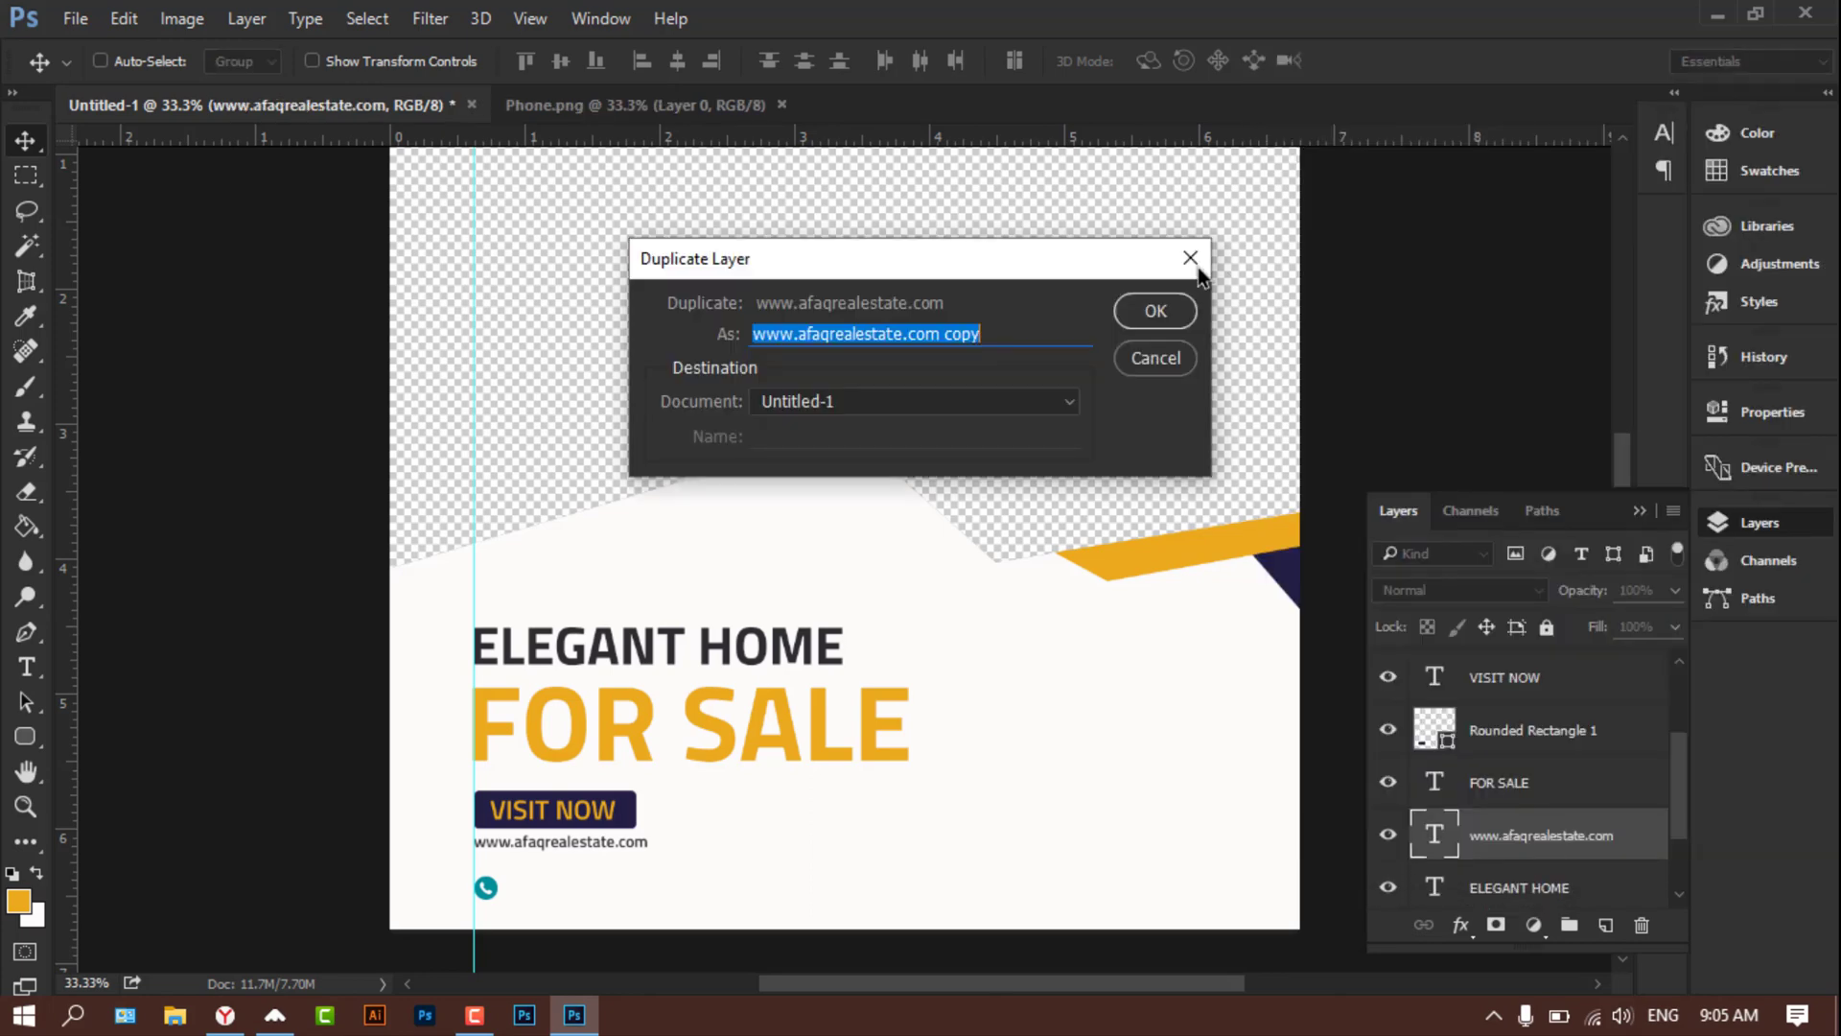
{"action": "left_click", "coordinate": [1155, 310]}
Step: Nudge the URL copy down and right until it sits beside the teal phone icon
{"action": "key", "text": "shift+Down"}
{"action": "key", "text": "shift+Down"}
{"action": "key", "text": "shift+Down"}
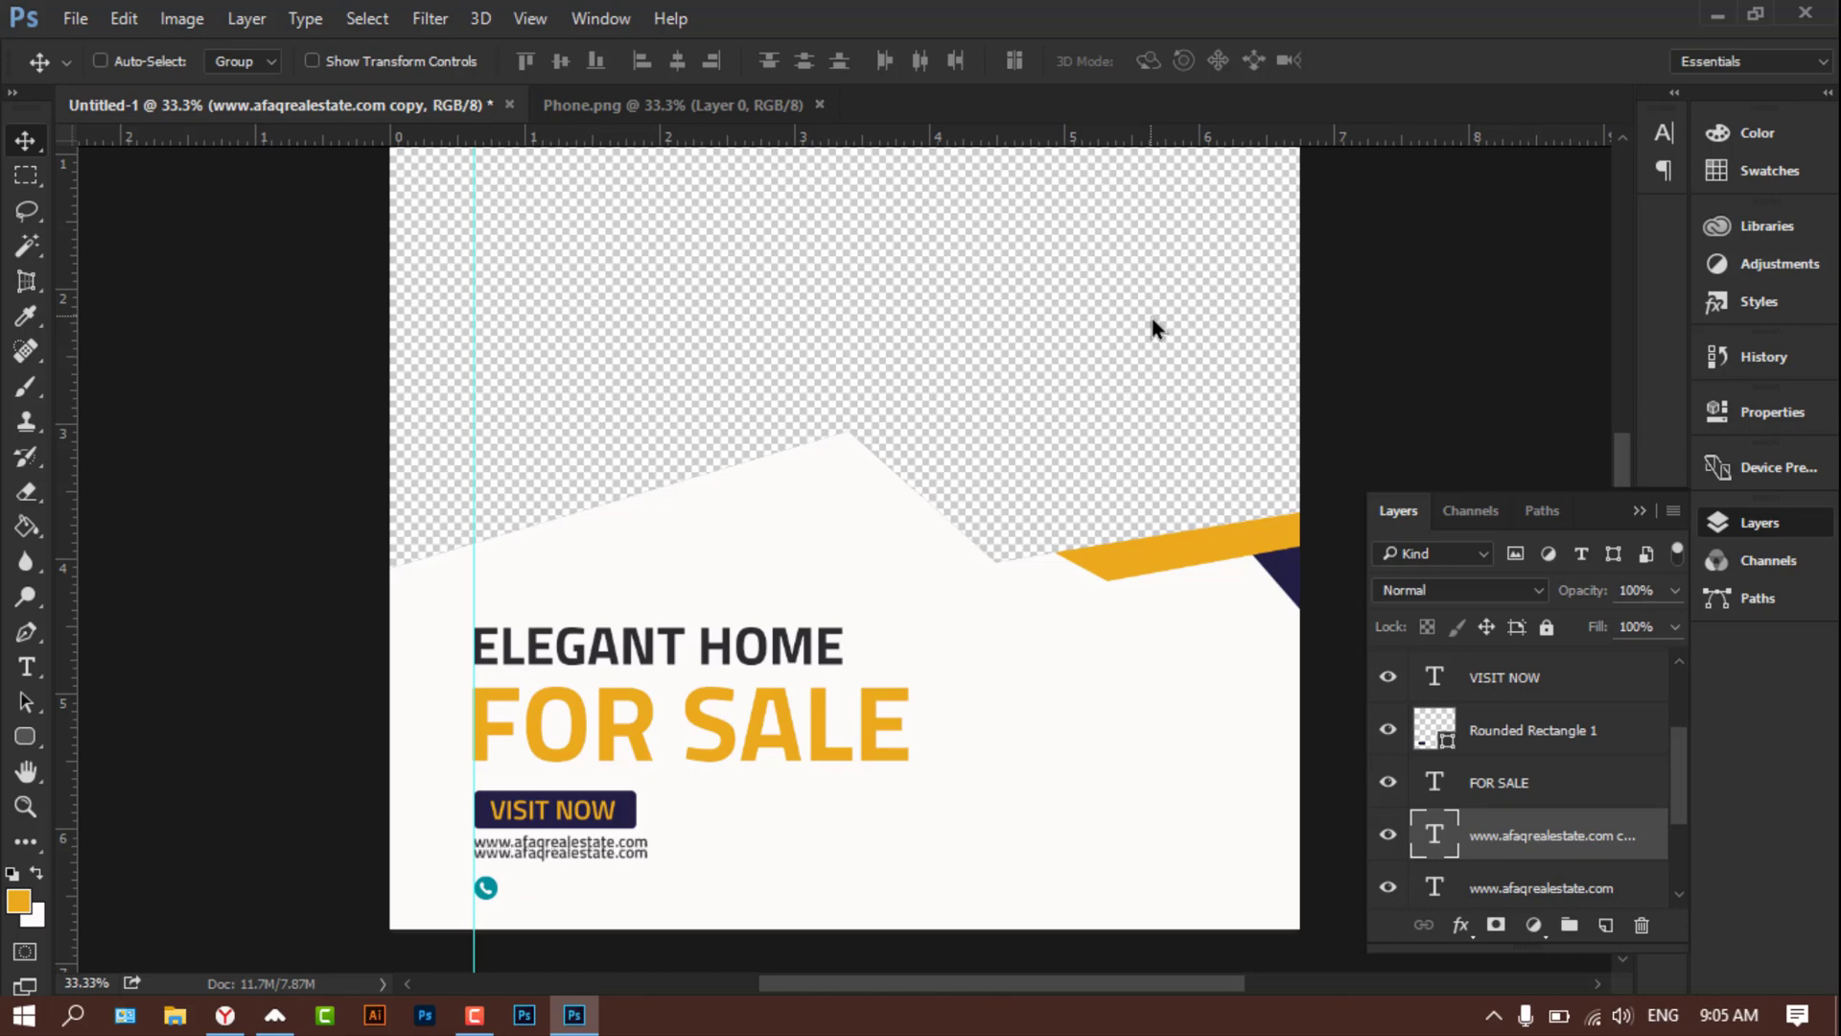
{"action": "key", "text": "shift+Down"}
{"action": "key", "text": "shift+Down"}
{"action": "key", "text": "shift+Down"}
{"action": "key", "text": "shift+Right"}
{"action": "key", "text": "shift+Right"}
{"action": "key", "text": "shift+Right"}
{"action": "key", "text": "shift+Right"}
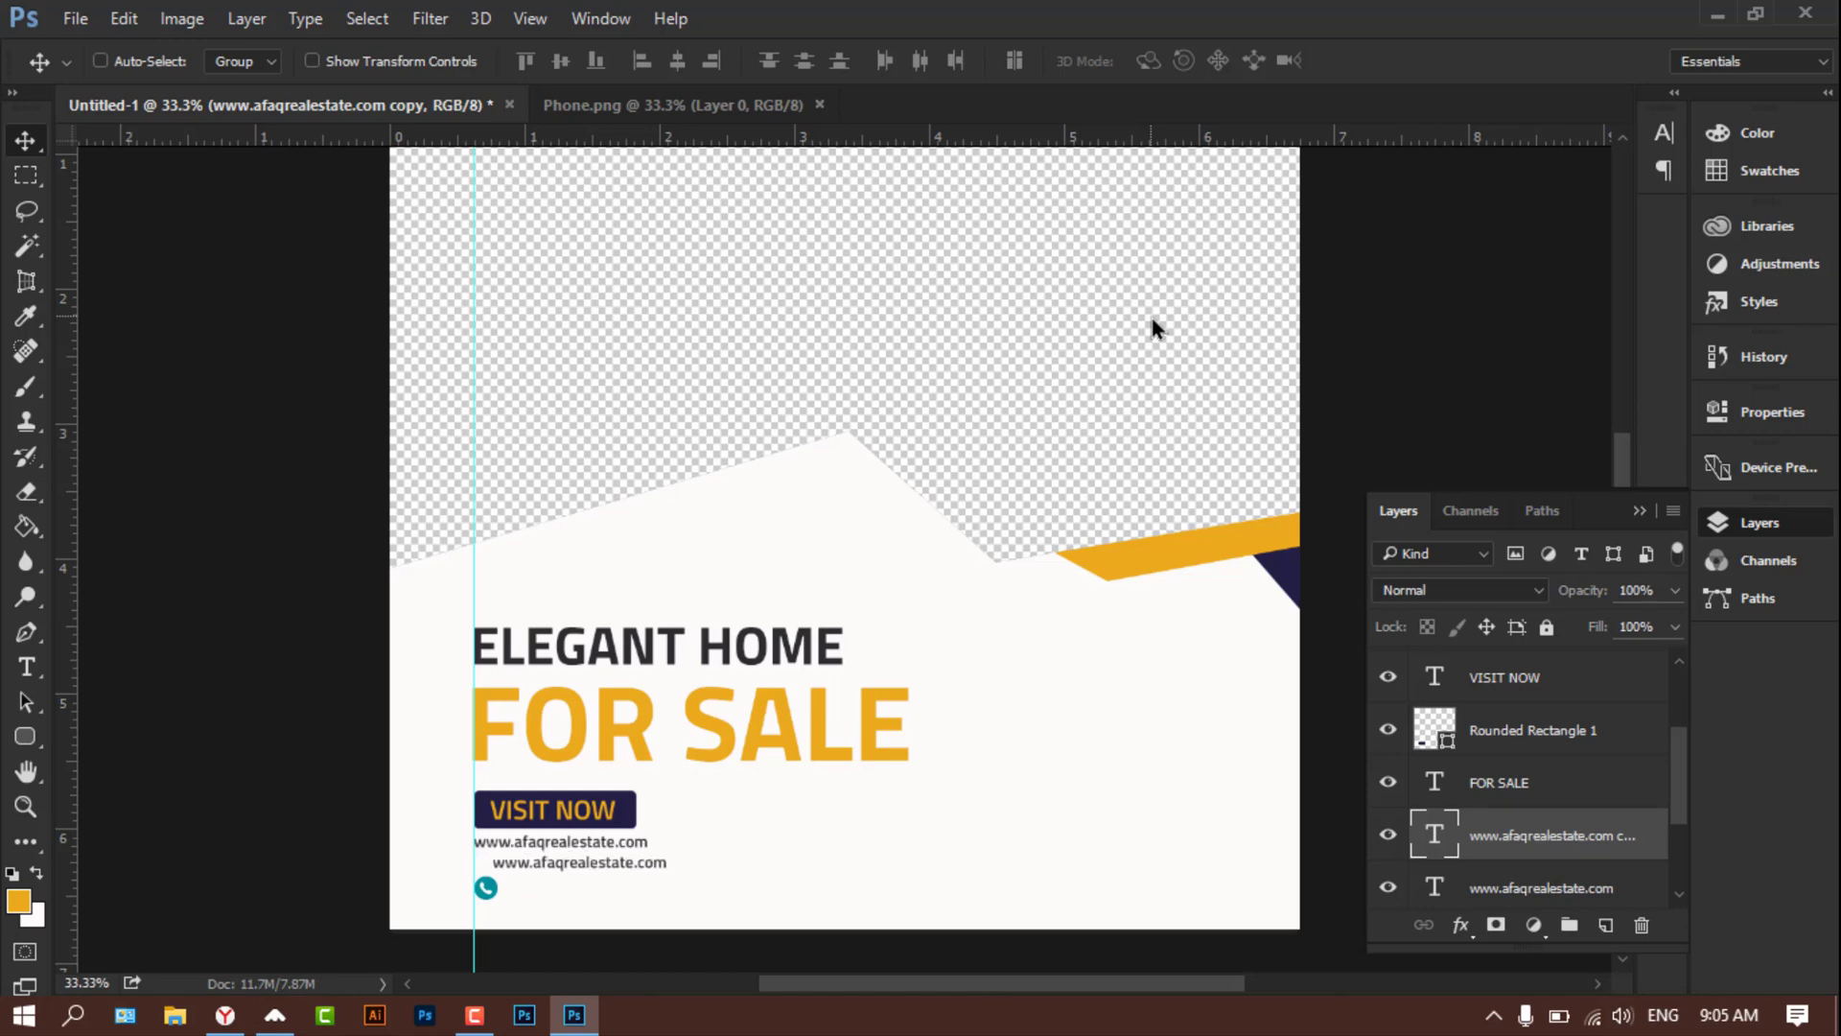
{"action": "key", "text": "shift+Right"}
{"action": "key", "text": "shift+Right"}
{"action": "key", "text": "shift+Right"}
{"action": "key", "text": "shift+Right"}
{"action": "key", "text": "shift+Down"}
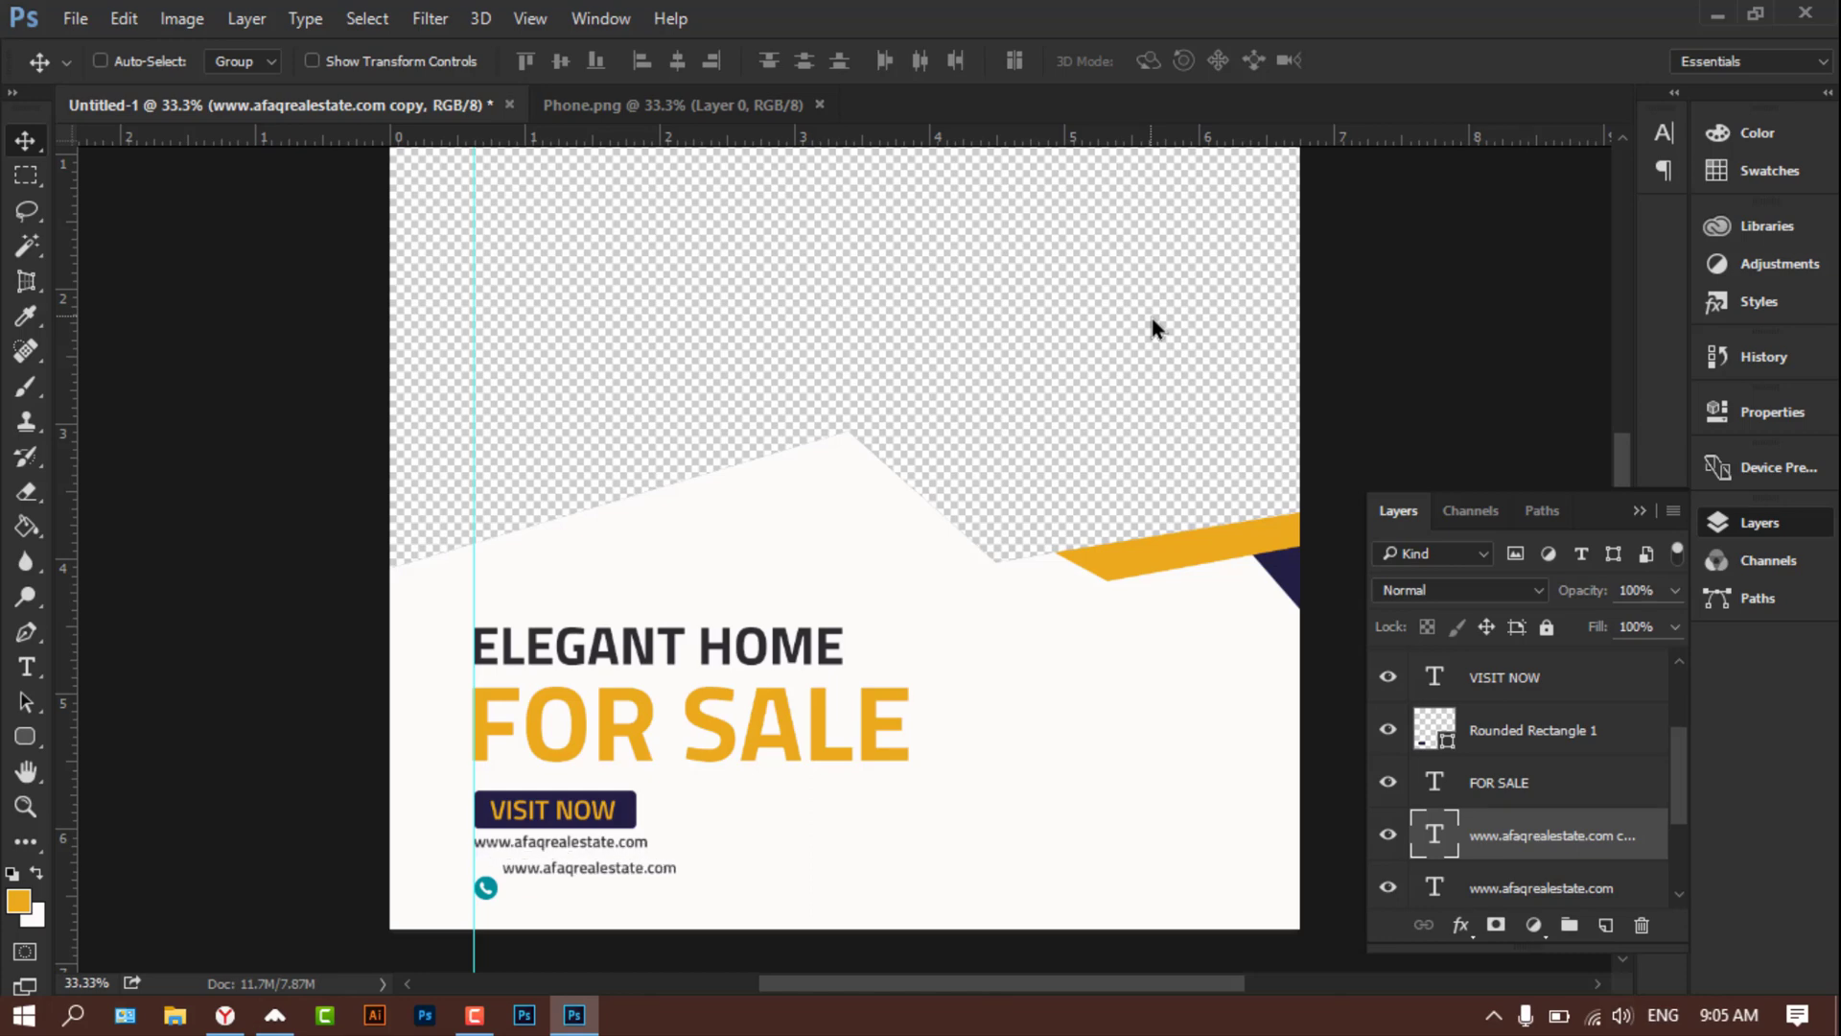
{"action": "key", "text": "shift+Down"}
{"action": "key", "text": "shift+Down"}
{"action": "key", "text": "shift+Down"}
{"action": "key", "text": "shift+Down"}
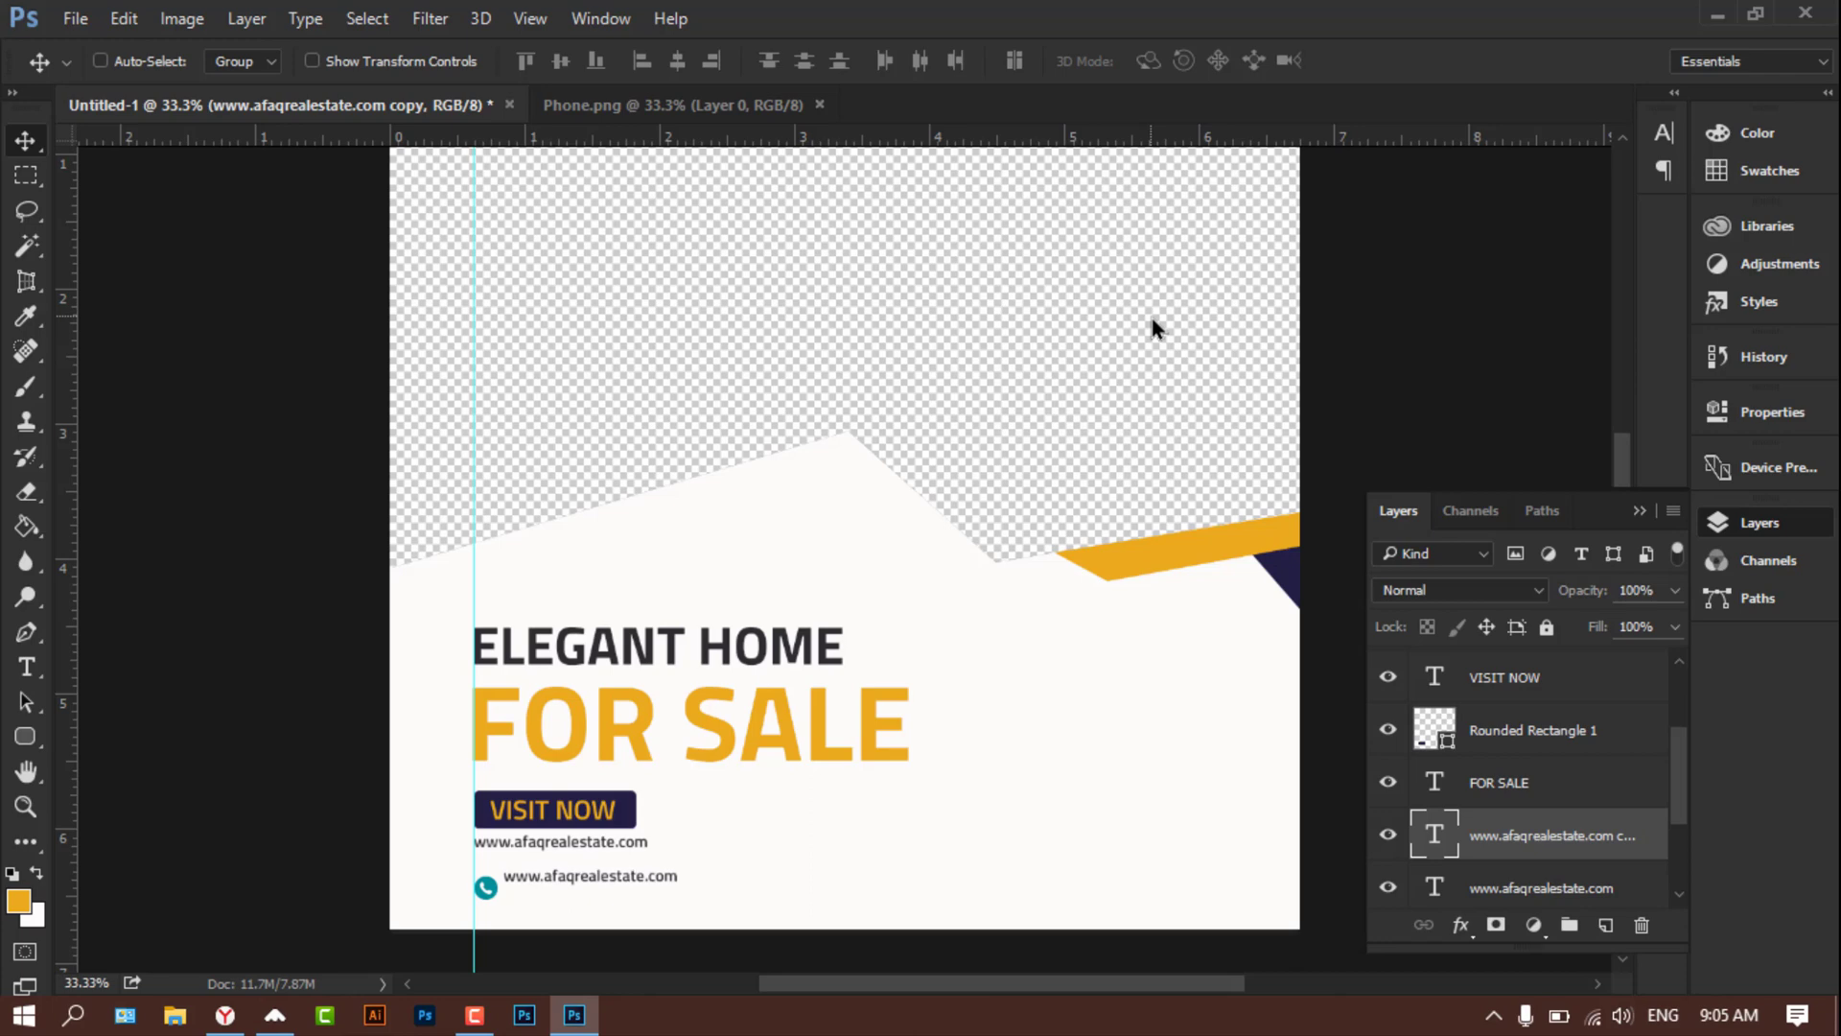
{"action": "key", "text": "shift+Down"}
{"action": "key", "text": "shift+Down"}
{"action": "key", "text": "shift+Right"}
{"action": "key", "text": "shift+Down"}
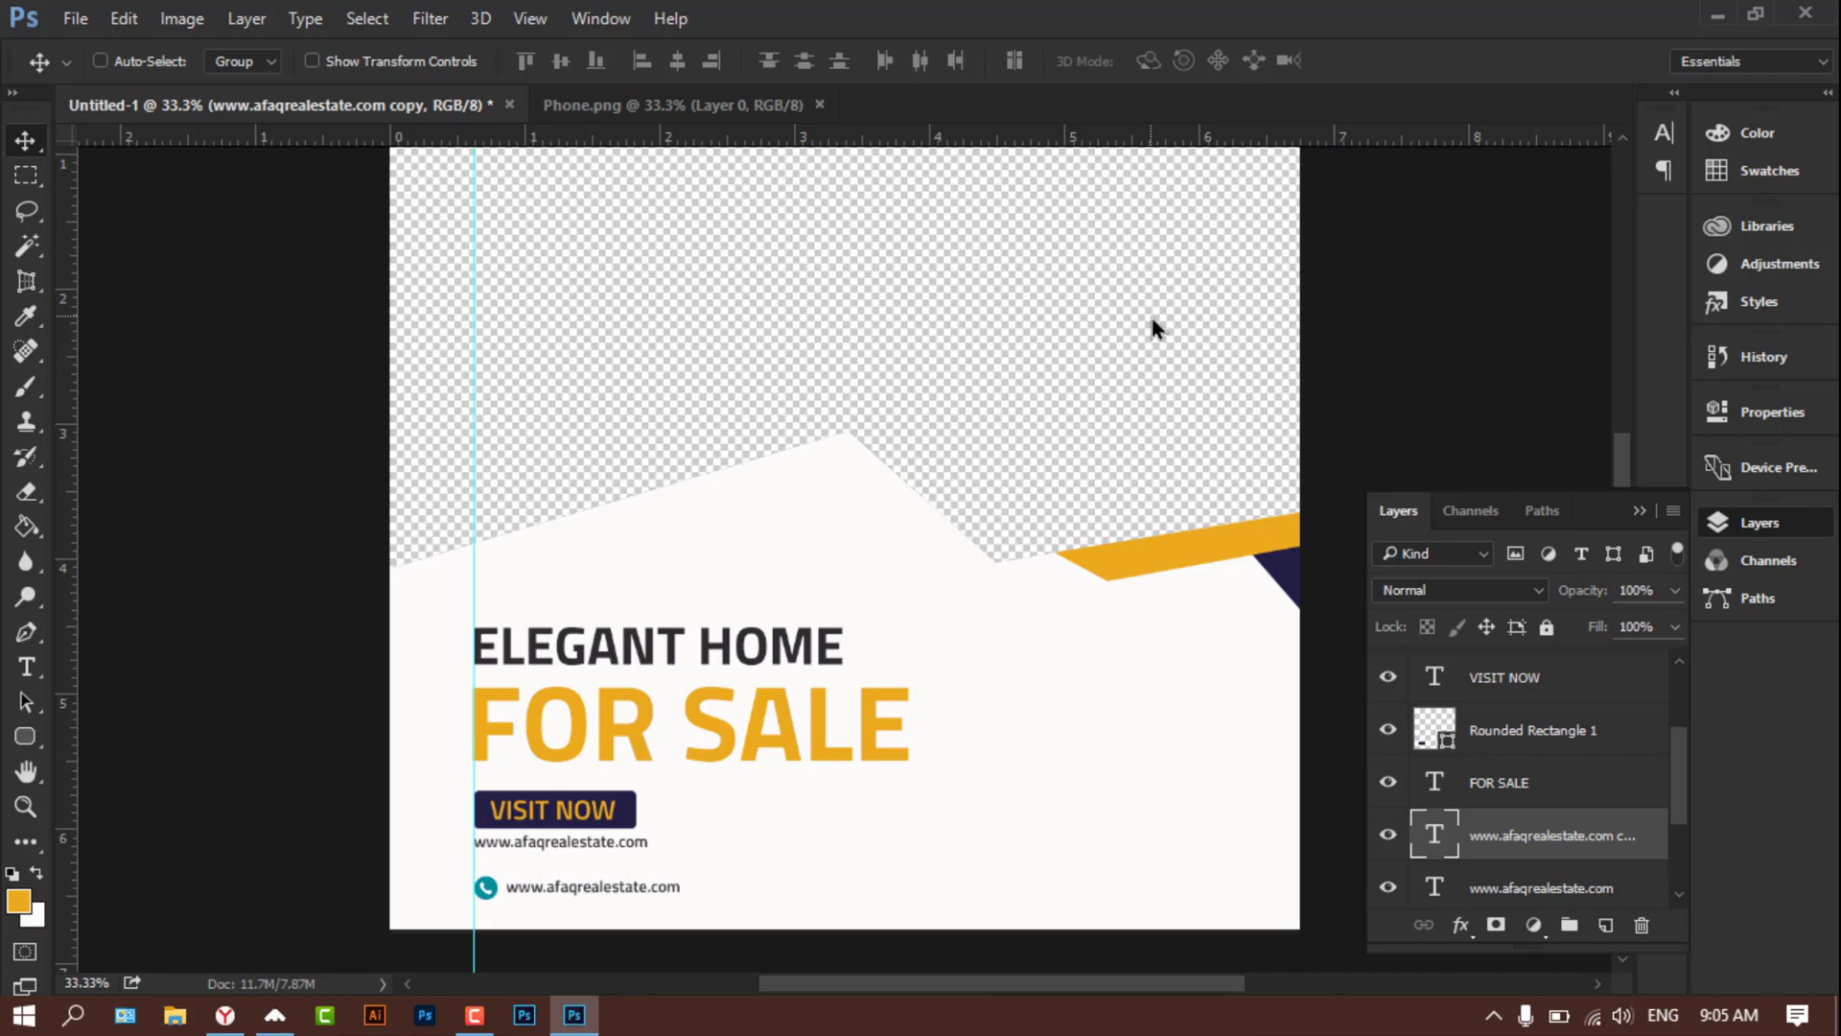
Step: Replace the copied URL text with the phone number and commit the edit
{"action": "left_click", "coordinate": [25, 667]}
{"action": "double_click", "coordinate": [575, 881]}
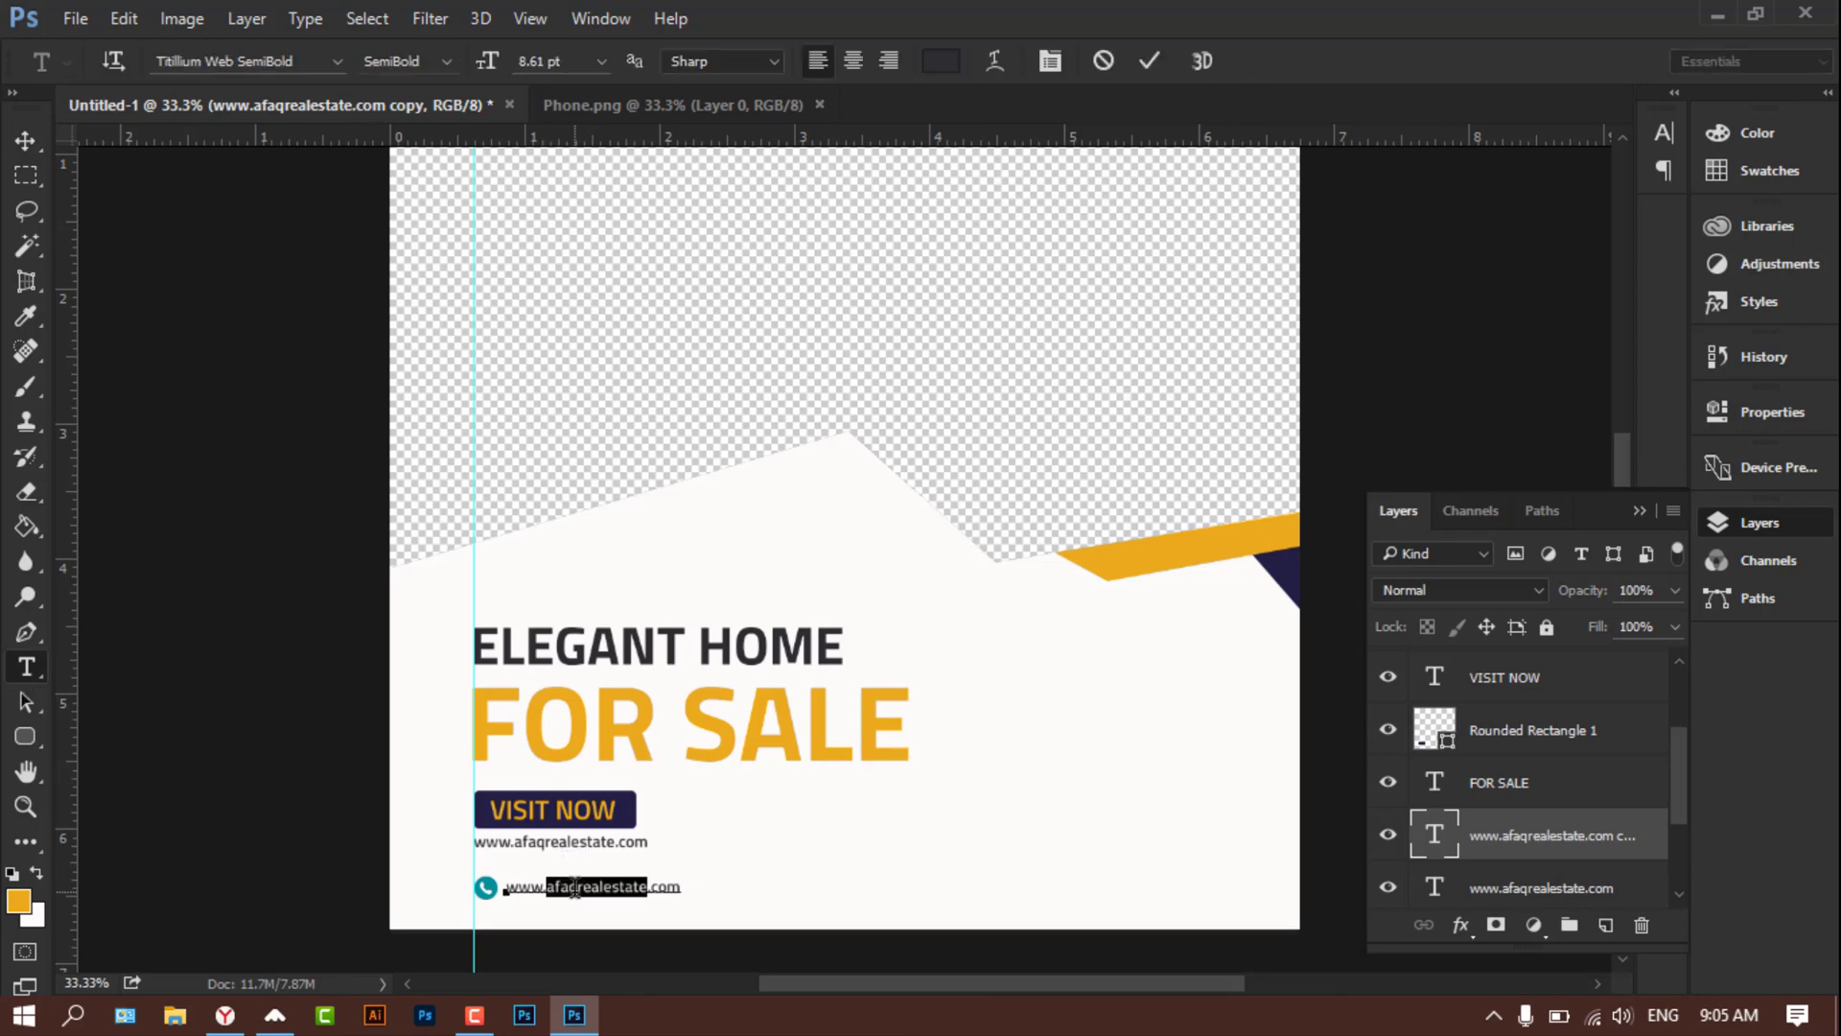
{"action": "key", "text": "ctrl+a"}
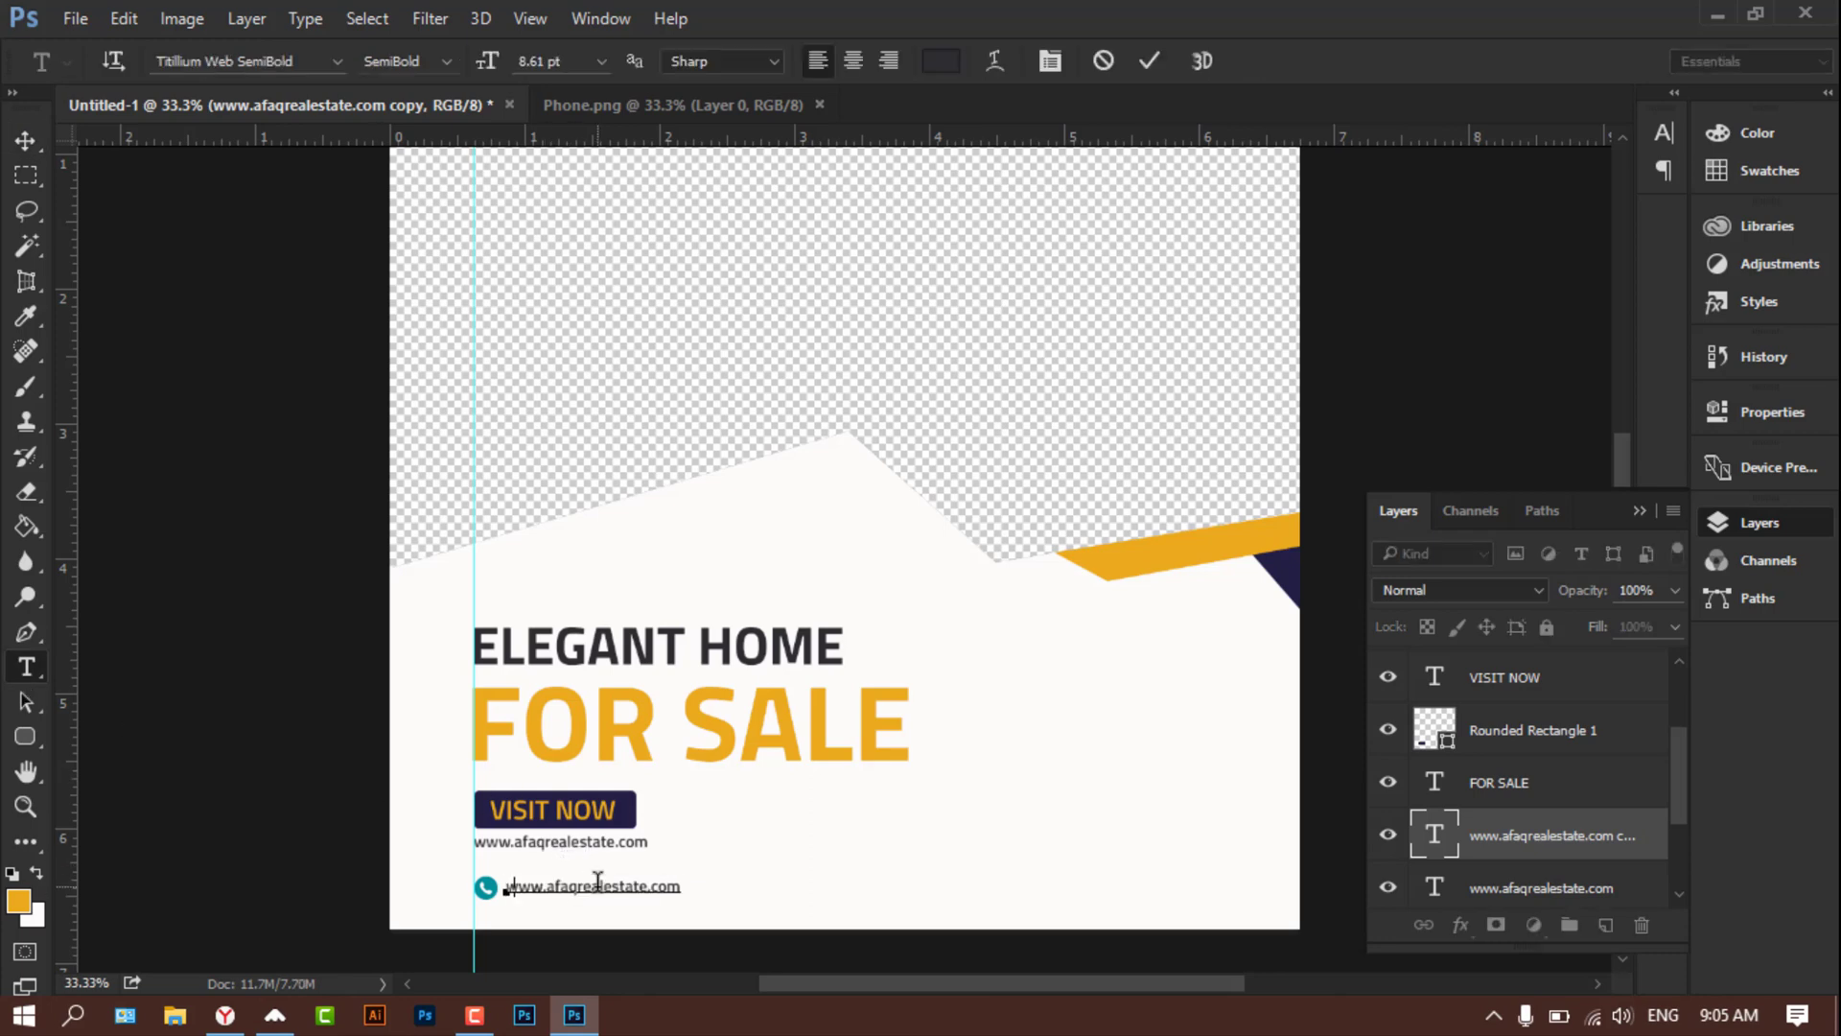
{"action": "type", "text": "+00"}
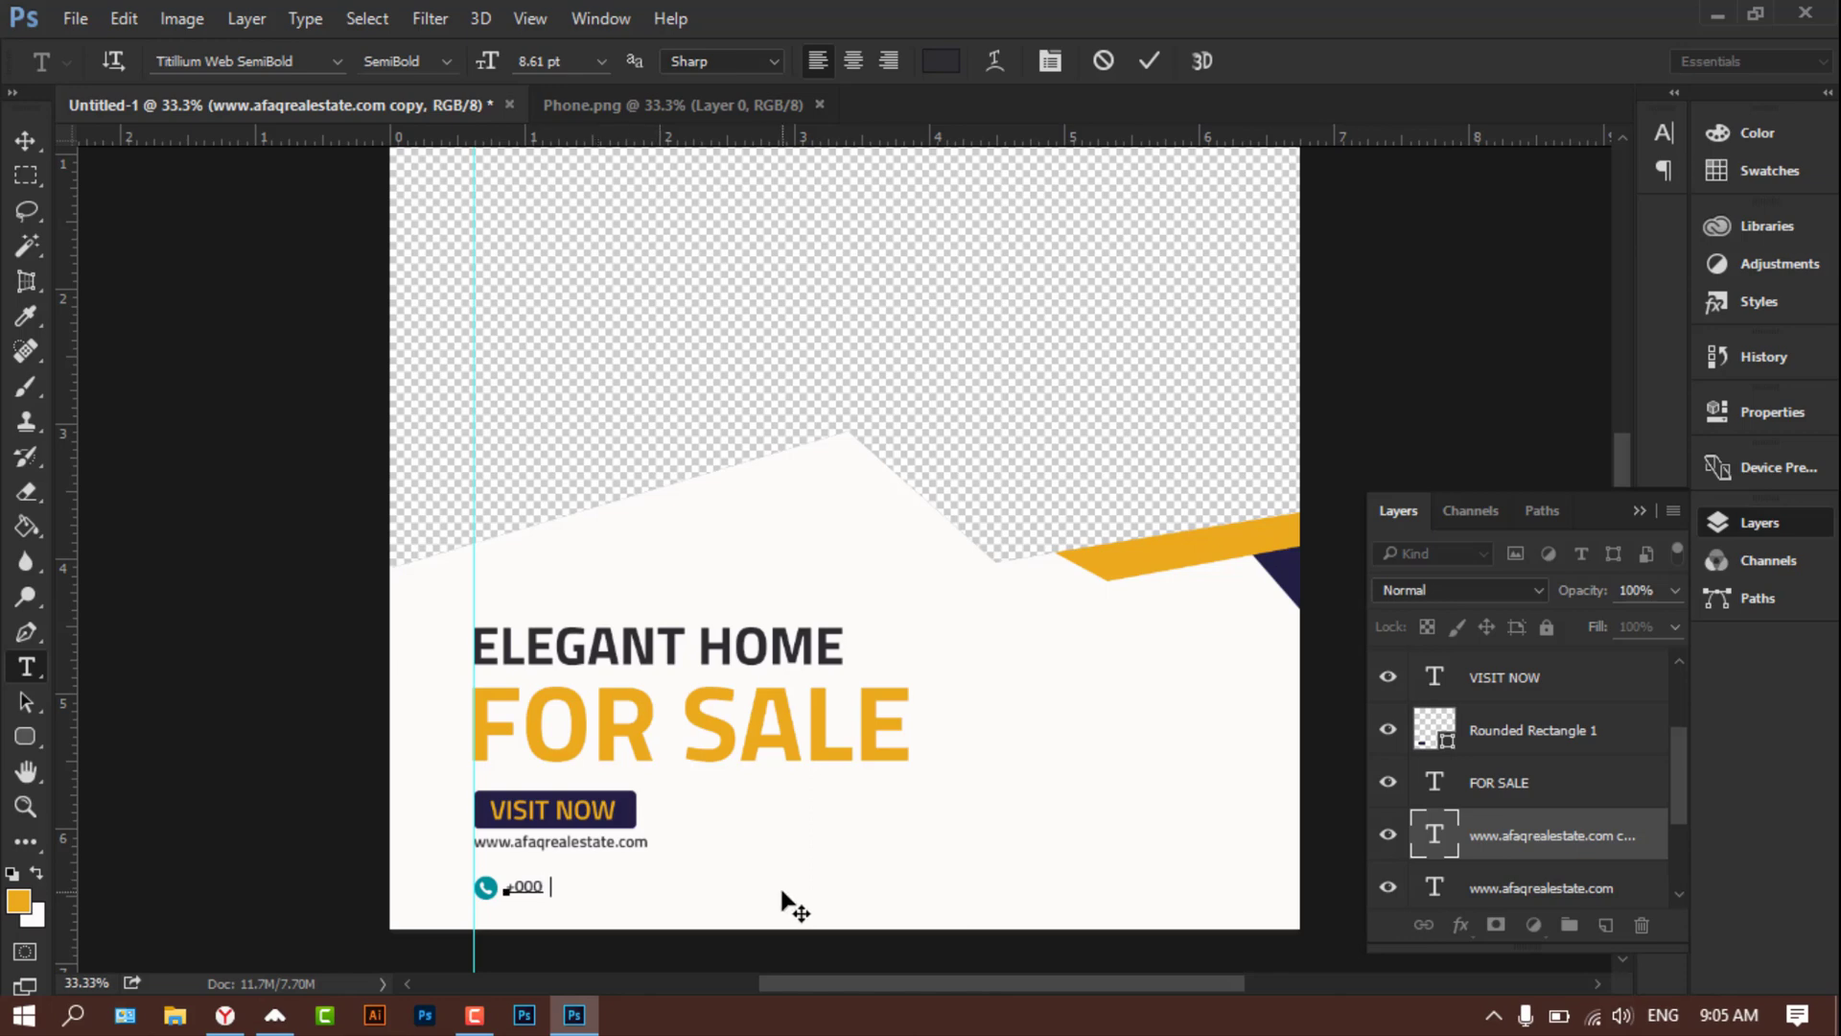
{"action": "type", "text": "0"}
{"action": "left_click", "coordinate": [27, 144]}
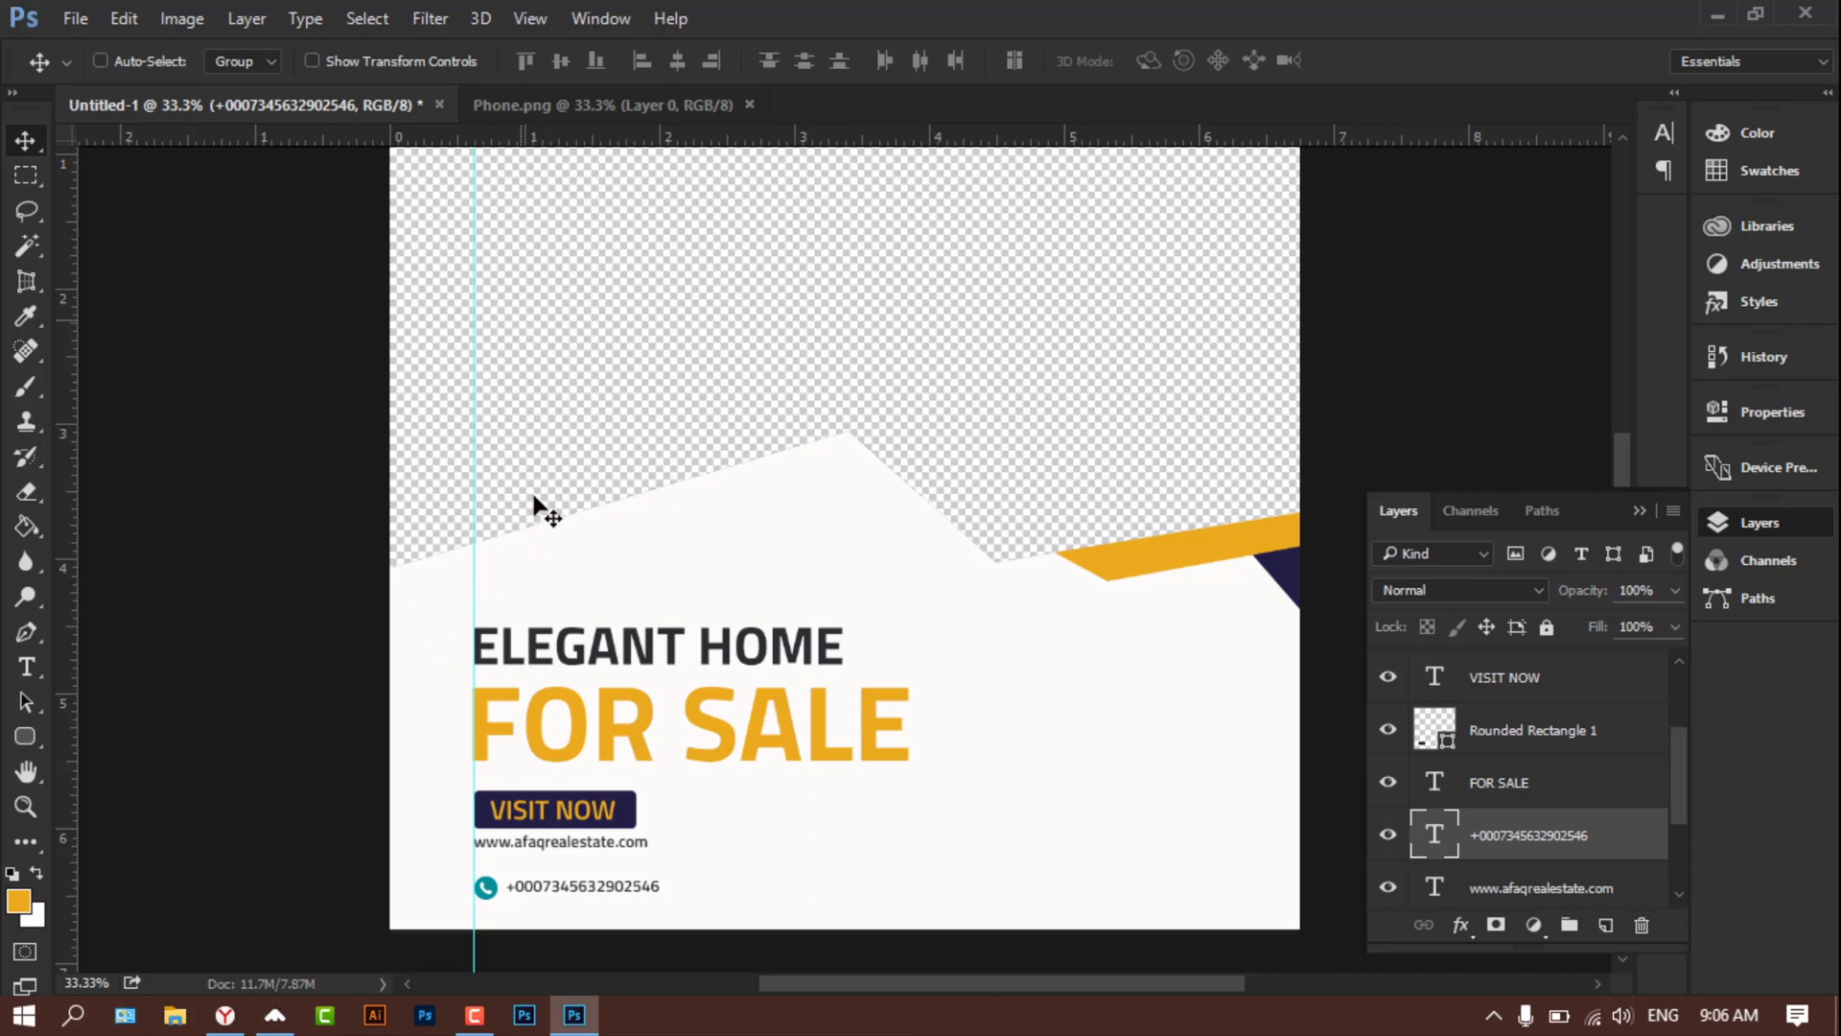
Step: Nudge the phone number line down slightly beside the icon
{"action": "scroll", "coordinate": [534, 505], "scroll_direction": "up", "scroll_amount": 1}
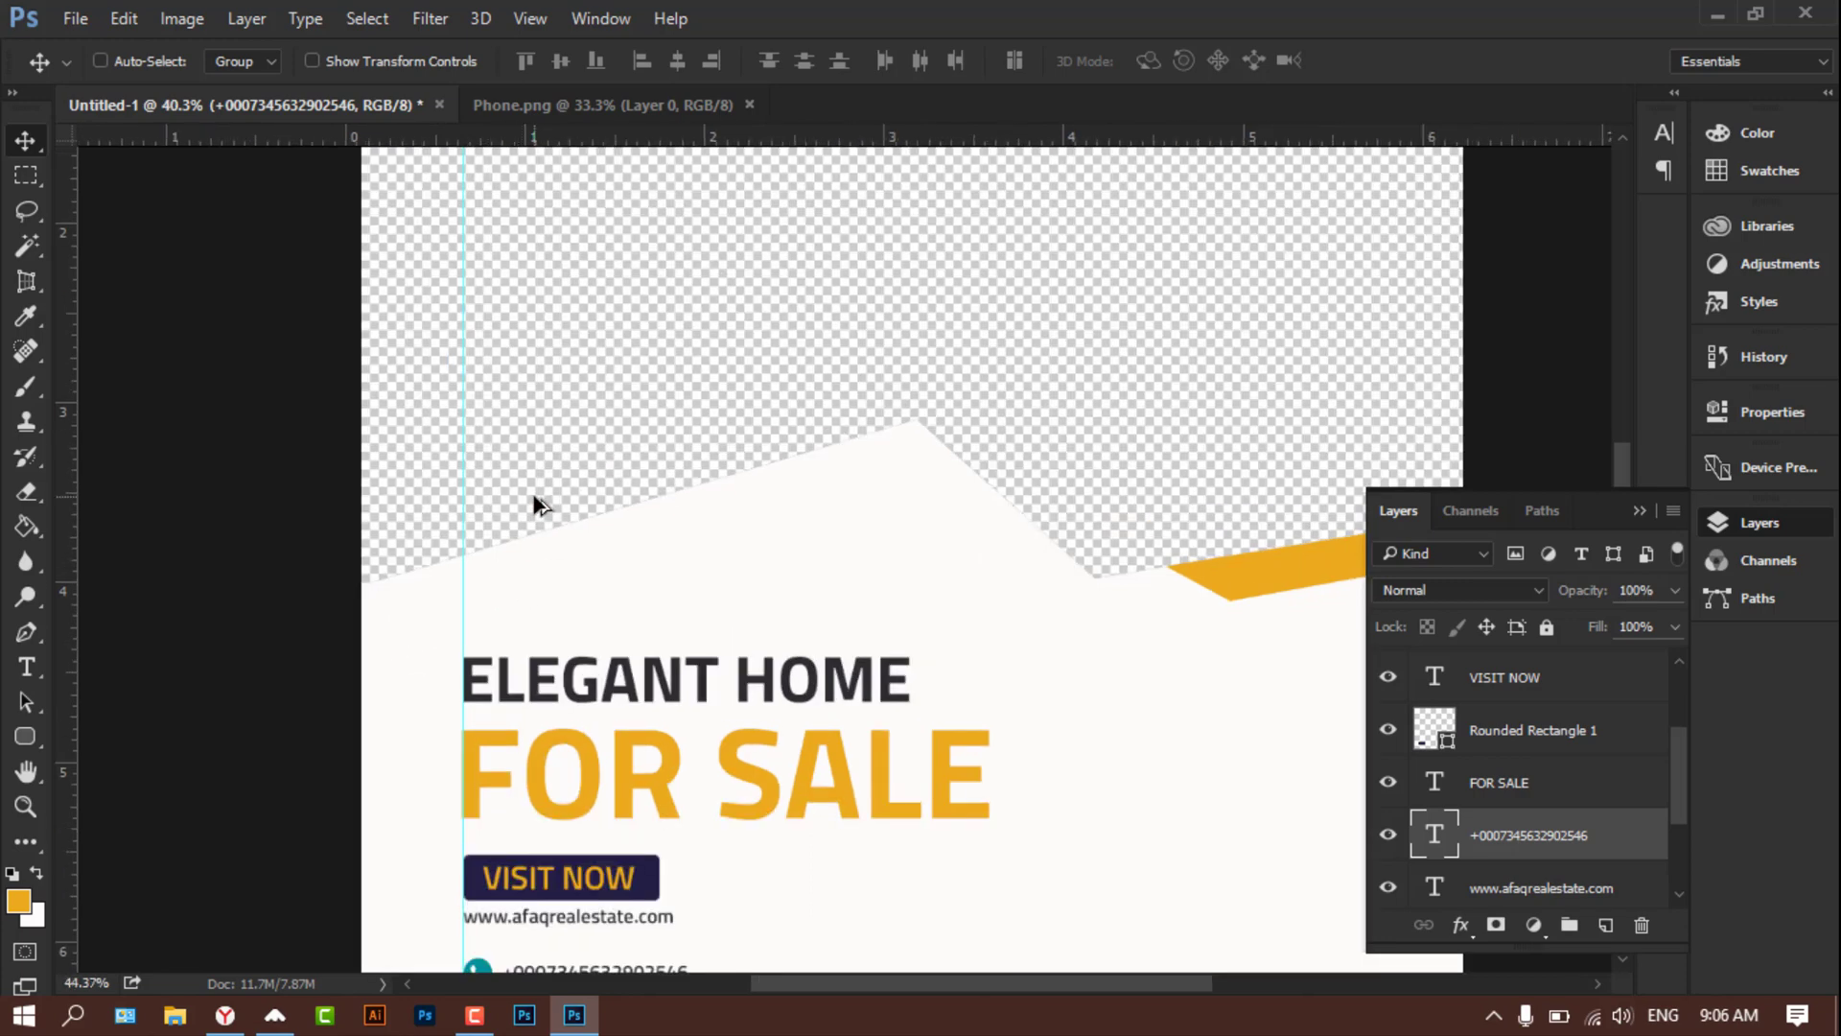
{"action": "scroll", "coordinate": [534, 505], "scroll_direction": "up", "scroll_amount": 1}
{"action": "scroll", "coordinate": [534, 505], "scroll_direction": "up", "scroll_amount": 1}
{"action": "scroll", "coordinate": [534, 506], "scroll_direction": "down", "scroll_amount": 2}
{"action": "scroll", "coordinate": [534, 505], "scroll_direction": "down", "scroll_amount": 2}
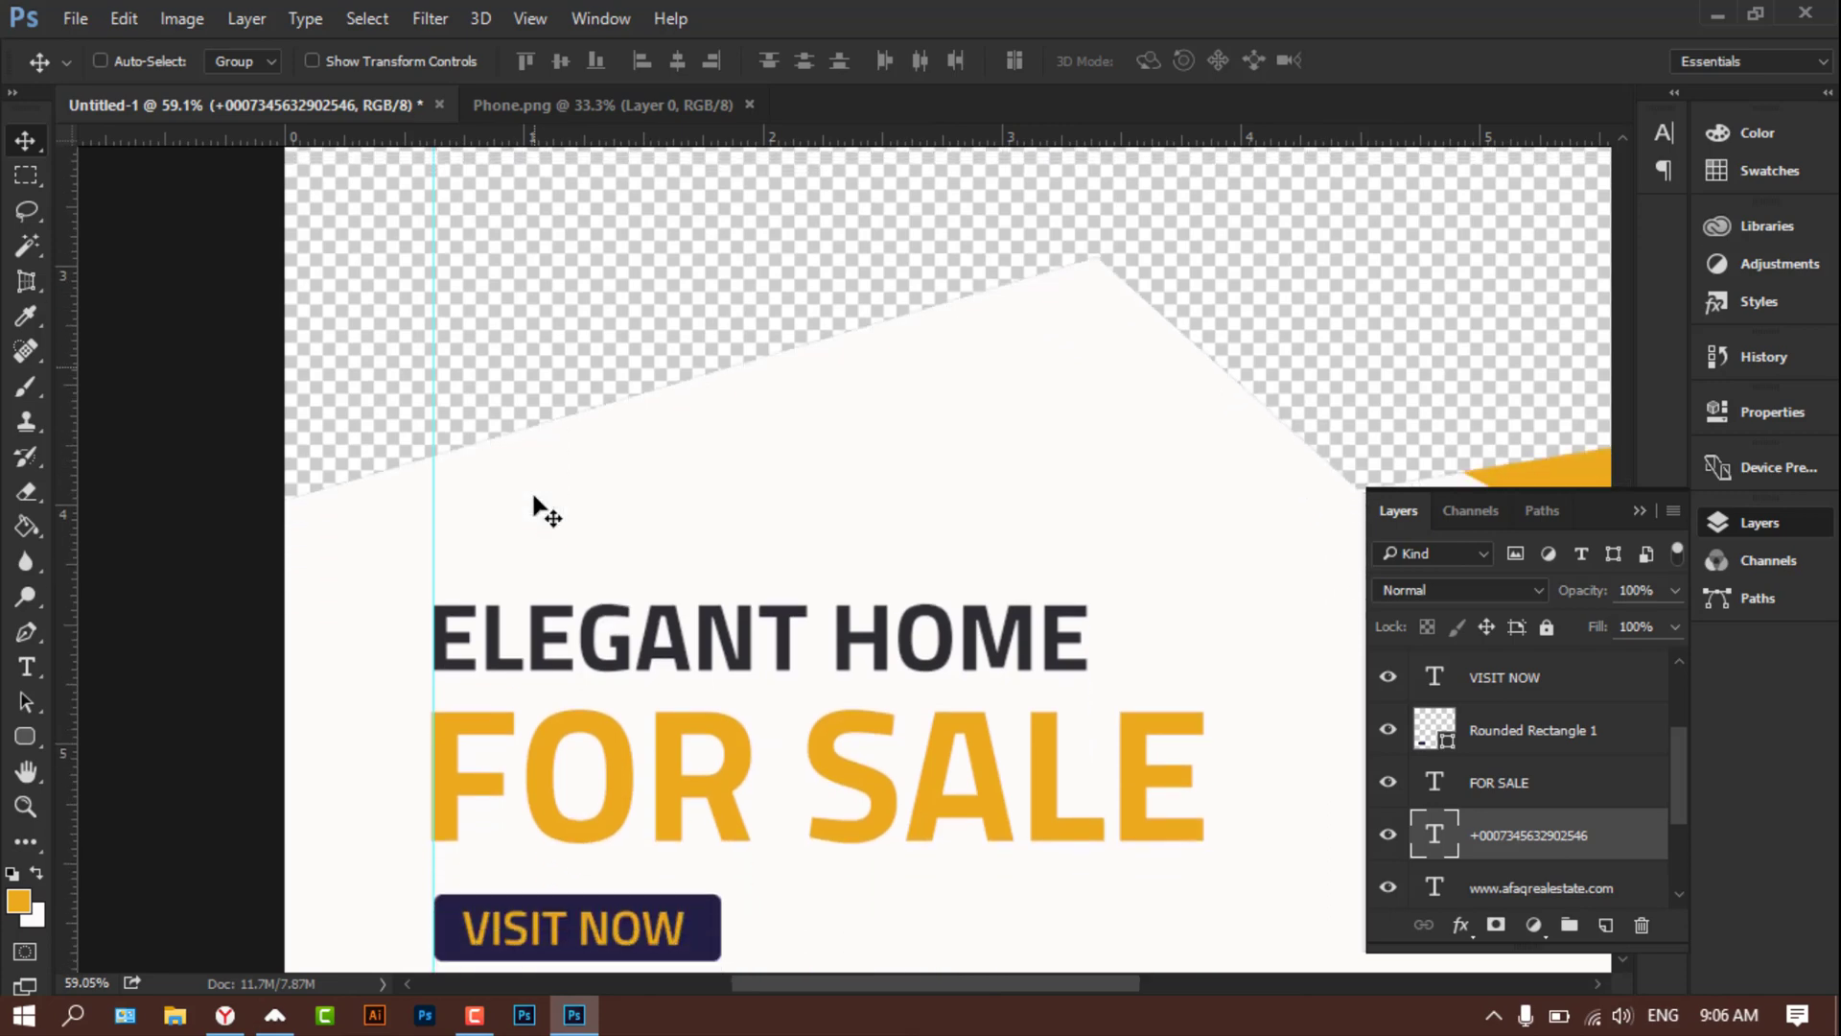
{"action": "scroll", "coordinate": [534, 505], "scroll_direction": "down", "scroll_amount": 2}
{"action": "scroll", "coordinate": [535, 505], "scroll_direction": "down", "scroll_amount": 3}
{"action": "scroll", "coordinate": [537, 501], "scroll_direction": "down", "scroll_amount": 5}
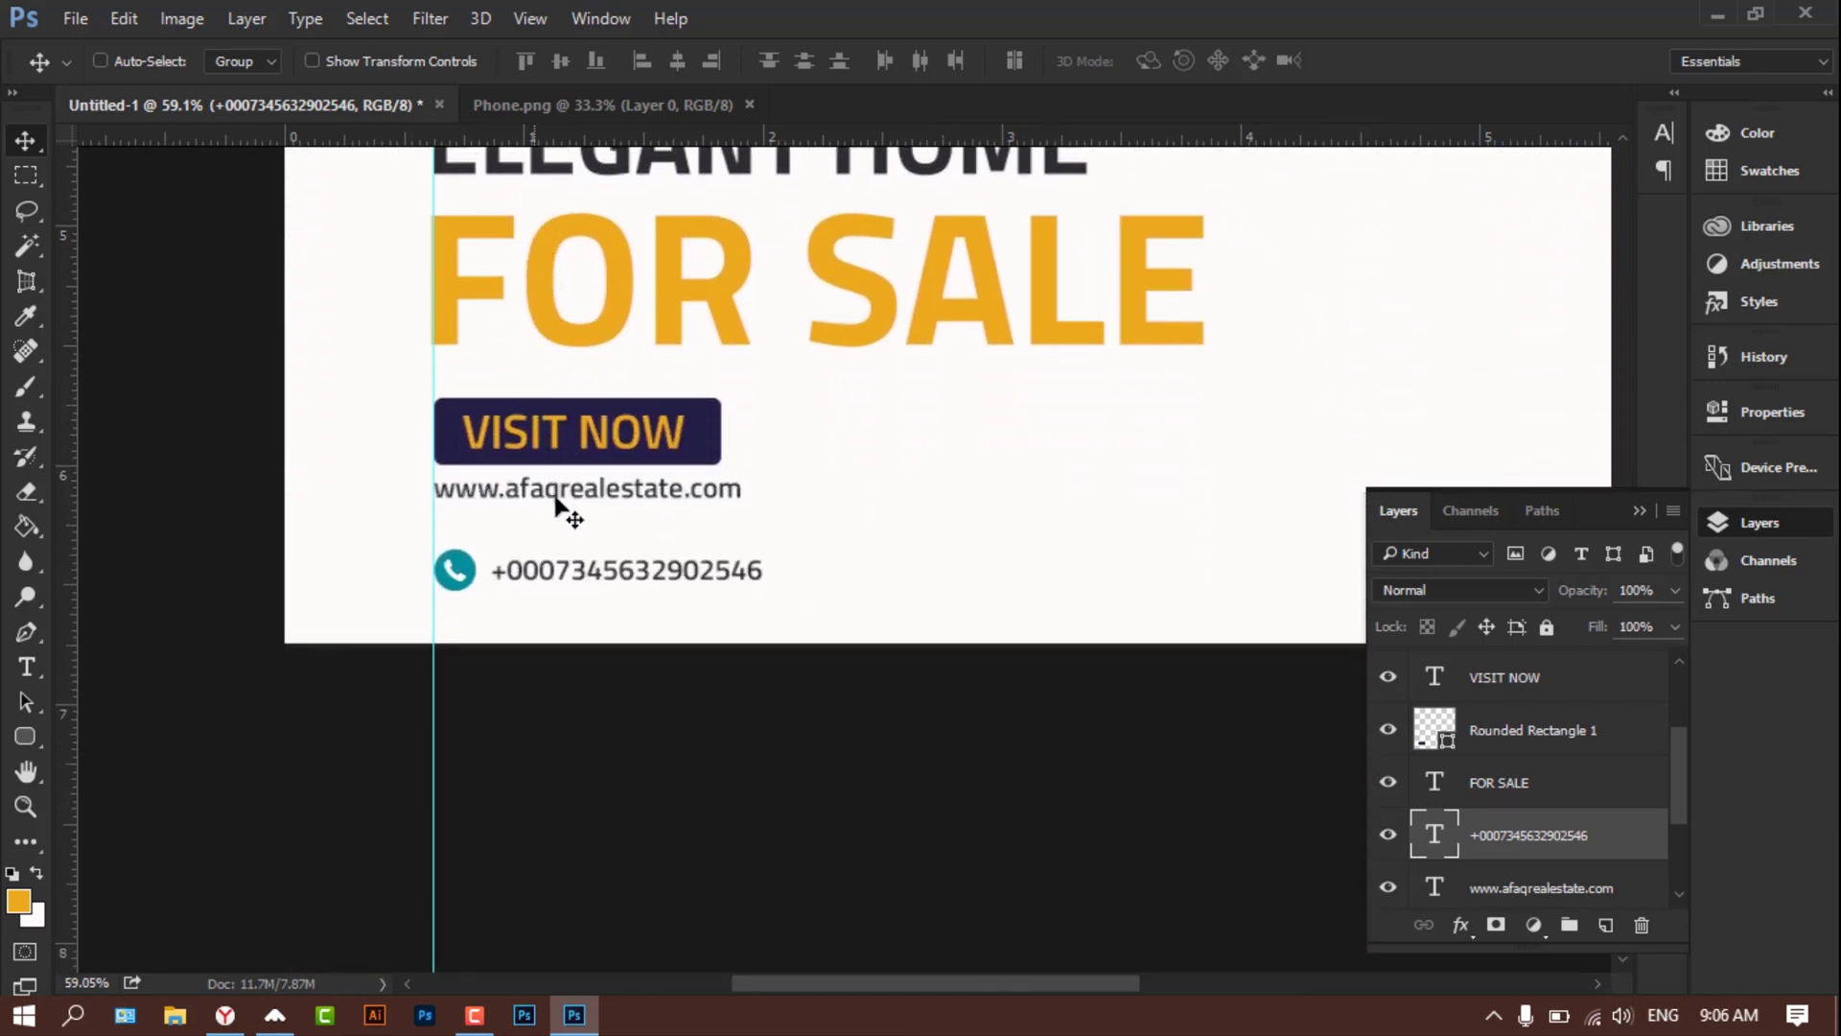
{"action": "key", "text": "Down"}
{"action": "key", "text": "Down"}
{"action": "key", "text": "Down"}
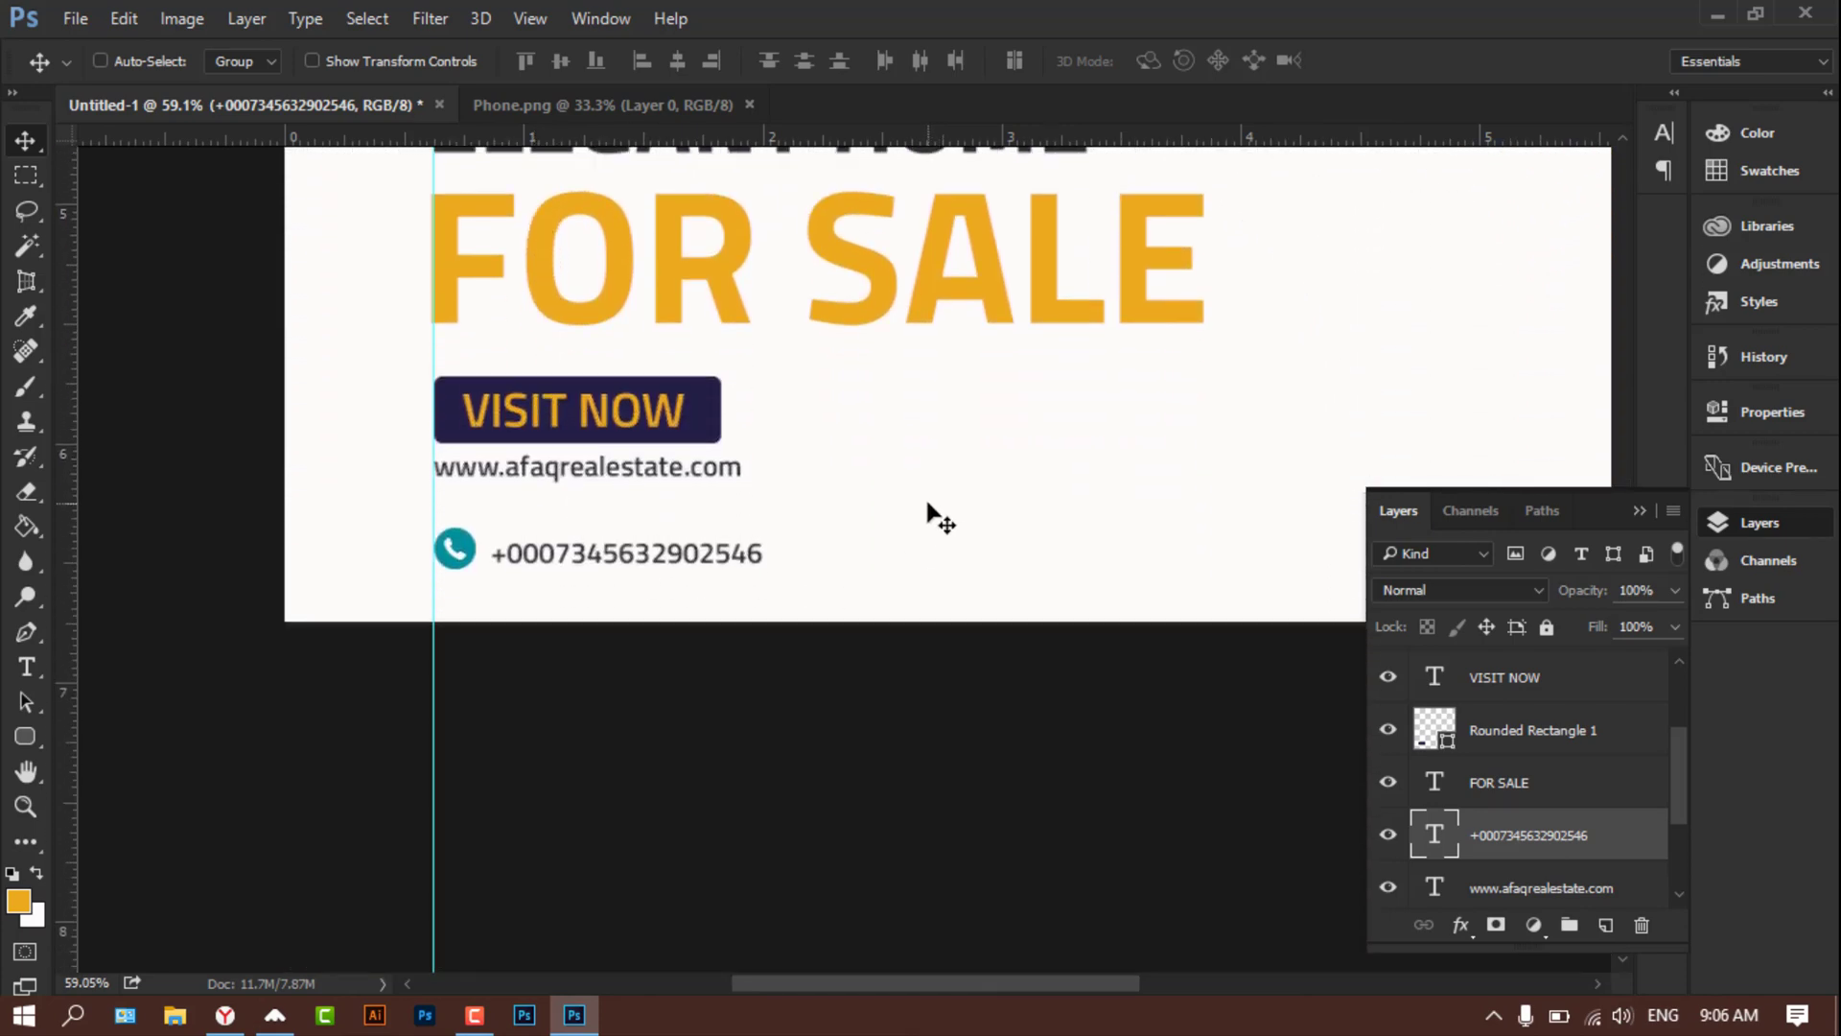
{"action": "key", "text": "Down"}
{"action": "key", "text": "Down"}
{"action": "key", "text": "Down"}
{"action": "key", "text": "Down"}
{"action": "key", "text": "Down"}
{"action": "key", "text": "Down"}
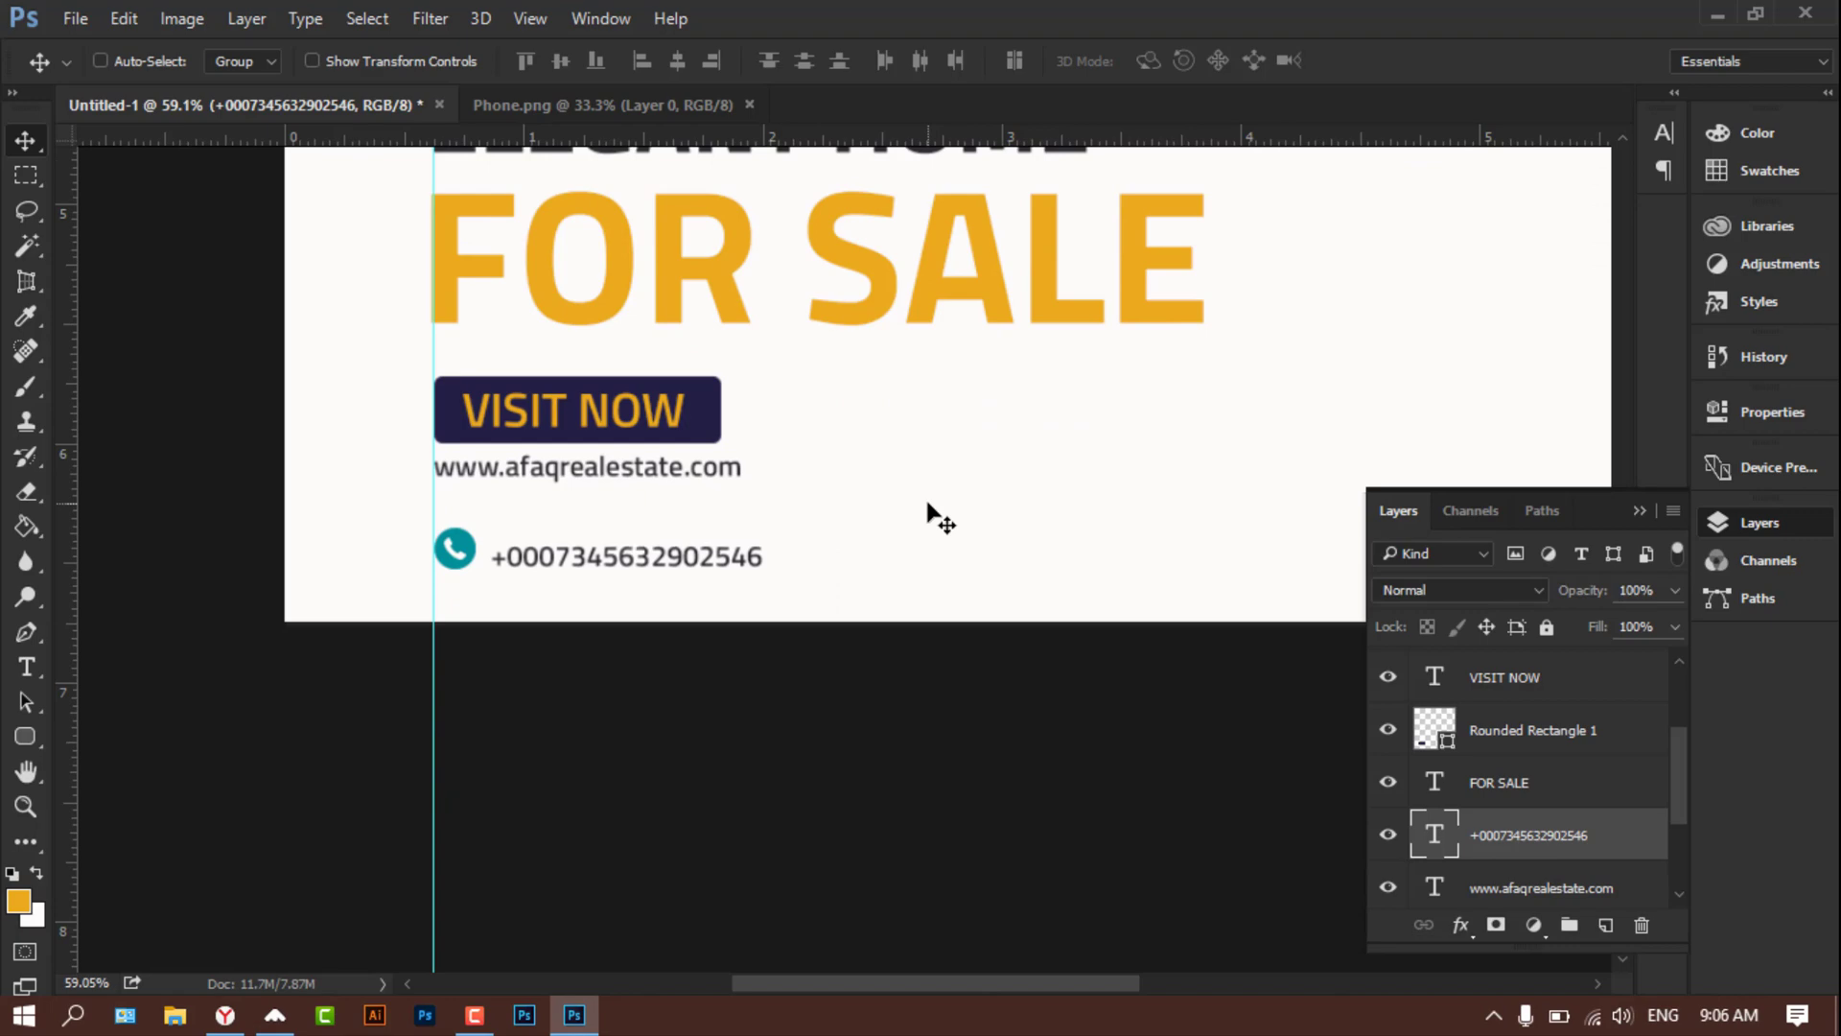
{"action": "key", "text": "Down"}
{"action": "key", "text": "Down"}
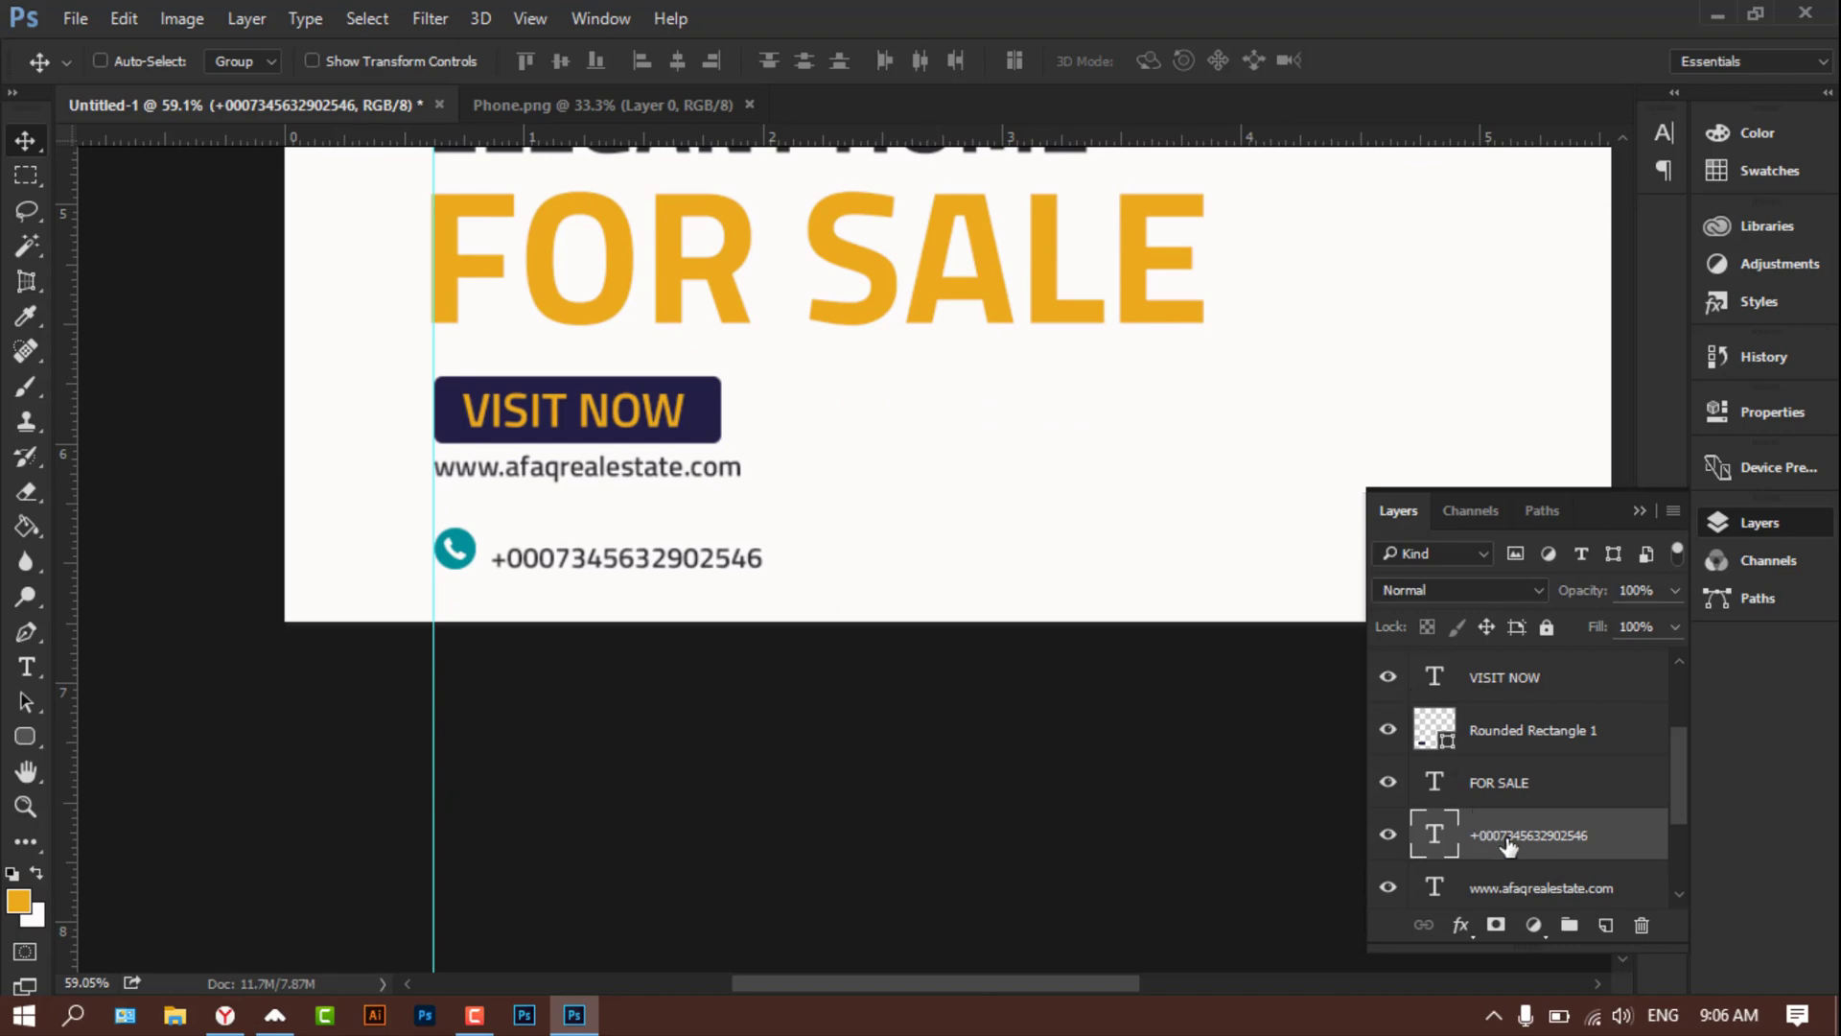
Step: Duplicate the phone number layer and nudge the copy upward
{"action": "right_click", "coordinate": [1491, 832]}
{"action": "left_click", "coordinate": [1357, 122]}
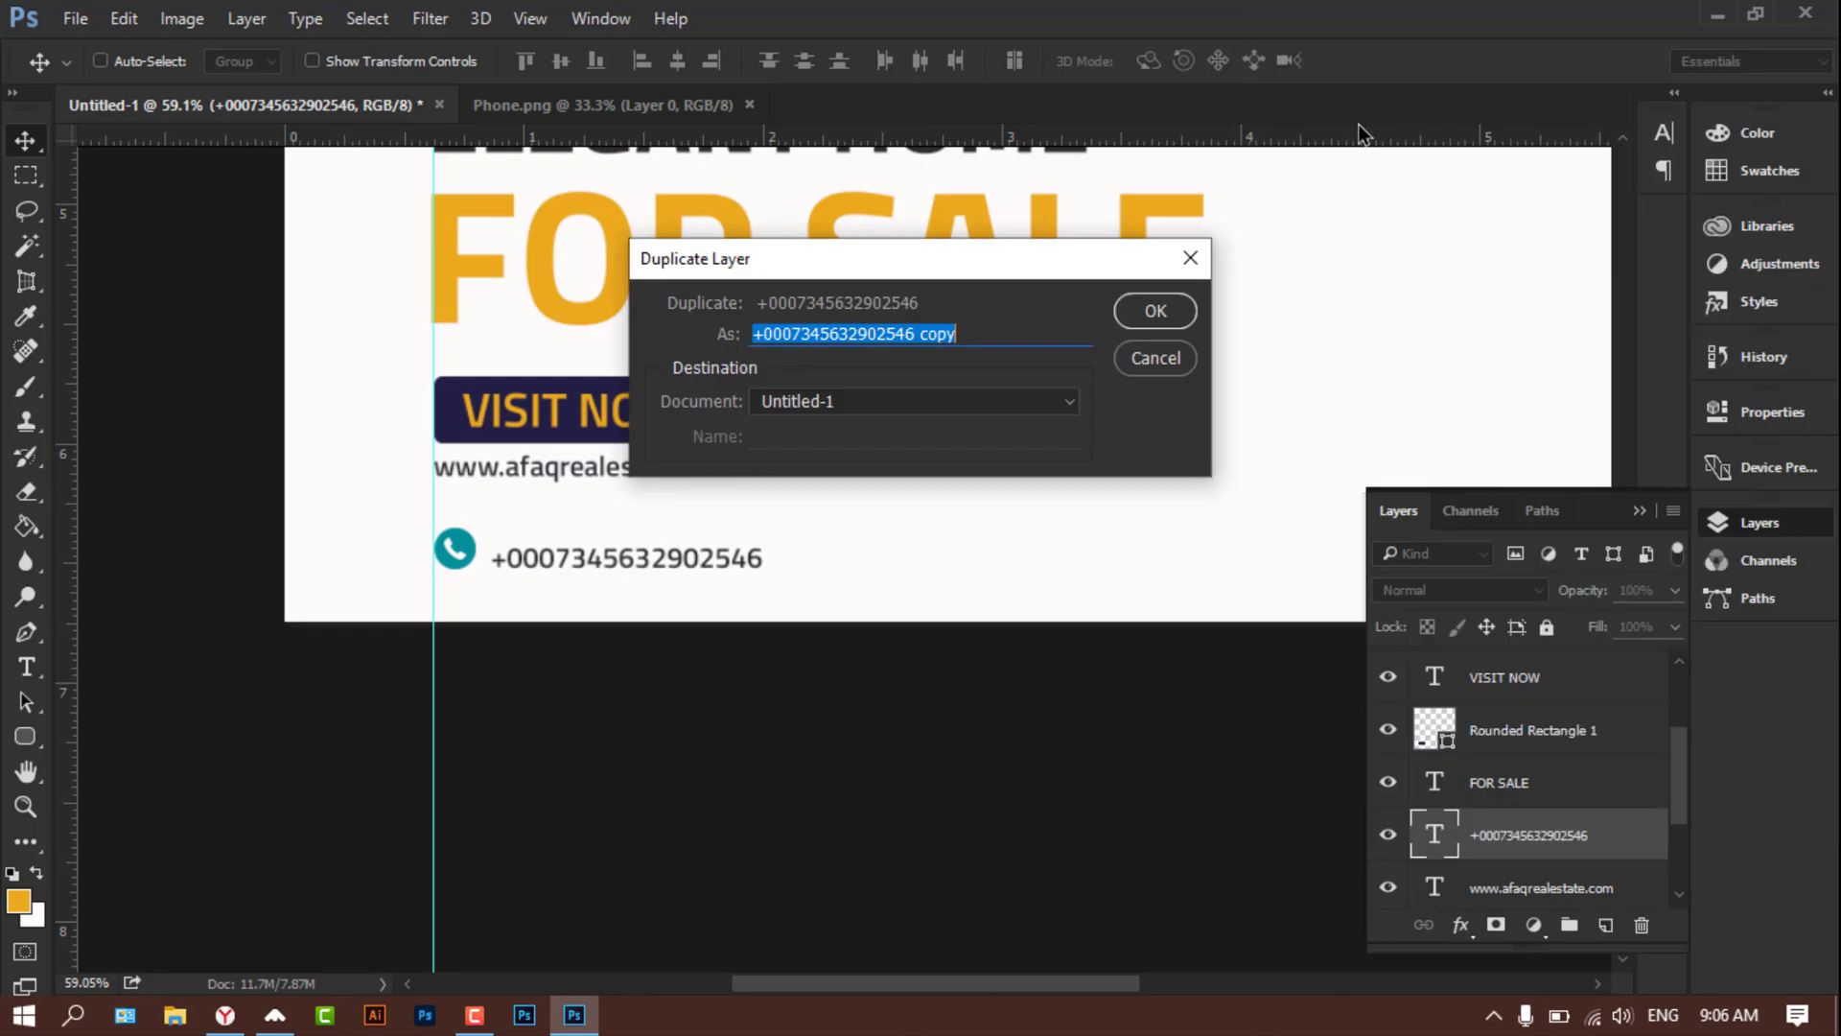
{"action": "key", "text": "Return"}
{"action": "key", "text": "Up"}
{"action": "key", "text": "Up"}
{"action": "key", "text": "Up"}
{"action": "key", "text": "Up"}
{"action": "key", "text": "Up"}
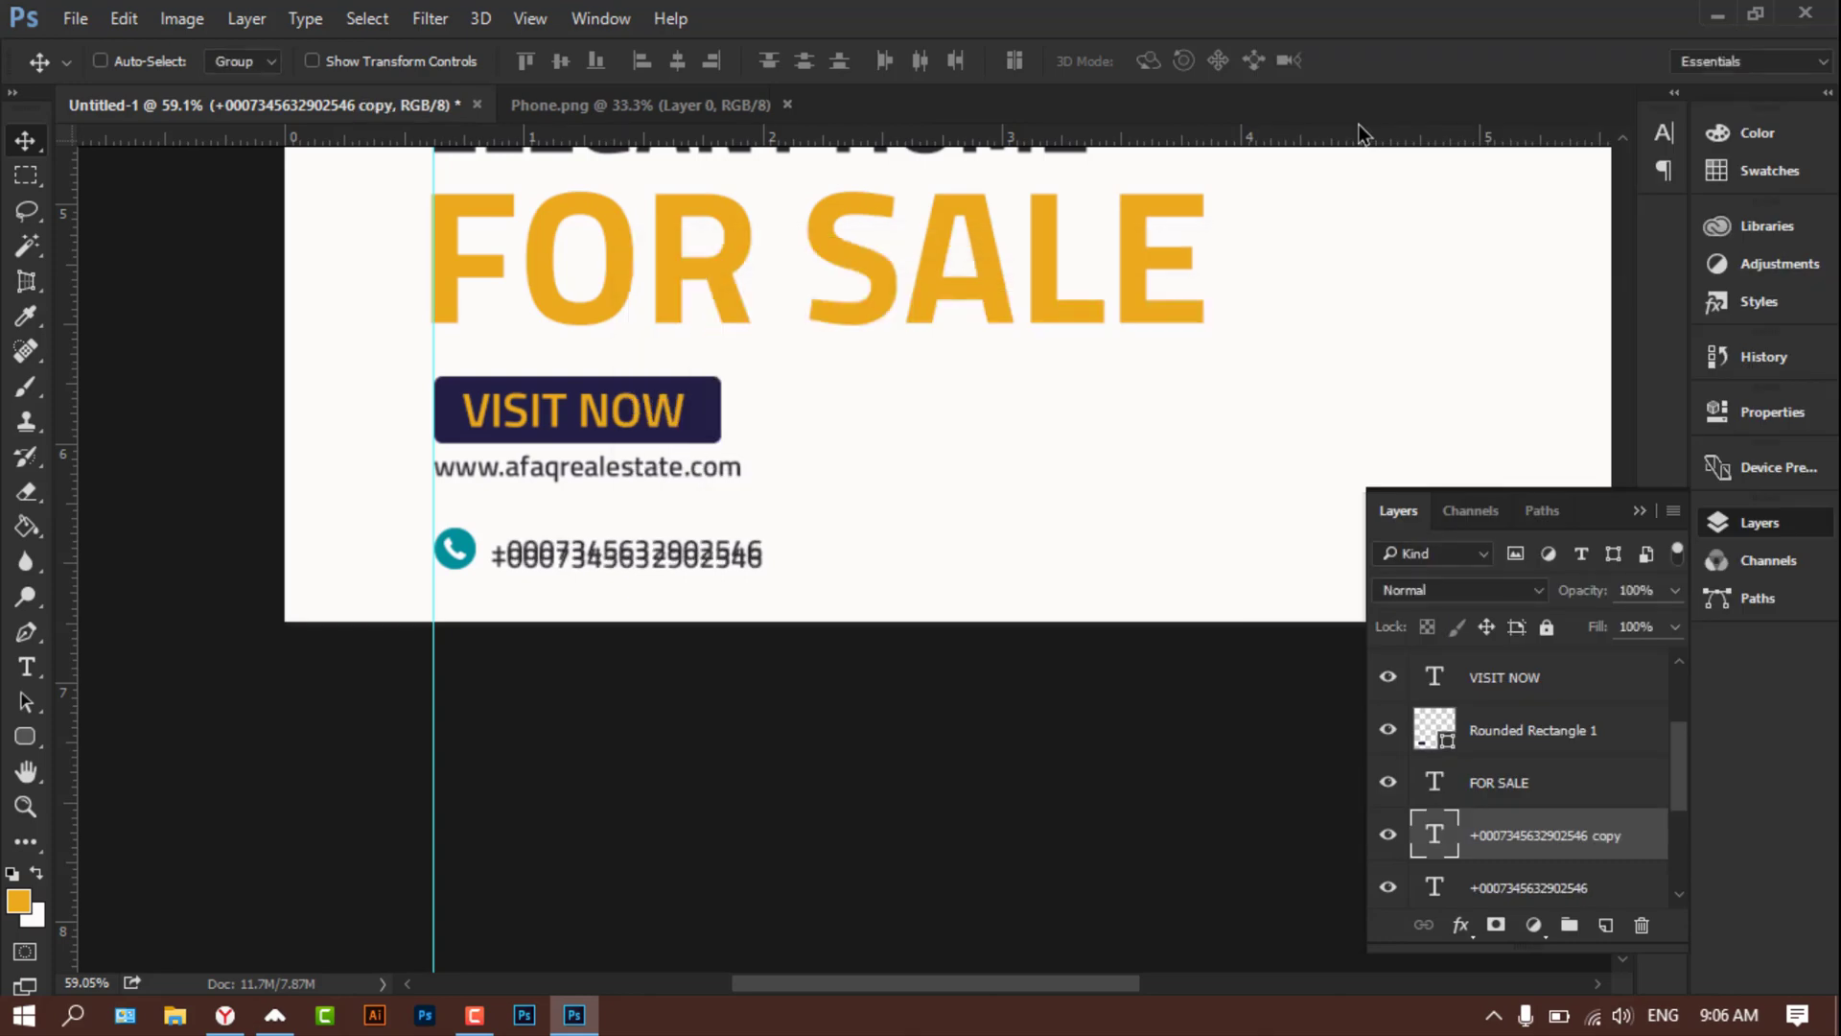
{"action": "key", "text": "Up"}
{"action": "key", "text": "Up"}
{"action": "key", "text": "Up"}
{"action": "key", "text": "Up"}
{"action": "key", "text": "Up"}
{"action": "key", "text": "Up"}
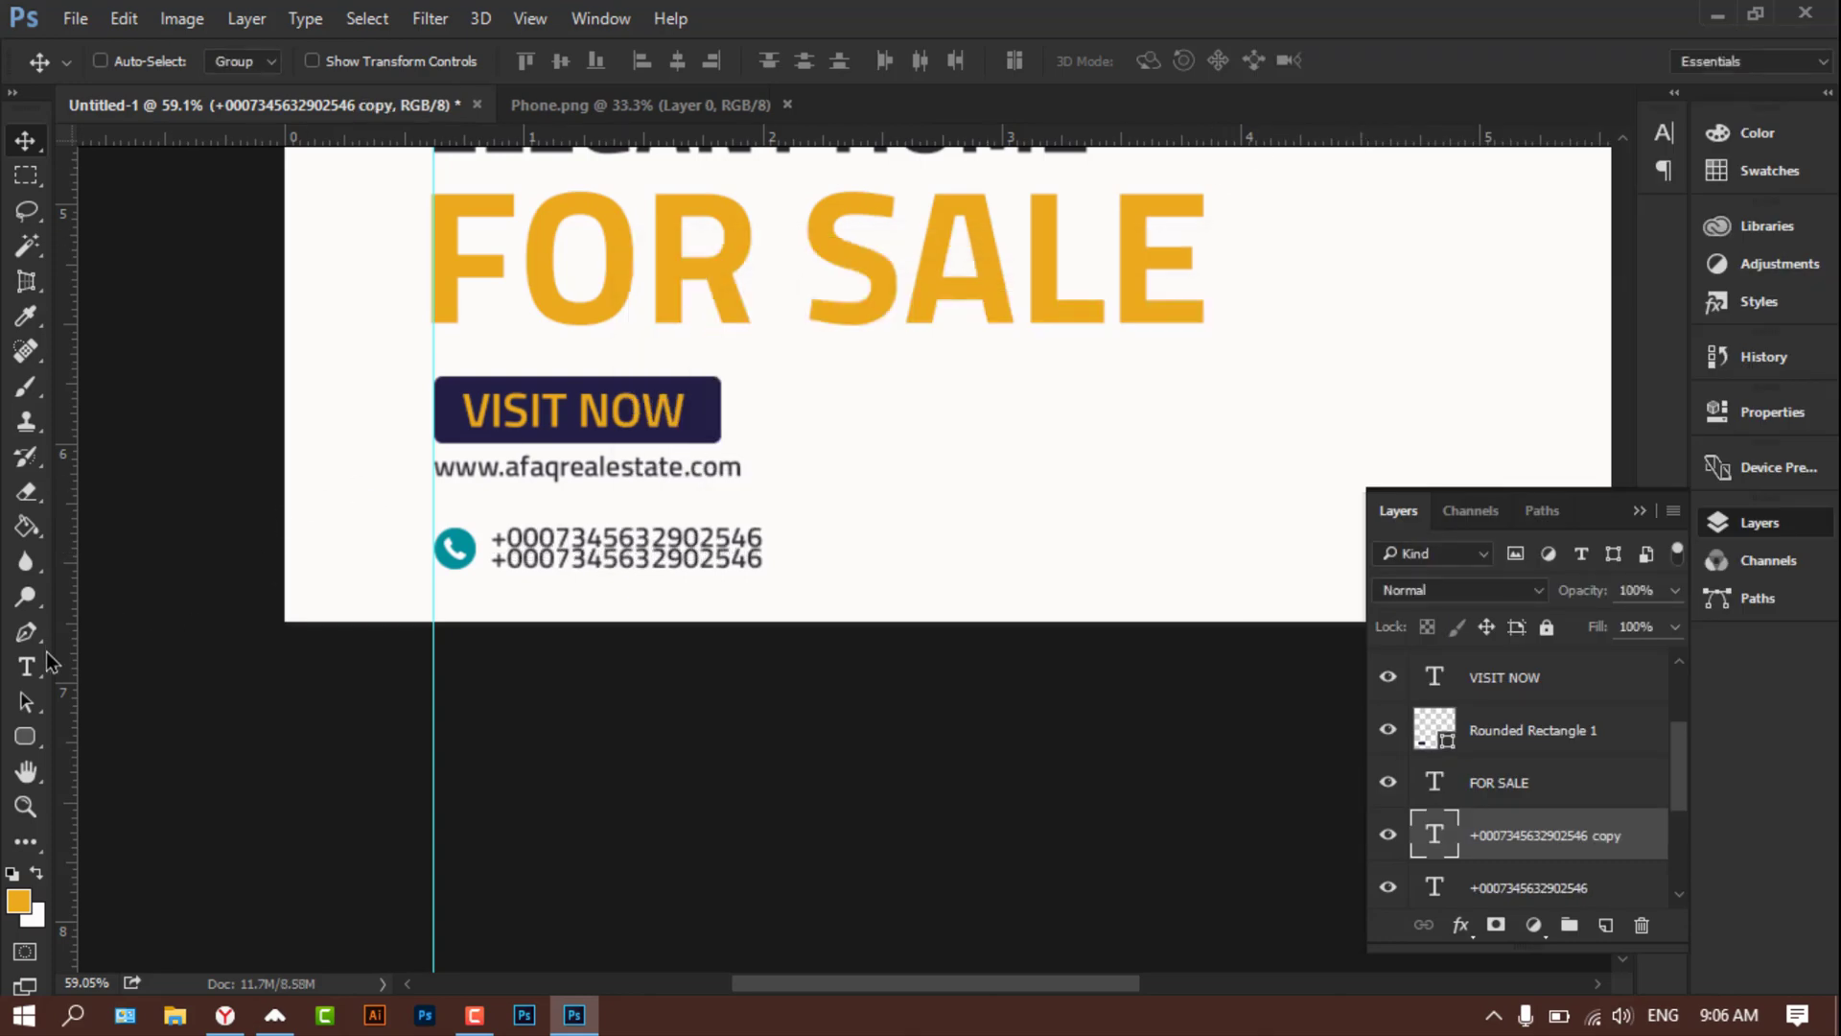
Step: Retype the upper copy as 'GET IN TOUCH' and commit it
{"action": "left_click", "coordinate": [29, 667]}
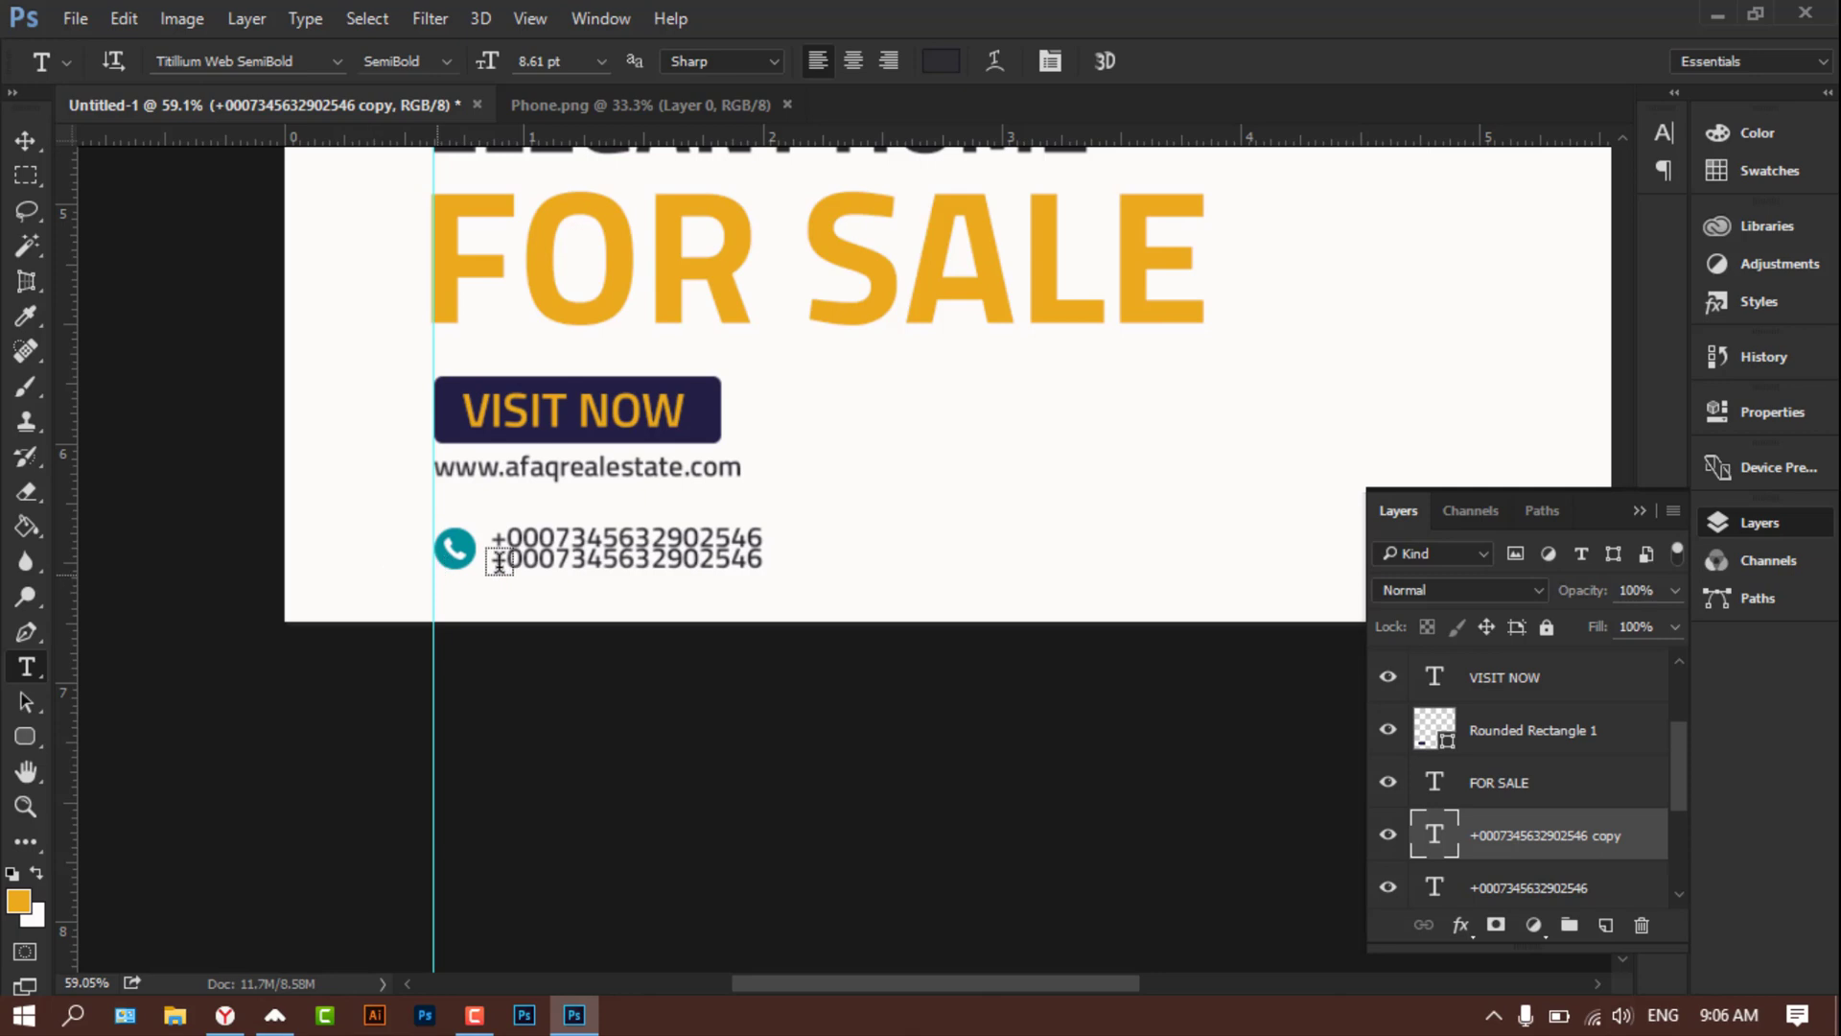
{"action": "double_click", "coordinate": [570, 525]}
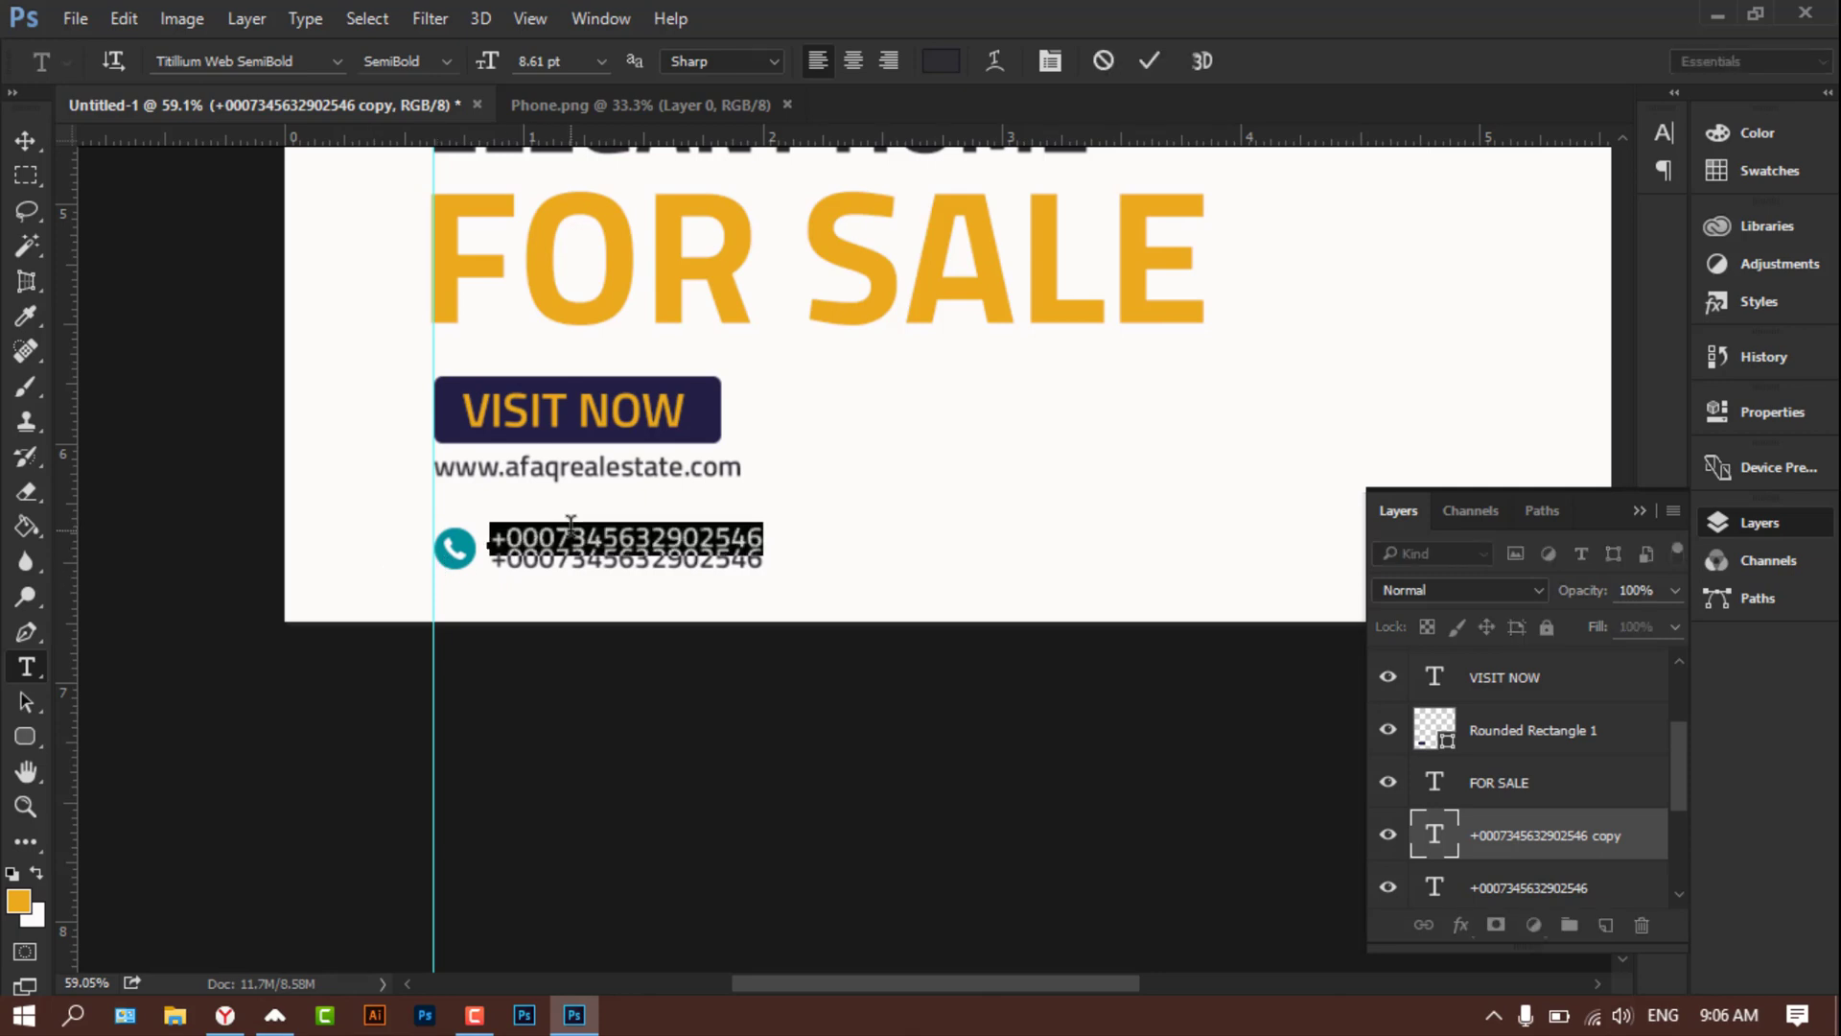
{"action": "type", "text": "GET IN TO"}
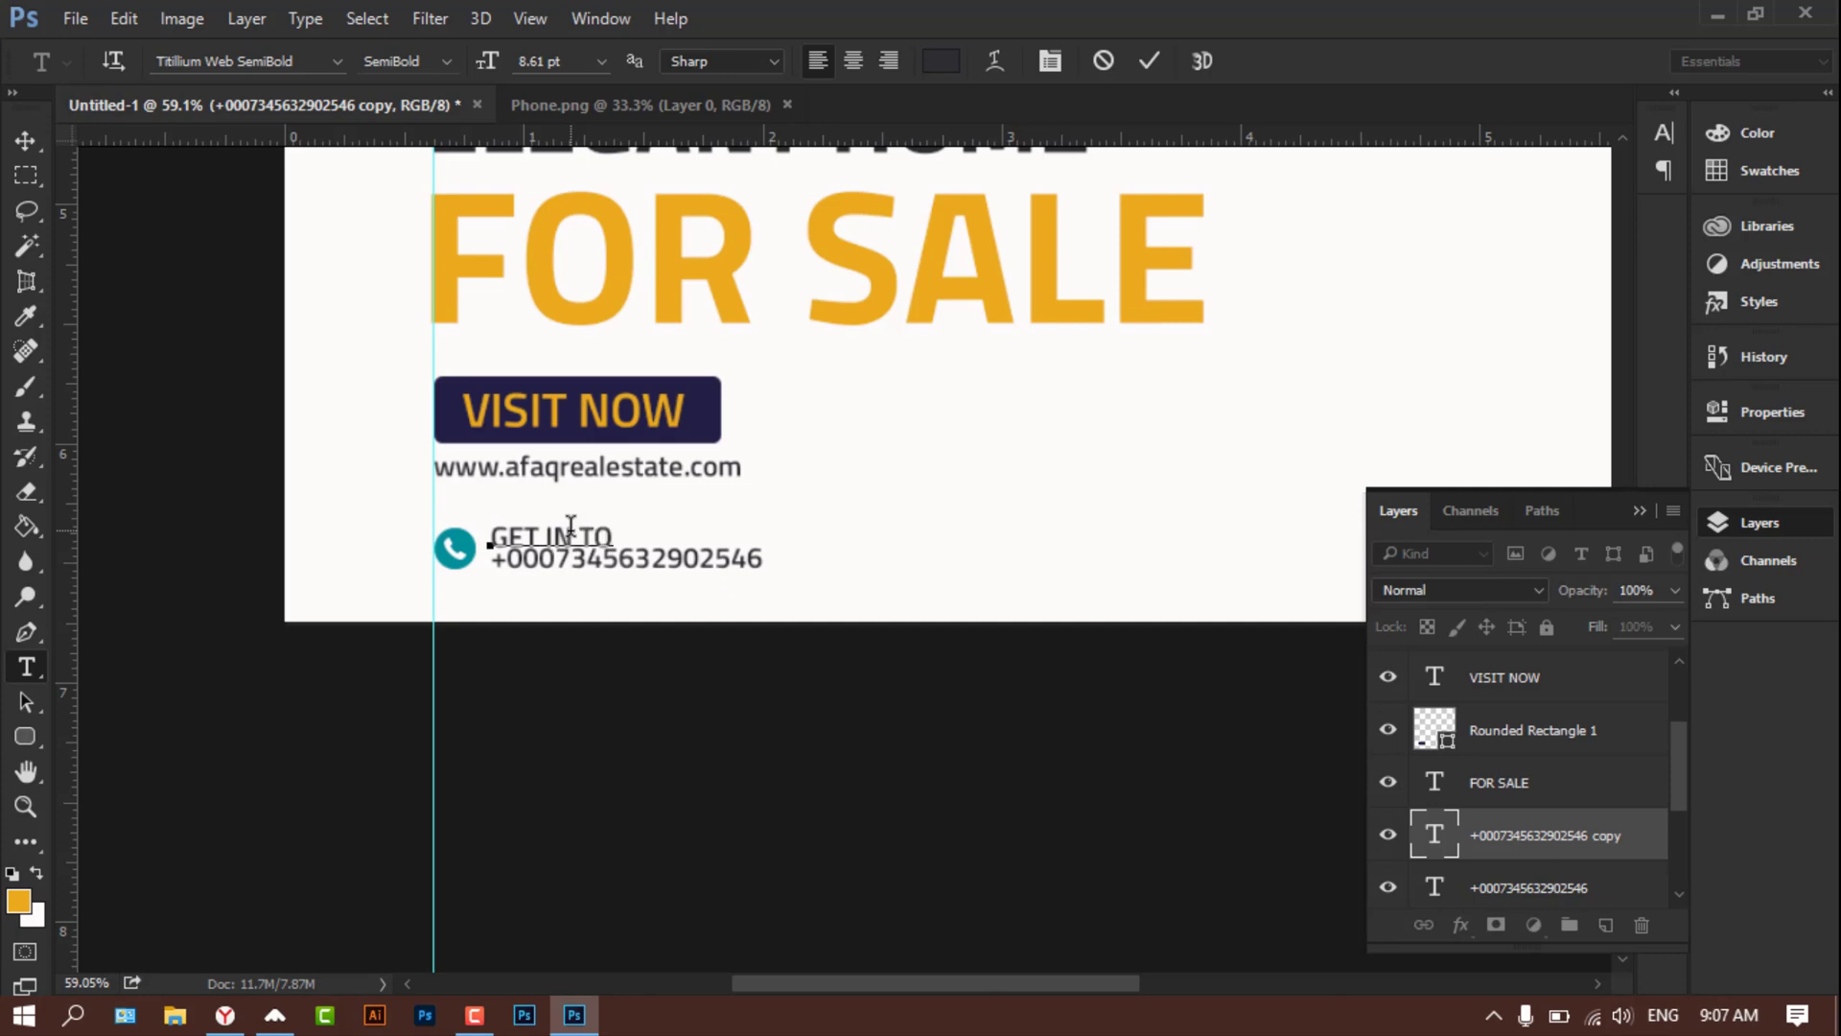
{"action": "type", "text": "UCH"}
{"action": "left_click", "coordinate": [33, 144]}
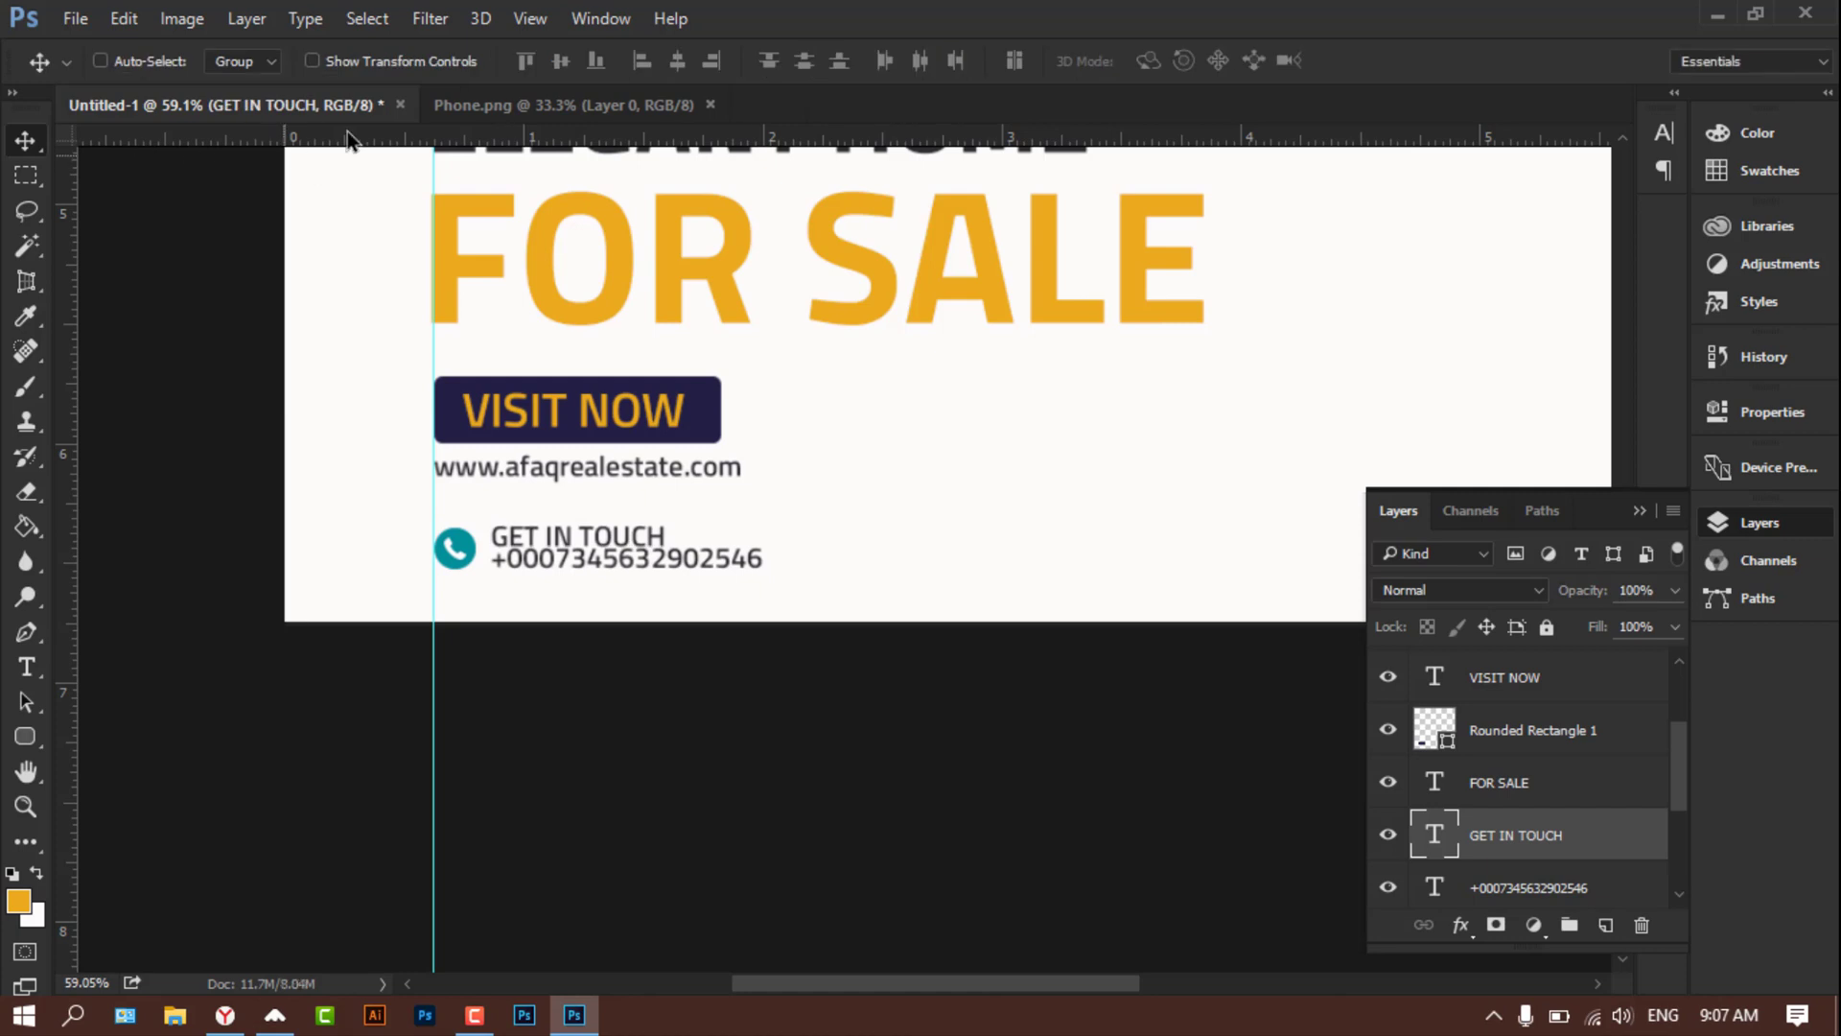
Step: Scale GET IN TOUCH to about 85% and nudge it above the phone number
{"action": "left_click", "coordinate": [378, 60]}
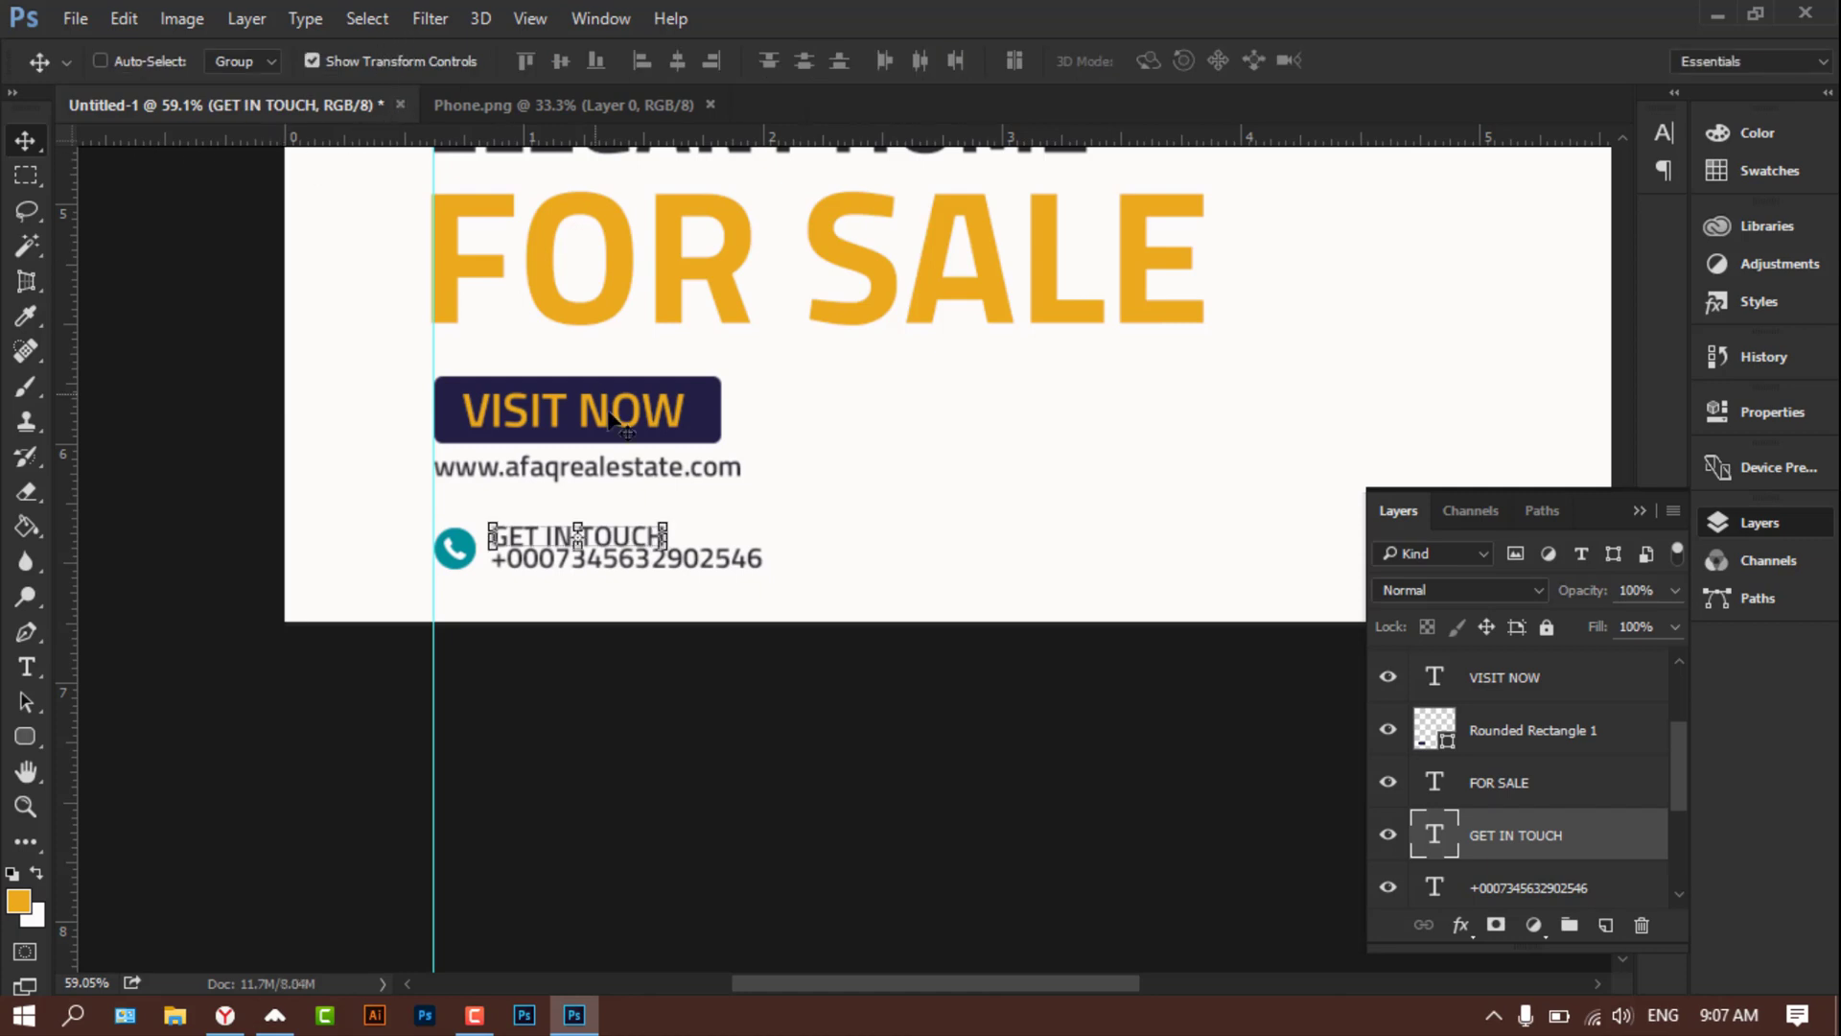
{"action": "left_click", "coordinate": [665, 522]}
{"action": "left_click_drag", "start_coordinate": [665, 518], "coordinate": [671, 527]}
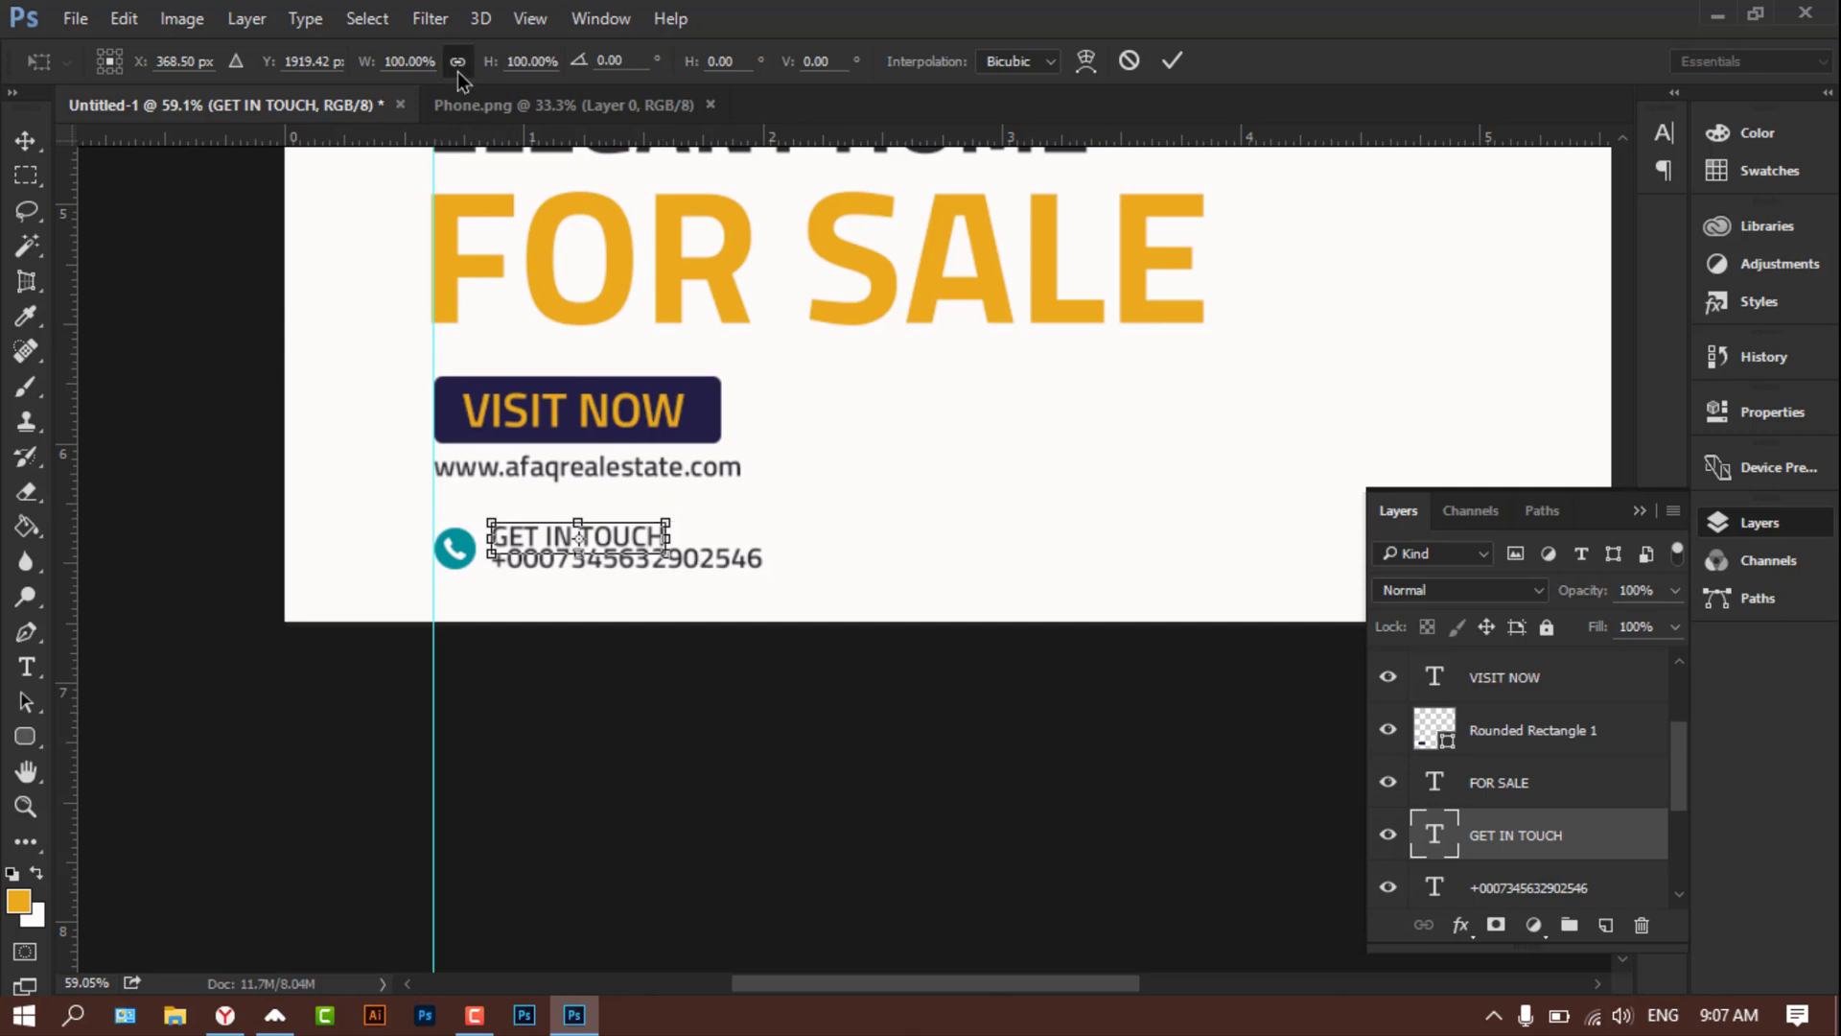
{"action": "left_click_drag", "start_coordinate": [668, 518], "coordinate": [628, 556]}
{"action": "key", "text": "Return"}
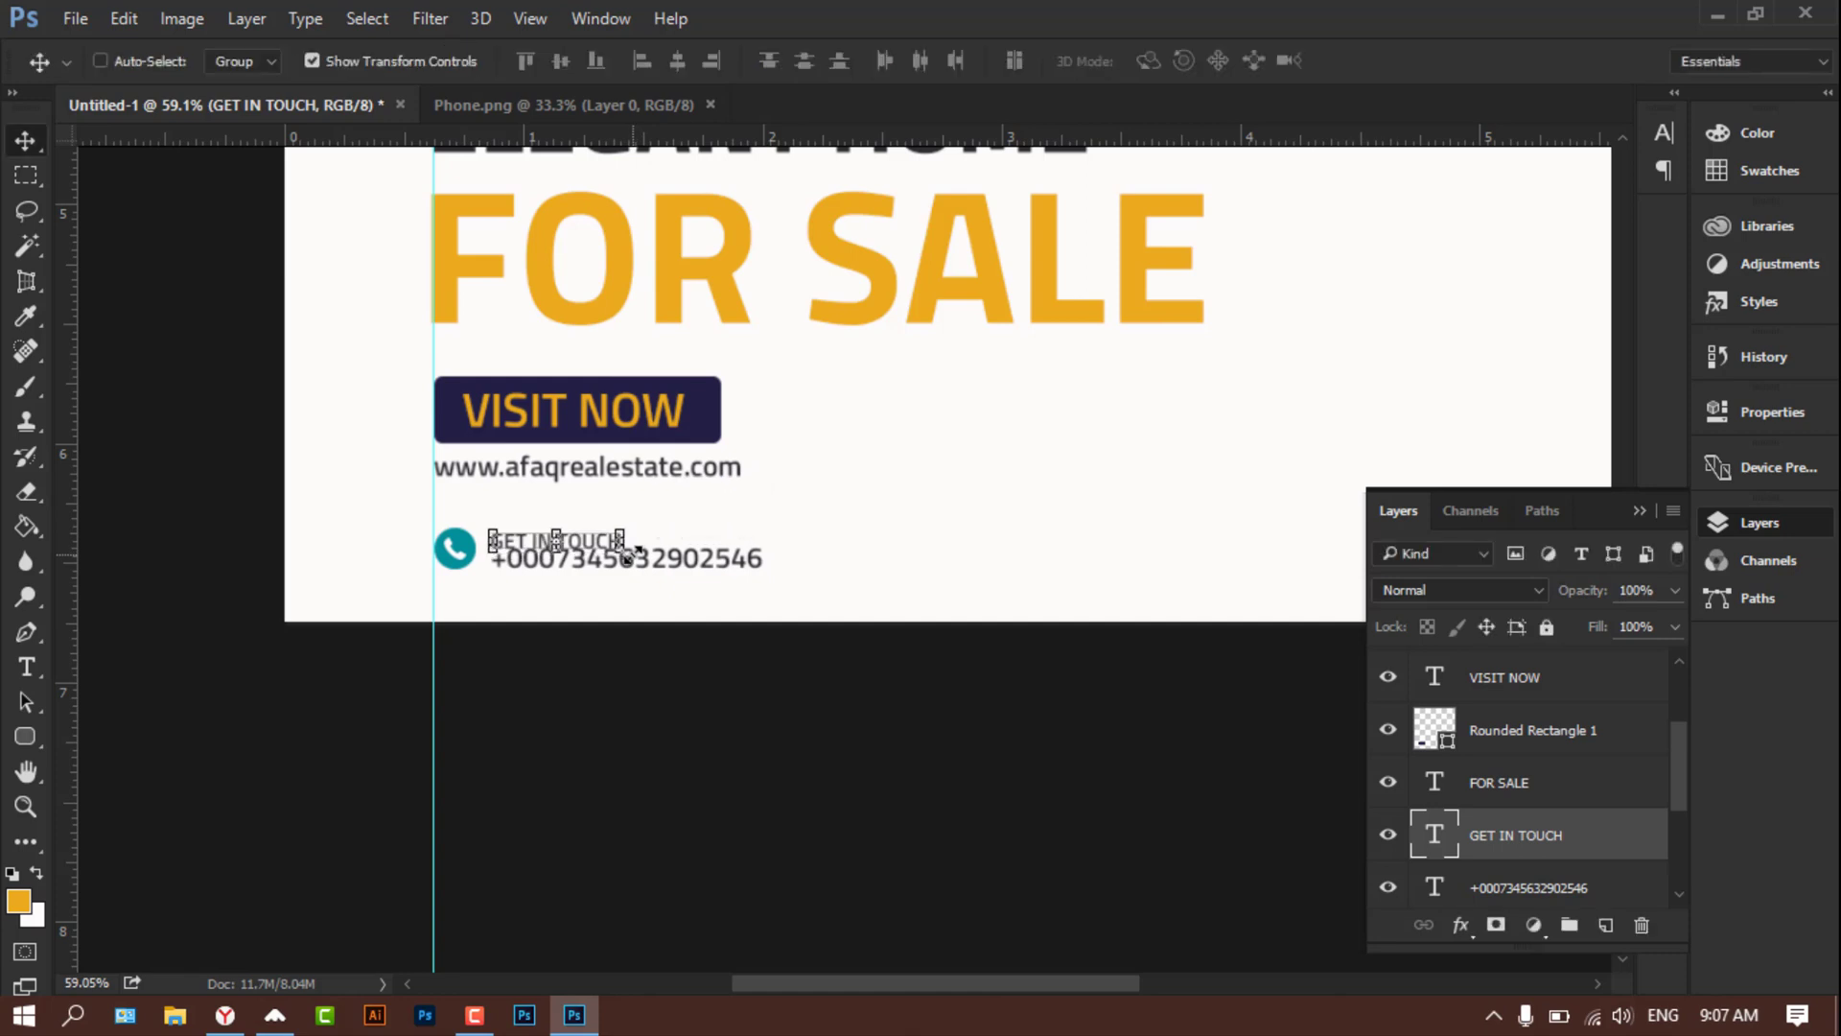
{"action": "left_click", "coordinate": [313, 61]}
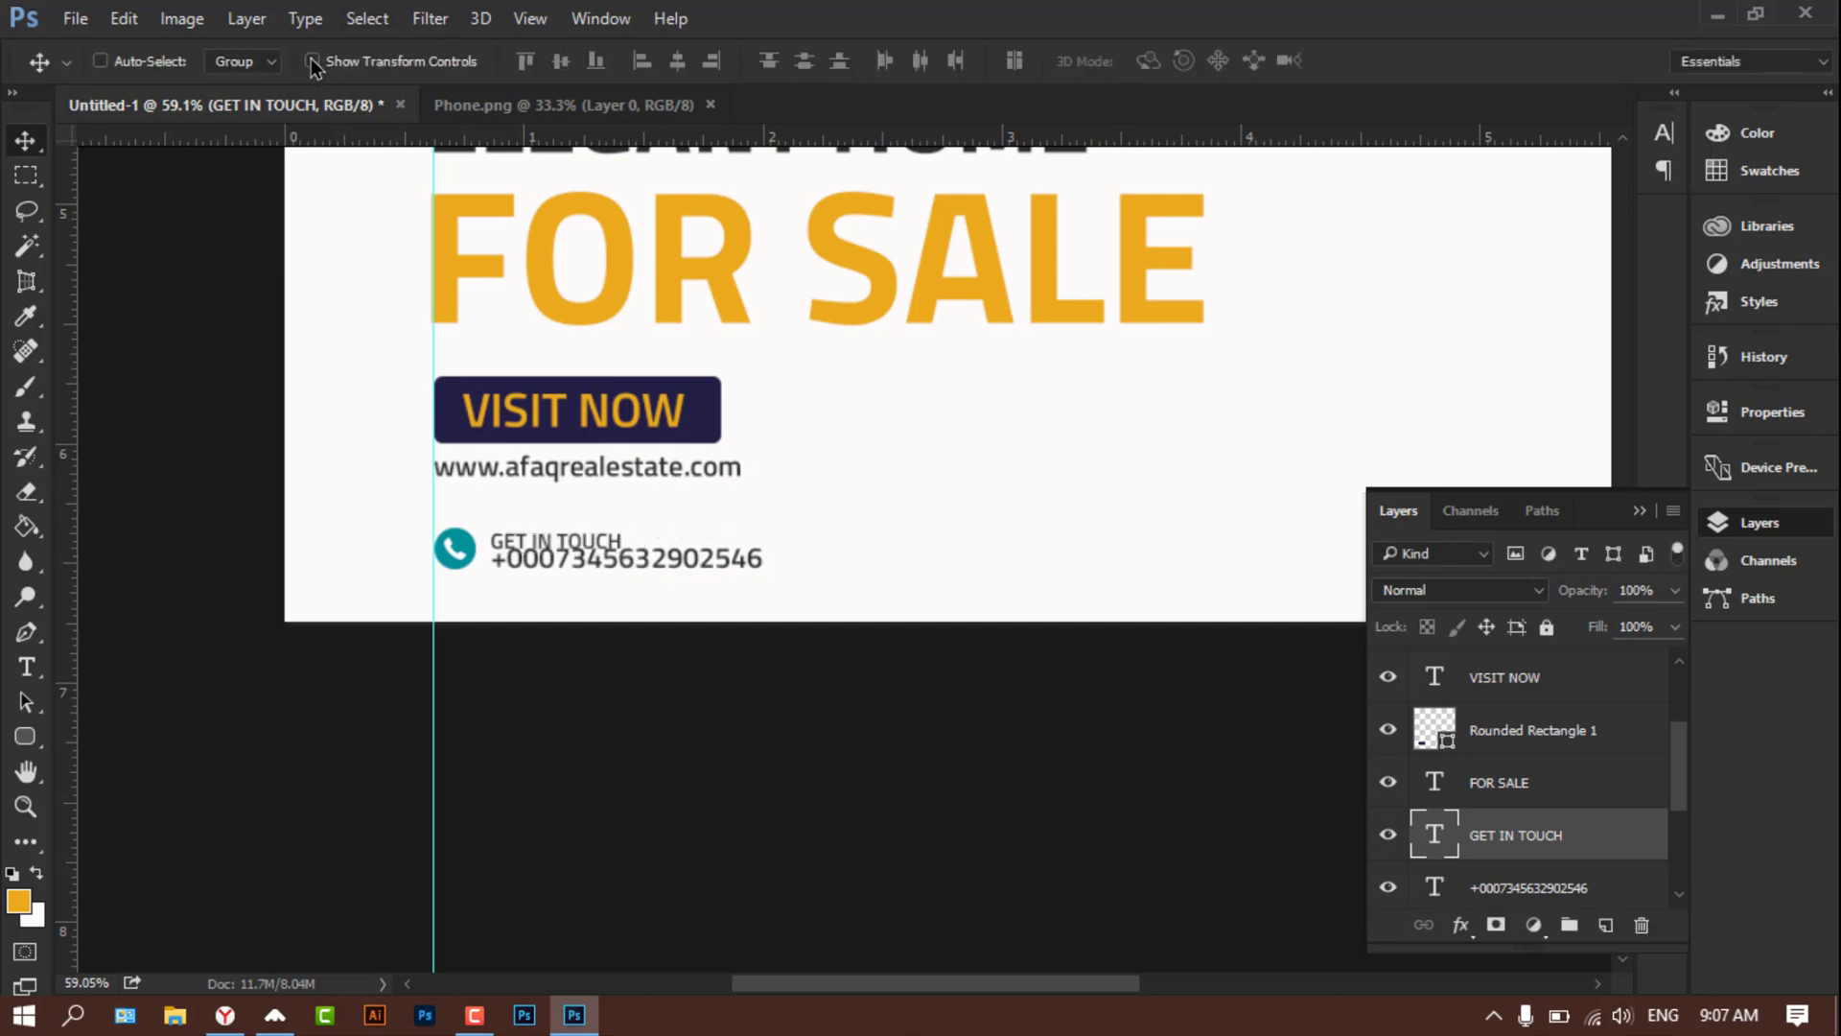
{"action": "key", "text": "Up"}
{"action": "key", "text": "Up"}
{"action": "key", "text": "Up"}
{"action": "key", "text": "Up"}
{"action": "key", "text": "Up"}
{"action": "key", "text": "Up"}
{"action": "key", "text": "Right"}
{"action": "key", "text": "Right"}
{"action": "key", "text": "Right"}
{"action": "key", "text": "Right"}
{"action": "key", "text": "Right"}
{"action": "key", "text": "Right"}
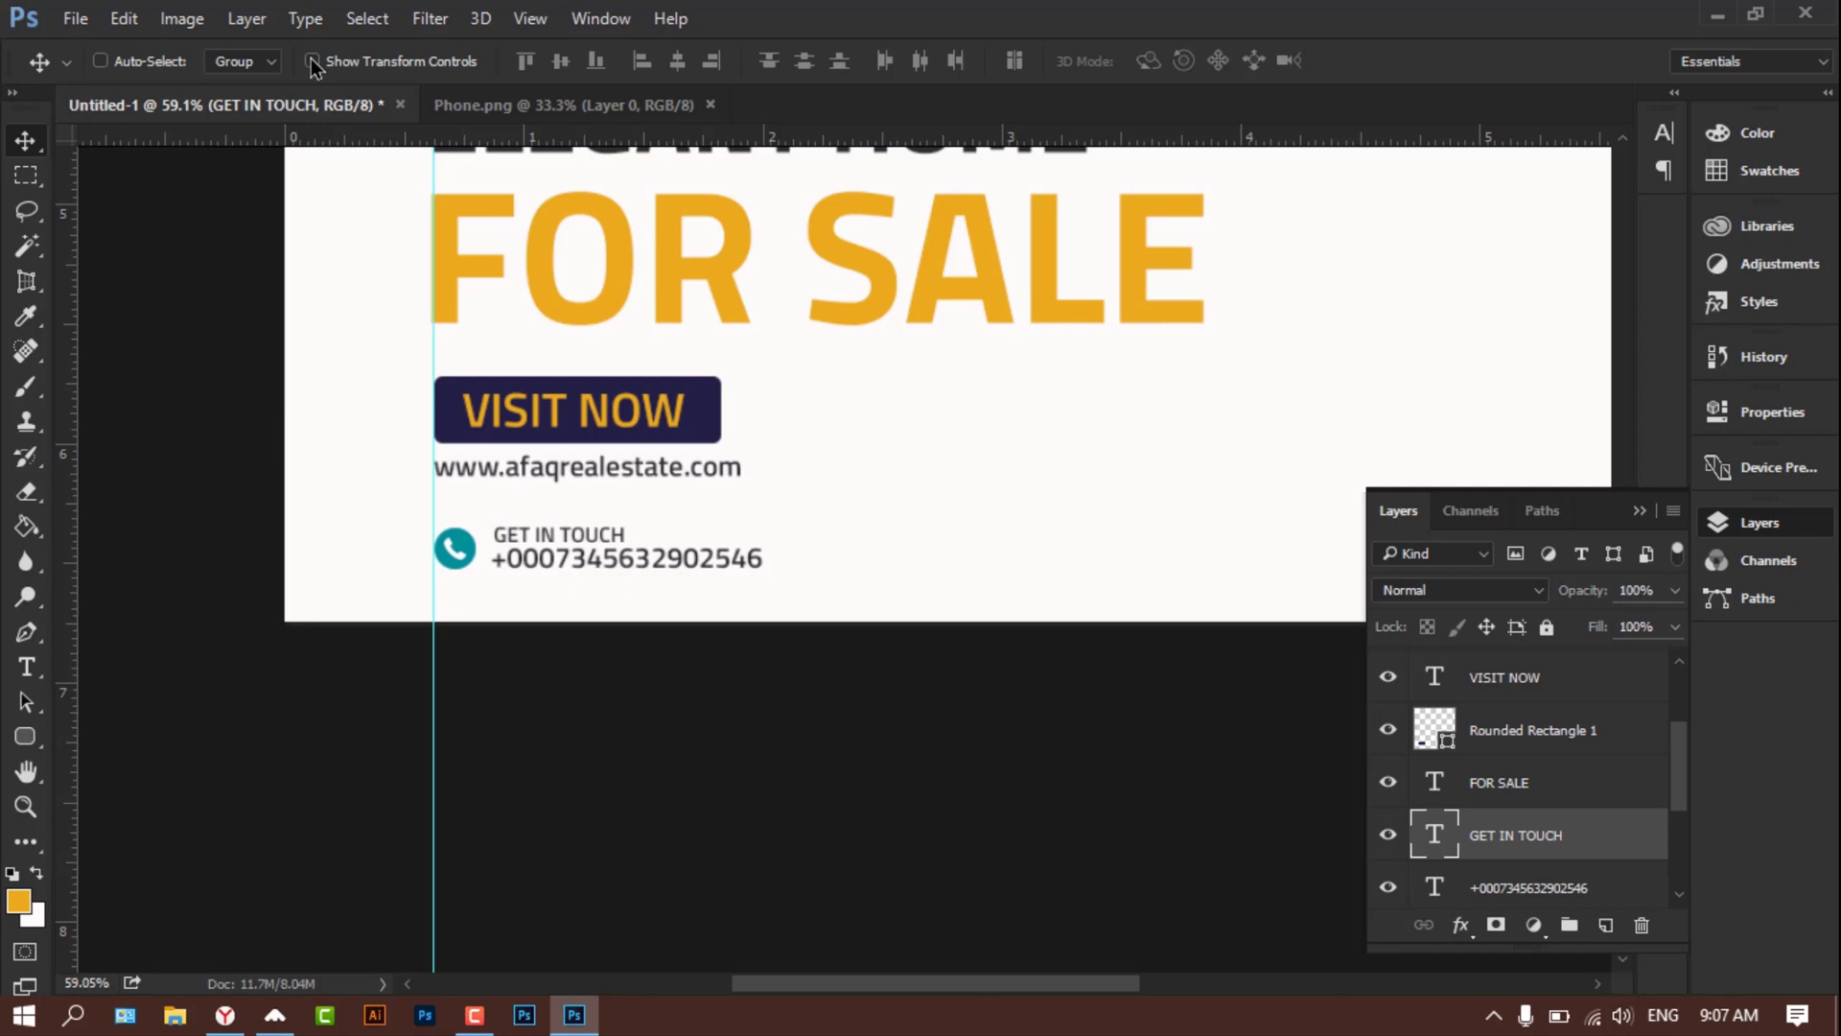
{"action": "key", "text": "Up"}
{"action": "key", "text": "Up"}
{"action": "key", "text": "Up"}
{"action": "key", "text": "Up"}
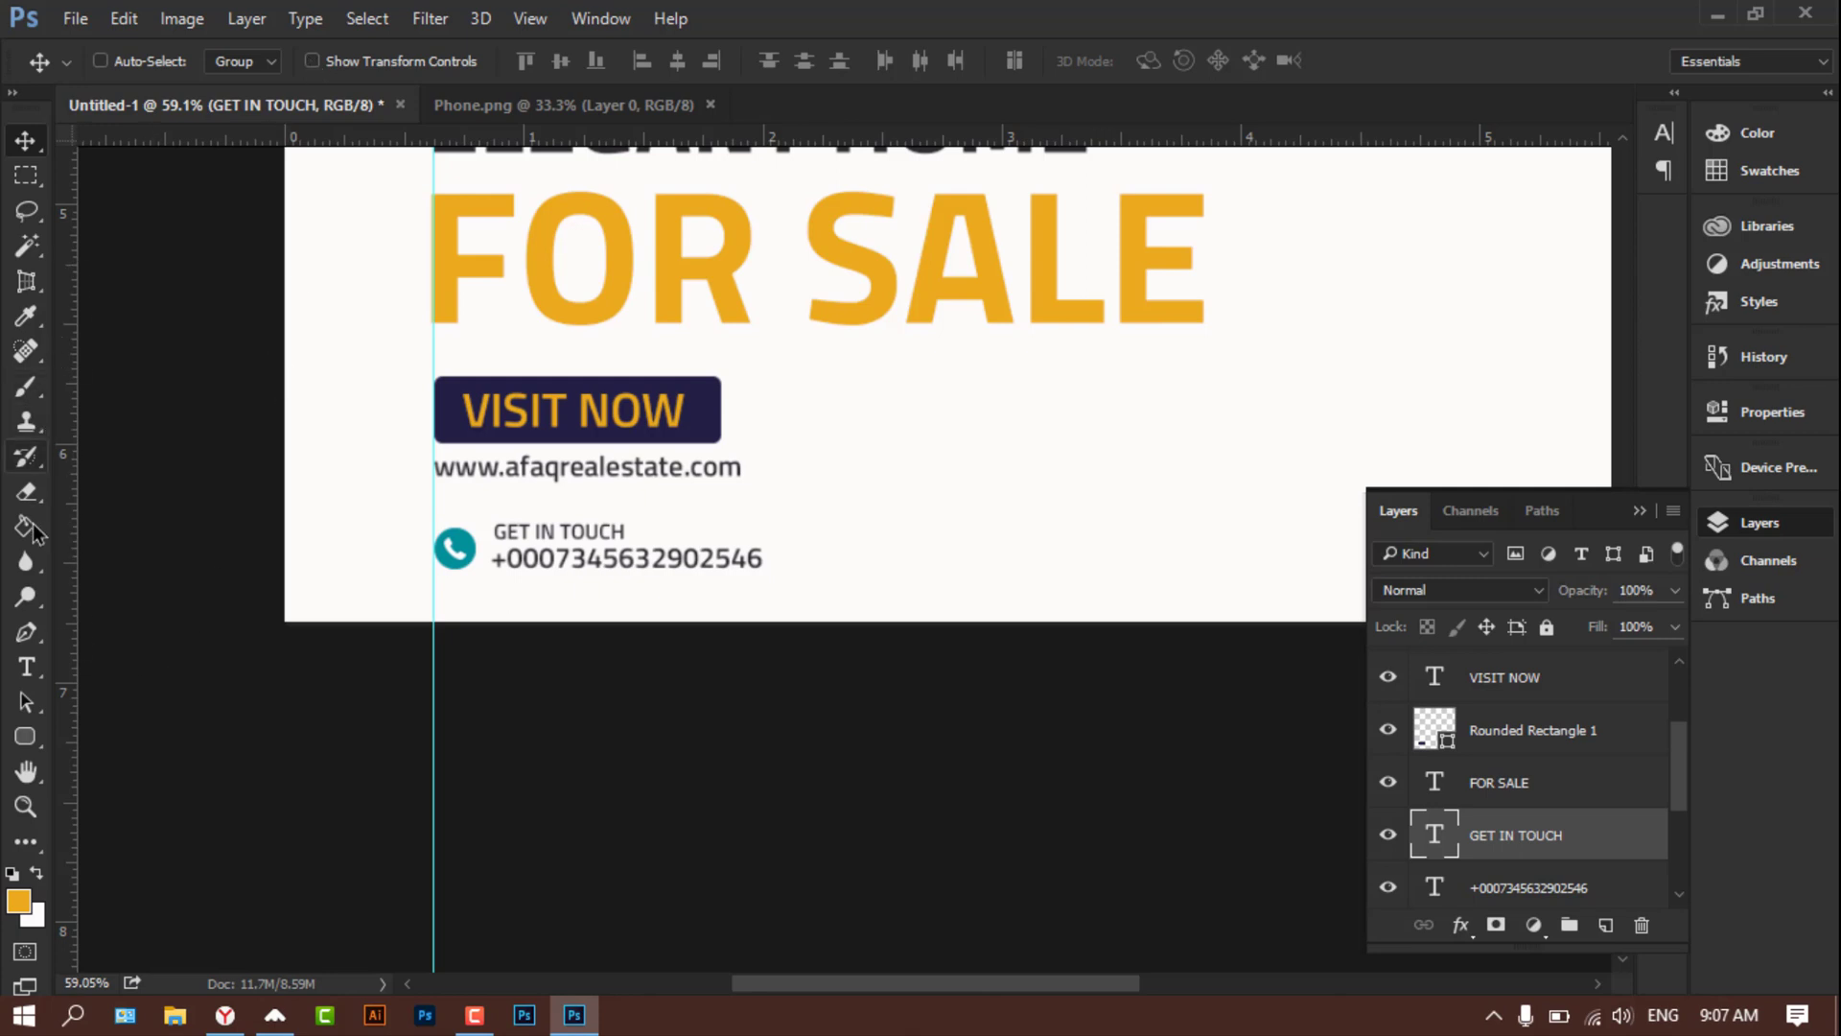
Step: Draw a short horizontal line after GET IN TOUCH, coloured the VISIT NOW button's dark navy
{"action": "left_click_drag", "start_coordinate": [21, 741], "coordinate": [140, 843]}
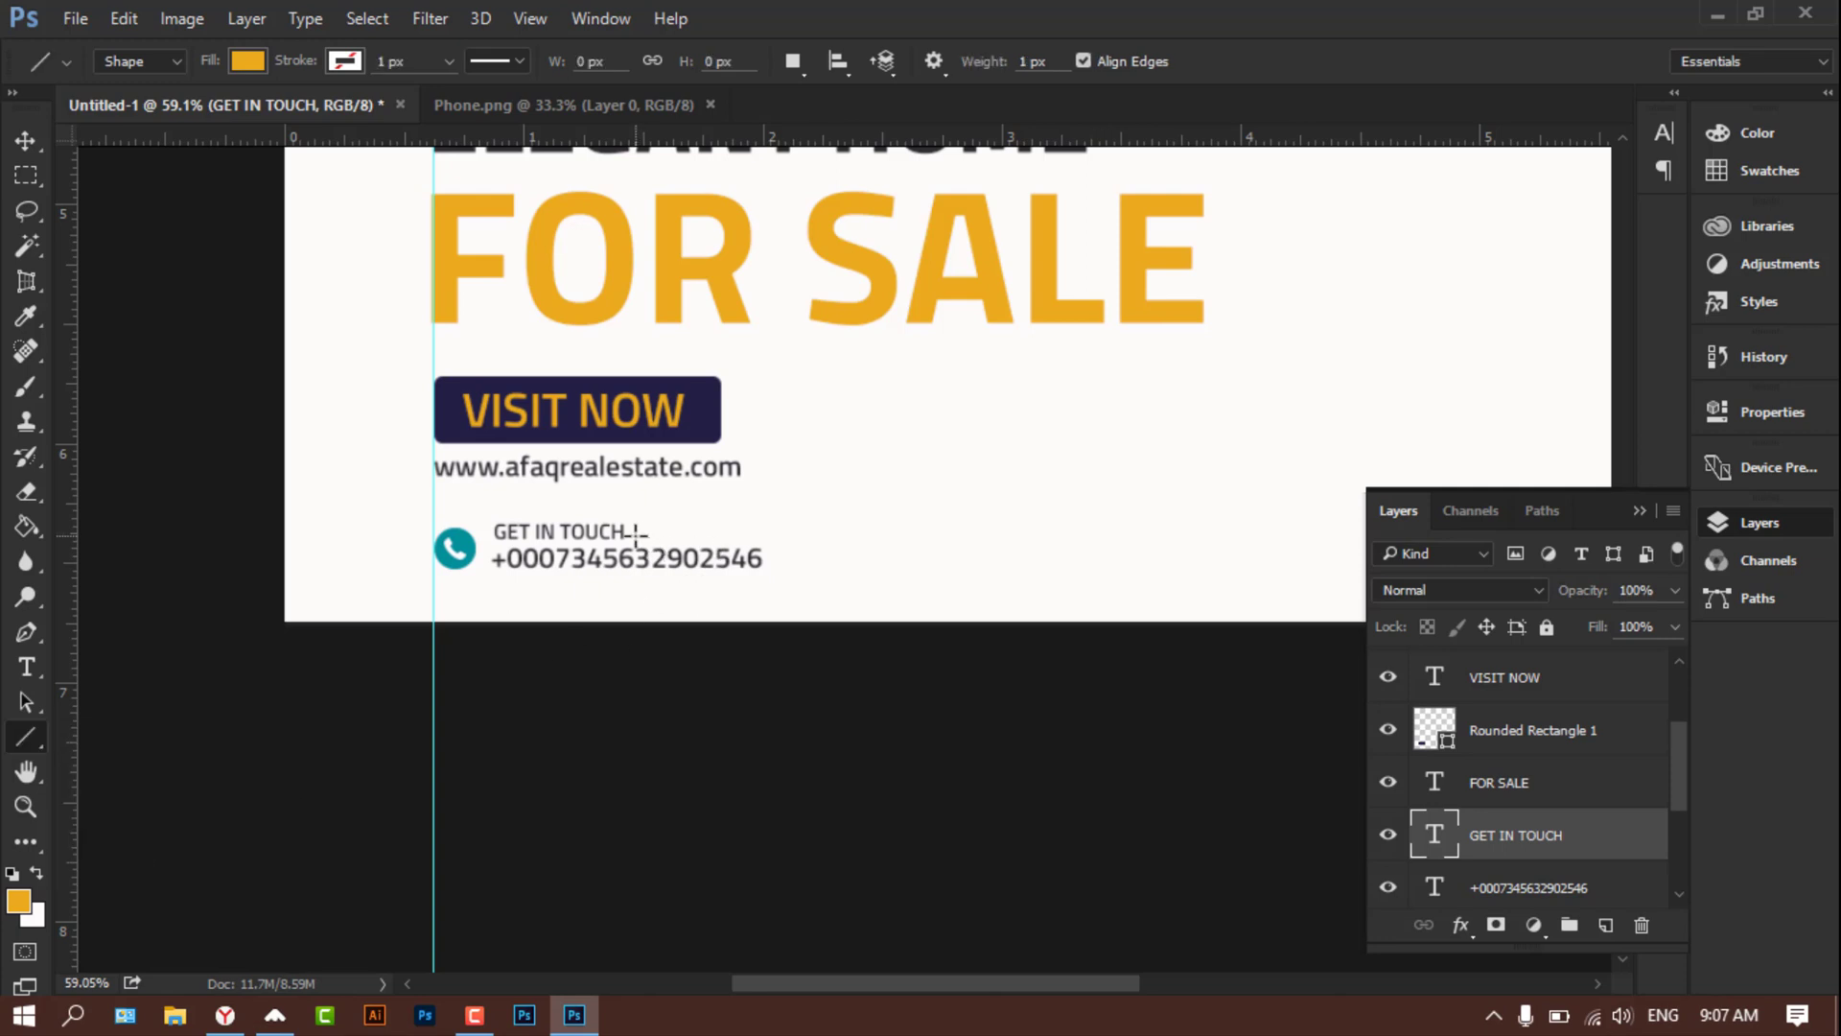
{"action": "left_click_drag", "start_coordinate": [636, 532], "coordinate": [760, 535]}
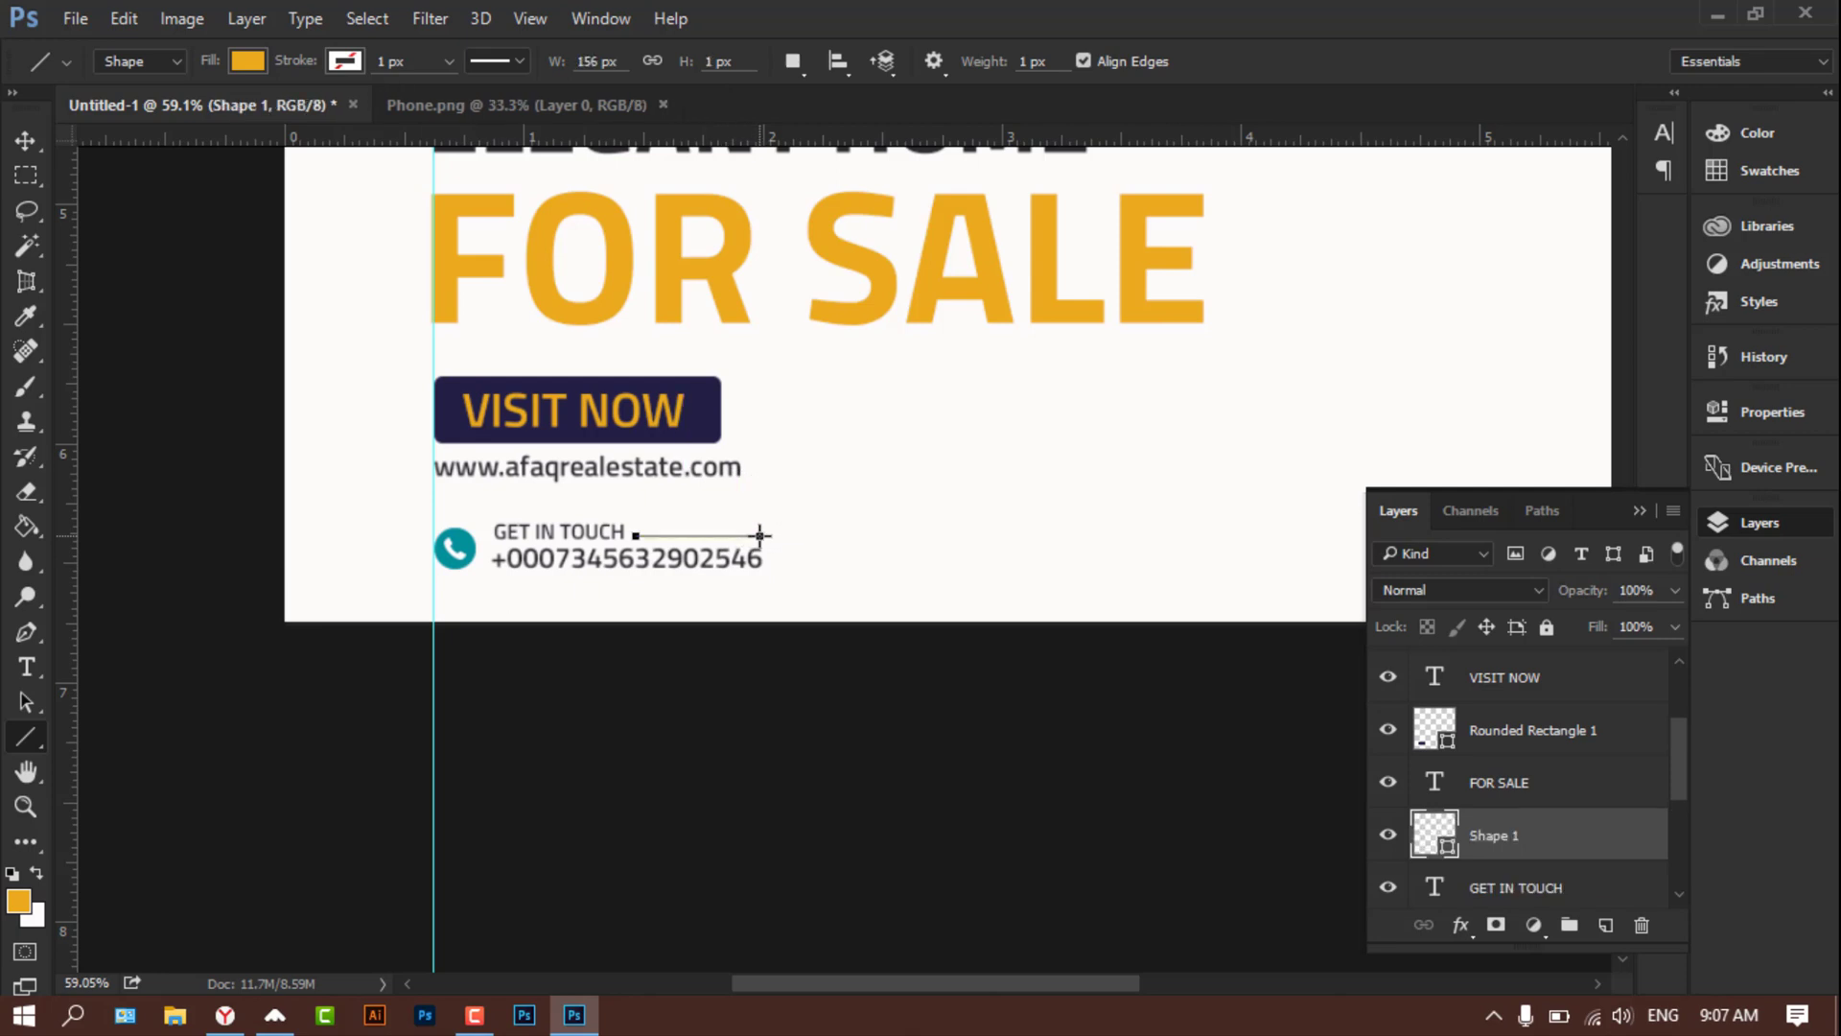
{"action": "double_click", "coordinate": [1447, 850]}
{"action": "left_click", "coordinate": [447, 412]}
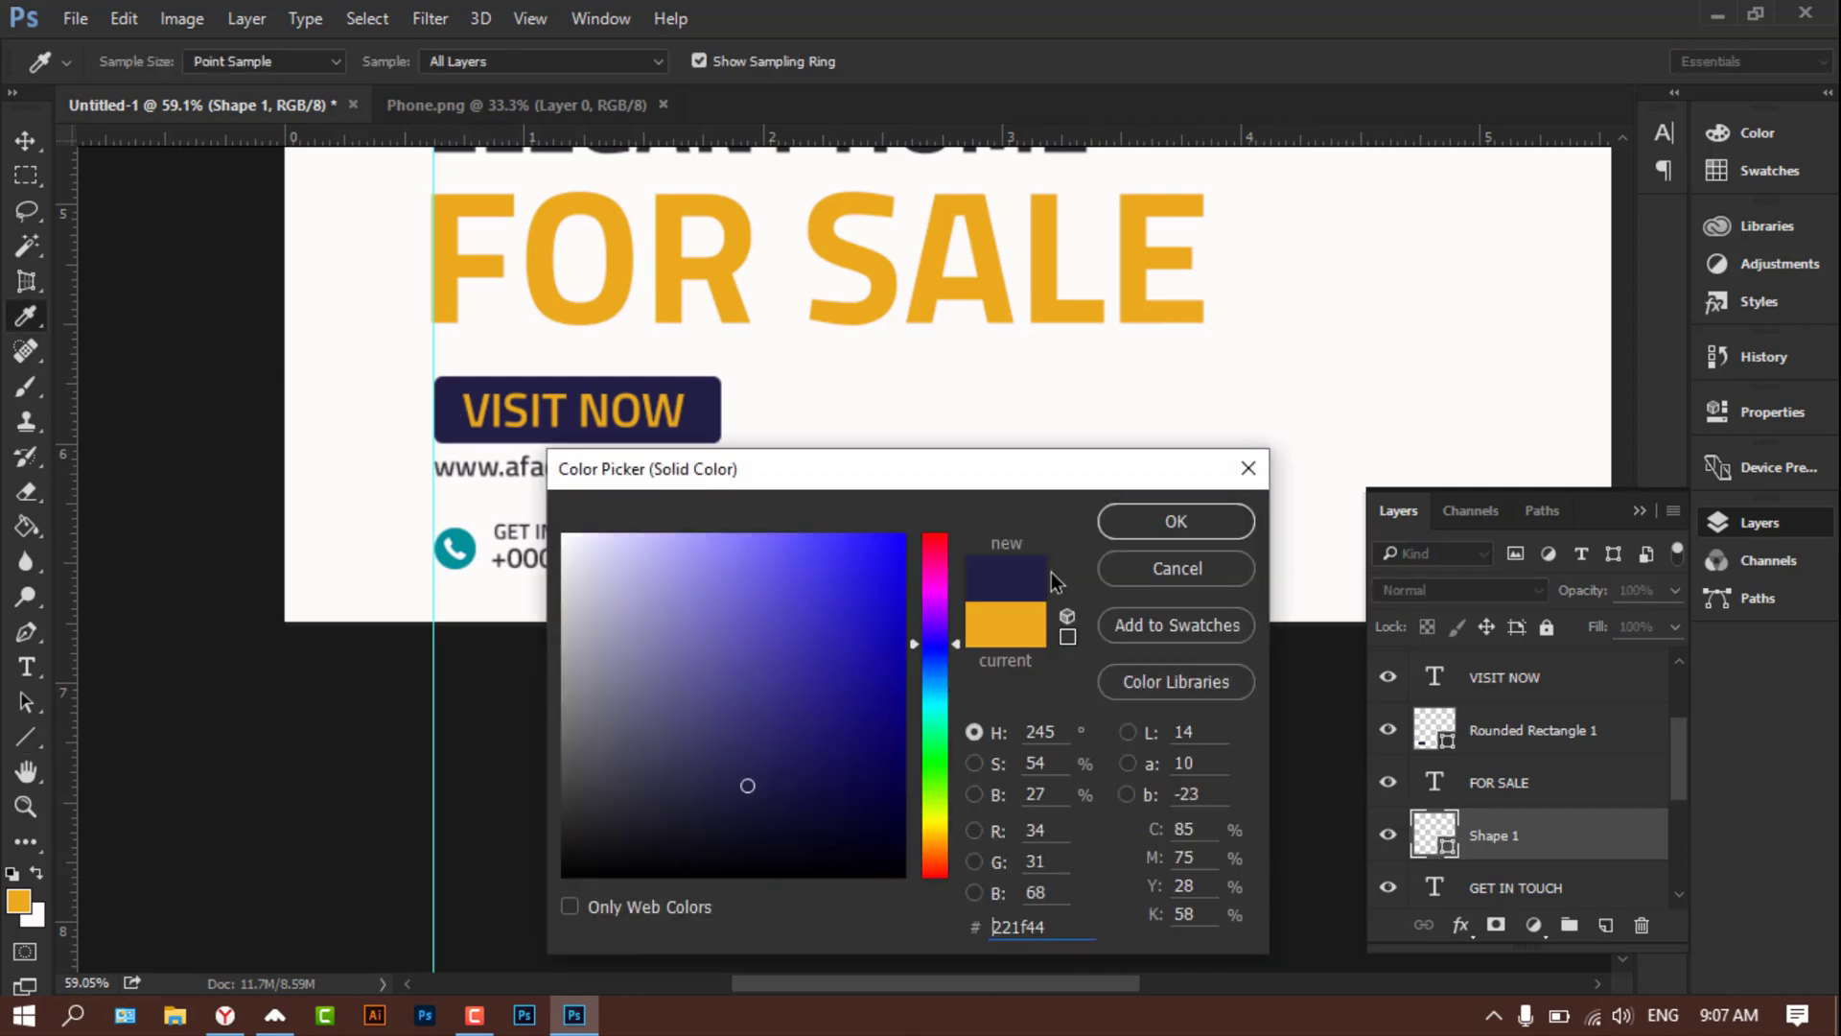
{"action": "left_click", "coordinate": [1203, 526]}
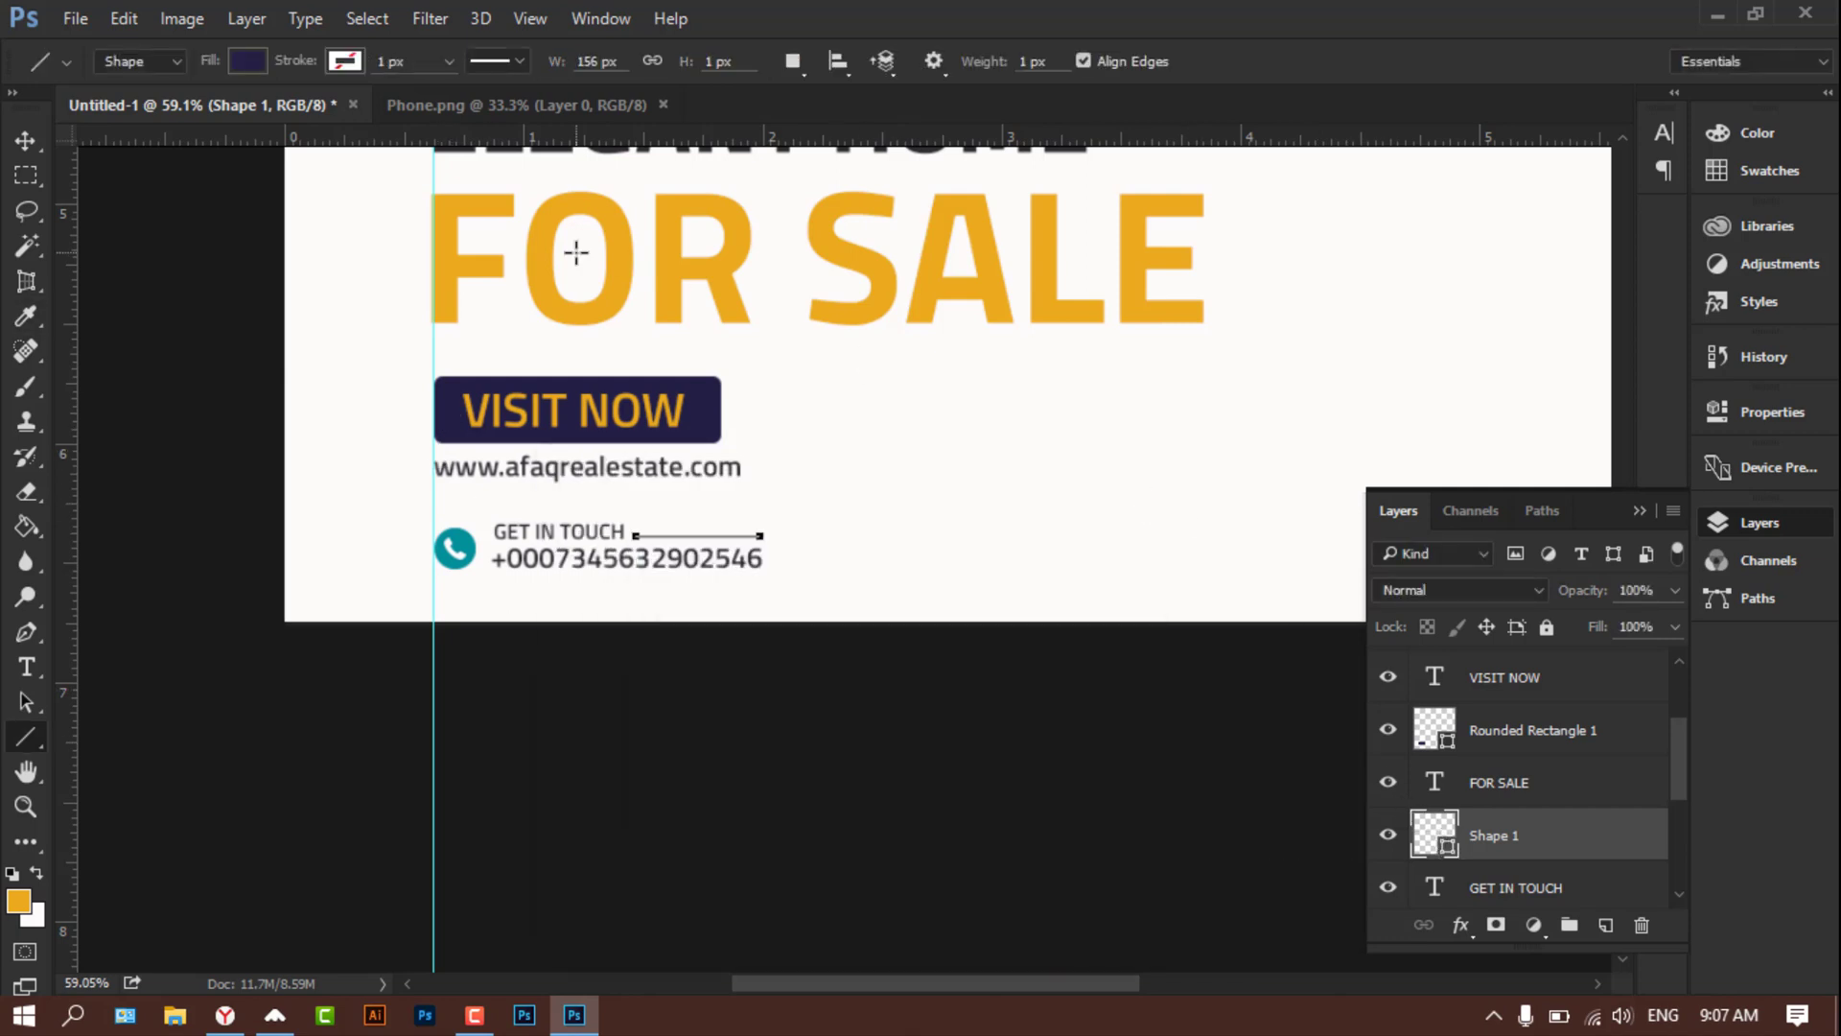
{"action": "left_click", "coordinate": [25, 140]}
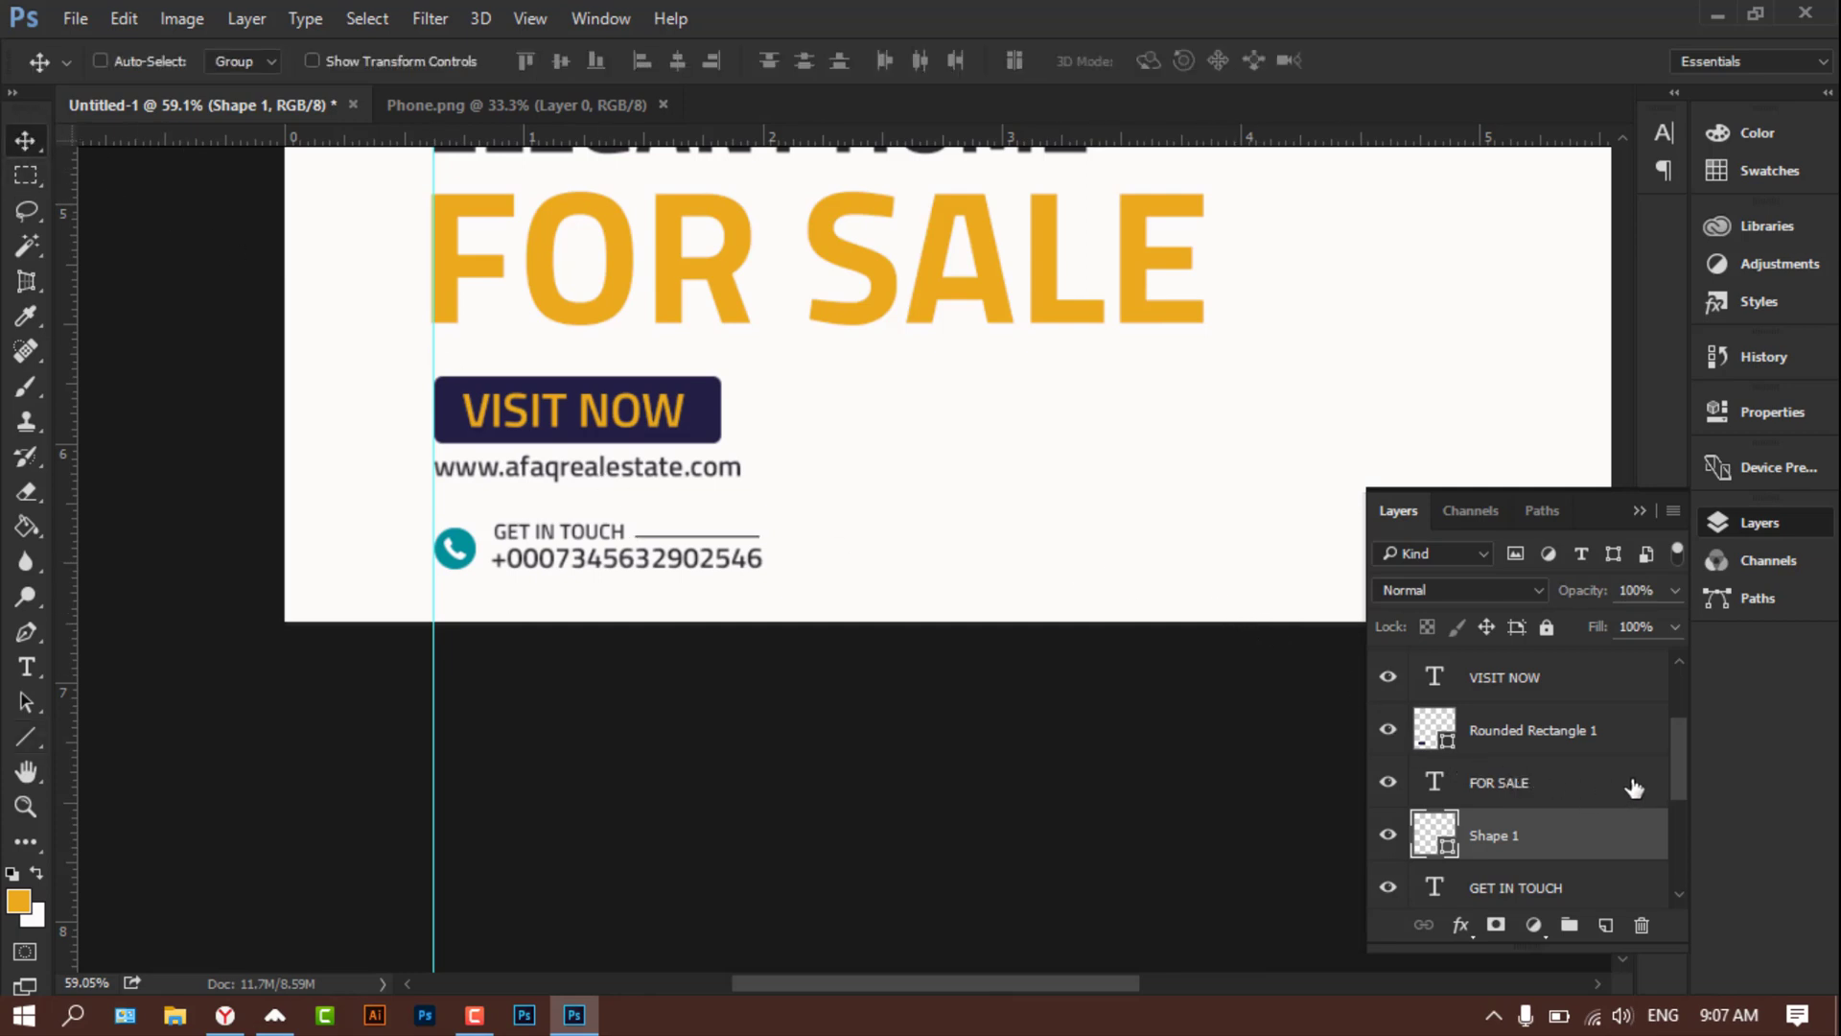
{"action": "left_click_drag", "start_coordinate": [1676, 763], "coordinate": [1679, 799]}
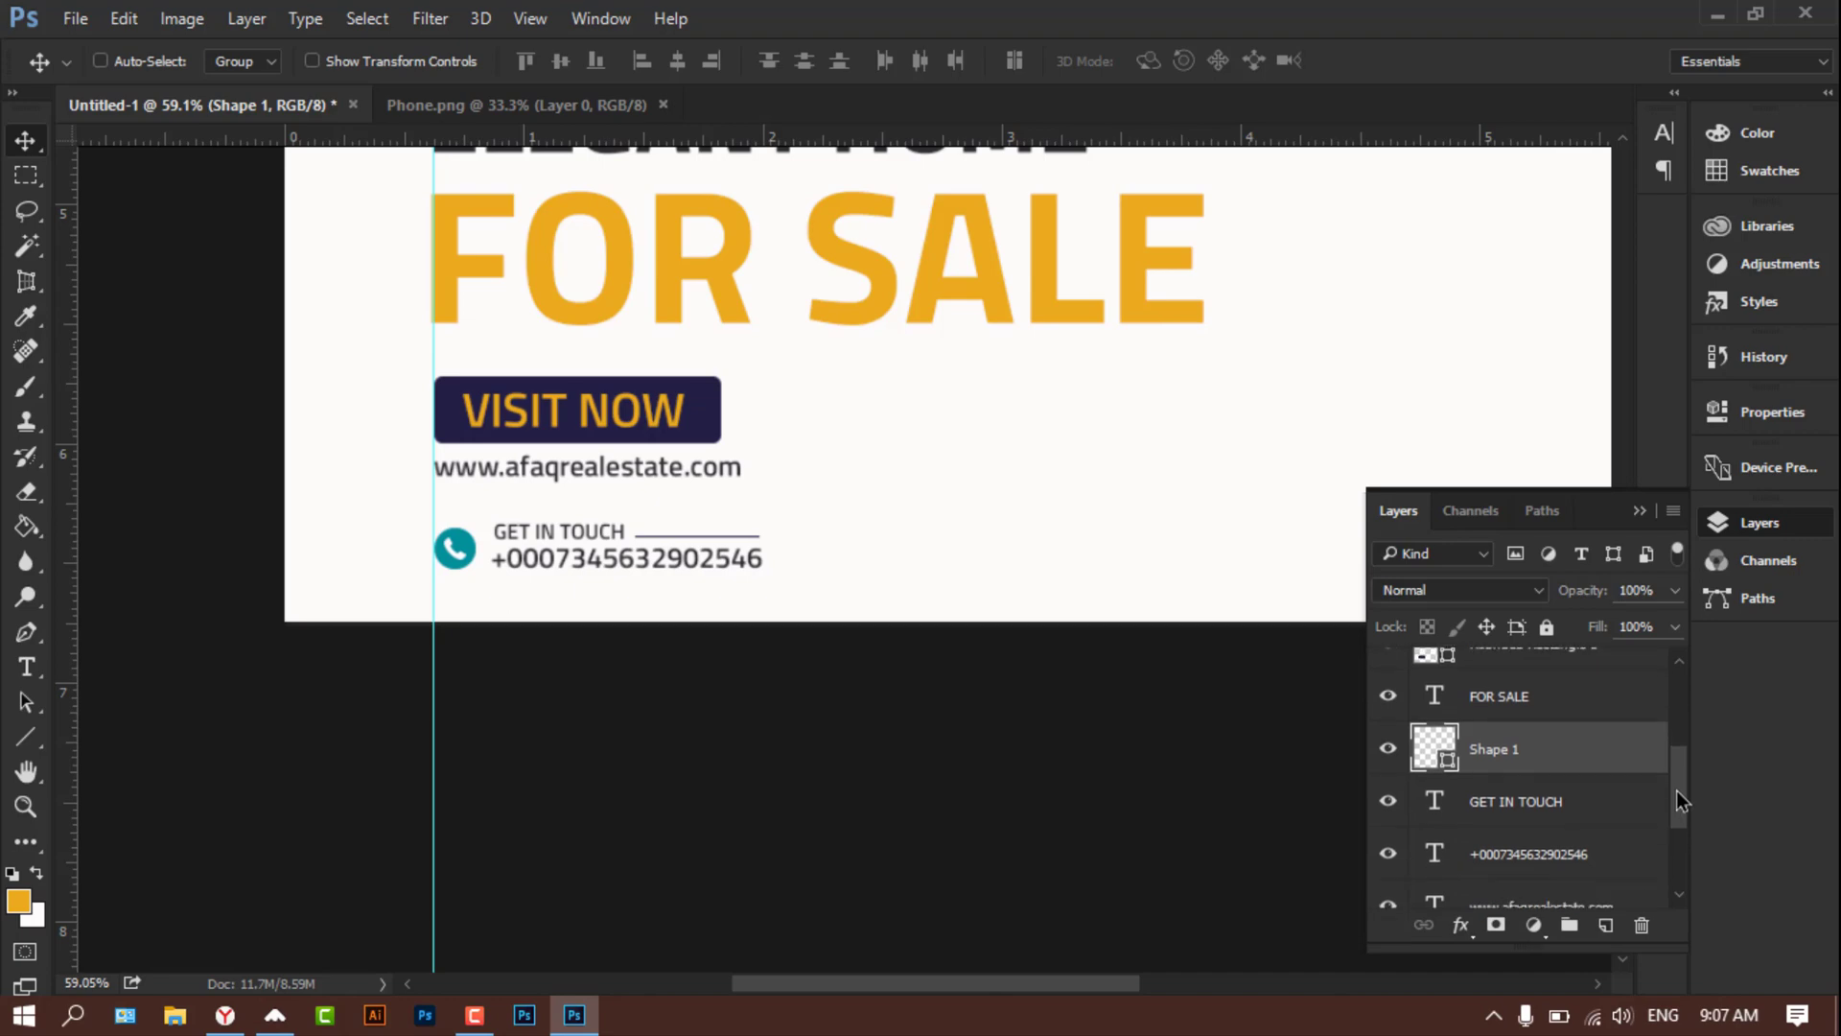
Step: Group the line, GET IN TOUCH and phone number layers into Group 1, nudged slightly down
{"action": "left_click", "coordinate": [1566, 800], "text": "shift"}
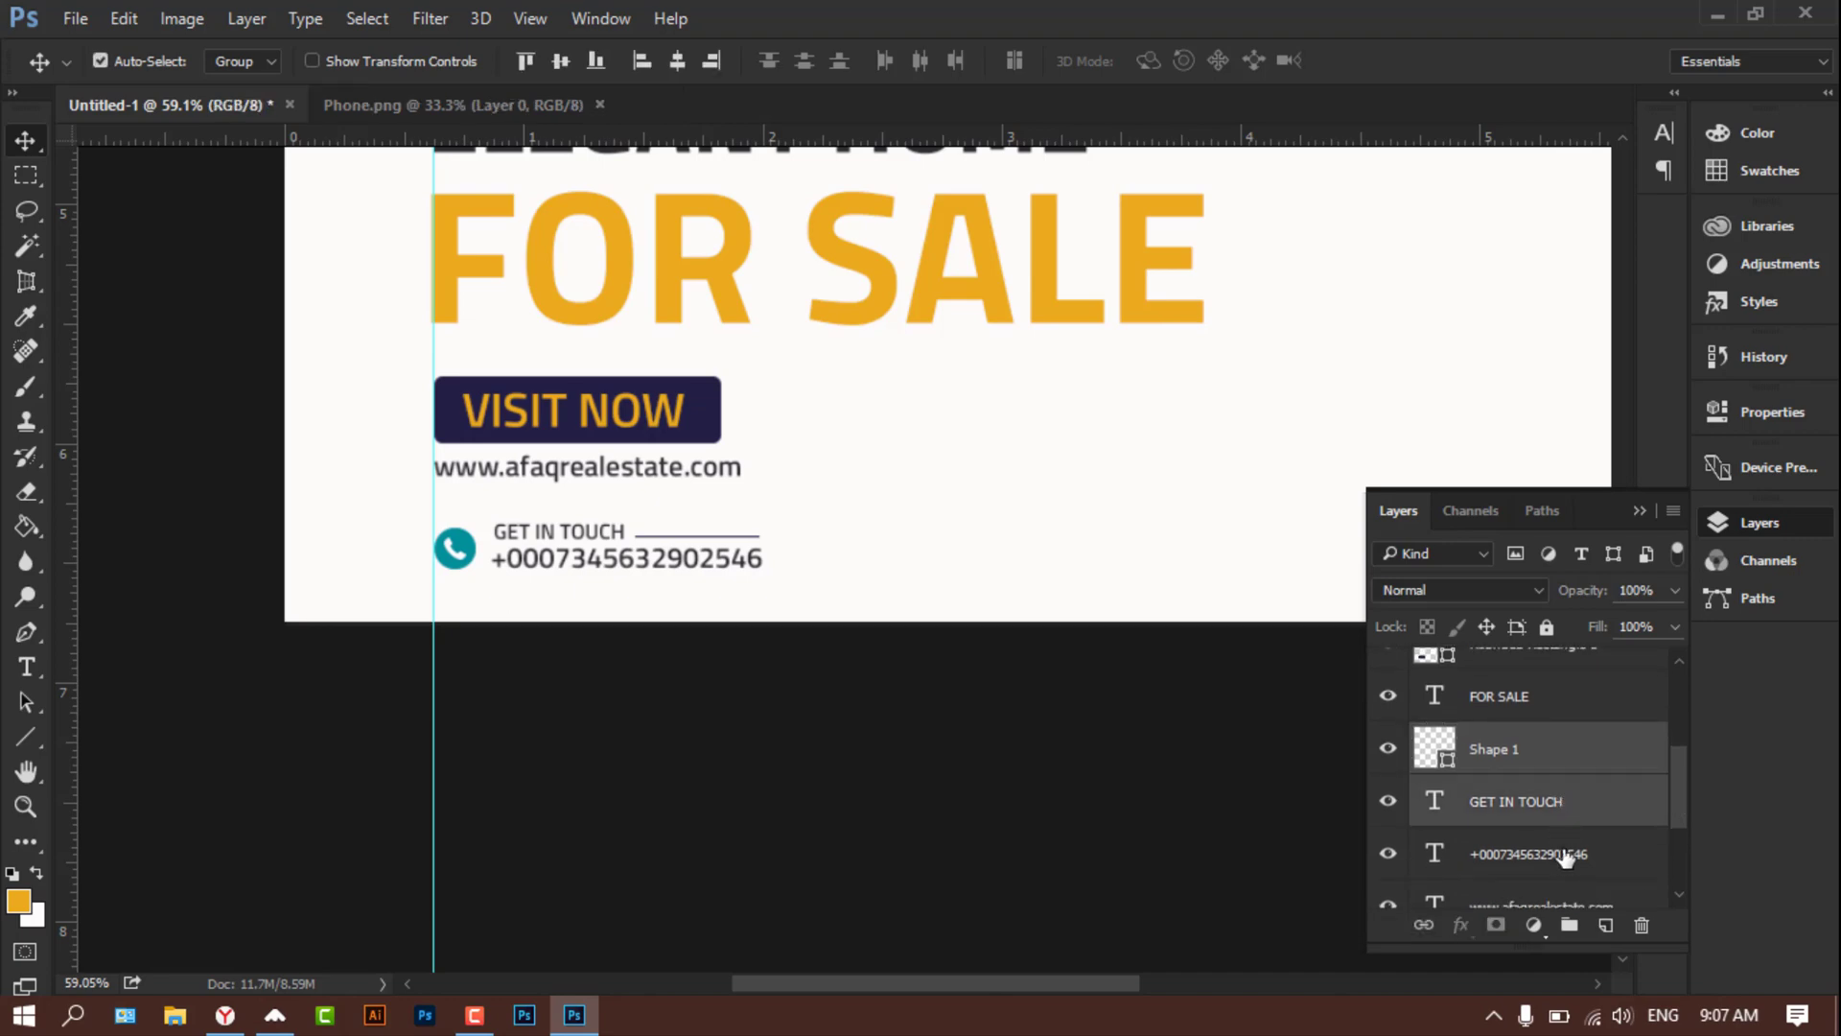
{"action": "left_click", "coordinate": [1566, 855]}
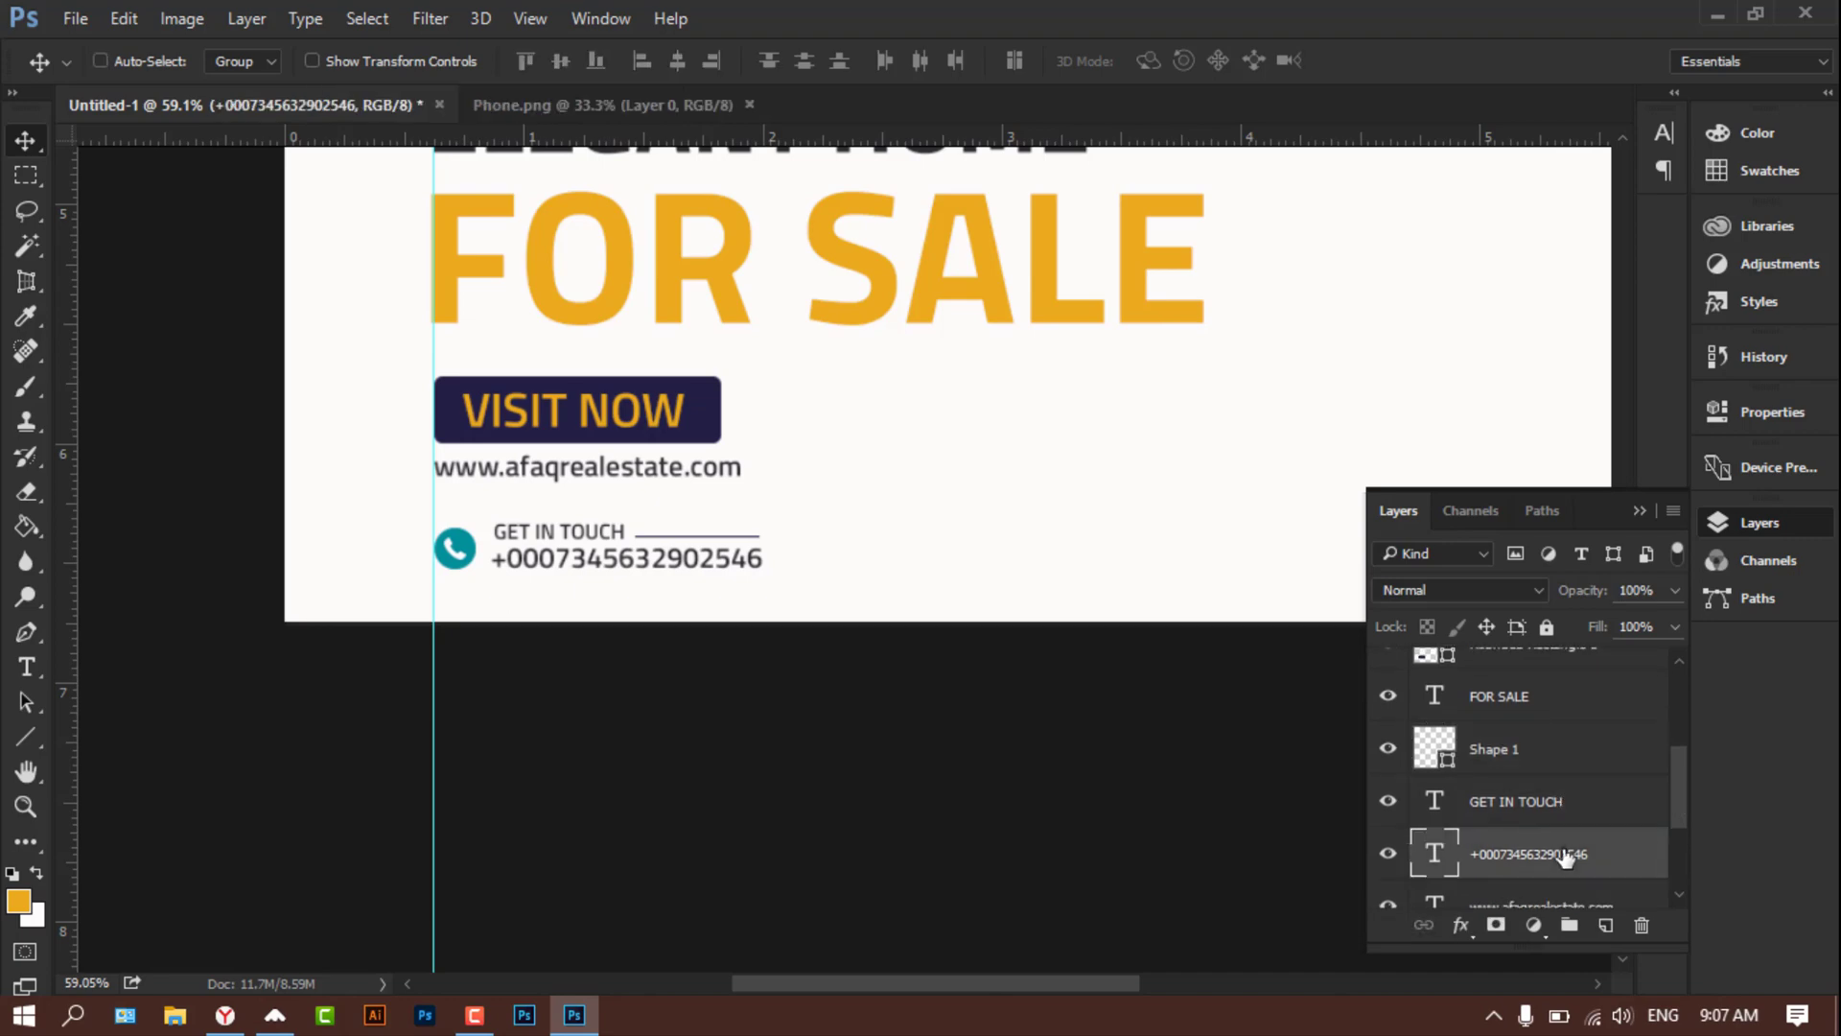
{"action": "left_click", "coordinate": [1508, 745], "text": "shift"}
{"action": "left_click_drag", "start_coordinate": [1508, 745], "coordinate": [1568, 924]}
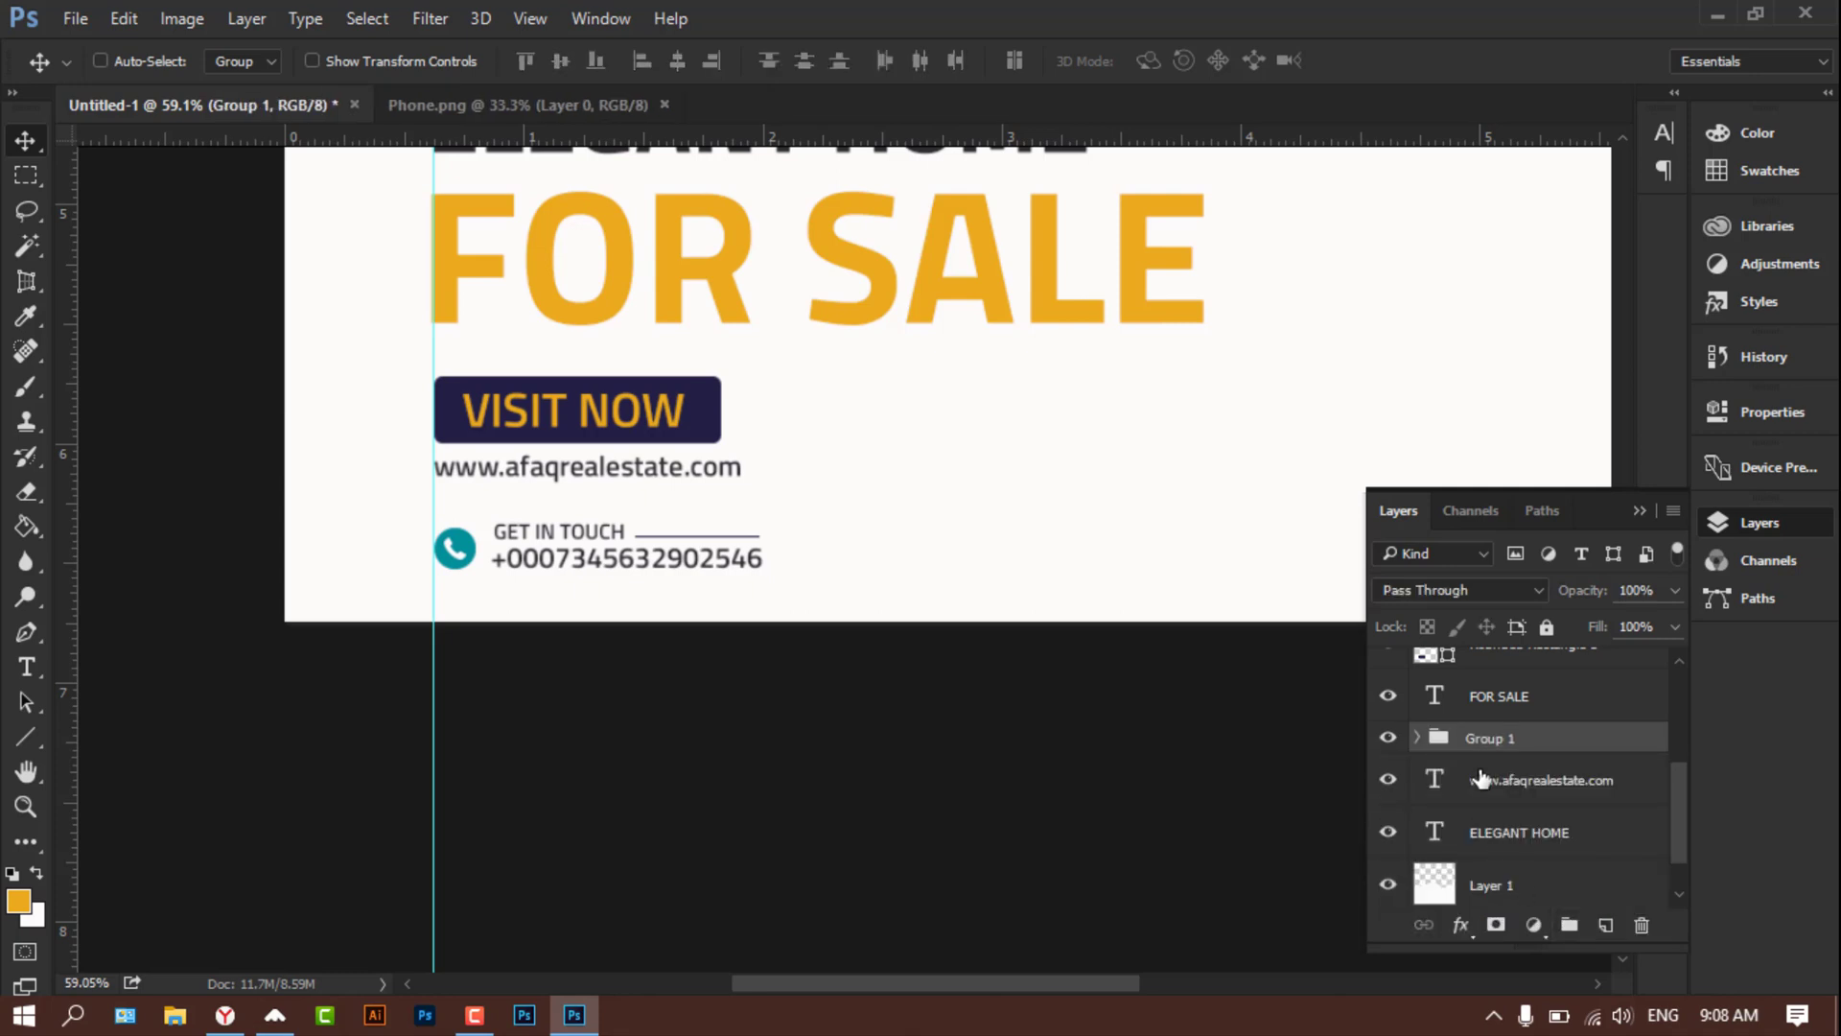
{"action": "key", "text": "Down"}
{"action": "key", "text": "Down"}
{"action": "key", "text": "Down"}
{"action": "key", "text": "Down"}
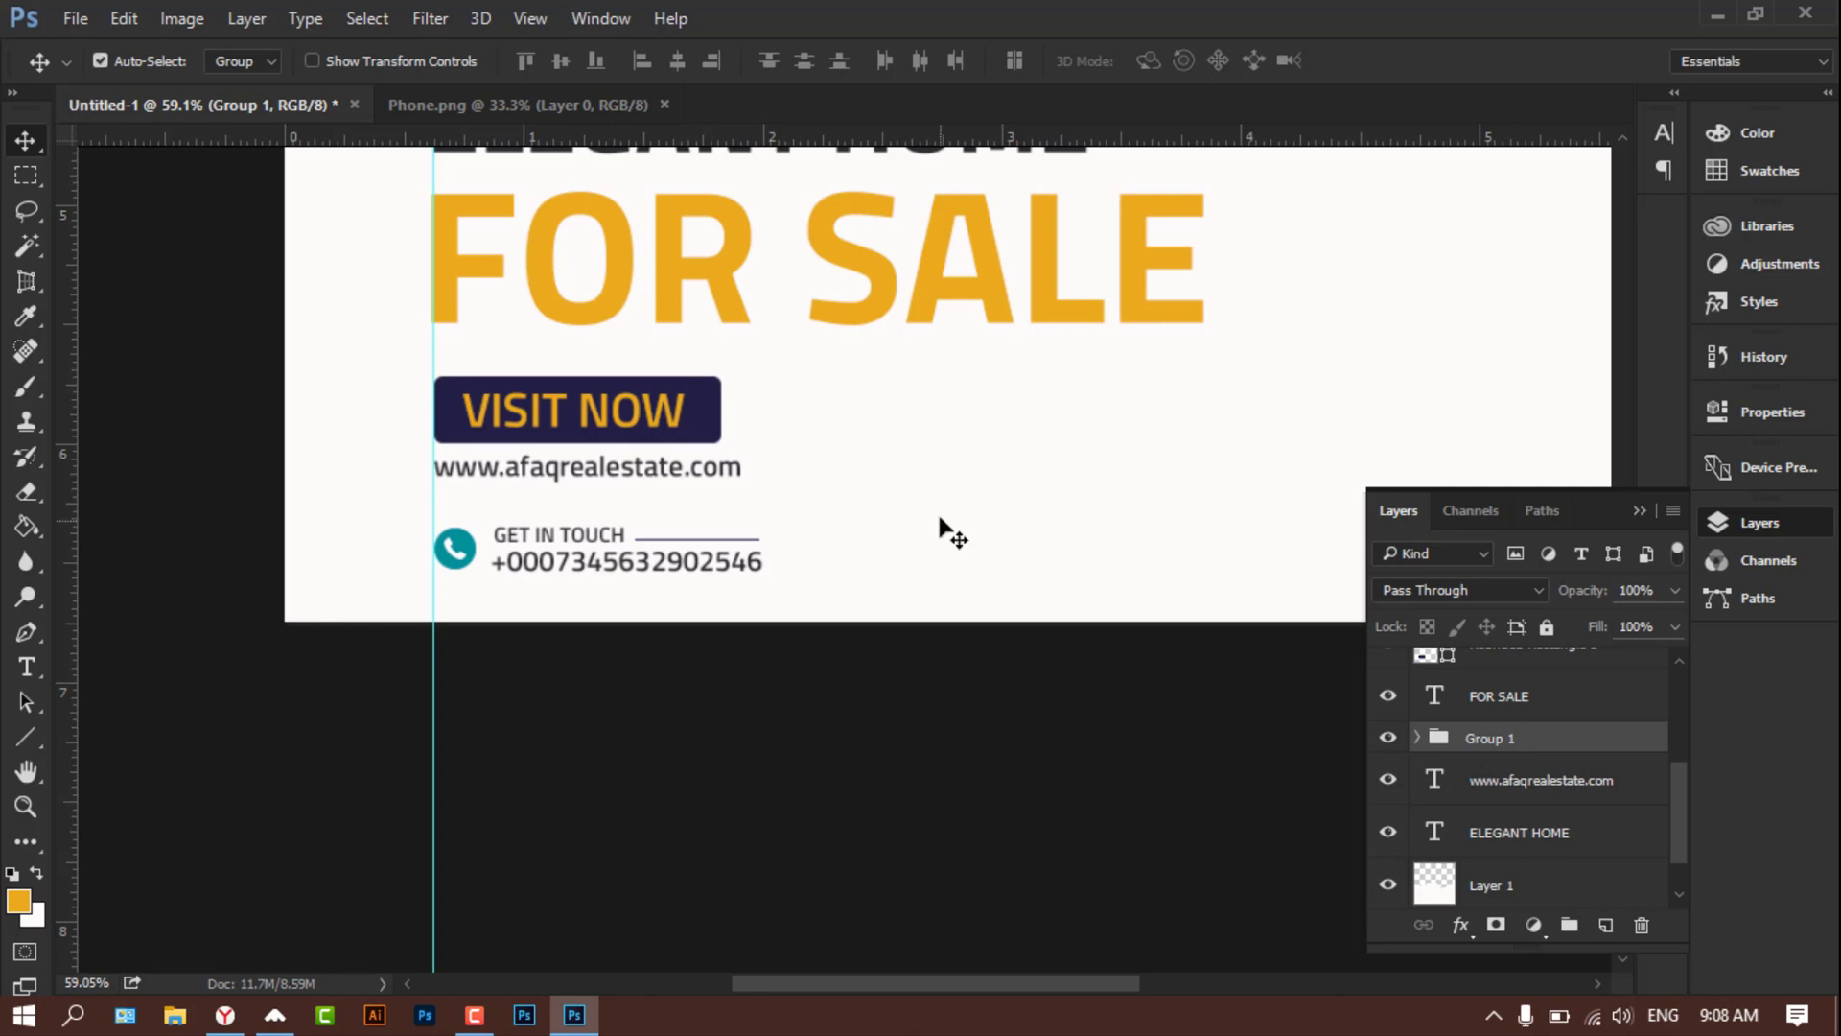
{"action": "key", "text": "ctrl+minus"}
{"action": "key", "text": "ctrl+minus"}
{"action": "key", "text": "ctrl+minus"}
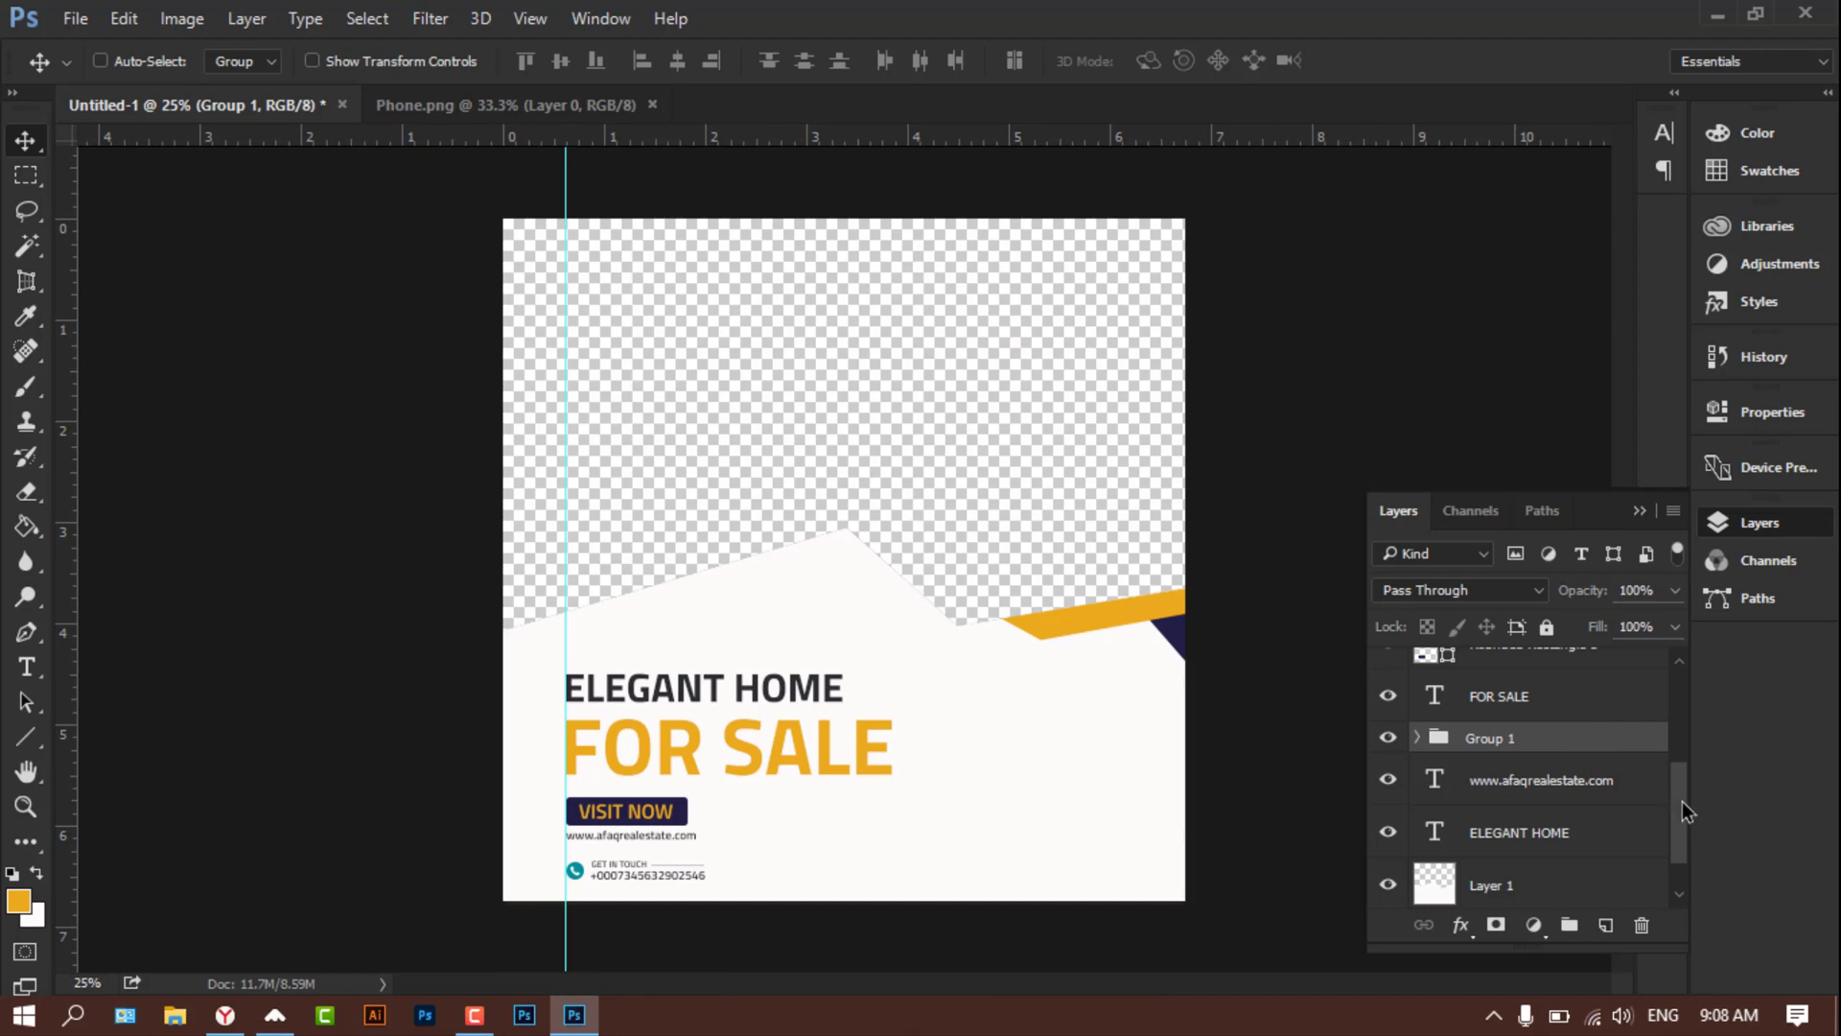
Step: Duplicate the VISIT NOW text layer
{"action": "left_click_drag", "start_coordinate": [1682, 802], "coordinate": [1680, 774]}
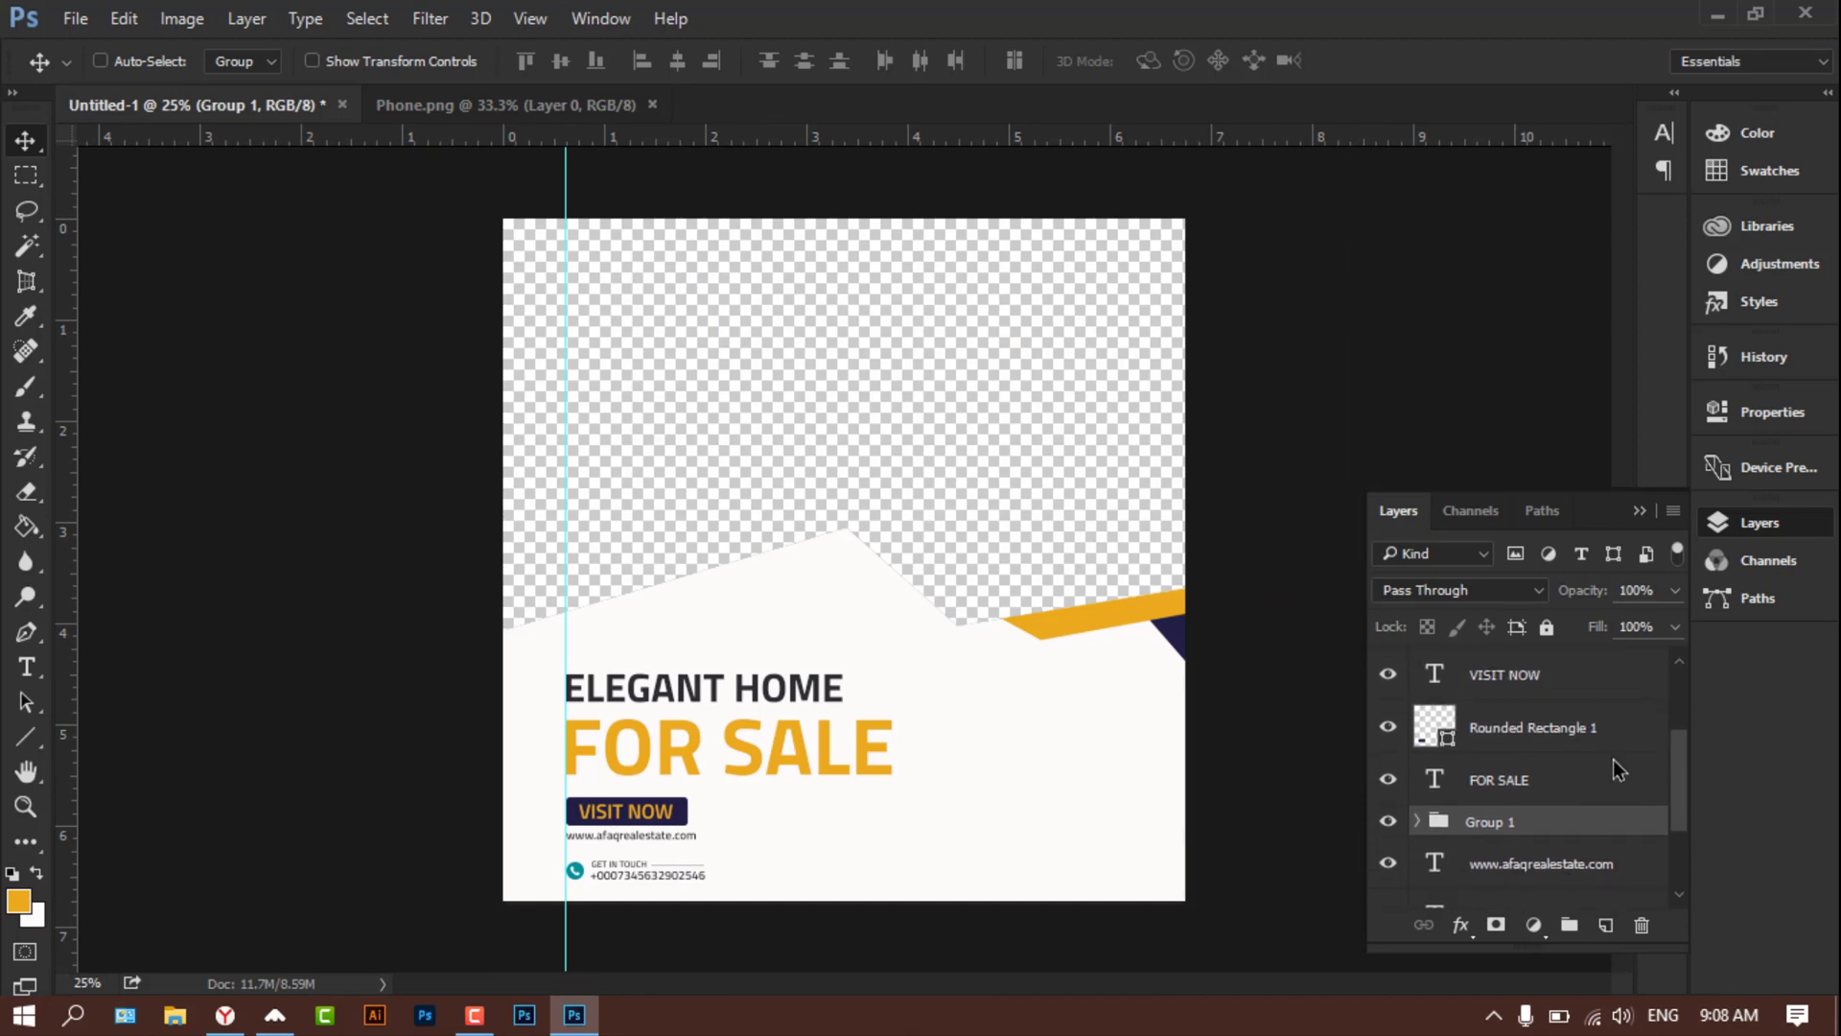
{"action": "left_click", "coordinate": [1488, 671]}
{"action": "right_click", "coordinate": [1488, 677]}
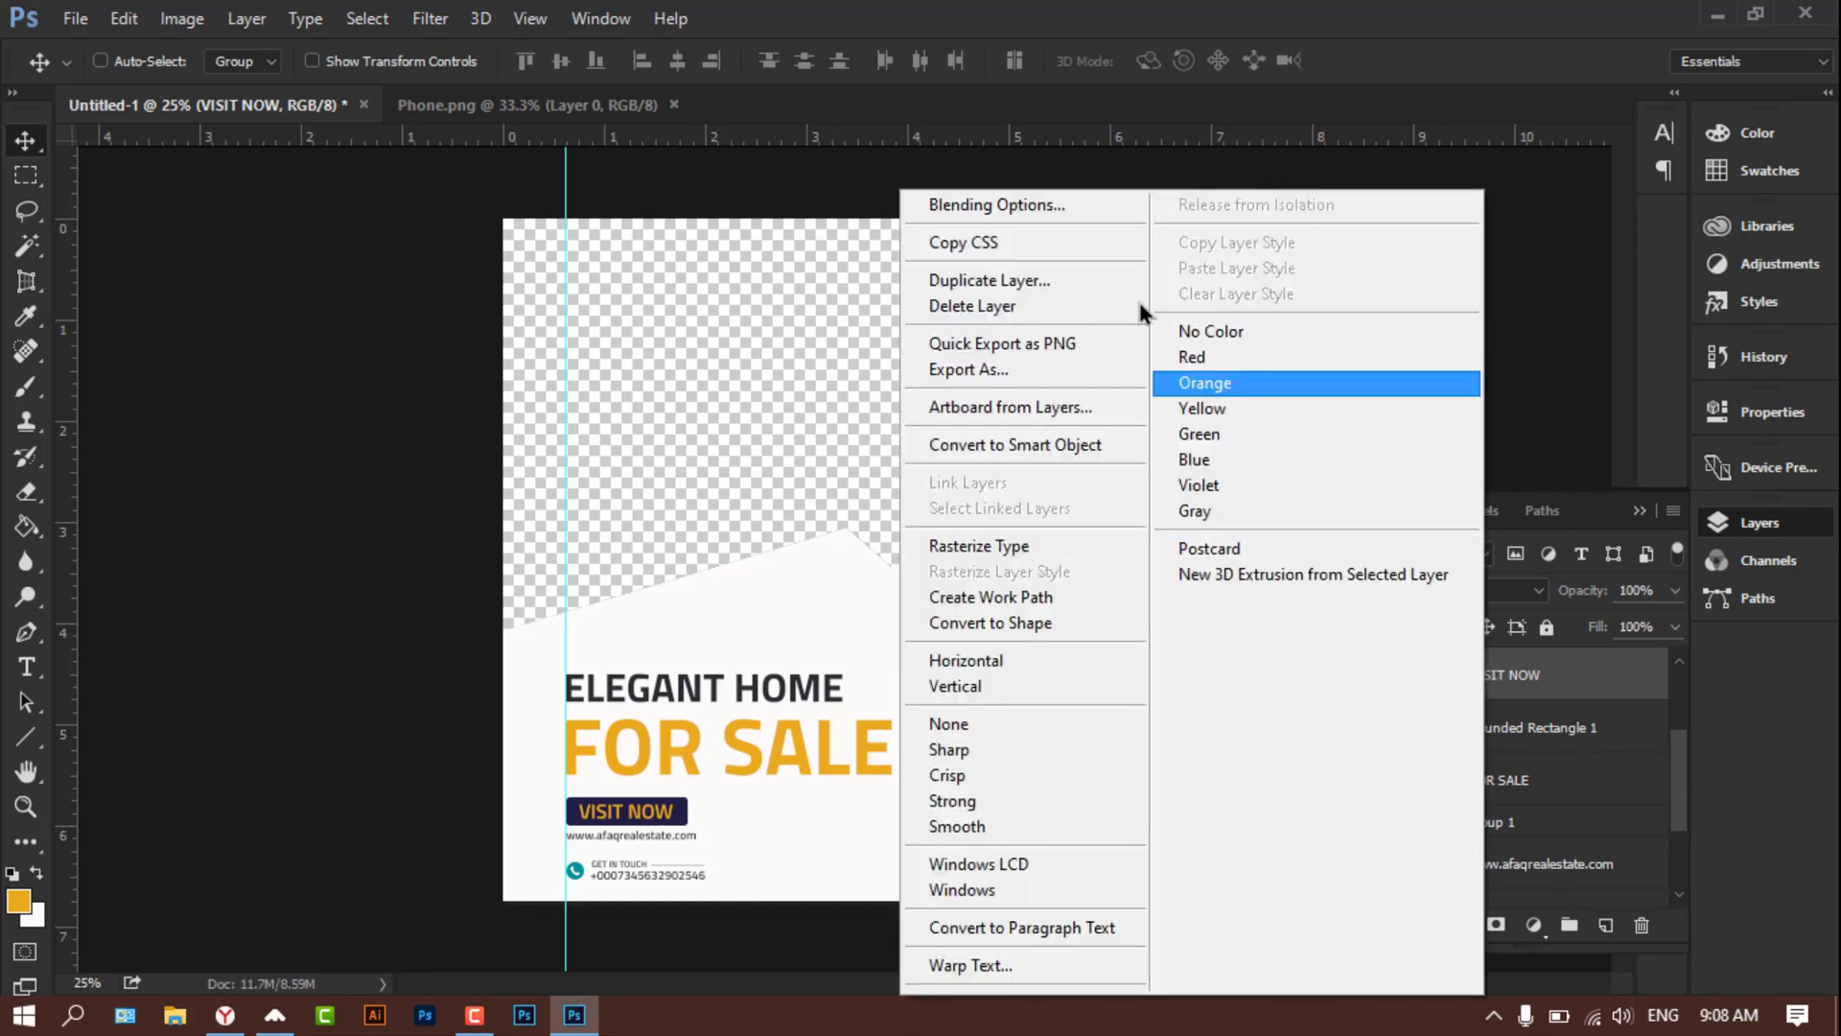
{"action": "left_click", "coordinate": [1070, 283]}
{"action": "left_click", "coordinate": [1145, 322]}
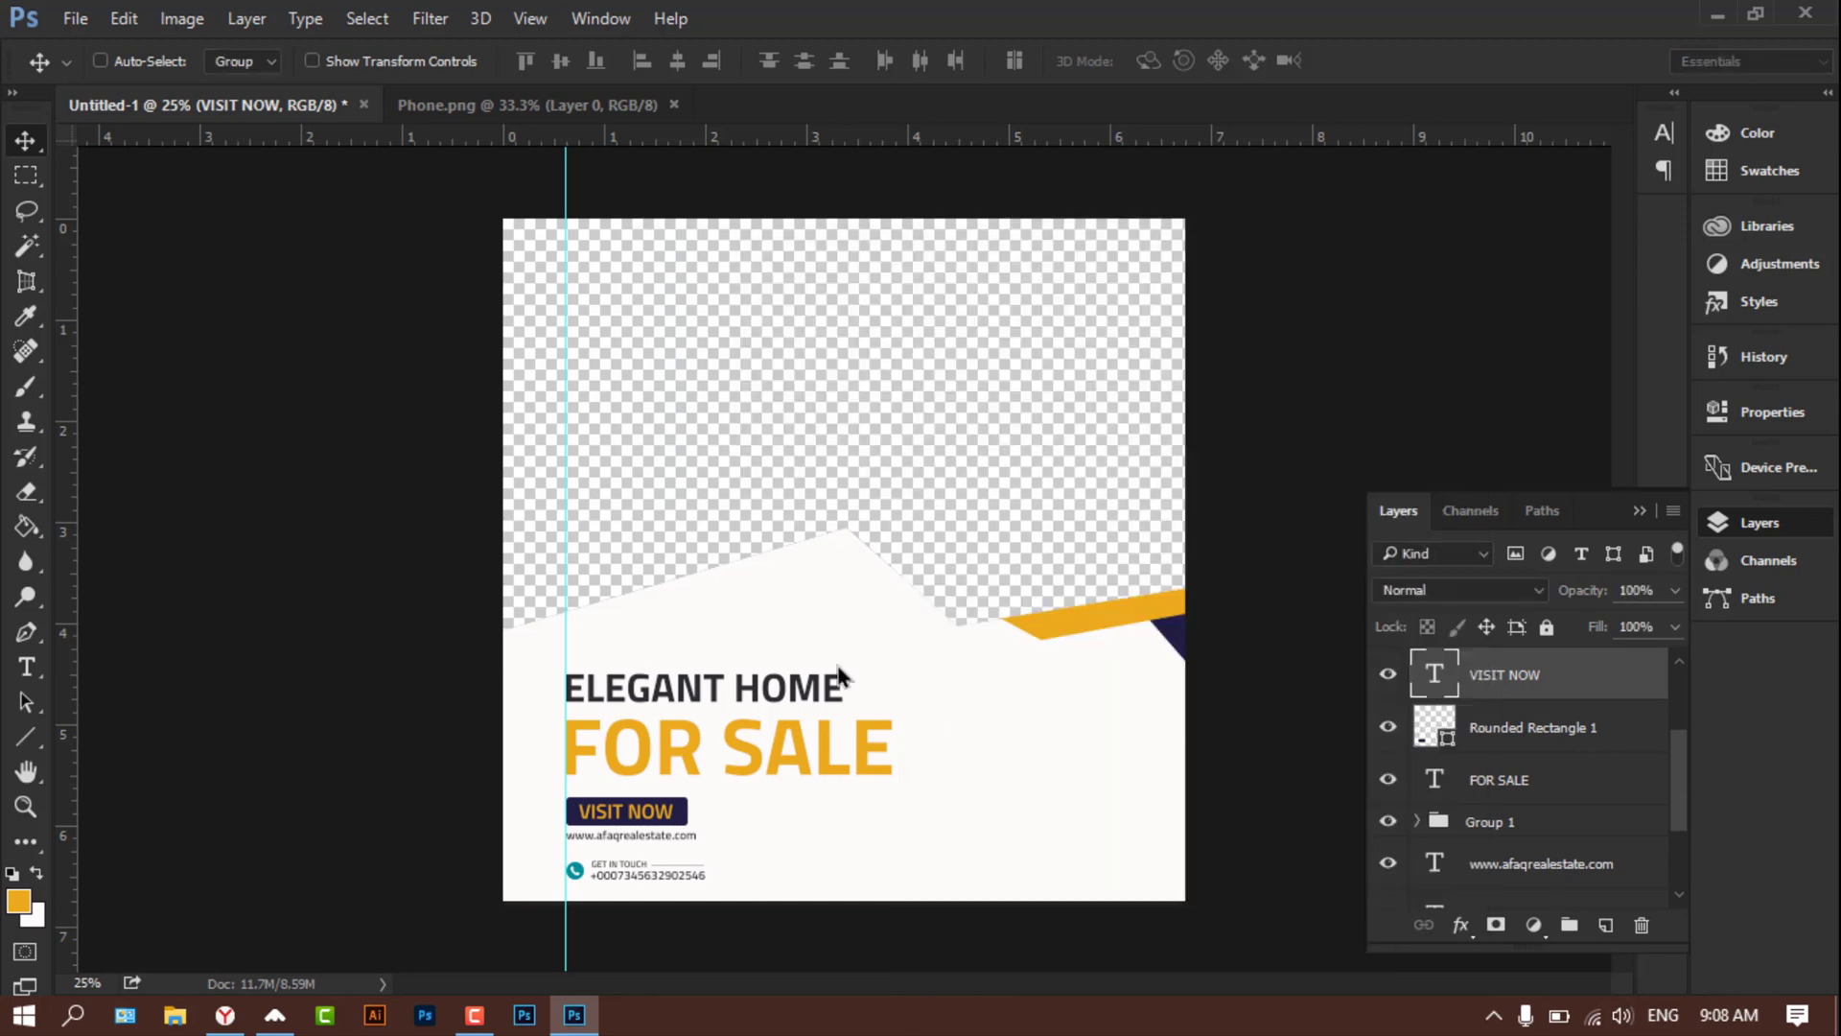
Step: Move the VISIT NOW copy to the right side of the bottom area, level with the button
{"action": "left_click_drag", "start_coordinate": [691, 822], "coordinate": [844, 821]}
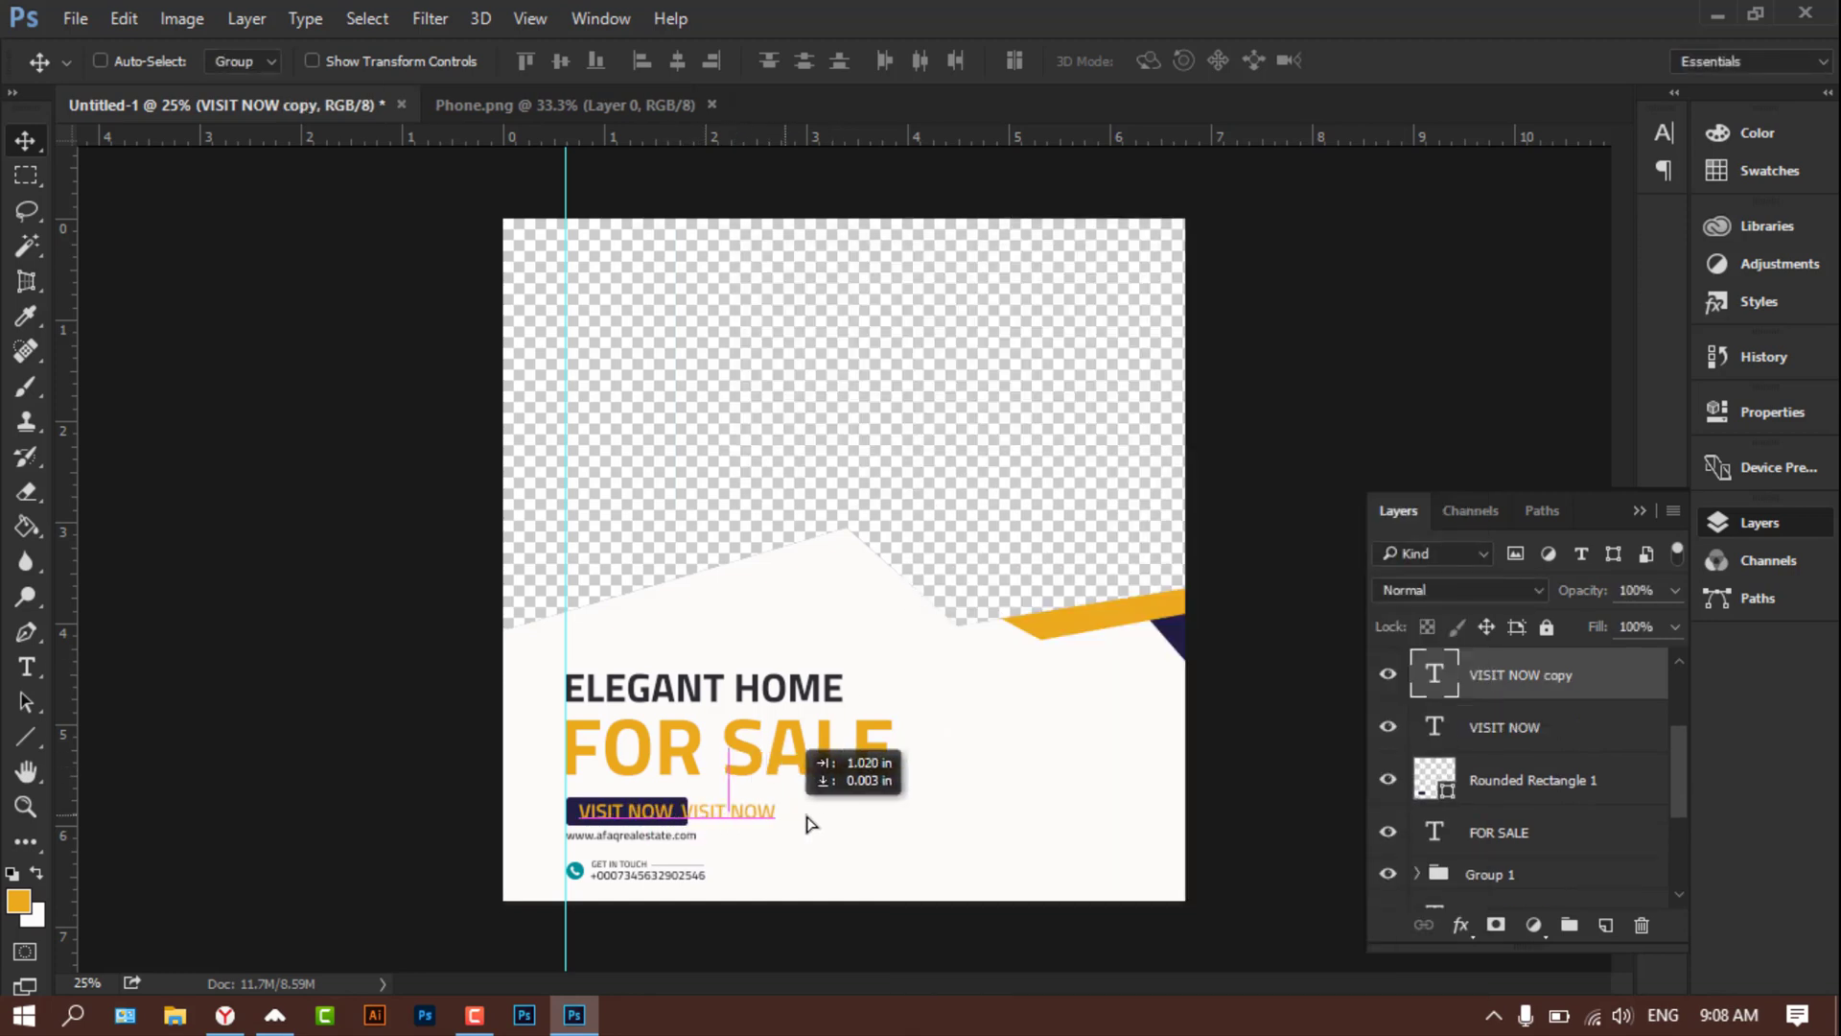
{"action": "key", "text": "shift+Right"}
{"action": "key", "text": "shift+Right"}
{"action": "key", "text": "shift+Right"}
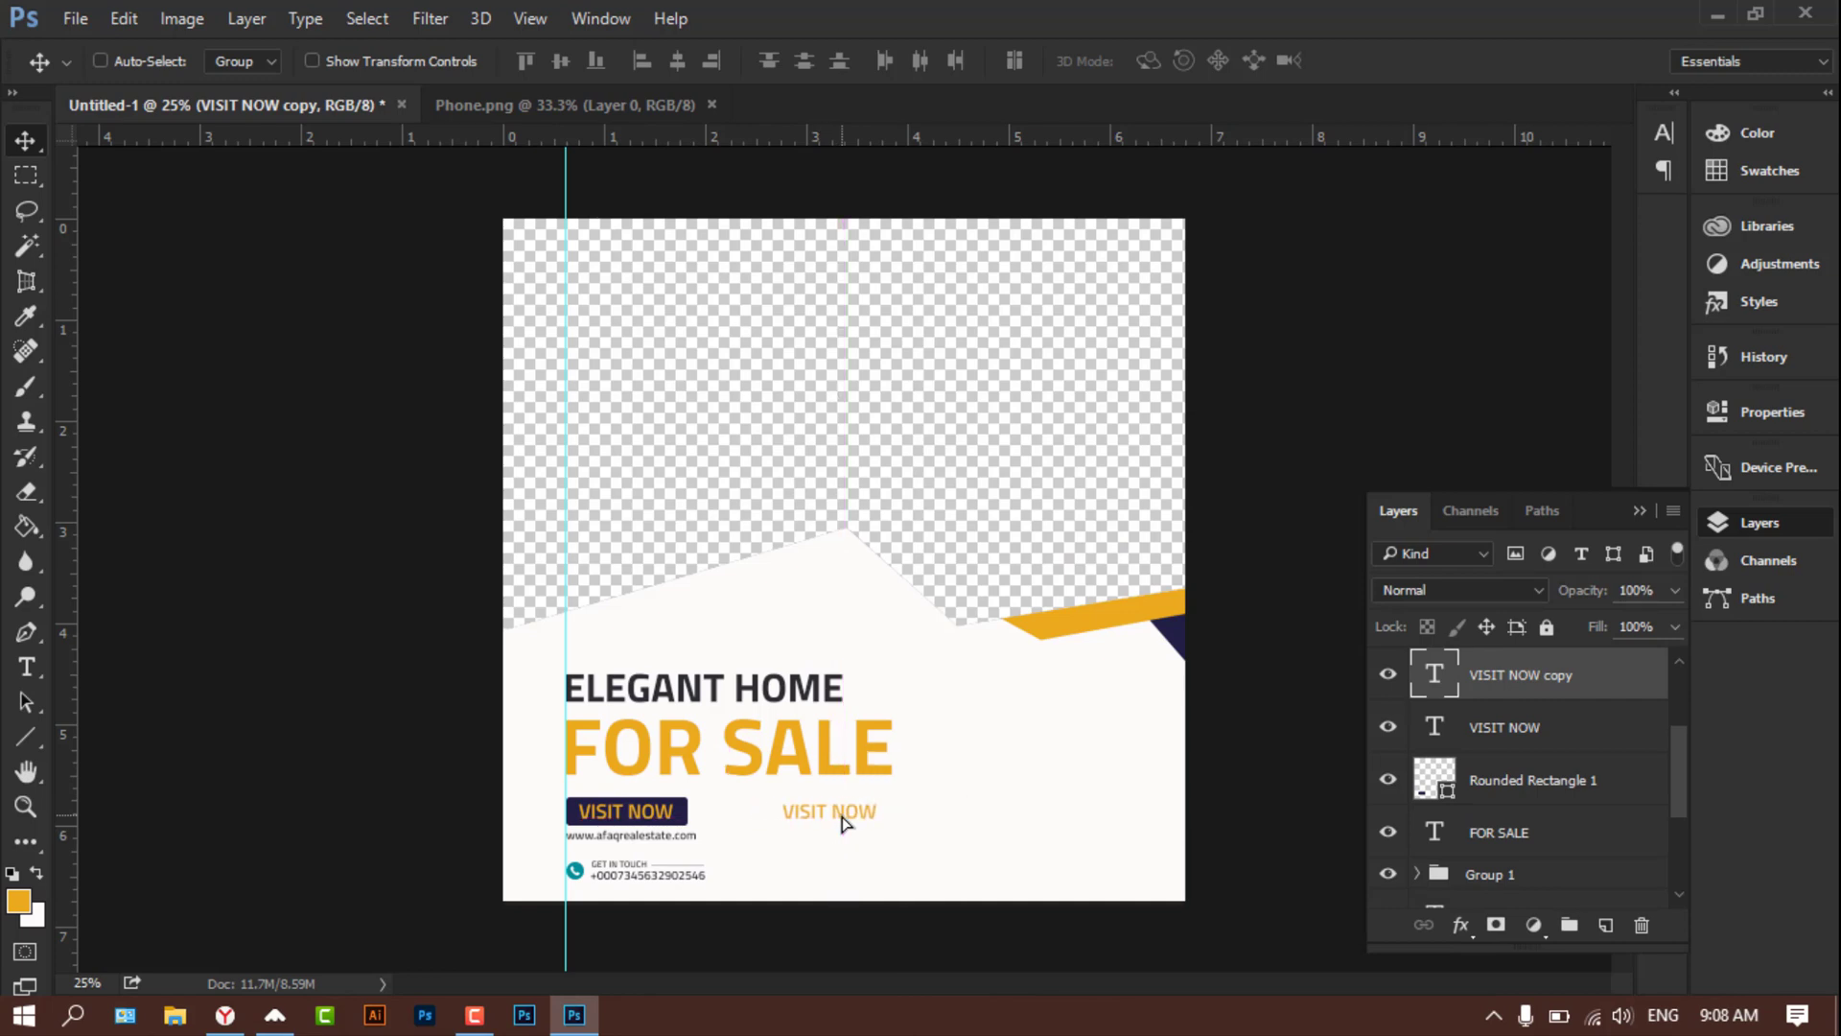
{"action": "key", "text": "shift+Right"}
{"action": "key", "text": "shift+Right"}
{"action": "key", "text": "shift+Right"}
{"action": "key", "text": "shift+Right"}
{"action": "key", "text": "shift+Right"}
{"action": "key", "text": "shift+Right"}
{"action": "key", "text": "shift+Right"}
{"action": "key", "text": "shift+Right"}
{"action": "key", "text": "shift+Right"}
{"action": "key", "text": "shift+Right"}
{"action": "key", "text": "shift+Right"}
{"action": "key", "text": "shift+Right"}
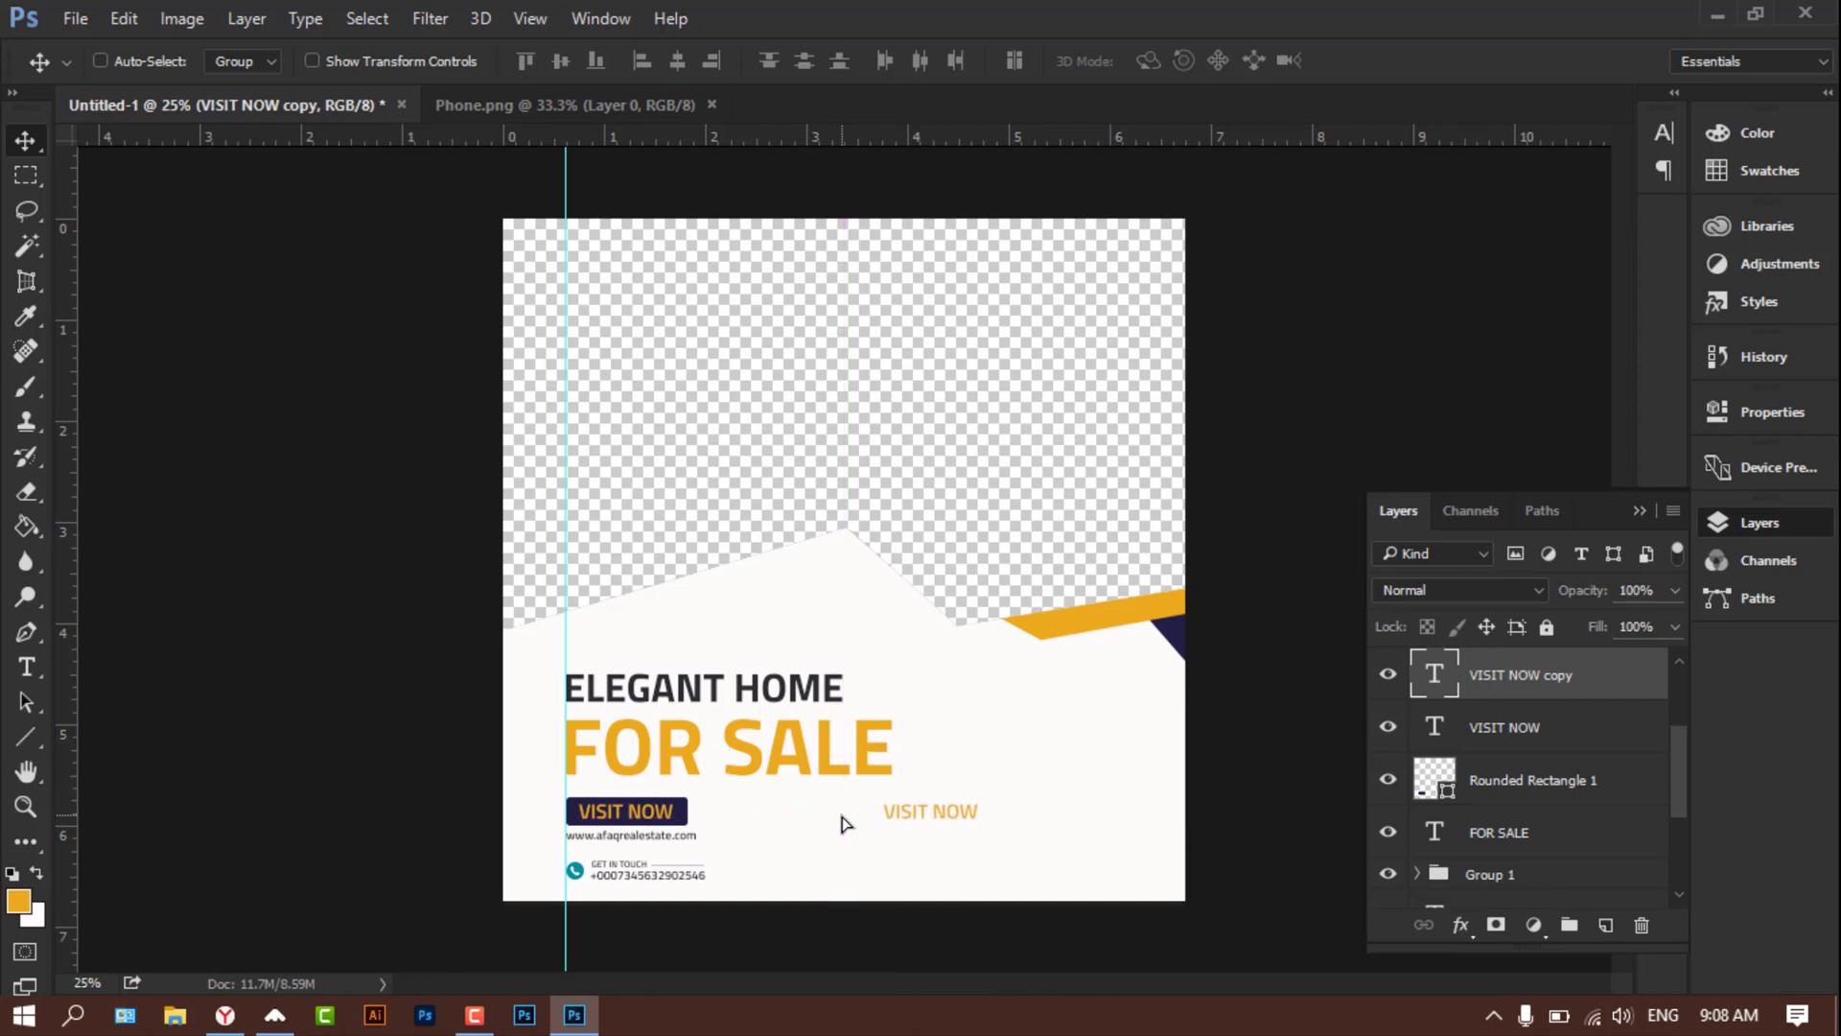
{"action": "key", "text": "shift+Right"}
{"action": "key", "text": "shift+Right"}
{"action": "key", "text": "shift+Right"}
{"action": "key", "text": "shift+Right"}
{"action": "key", "text": "shift+Right"}
{"action": "key", "text": "shift+Right"}
{"action": "key", "text": "shift+Right"}
{"action": "key", "text": "shift+Right"}
{"action": "key", "text": "shift+Right"}
{"action": "key", "text": "shift+Right"}
{"action": "key", "text": "shift+Right"}
{"action": "key", "text": "shift+Right"}
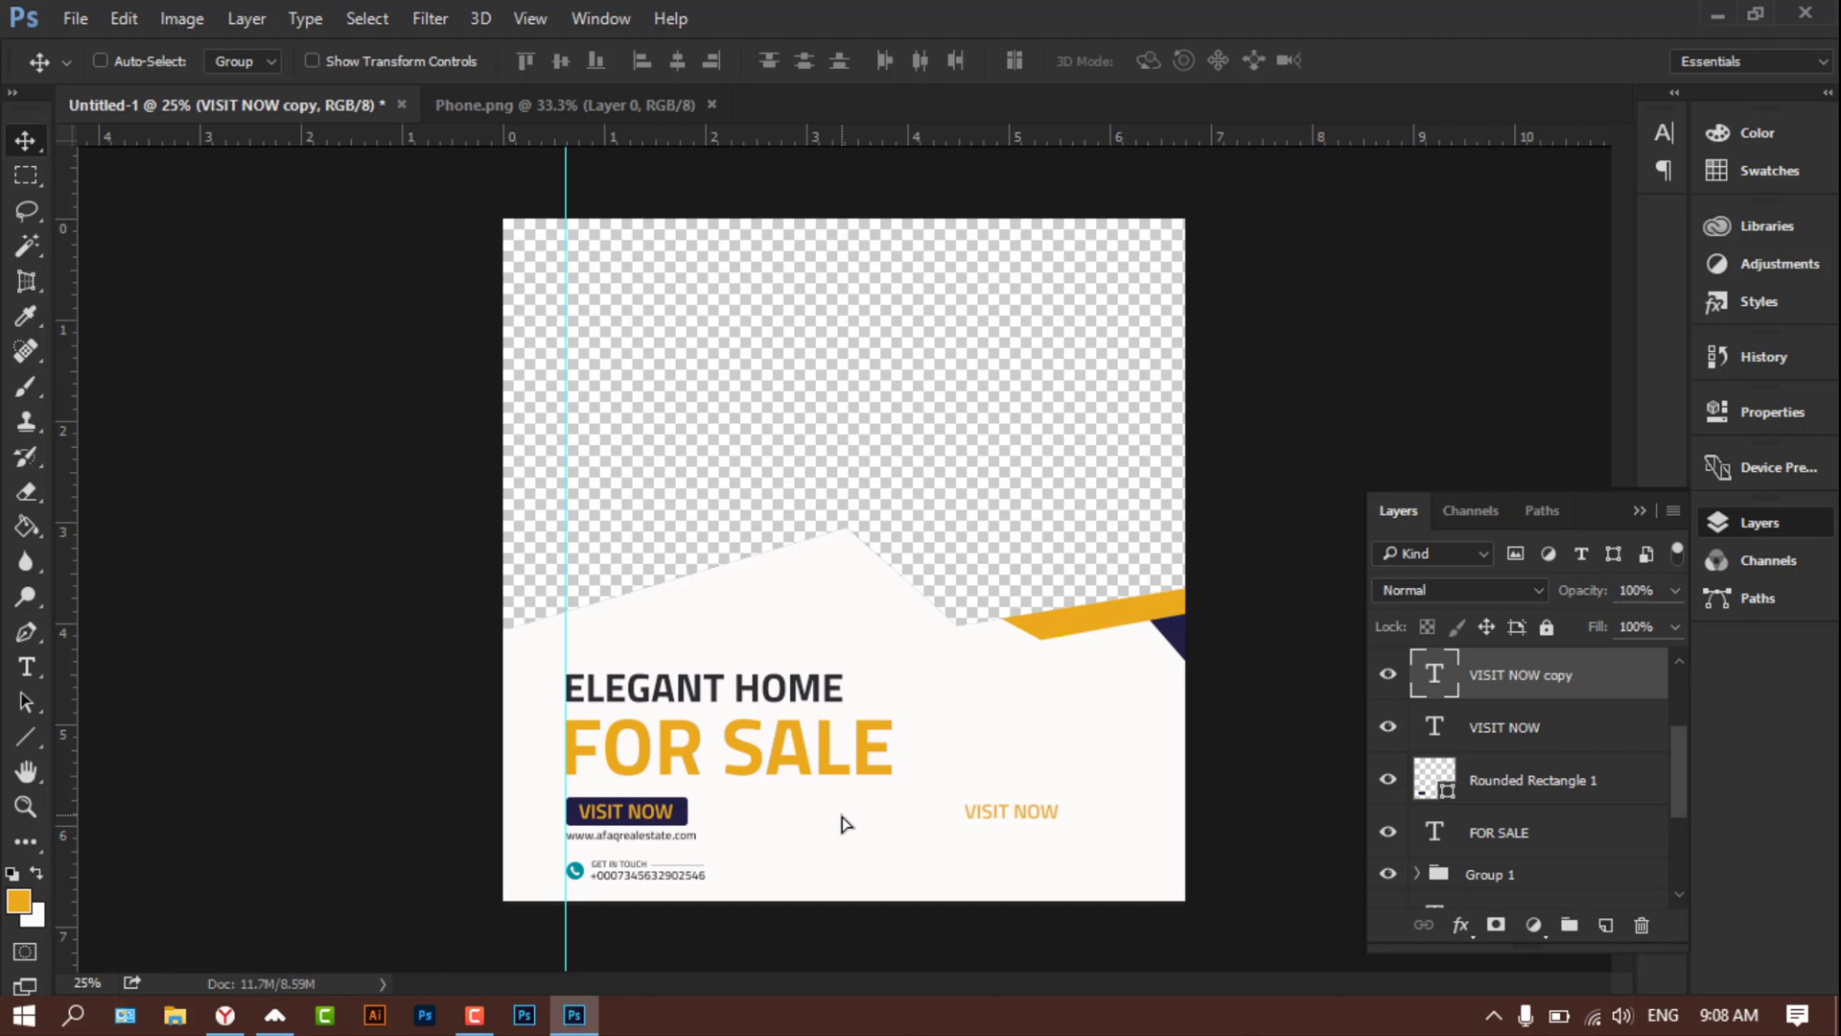
{"action": "key", "text": "shift+Right"}
{"action": "key", "text": "shift+Right"}
{"action": "key", "text": "shift+Right"}
{"action": "key", "text": "shift+Right"}
{"action": "key", "text": "shift+Right"}
{"action": "key", "text": "shift+Right"}
{"action": "key", "text": "shift+Right"}
{"action": "key", "text": "shift+Right"}
{"action": "key", "text": "shift+Right"}
{"action": "key", "text": "shift+Right"}
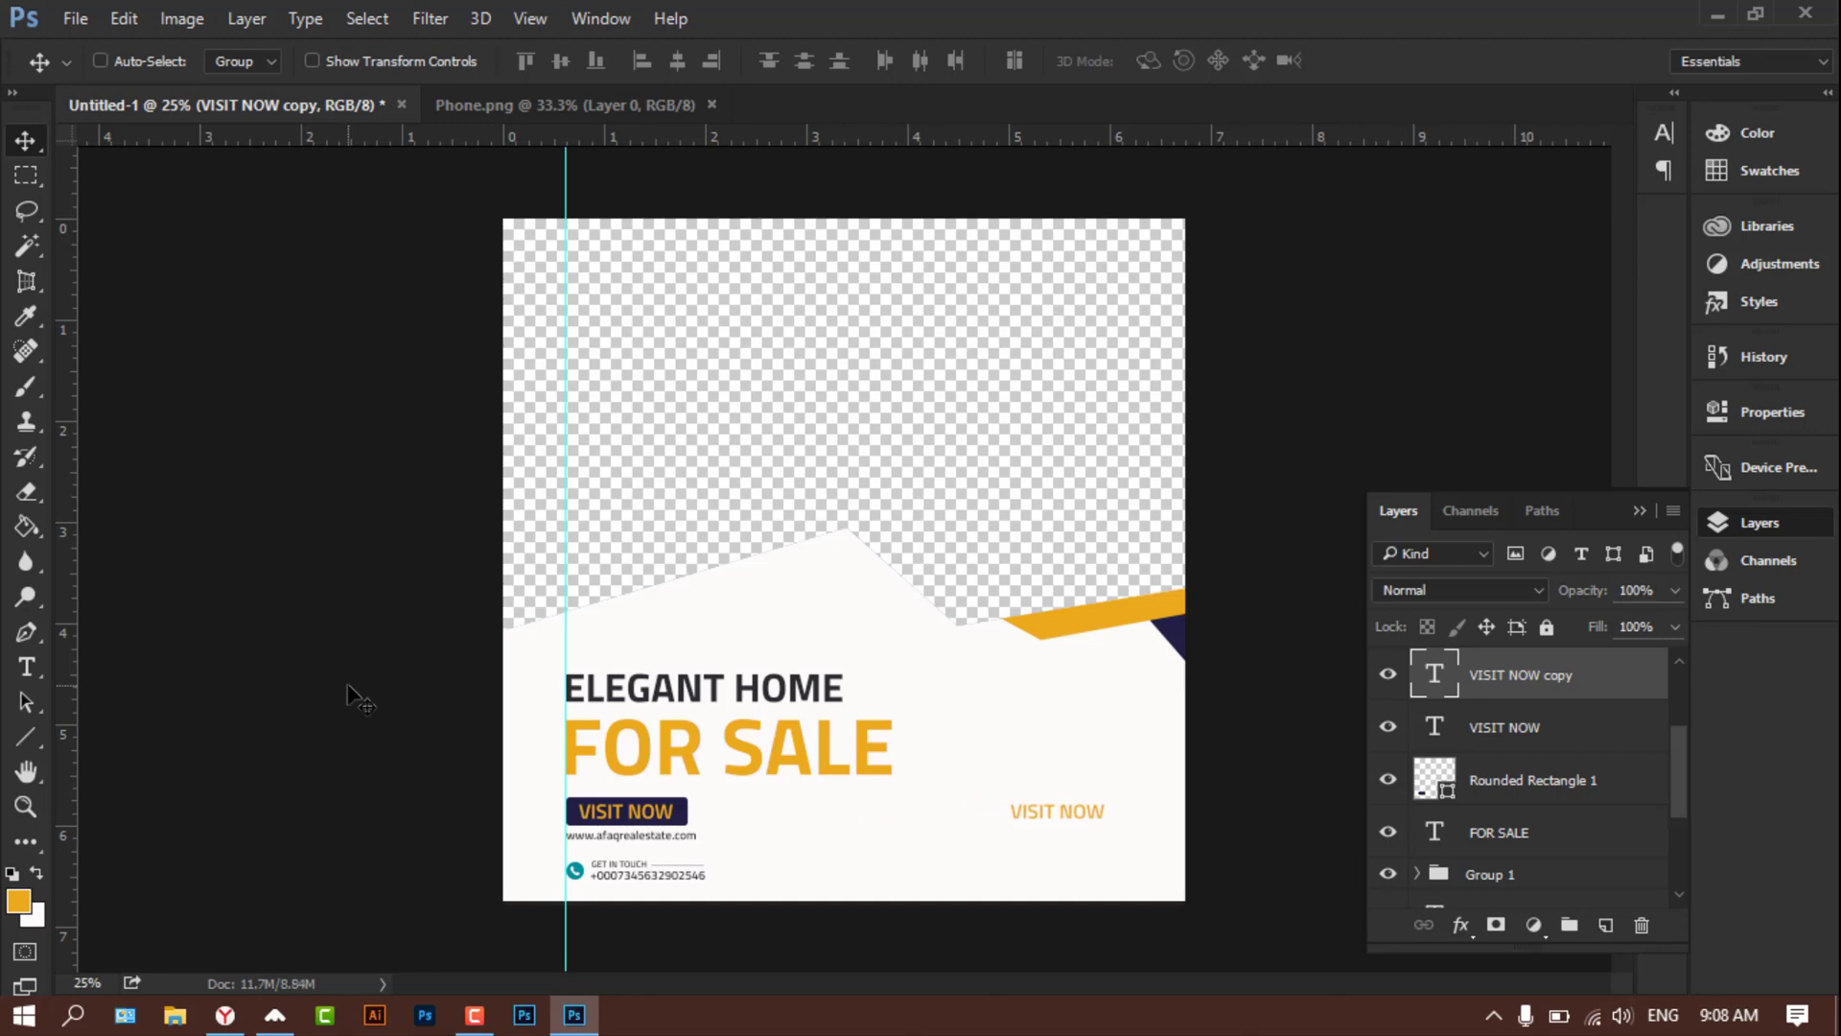
{"action": "key", "text": "t"}
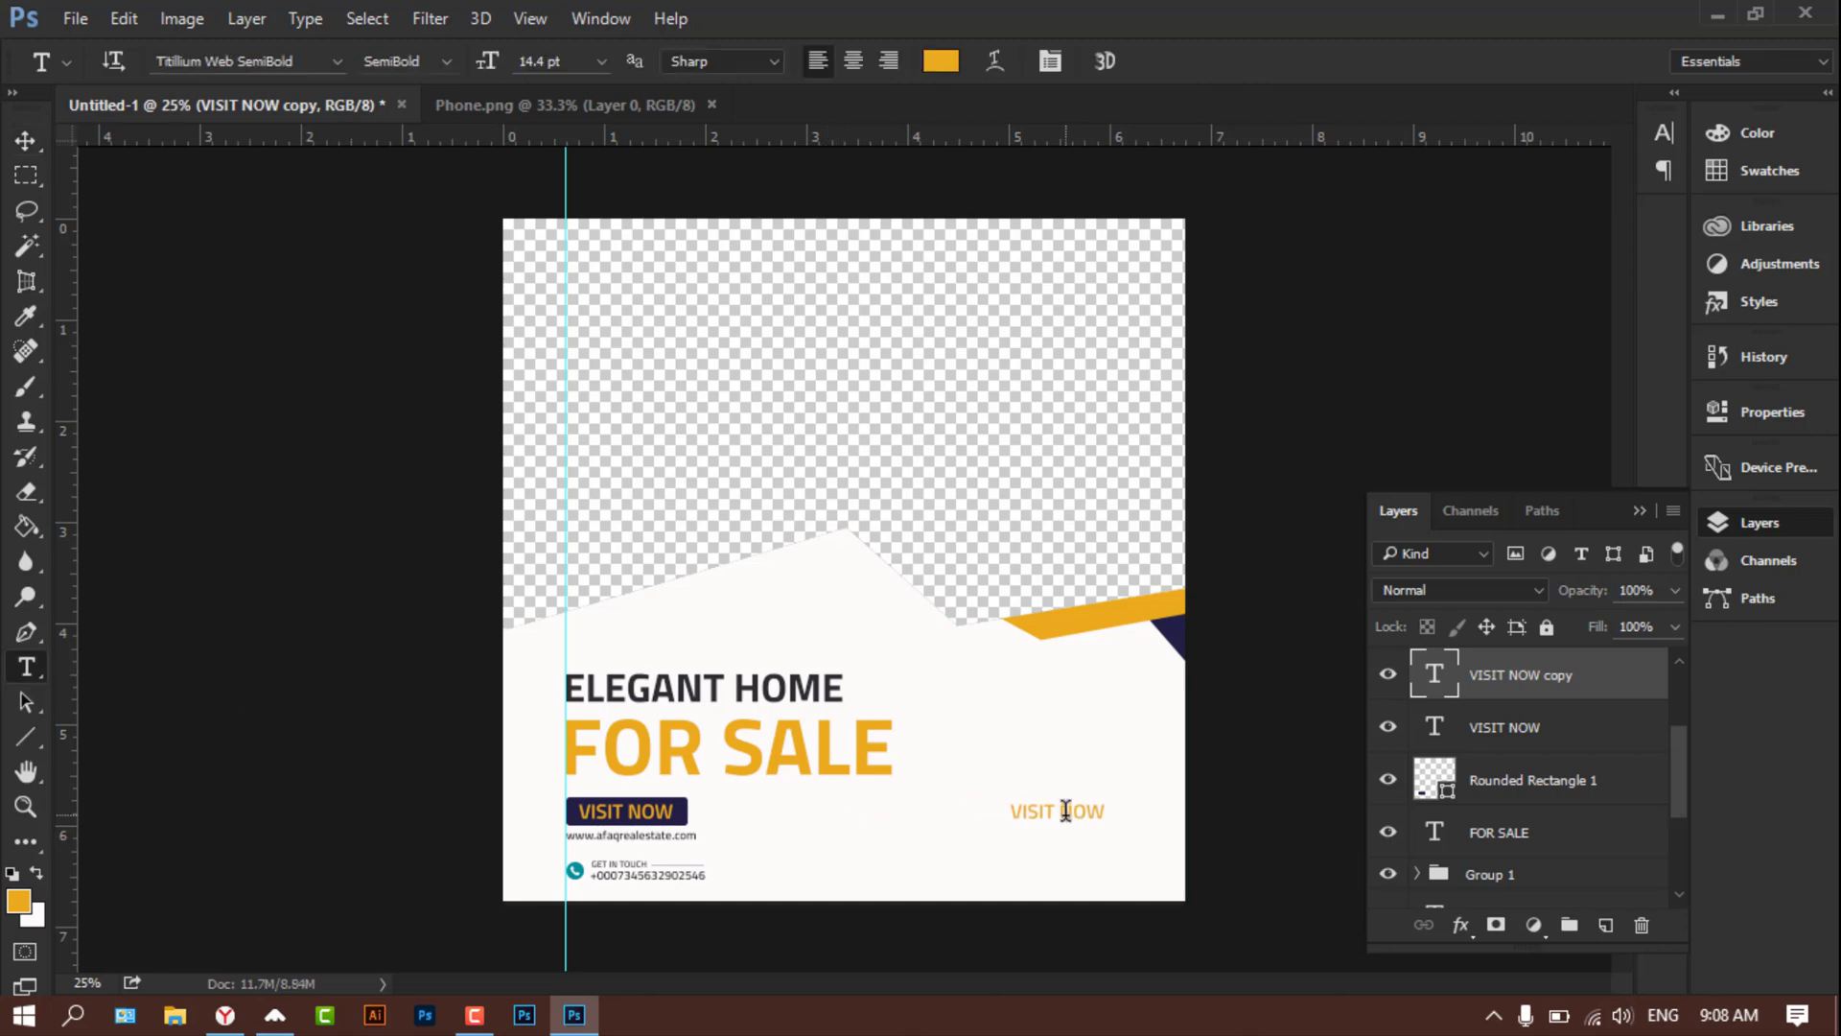
Step: Change the copied text to OFFER PRICE, coloured with the dark navy sampled from HOME
{"action": "left_click", "coordinate": [1065, 810]}
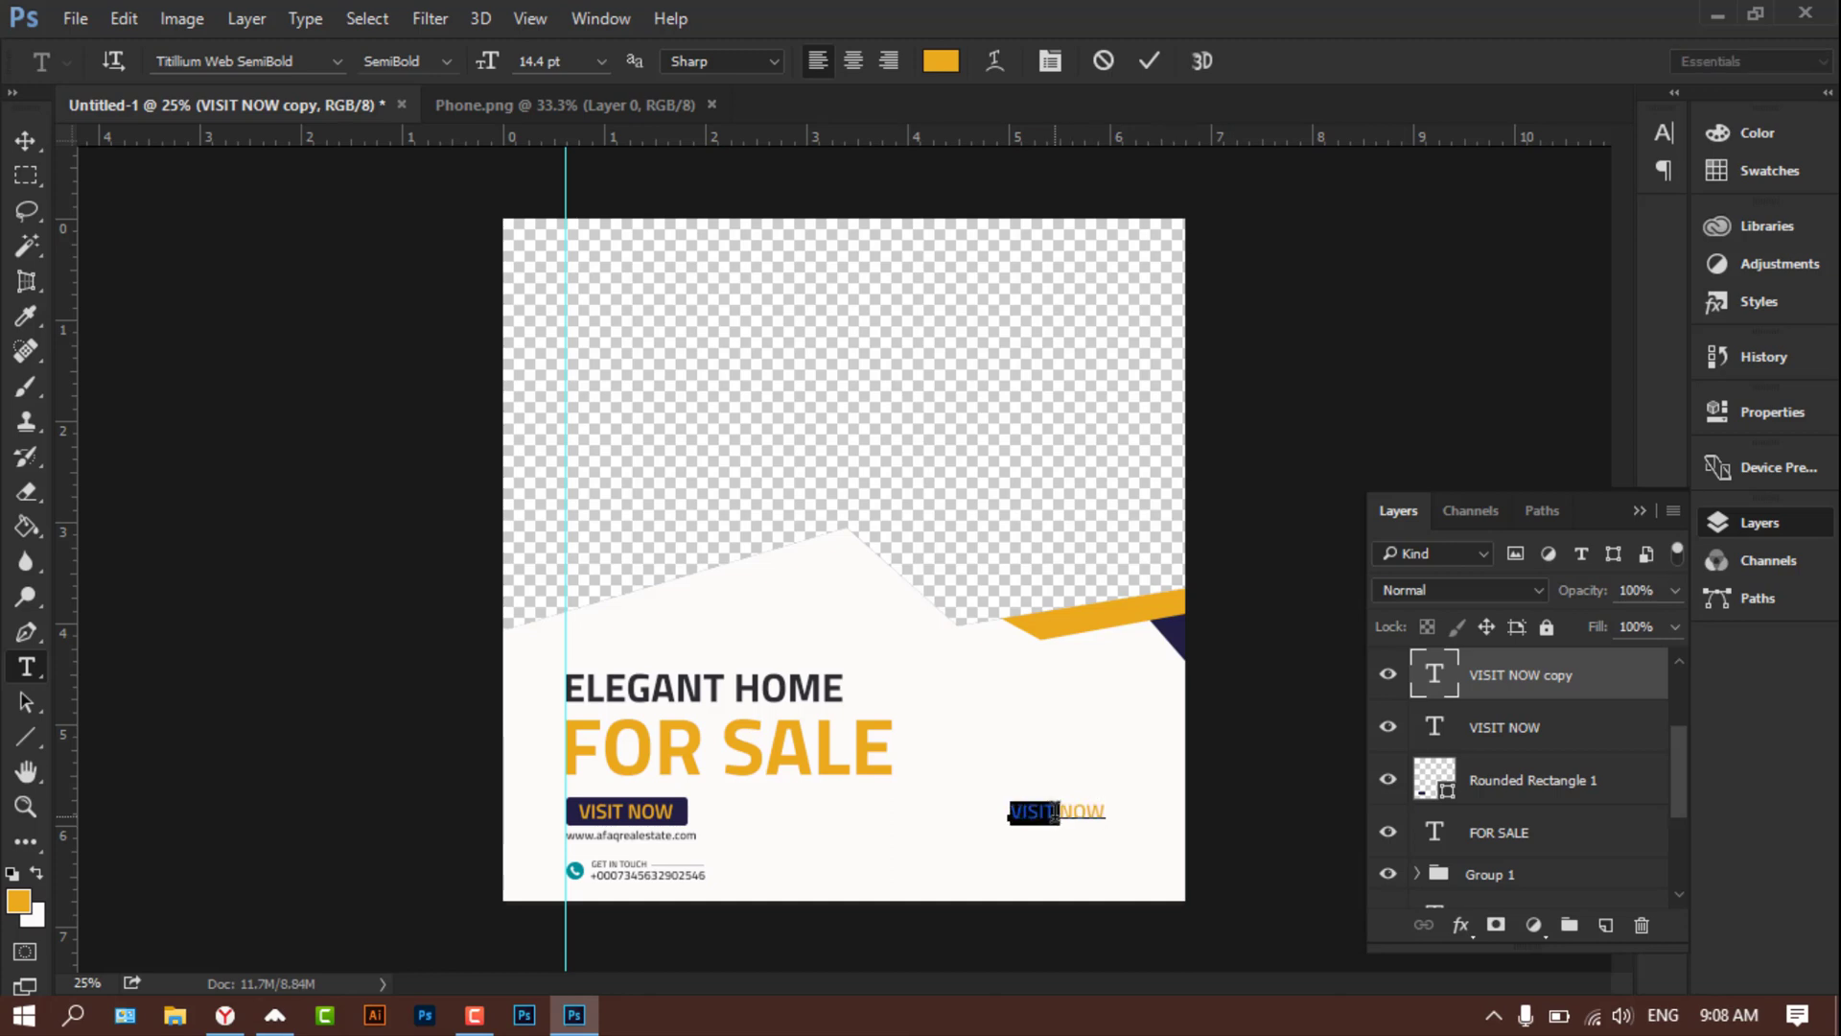
{"action": "key", "text": "ctrl+a"}
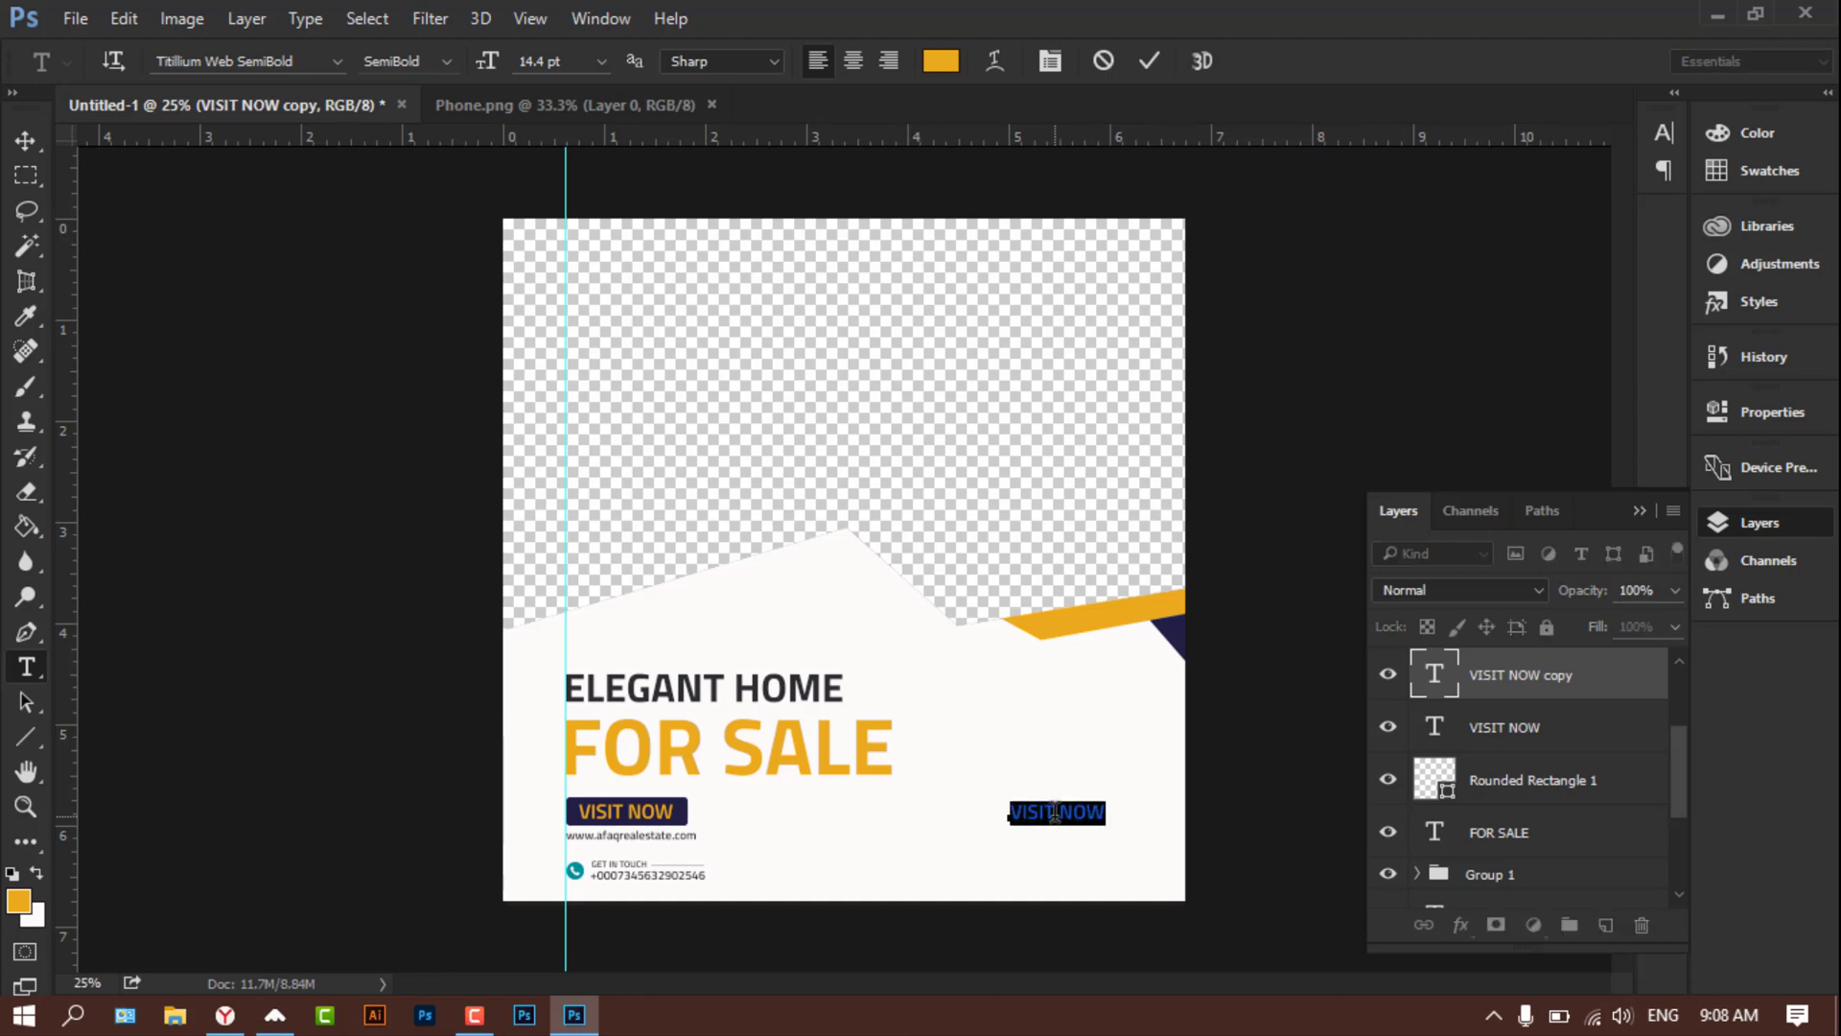
{"action": "type", "text": "OFFER PRICE"}
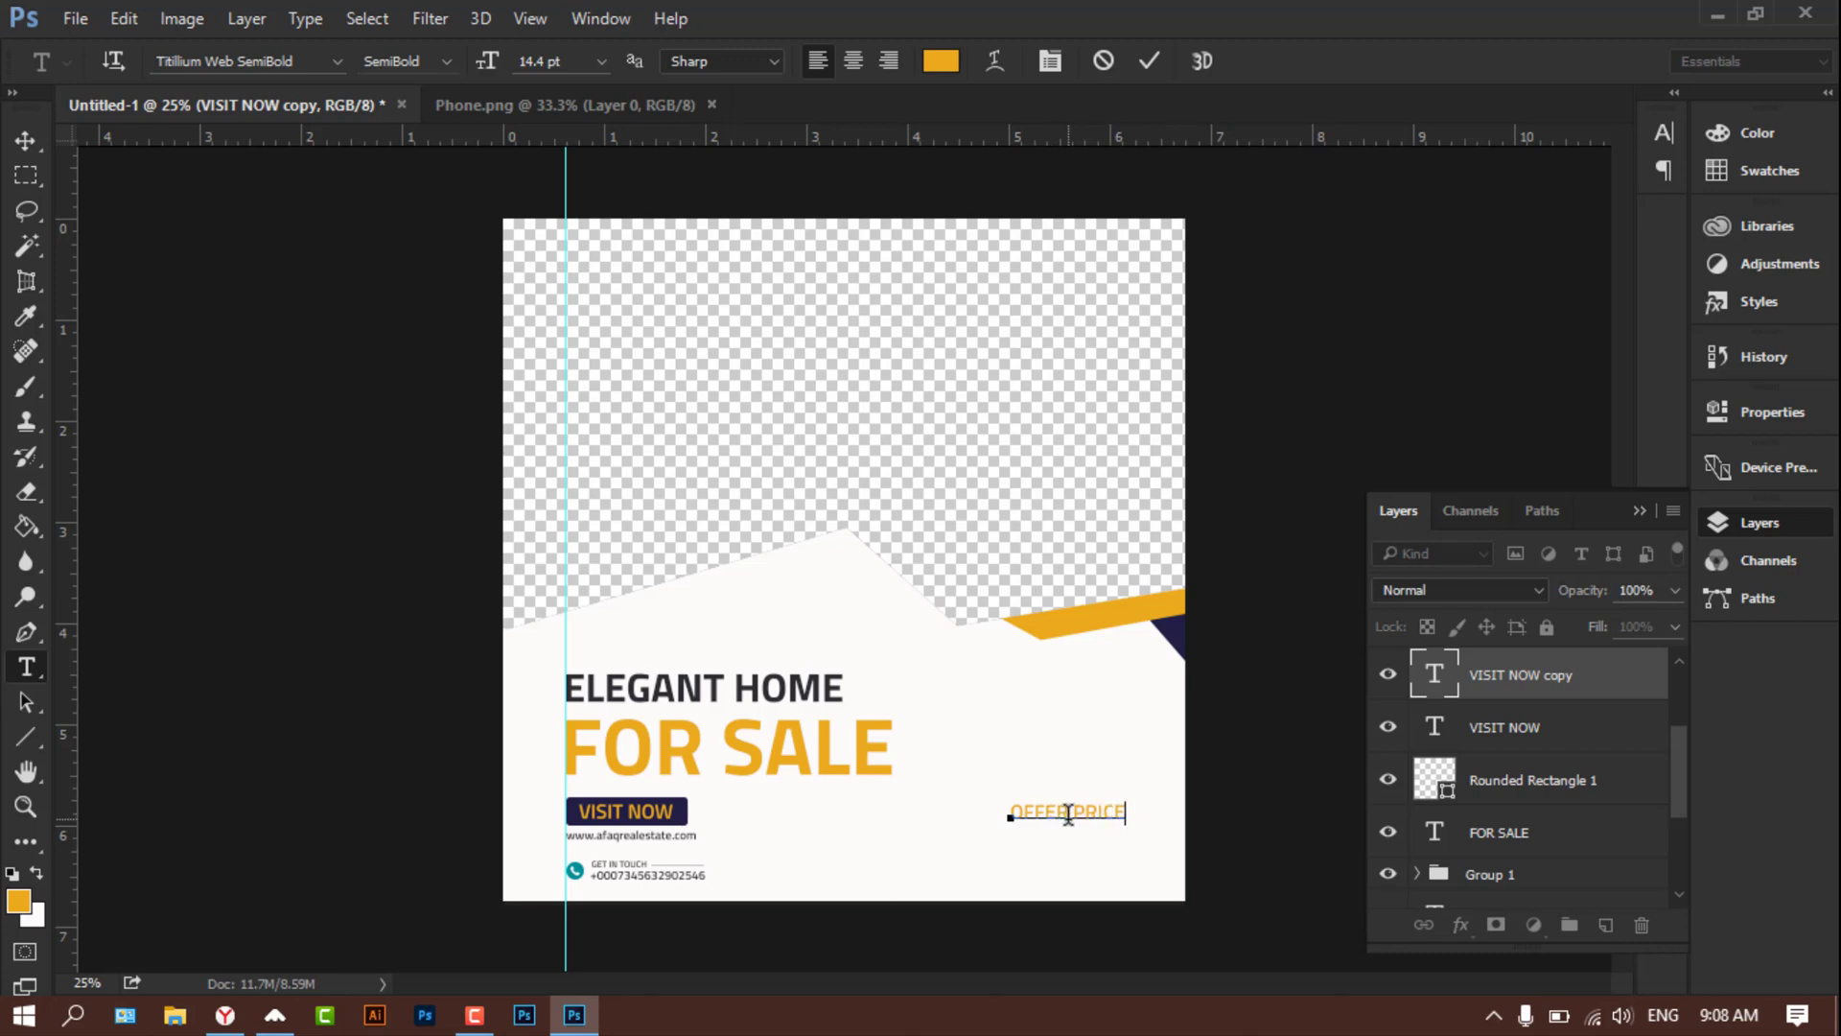
{"action": "key", "text": "ctrl+a"}
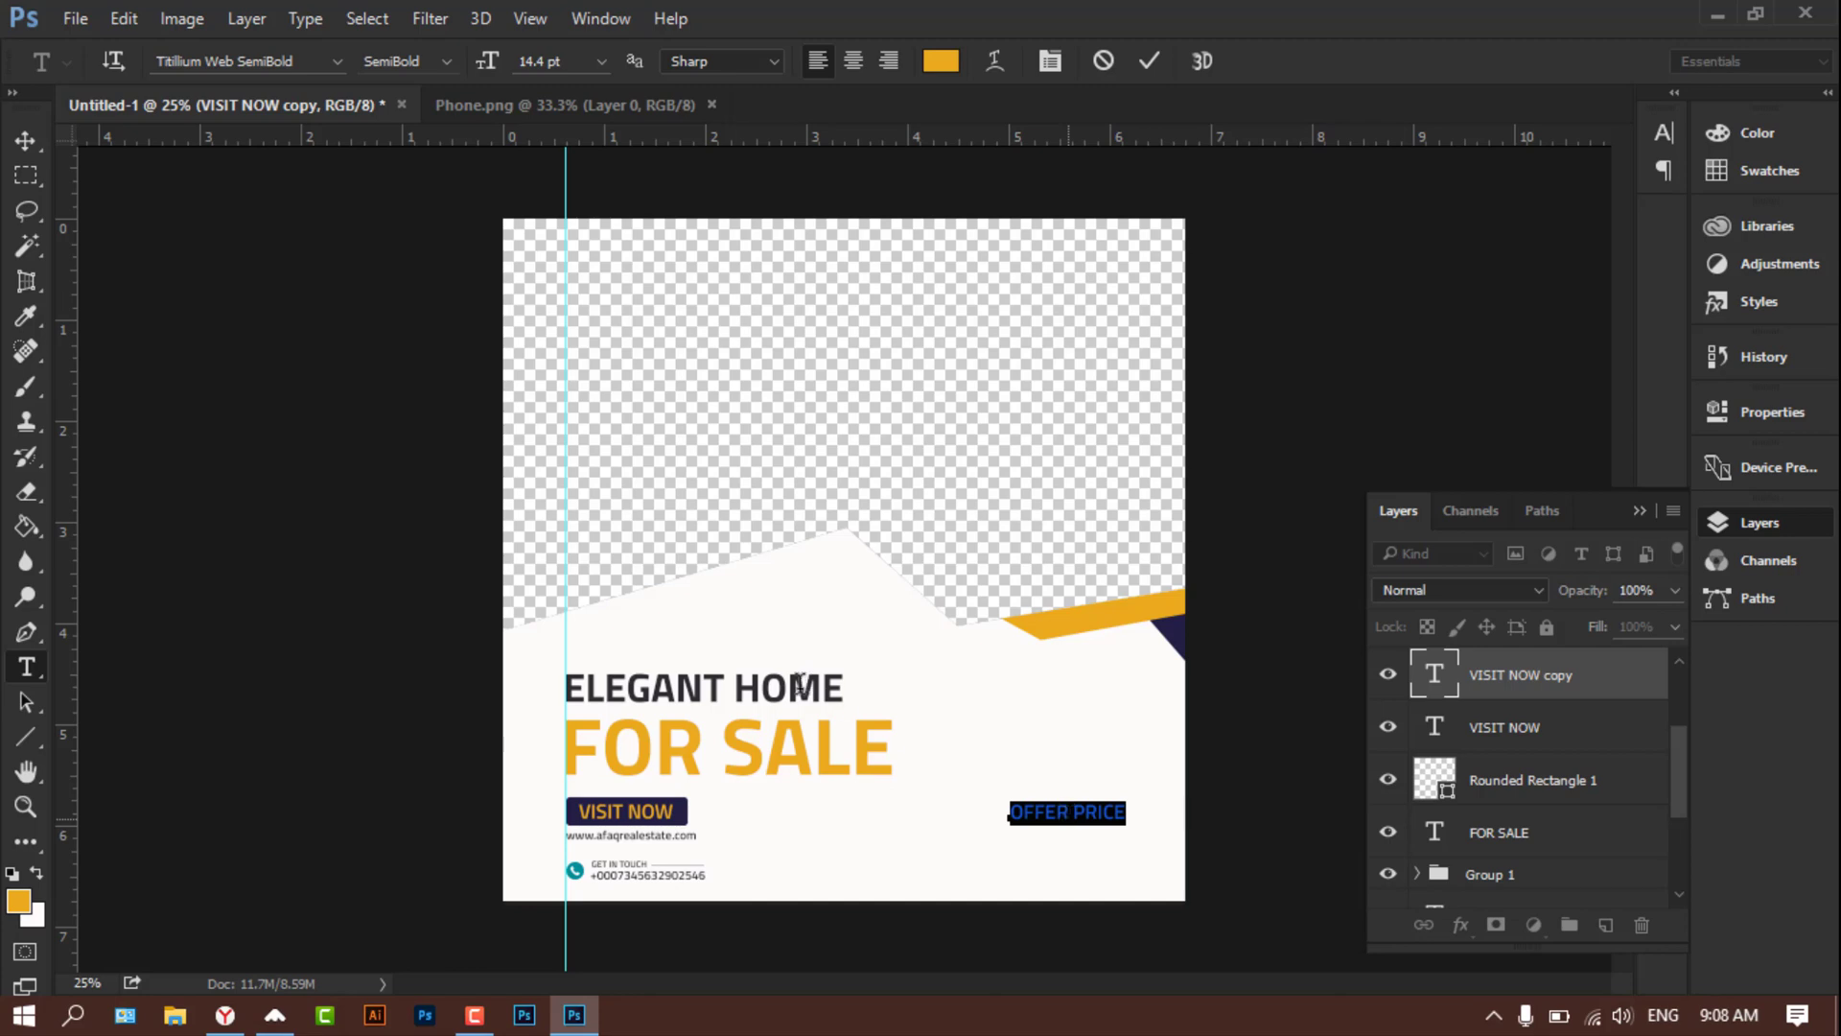
{"action": "left_click", "coordinate": [17, 903]}
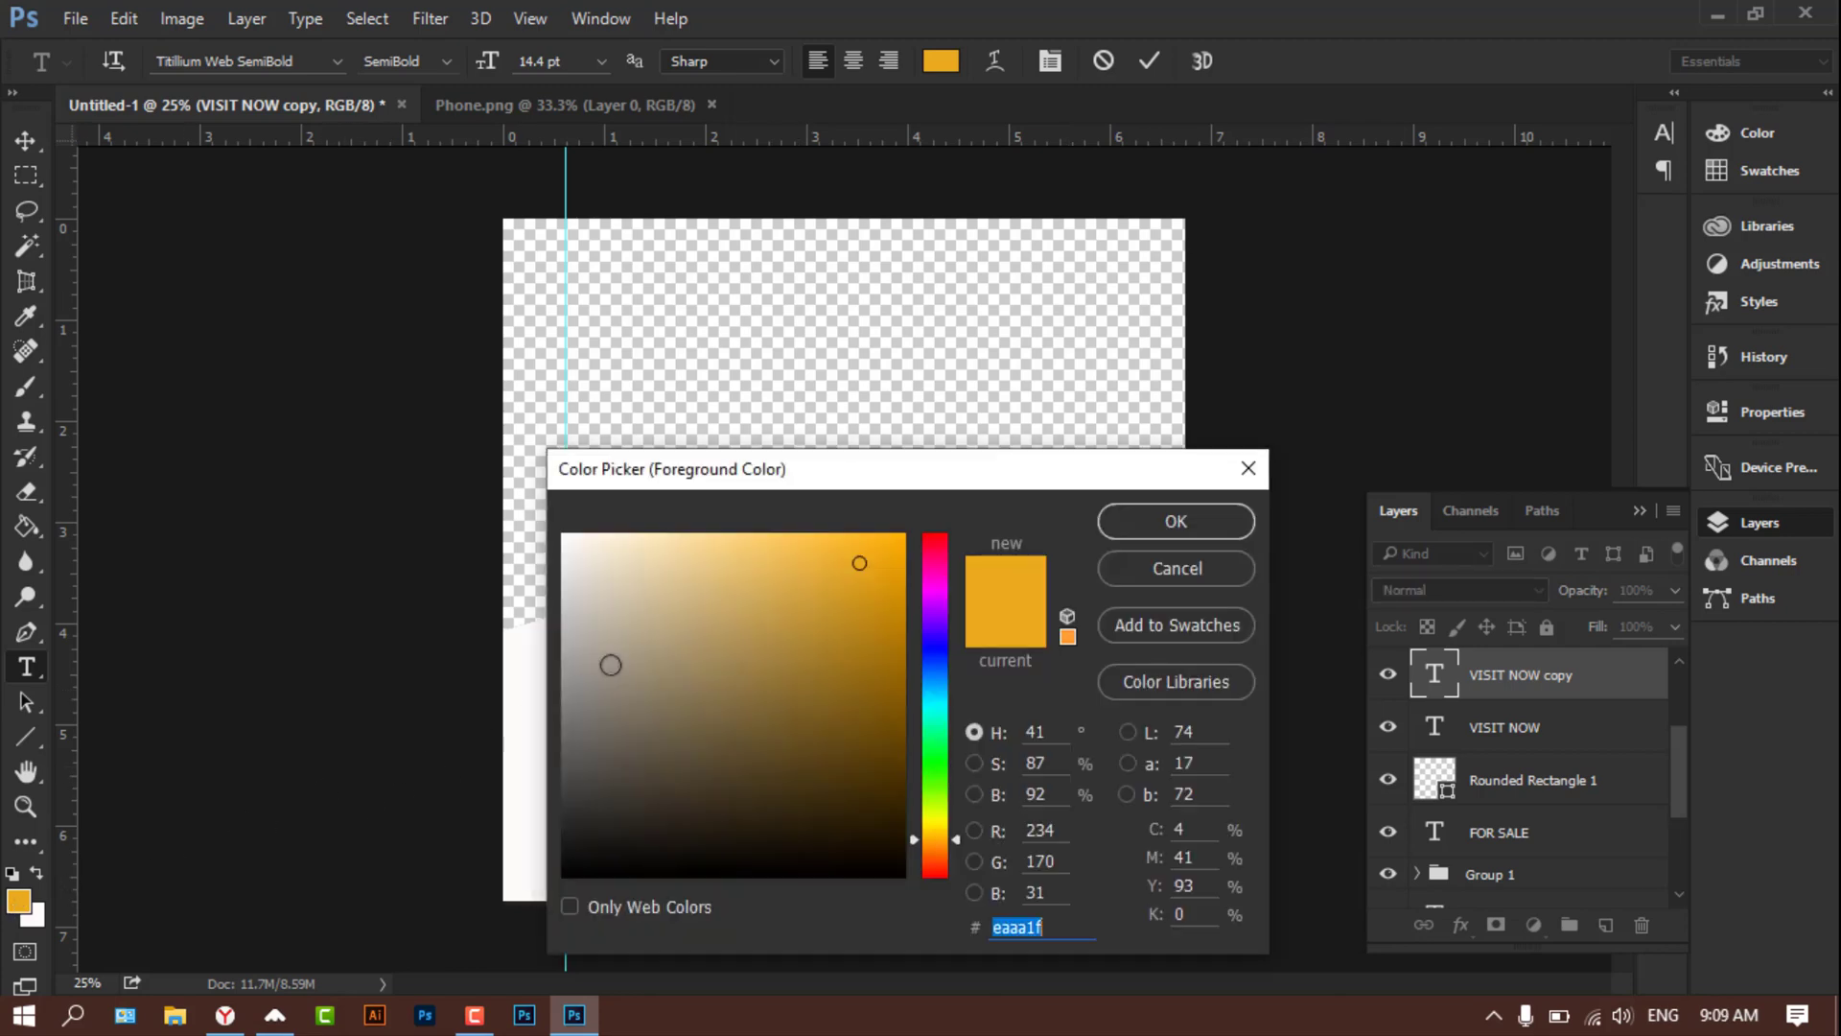
{"action": "left_click_drag", "start_coordinate": [1087, 468], "coordinate": [1492, 417]}
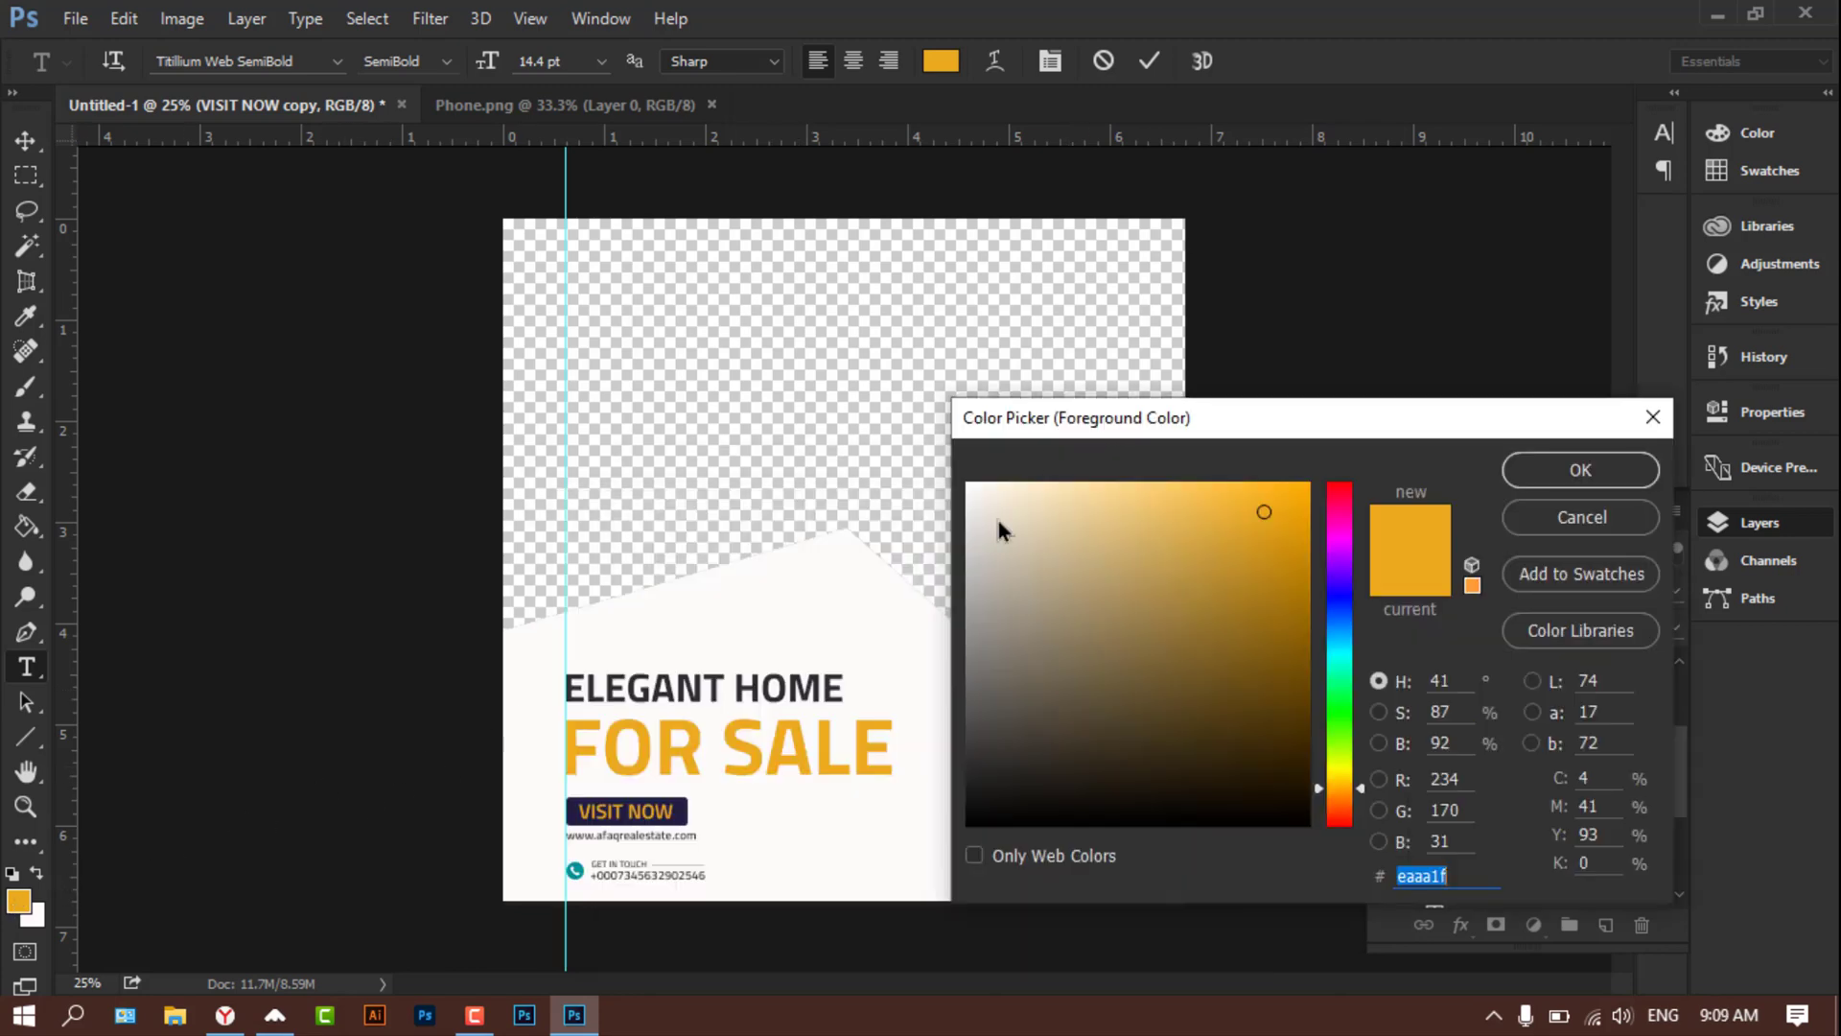
{"action": "left_click", "coordinate": [806, 685]}
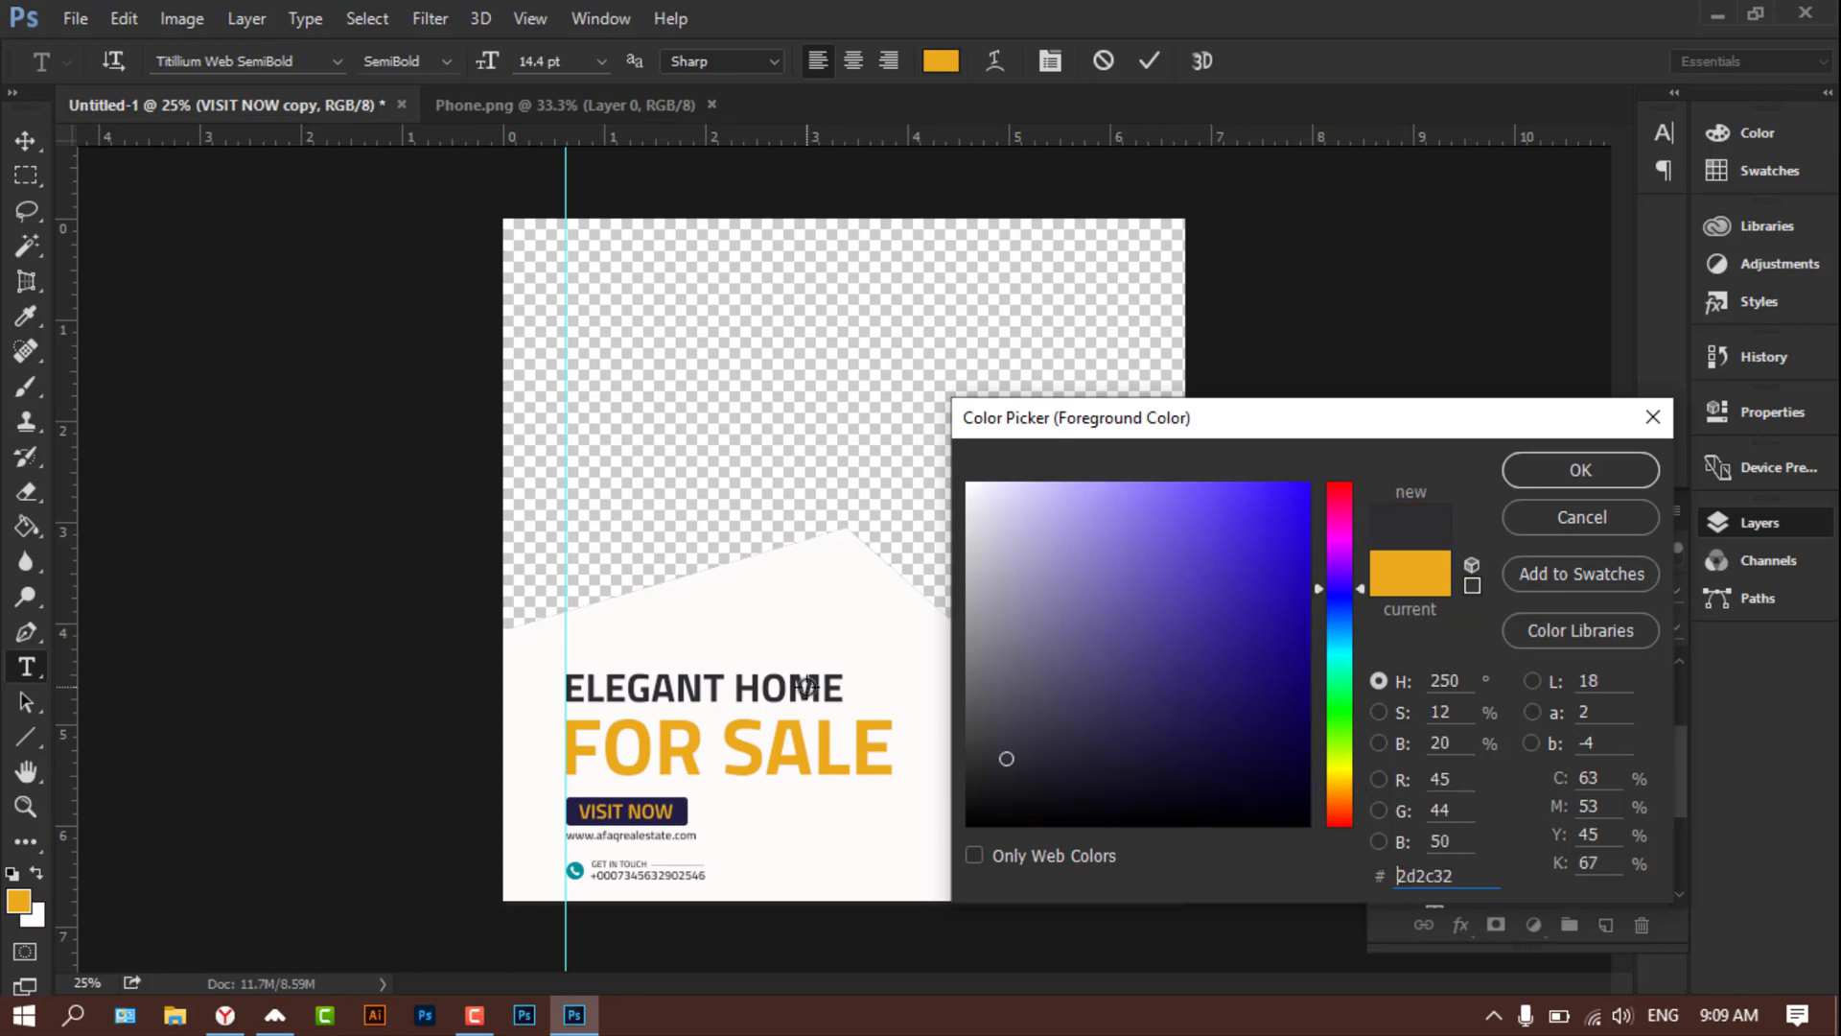
{"action": "left_click", "coordinate": [1533, 468]}
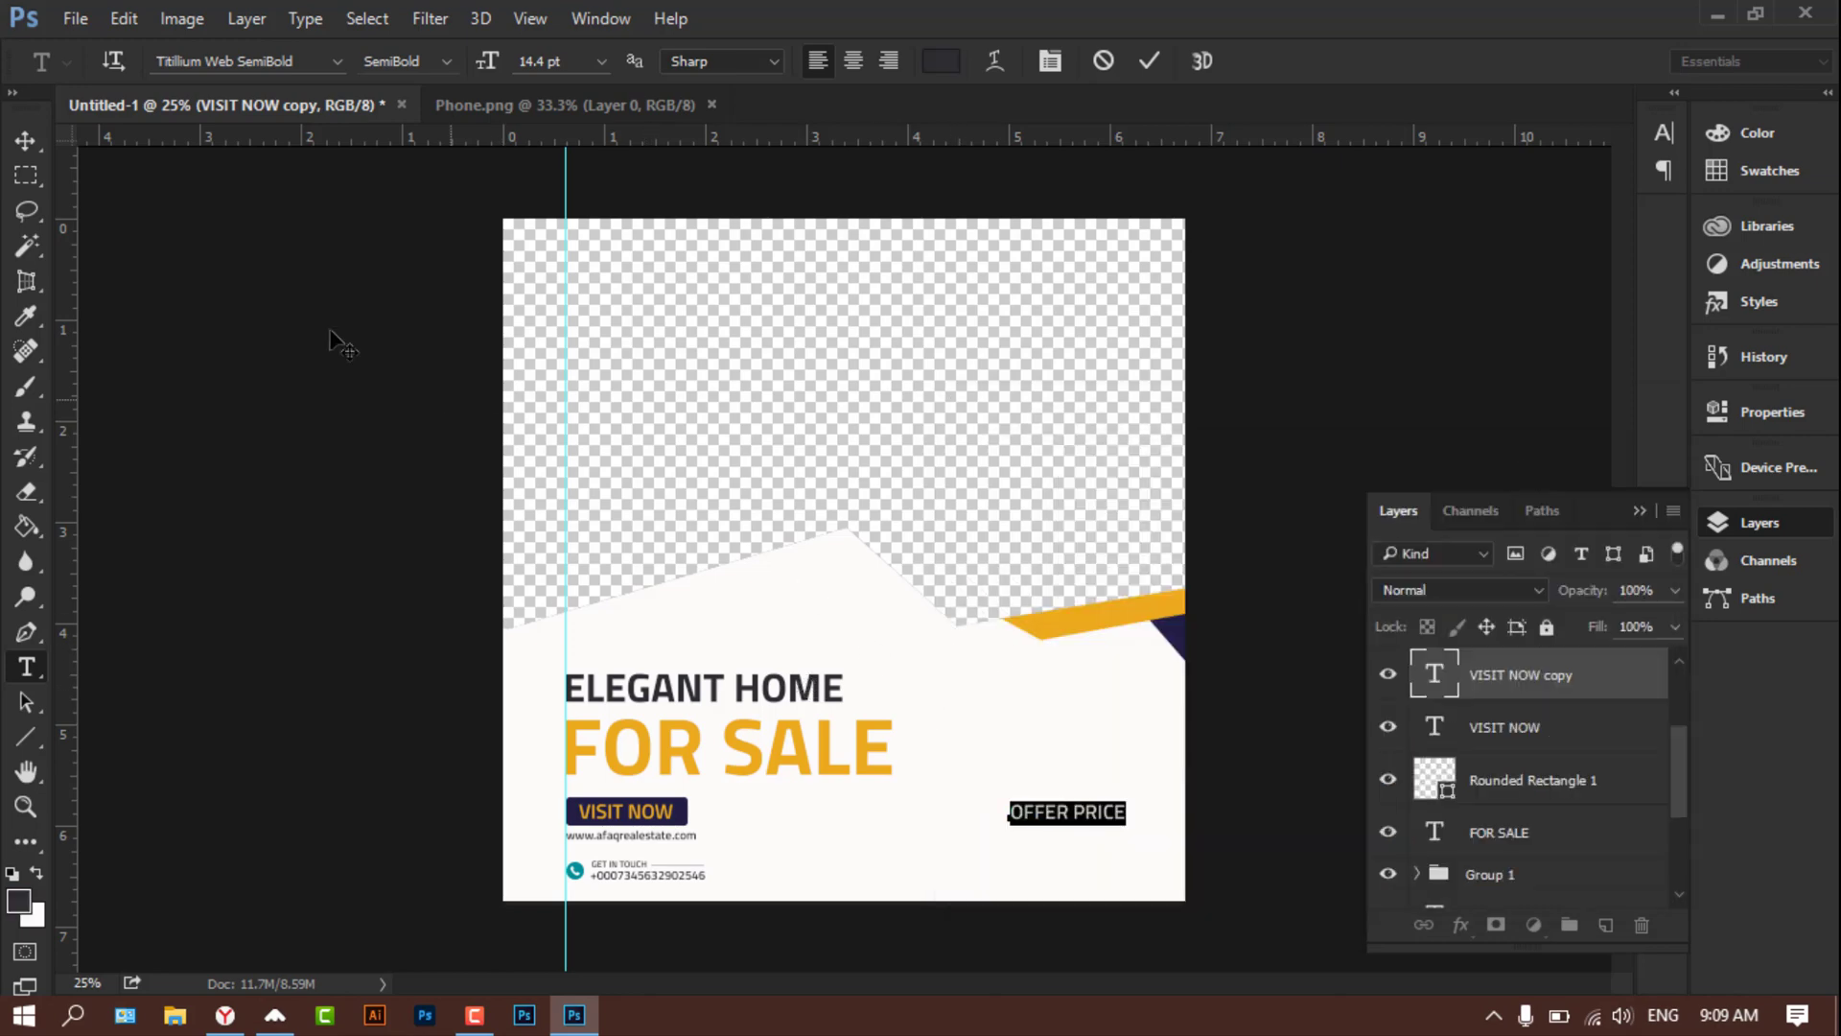
{"action": "left_click", "coordinate": [30, 144]}
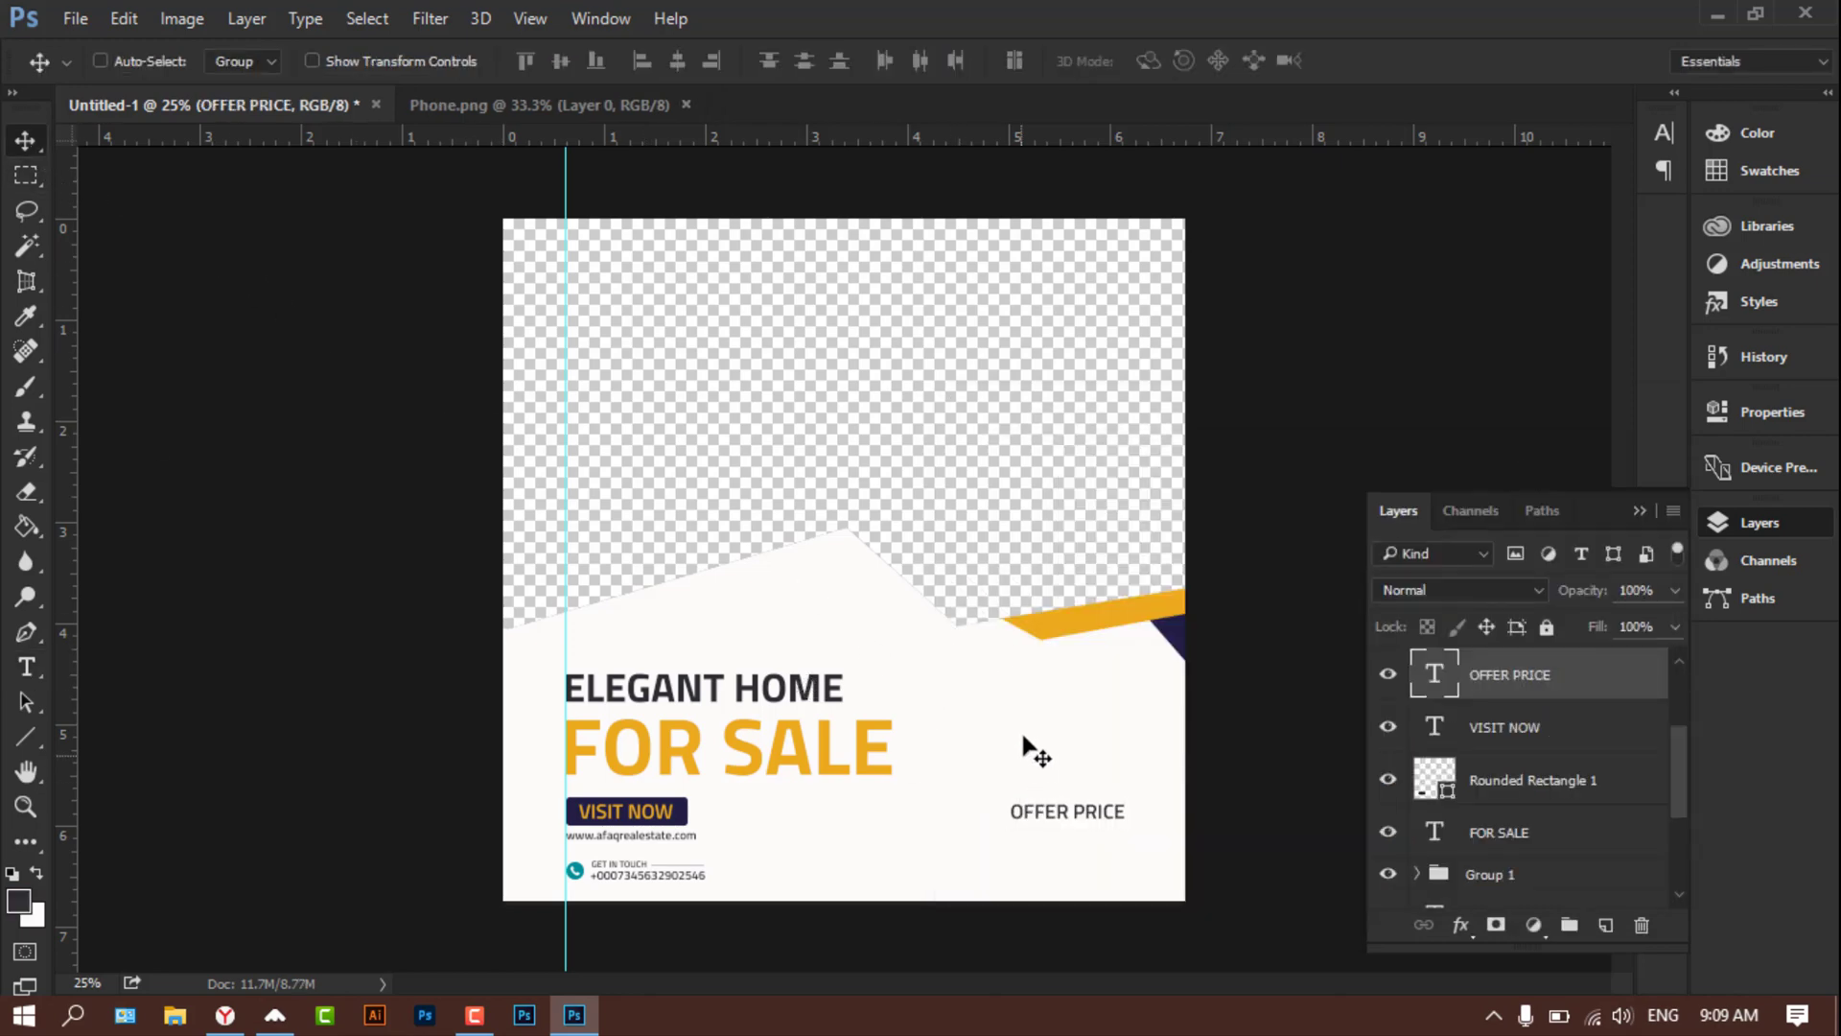
Step: Zoom in and preview other font styles on OFFER PRICE, keeping Titillium Web Bold
{"action": "scroll", "coordinate": [259, 724], "scroll_direction": "up", "scroll_amount": 2}
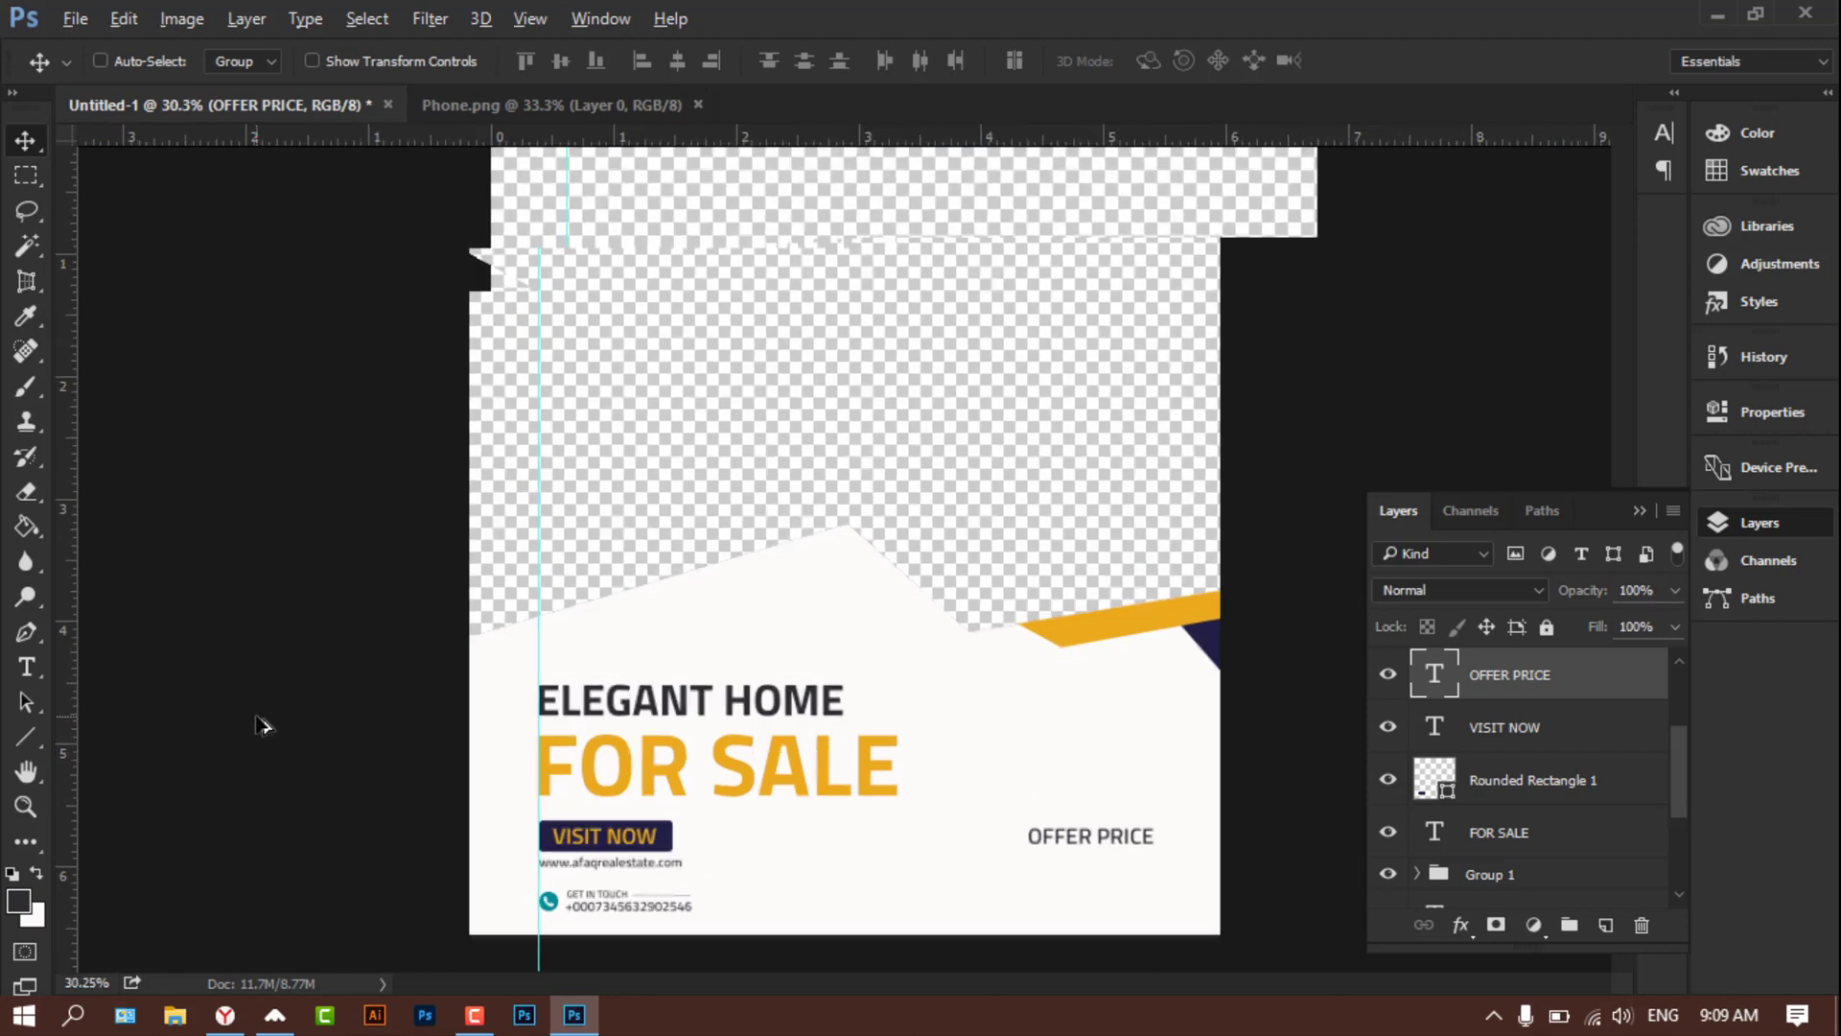
{"action": "scroll", "coordinate": [361, 723], "scroll_direction": "down", "scroll_amount": 5}
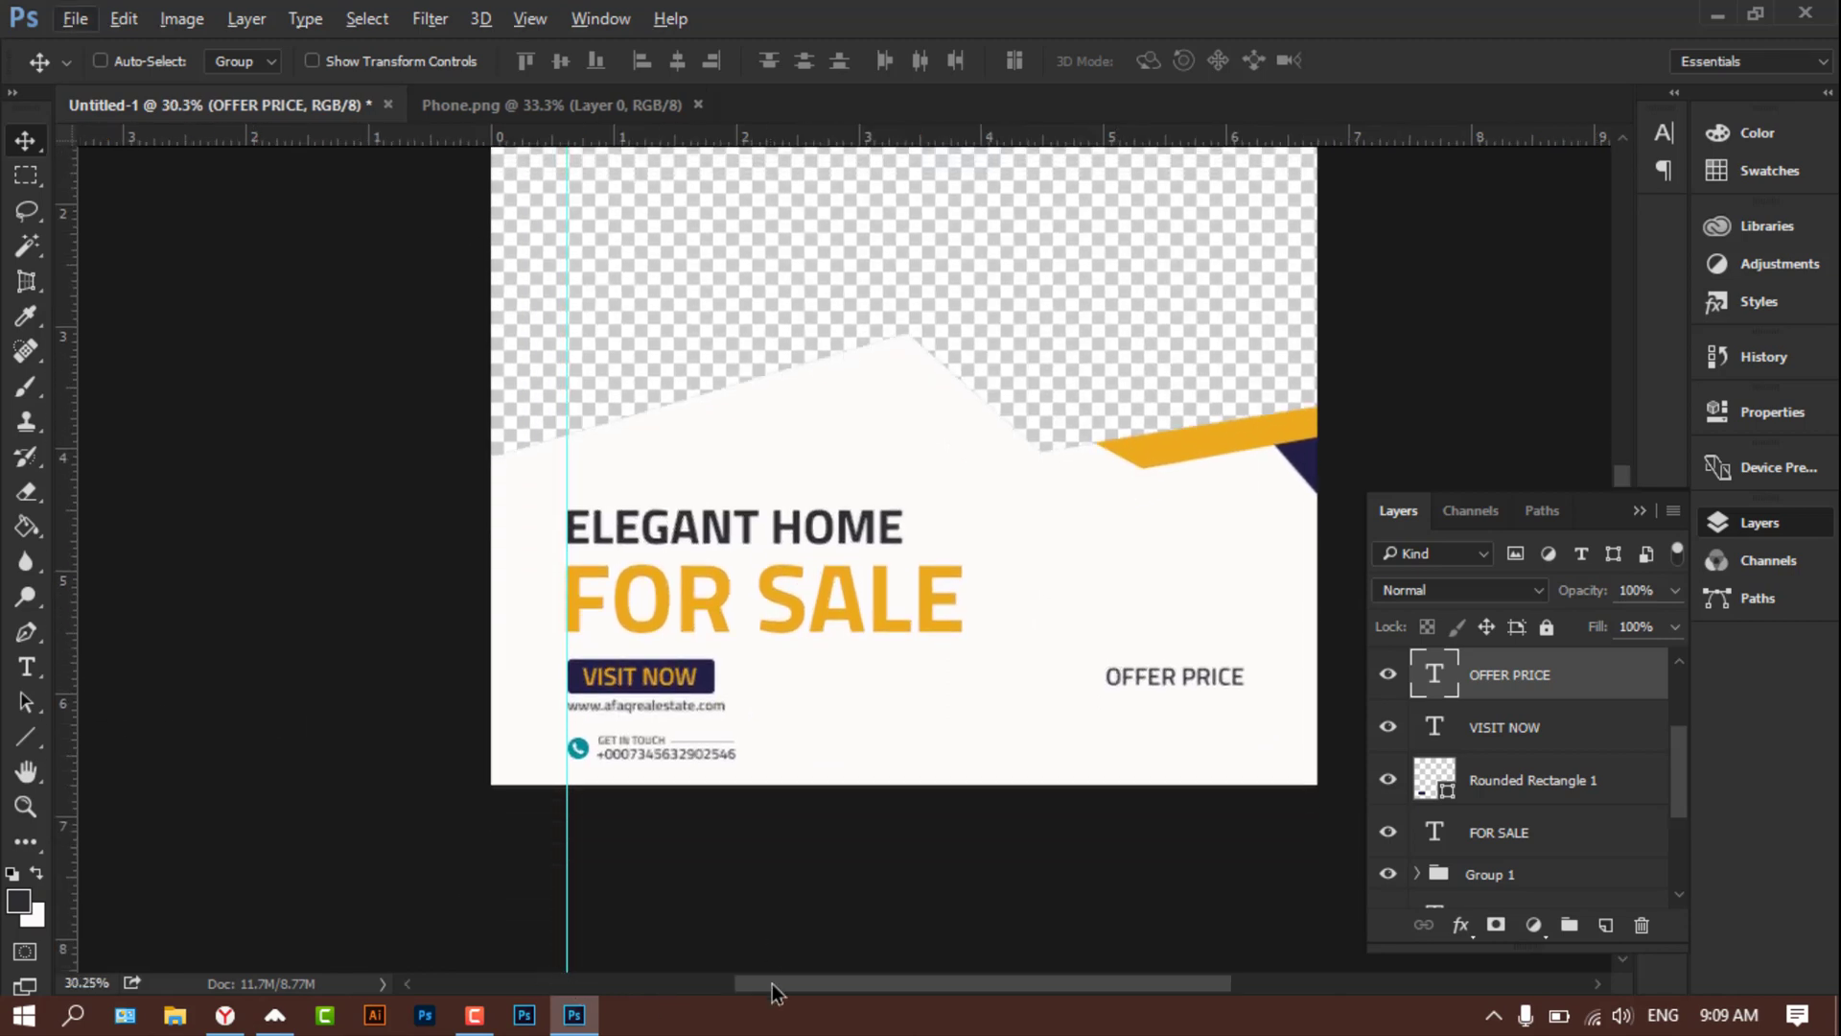
{"action": "left_click_drag", "start_coordinate": [773, 981], "coordinate": [944, 982]}
{"action": "scroll", "coordinate": [803, 822], "scroll_direction": "up", "scroll_amount": 5}
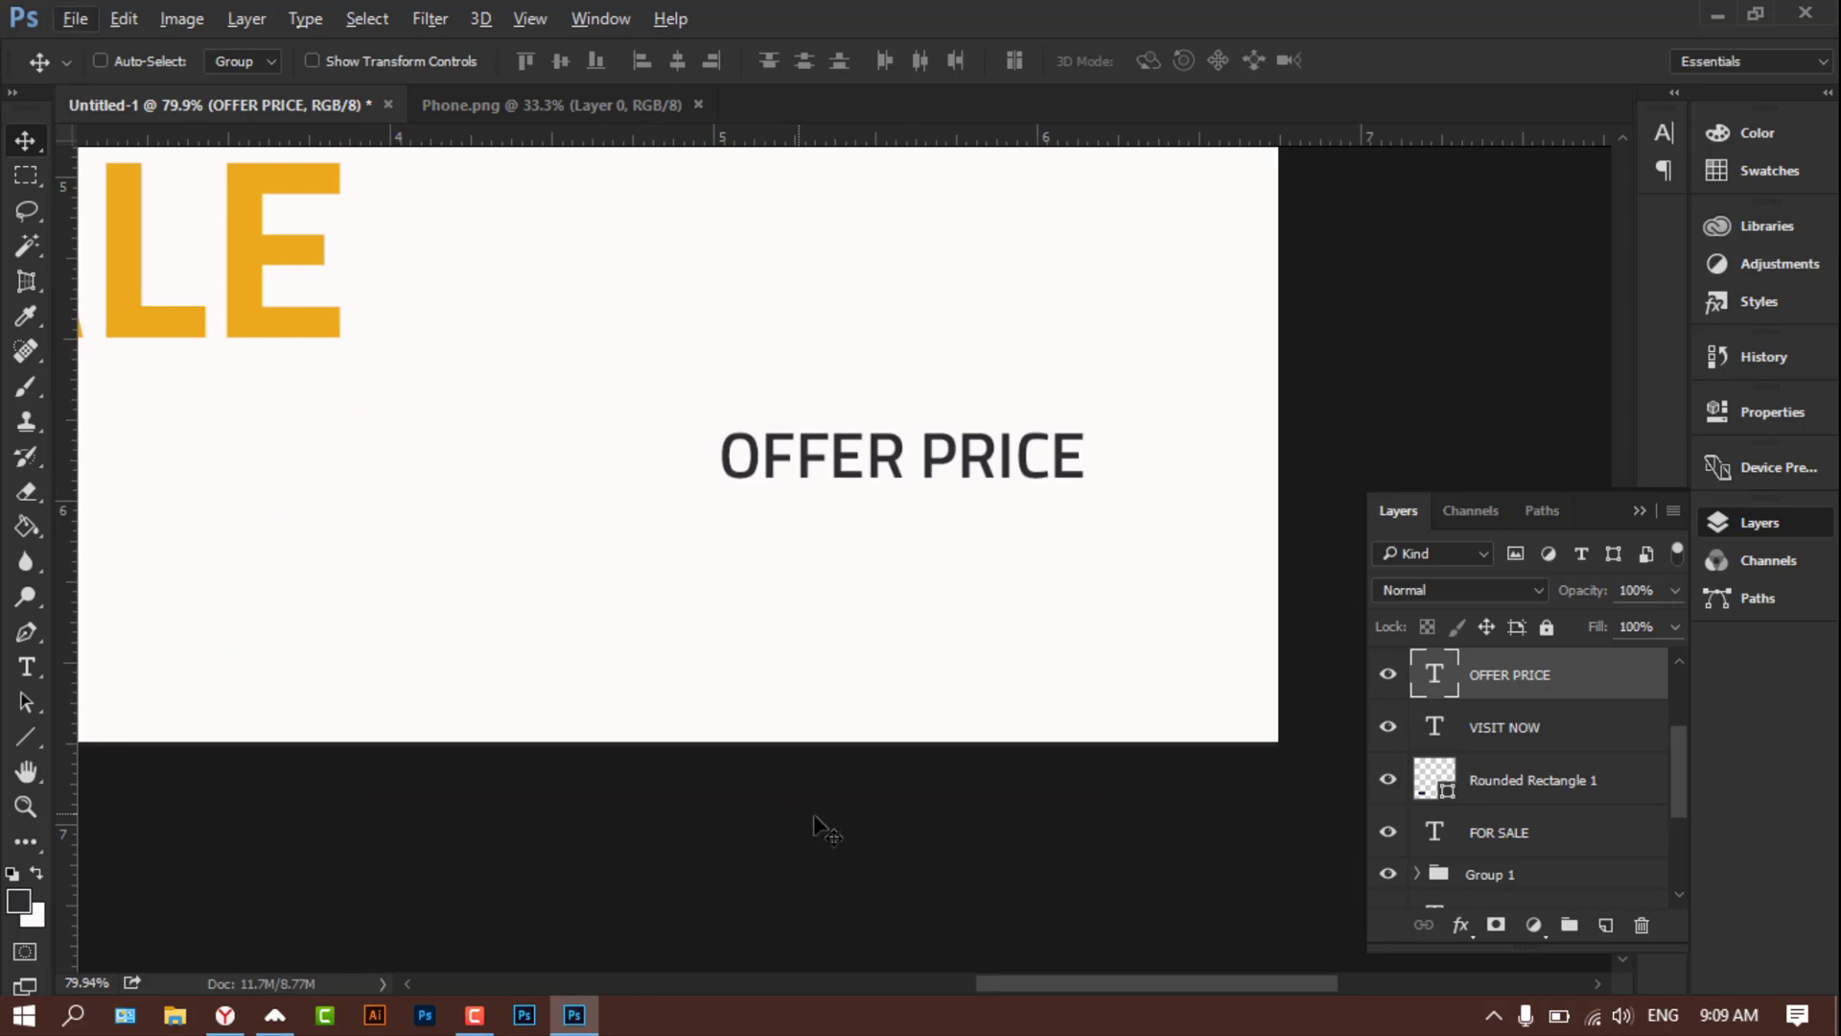
{"action": "scroll", "coordinate": [811, 726], "scroll_direction": "up", "scroll_amount": 1}
{"action": "scroll", "coordinate": [809, 724], "scroll_direction": "up", "scroll_amount": 2}
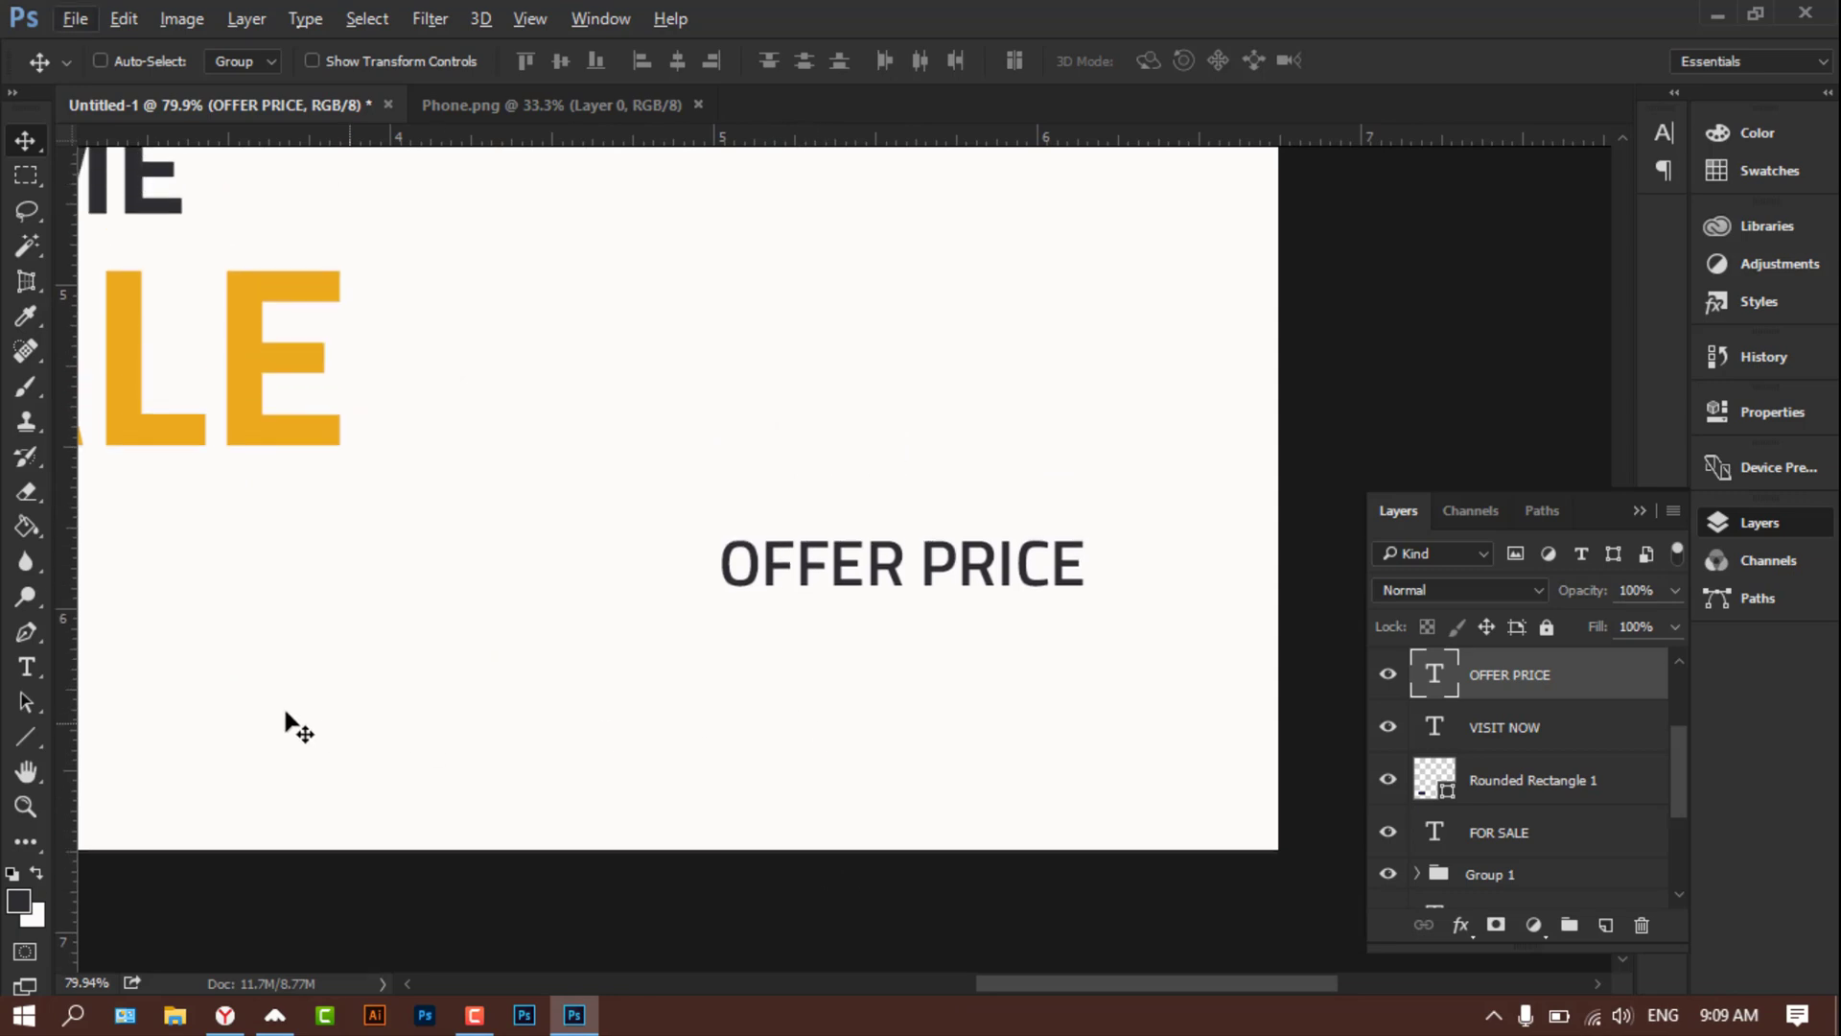
{"action": "left_click", "coordinate": [26, 669]}
{"action": "left_click", "coordinate": [207, 61]}
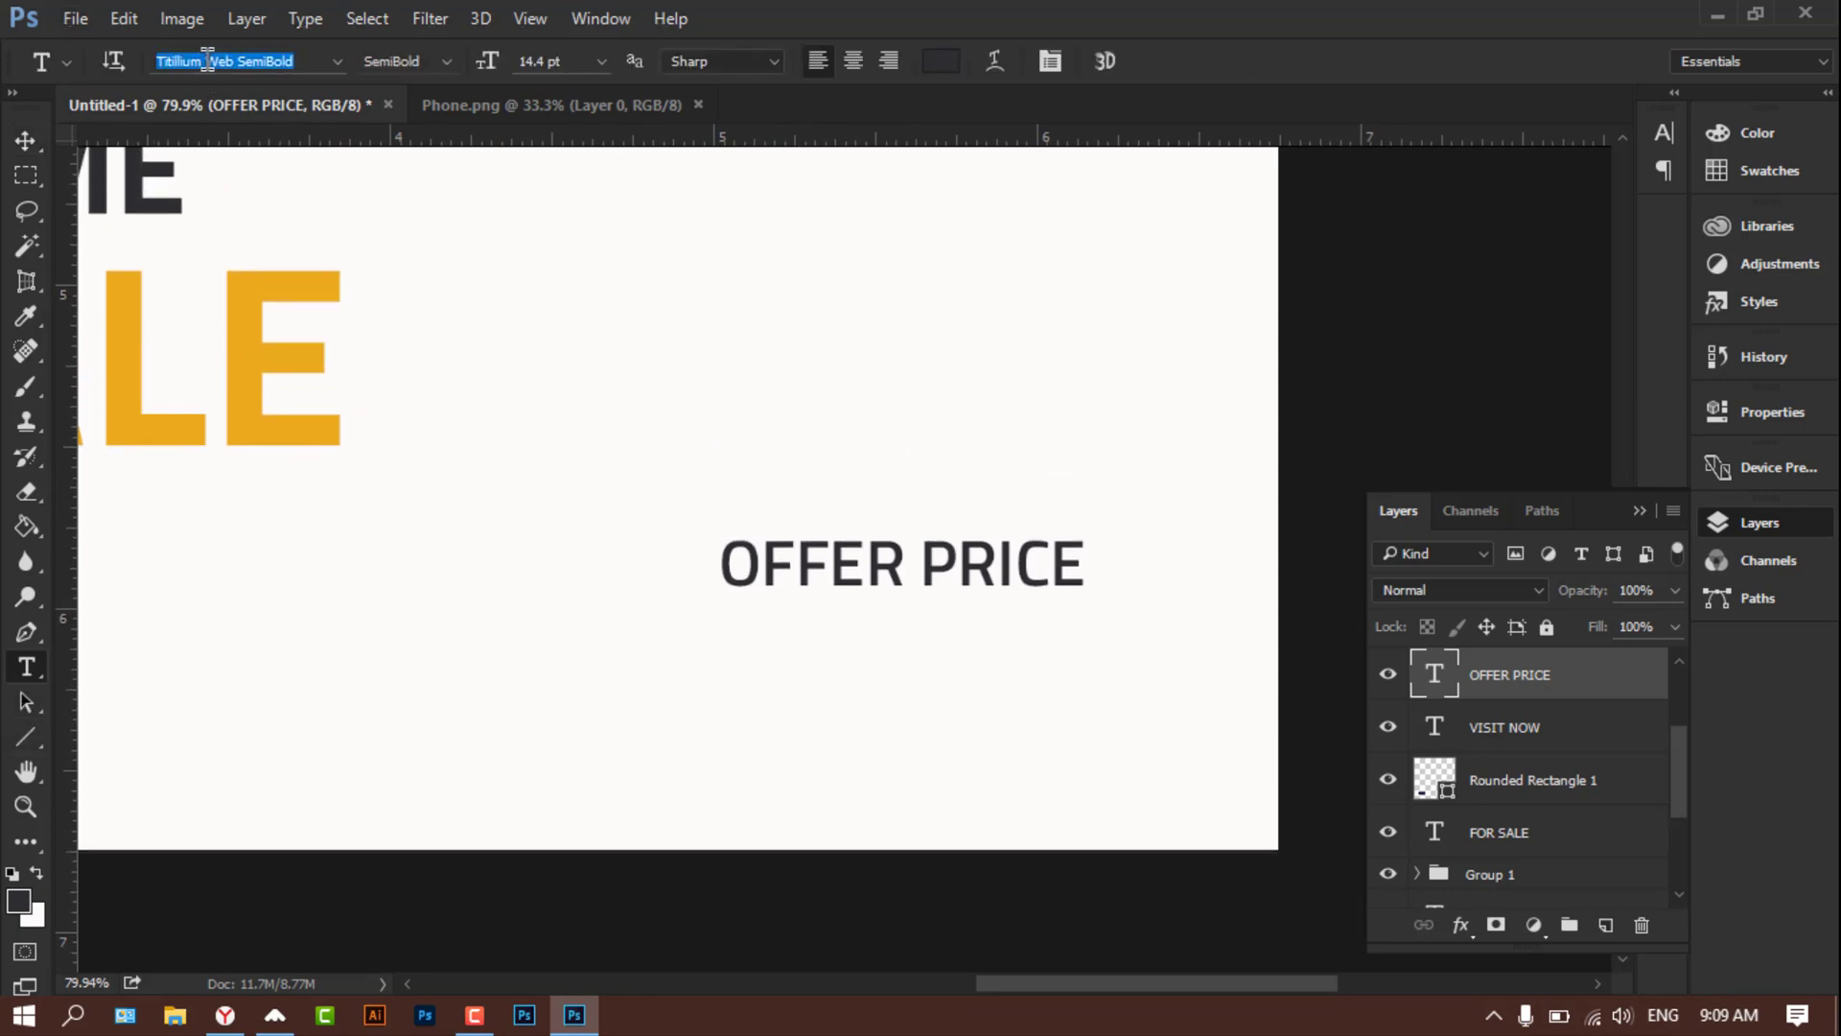
{"action": "key", "text": "Down"}
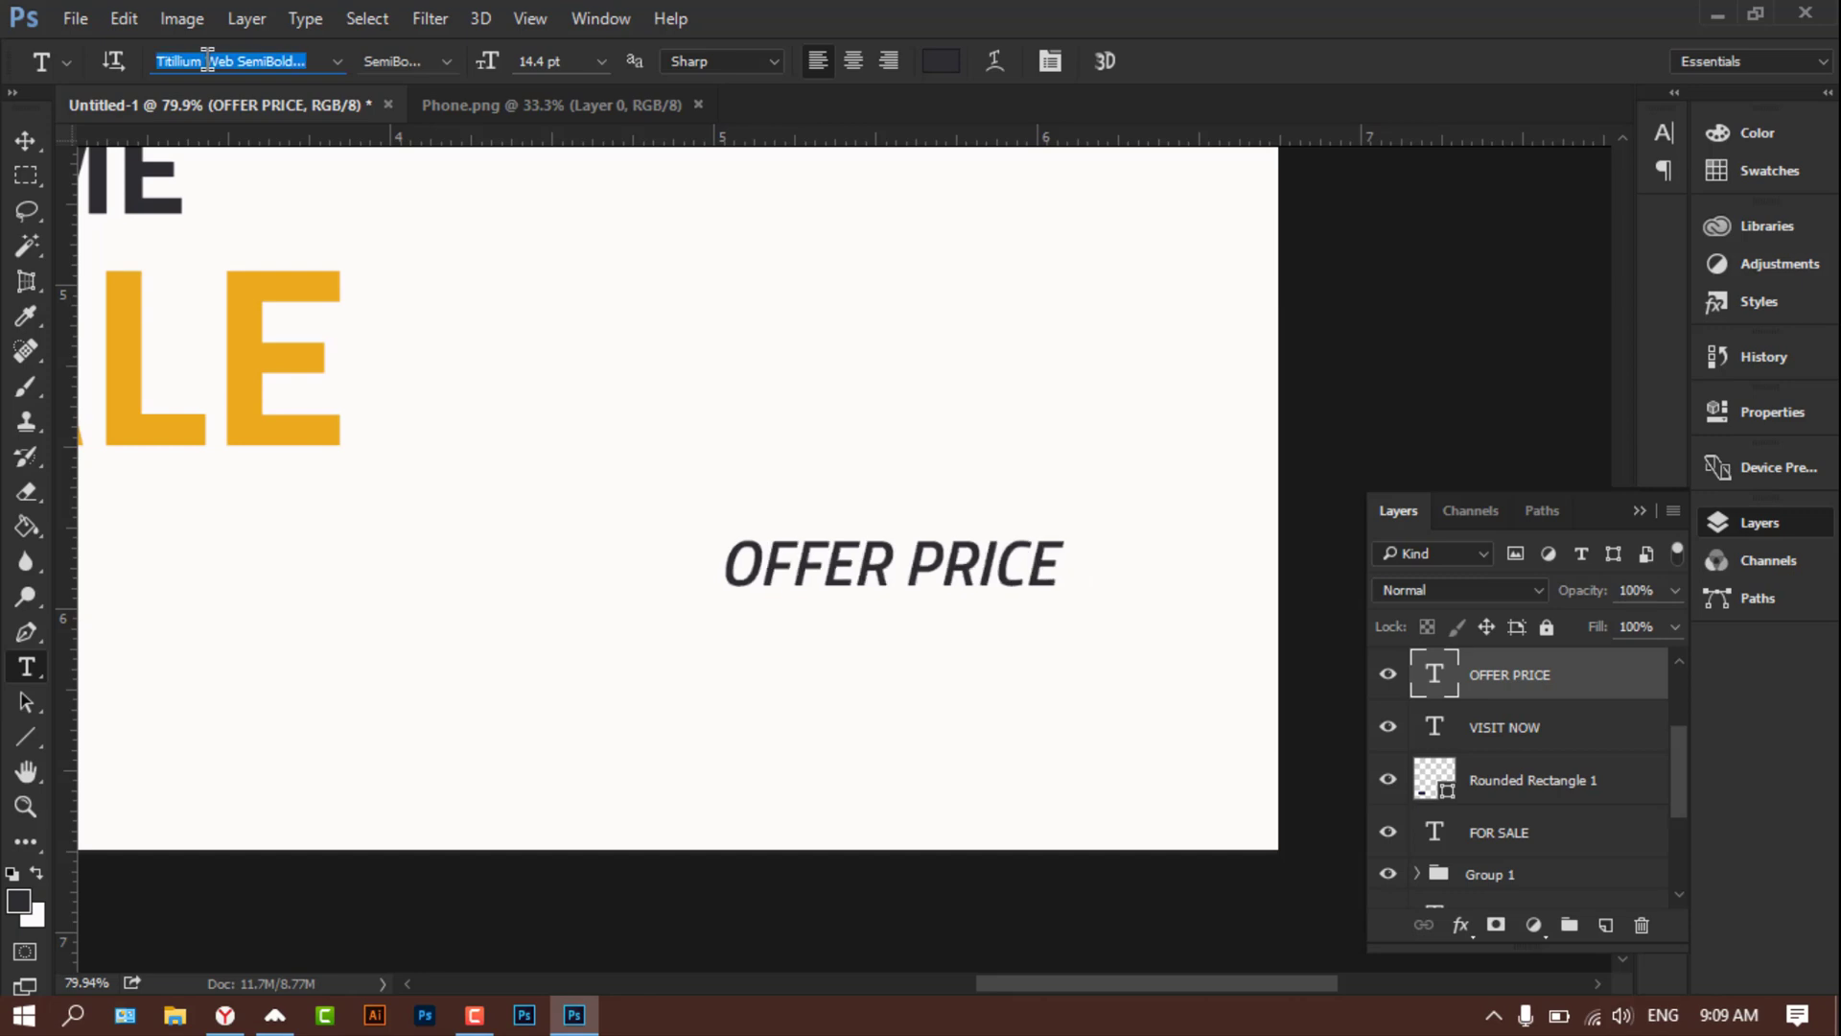
{"action": "key", "text": "Down"}
{"action": "key", "text": "Return"}
{"action": "left_click", "coordinate": [207, 61]}
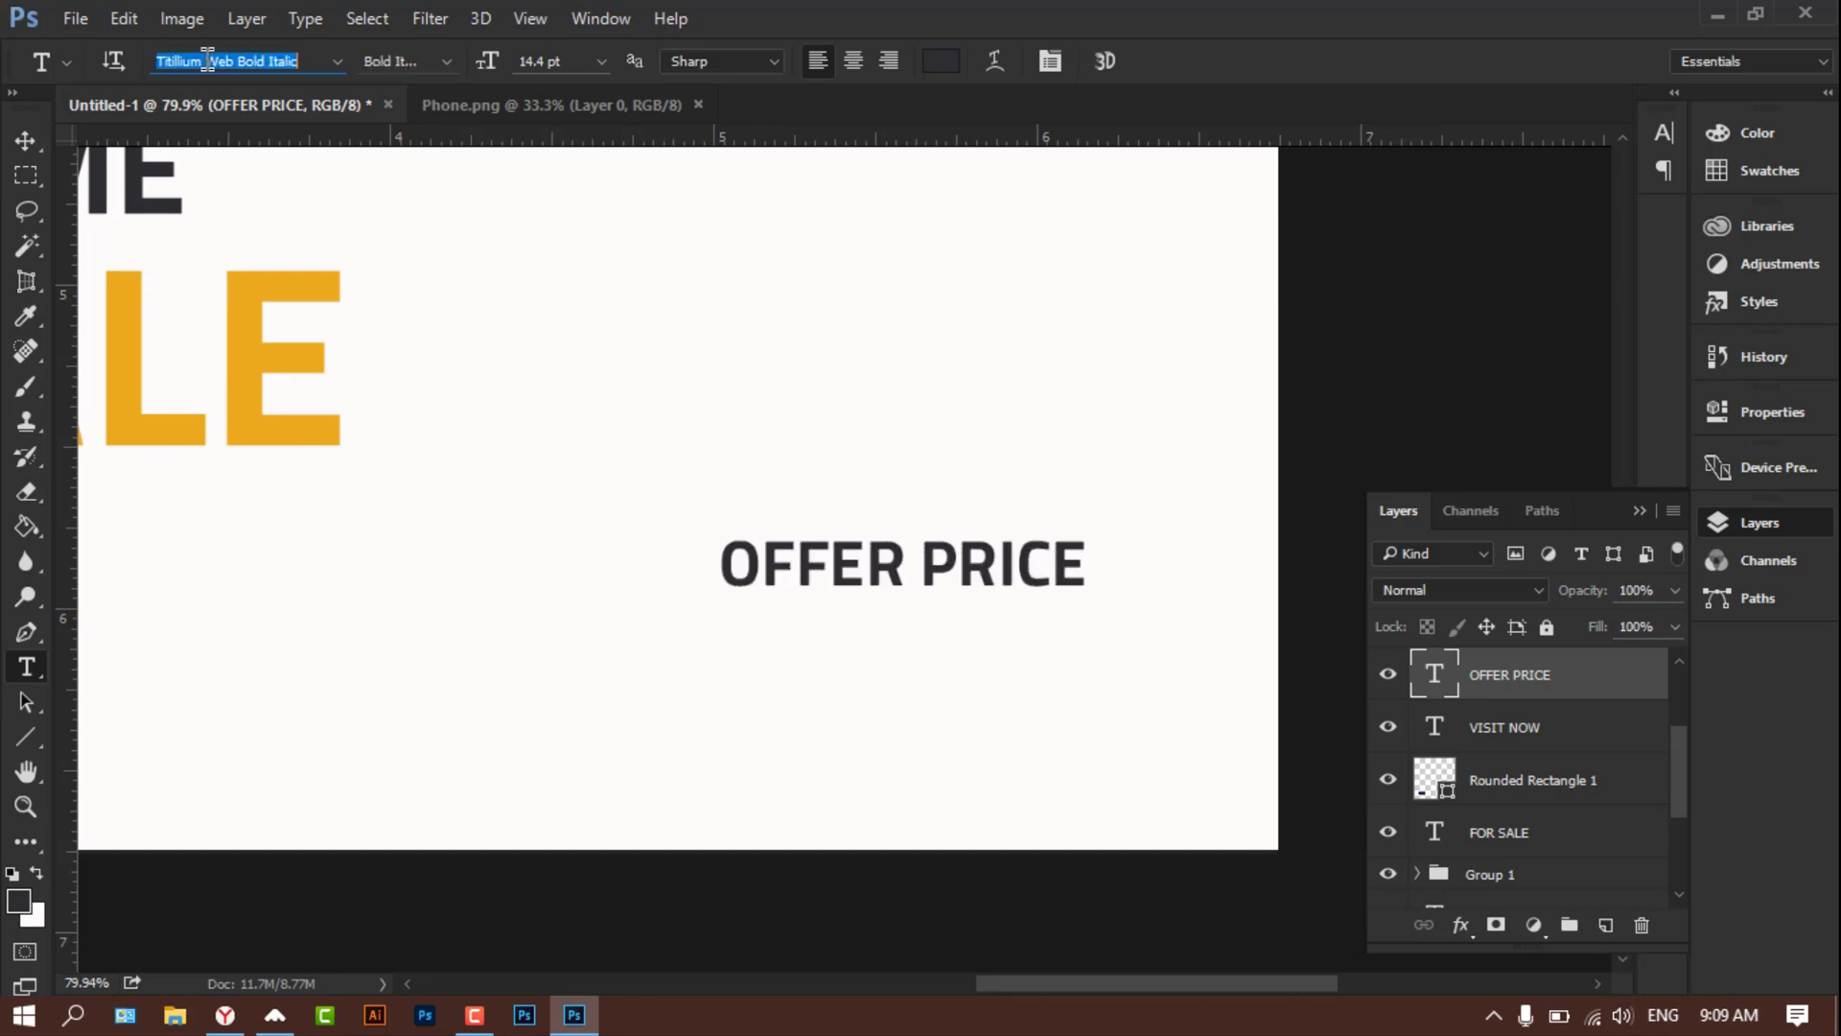
{"action": "key", "text": "Down"}
{"action": "key", "text": "Up"}
Step: Duplicate the OFFER PRICE layer
{"action": "left_click", "coordinate": [31, 143]}
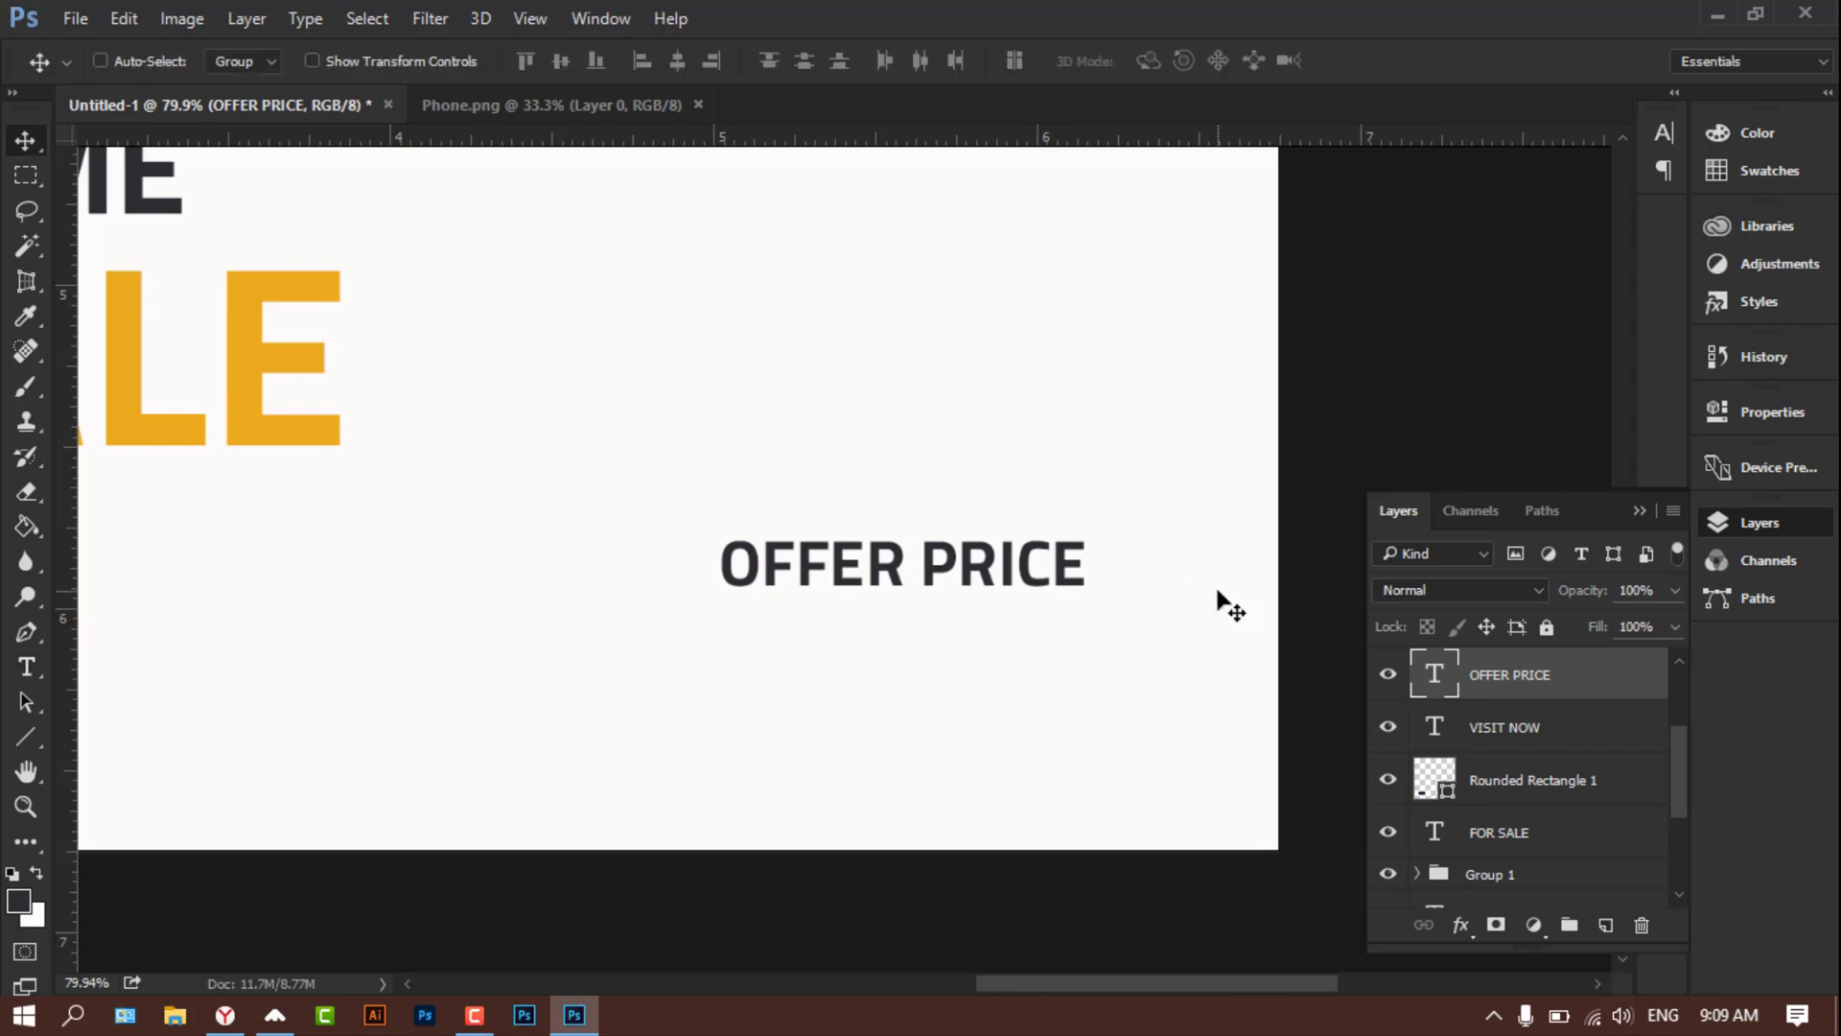
{"action": "right_click", "coordinate": [1537, 681]}
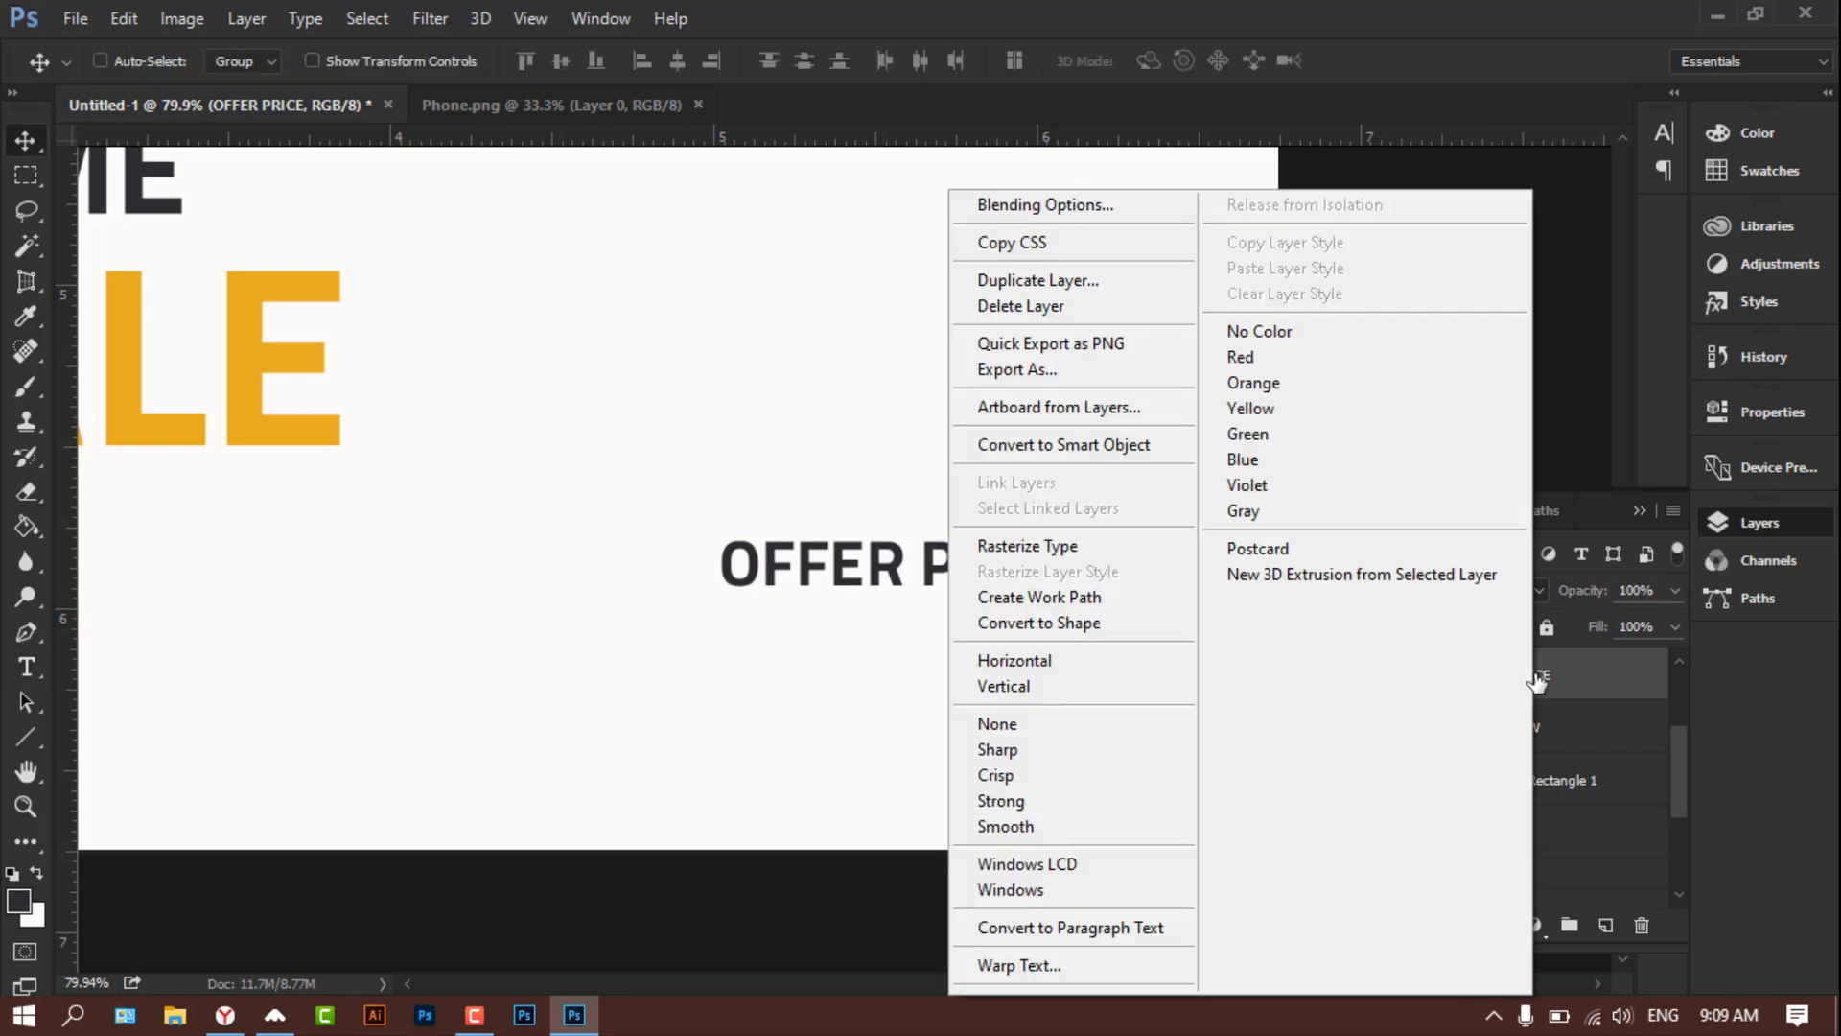
{"action": "left_click", "coordinate": [1120, 276]}
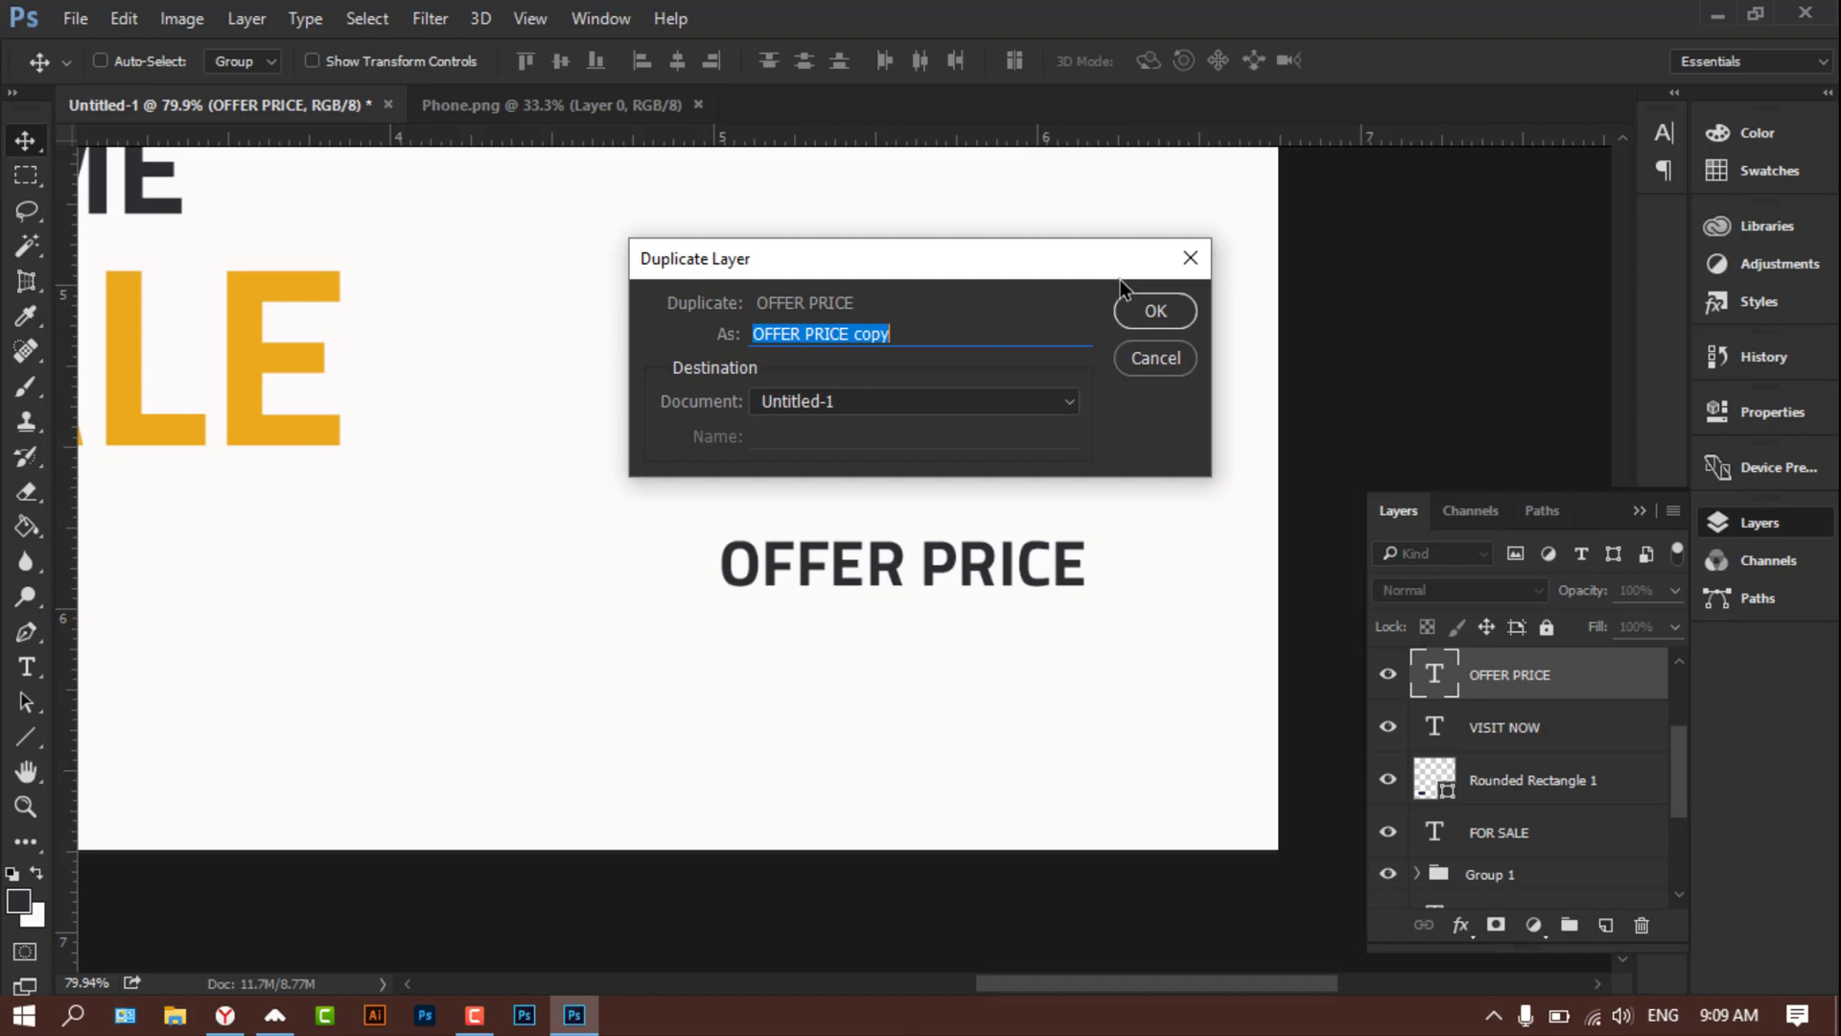
Step: Create the OFFER PRICE copy and nudge it down just below the original
{"action": "left_click", "coordinate": [1147, 322]}
{"action": "key", "text": "Down"}
{"action": "key", "text": "Down"}
{"action": "key", "text": "Down"}
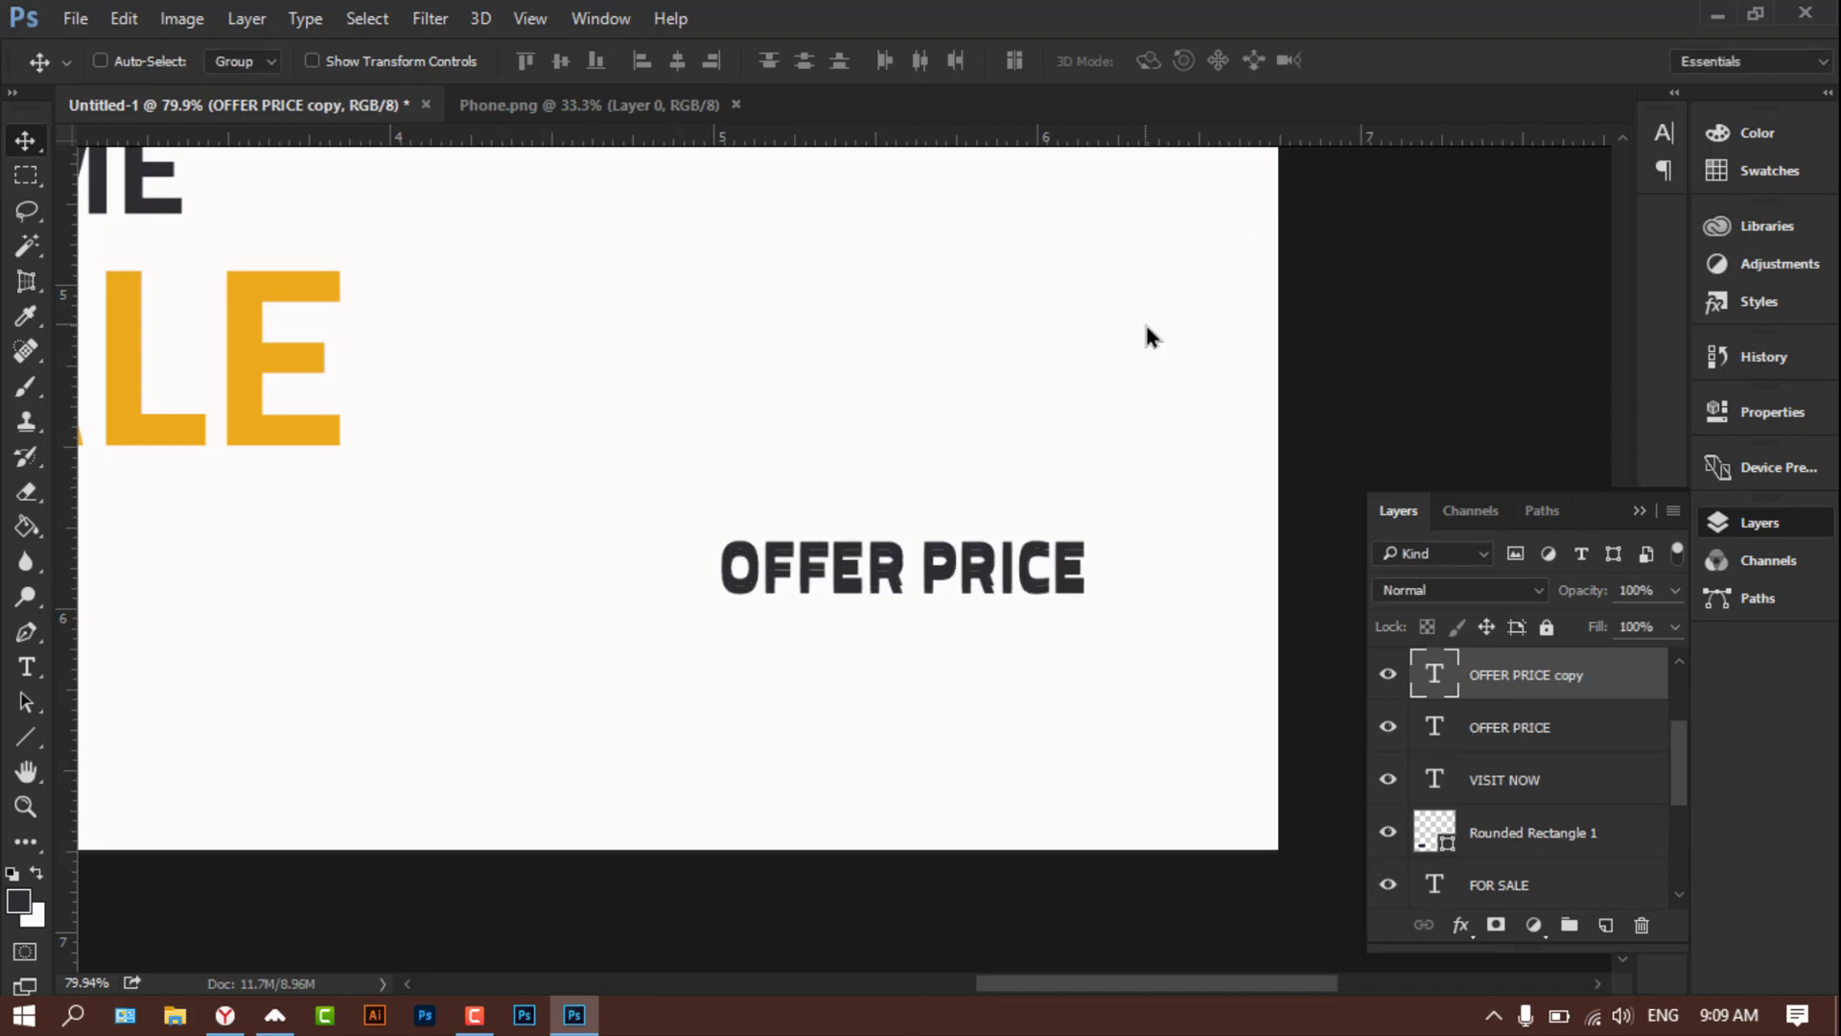
{"action": "key", "text": "Down"}
{"action": "key", "text": "Down"}
{"action": "key", "text": "Down"}
{"action": "key", "text": "Down"}
{"action": "key", "text": "Down"}
{"action": "key", "text": "Down"}
{"action": "key", "text": "Down"}
{"action": "key", "text": "Down"}
{"action": "key", "text": "Down"}
{"action": "key", "text": "Down"}
{"action": "key", "text": "Down"}
{"action": "key", "text": "Down"}
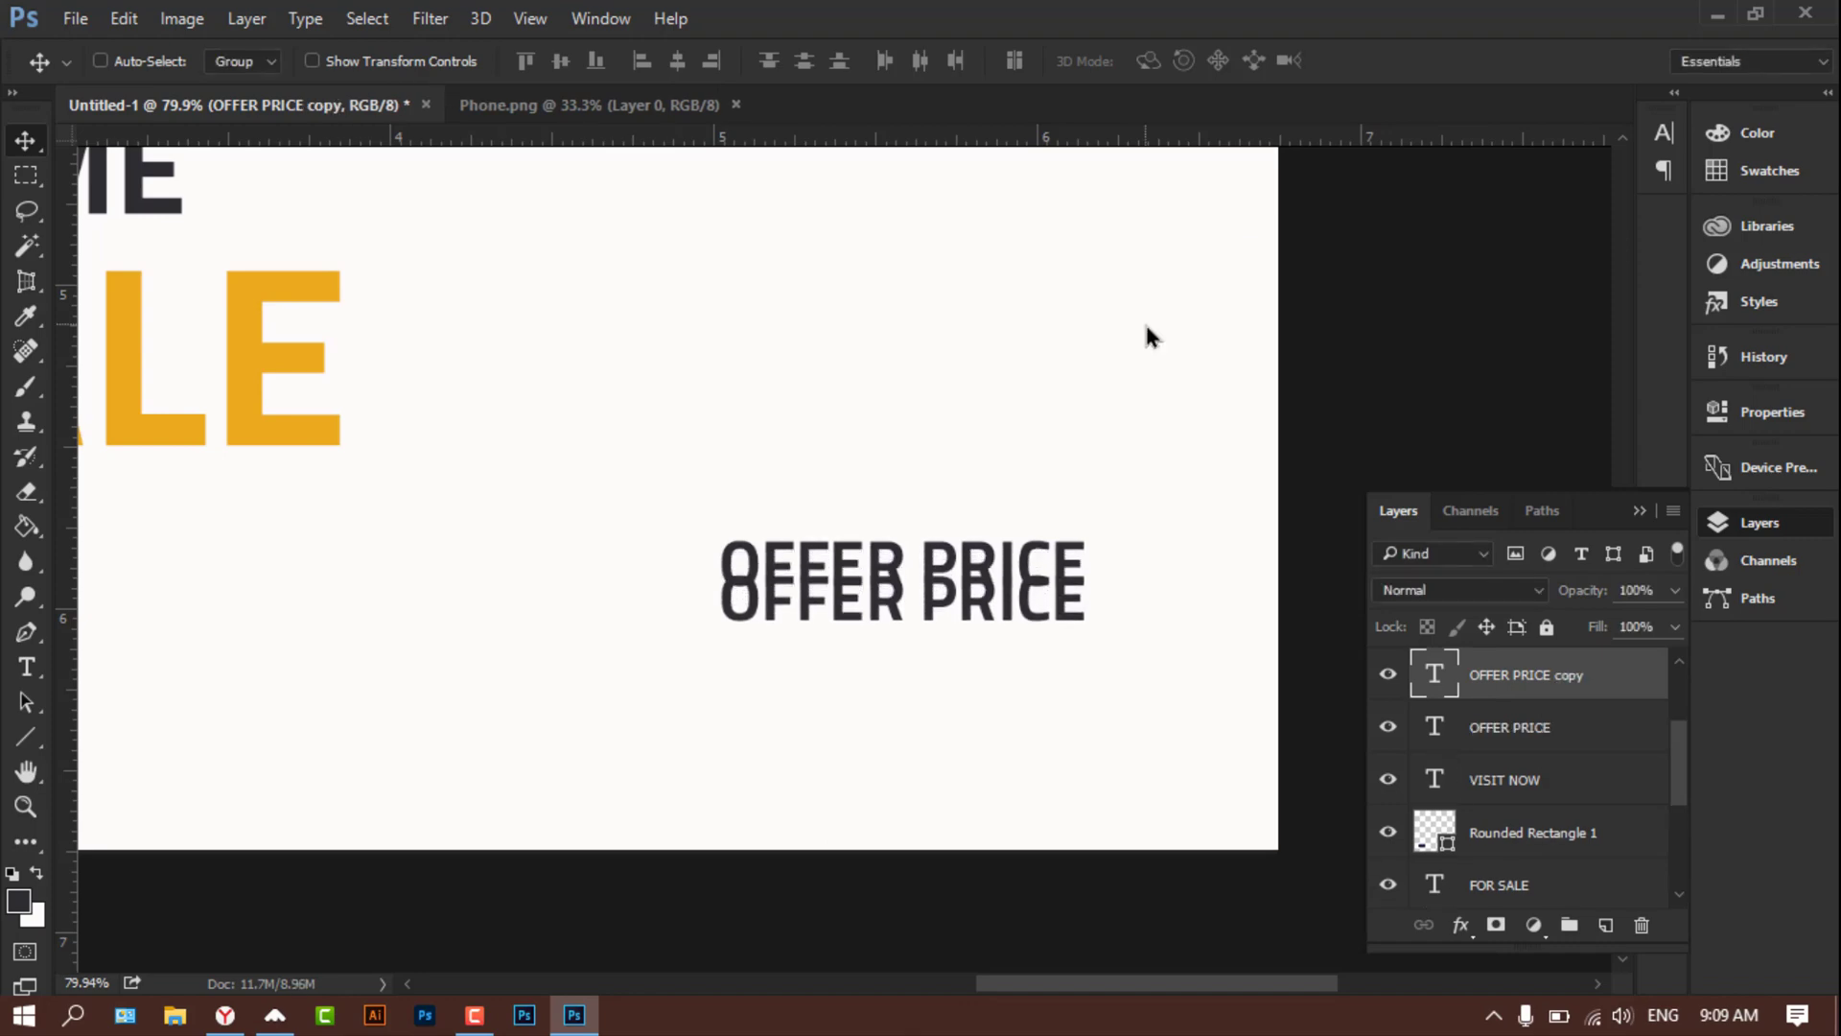
{"action": "key", "text": "Down"}
{"action": "key", "text": "Down"}
{"action": "key", "text": "Down"}
{"action": "key", "text": "Down"}
{"action": "key", "text": "Down"}
{"action": "key", "text": "Down"}
{"action": "key", "text": "Down"}
{"action": "key", "text": "Down"}
{"action": "key", "text": "Down"}
{"action": "key", "text": "Down"}
{"action": "key", "text": "Down"}
{"action": "key", "text": "Down"}
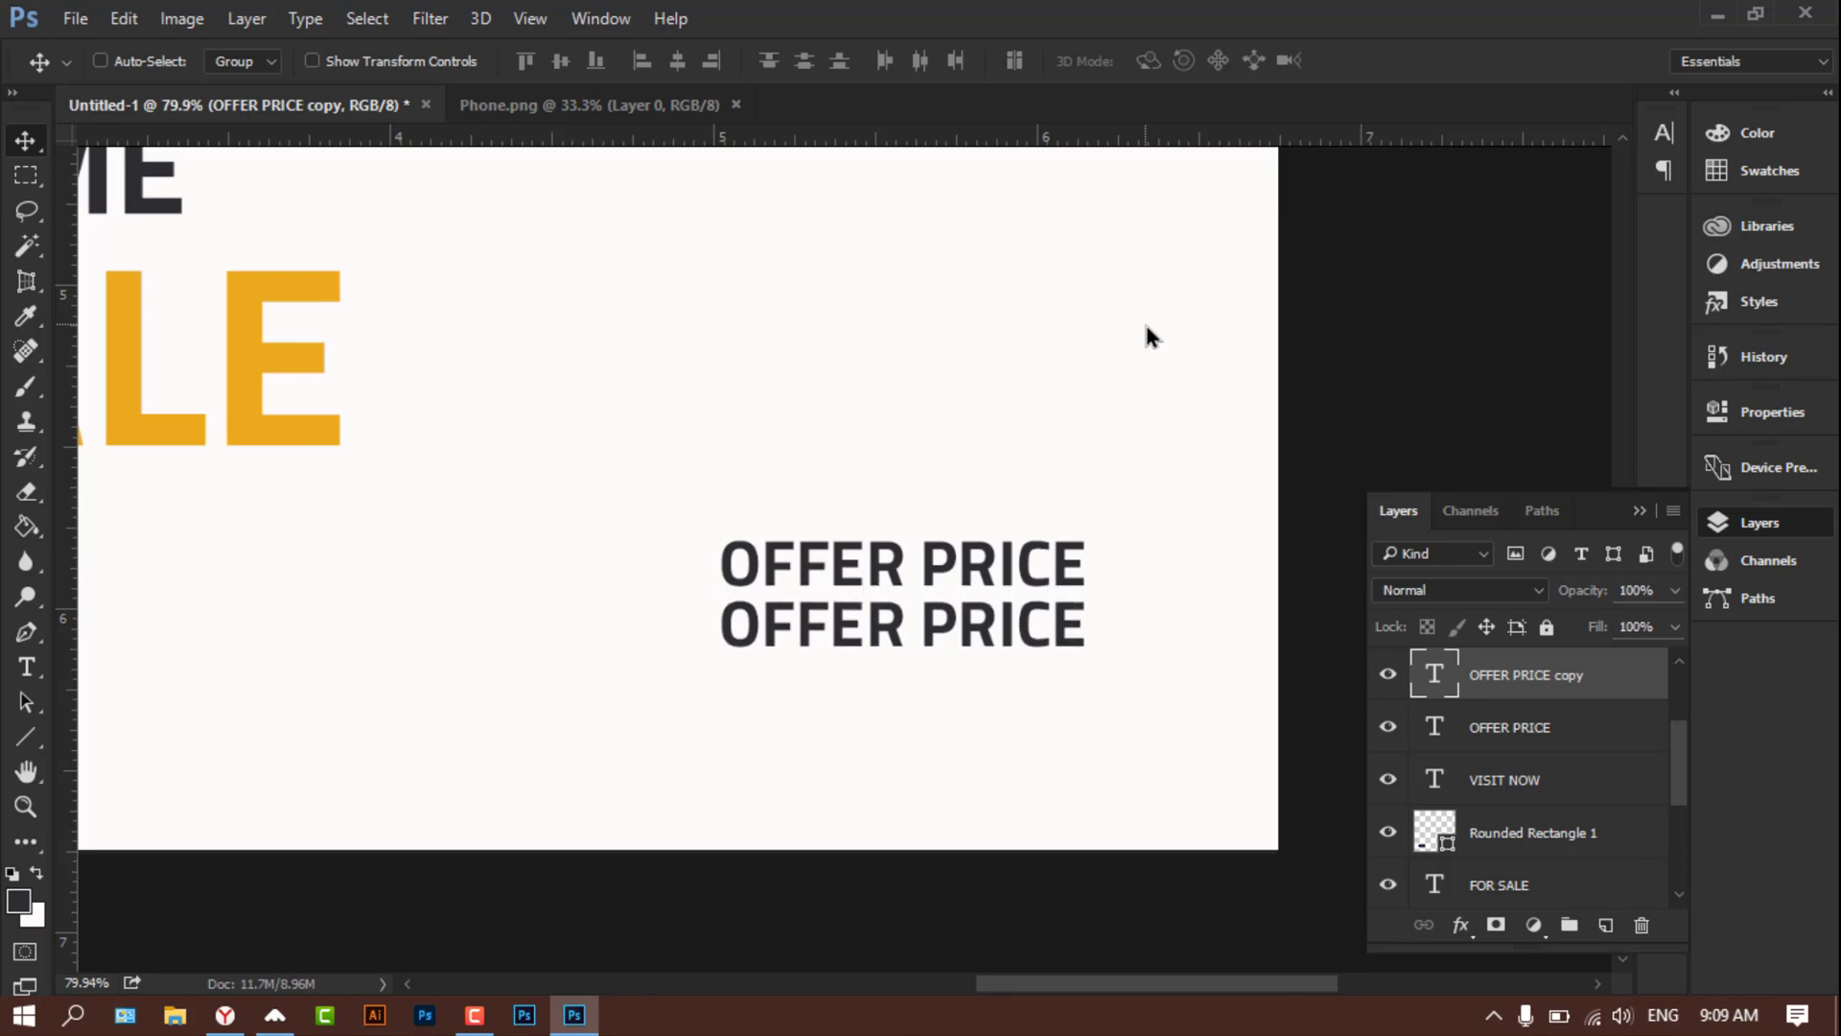
{"action": "key", "text": "Down"}
{"action": "key", "text": "Down"}
{"action": "key", "text": "Down"}
{"action": "key", "text": "Down"}
{"action": "key", "text": "Down"}
{"action": "key", "text": "Down"}
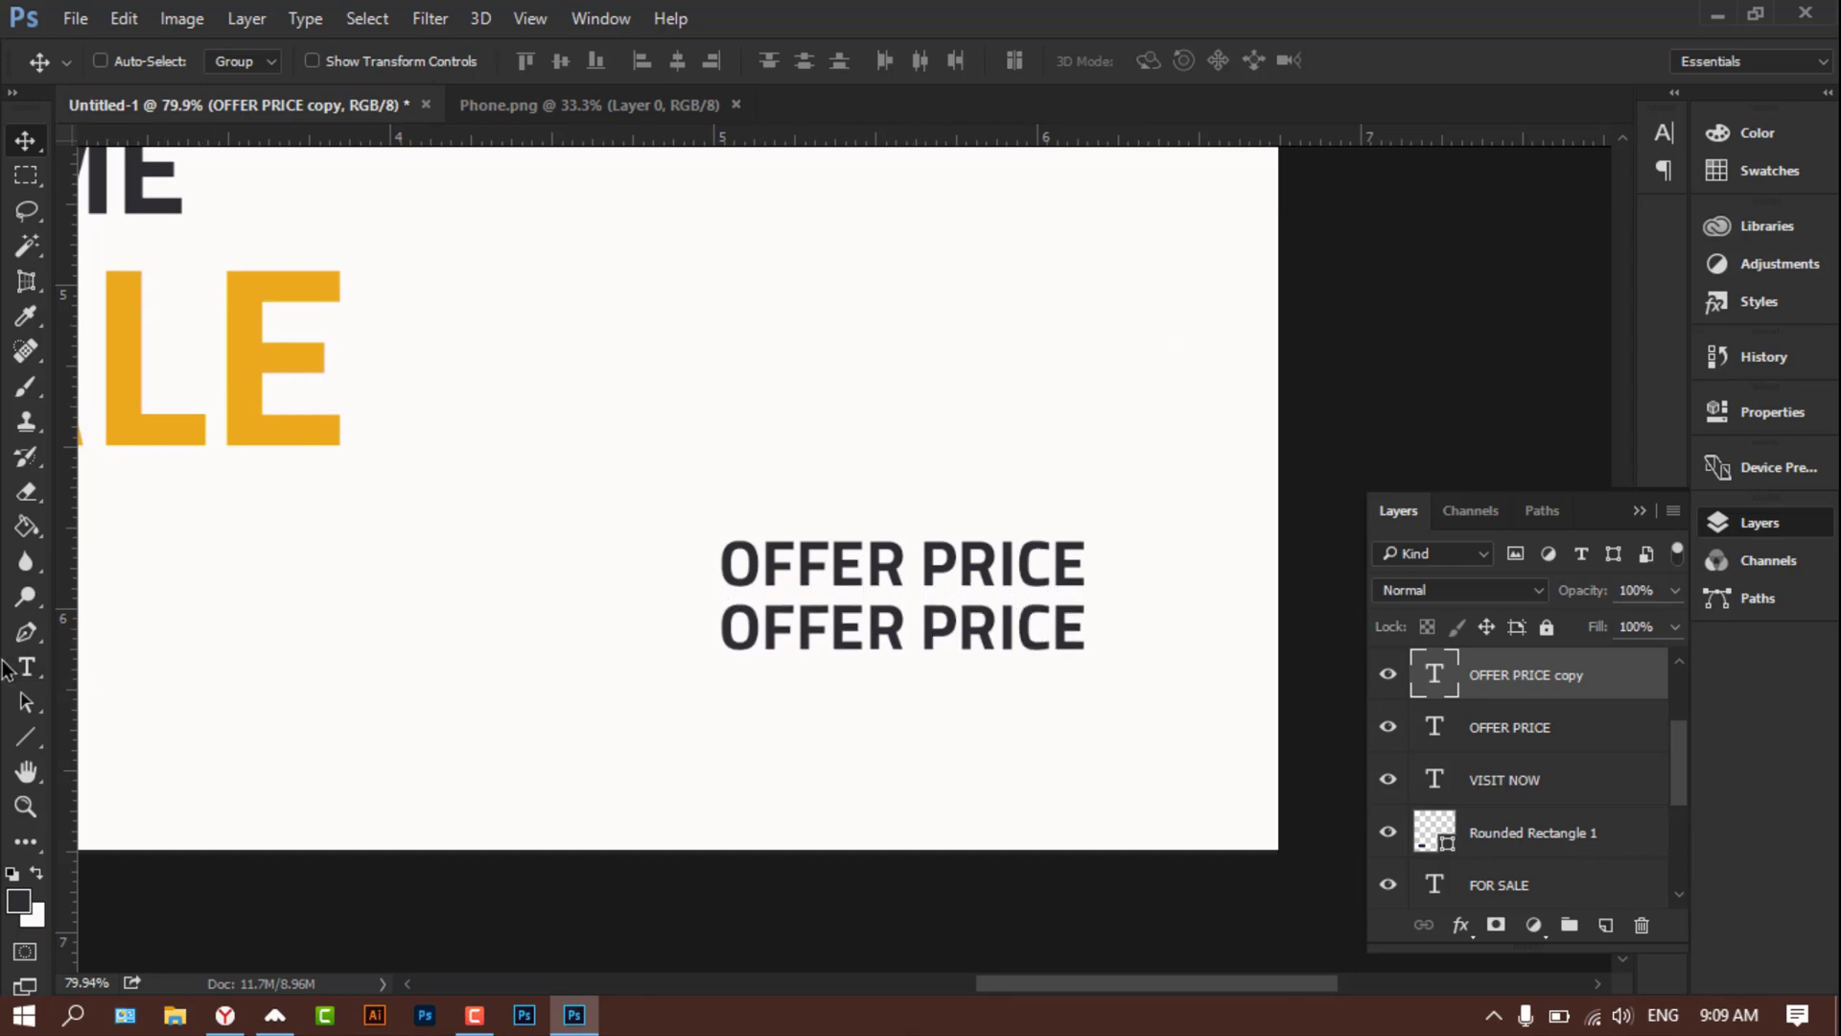
Step: Replace the copy's text with the price '150000 USD'
{"action": "left_click", "coordinate": [26, 666]}
{"action": "left_click", "coordinate": [843, 641]}
{"action": "triple_click", "coordinate": [844, 640]}
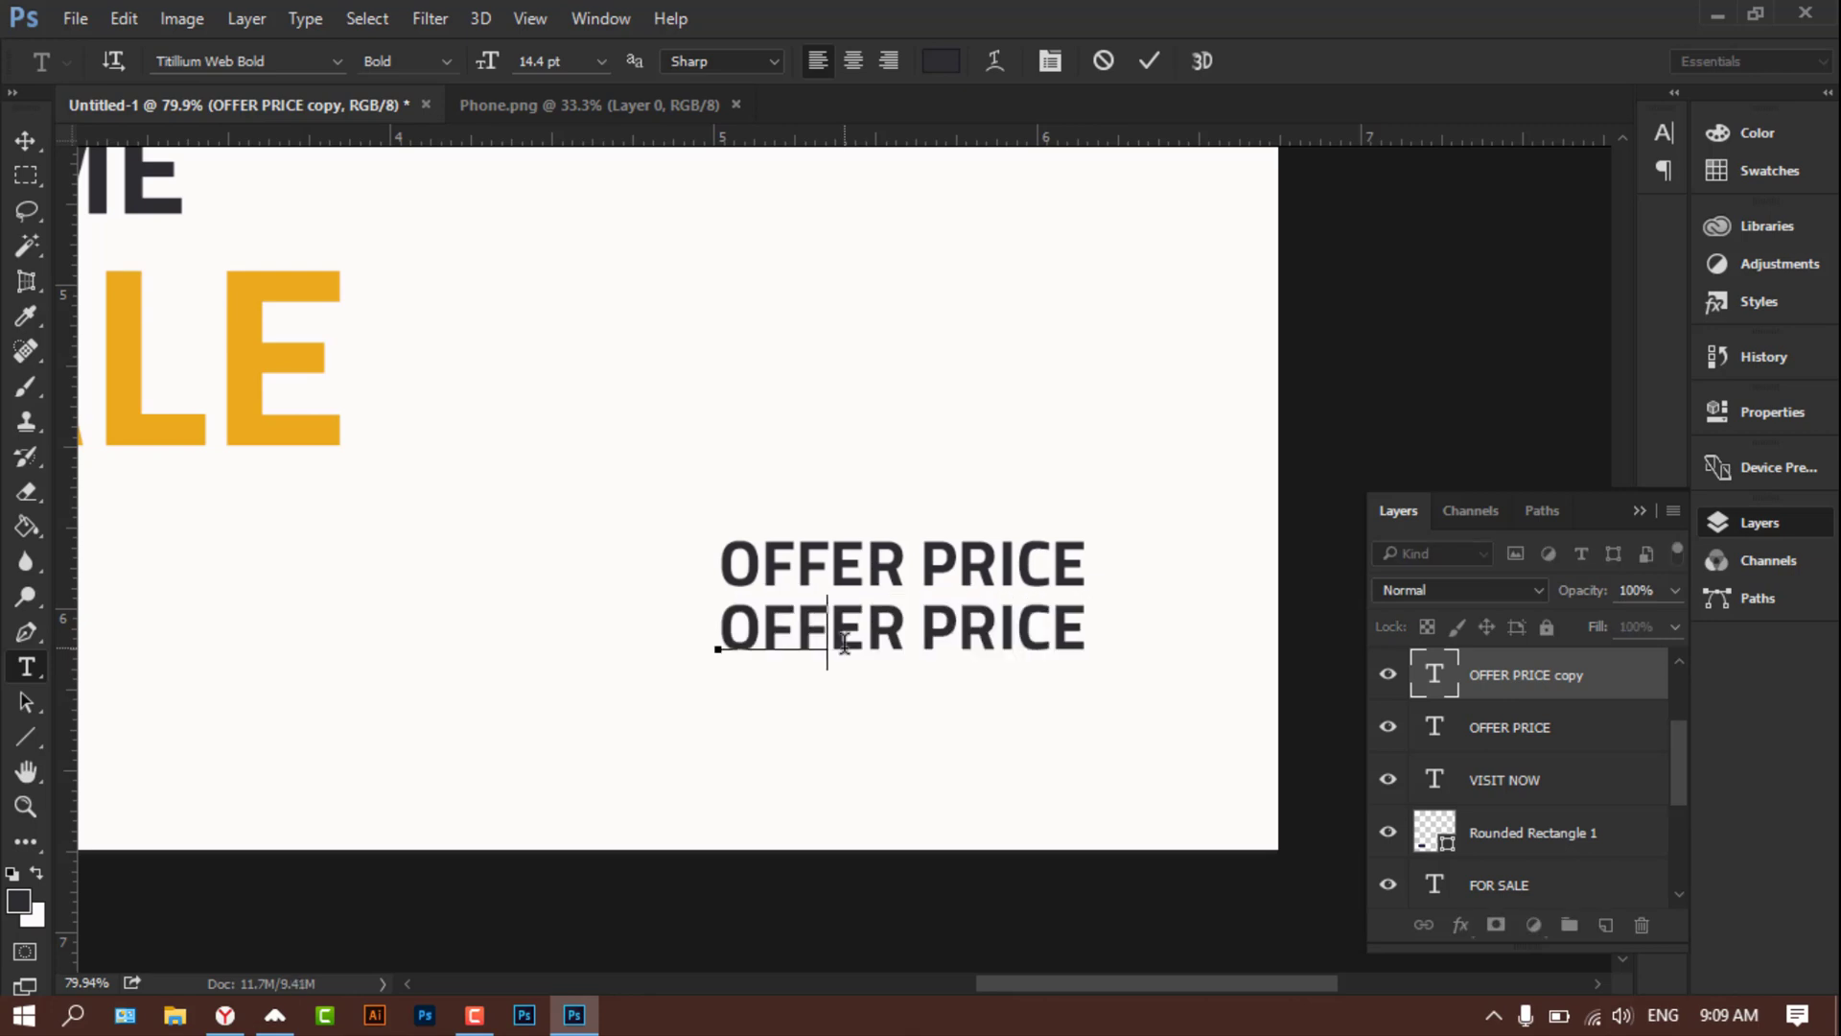
{"action": "type", "text": "120"}
{"action": "key", "text": "BackSpace"}
{"action": "key", "text": "BackSpace"}
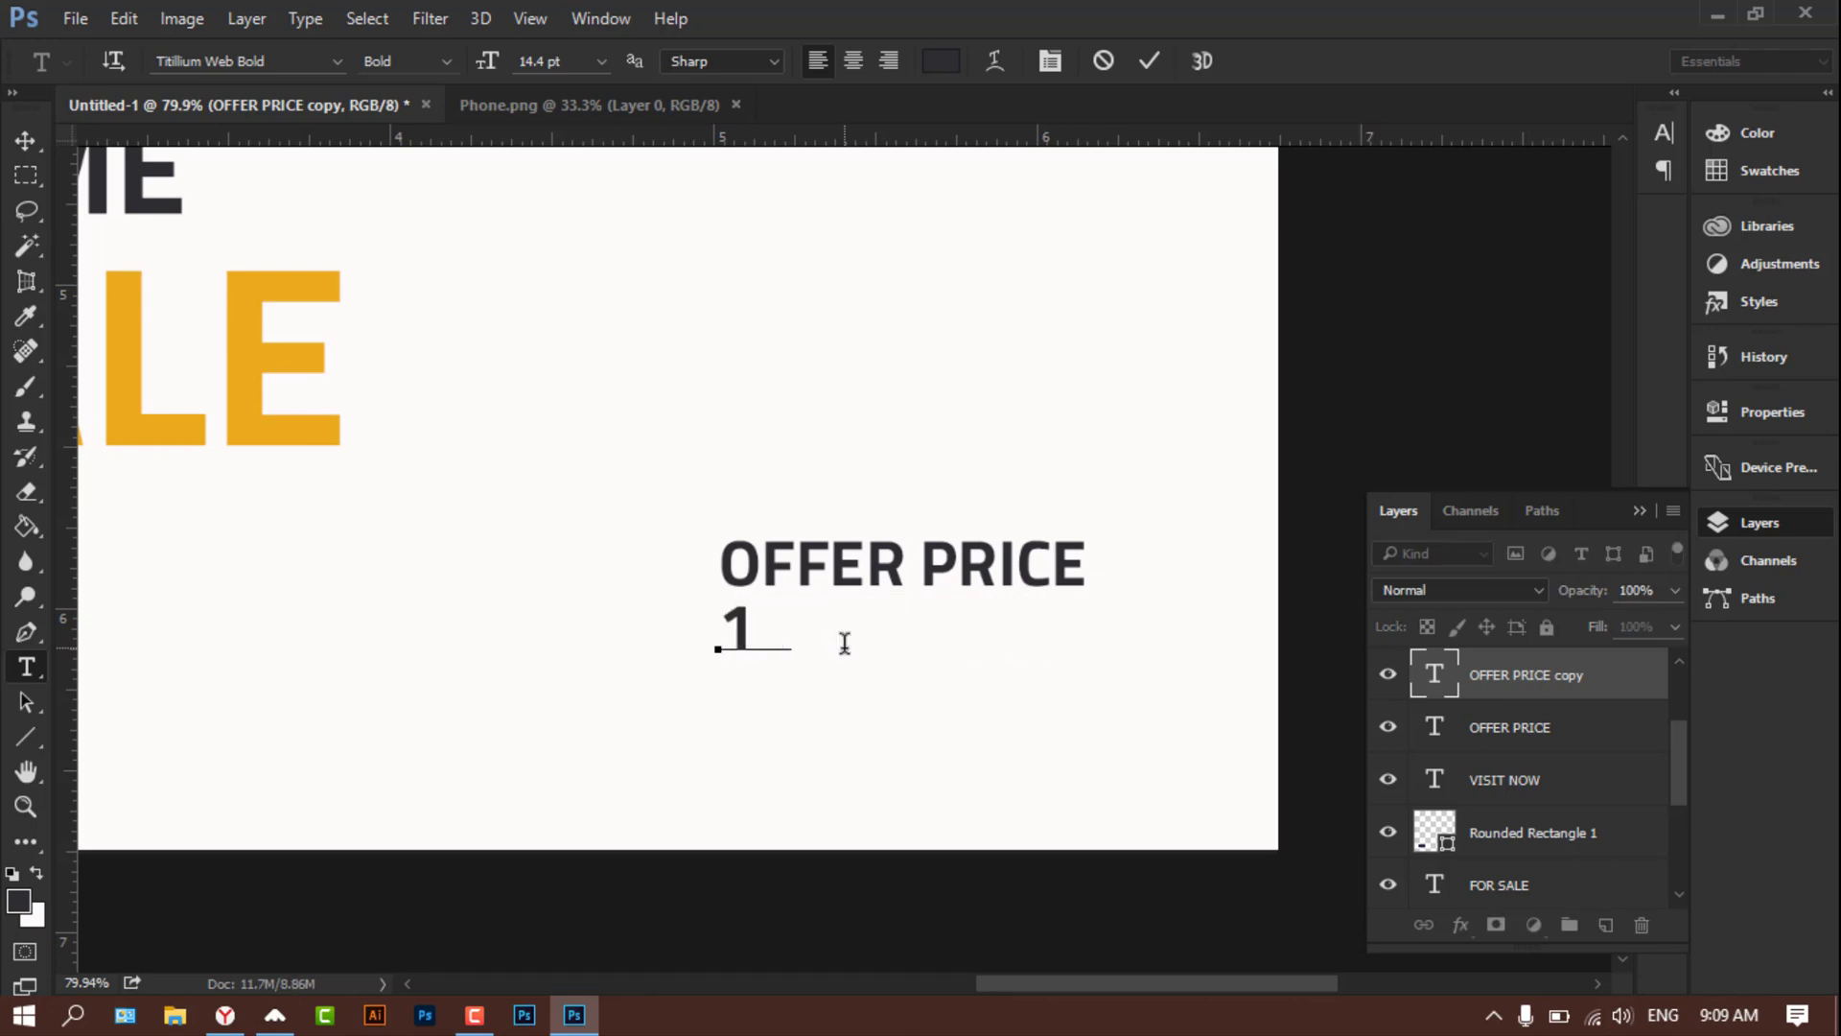
{"action": "type", "text": "5000"}
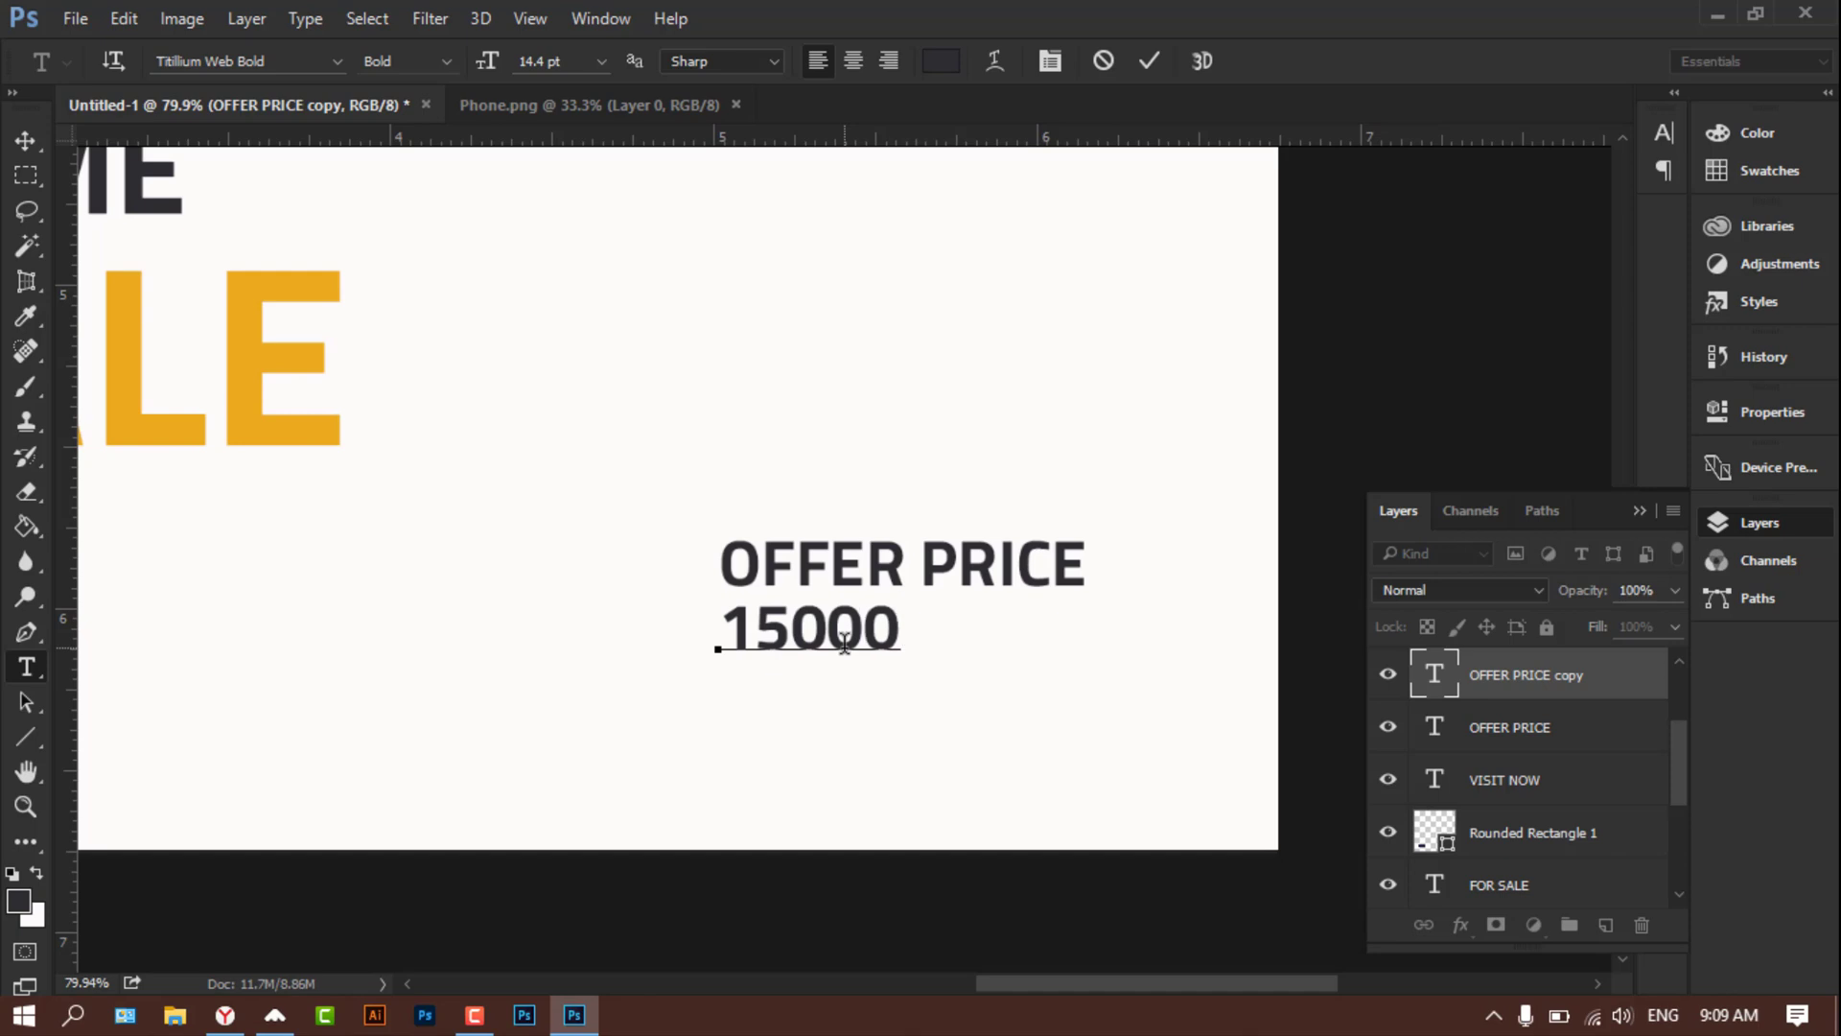
{"action": "type", "text": "0"}
{"action": "type", "text": "  US"}
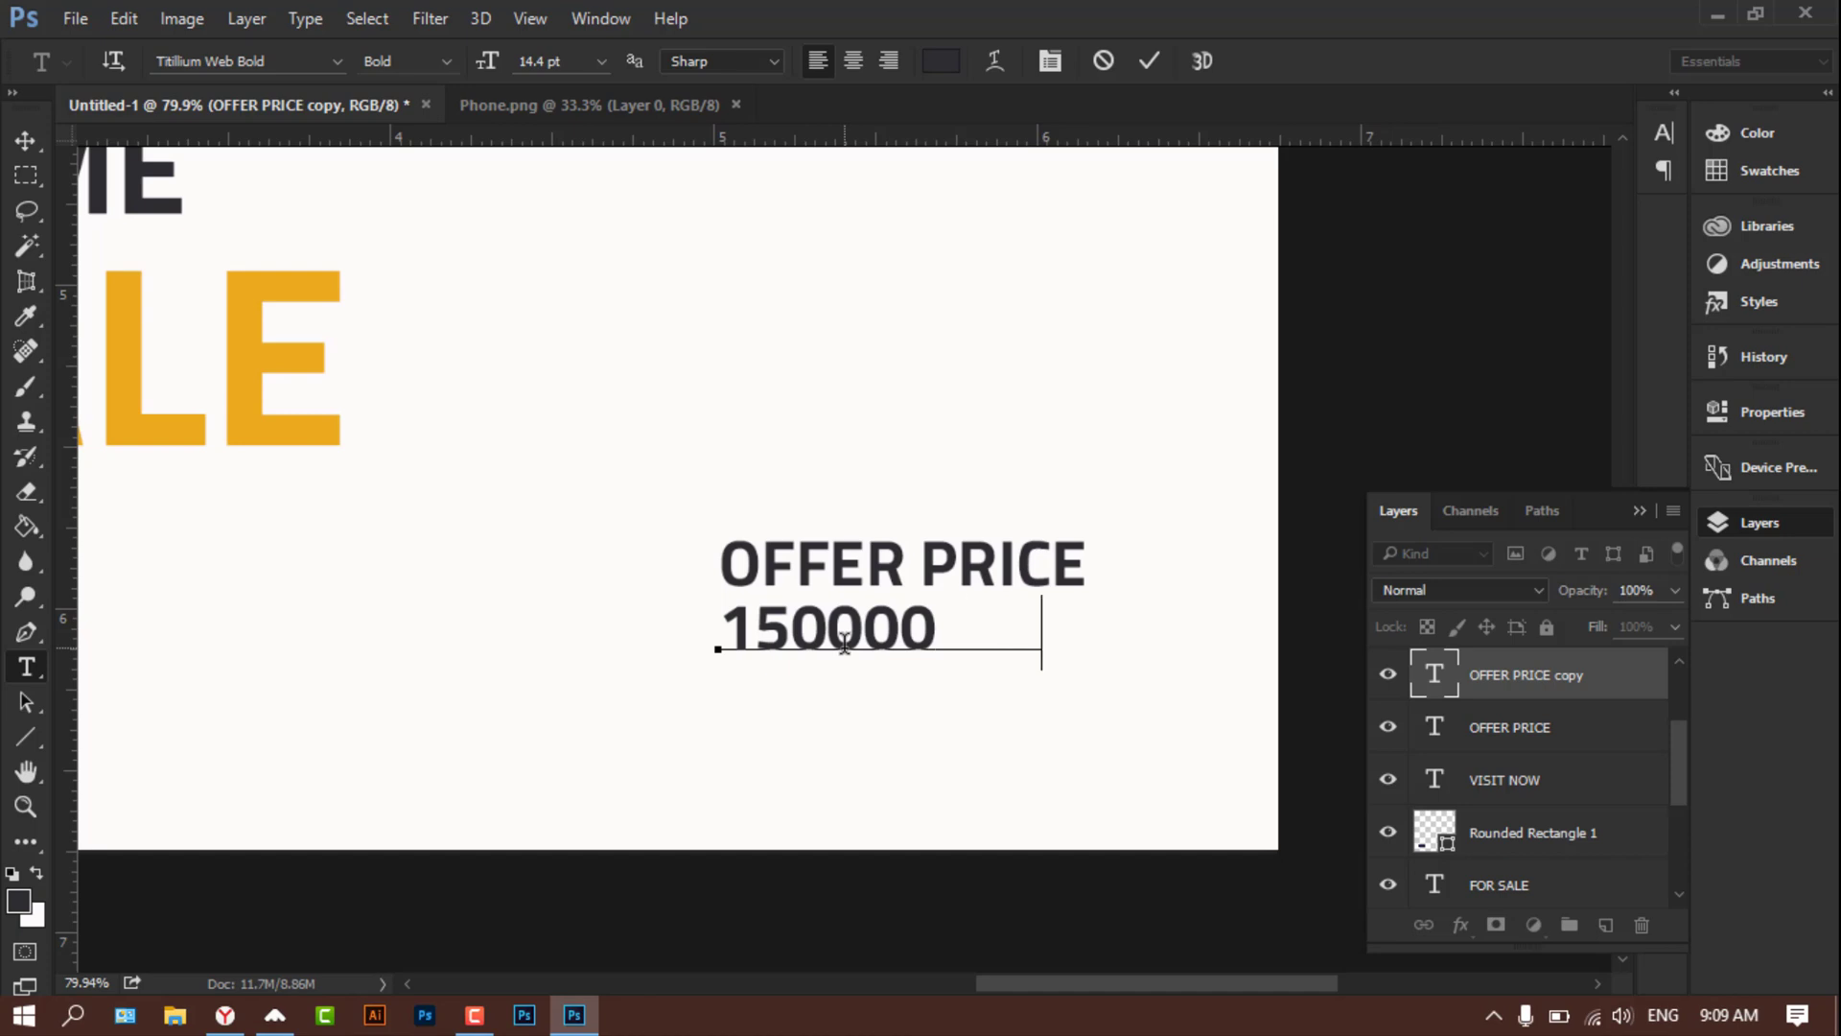
{"action": "type", "text": "D"}
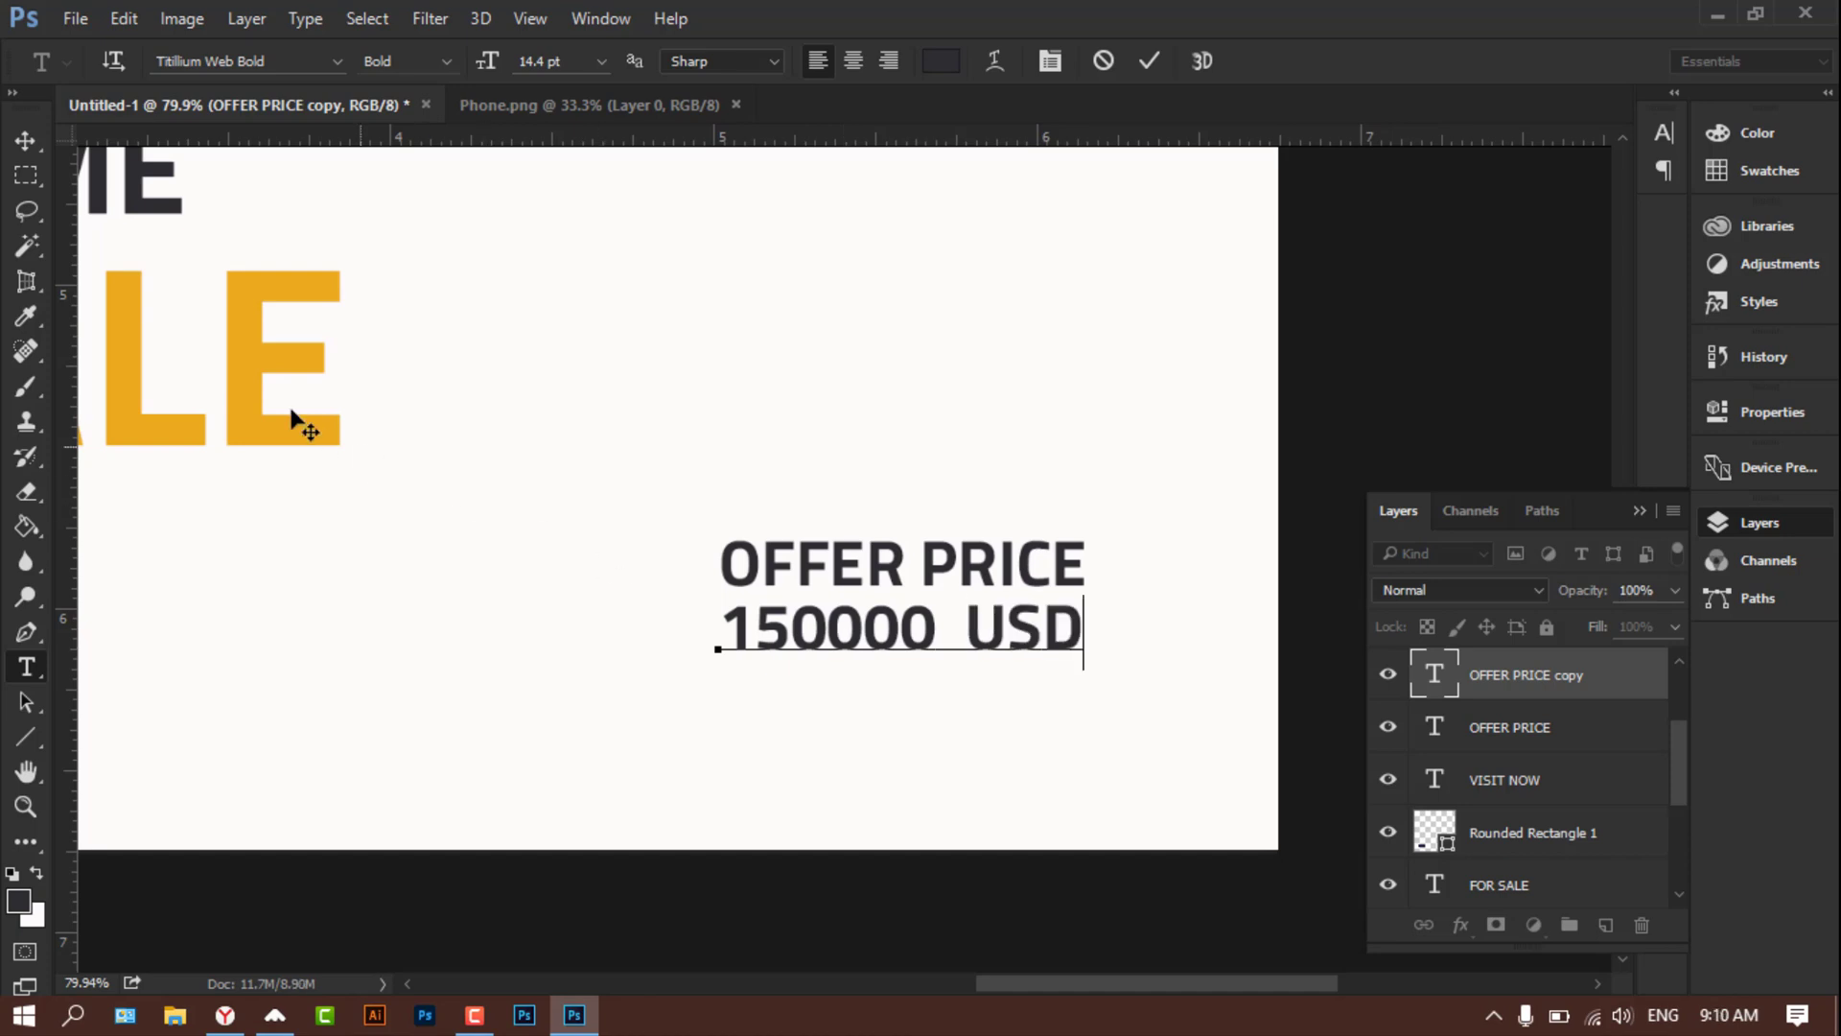
{"action": "left_click", "coordinate": [937, 623]}
{"action": "key", "text": "Delete"}
{"action": "left_click", "coordinate": [26, 140]}
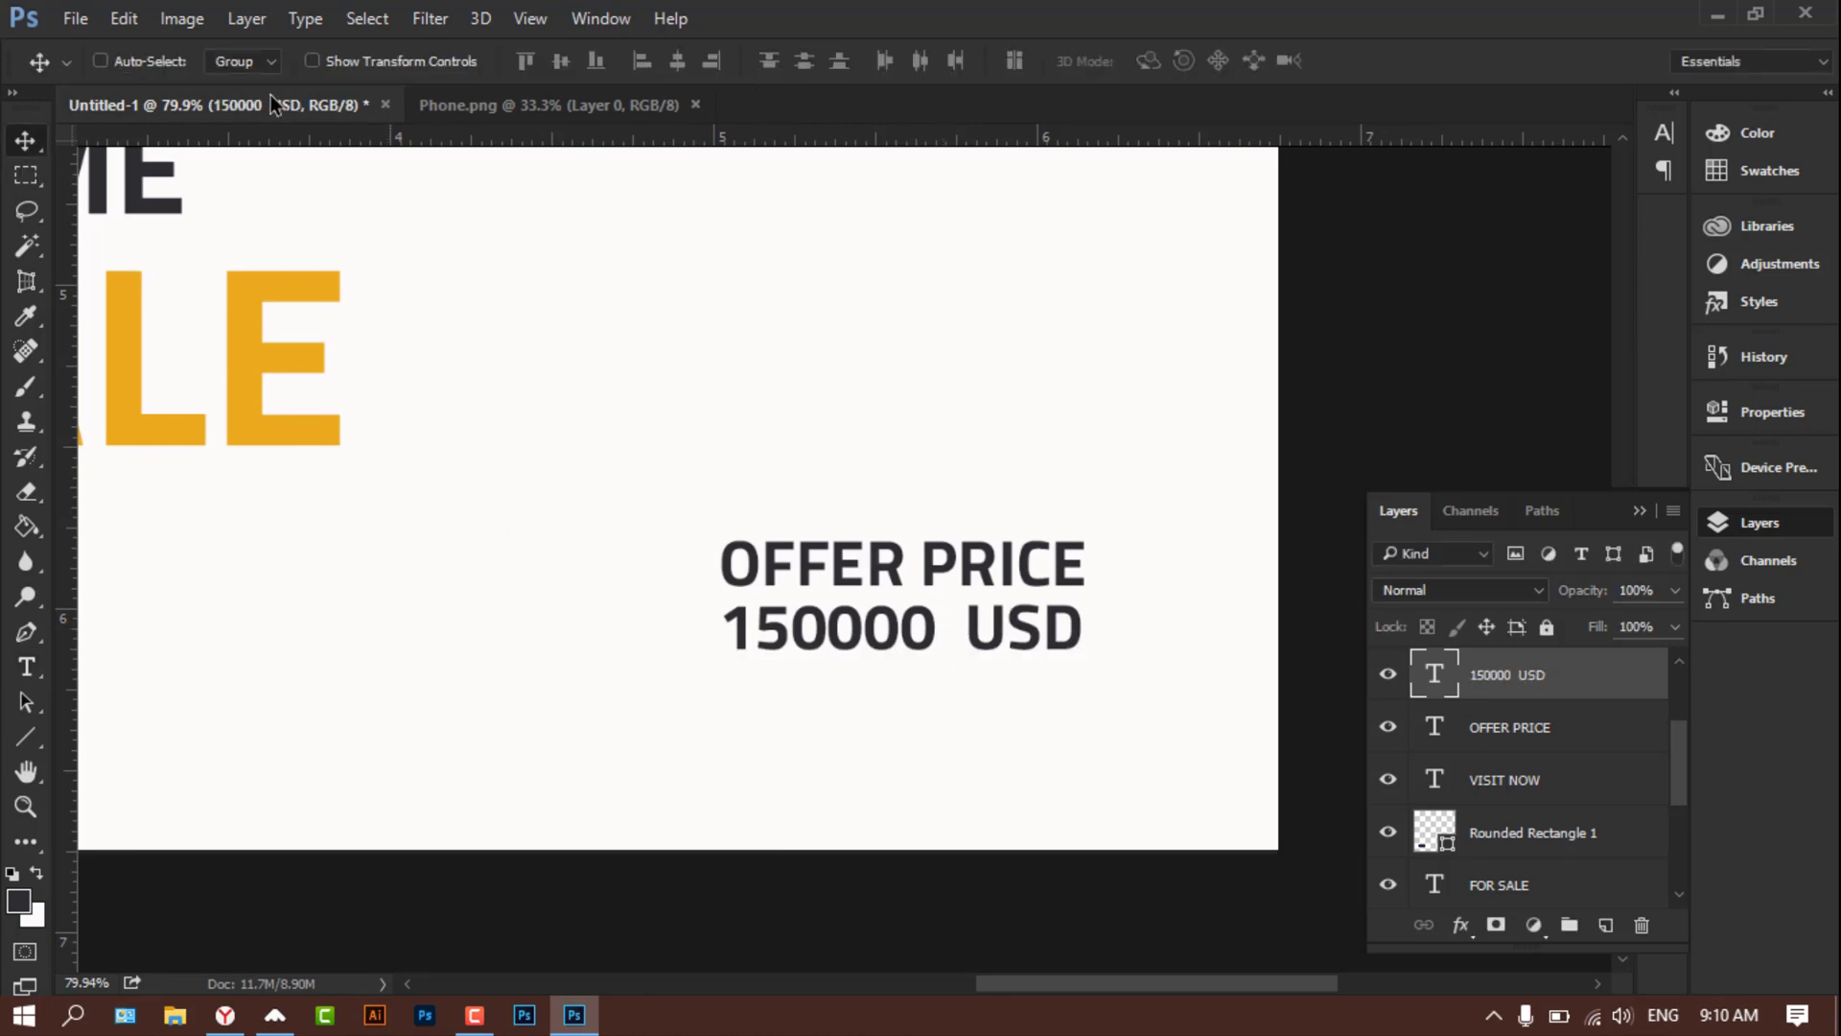
Step: Enlarge the price text about 1% proportionally and nudge it down slightly
{"action": "left_click", "coordinate": [312, 60]}
{"action": "left_click", "coordinate": [1080, 651]}
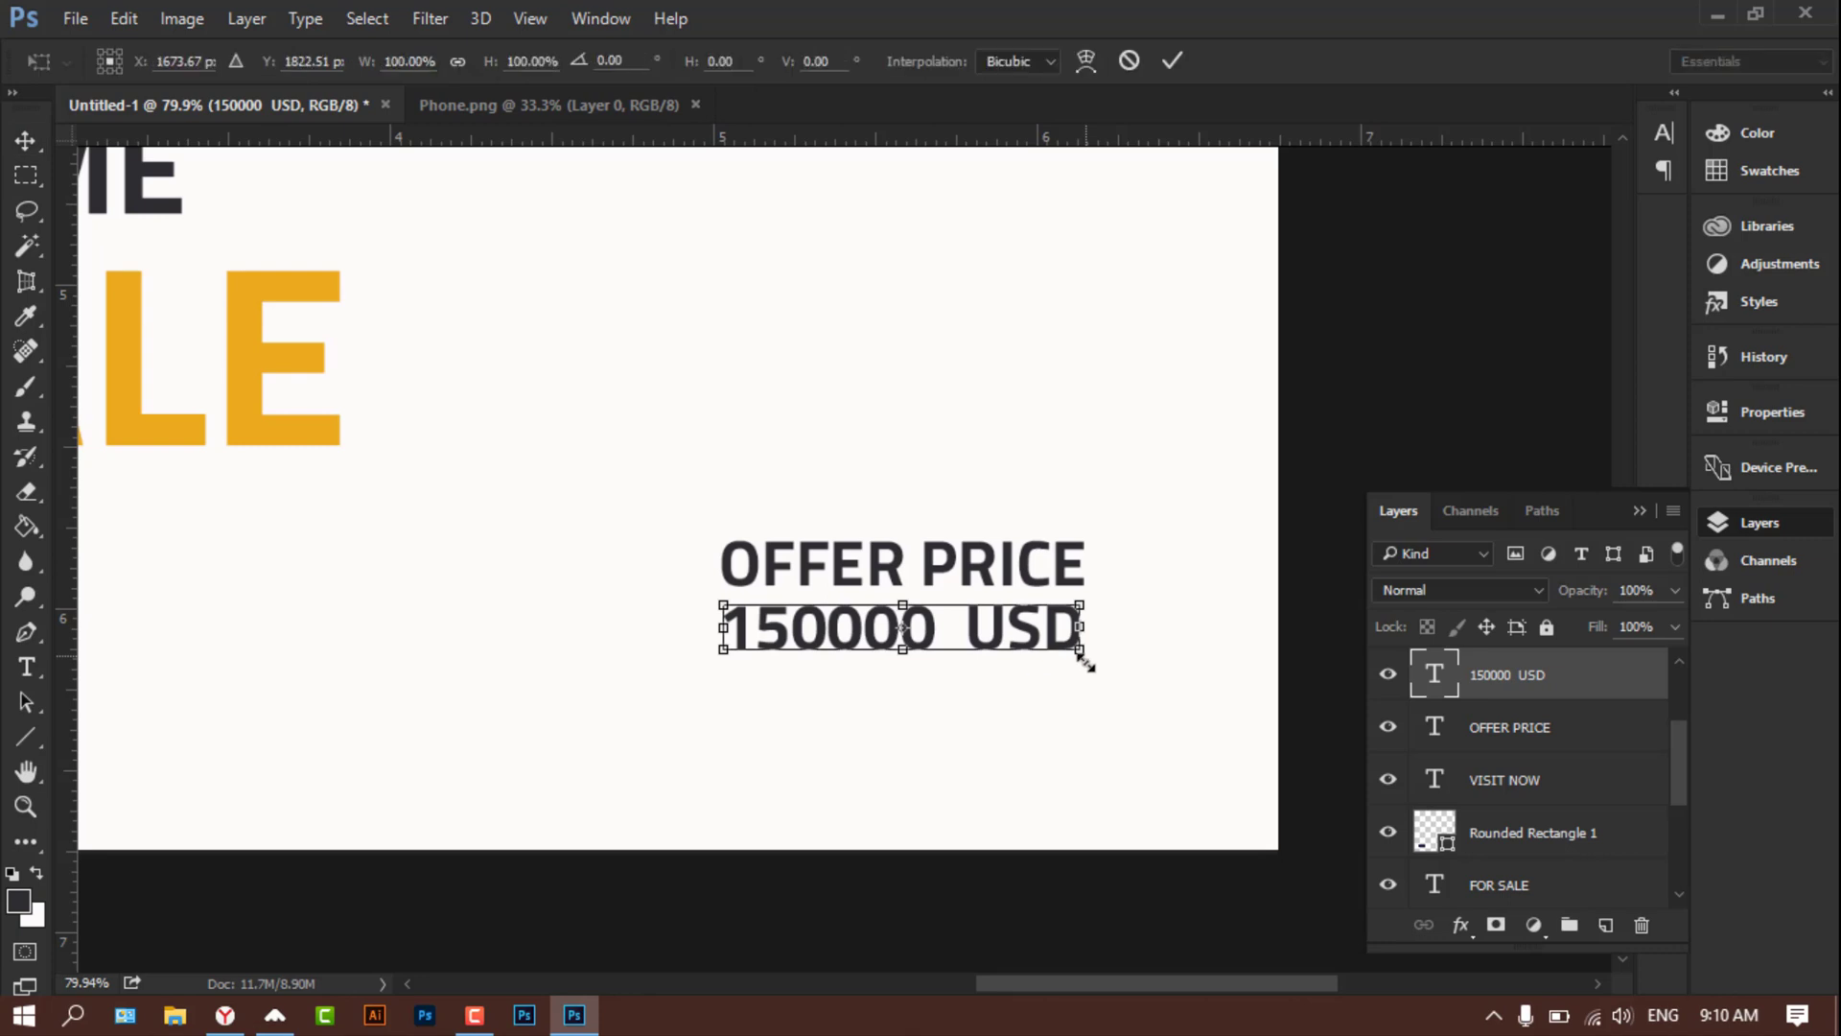
{"action": "left_click", "coordinate": [458, 61]}
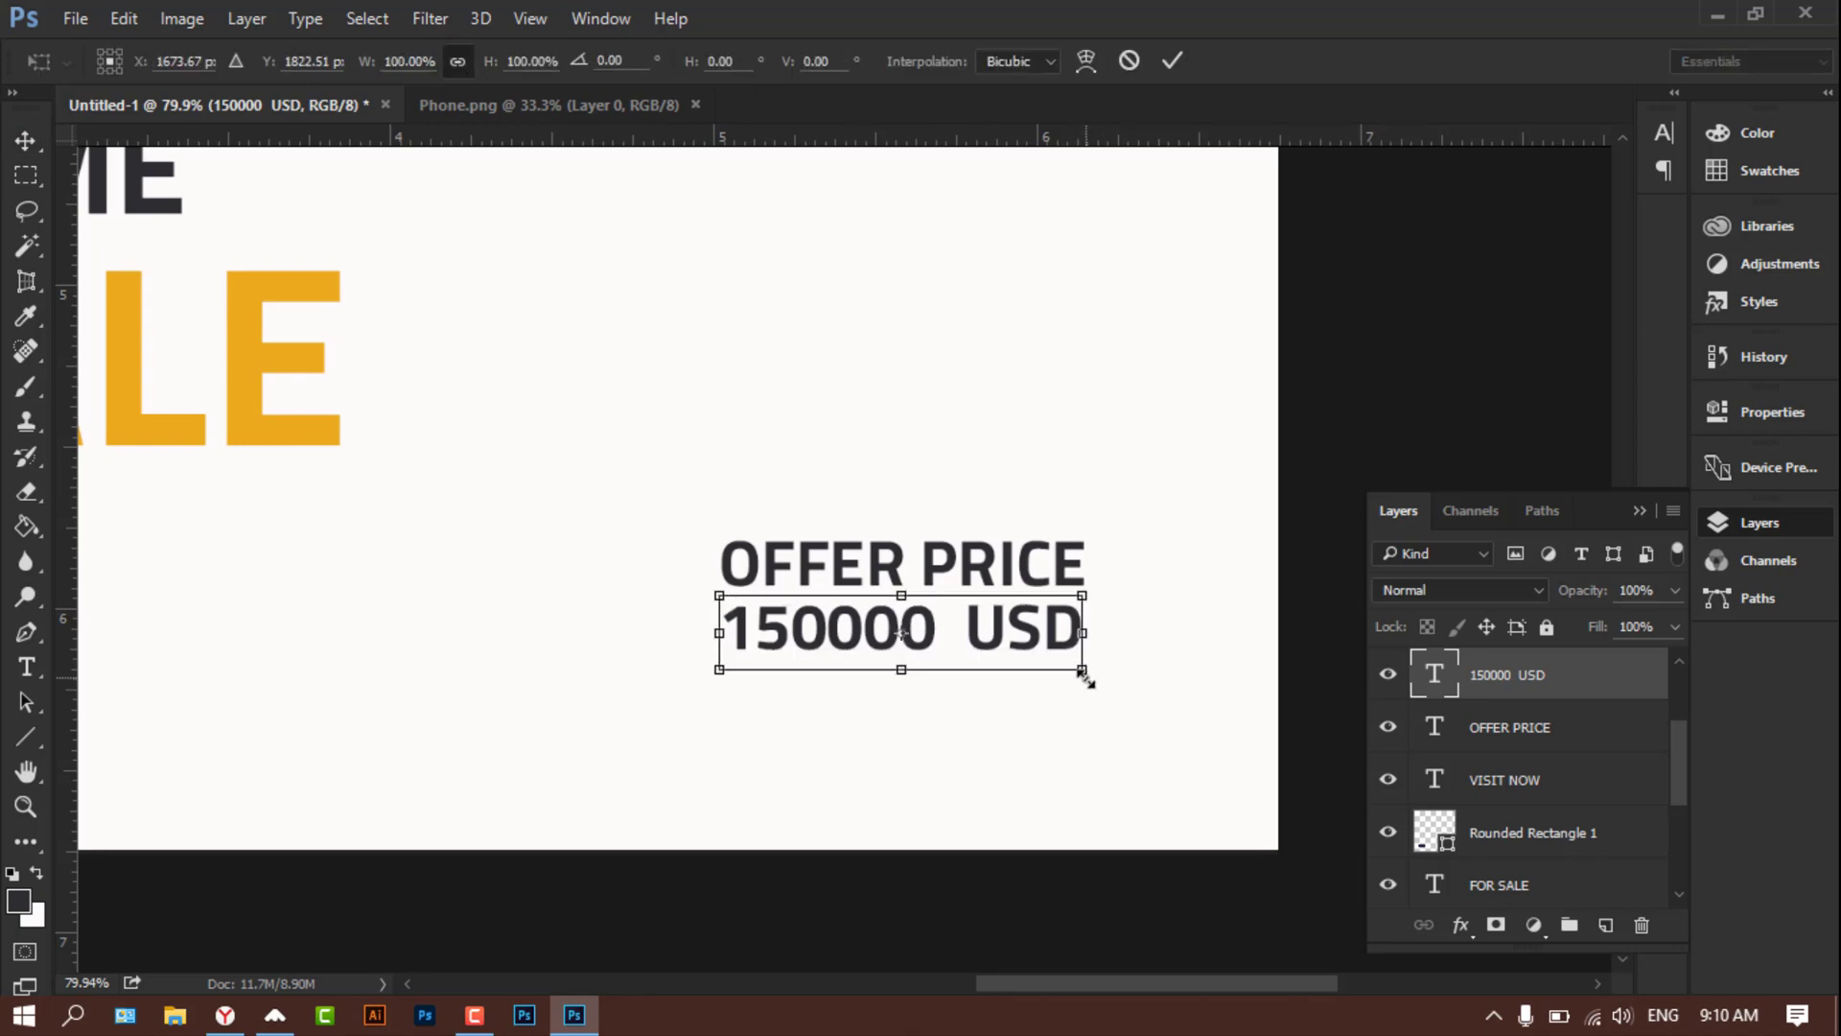
{"action": "left_click_drag", "start_coordinate": [1084, 677], "coordinate": [1091, 684]}
{"action": "key", "text": "Return"}
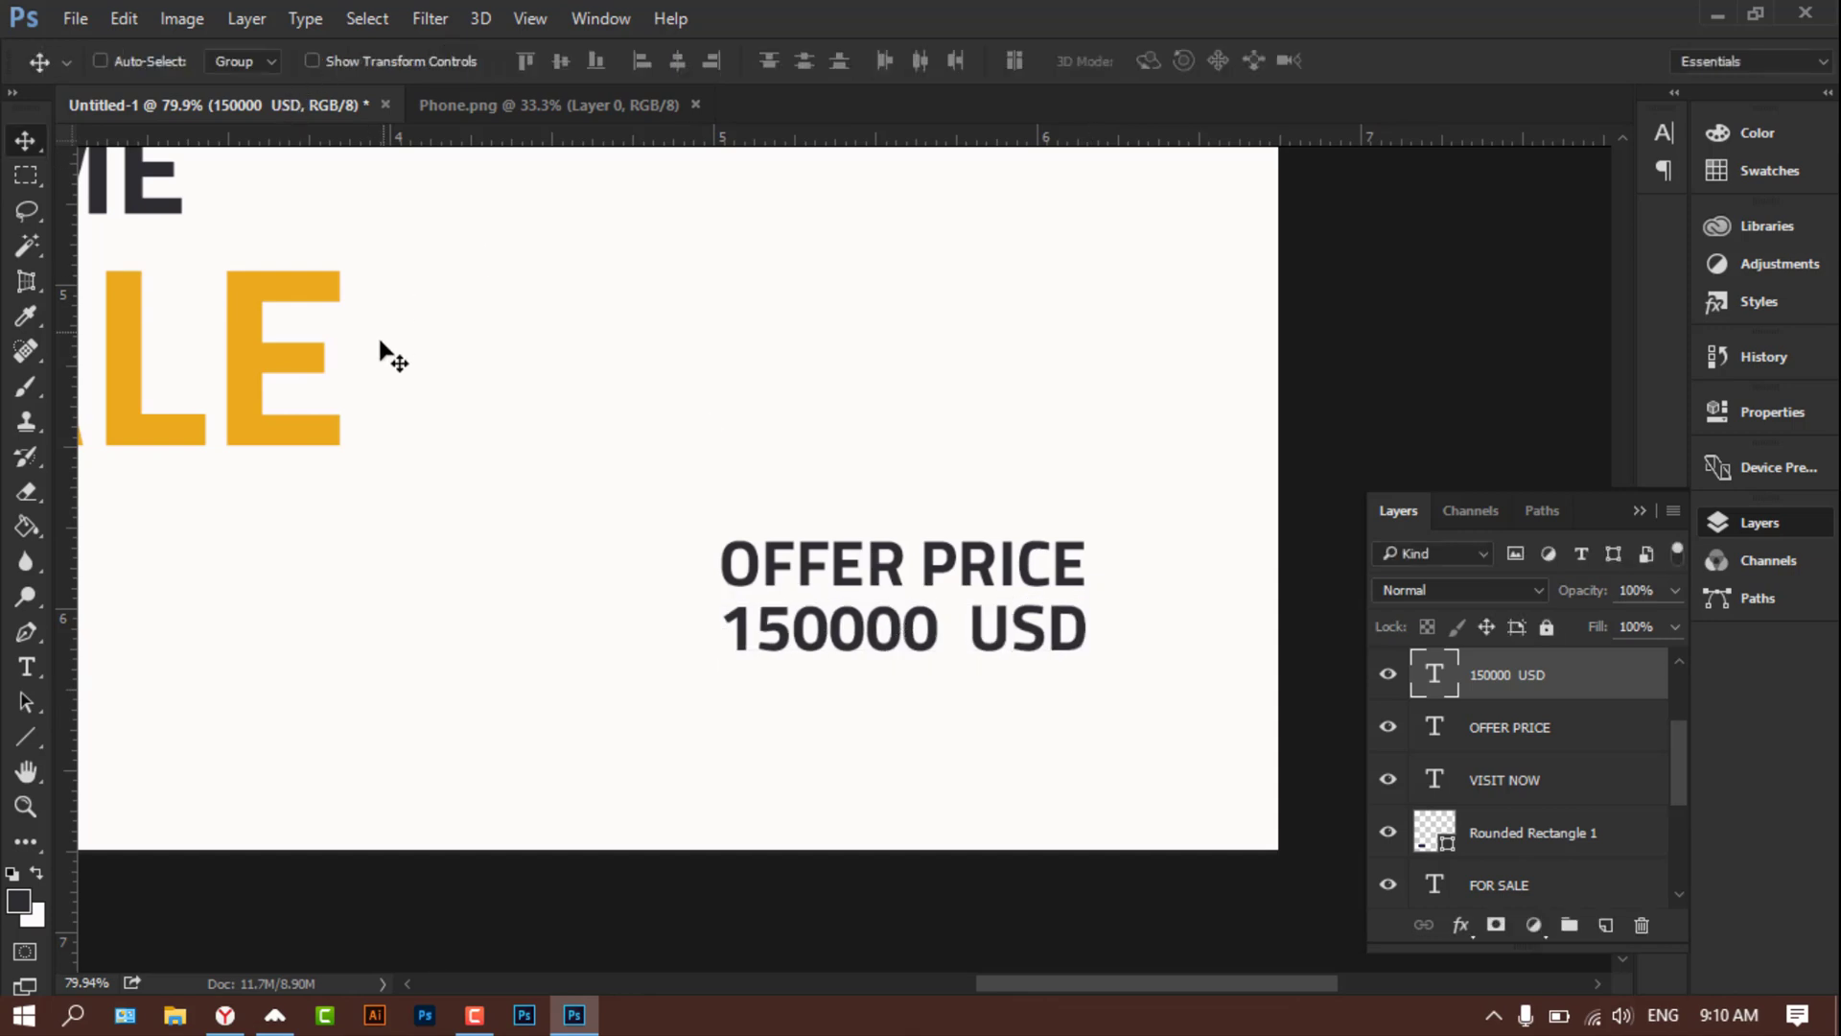
{"action": "key", "text": "Down"}
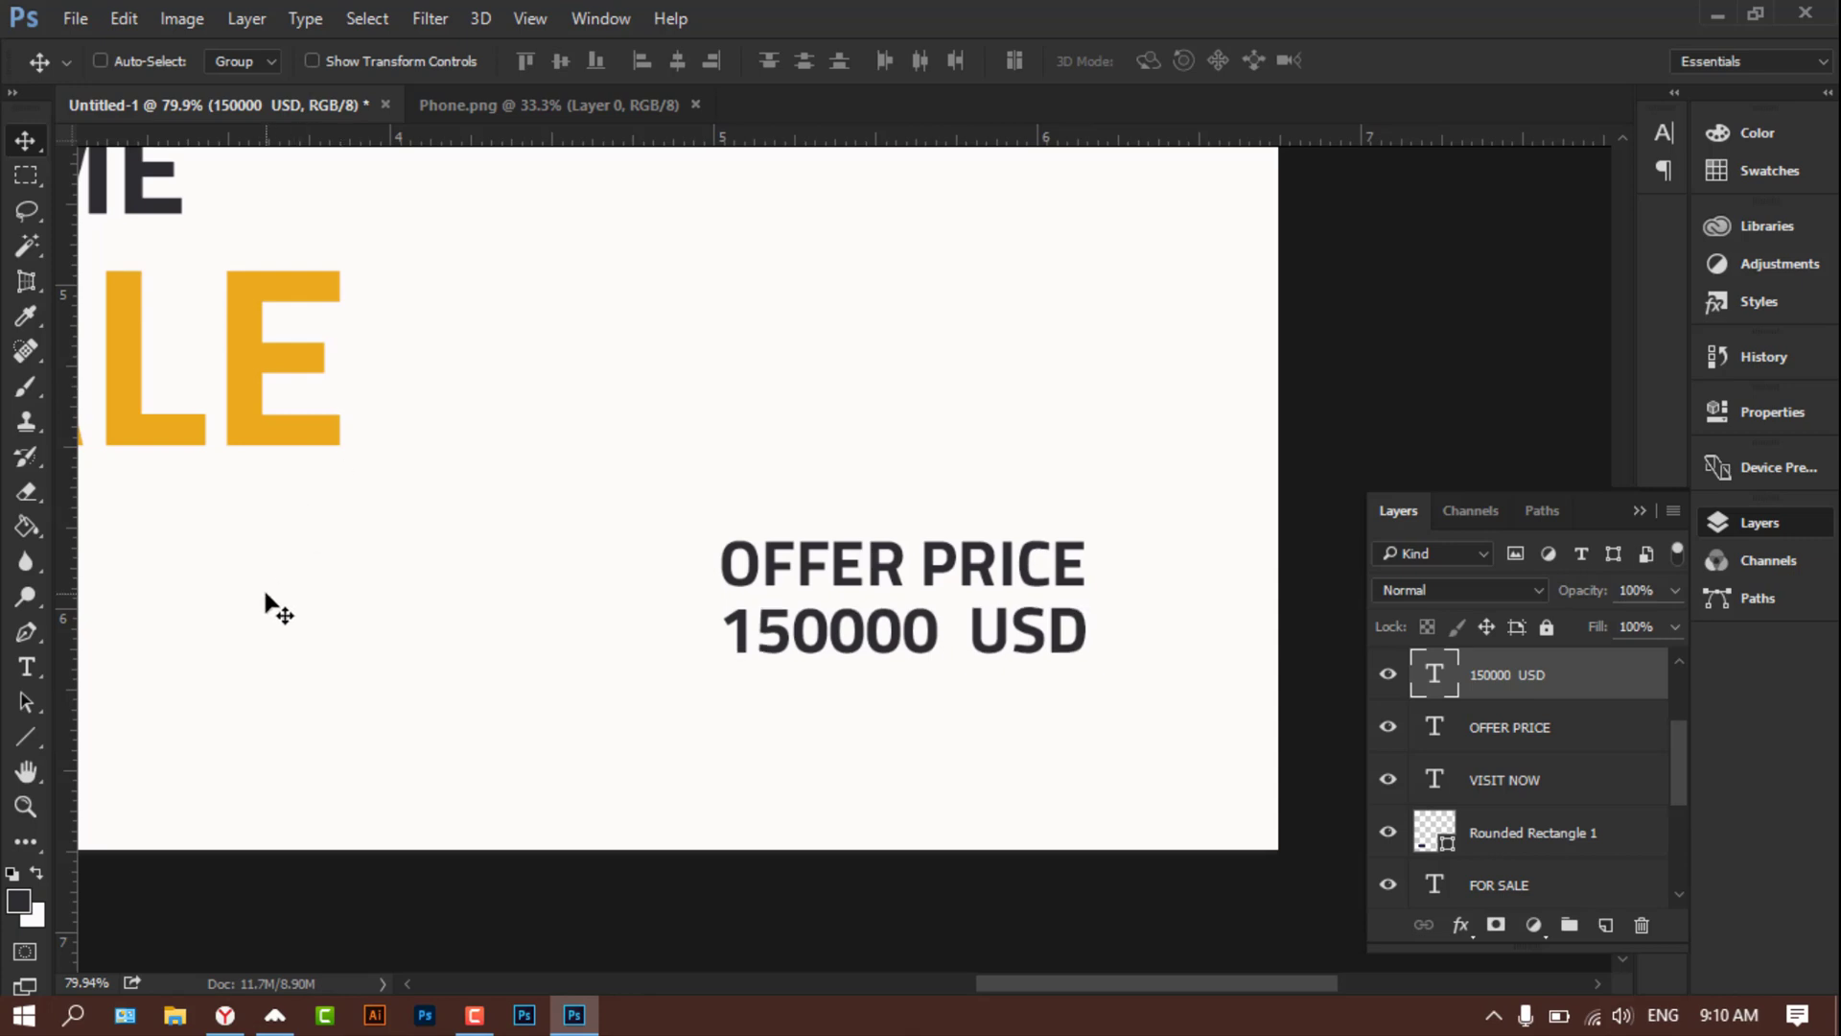
{"action": "key", "text": "Down"}
{"action": "key", "text": "Down"}
{"action": "key", "text": "Down"}
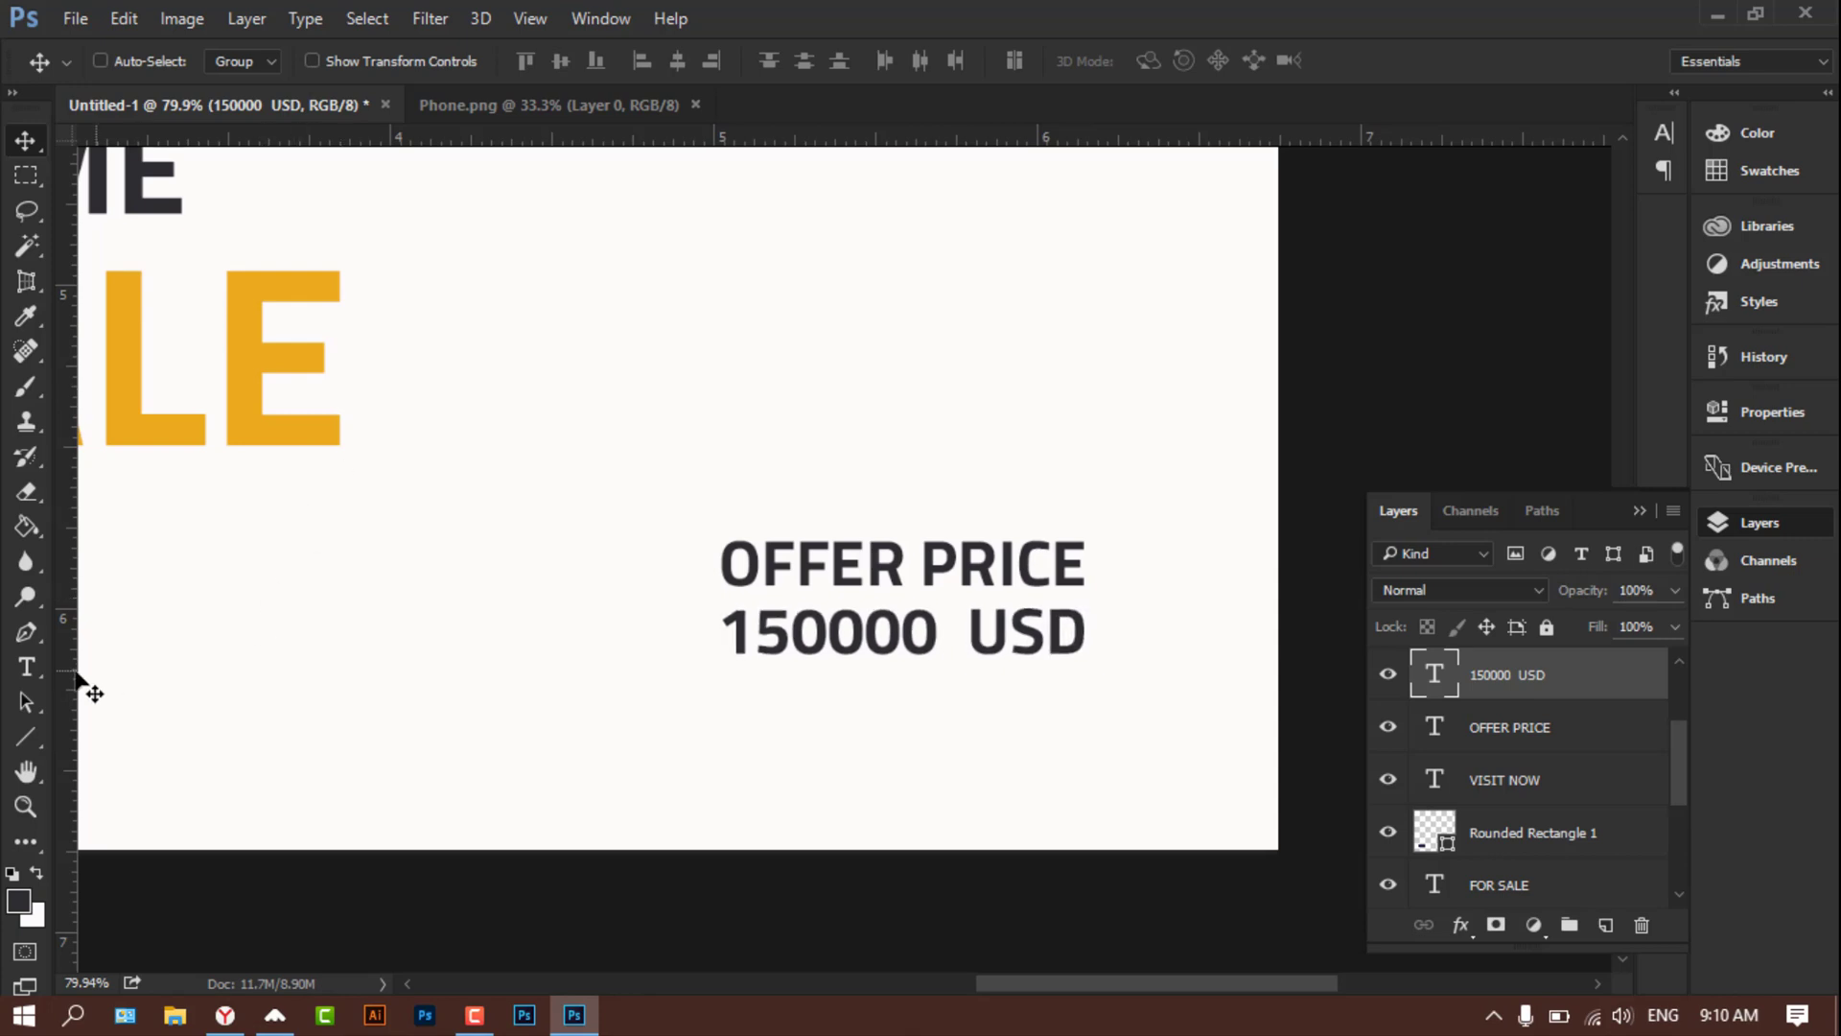
Step: Colour the 150000 digits orange (eaaa1f) sampled from FOR SALE, then zoom out
{"action": "left_click", "coordinate": [27, 666]}
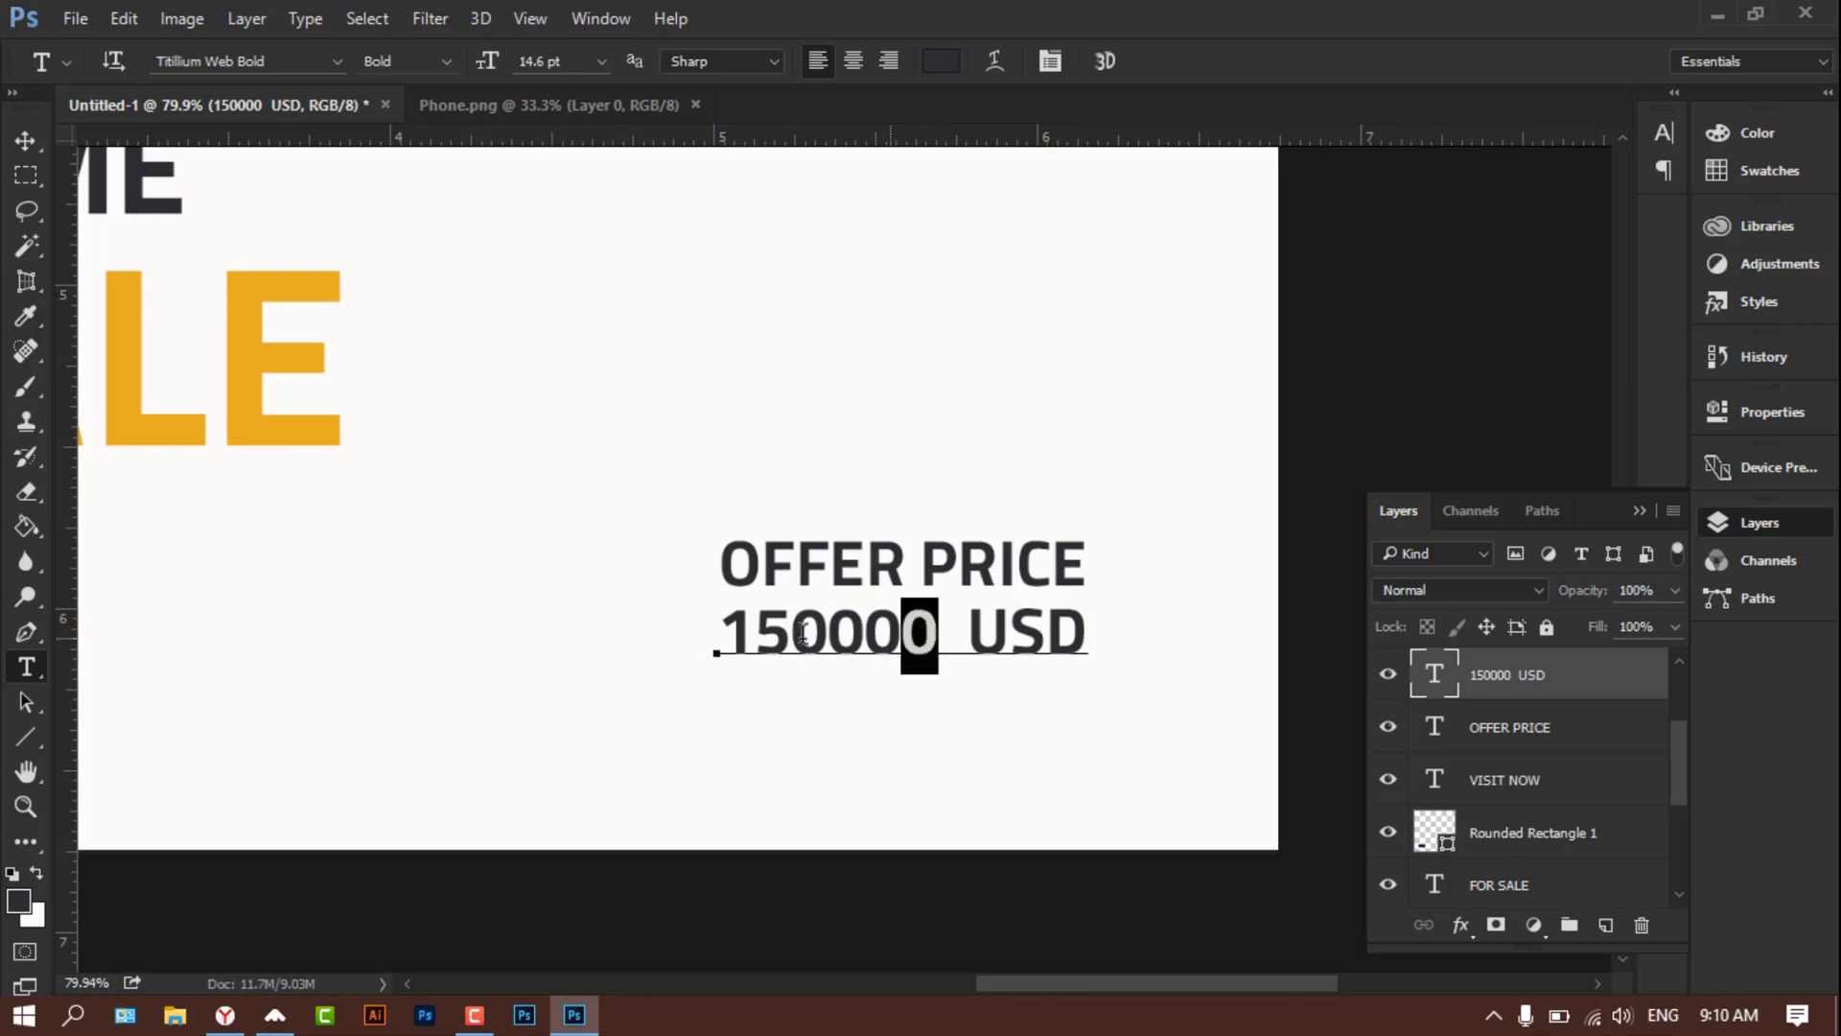
{"action": "left_click_drag", "start_coordinate": [929, 641], "coordinate": [717, 640]}
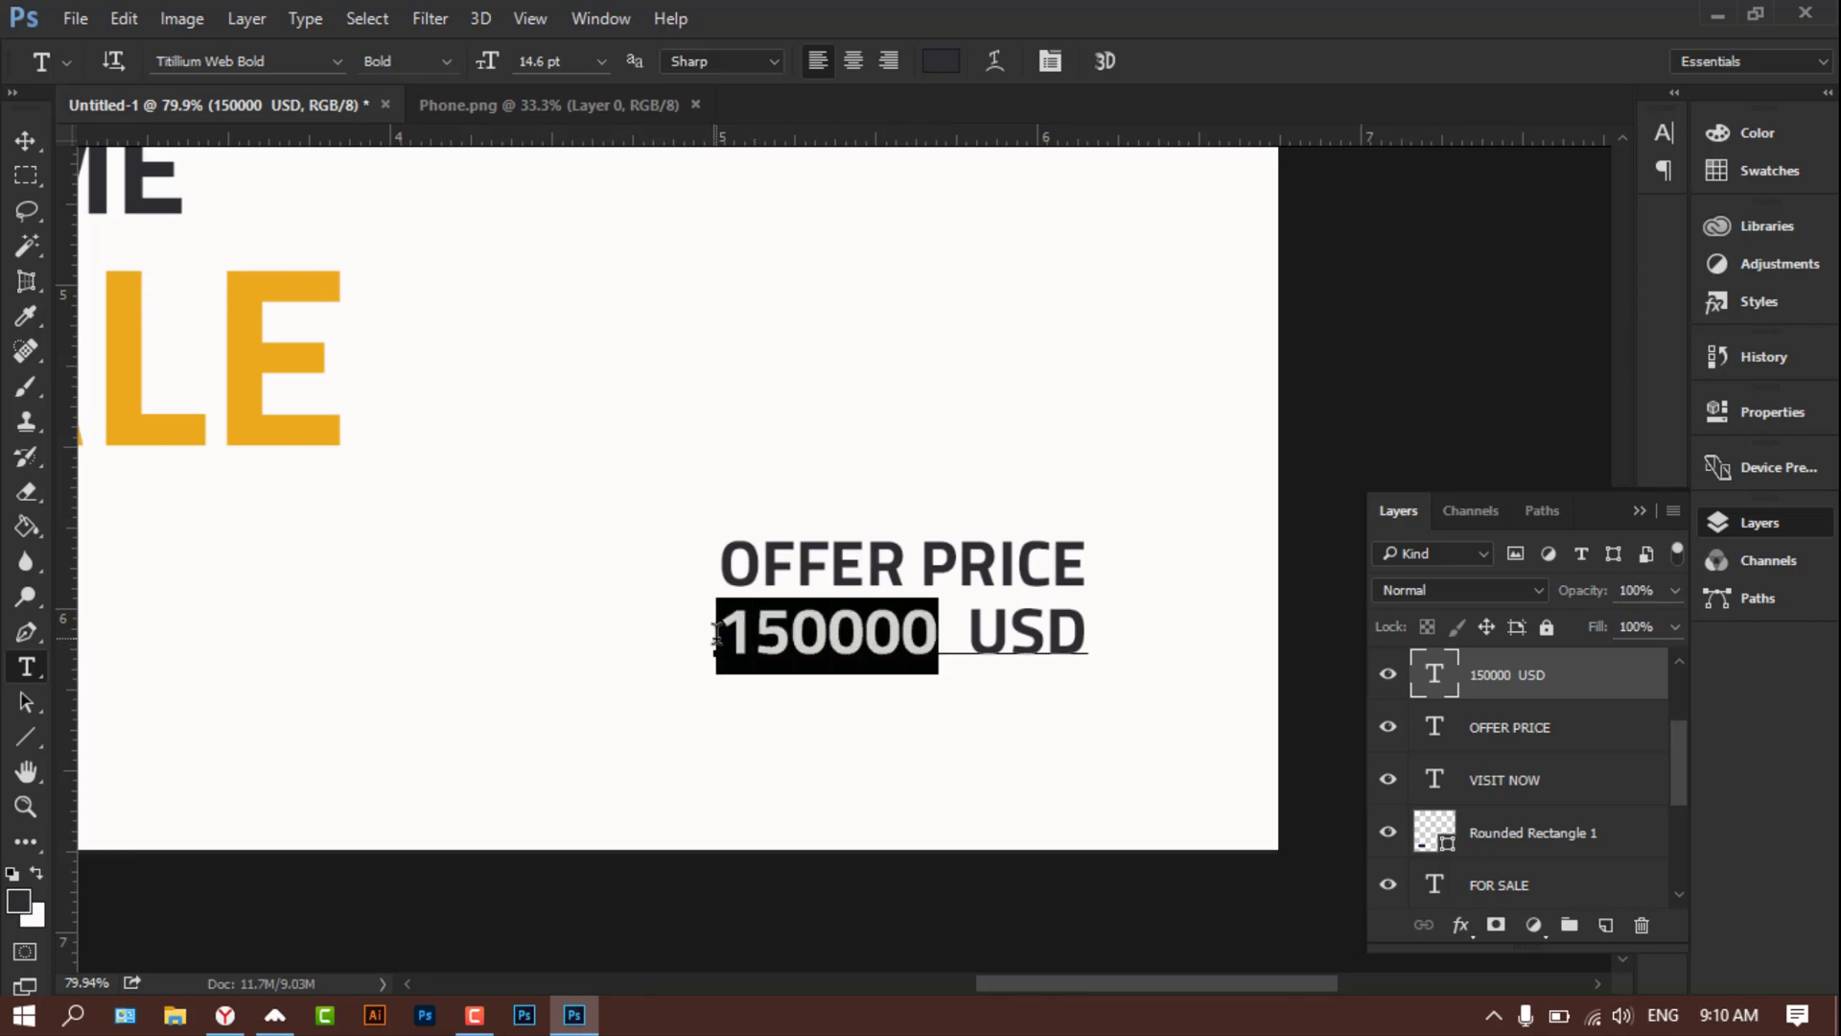
{"action": "left_click", "coordinate": [18, 902]}
{"action": "left_click", "coordinate": [238, 393]}
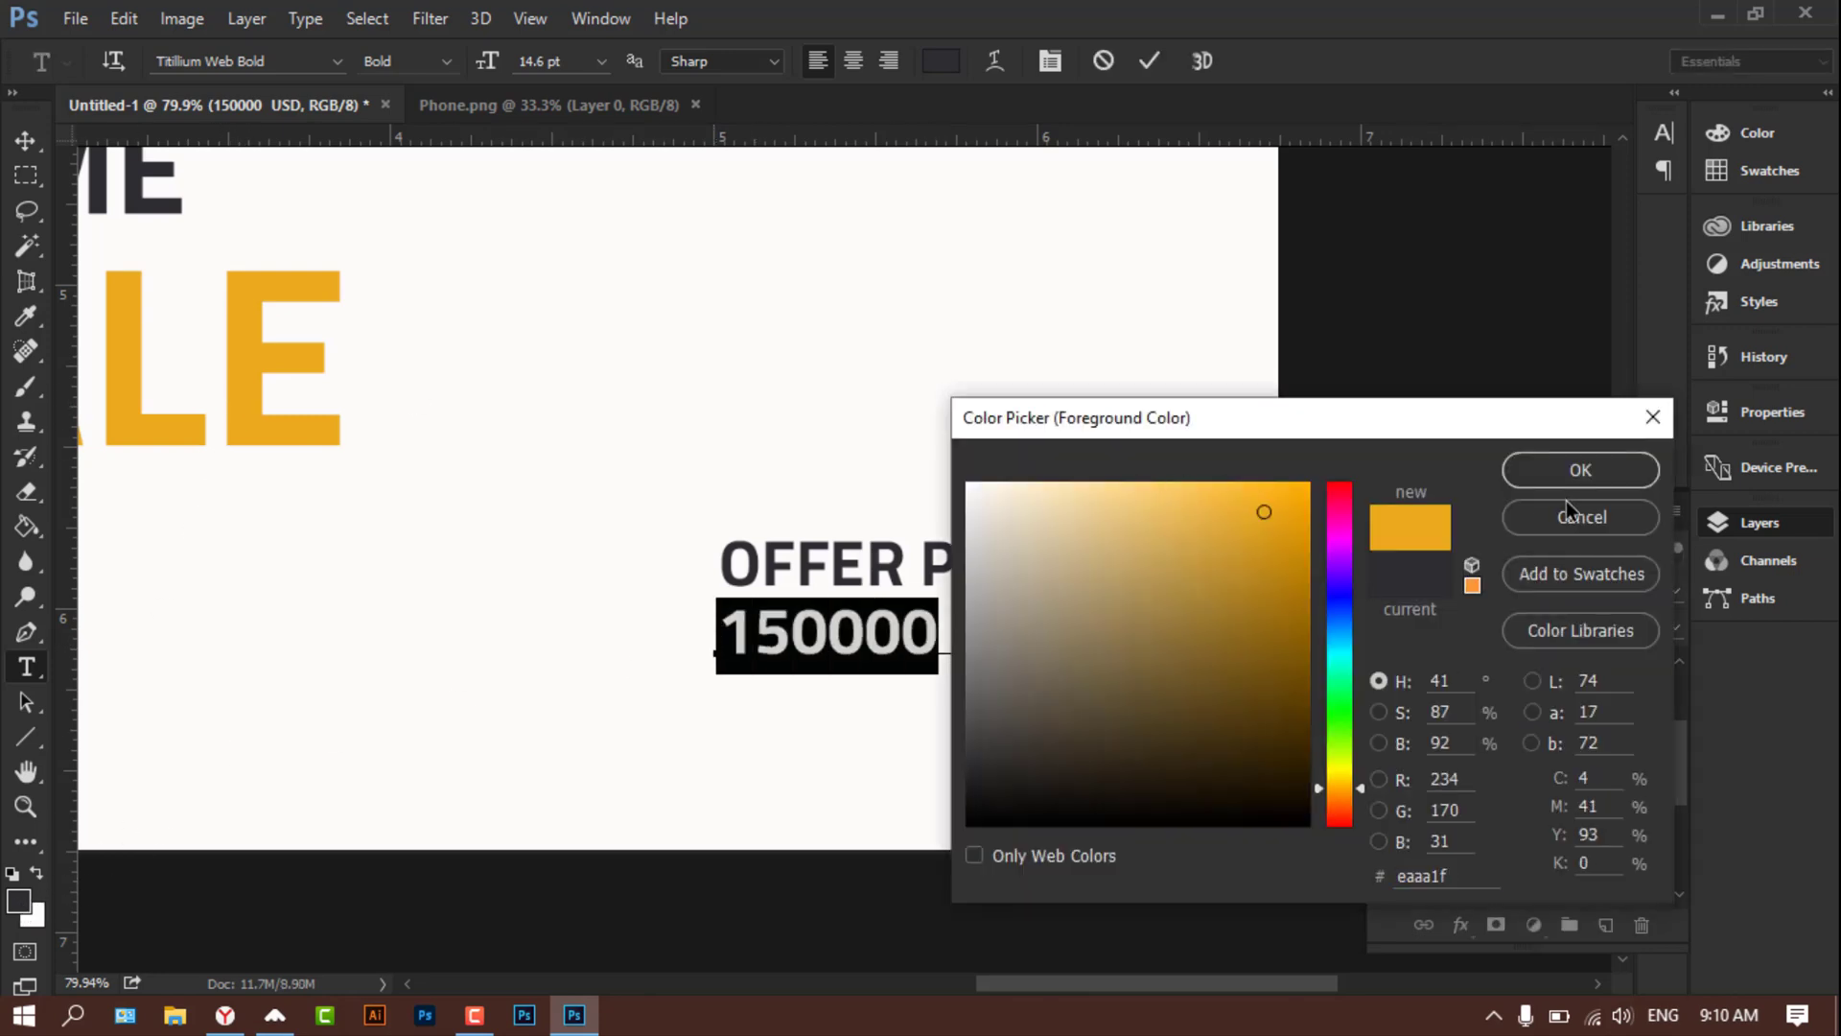
{"action": "left_click", "coordinate": [1634, 467]}
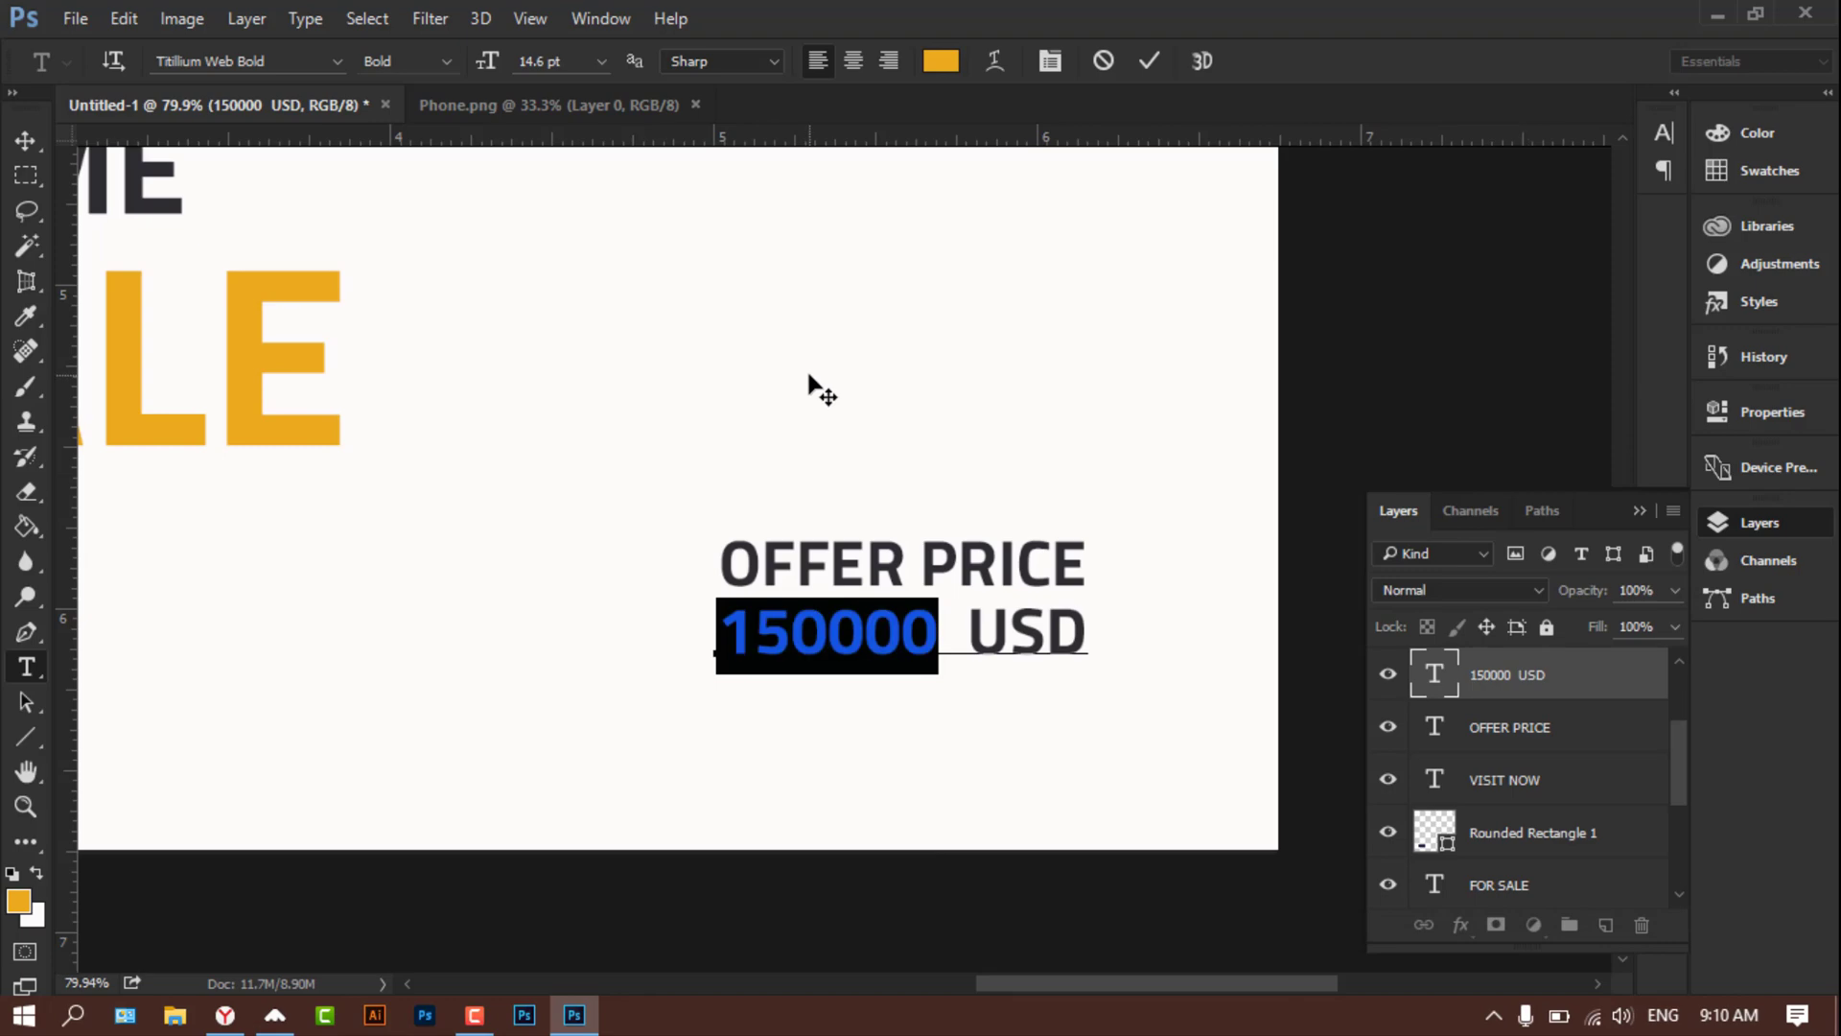
{"action": "left_click", "coordinate": [26, 140]}
{"action": "key", "text": "ctrl+minus"}
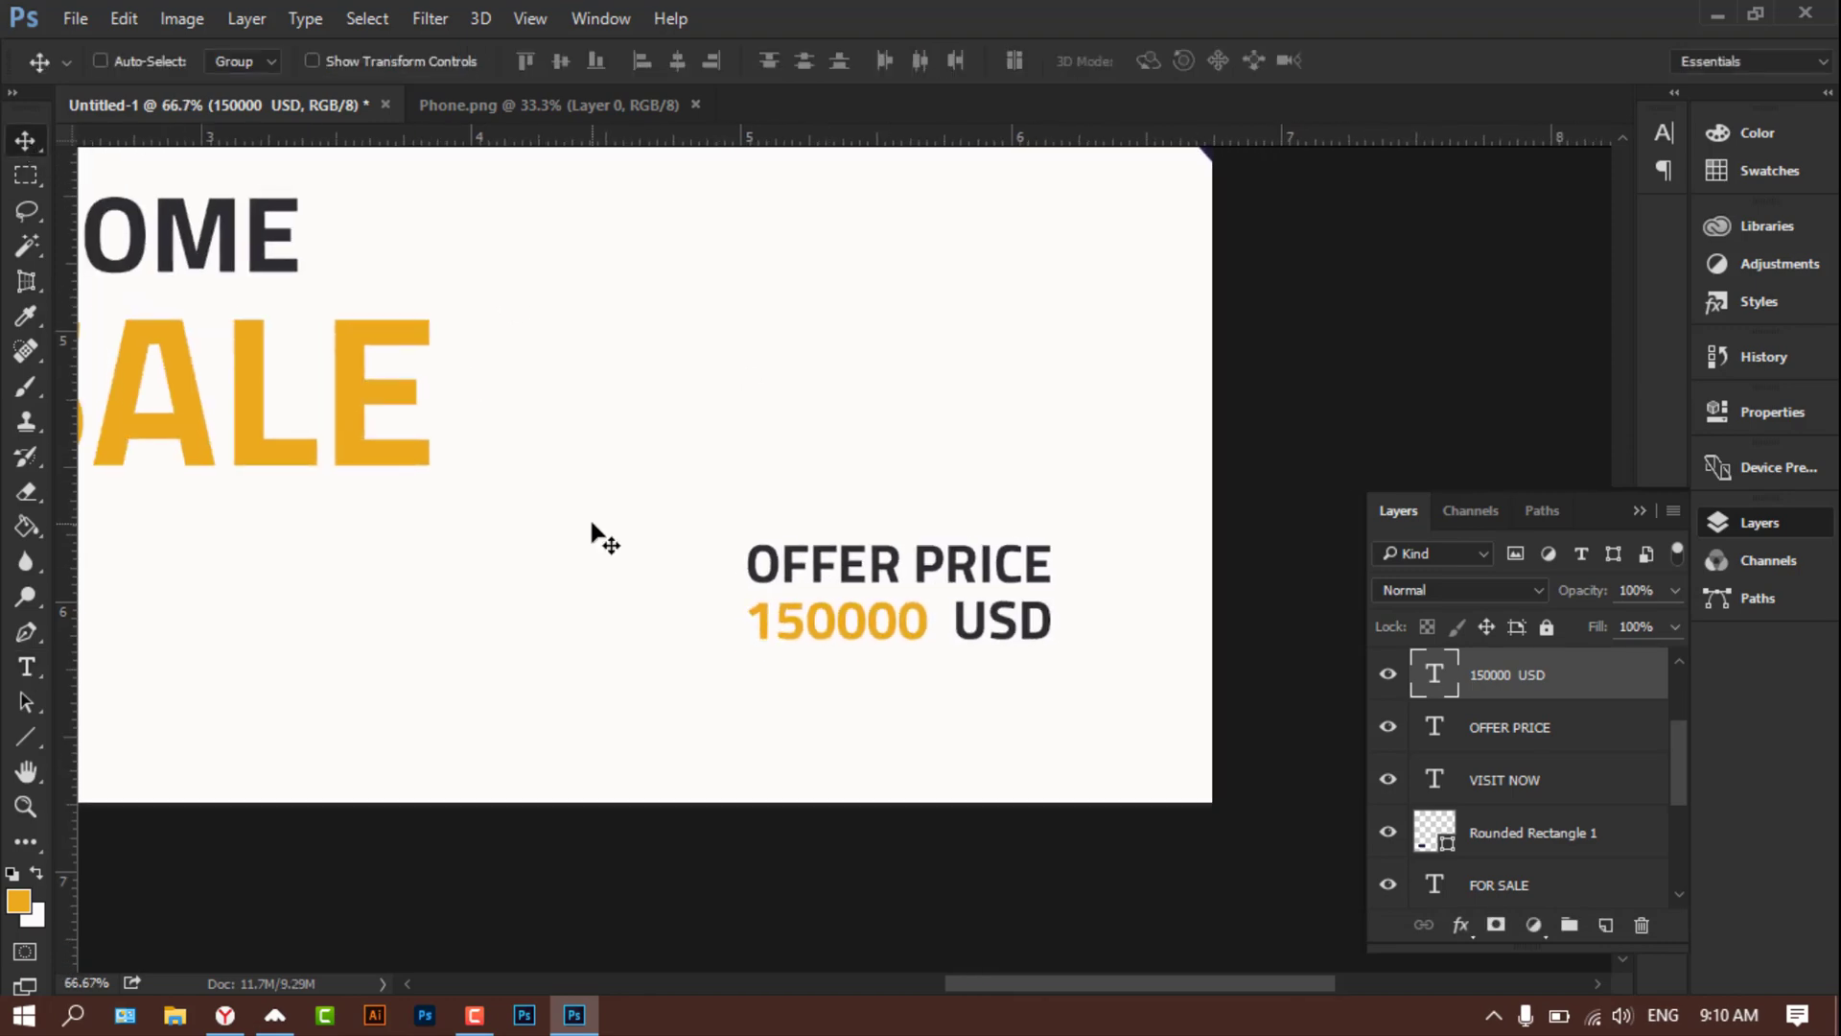
{"action": "key", "text": "ctrl+minus"}
{"action": "key", "text": "ctrl+minus"}
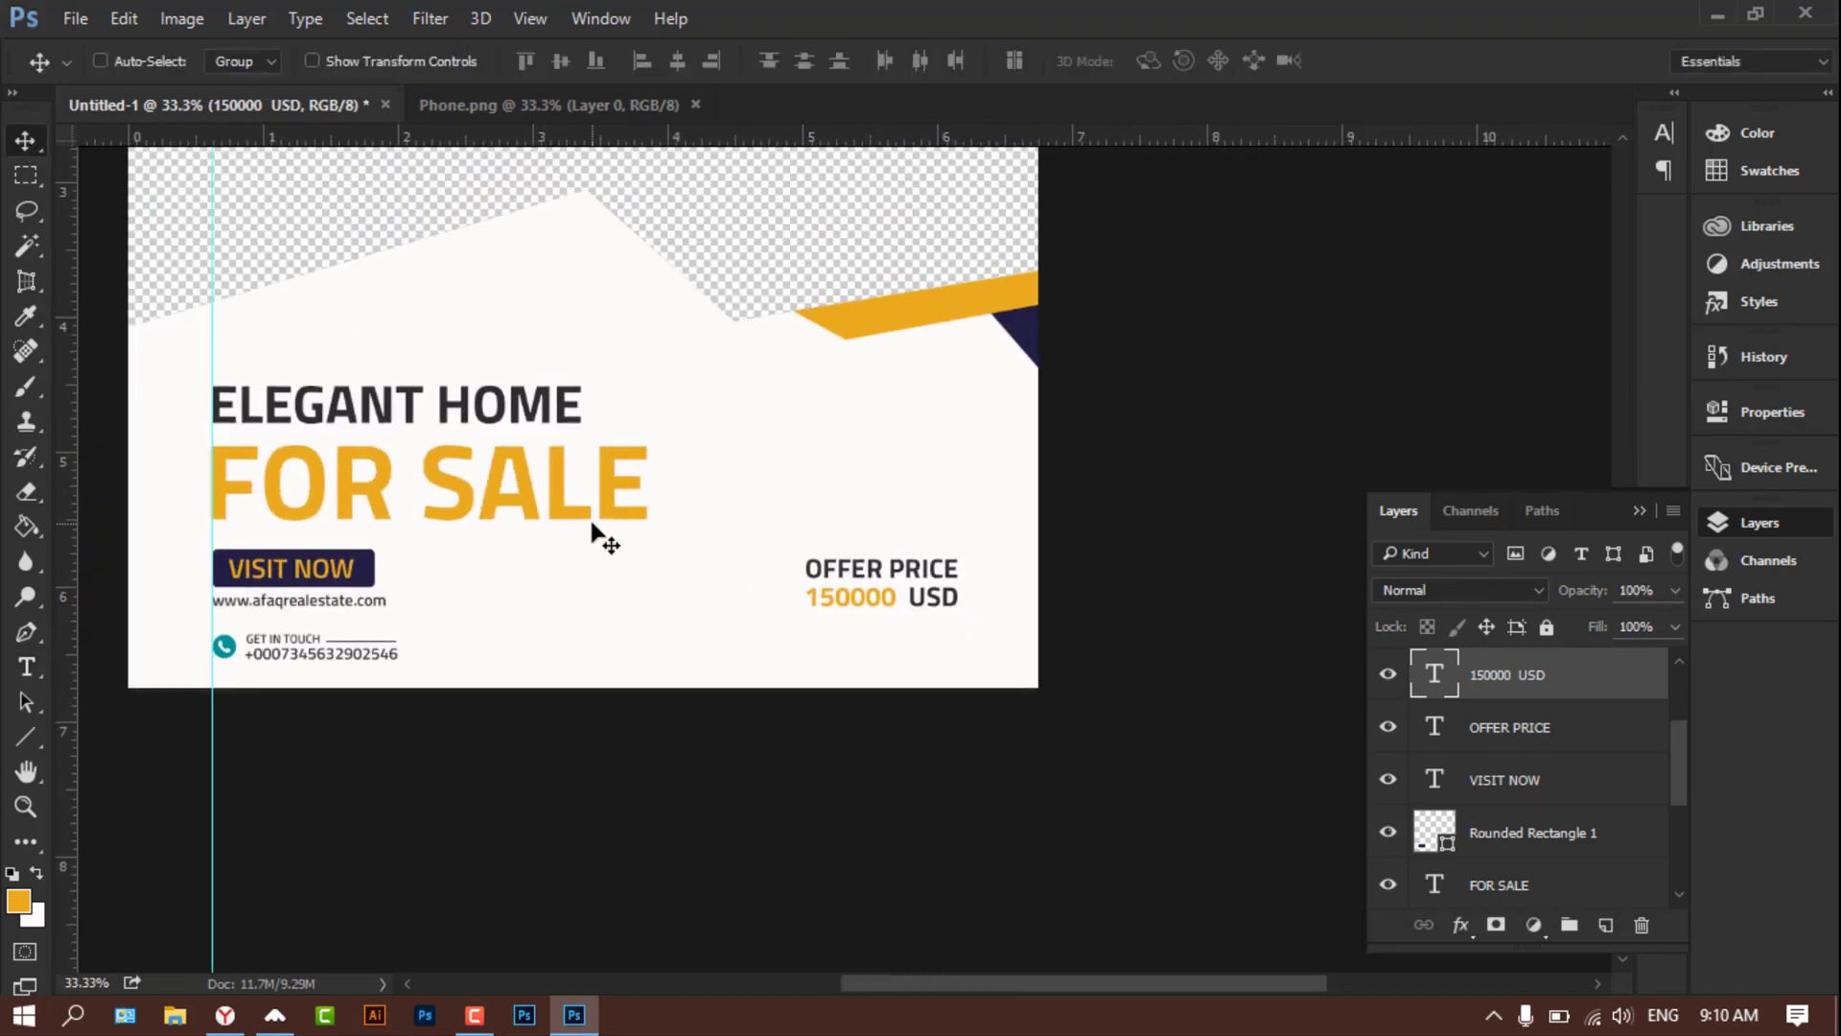
{"action": "key", "text": "ctrl+minus"}
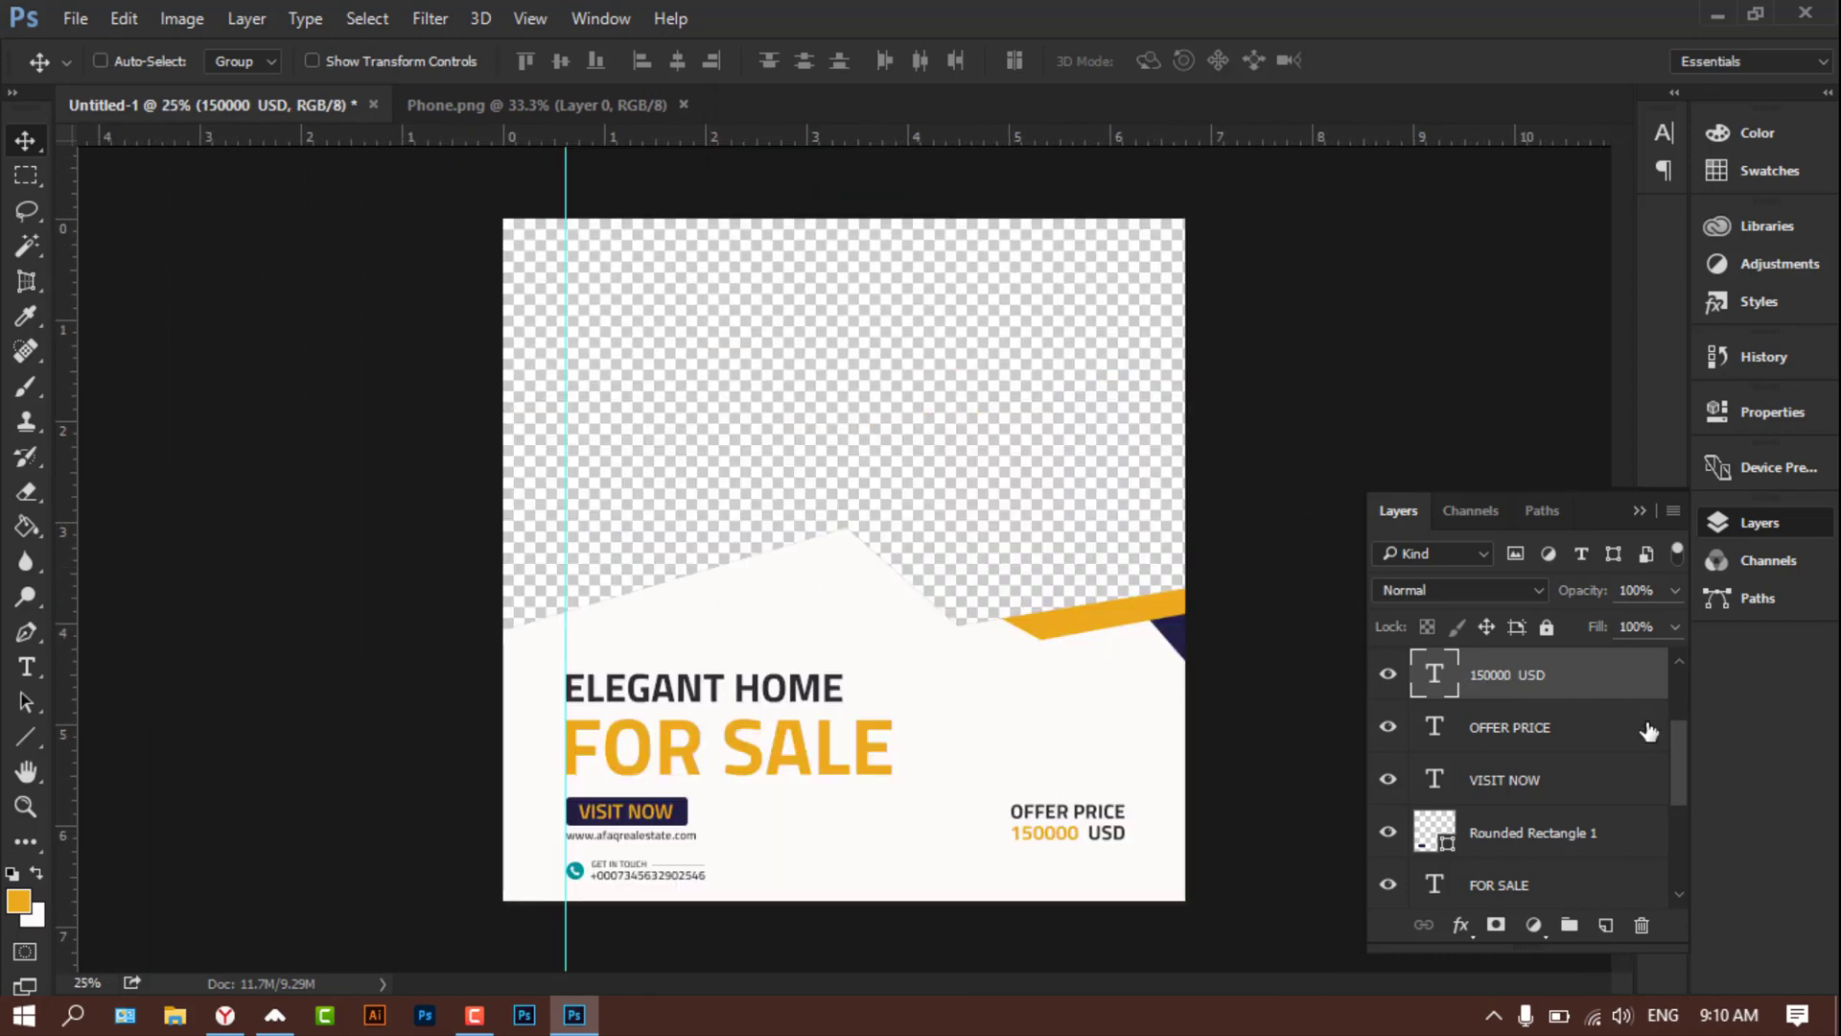
Step: Select Layer 1 and add the empty Layer 5 above it
{"action": "left_click_drag", "start_coordinate": [1685, 744], "coordinate": [1681, 850]}
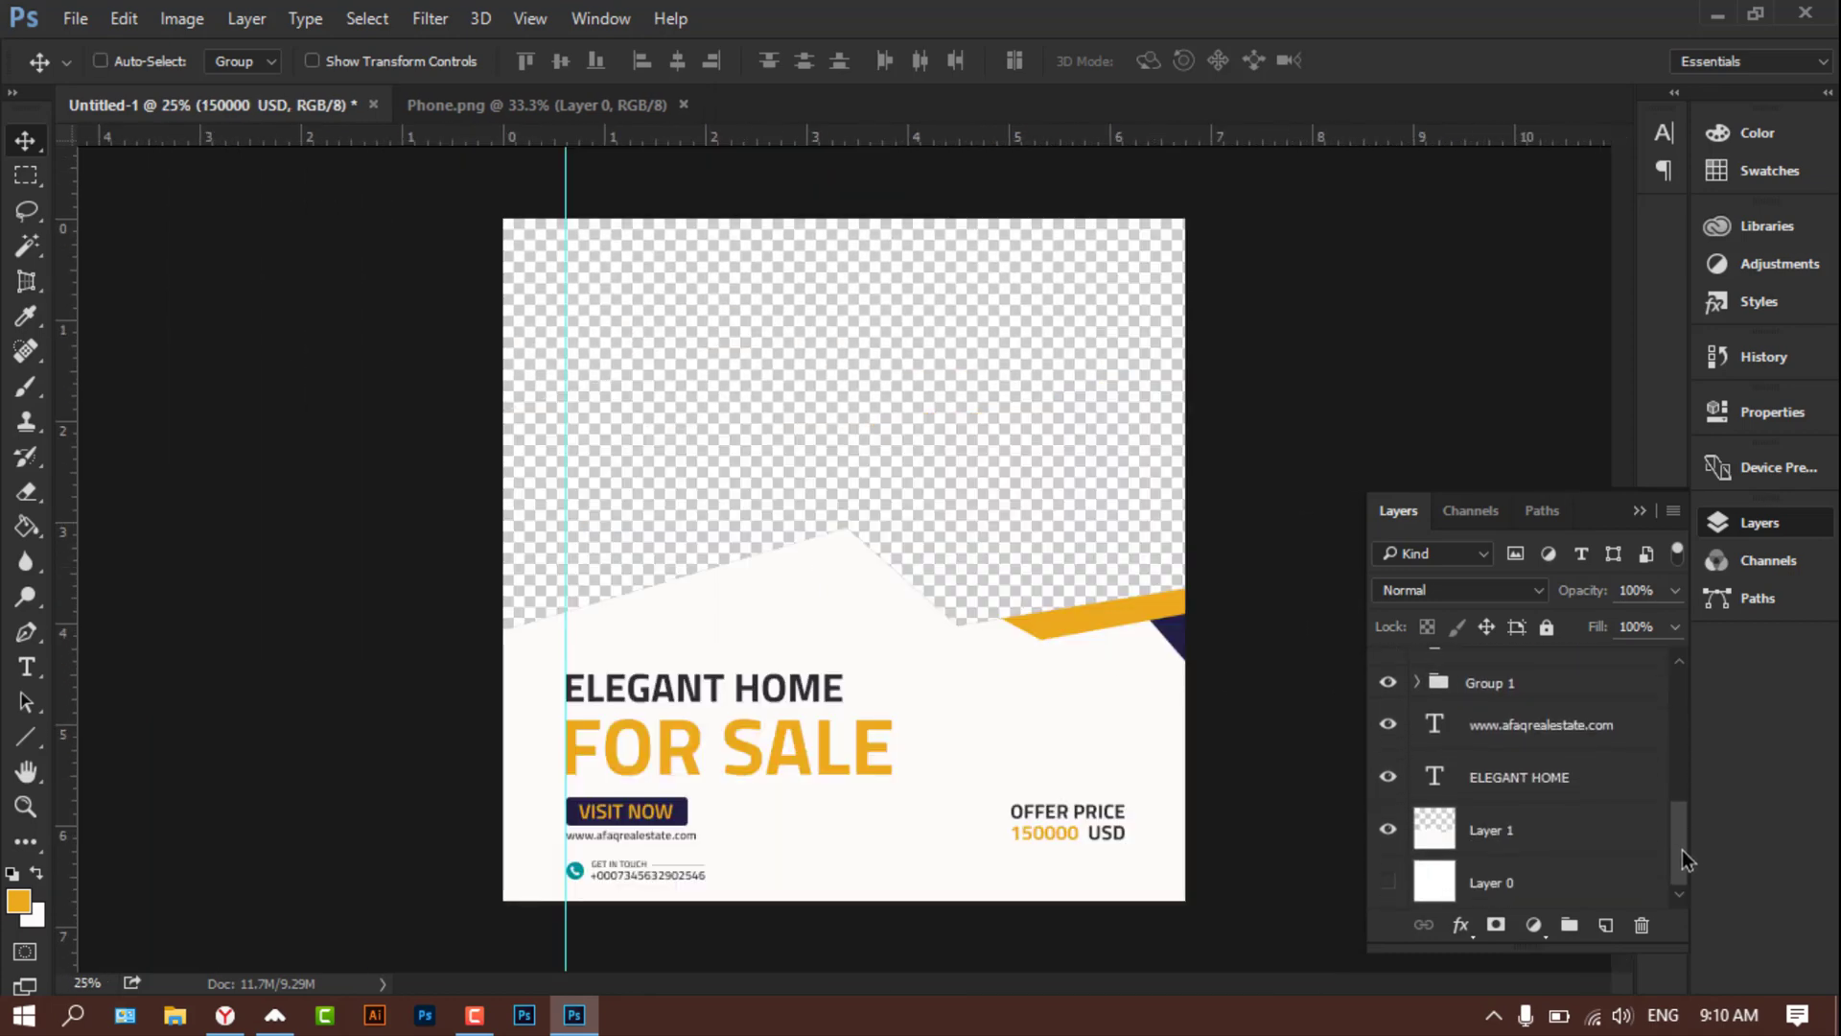
{"action": "left_click_drag", "start_coordinate": [1472, 844], "coordinate": [1606, 930]}
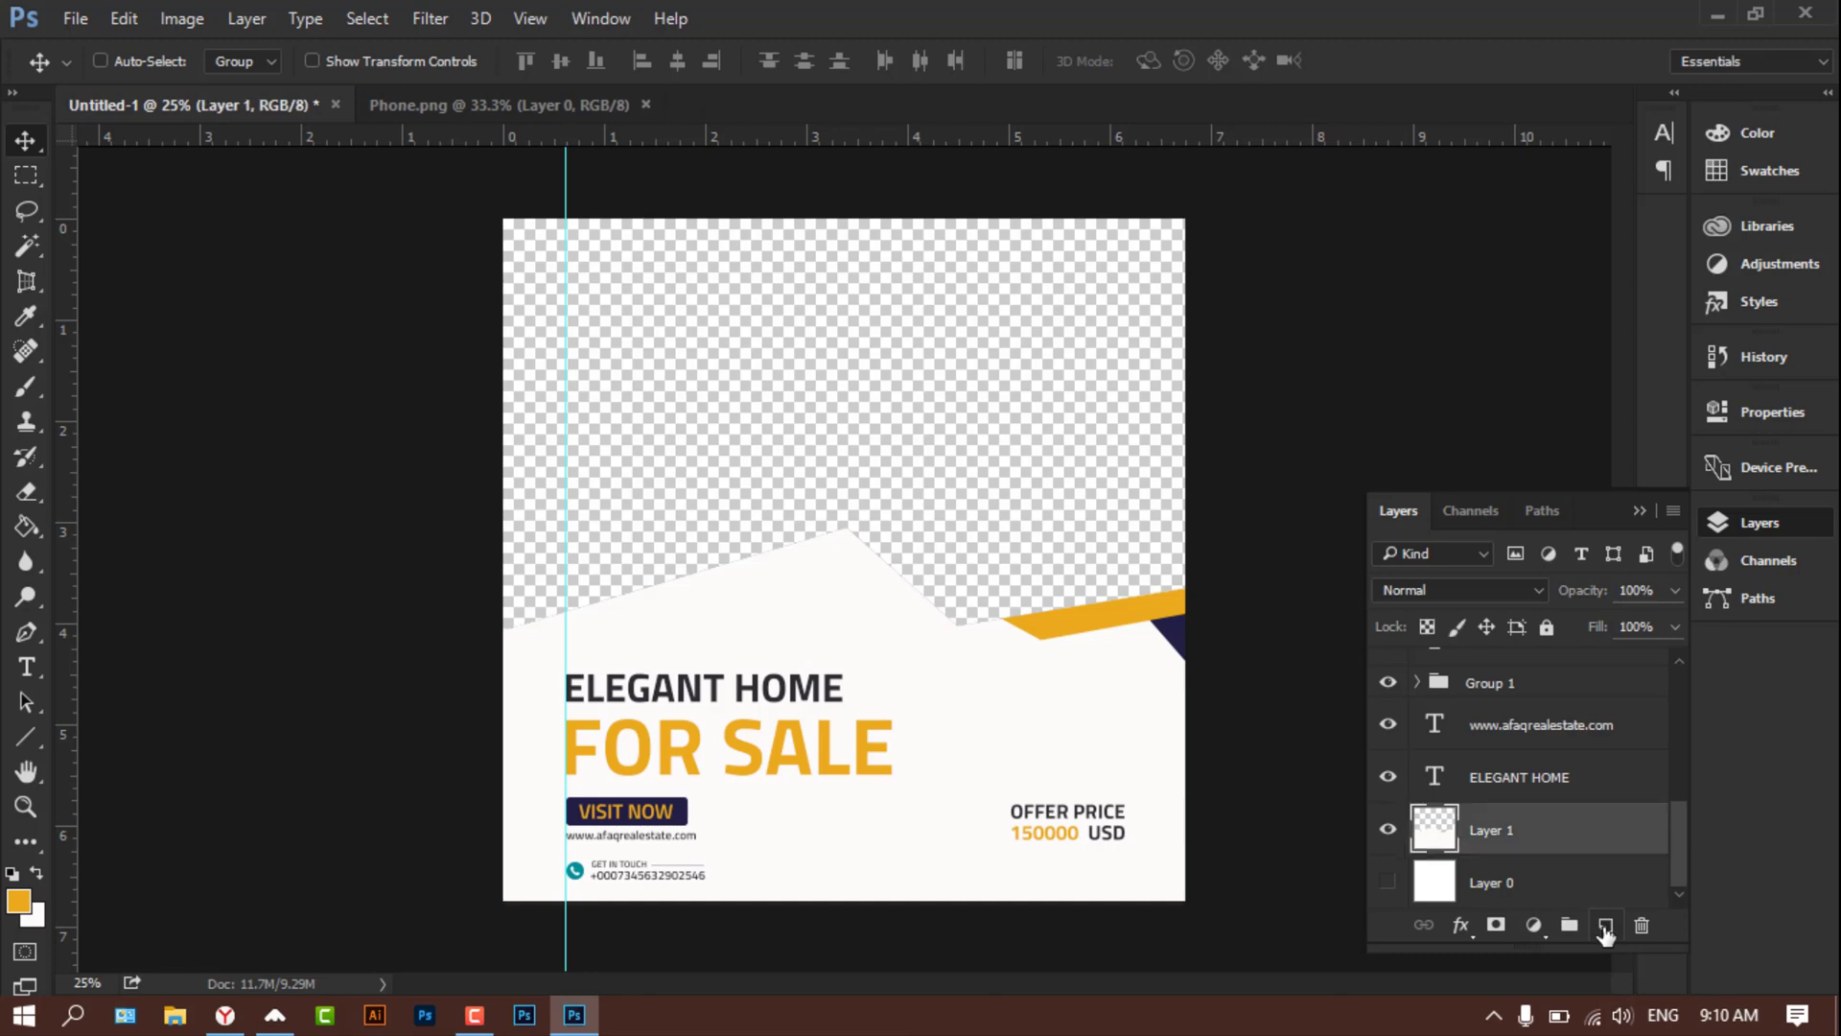
{"action": "left_click", "coordinate": [1606, 927]}
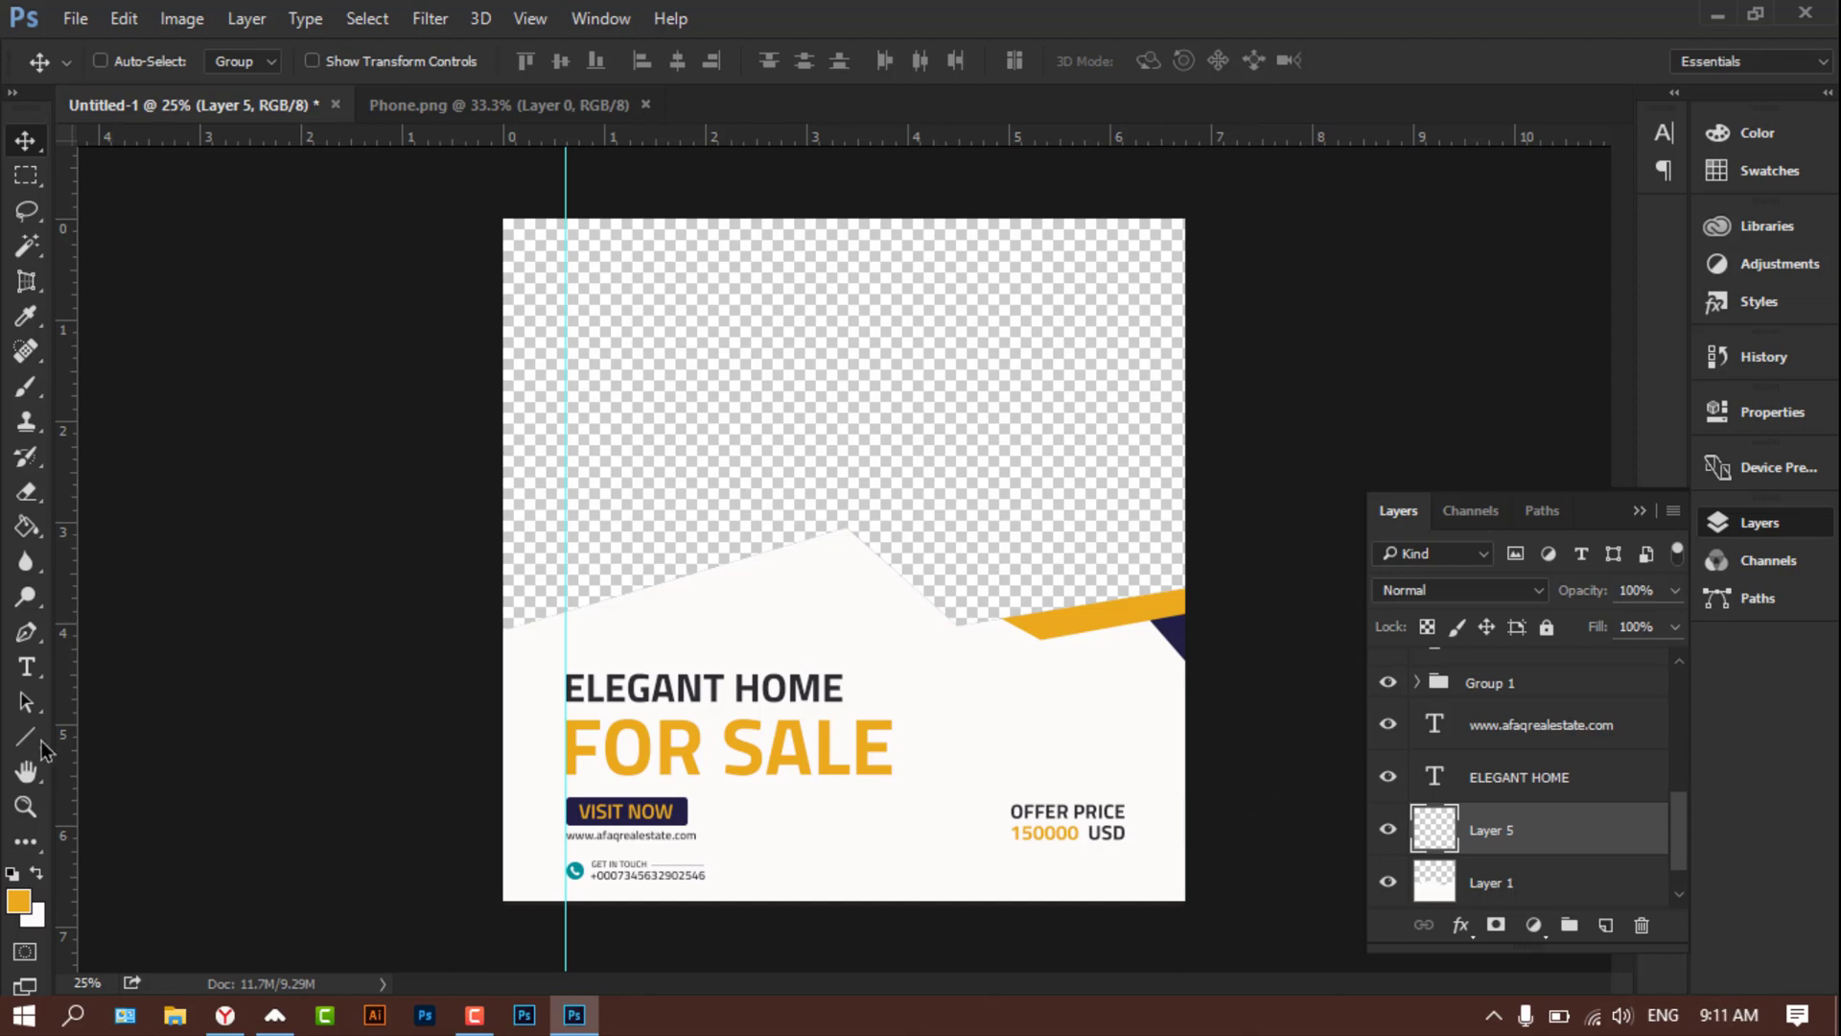
Step: Draw a square at the top-left corner, filled VISIT NOW navy at 59% opacity
{"action": "left_click_drag", "start_coordinate": [26, 744], "coordinate": [92, 739]}
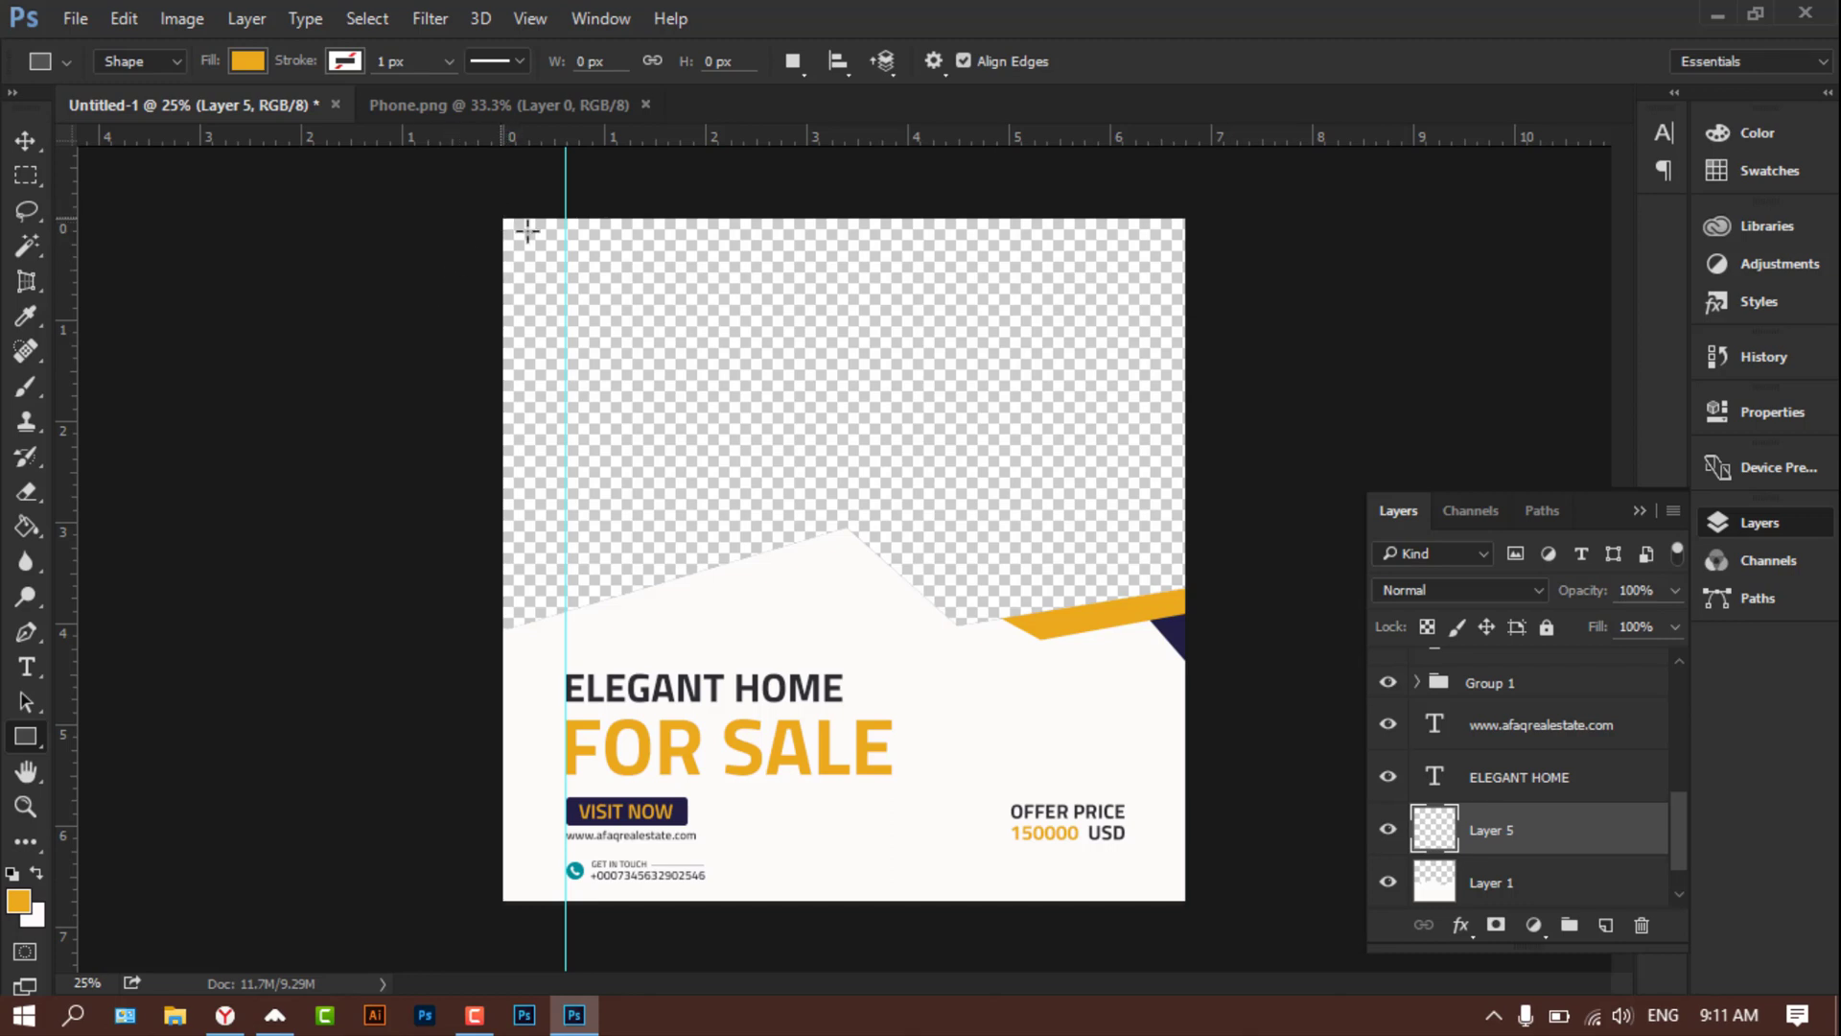
{"action": "left_click_drag", "start_coordinate": [502, 219], "coordinate": [637, 320]}
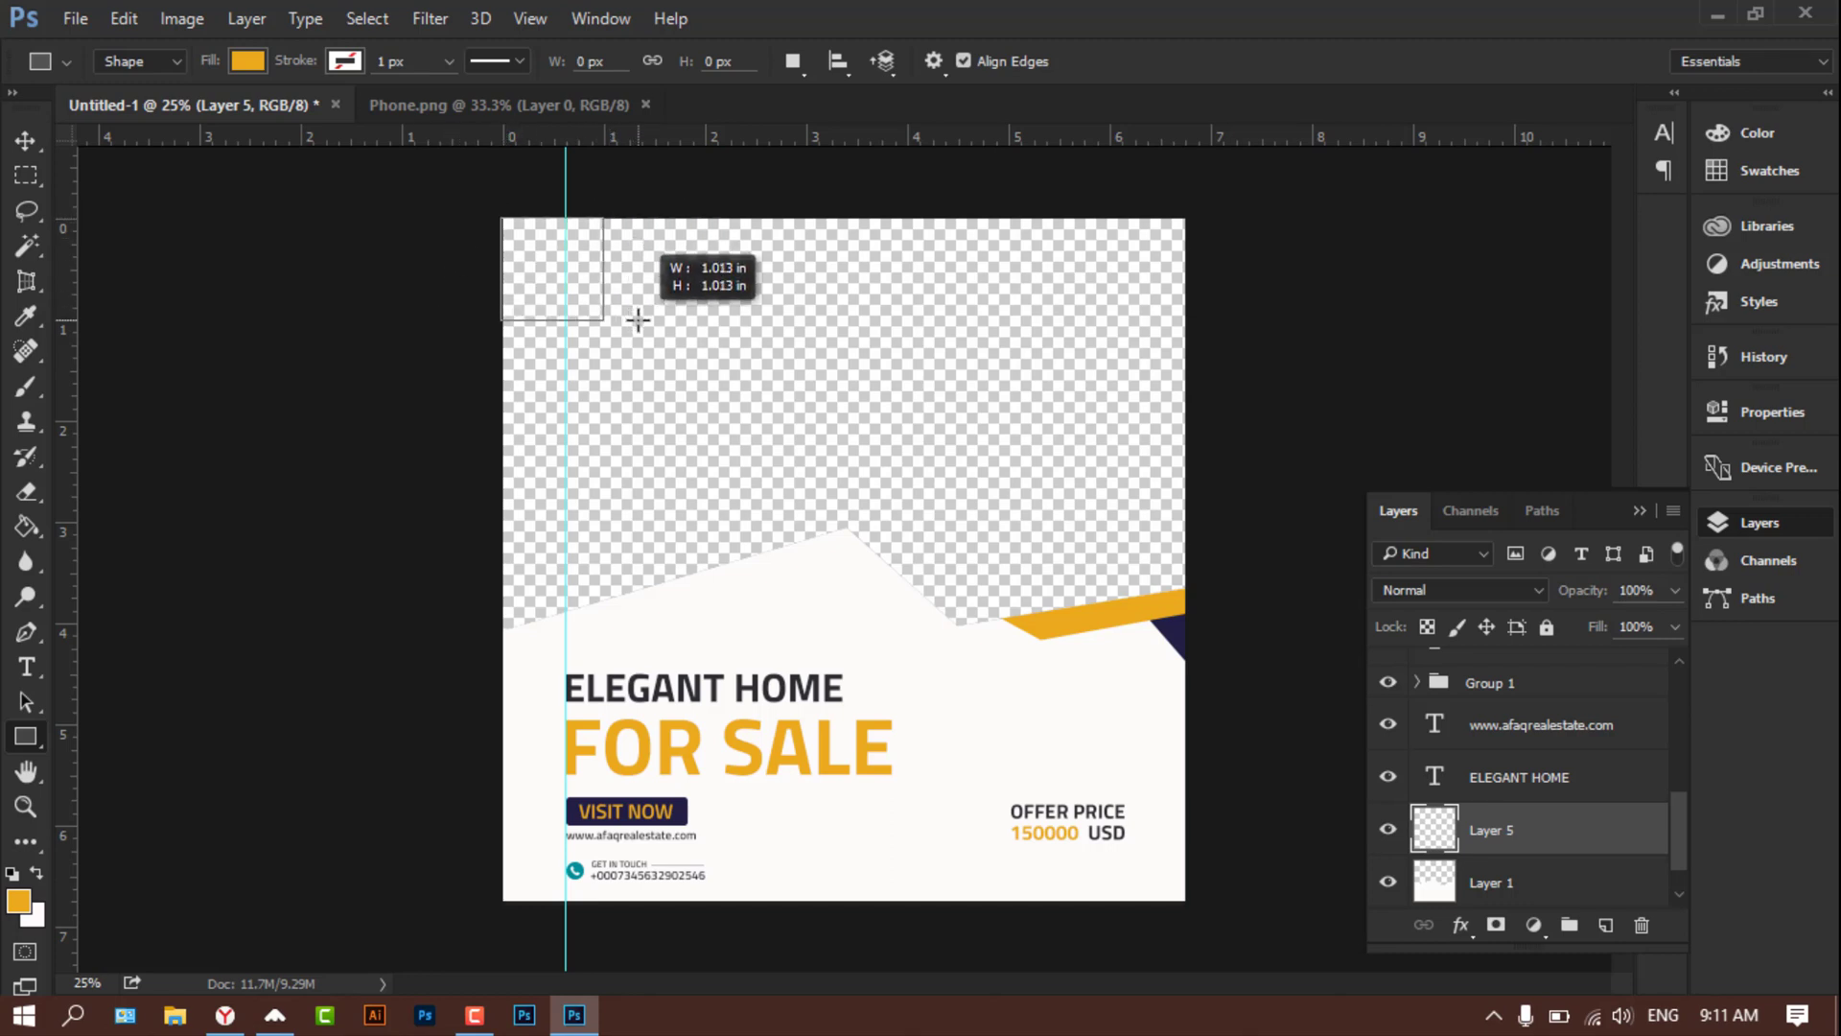
{"action": "left_click", "coordinate": [1724, 521]}
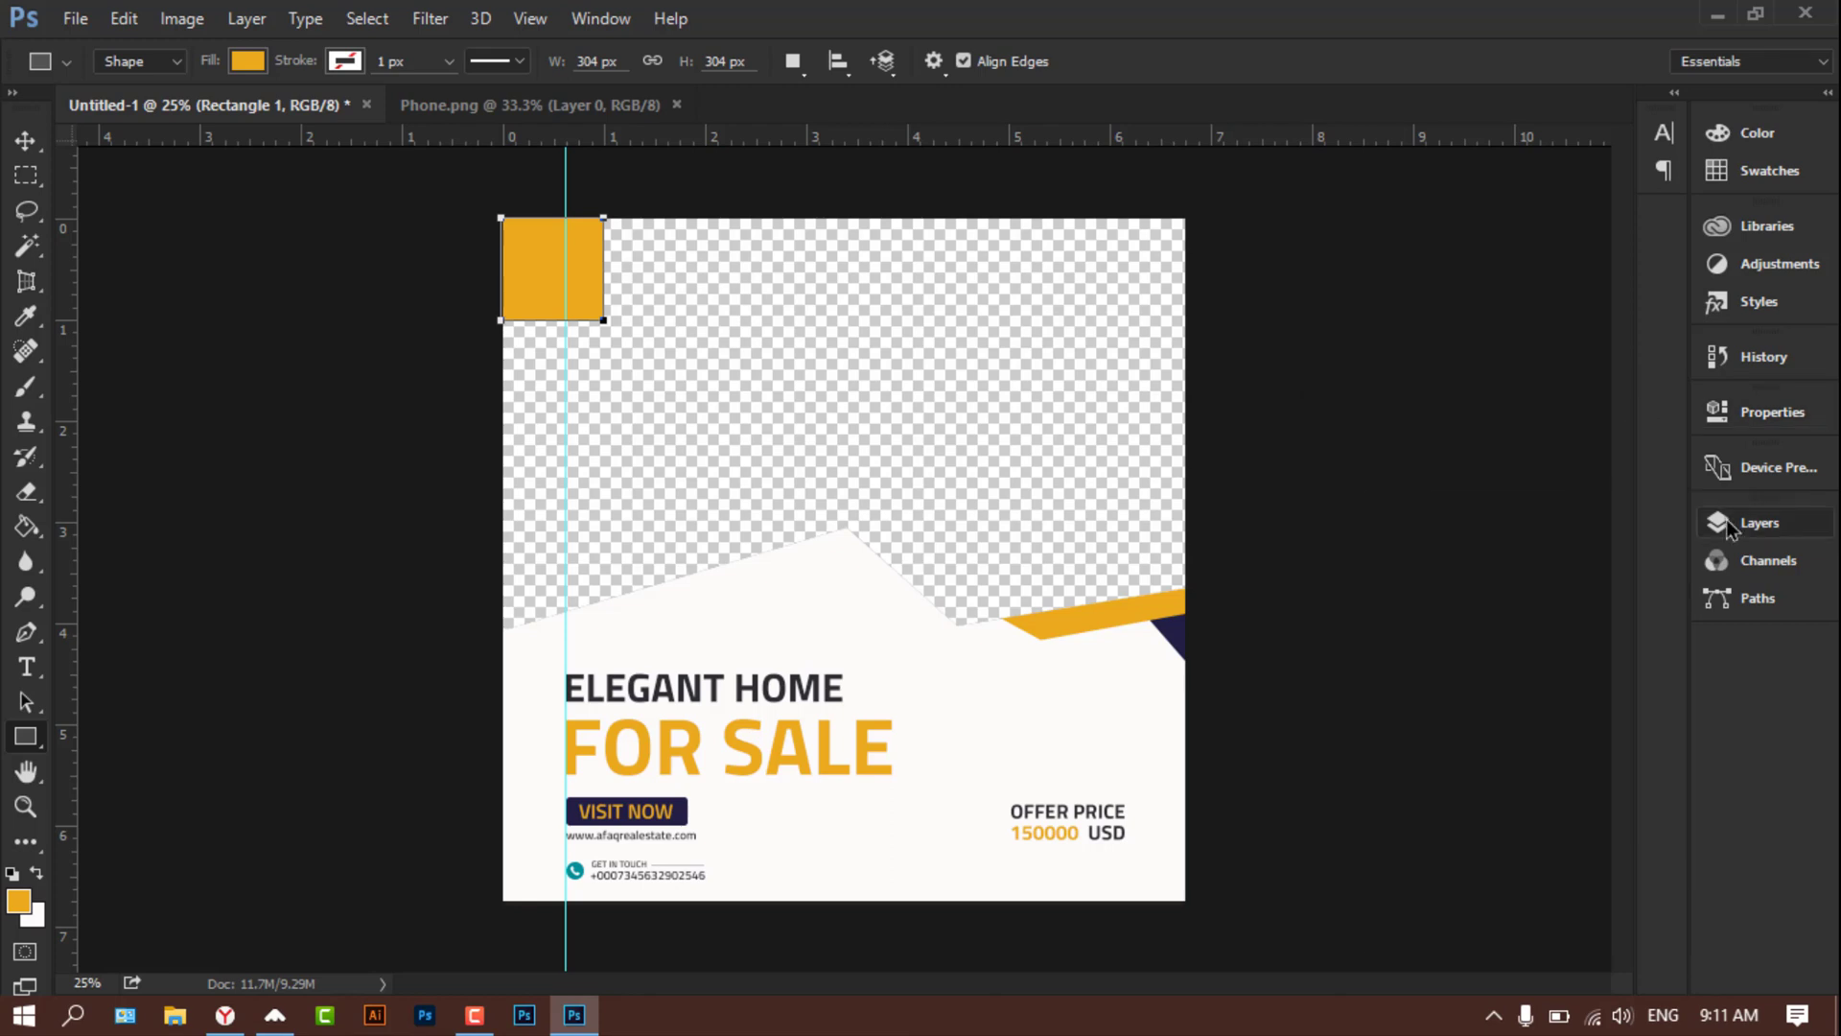
{"action": "double_click", "coordinate": [1448, 844]}
{"action": "left_click", "coordinate": [682, 813]}
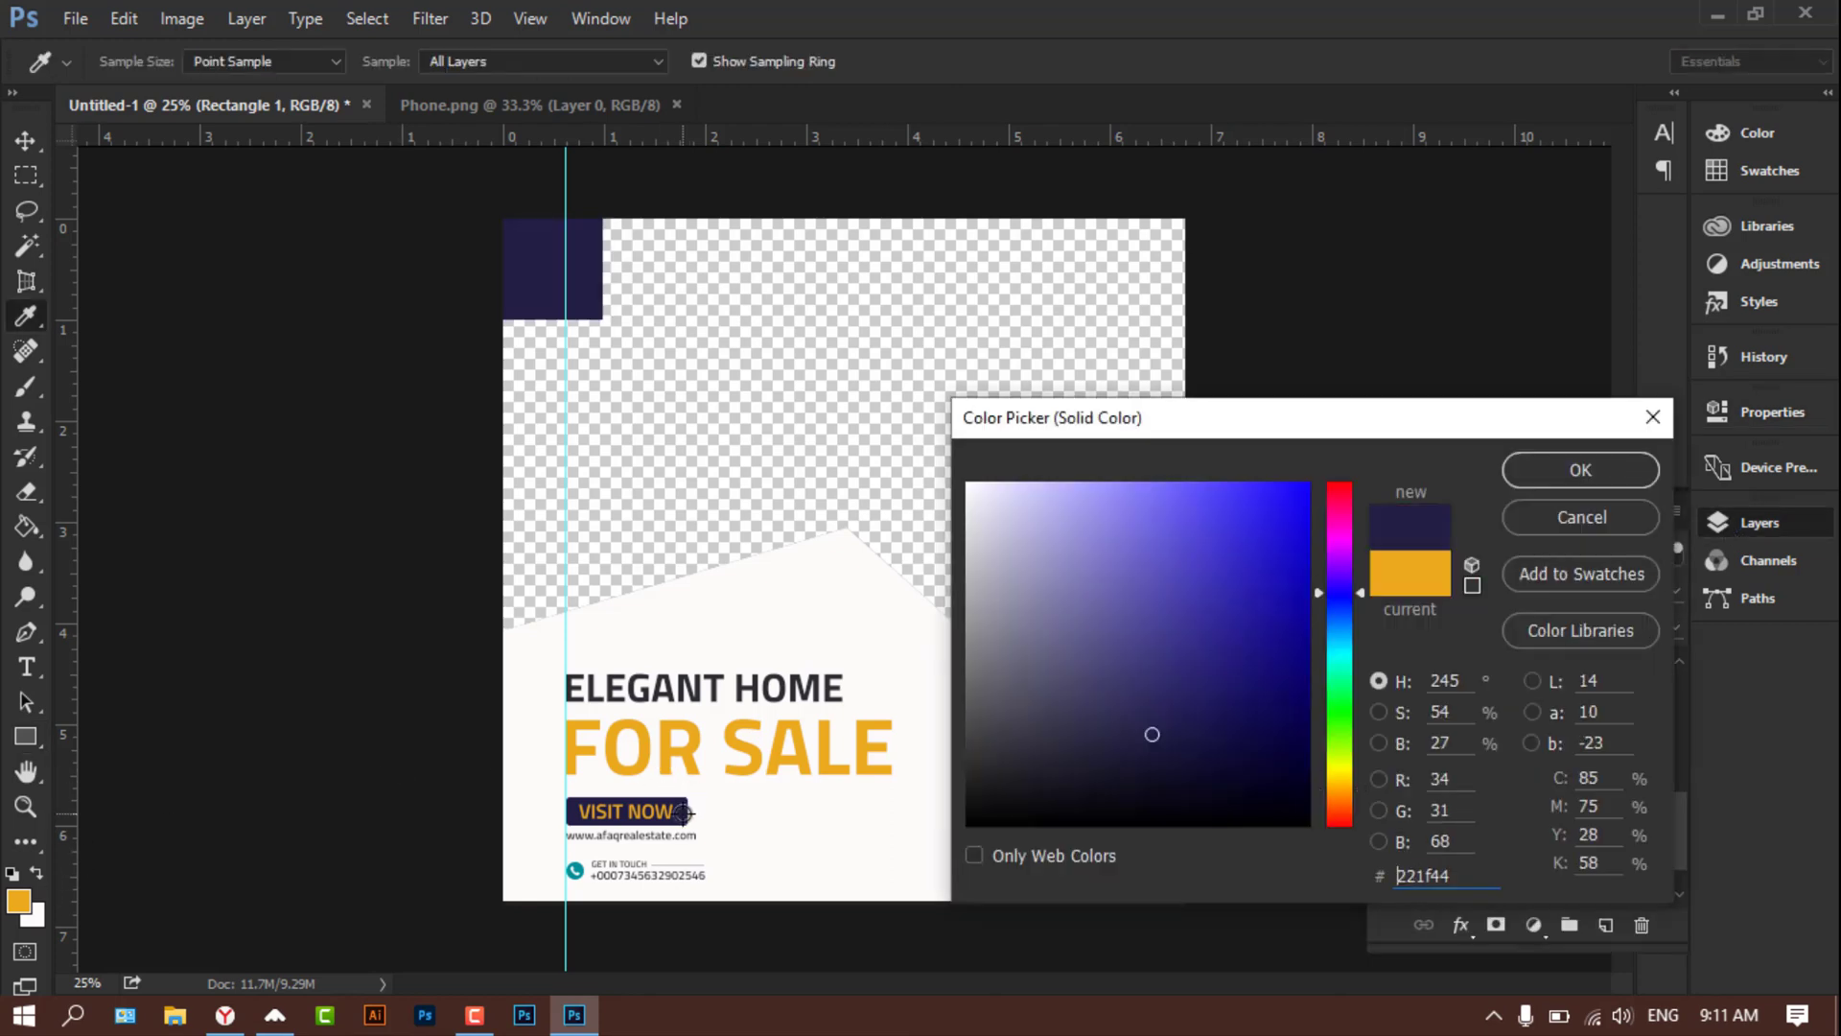
{"action": "left_click", "coordinate": [1580, 469]}
{"action": "left_click_drag", "start_coordinate": [1674, 589], "coordinate": [1618, 629]}
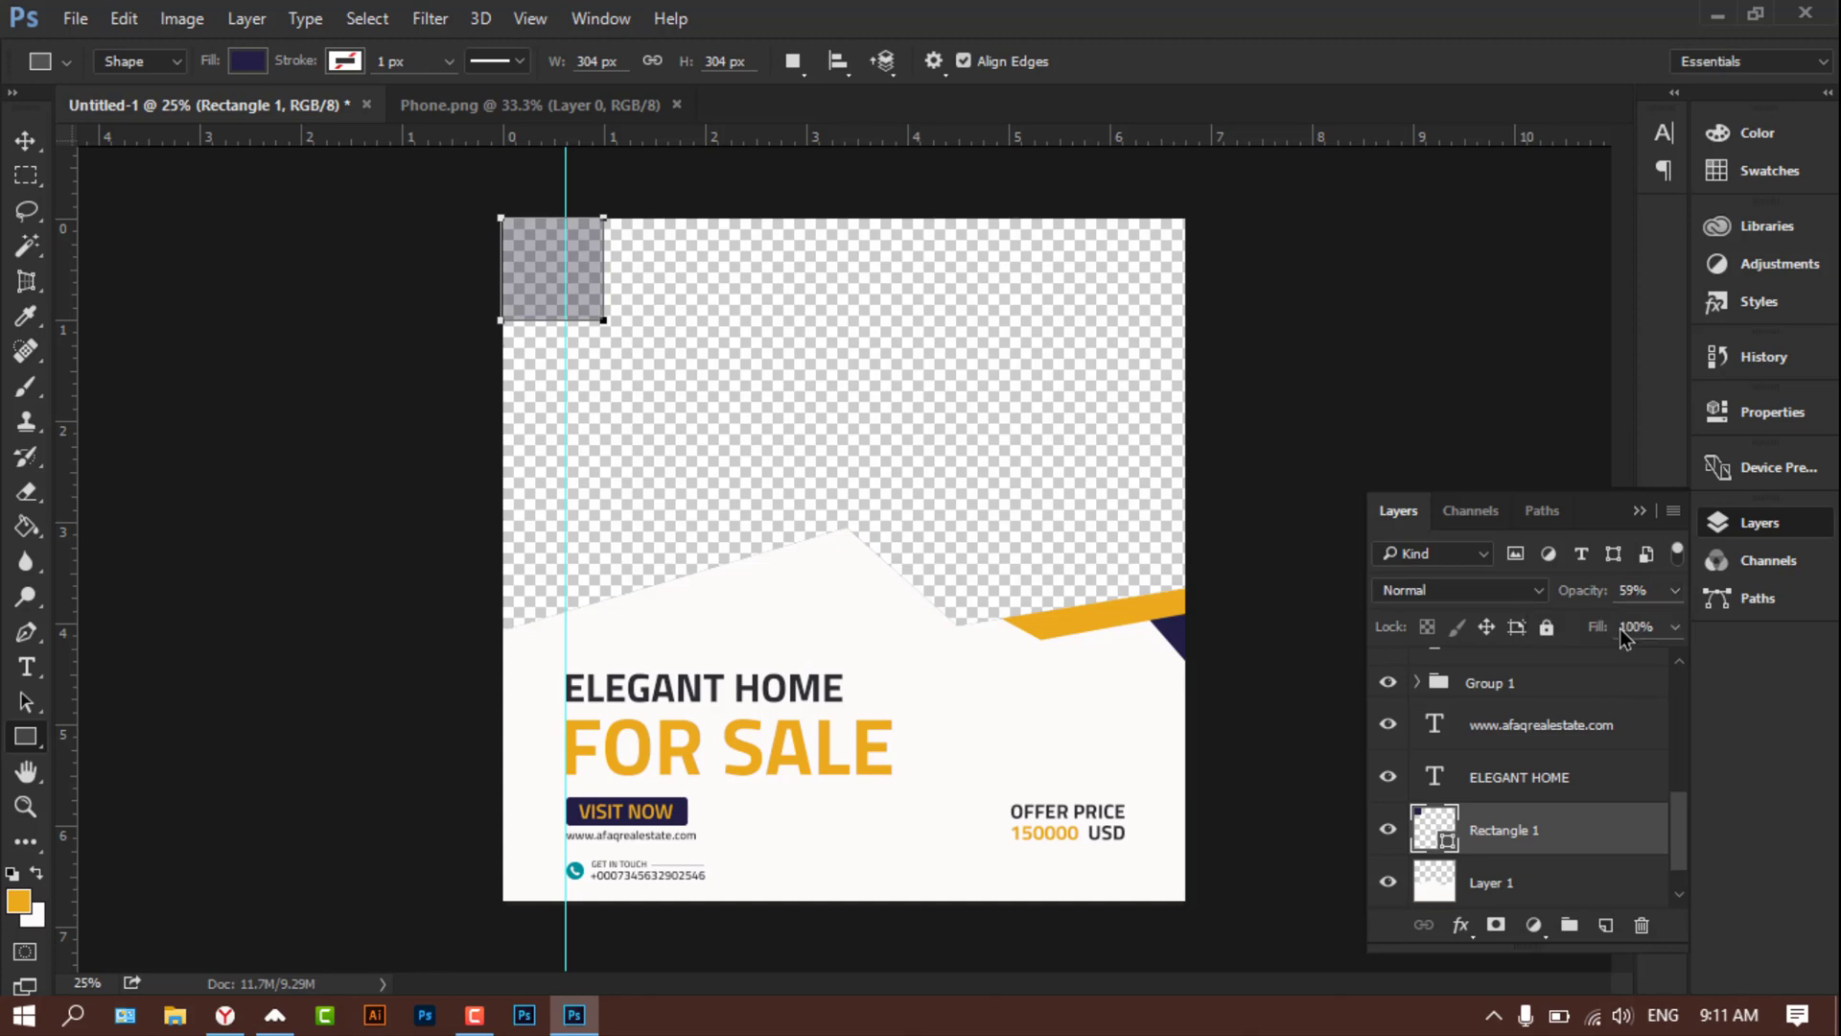
{"action": "left_click", "coordinate": [26, 140]}
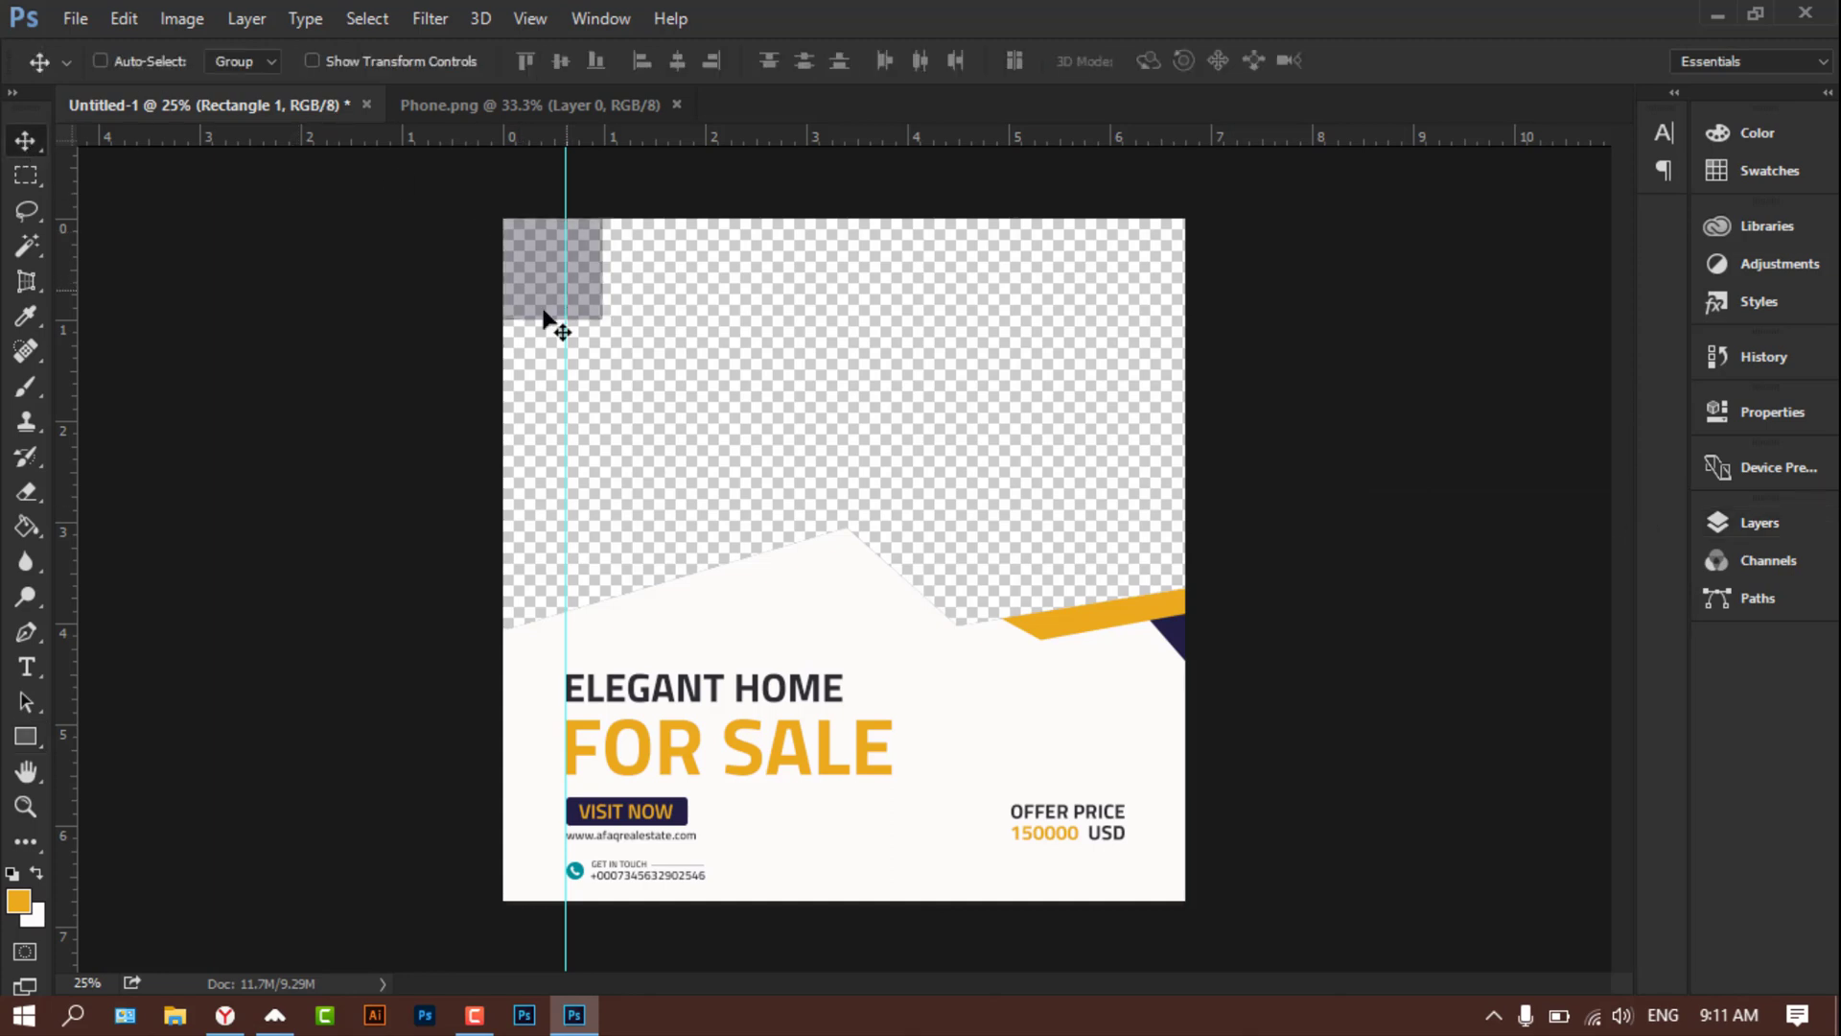
Step: Duplicate the Rectangle 1 layer
{"action": "left_click", "coordinate": [1745, 525]}
{"action": "right_click", "coordinate": [1515, 833]}
{"action": "left_click", "coordinate": [1377, 111]}
{"action": "key", "text": "Return"}
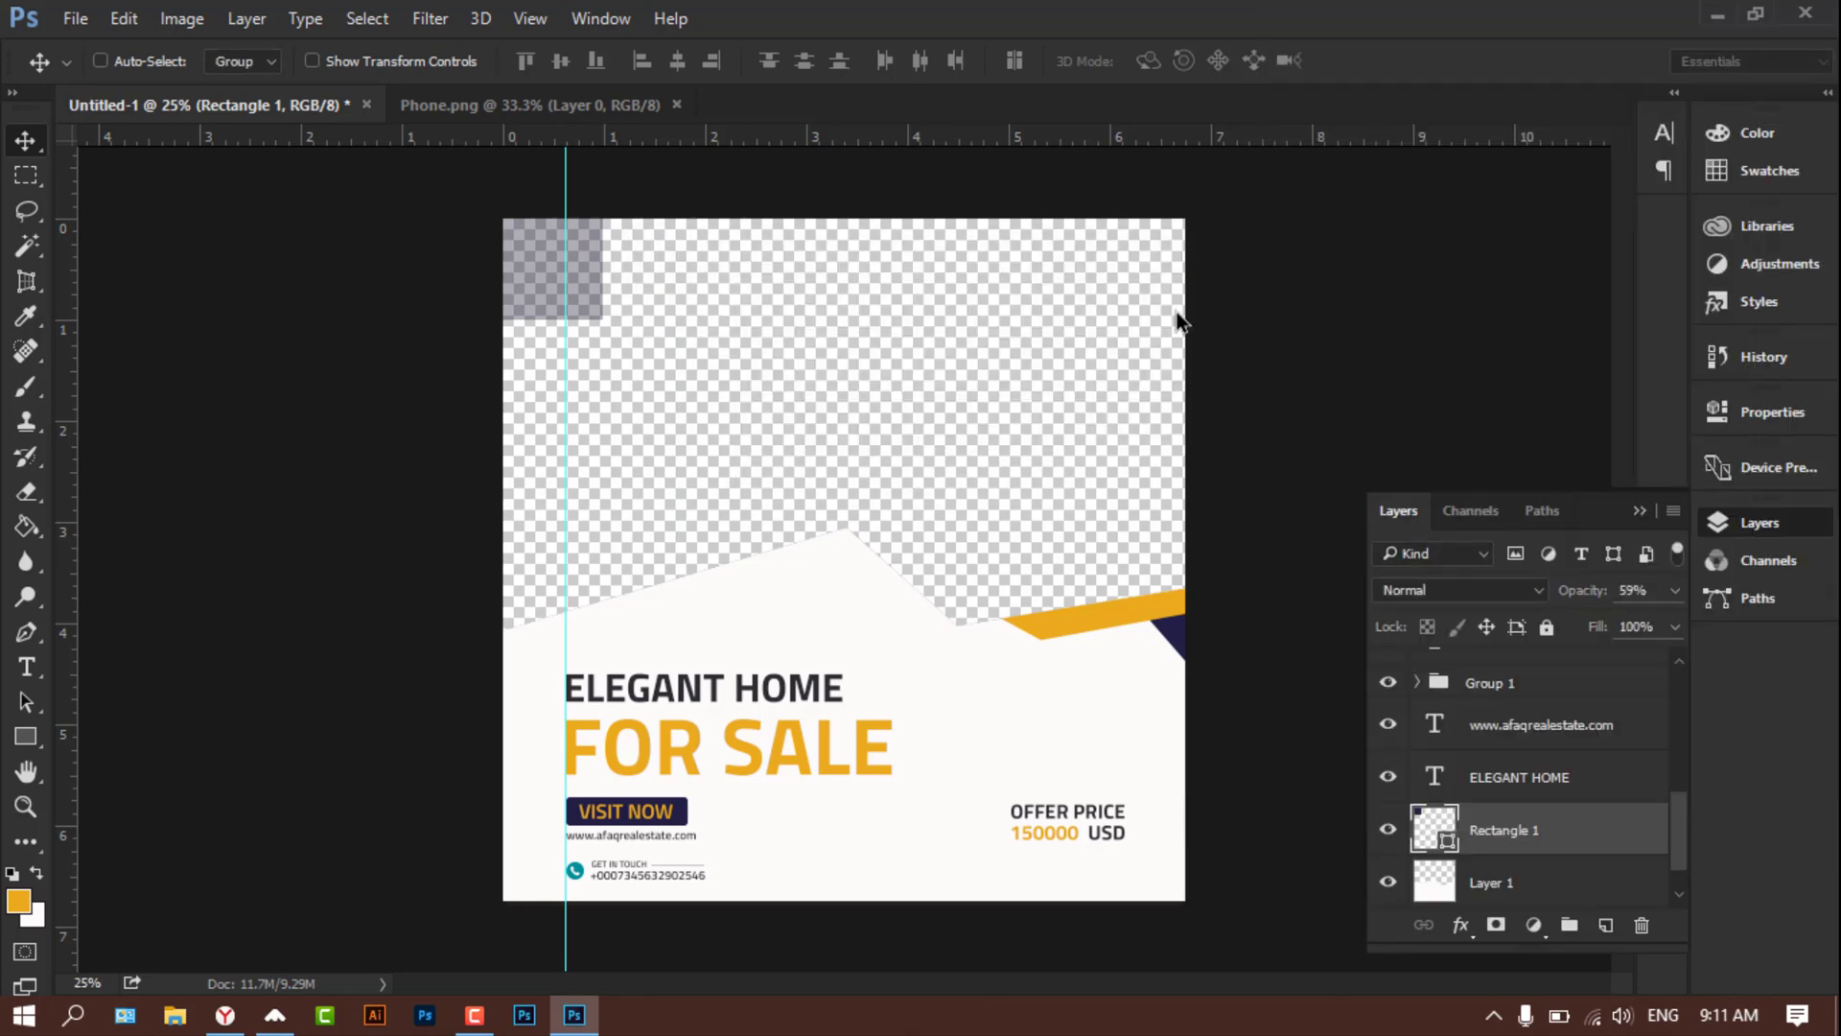
Step: Rotate and rescale the square copy into a translucent diamond at the top-left
{"action": "left_click_drag", "start_coordinate": [608, 279], "coordinate": [629, 303]}
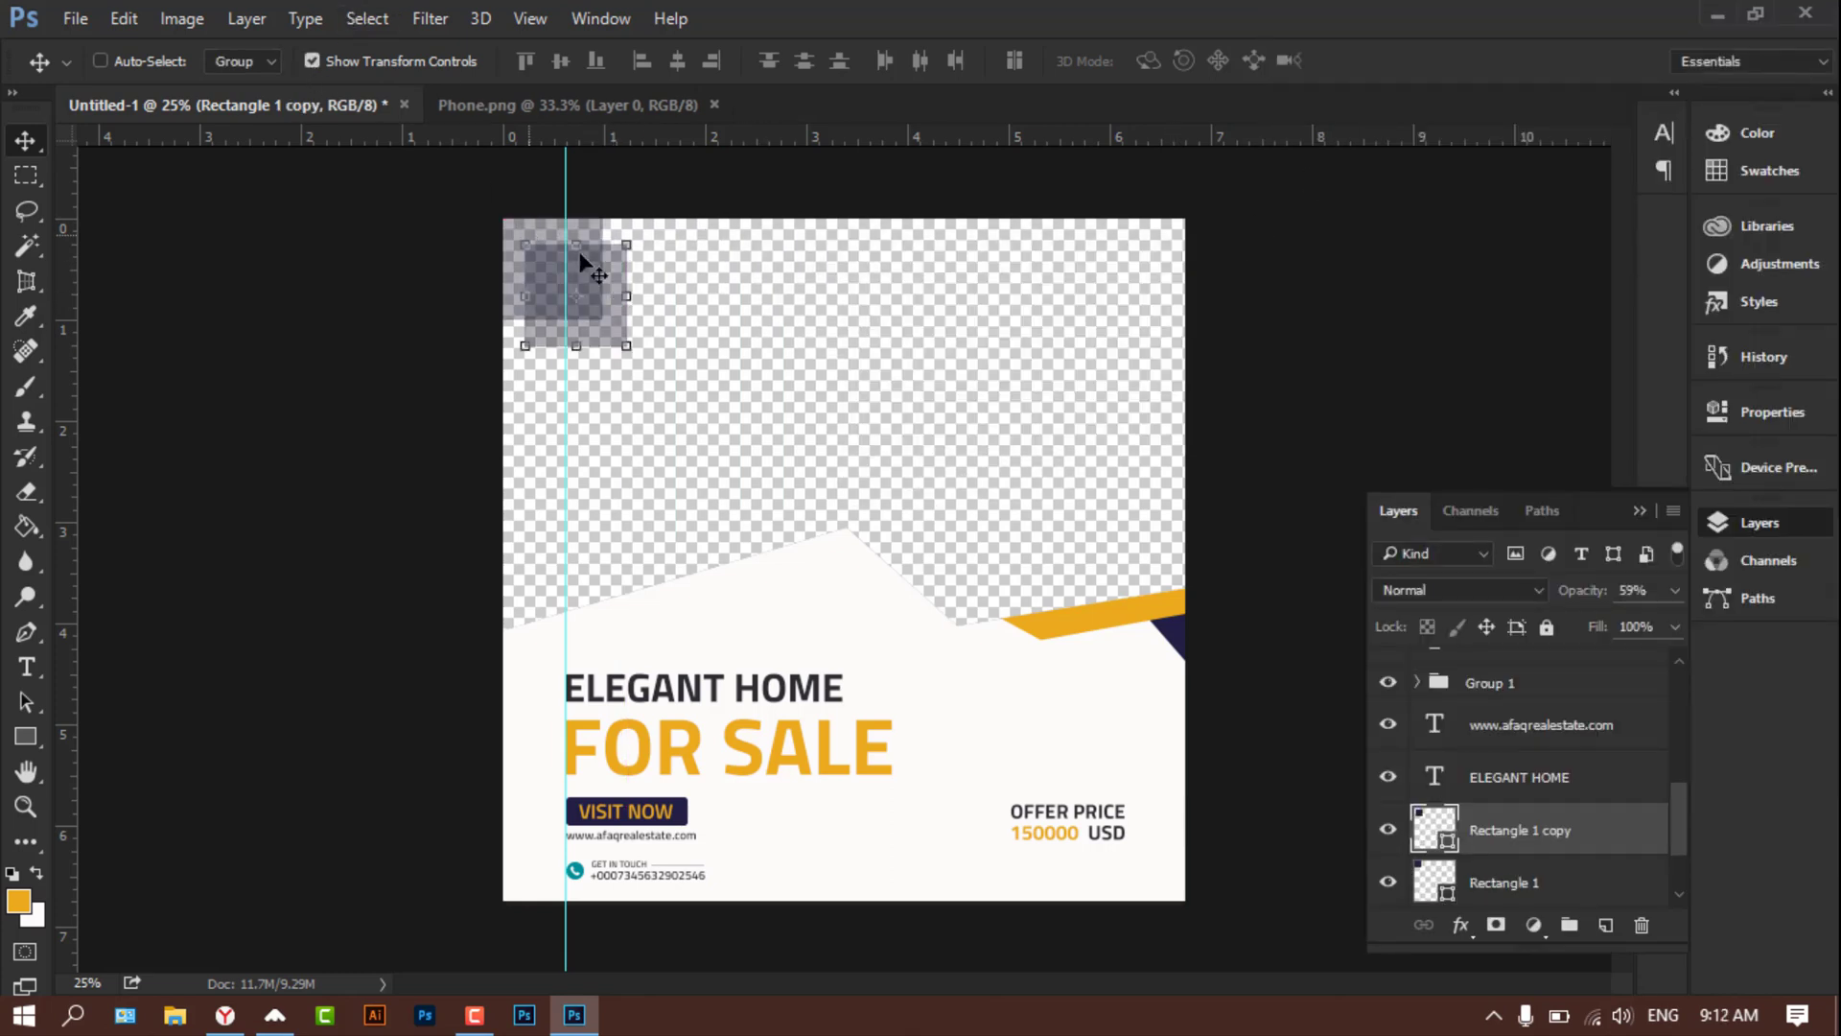
{"action": "key", "text": "ctrl+t"}
{"action": "left_click_drag", "start_coordinate": [644, 225], "coordinate": [588, 176]}
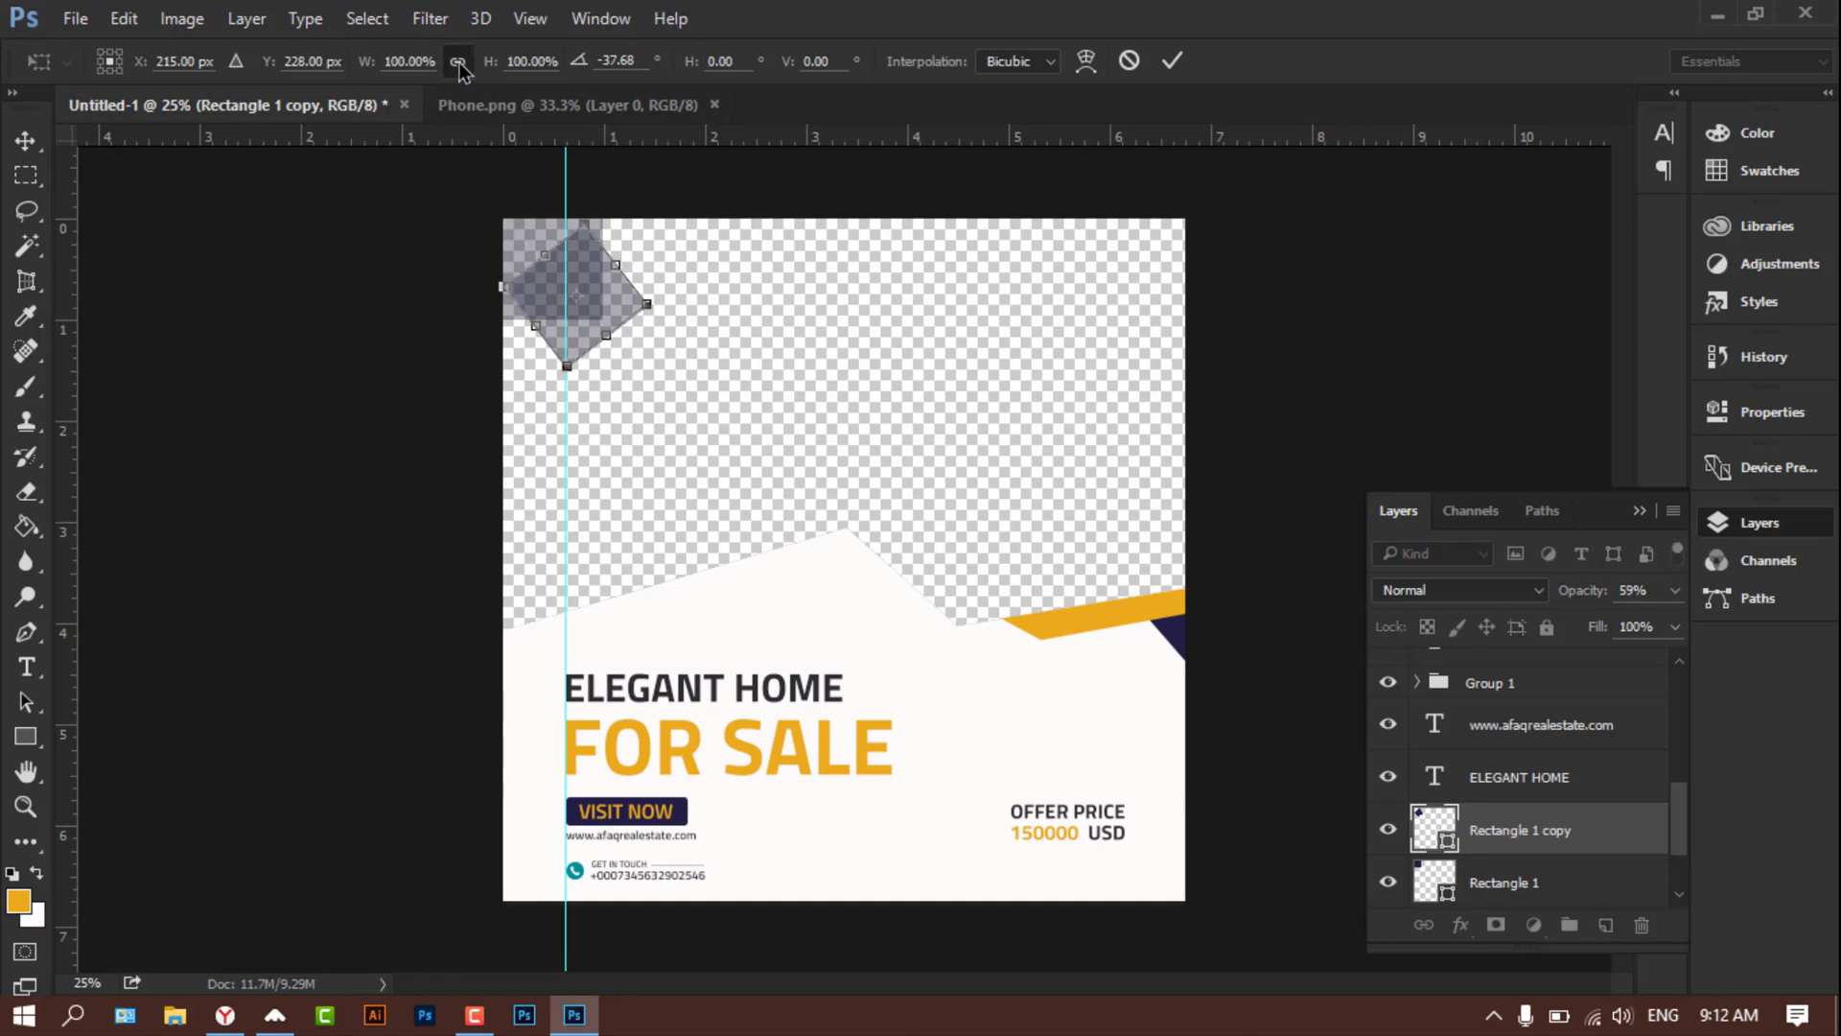
{"action": "left_click_drag", "start_coordinate": [567, 368], "coordinate": [571, 403]}
{"action": "left_click_drag", "start_coordinate": [592, 204], "coordinate": [614, 193]}
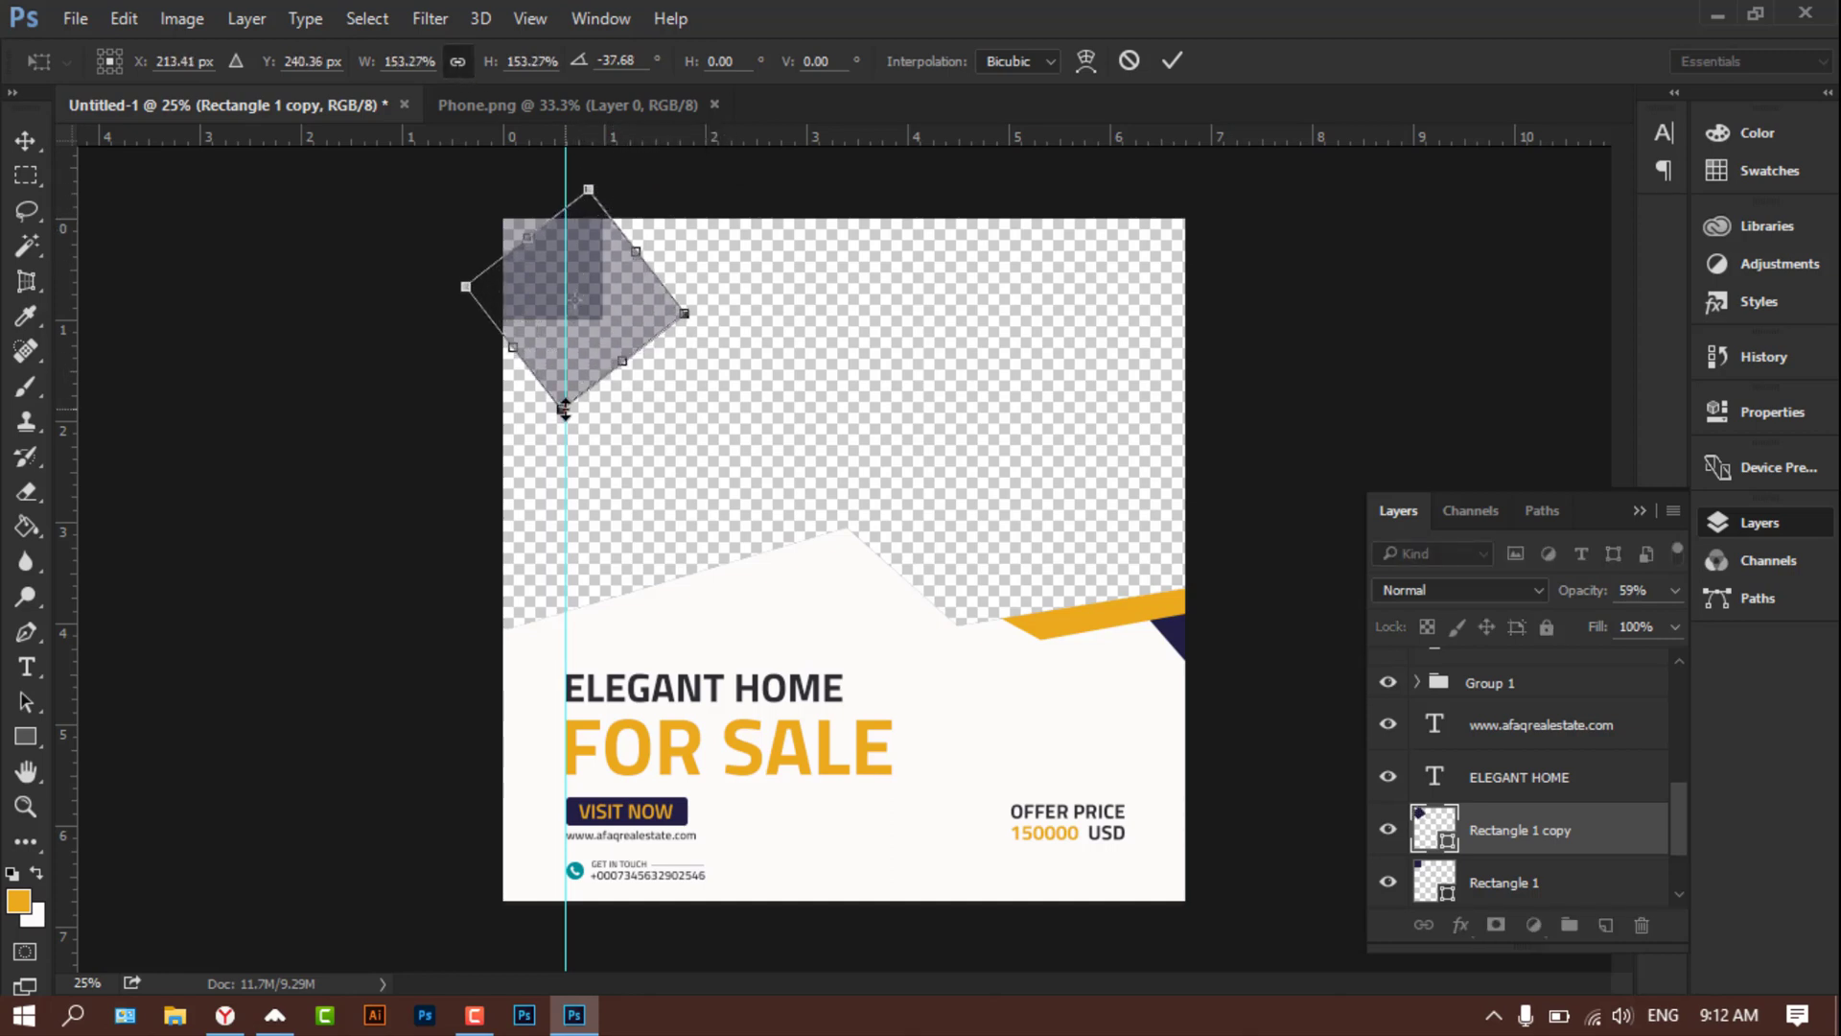
{"action": "left_click_drag", "start_coordinate": [563, 407], "coordinate": [566, 367]}
{"action": "left_click_drag", "start_coordinate": [587, 192], "coordinate": [587, 204]}
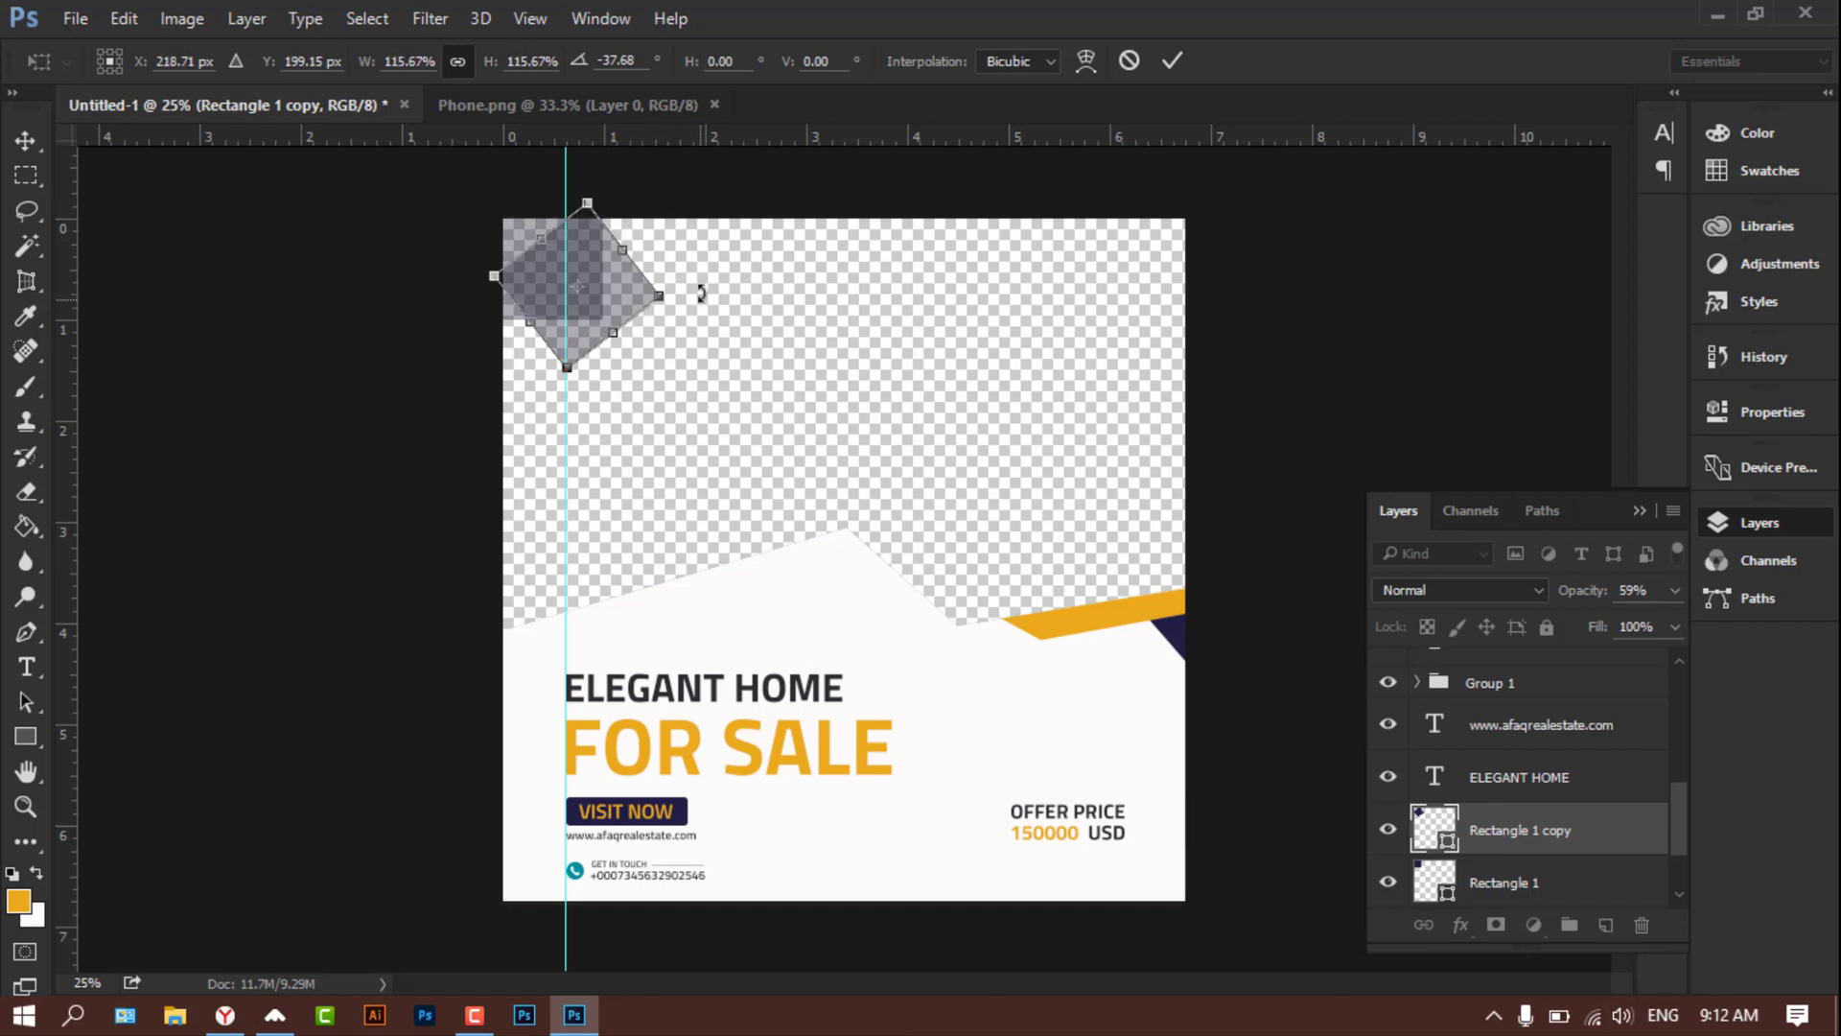
{"action": "left_click_drag", "start_coordinate": [701, 292], "coordinate": [614, 291]}
{"action": "key", "text": "Return"}
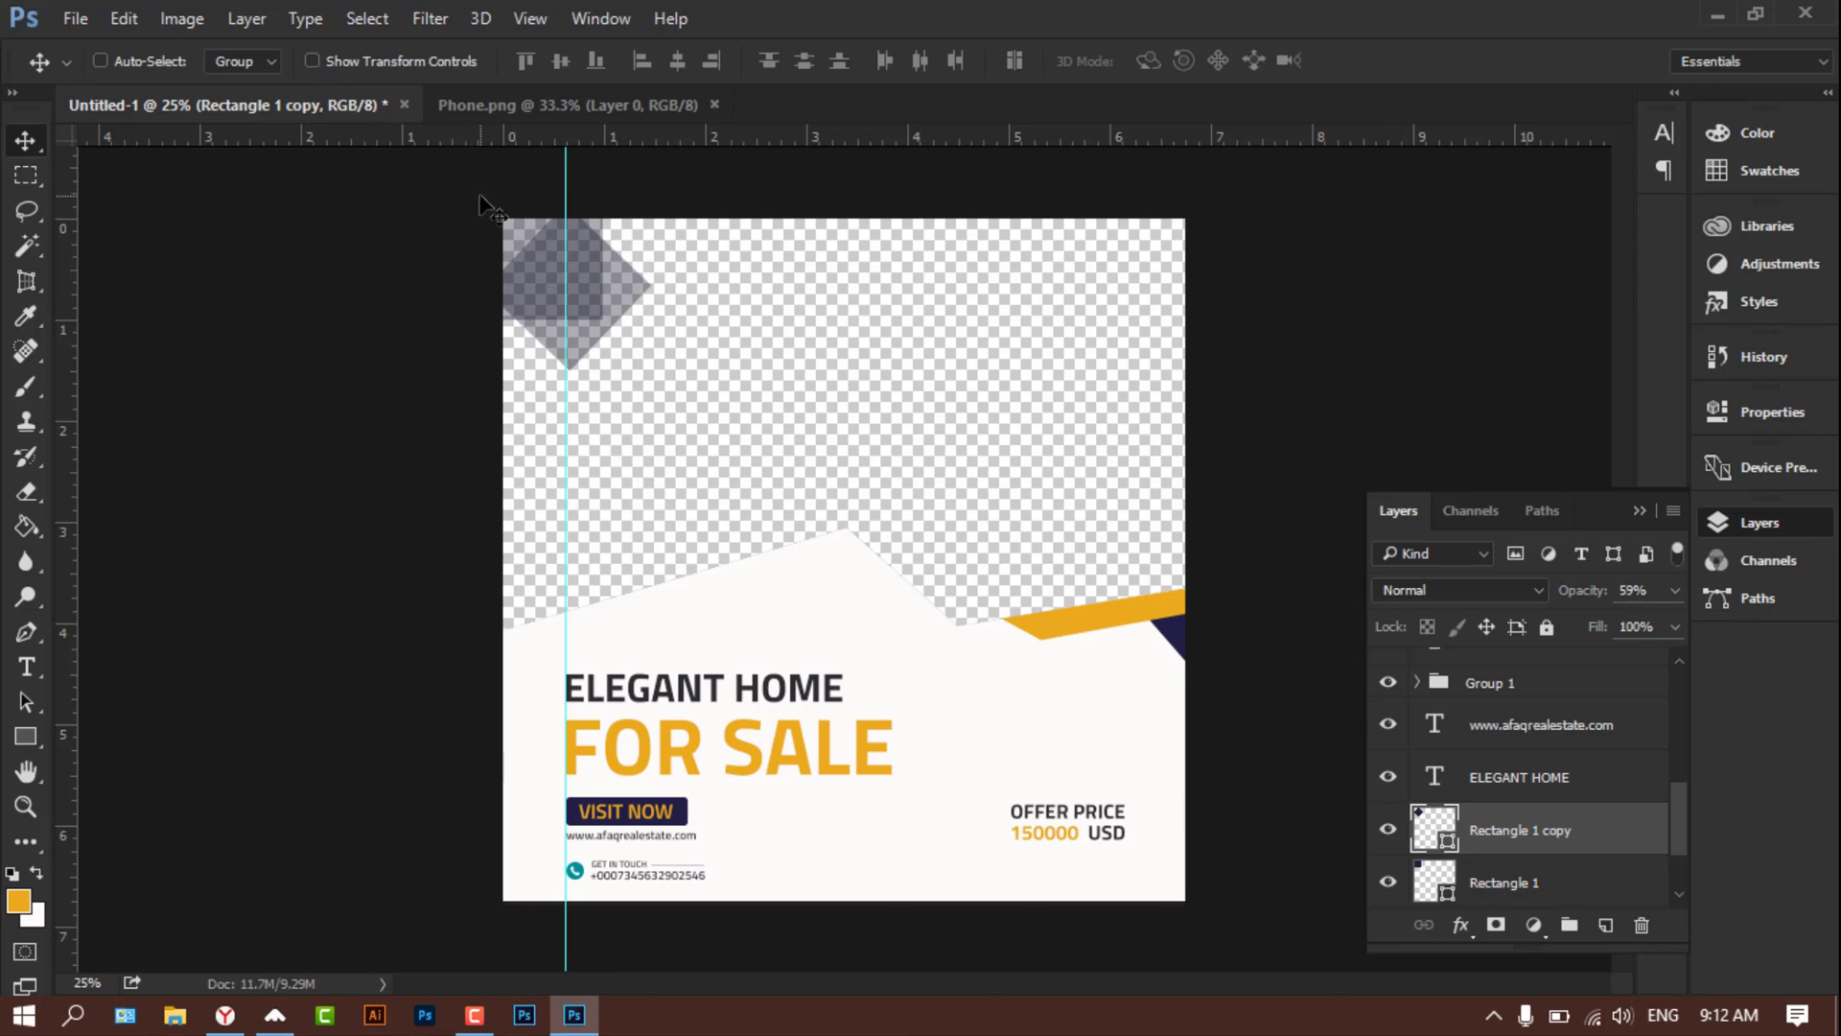
Step: Move the Phone.png window aside and open the File > Open dialog
{"action": "mouse_move", "coordinate": [577, 105]}
{"action": "left_mouse_down"}
{"action": "mouse_move", "coordinate": [716, 113]}
{"action": "mouse_move", "coordinate": [460, 494]}
{"action": "left_mouse_up"}
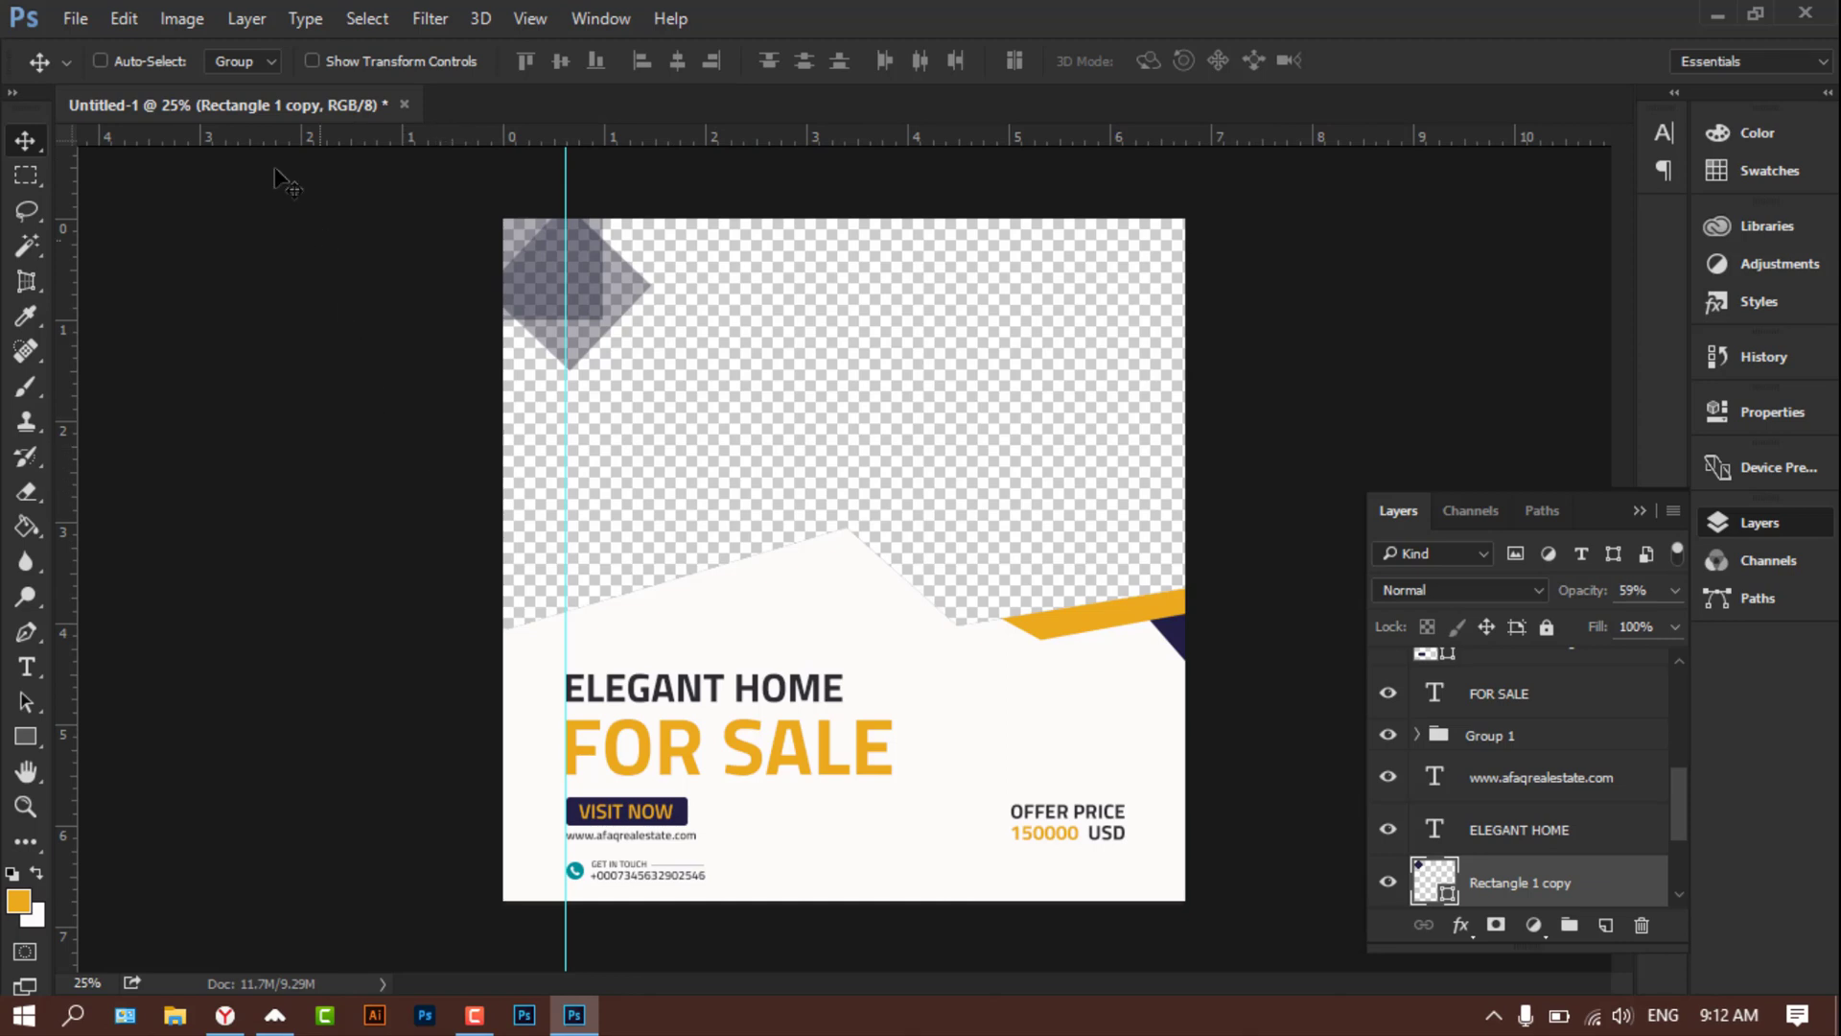
{"action": "left_click", "coordinate": [90, 26]}
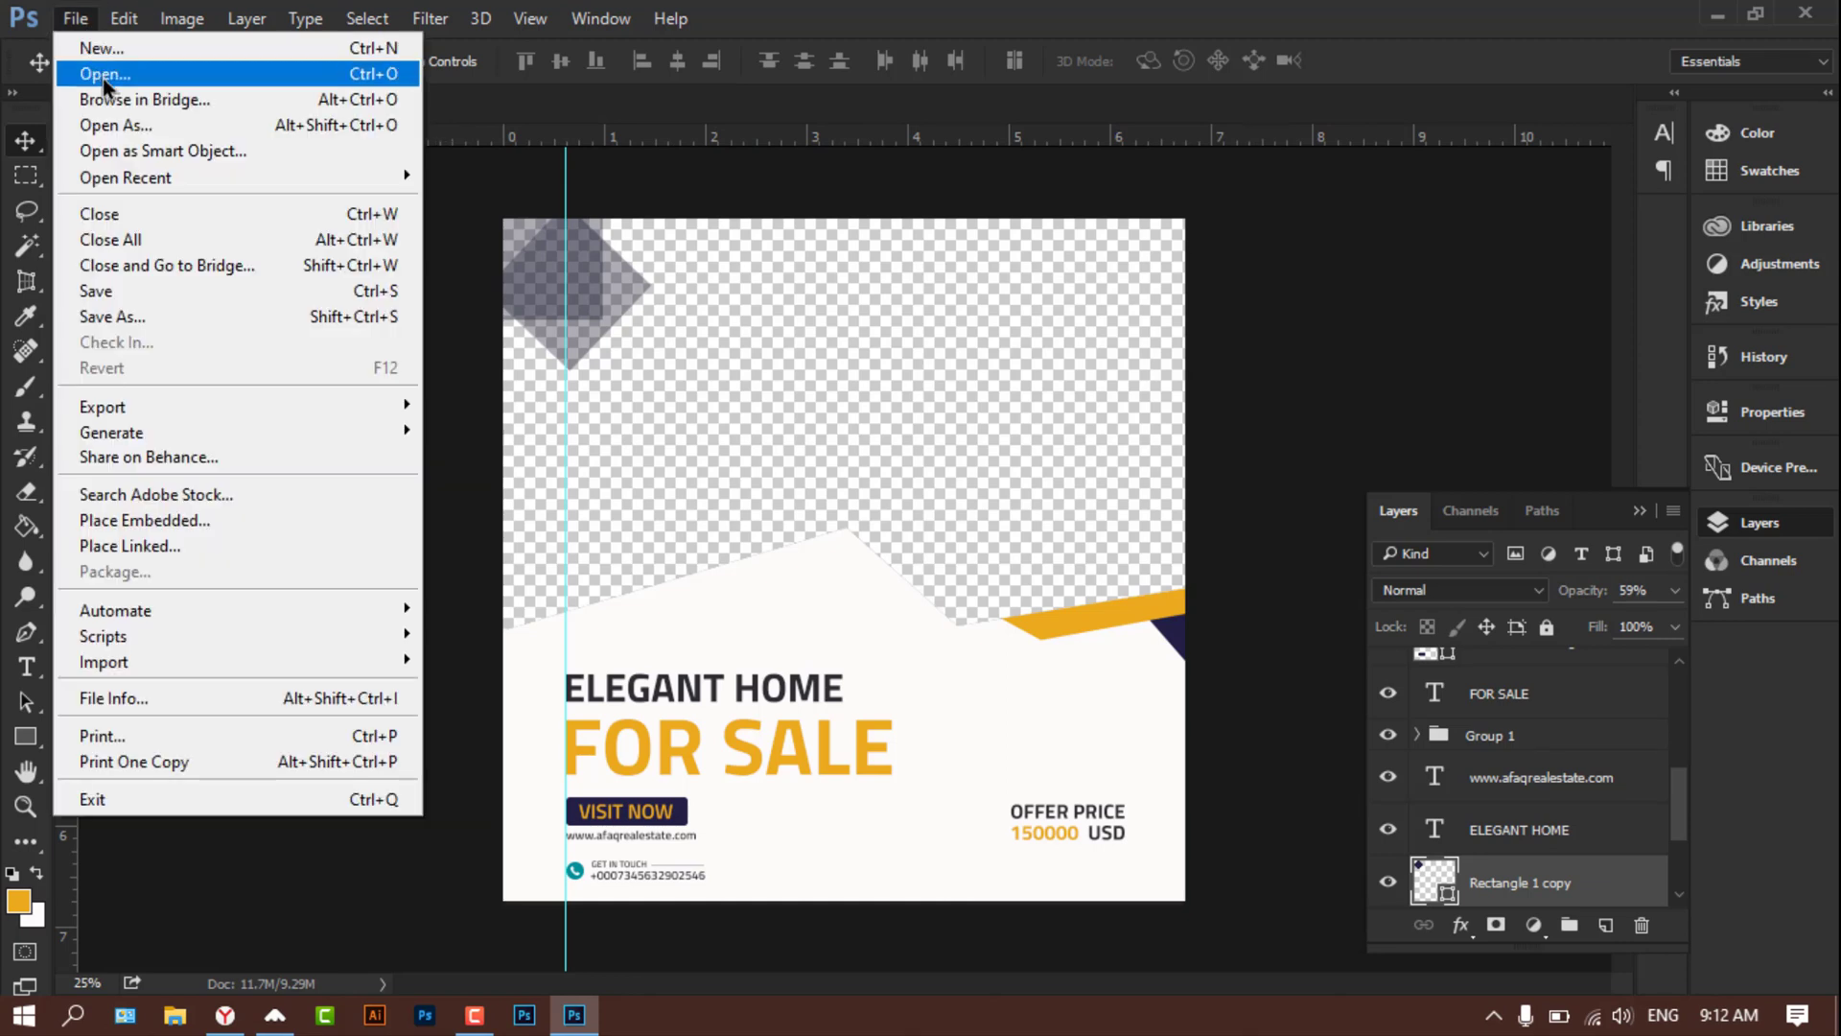
{"action": "left_click", "coordinate": [102, 77]}
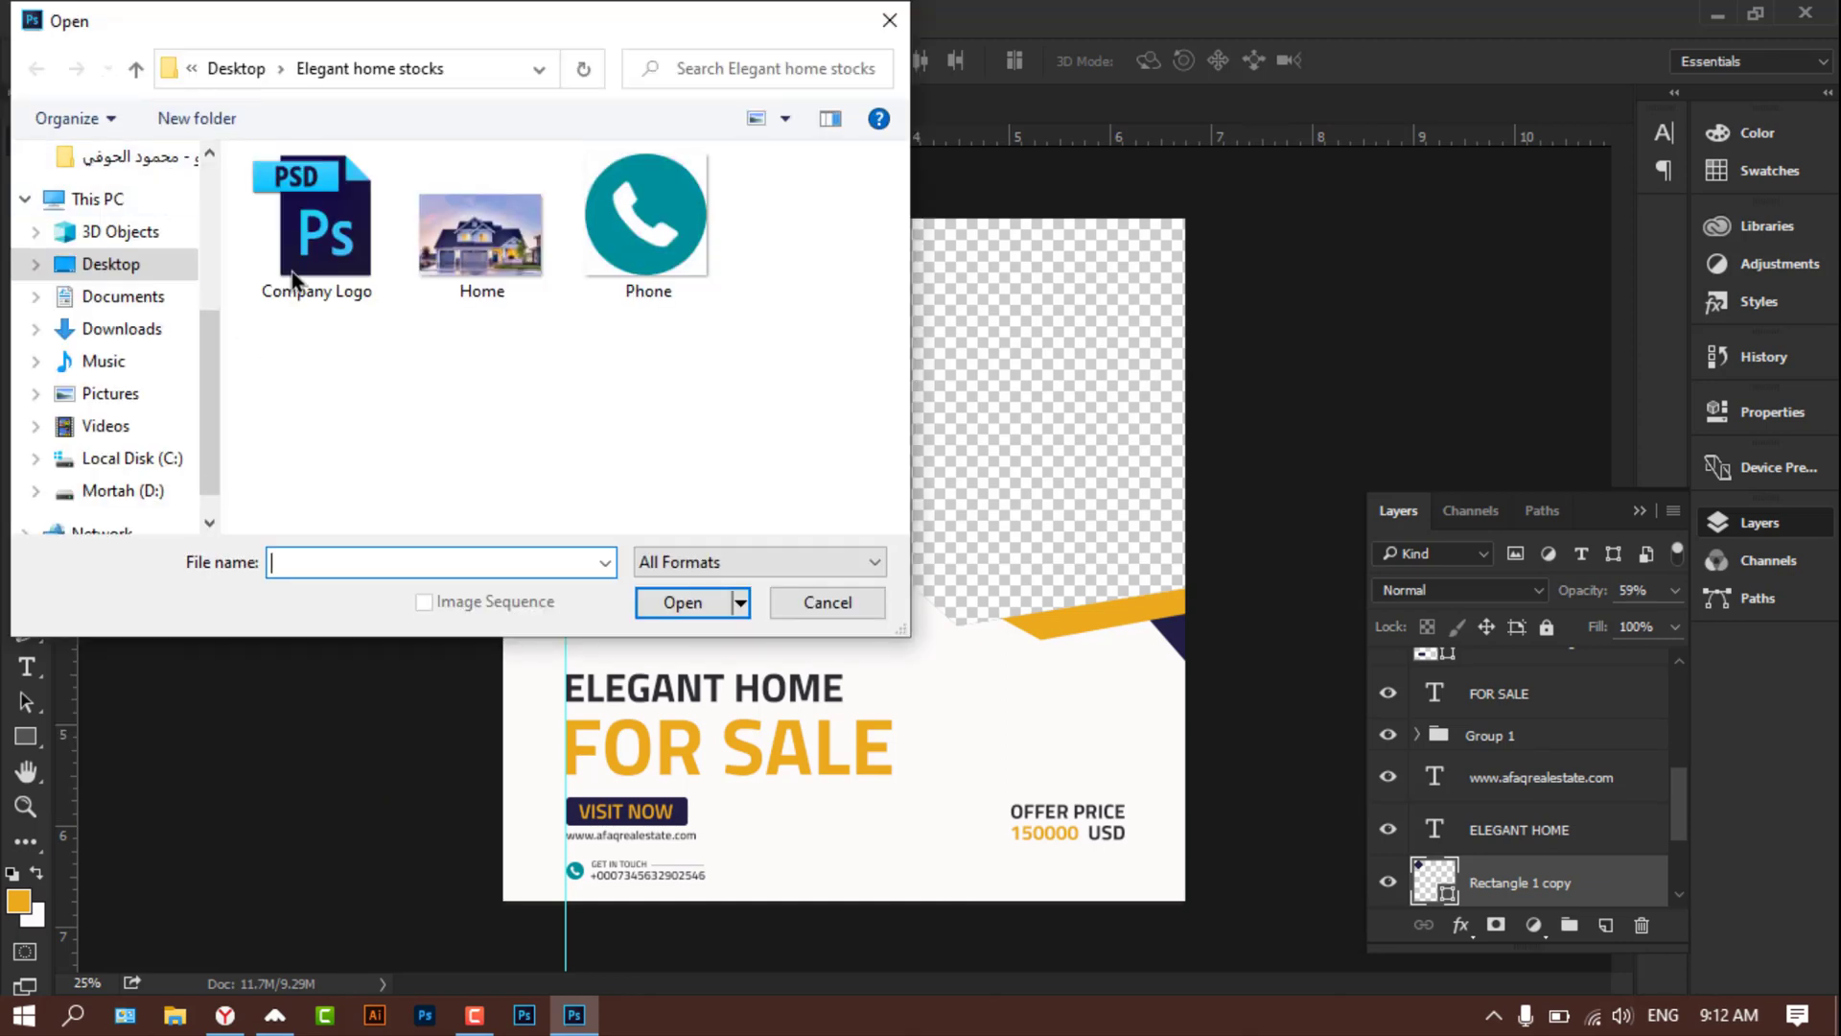
Step: Open Company Logo.psd and drag its logo group onto the poster document
{"action": "left_click", "coordinate": [291, 272]}
{"action": "left_click", "coordinate": [689, 602]}
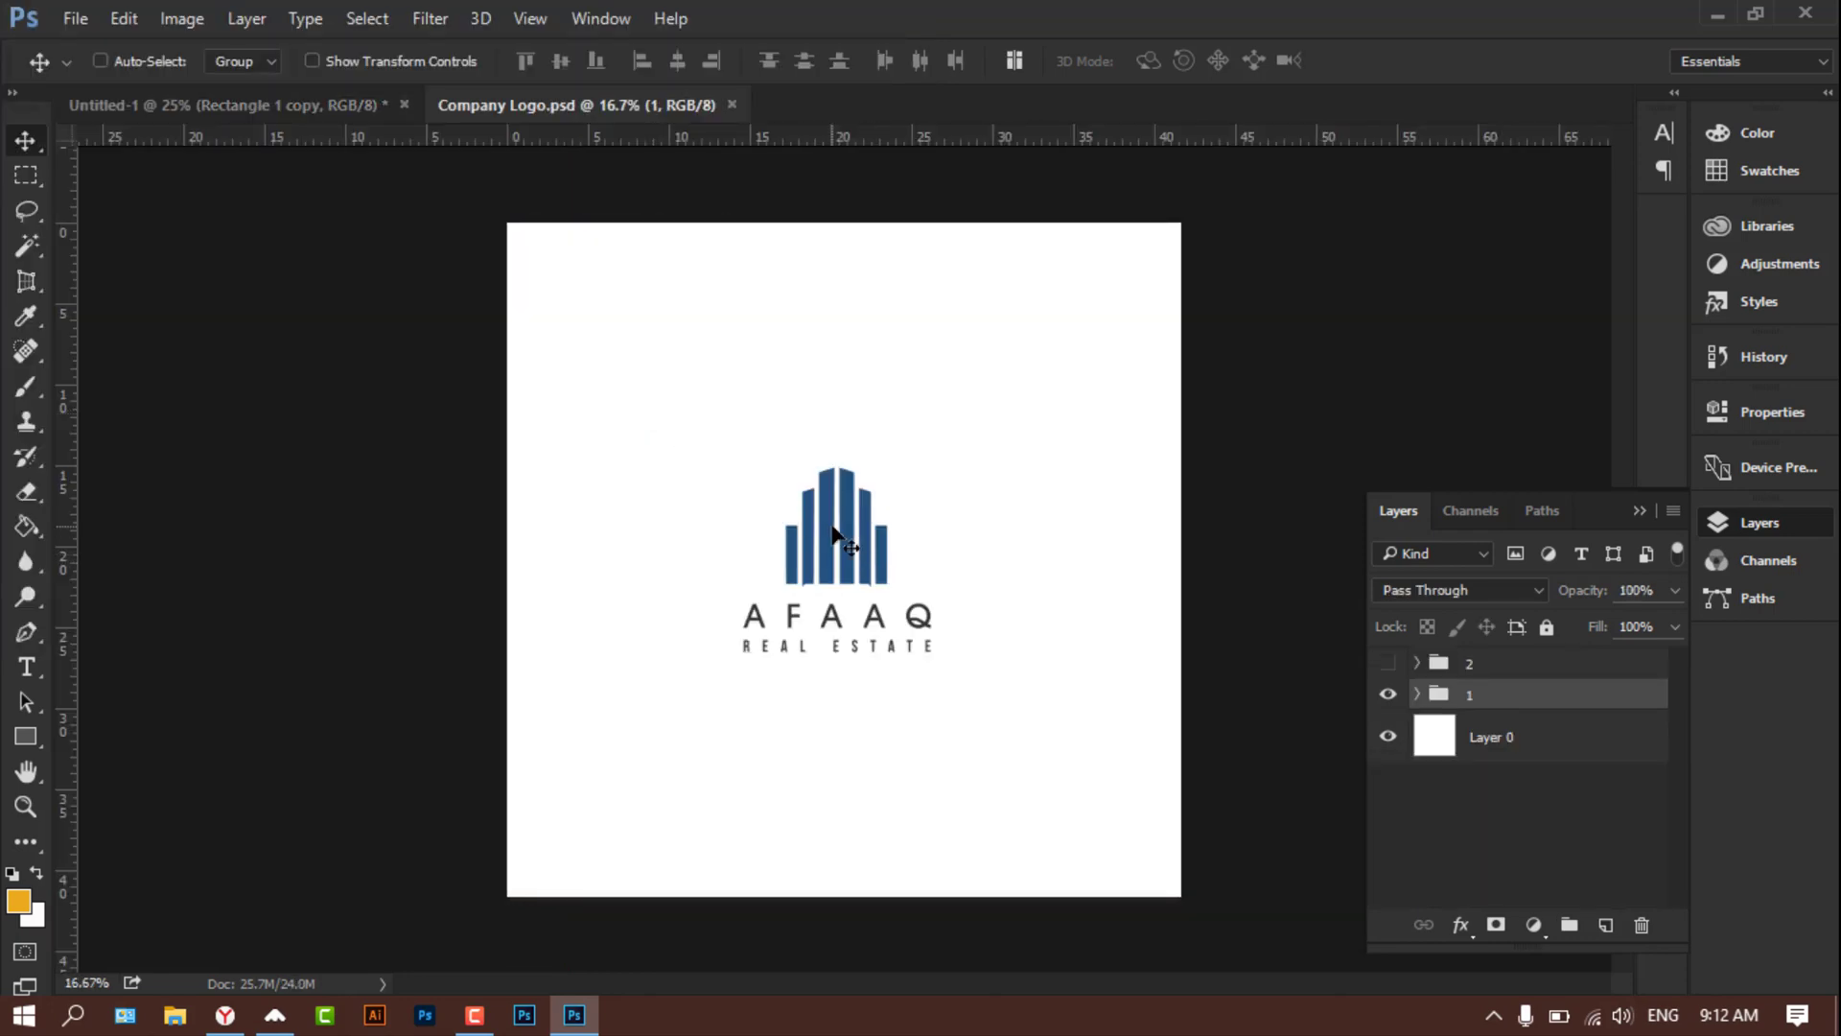
{"action": "mouse_move", "coordinate": [833, 492]}
{"action": "left_mouse_down"}
{"action": "mouse_move", "coordinate": [390, 111]}
{"action": "mouse_move", "coordinate": [476, 165]}
{"action": "left_mouse_up"}
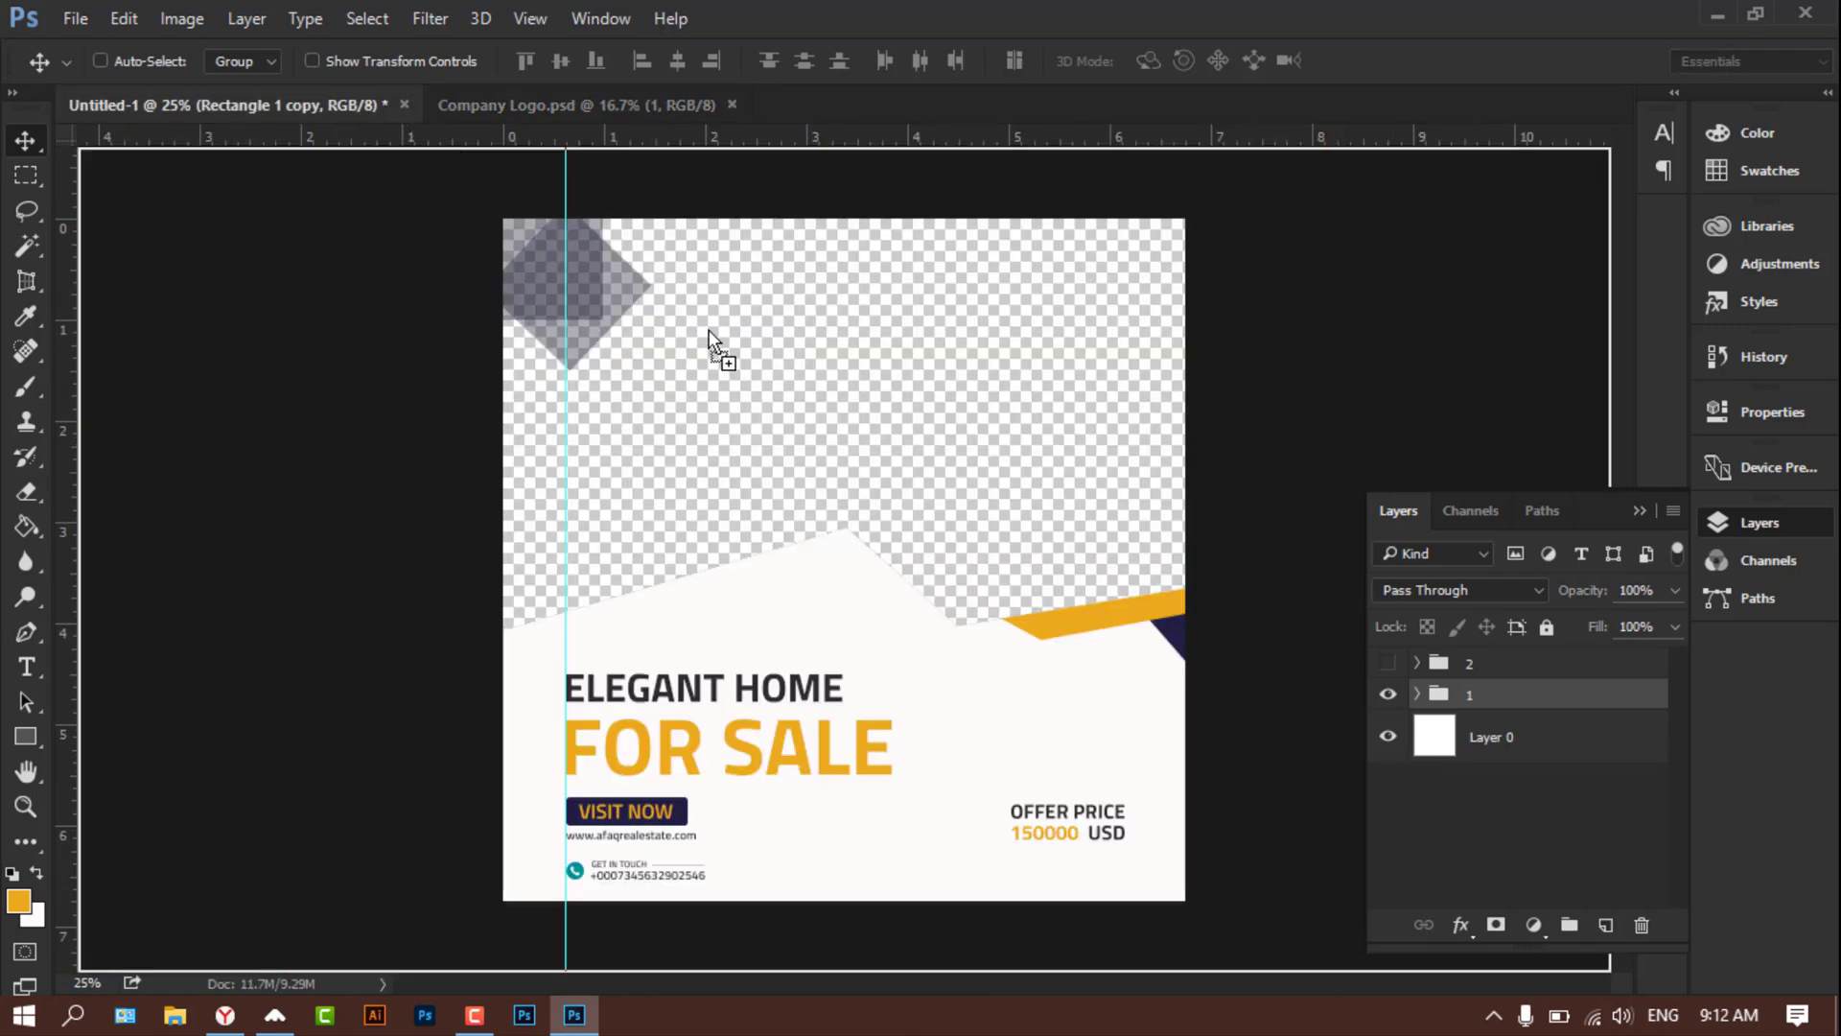
{"action": "left_click_drag", "start_coordinate": [710, 330], "coordinate": [710, 330]}
Step: Scale the logo down to about 30% and place it over the top-left diamond
{"action": "left_click", "coordinate": [313, 60]}
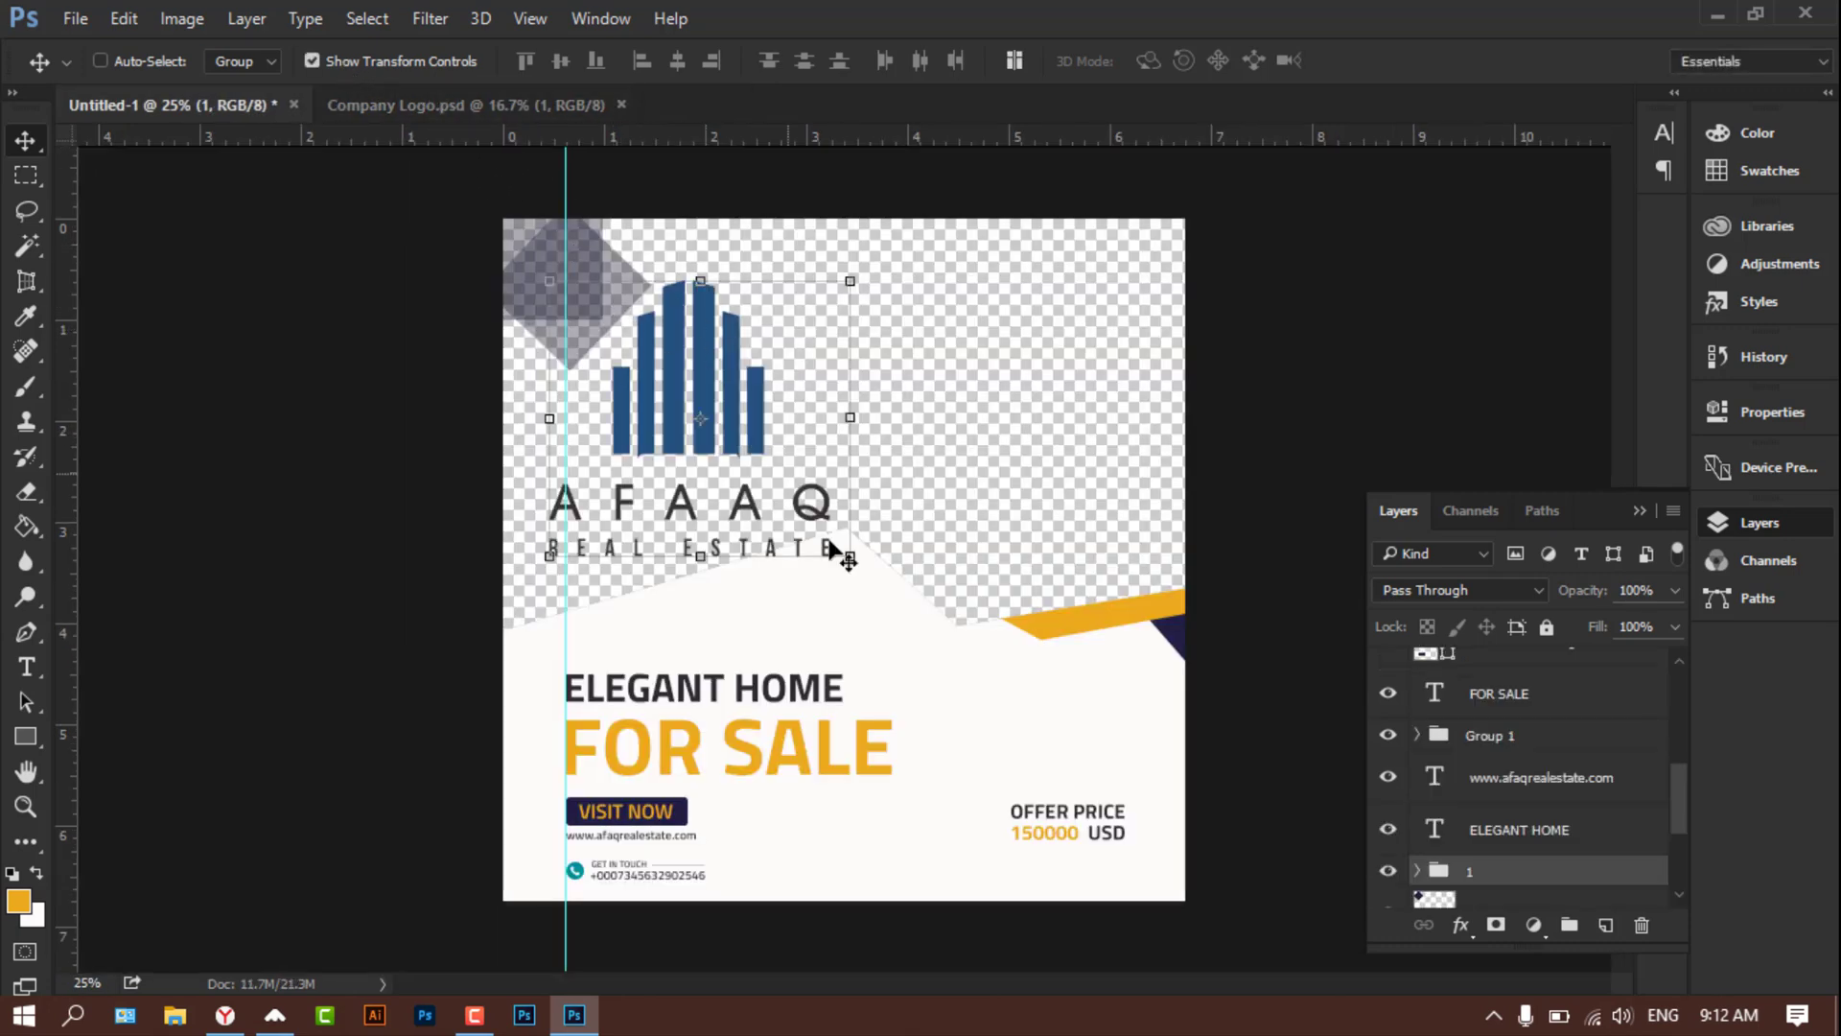
{"action": "left_click_drag", "start_coordinate": [831, 544], "coordinate": [809, 500]}
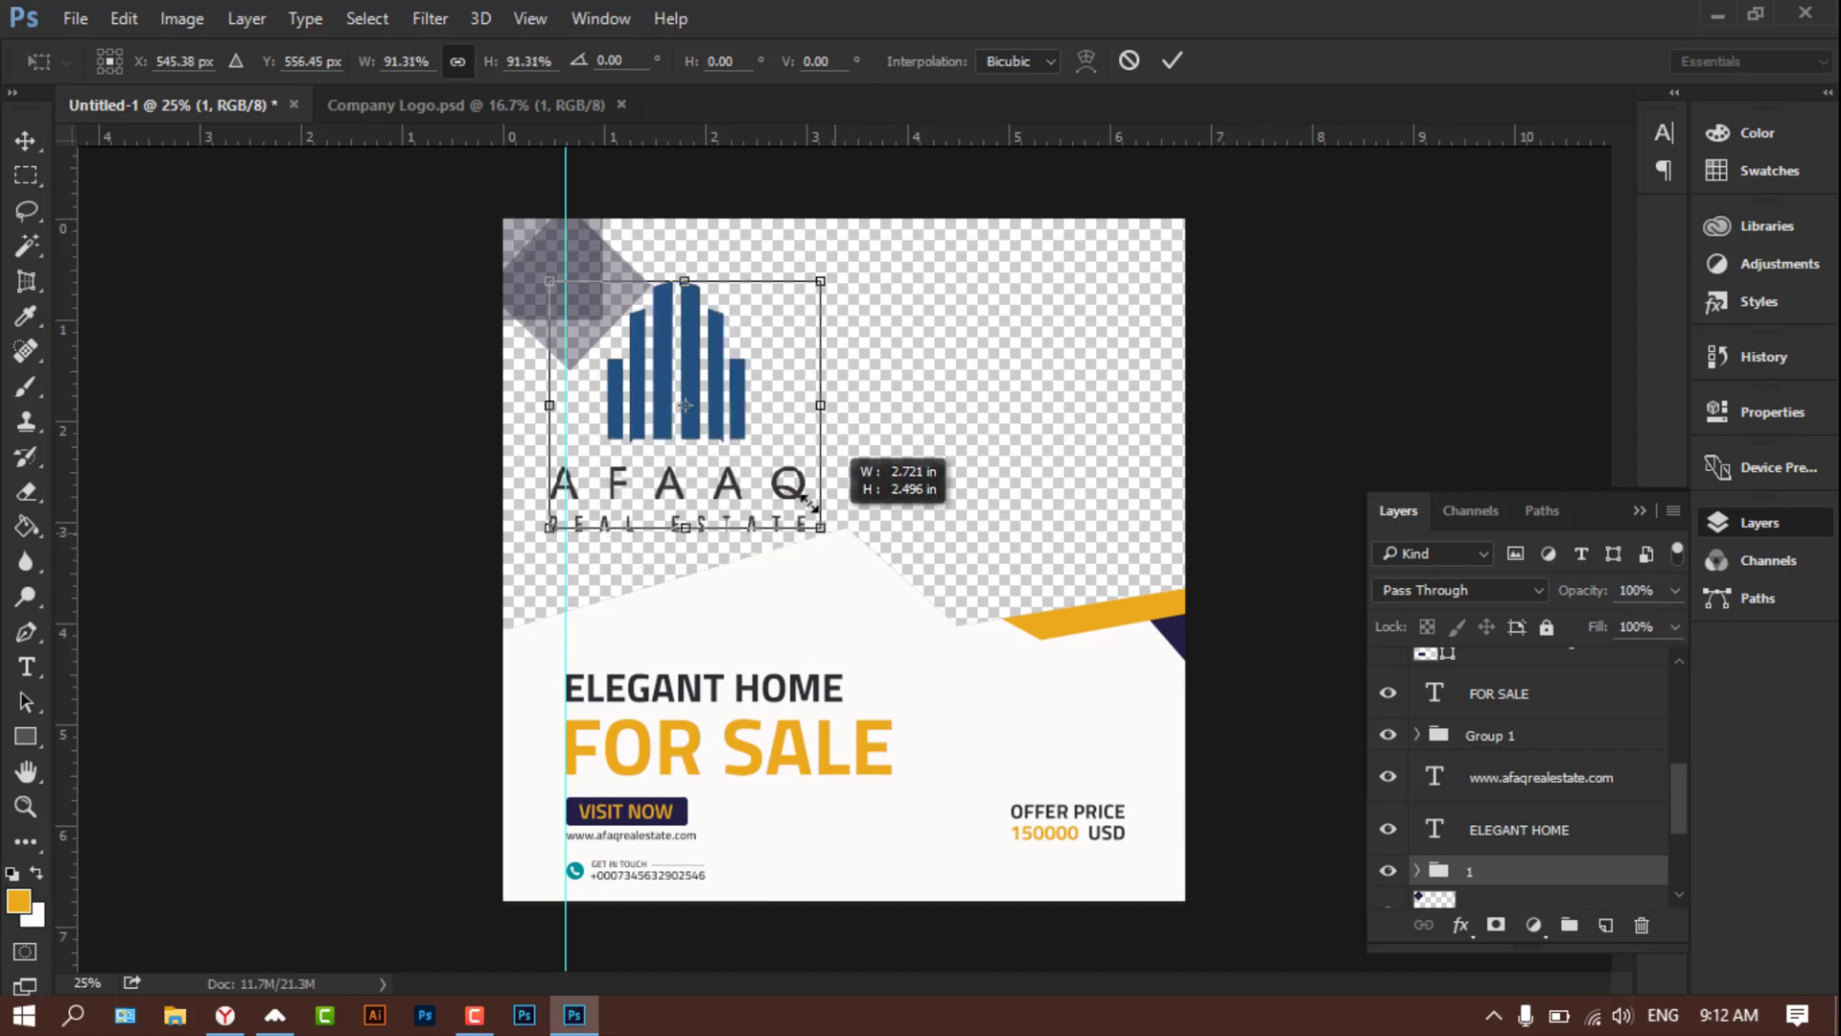
{"action": "left_click_drag", "start_coordinate": [808, 500], "coordinate": [560, 263]}
{"action": "key", "text": "Return"}
{"action": "left_click", "coordinate": [387, 63]}
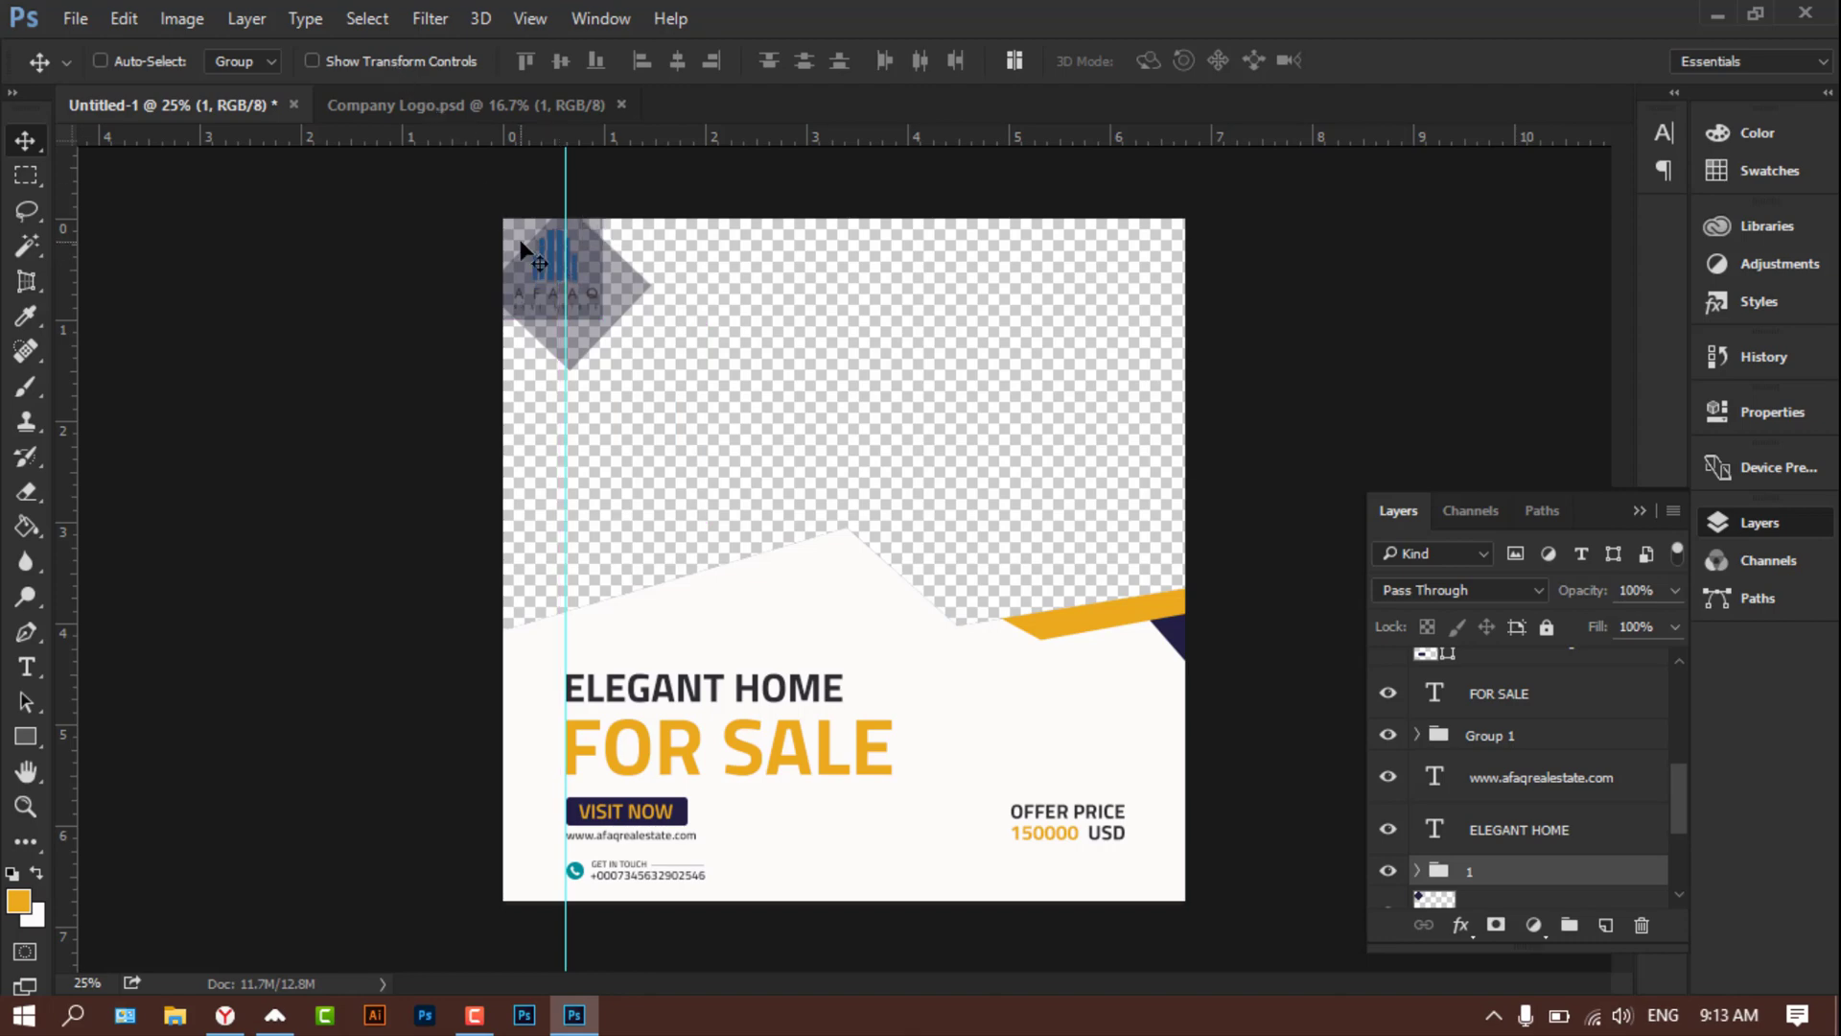
Step: Zoom in and shrink the logo further to about 59% over the diamond
{"action": "scroll", "coordinate": [527, 251], "scroll_direction": "up", "scroll_amount": 3}
{"action": "scroll", "coordinate": [523, 249], "scroll_direction": "up", "scroll_amount": 2}
{"action": "scroll", "coordinate": [522, 249], "scroll_direction": "up", "scroll_amount": 1}
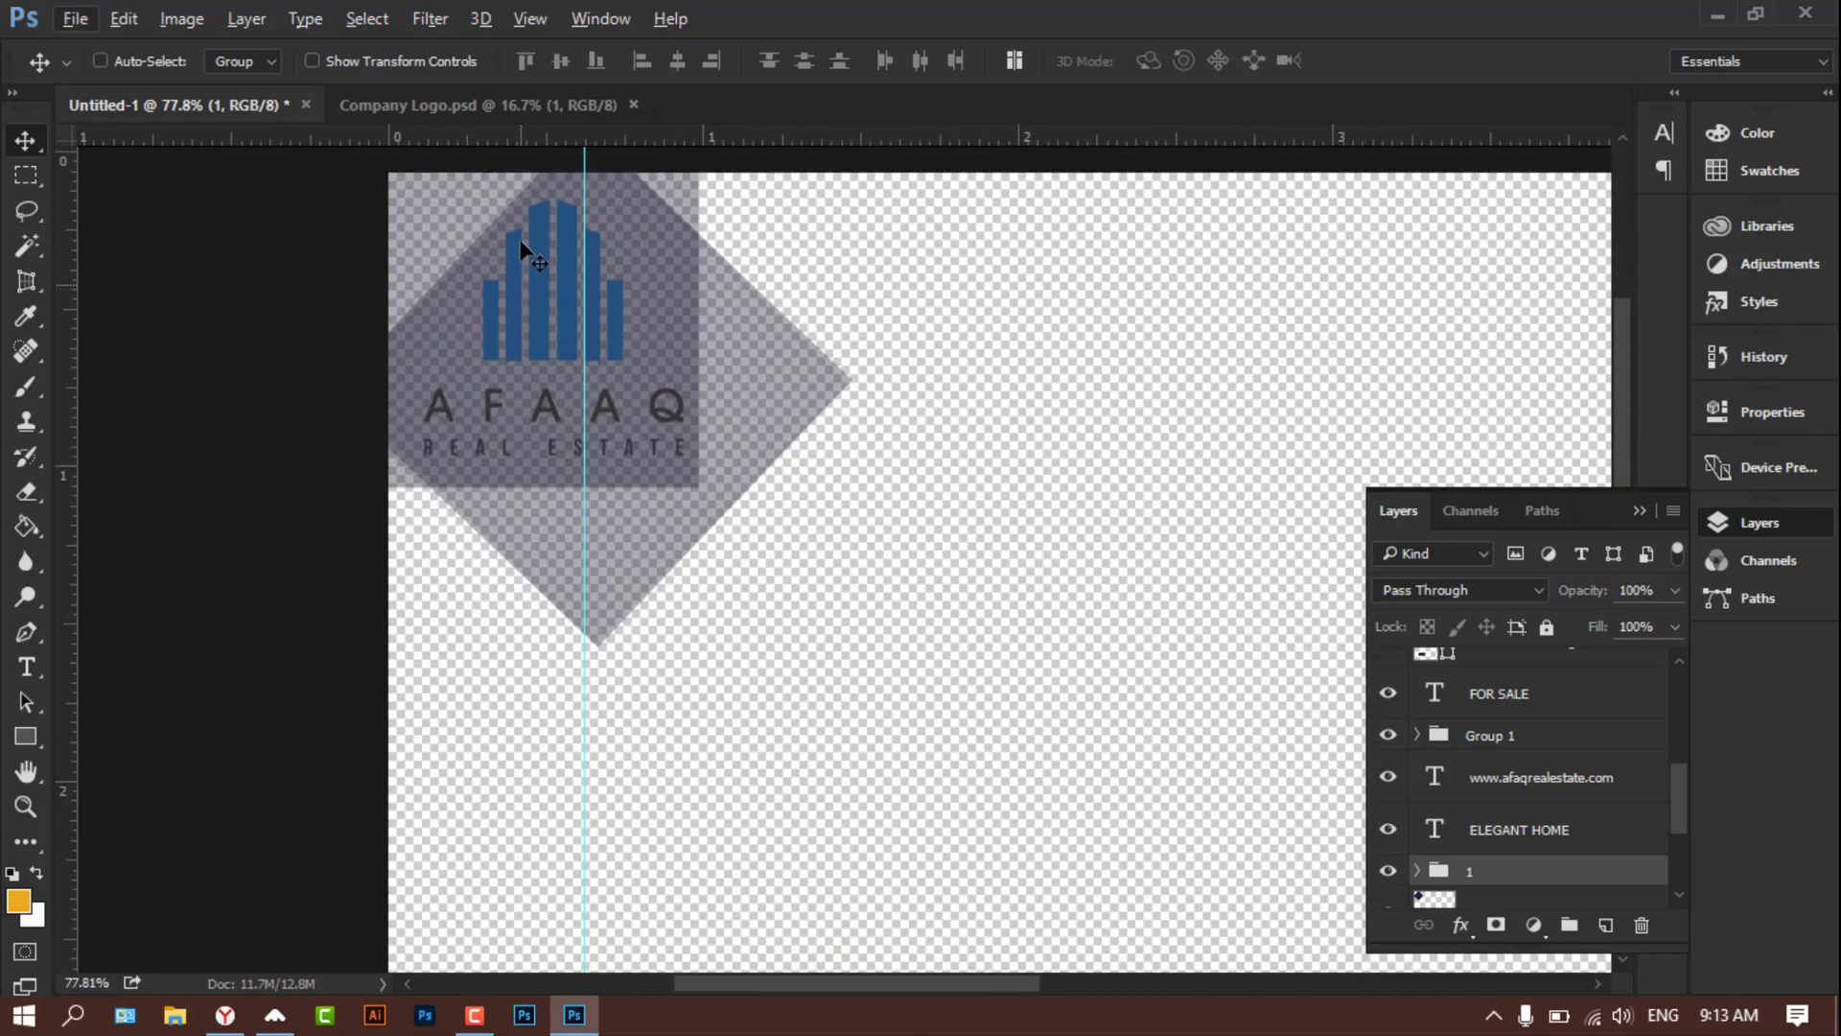
{"action": "left_click", "coordinate": [365, 60]}
{"action": "key", "text": "ctrl+t"}
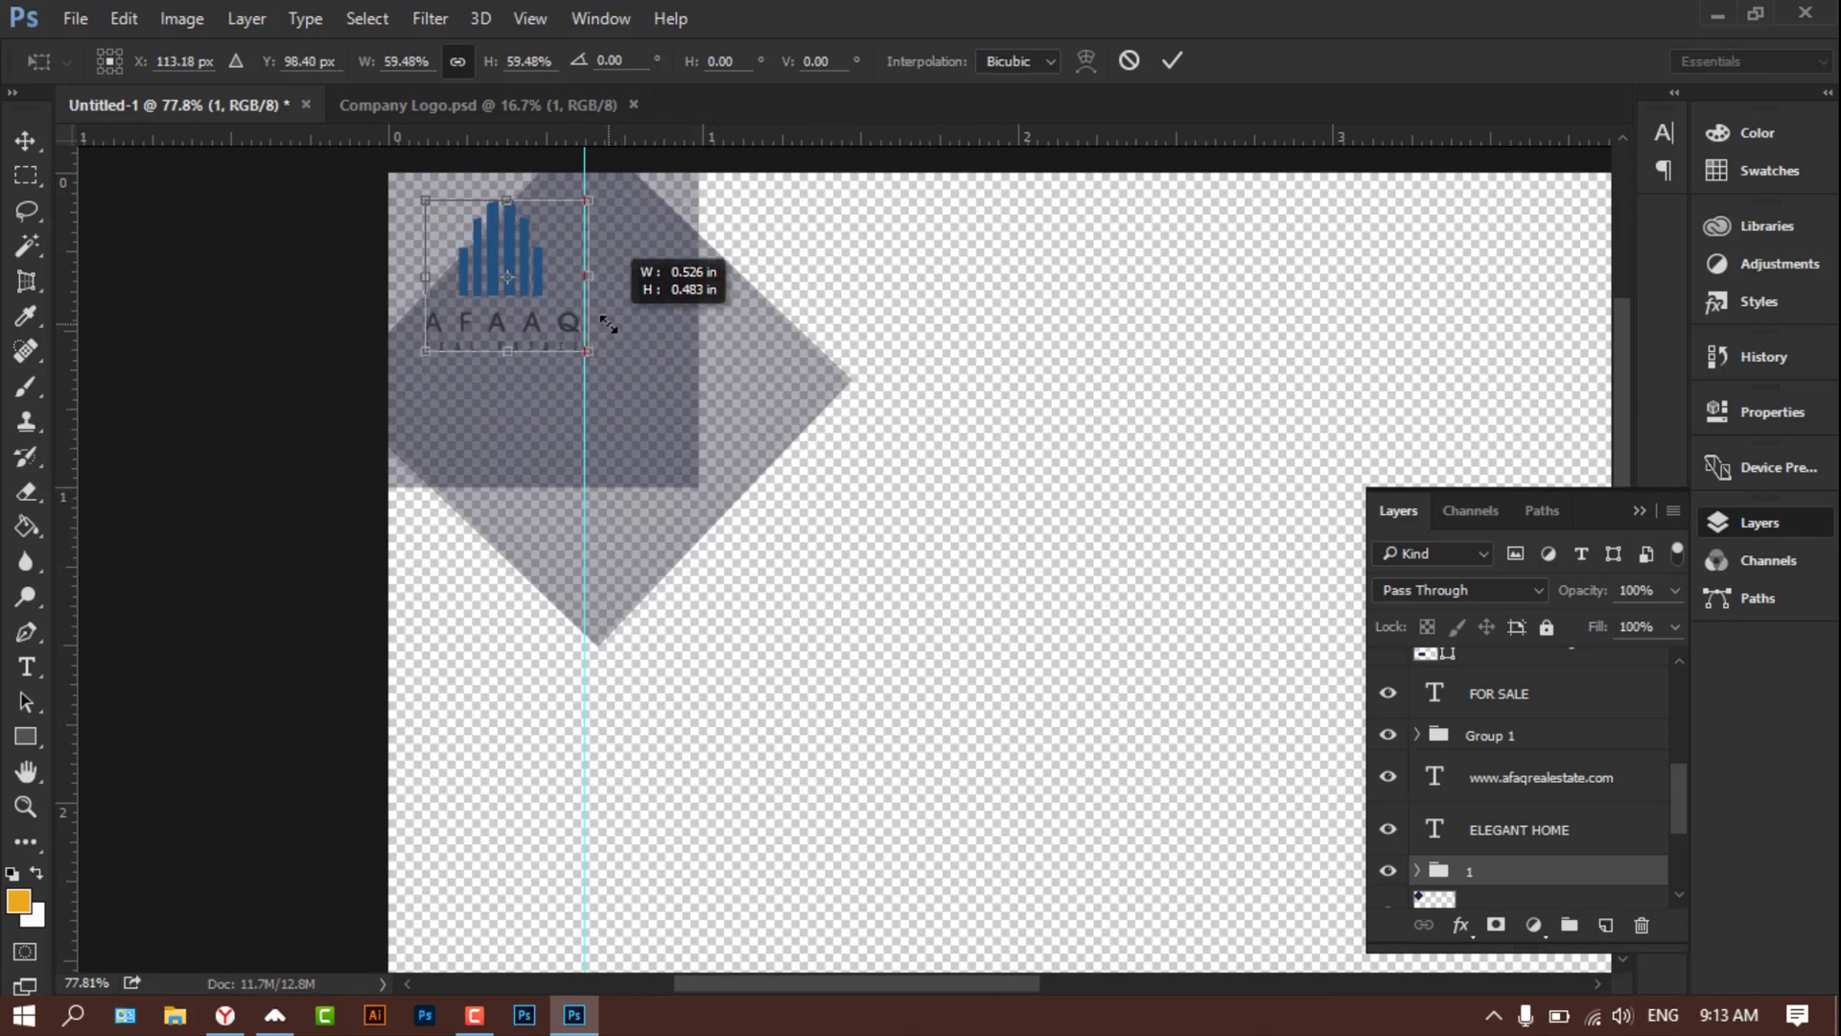
{"action": "mouse_move", "coordinate": [703, 457]}
{"action": "left_mouse_down"}
{"action": "mouse_move", "coordinate": [606, 369]}
{"action": "mouse_move", "coordinate": [583, 383]}
{"action": "left_mouse_up"}
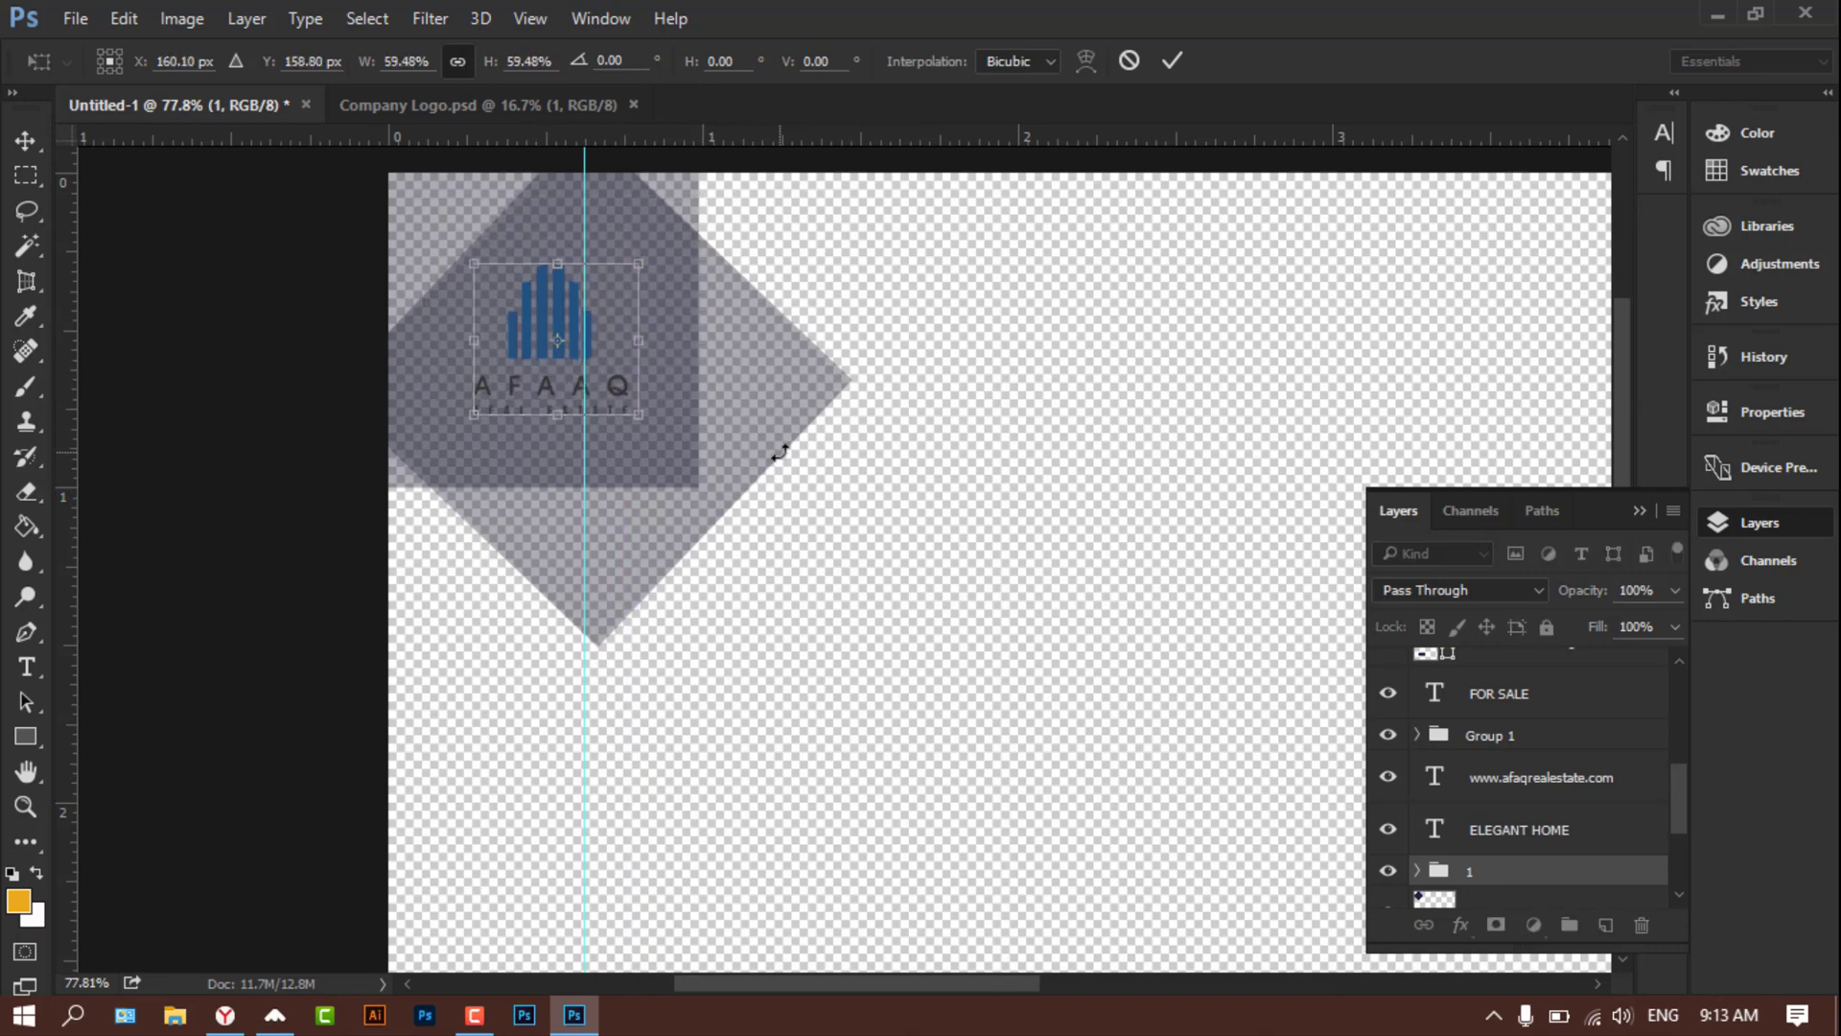
{"action": "key", "text": "Return"}
Step: Nudge the logo up and right to centre it within the navy shapes
{"action": "left_click", "coordinate": [311, 60]}
{"action": "key", "text": "Right"}
{"action": "key", "text": "Right"}
{"action": "key", "text": "Right"}
{"action": "key", "text": "Up"}
{"action": "key", "text": "Up"}
{"action": "key", "text": "Up"}
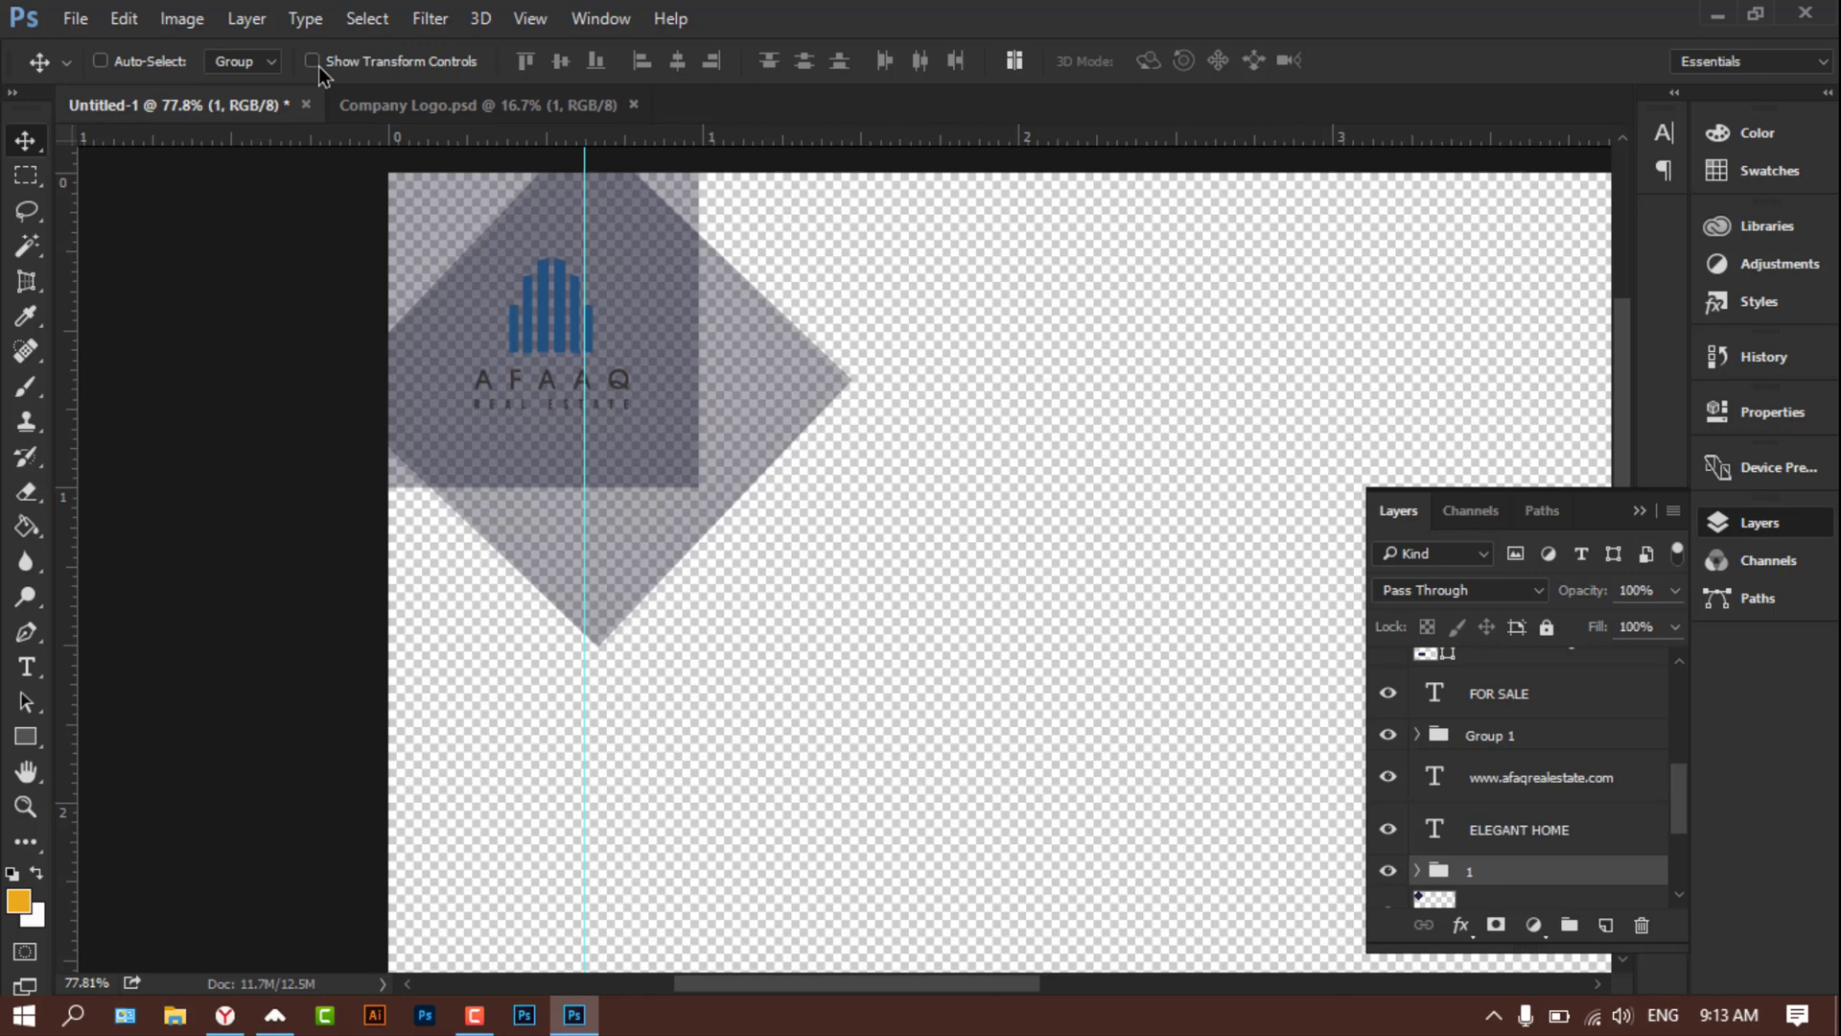
{"action": "key", "text": "Right"}
{"action": "key", "text": "Right"}
{"action": "key", "text": "Right"}
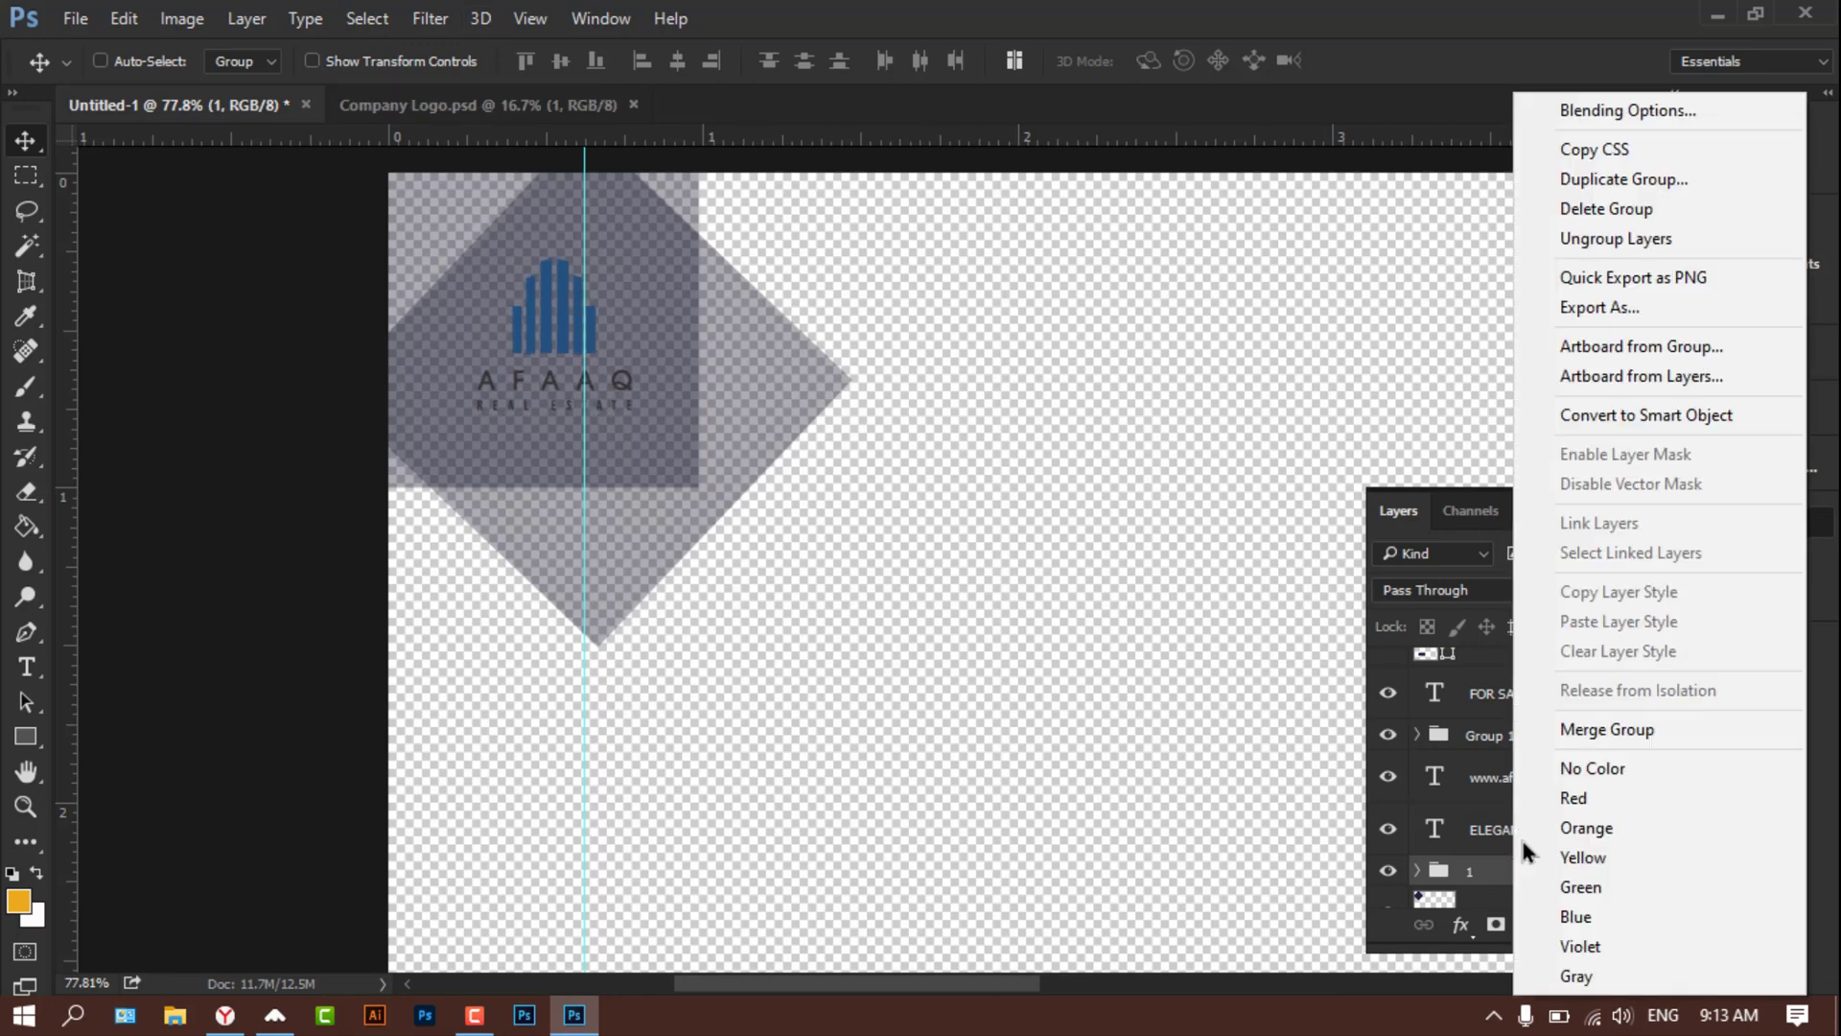
Step: Give the logo group a near-white #fdfcfc Color Overlay layer style
{"action": "right_click", "coordinate": [1510, 868]}
{"action": "left_click", "coordinate": [1608, 117]}
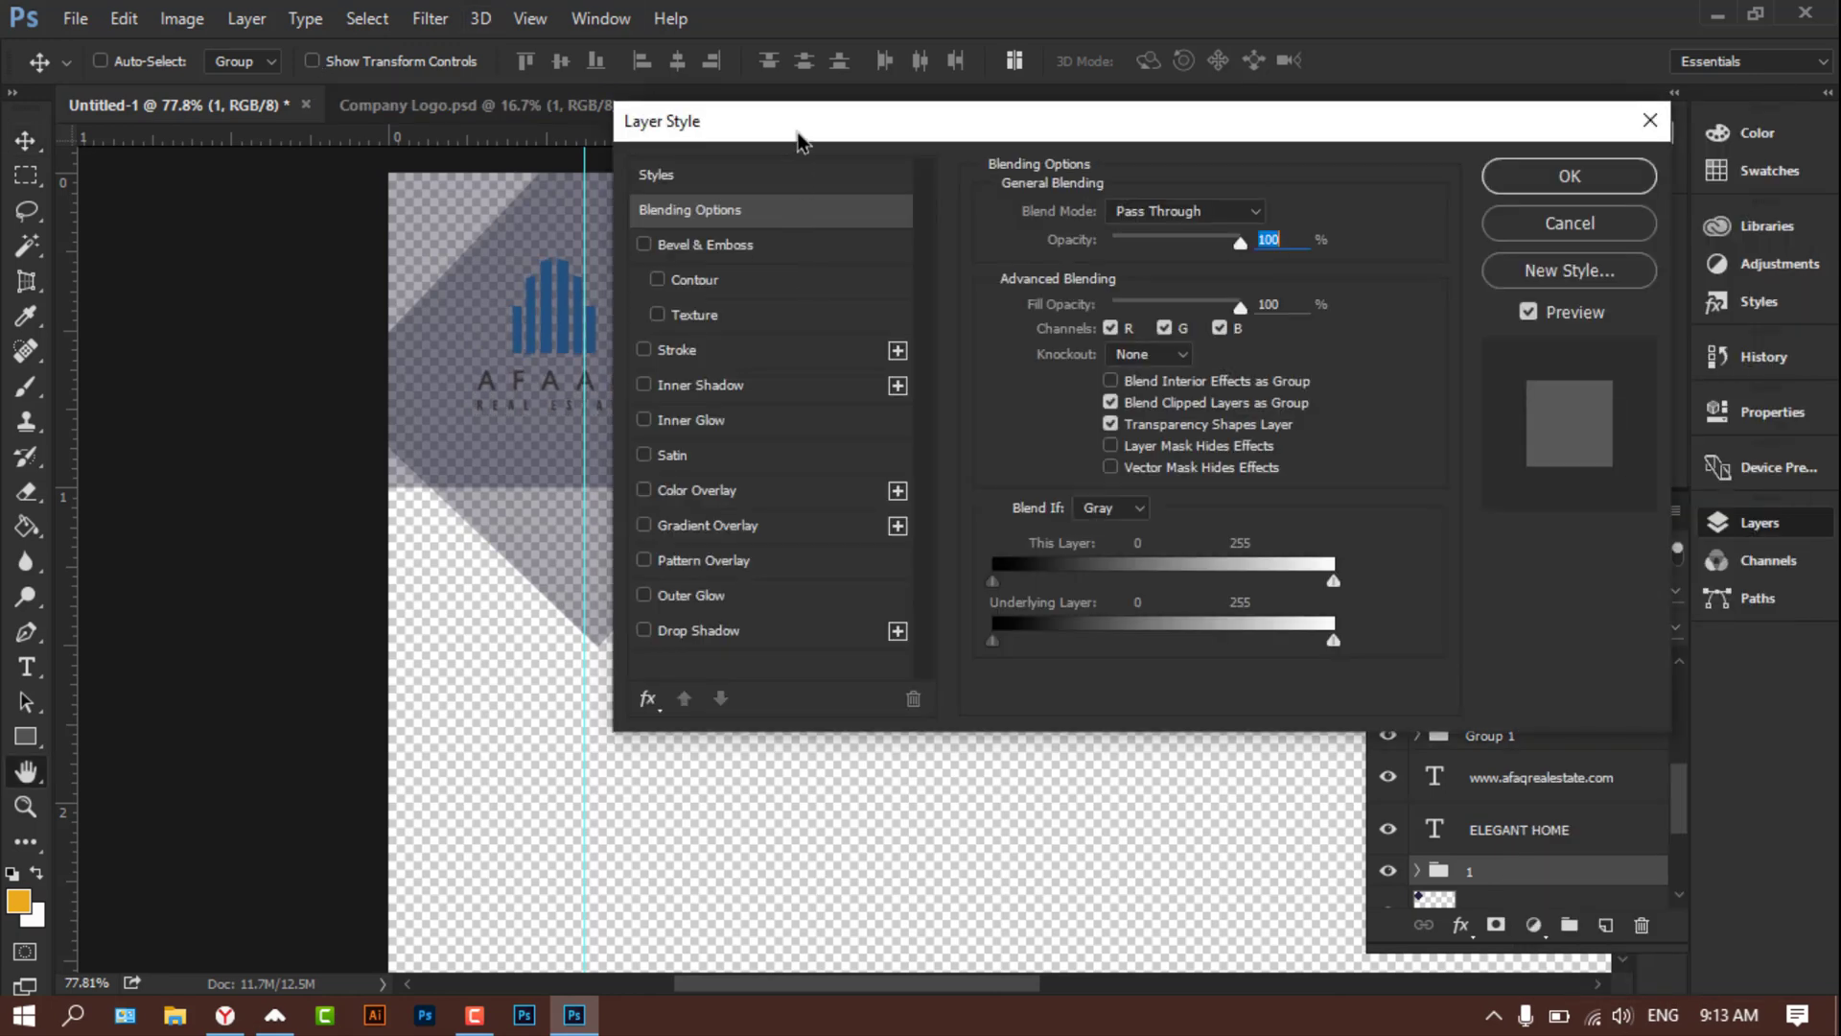
{"action": "left_click_drag", "start_coordinate": [804, 125], "coordinate": [1217, 59]}
{"action": "left_click", "coordinate": [1134, 428]}
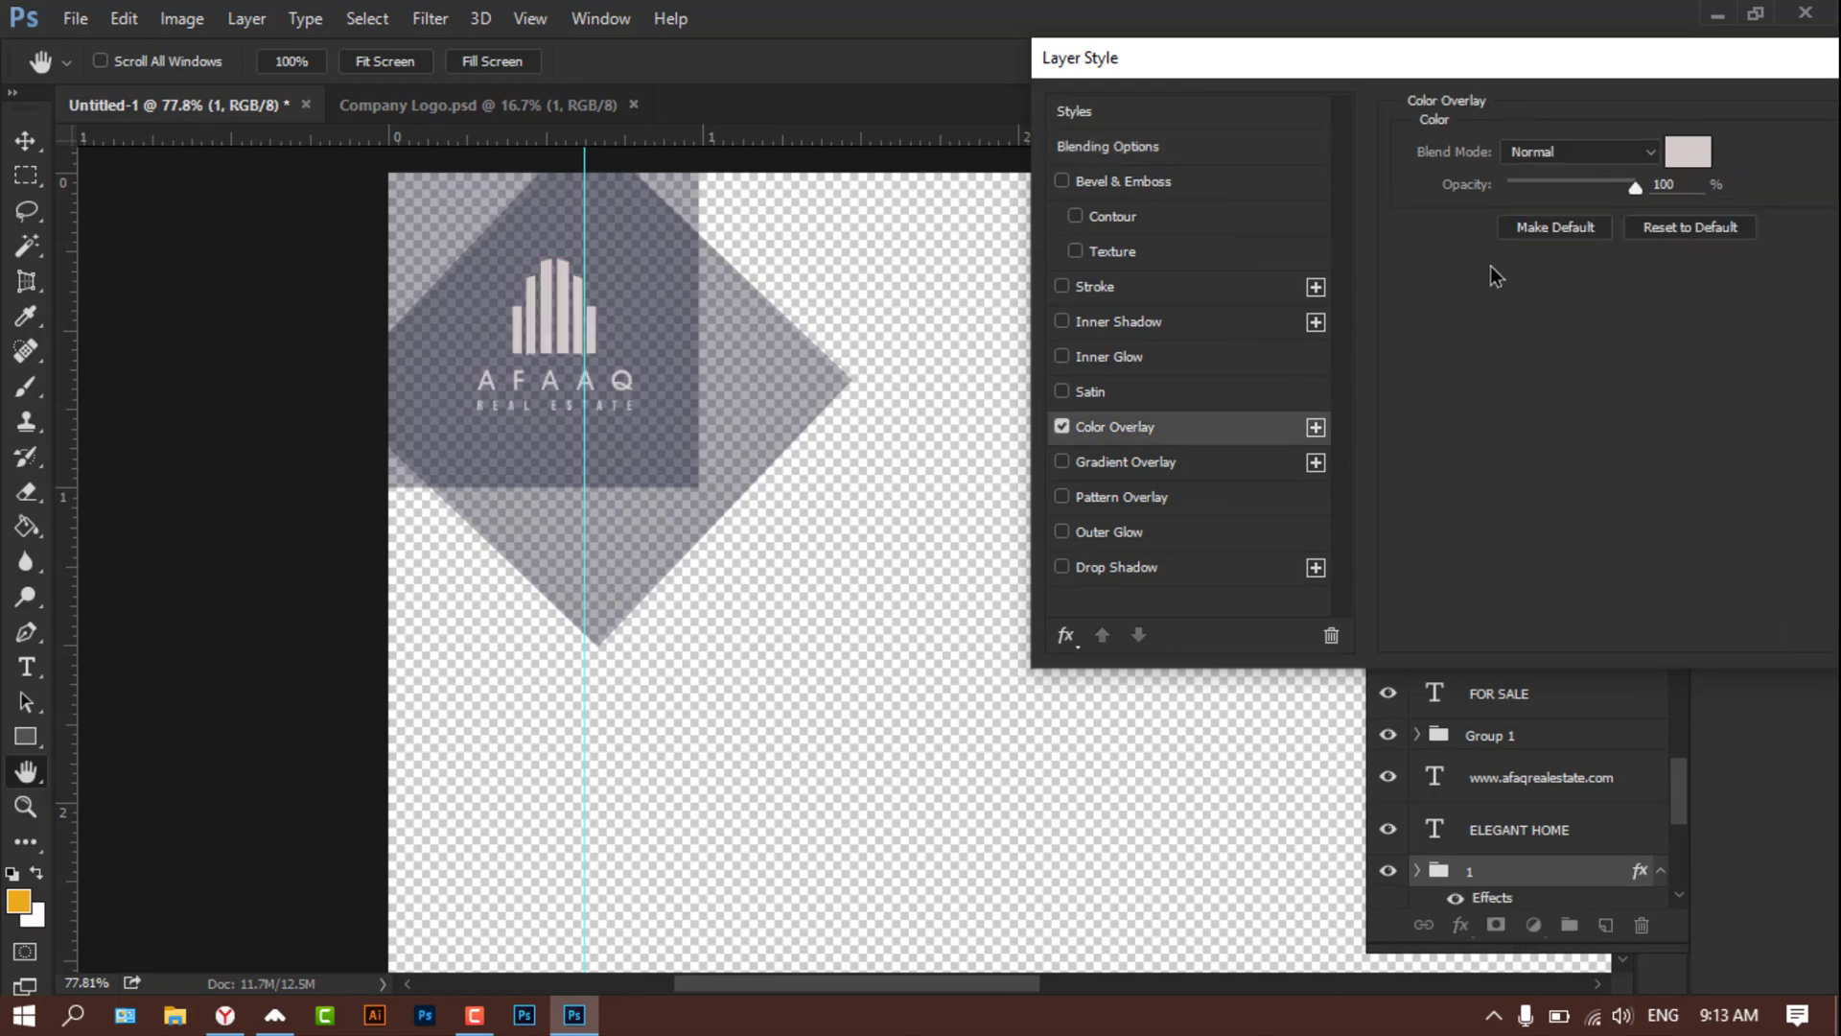
{"action": "left_click", "coordinate": [1687, 153]}
{"action": "left_click", "coordinate": [969, 485]}
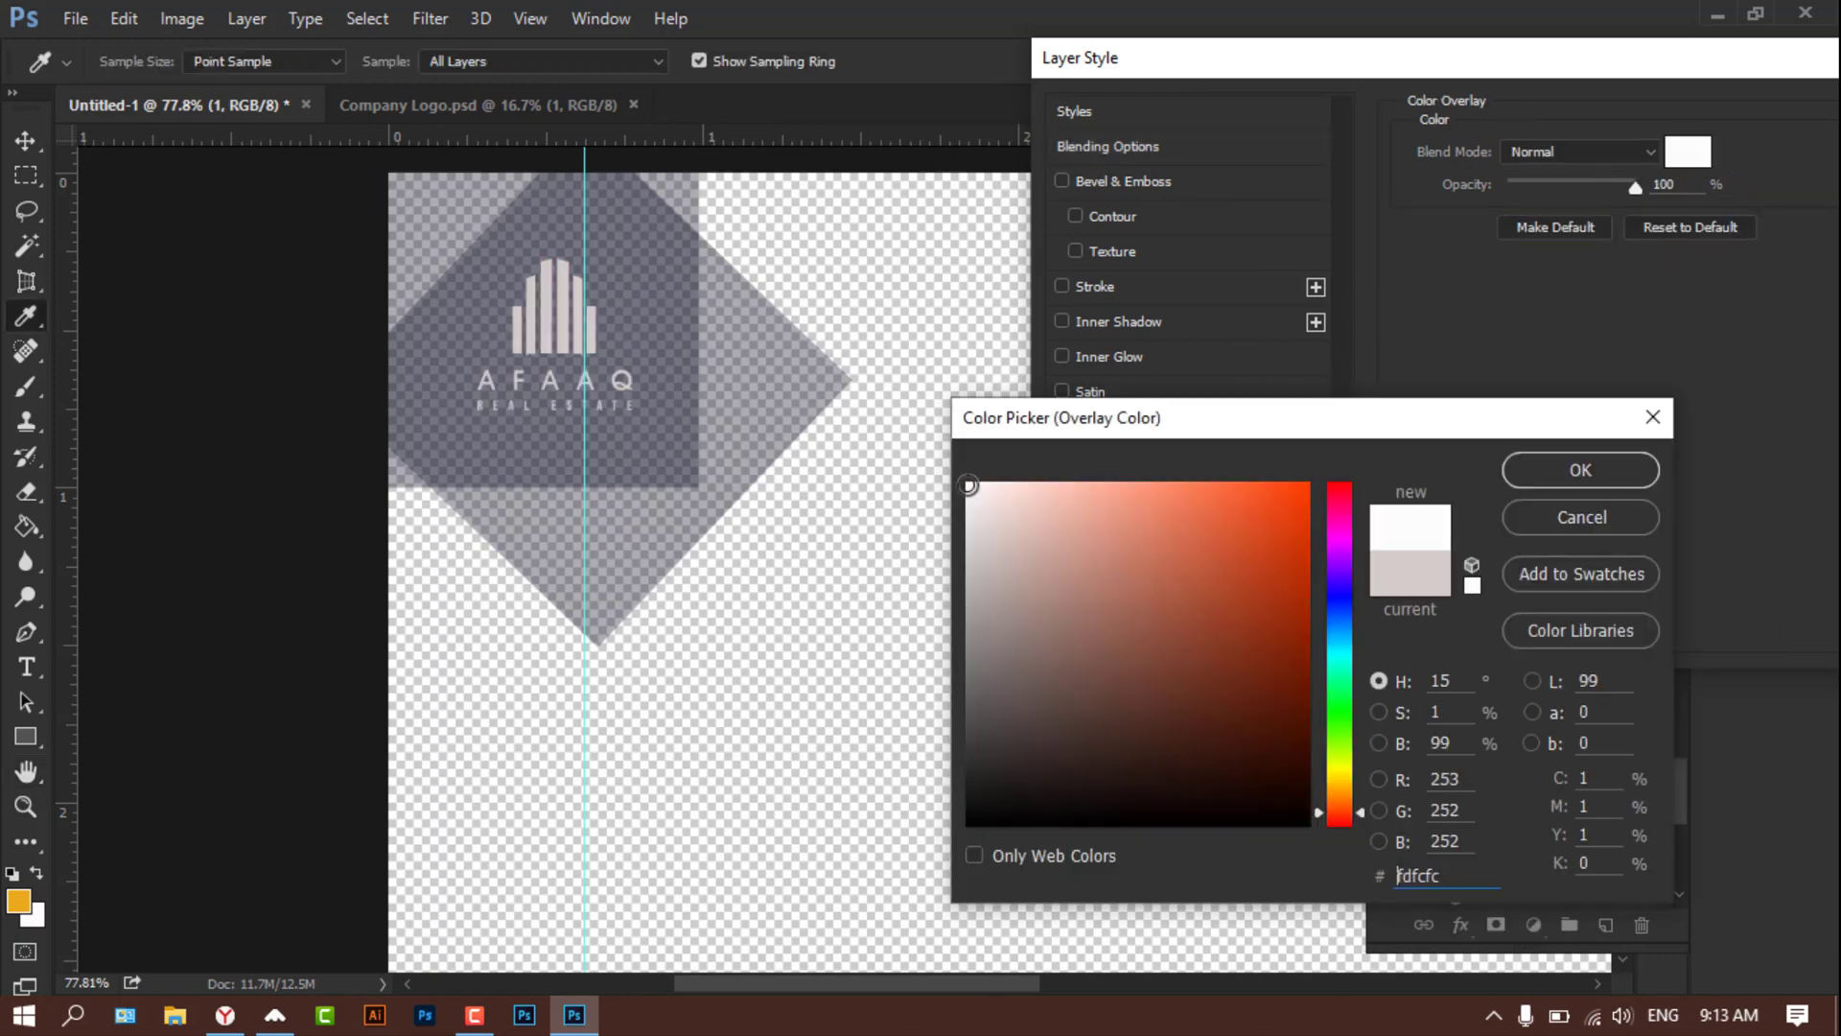
{"action": "left_click", "coordinate": [1548, 469]}
{"action": "left_click_drag", "start_coordinate": [1283, 59], "coordinate": [957, 155]}
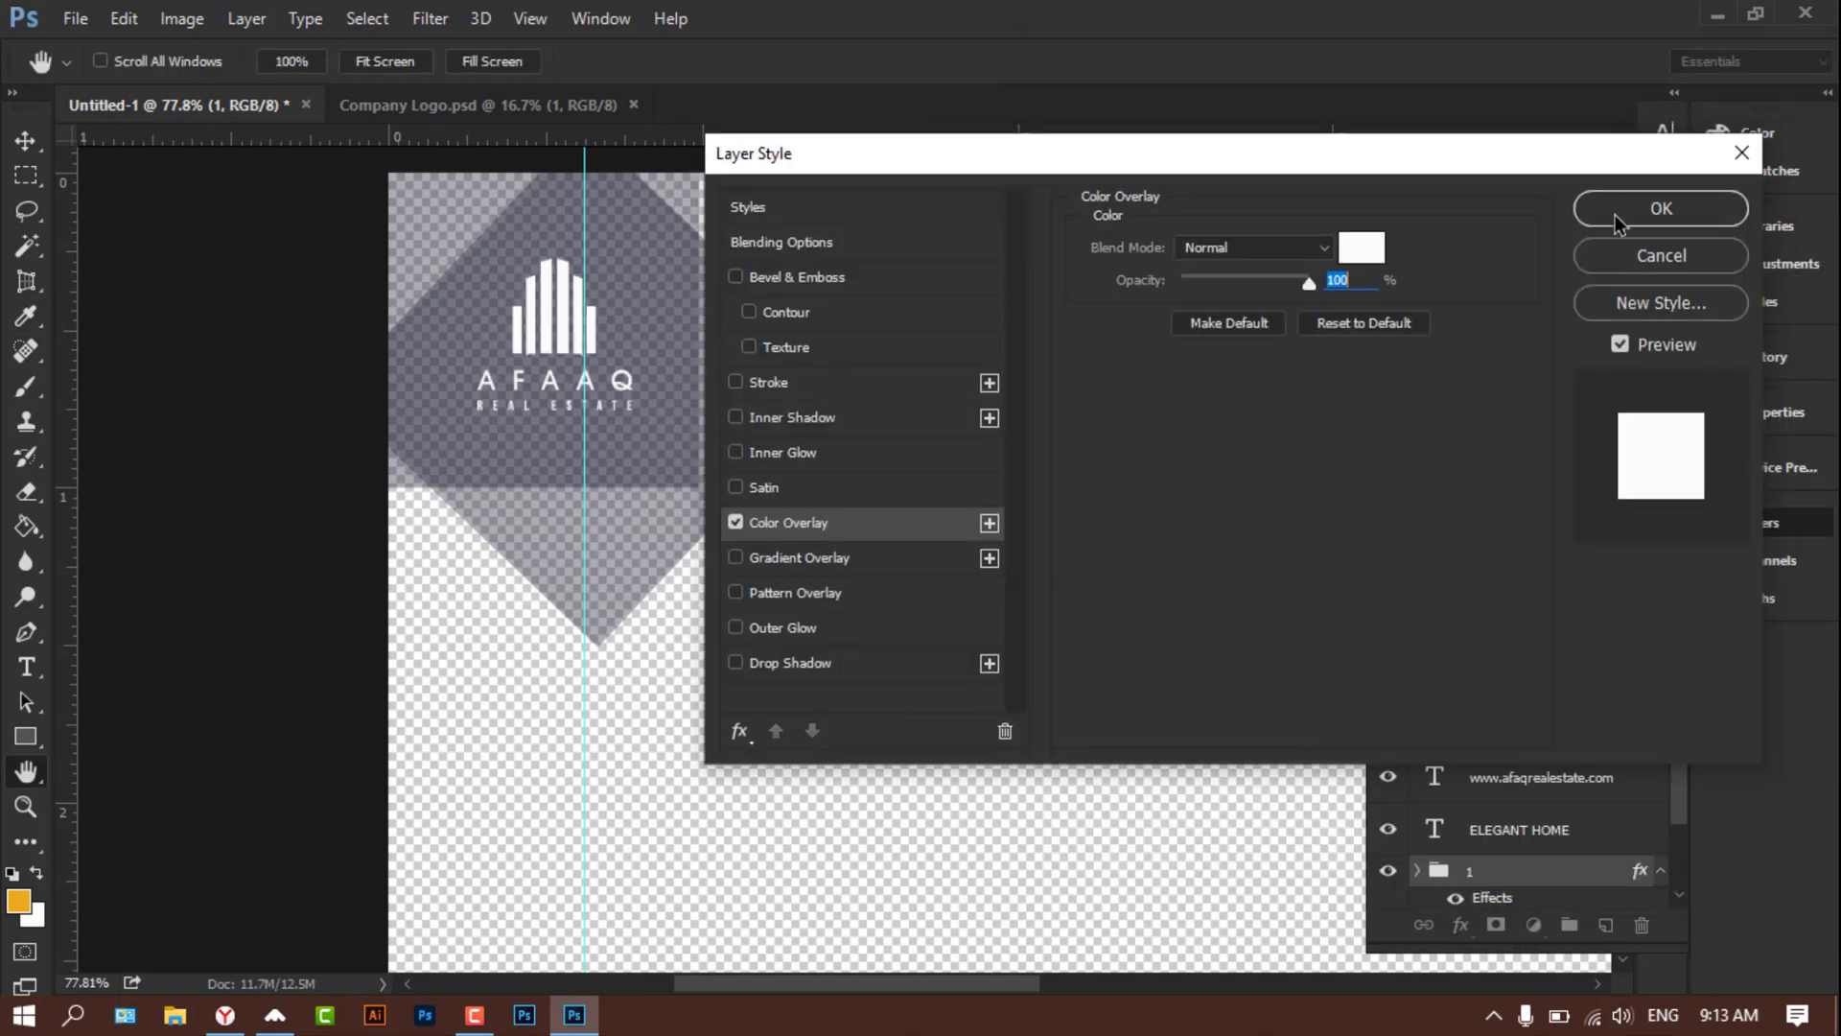
{"action": "left_click", "coordinate": [1616, 219]}
{"action": "key", "text": "v"}
{"action": "key", "text": "ctrl+minus"}
{"action": "key", "text": "ctrl+minus"}
{"action": "key", "text": "ctrl+minus"}
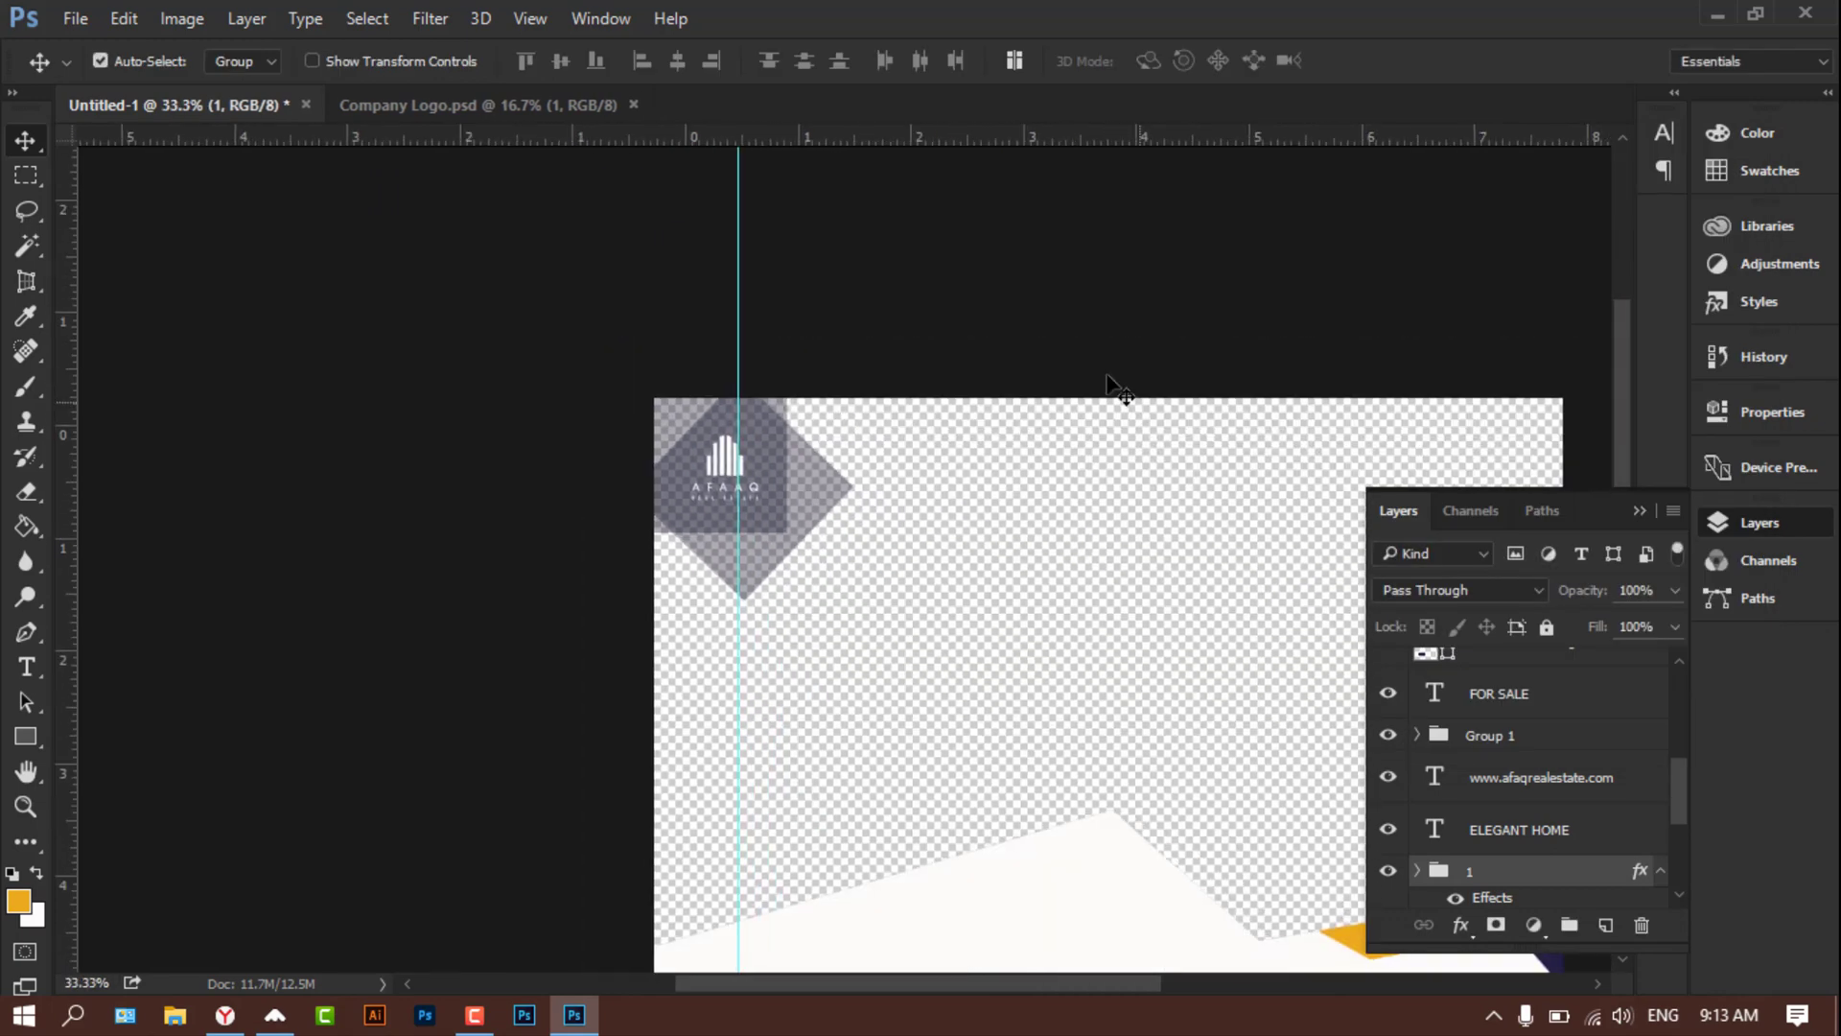
{"action": "key", "text": "ctrl+minus"}
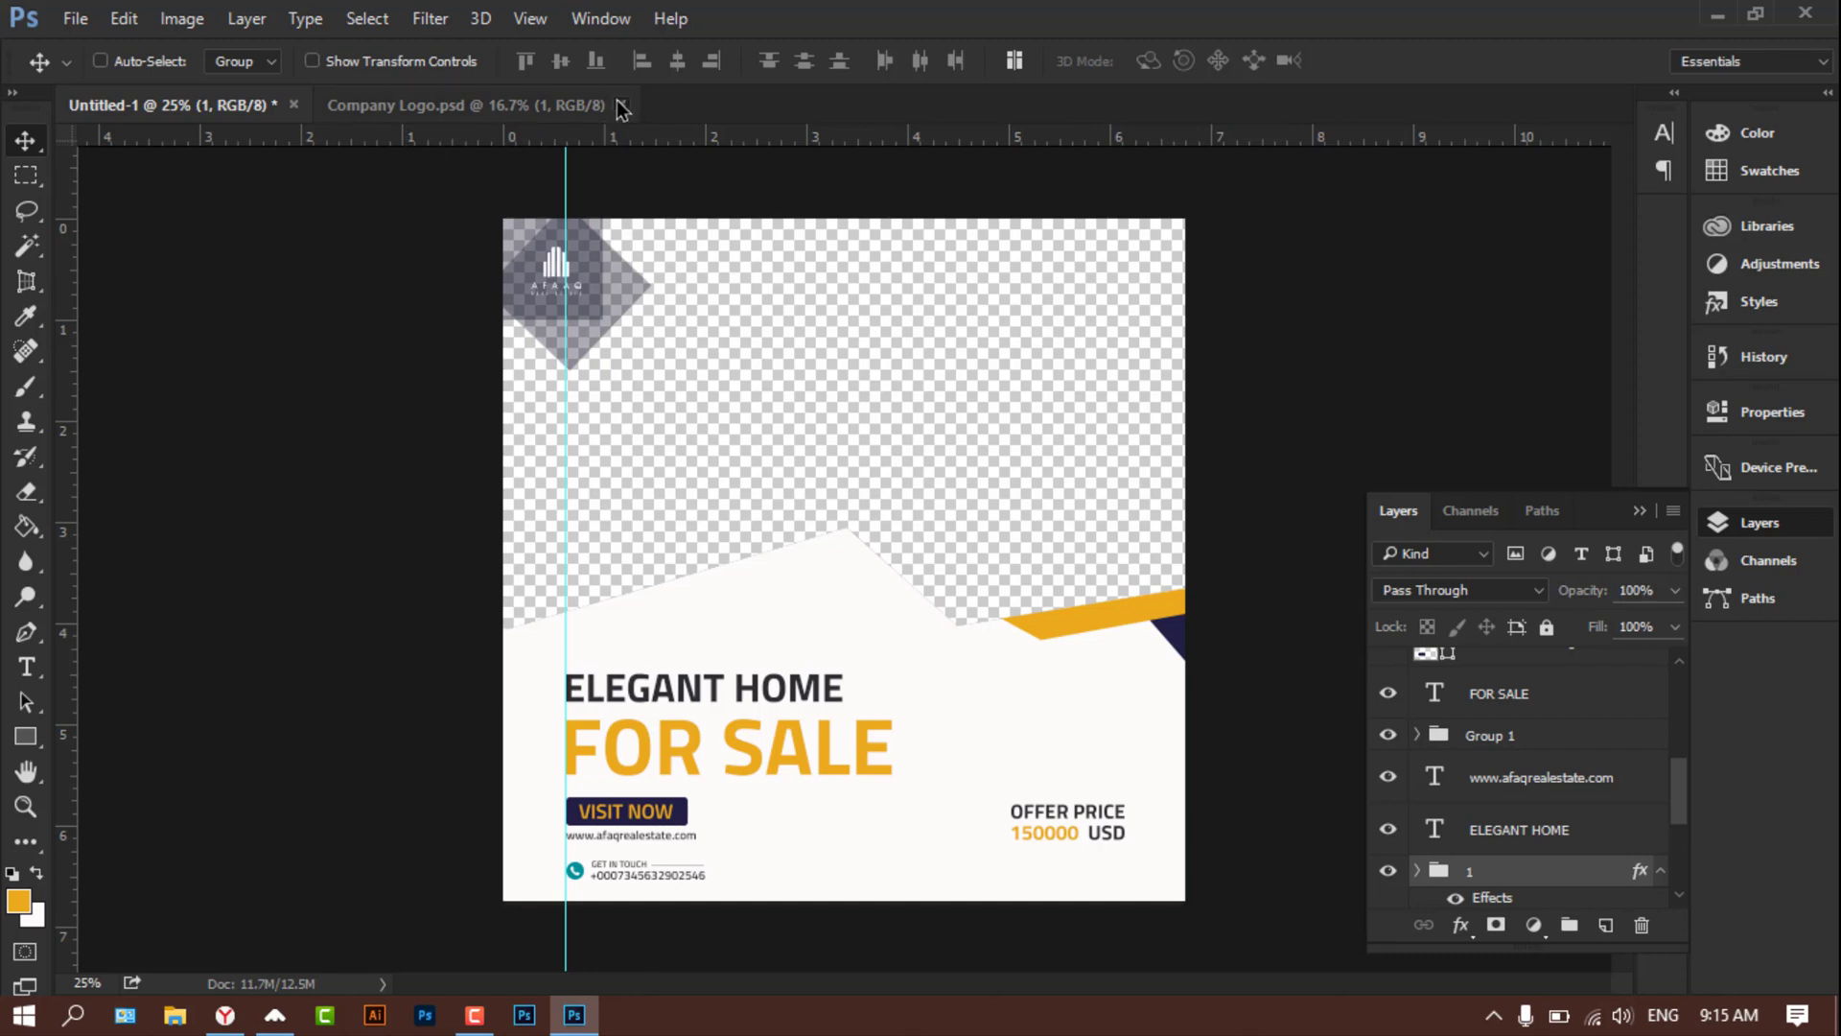
Step: Close Company Logo.psd and bring the Home.jpg house photo into the flyer document
{"action": "left_click", "coordinate": [65, 17]}
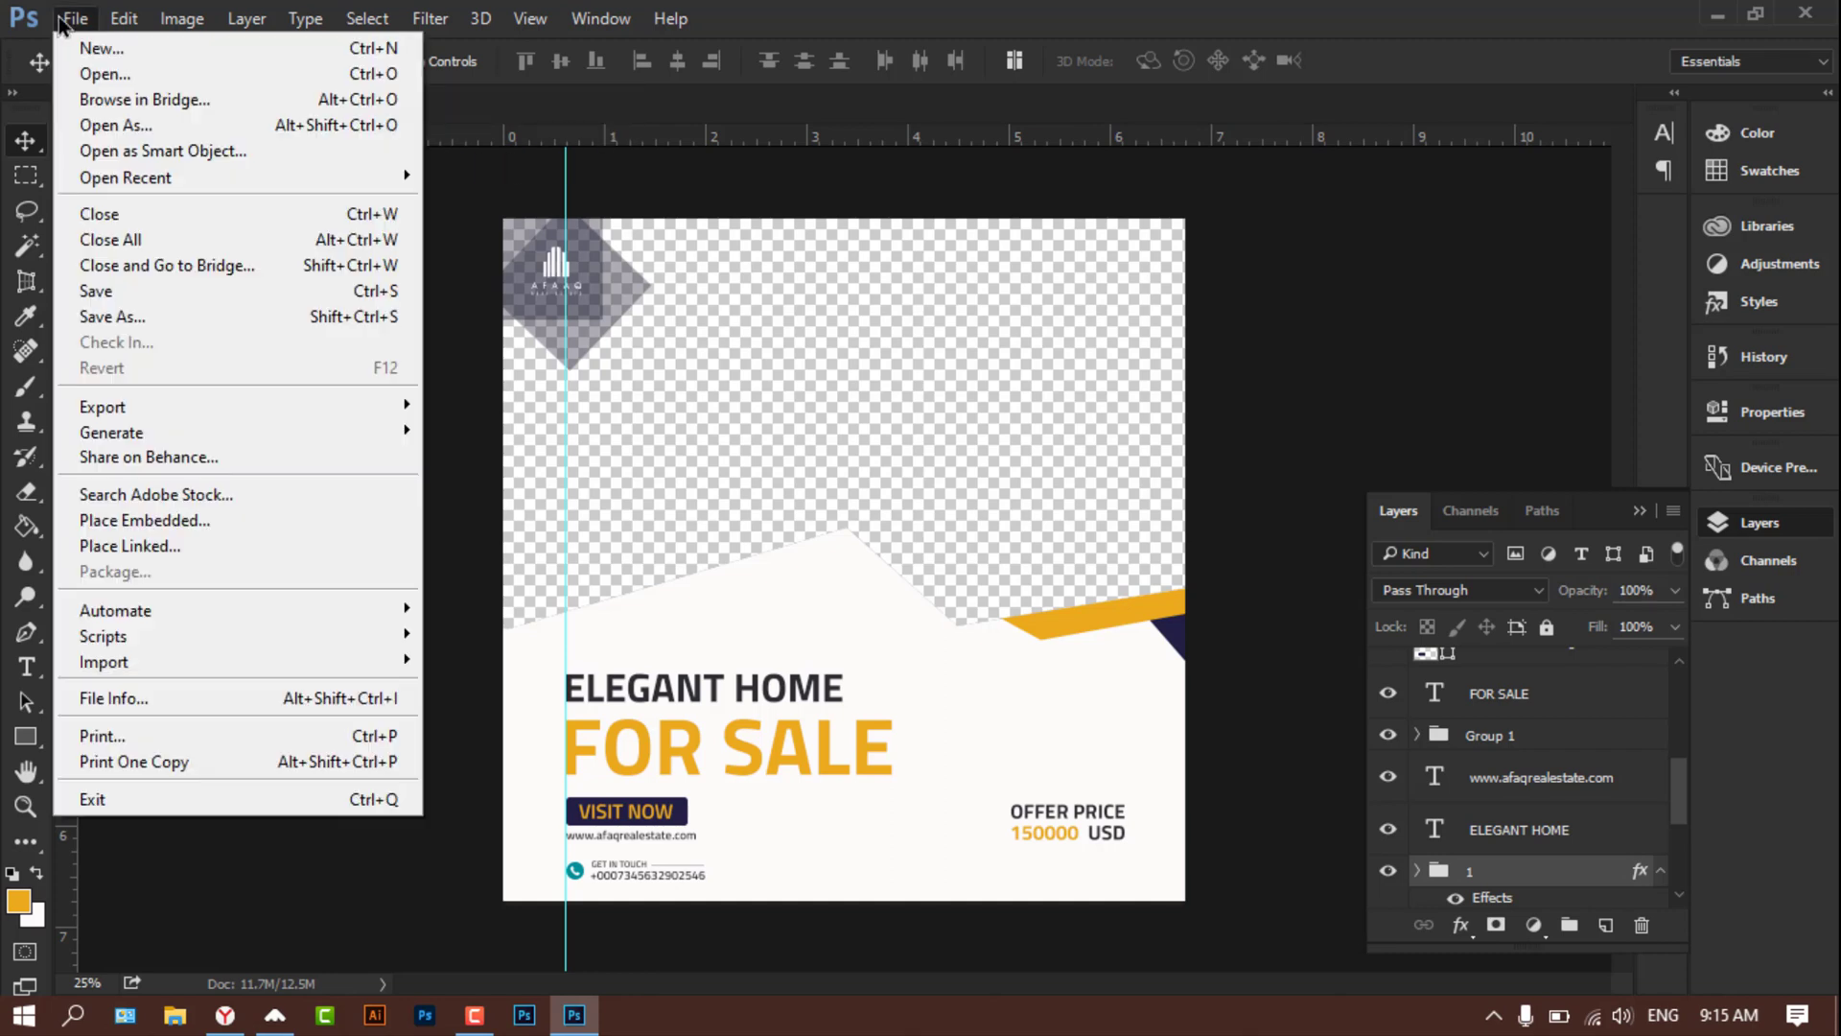
{"action": "left_click", "coordinate": [105, 79]}
{"action": "left_click", "coordinate": [481, 225]}
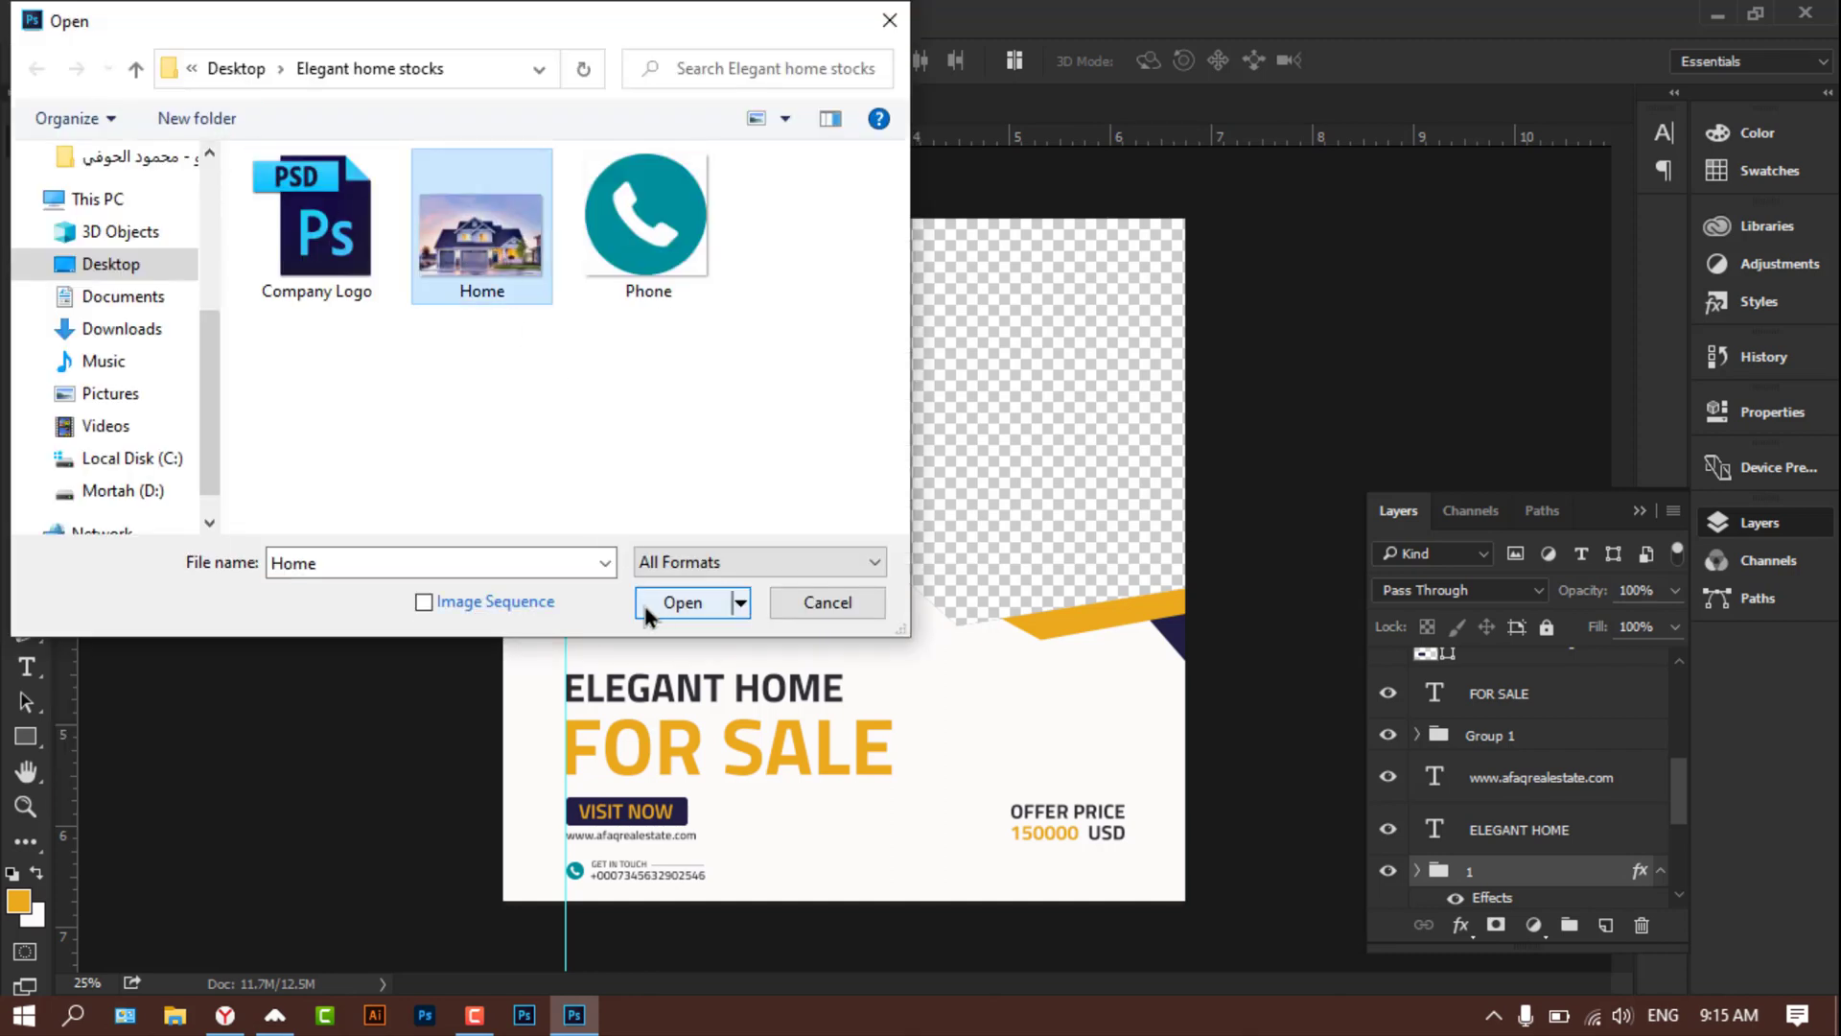
{"action": "left_click", "coordinate": [676, 602]}
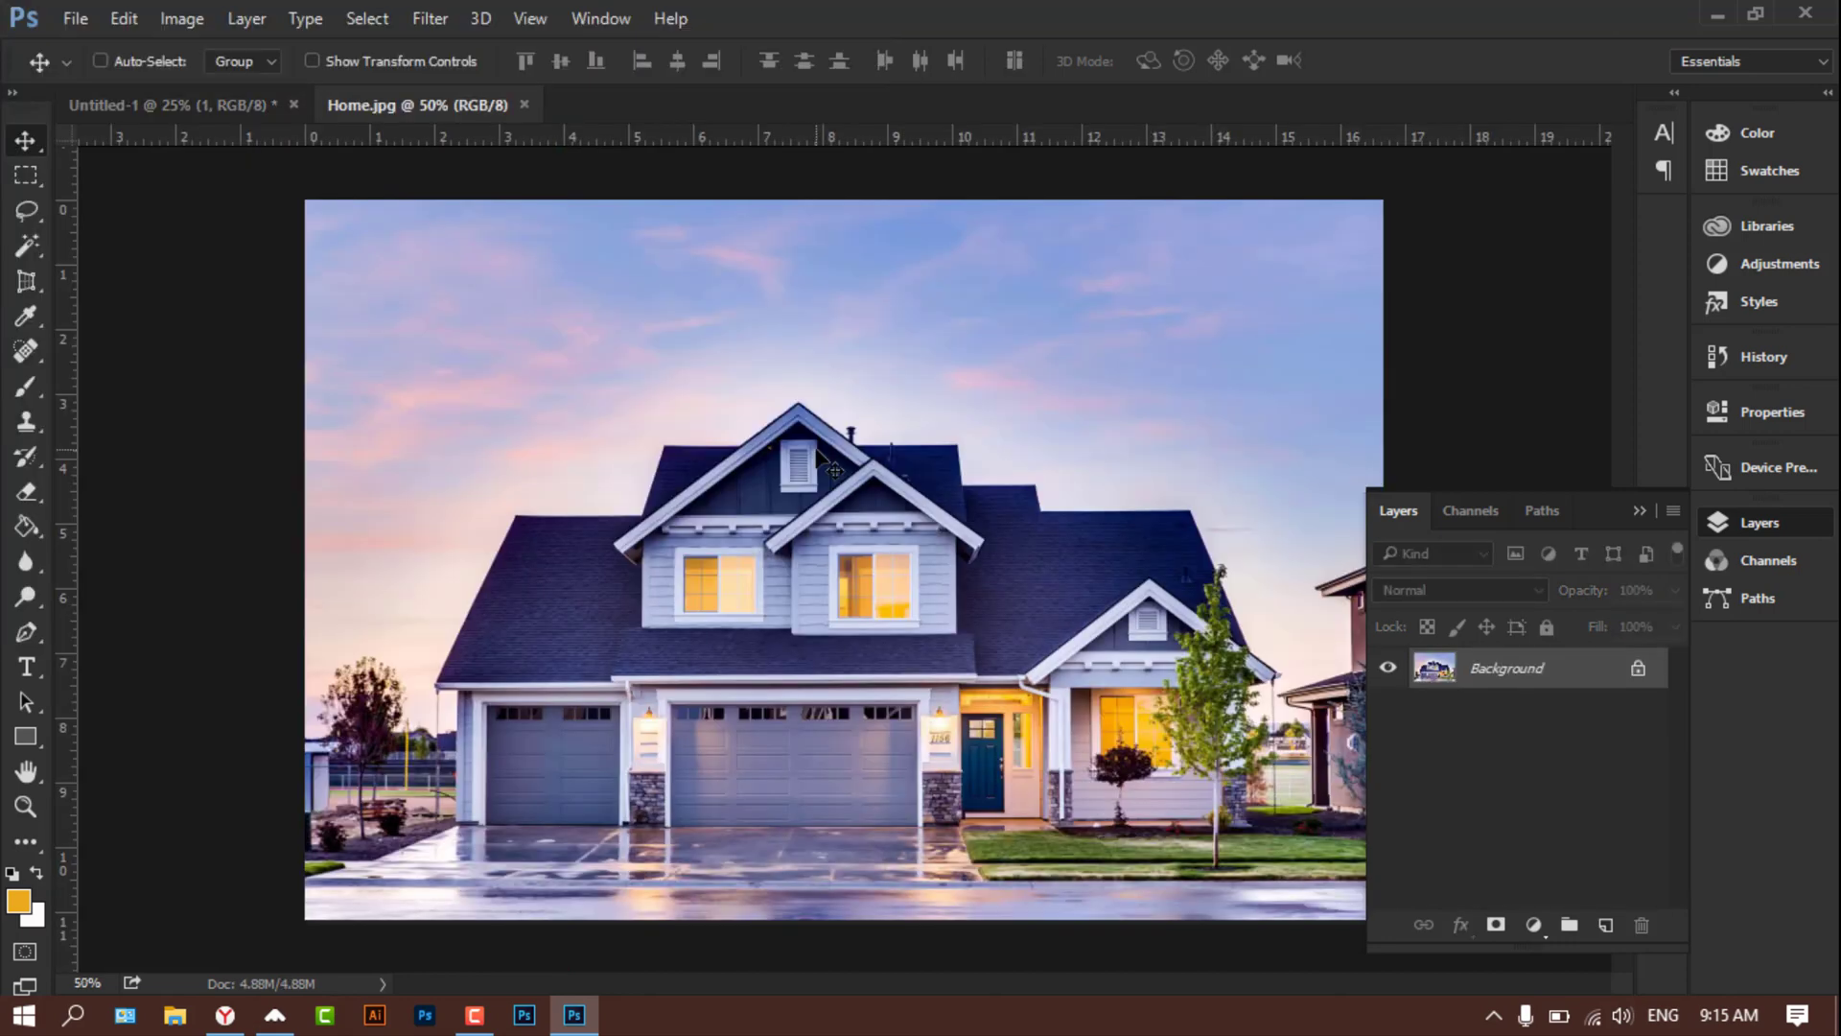
{"action": "mouse_move", "coordinate": [697, 460]}
{"action": "left_mouse_down"}
{"action": "mouse_move", "coordinate": [257, 117]}
{"action": "mouse_move", "coordinate": [746, 449]}
{"action": "left_mouse_up"}
Step: Move the photo layer beneath the white wave shape and shift it up-left
{"action": "scroll", "coordinate": [1487, 674], "scroll_direction": "down", "scroll_amount": 5}
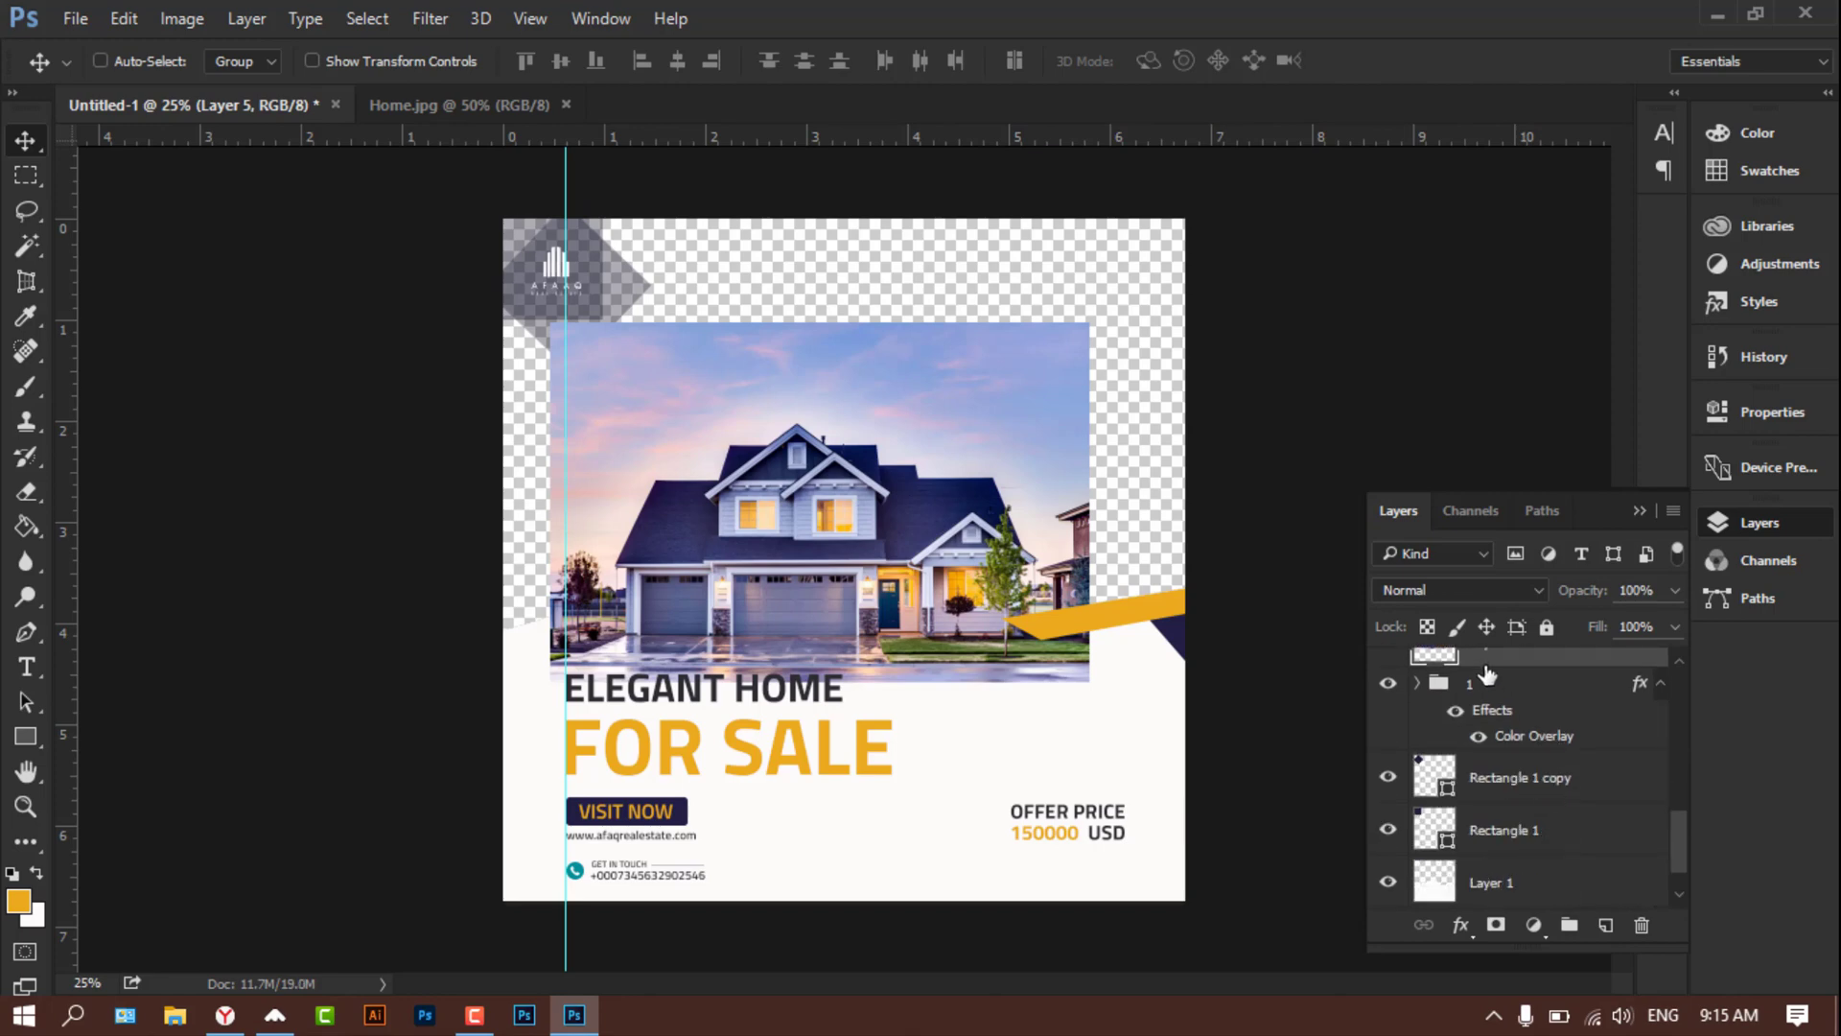
{"action": "left_click_drag", "start_coordinate": [1487, 661], "coordinate": [1510, 844]}
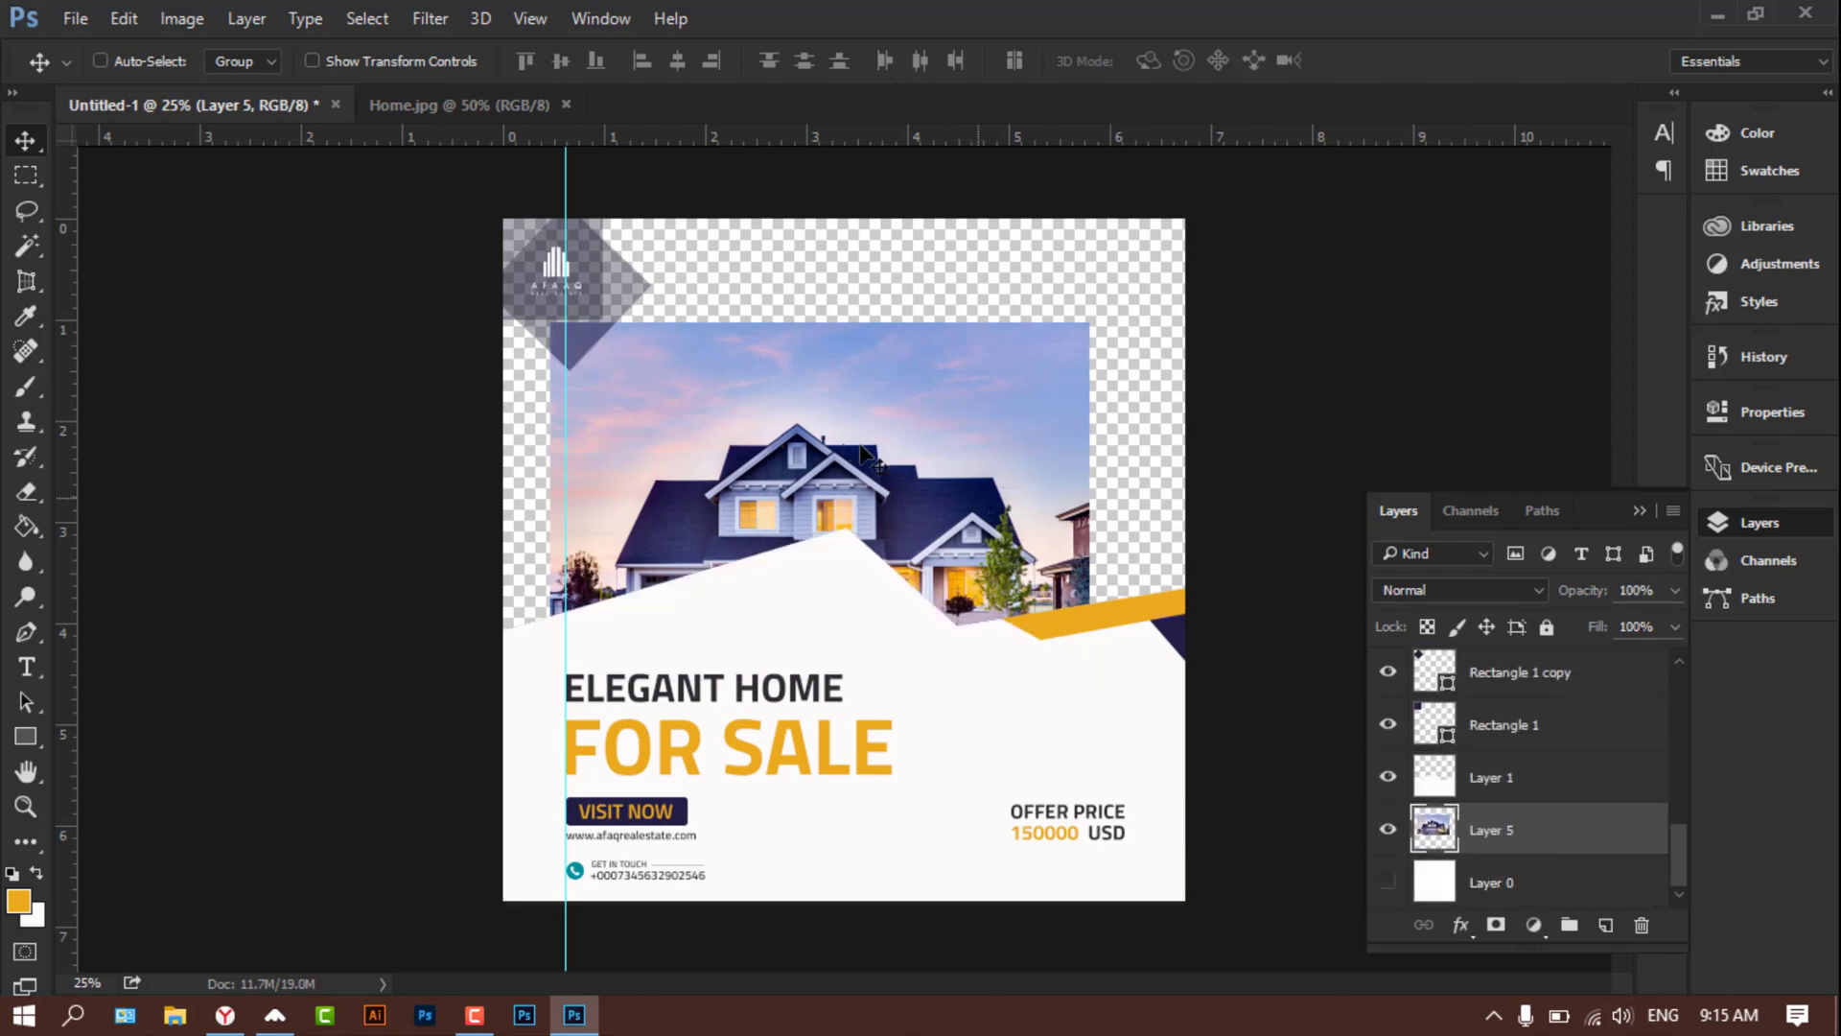
{"action": "left_click_drag", "start_coordinate": [625, 377], "coordinate": [570, 274]}
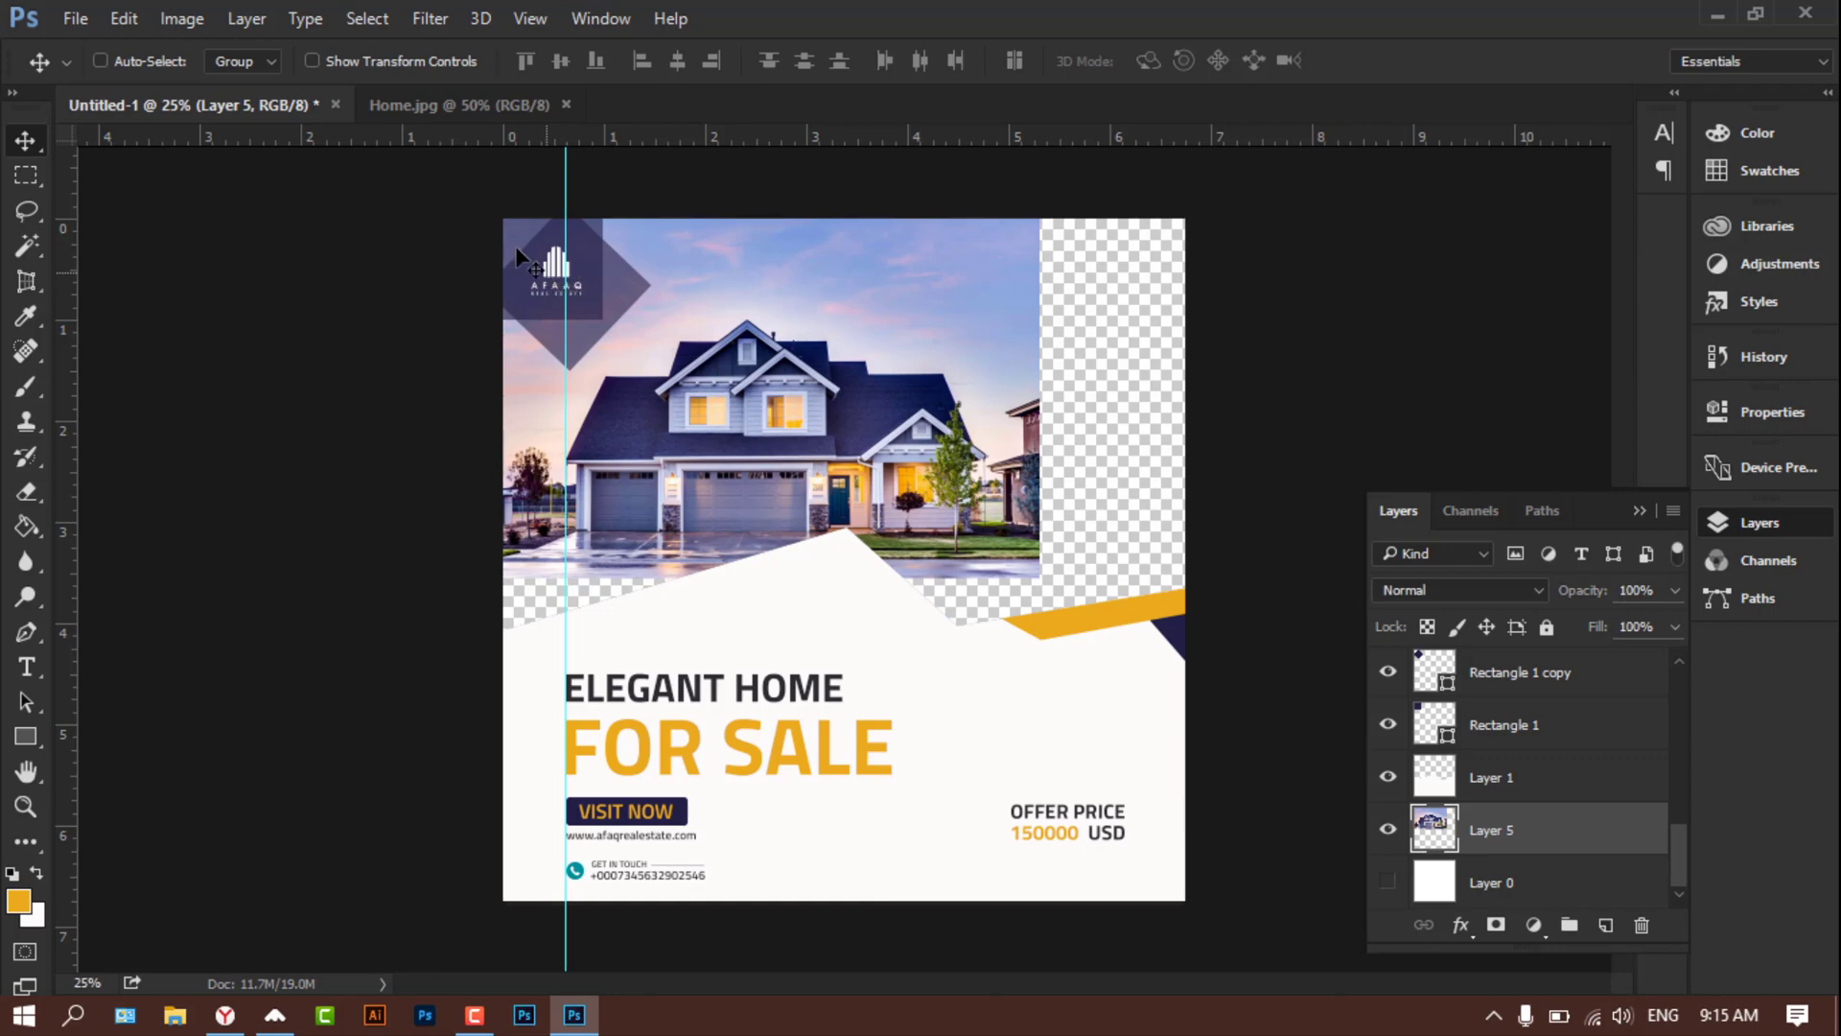
Step: Enlarge the house photo to about 147.6% and move it up and left
{"action": "left_click", "coordinate": [335, 65]}
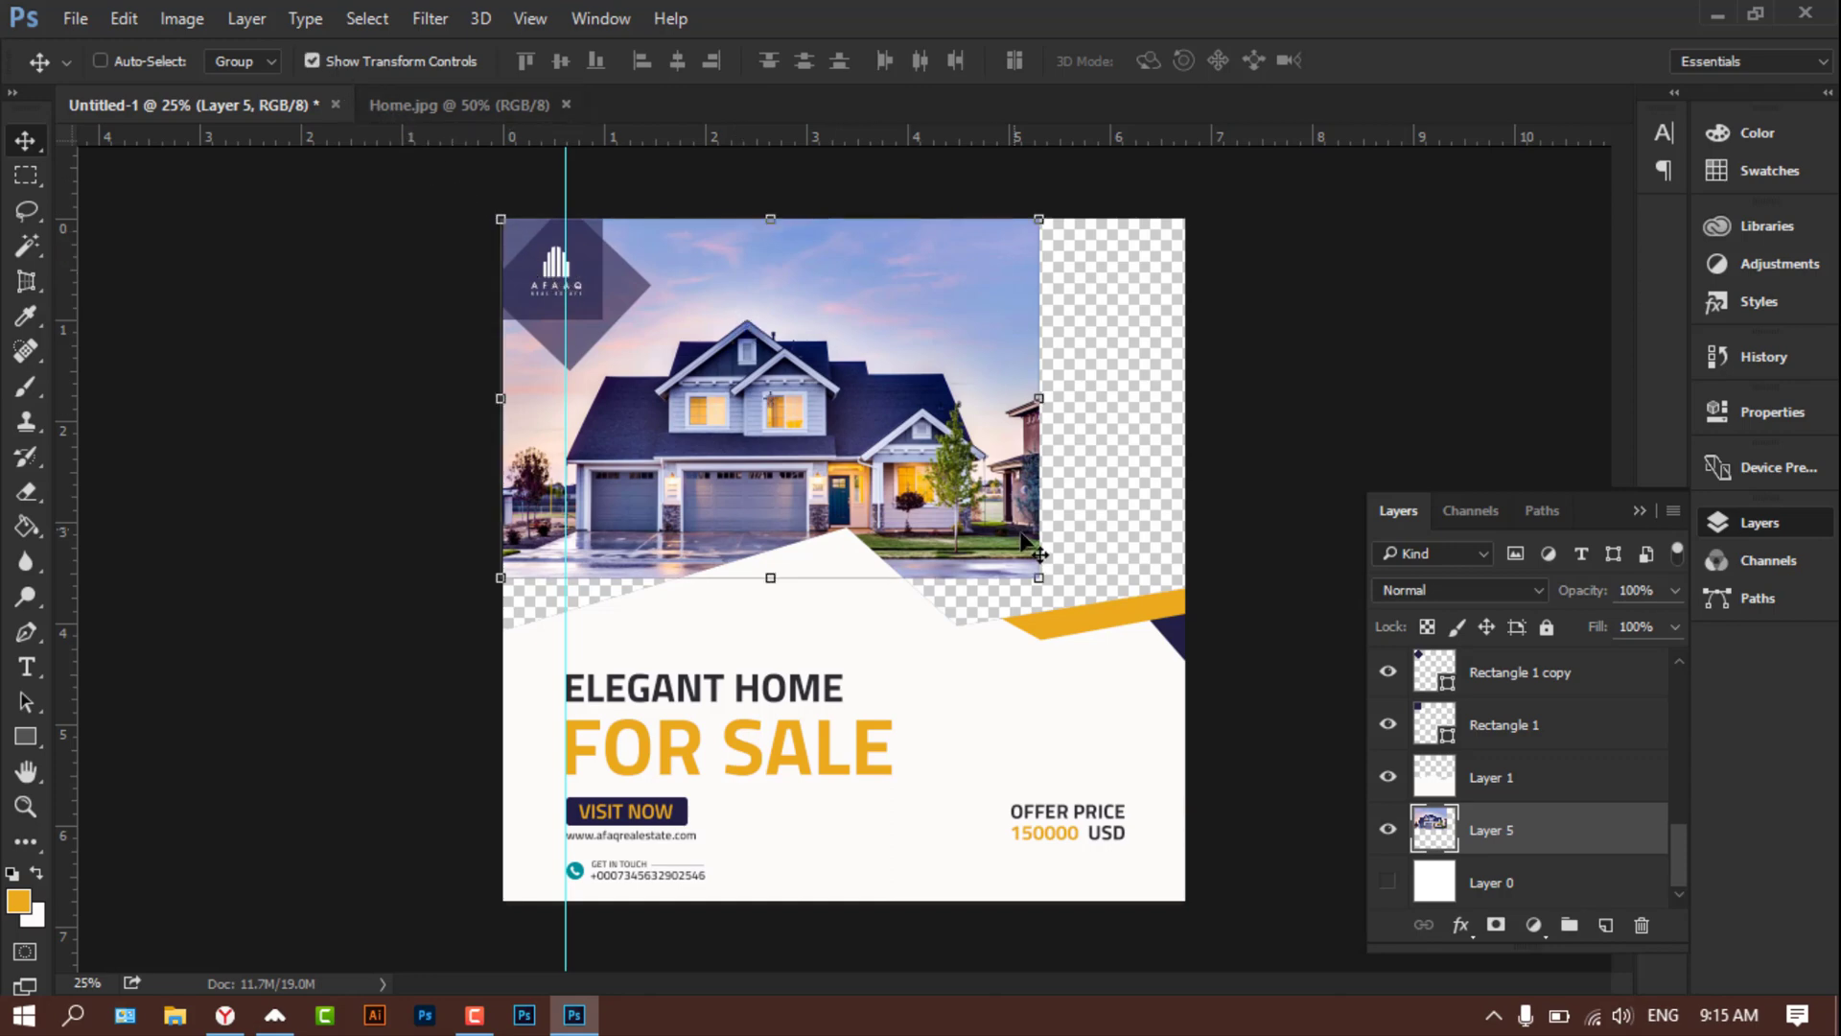
{"action": "left_click", "coordinate": [1036, 578]}
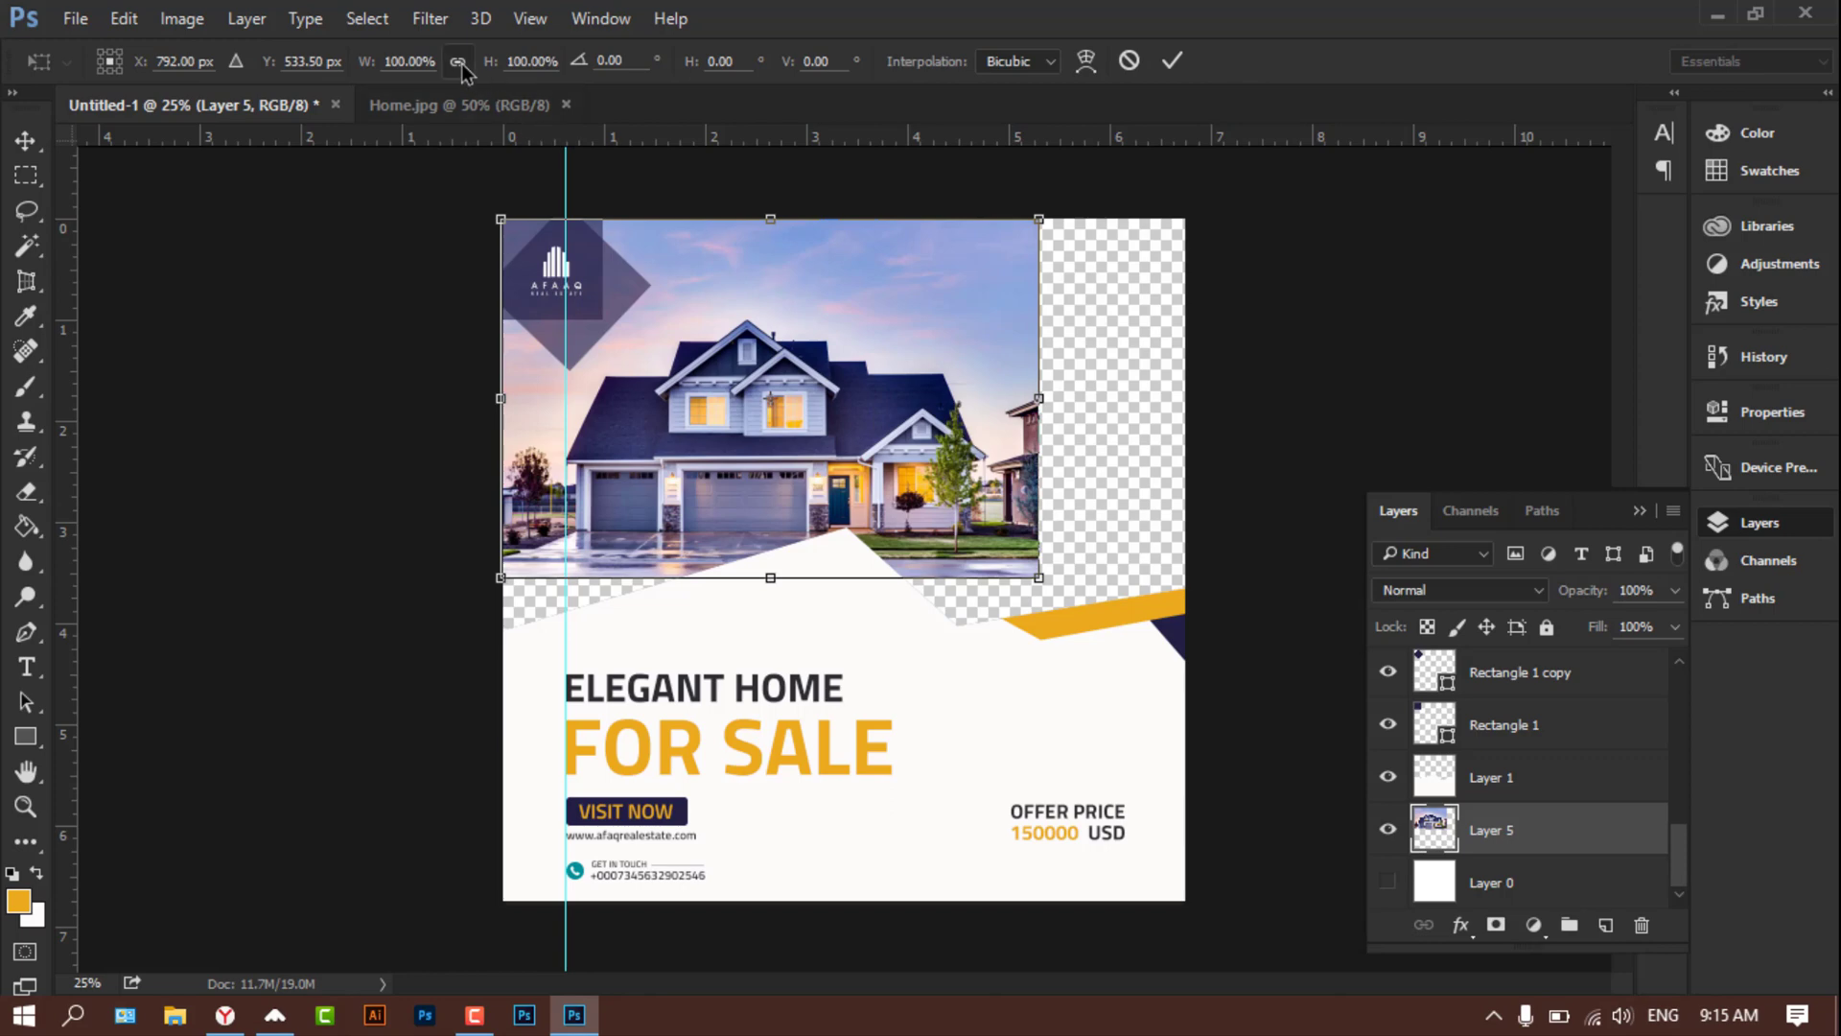
{"action": "left_click_drag", "start_coordinate": [1041, 580], "coordinate": [1304, 778]}
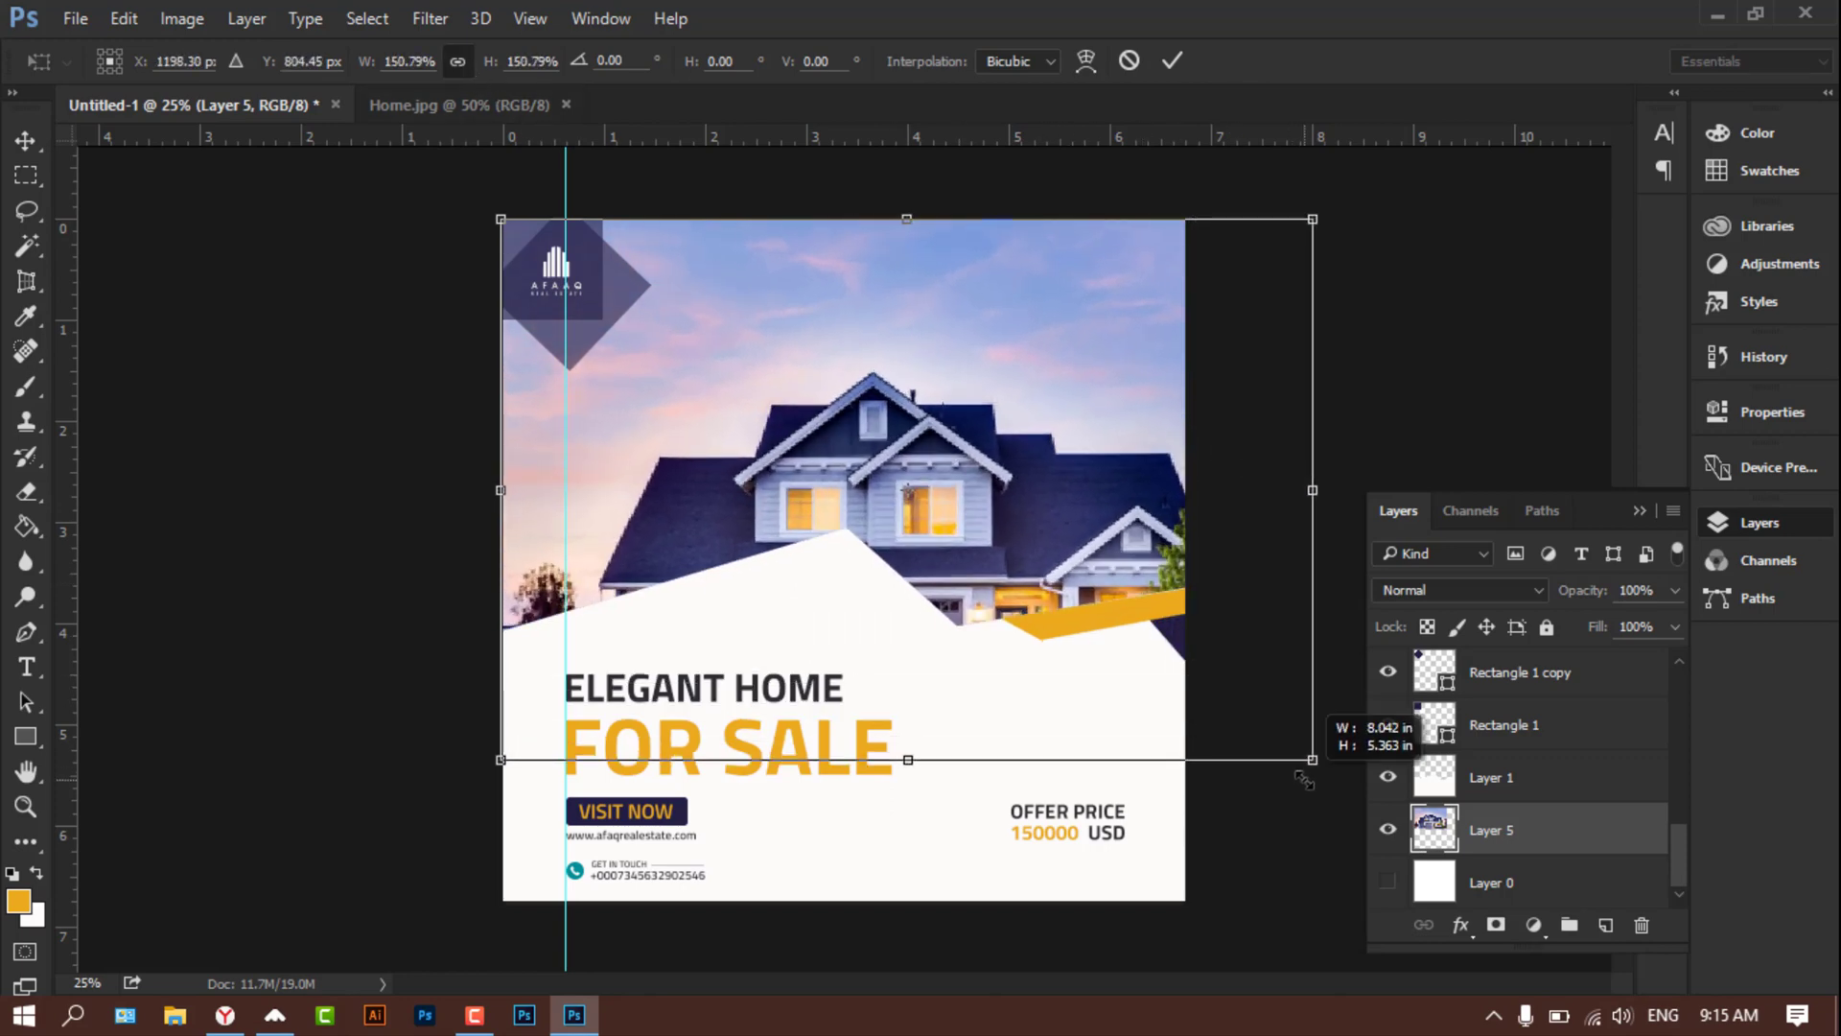
{"action": "left_click_drag", "start_coordinate": [1304, 778], "coordinate": [1280, 767]}
{"action": "left_click_drag", "start_coordinate": [1031, 665], "coordinate": [986, 560]}
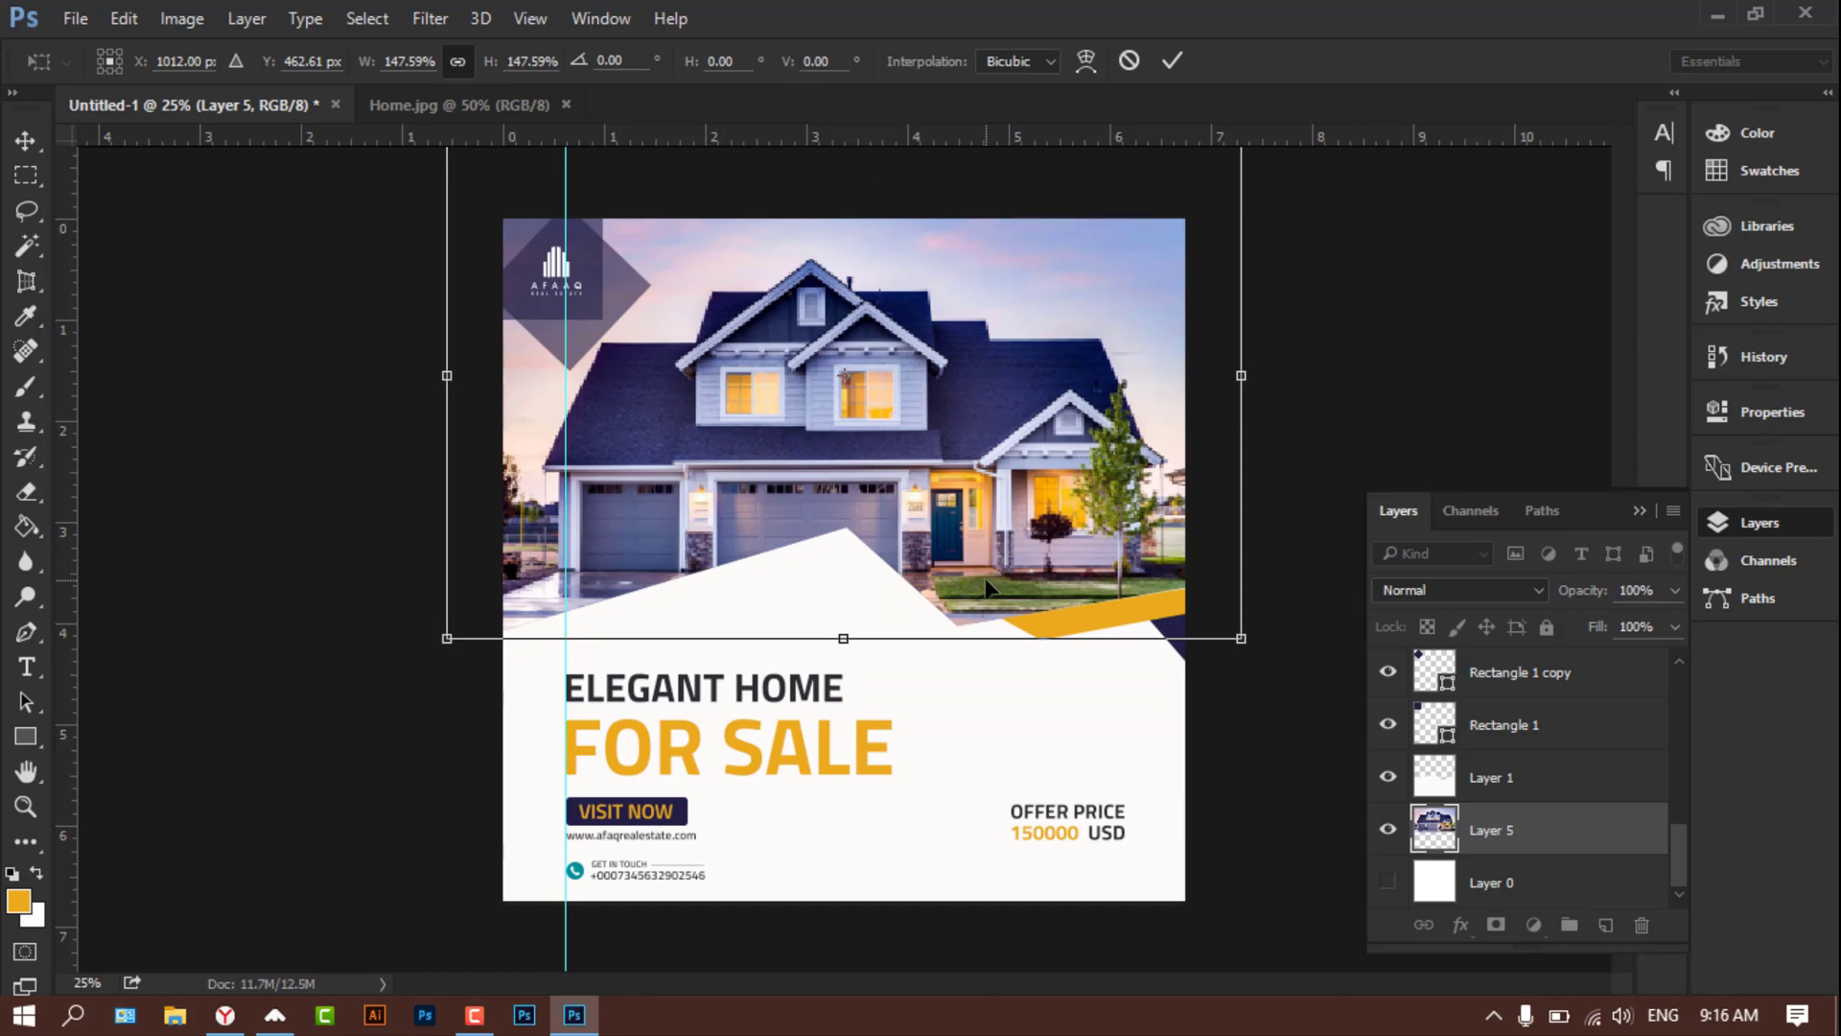
{"action": "key", "text": "Return"}
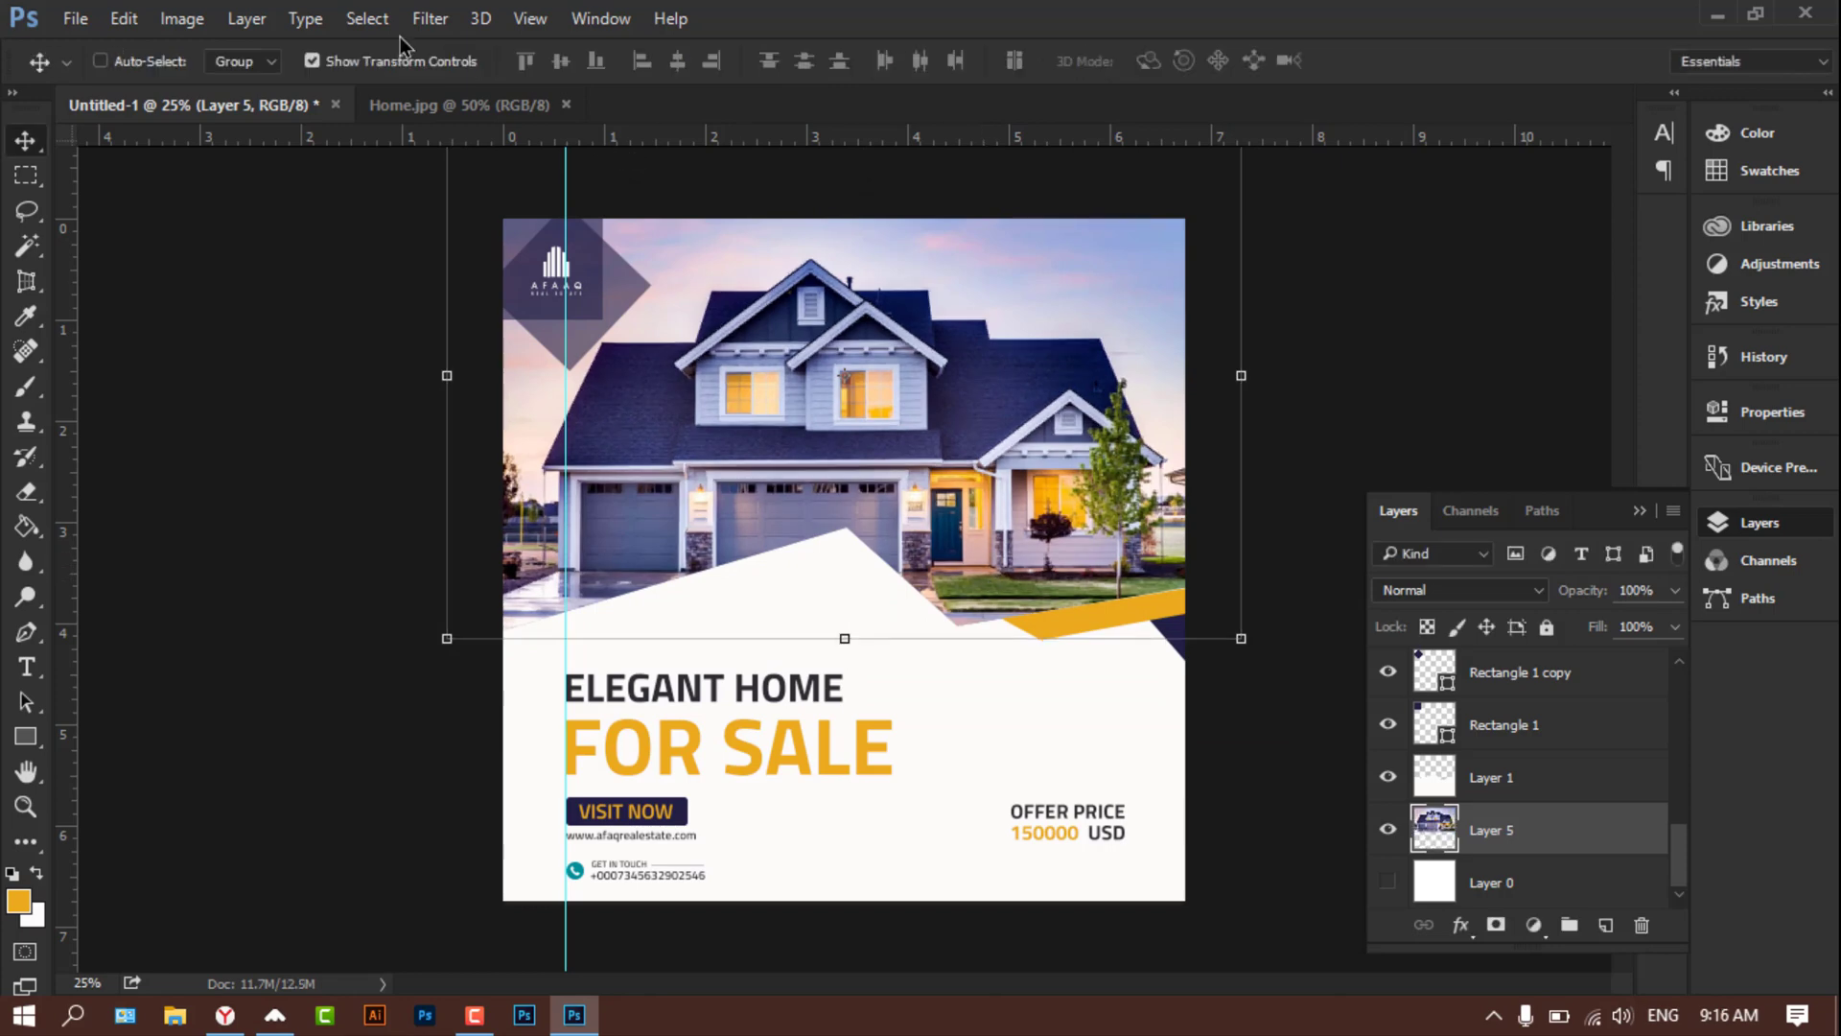
Step: Fine-tune the house photo's horizontal position with Shift+arrow nudges
{"action": "left_click", "coordinate": [312, 62]}
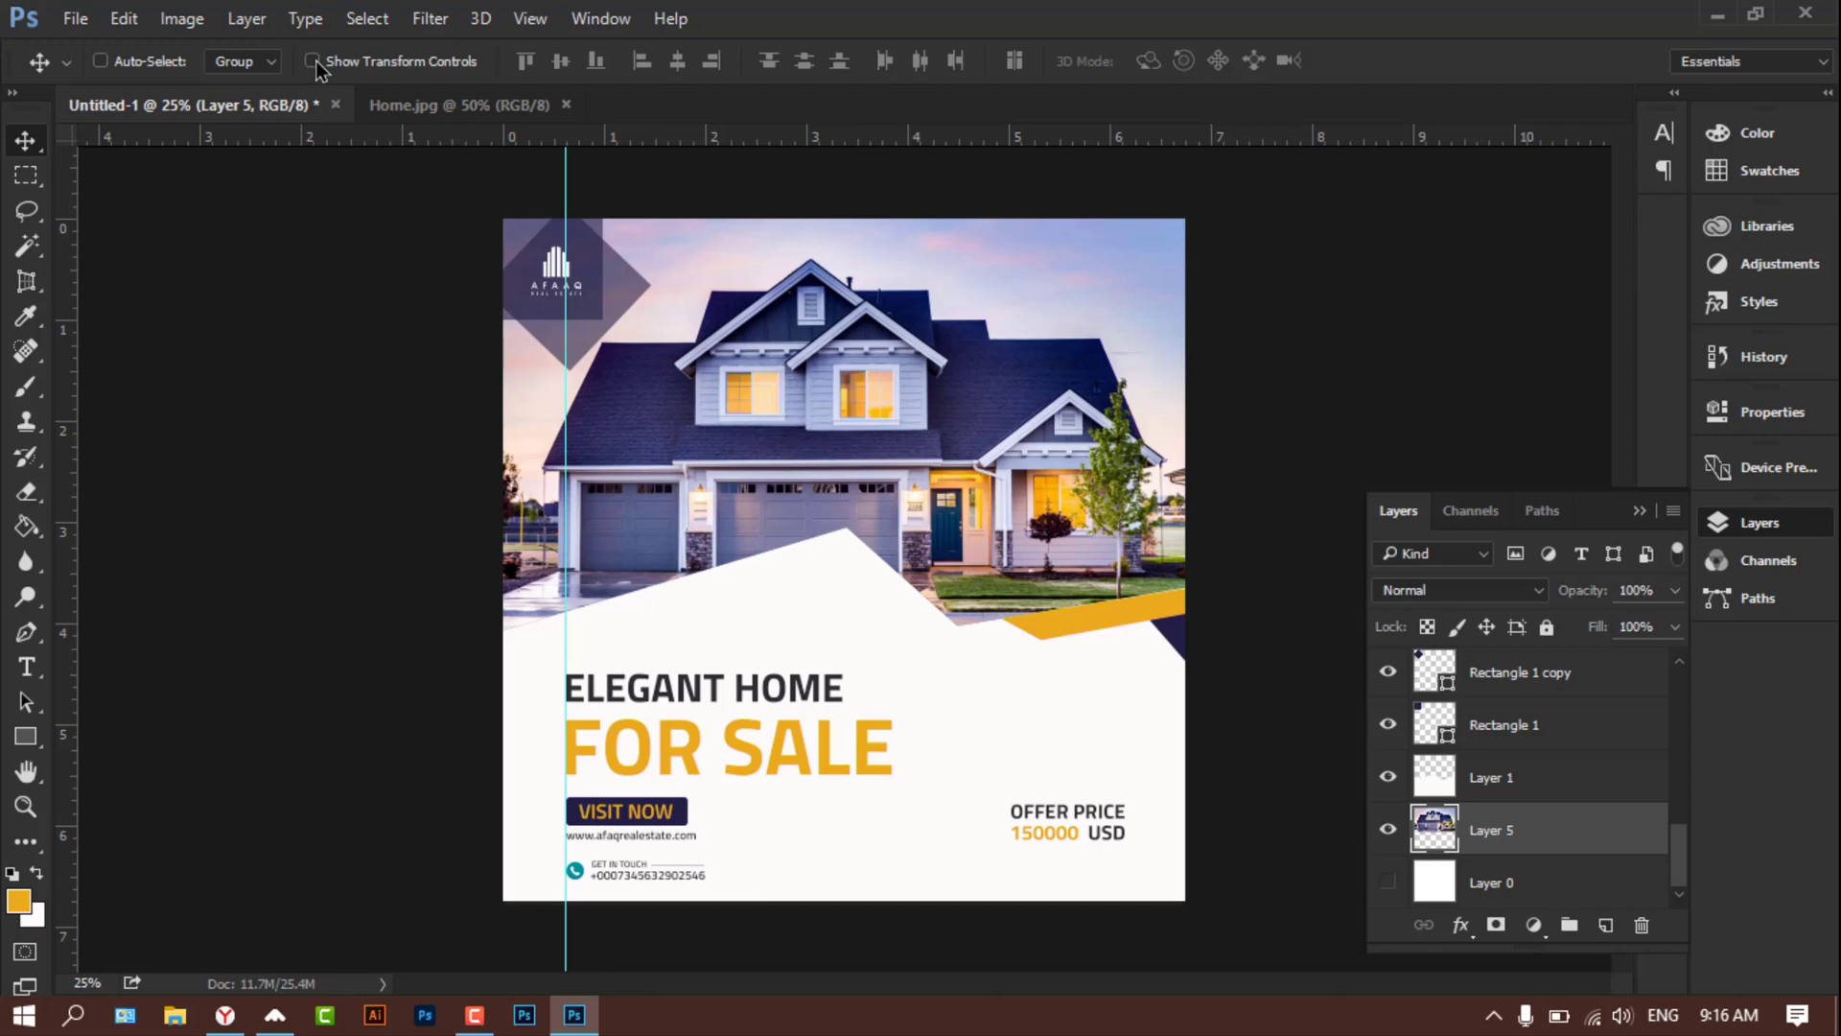
{"action": "key", "text": "shift+Left"}
{"action": "key", "text": "shift+Left"}
{"action": "key", "text": "shift+Left"}
{"action": "key", "text": "shift+Left"}
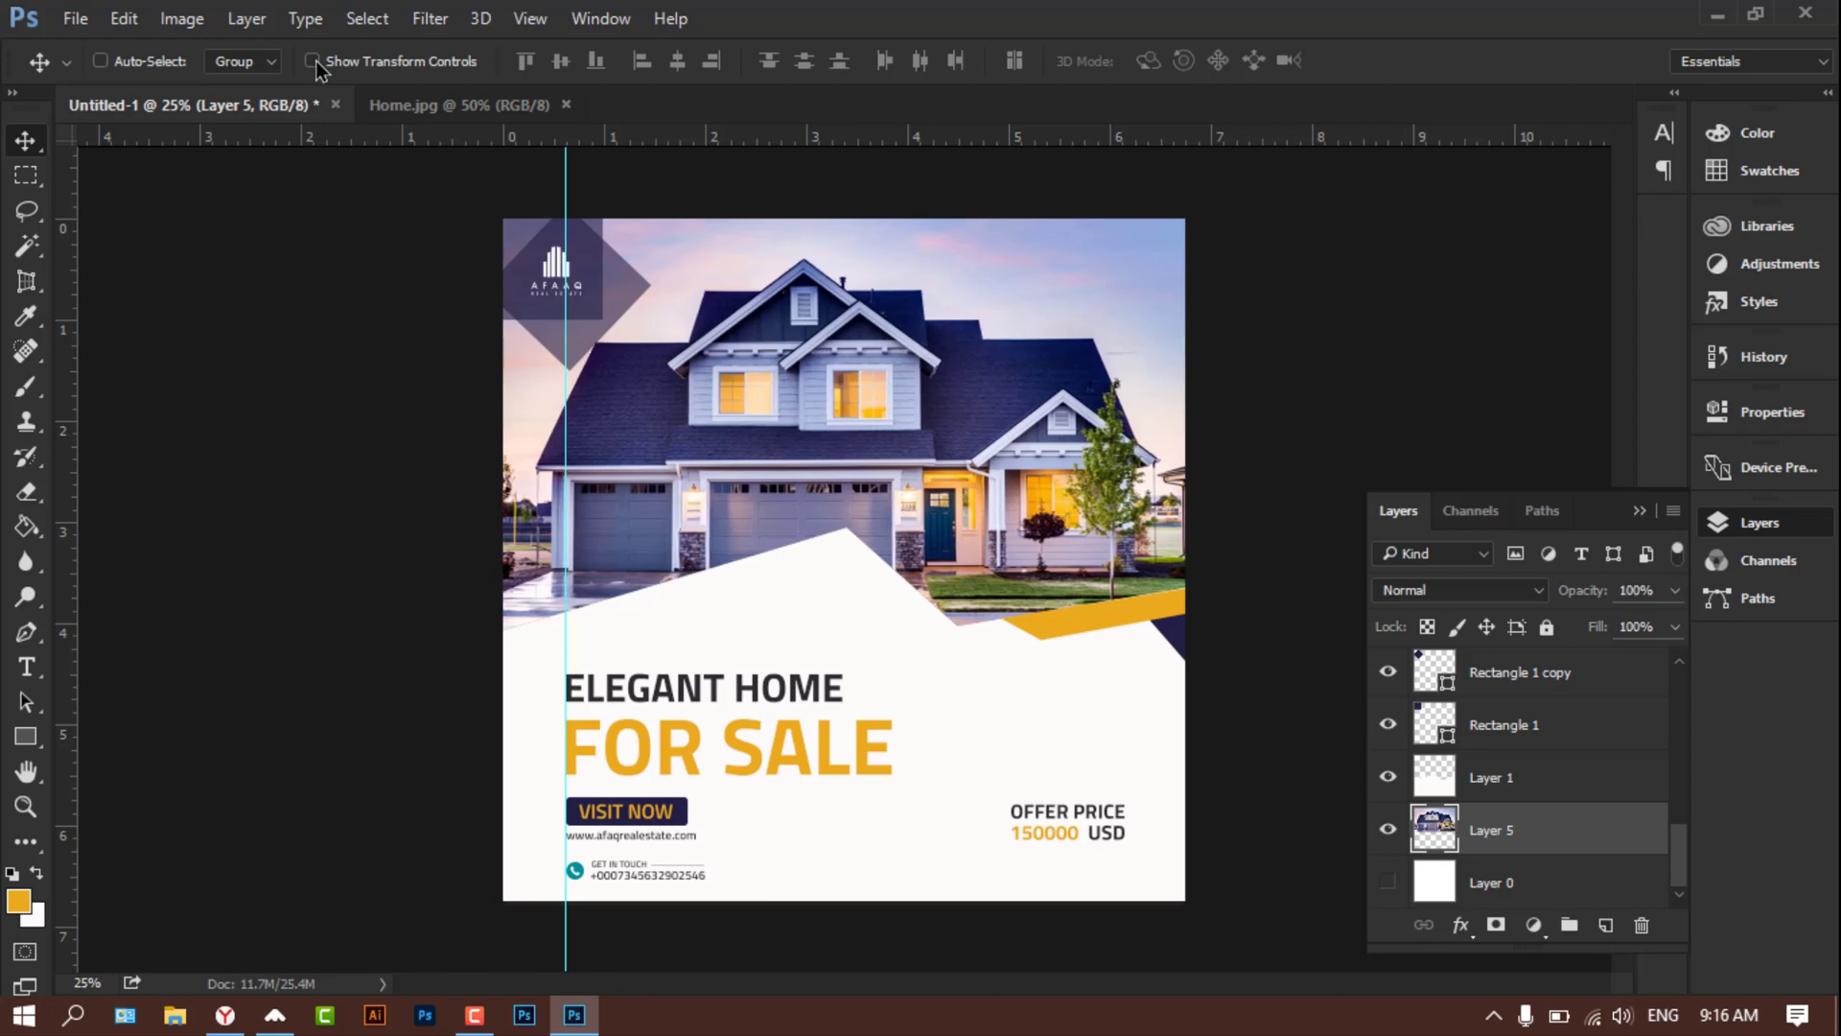
{"action": "key", "text": "shift+Left"}
{"action": "key", "text": "shift+Right"}
{"action": "key", "text": "shift+Right"}
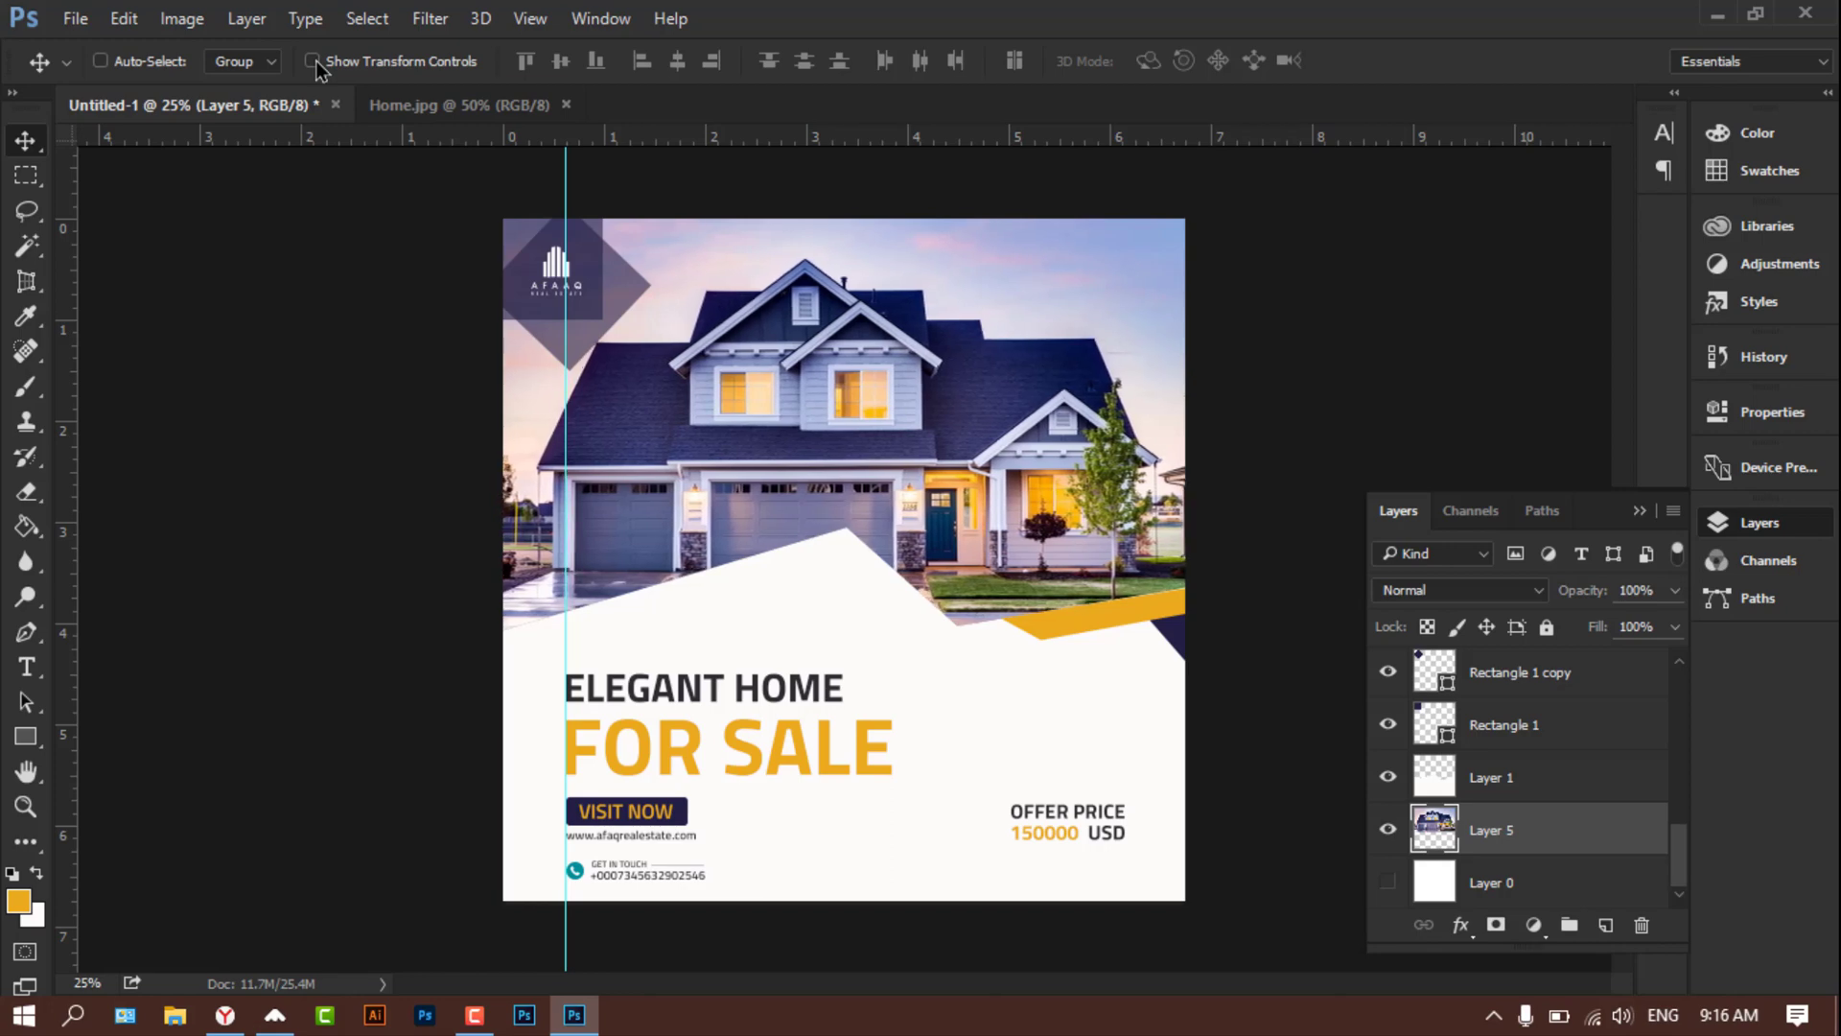
{"action": "key", "text": "shift+Right"}
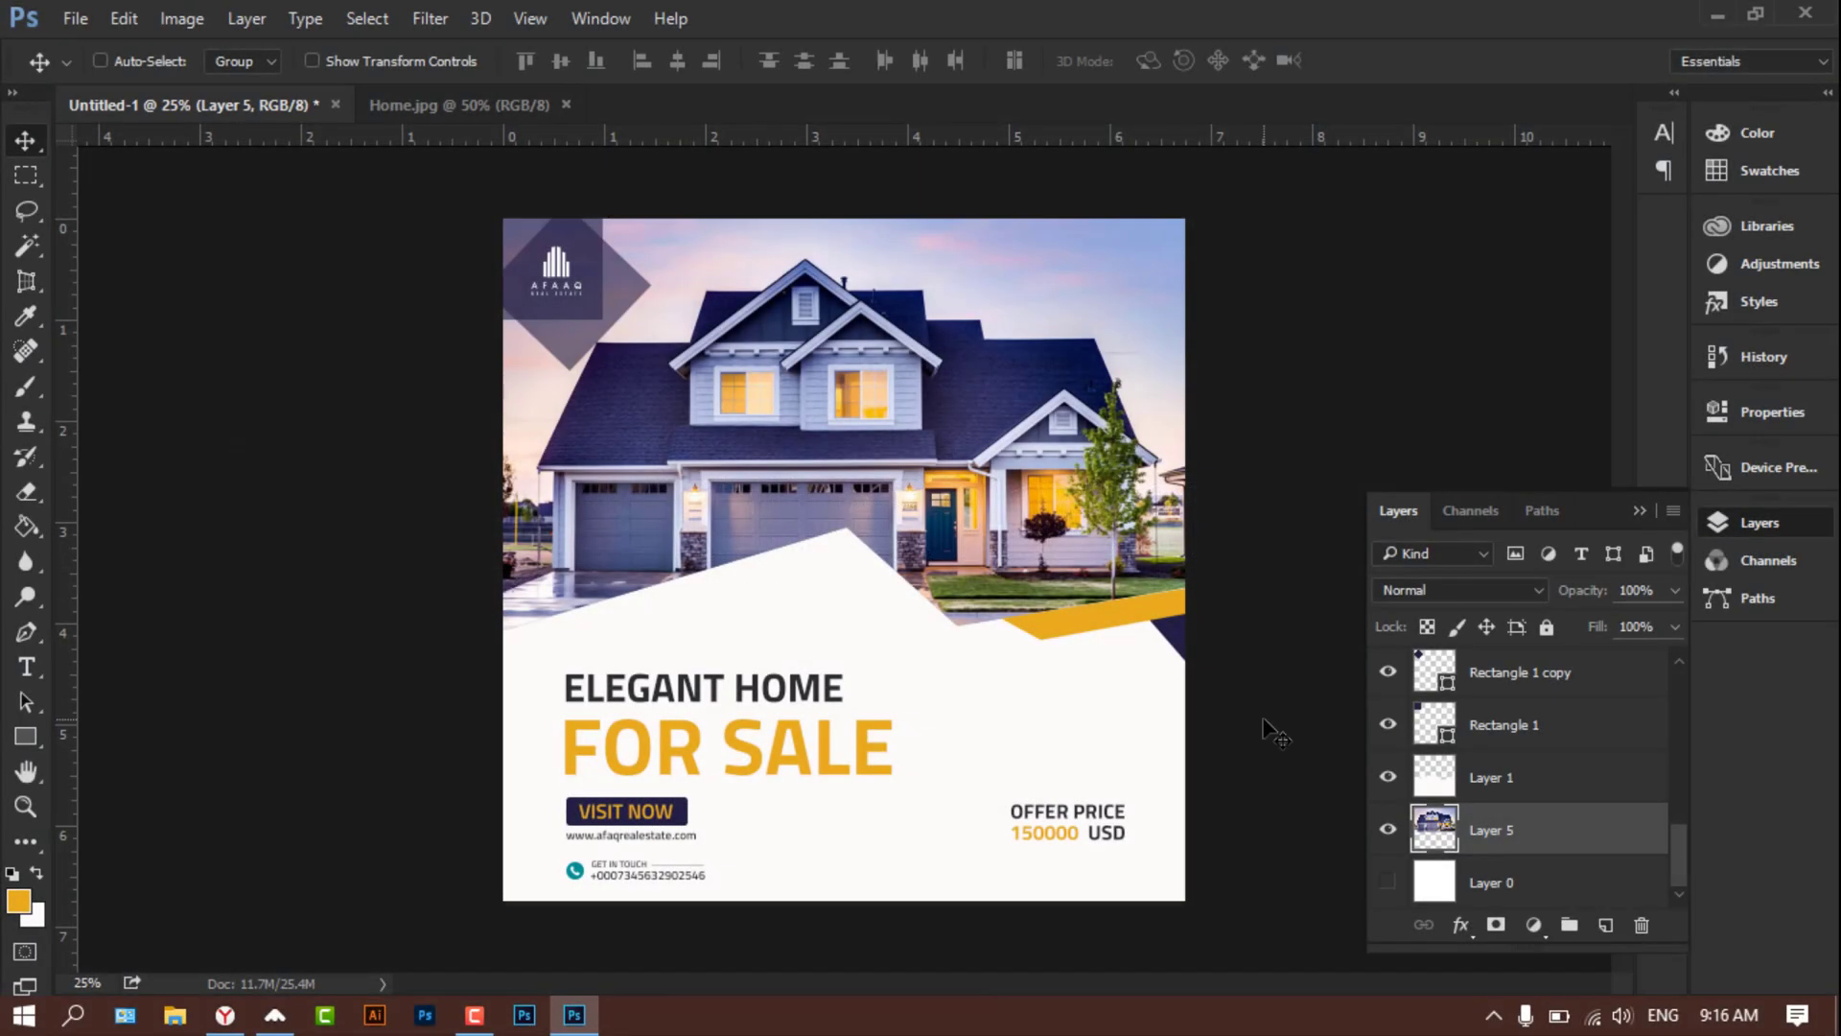
Step: Group the VISIT NOW, button, FOR SALE, Group 1, web address and ELEGANT HOME layers into Group 3
{"action": "left_click_drag", "start_coordinate": [1676, 865], "coordinate": [1677, 694]}
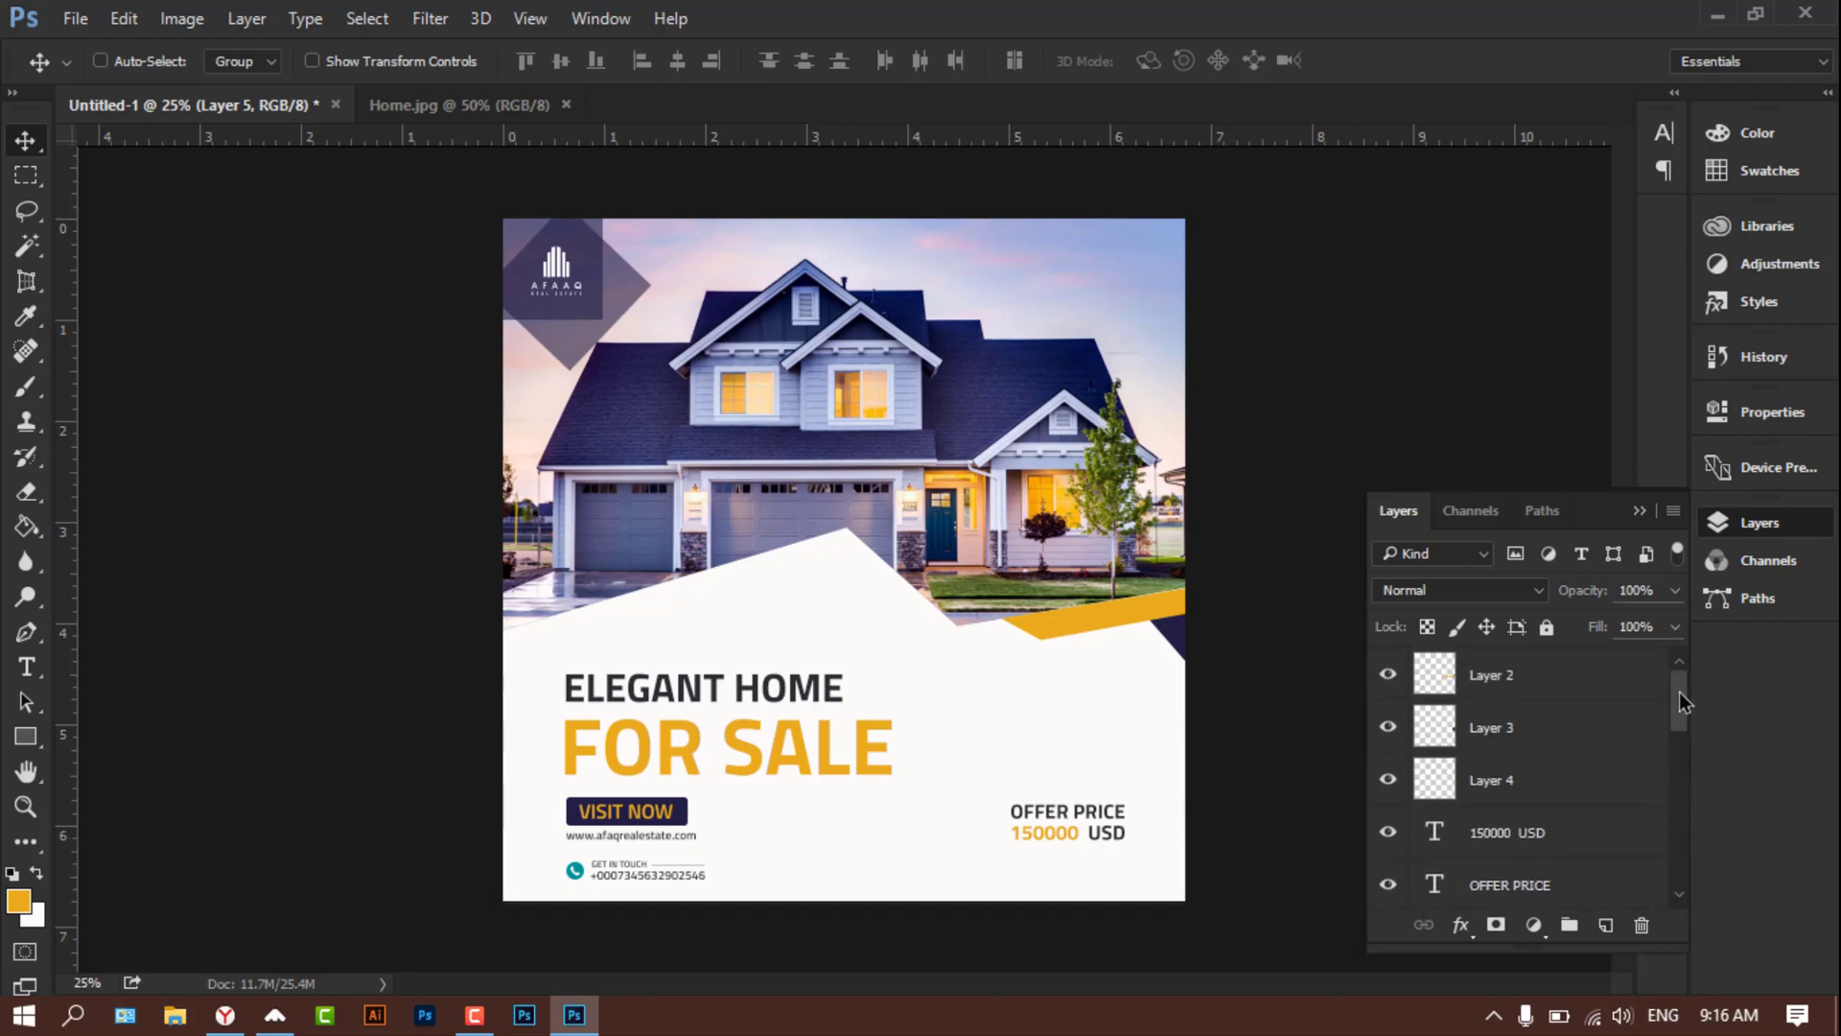
{"action": "left_click_drag", "start_coordinate": [1682, 731], "coordinate": [1681, 778]}
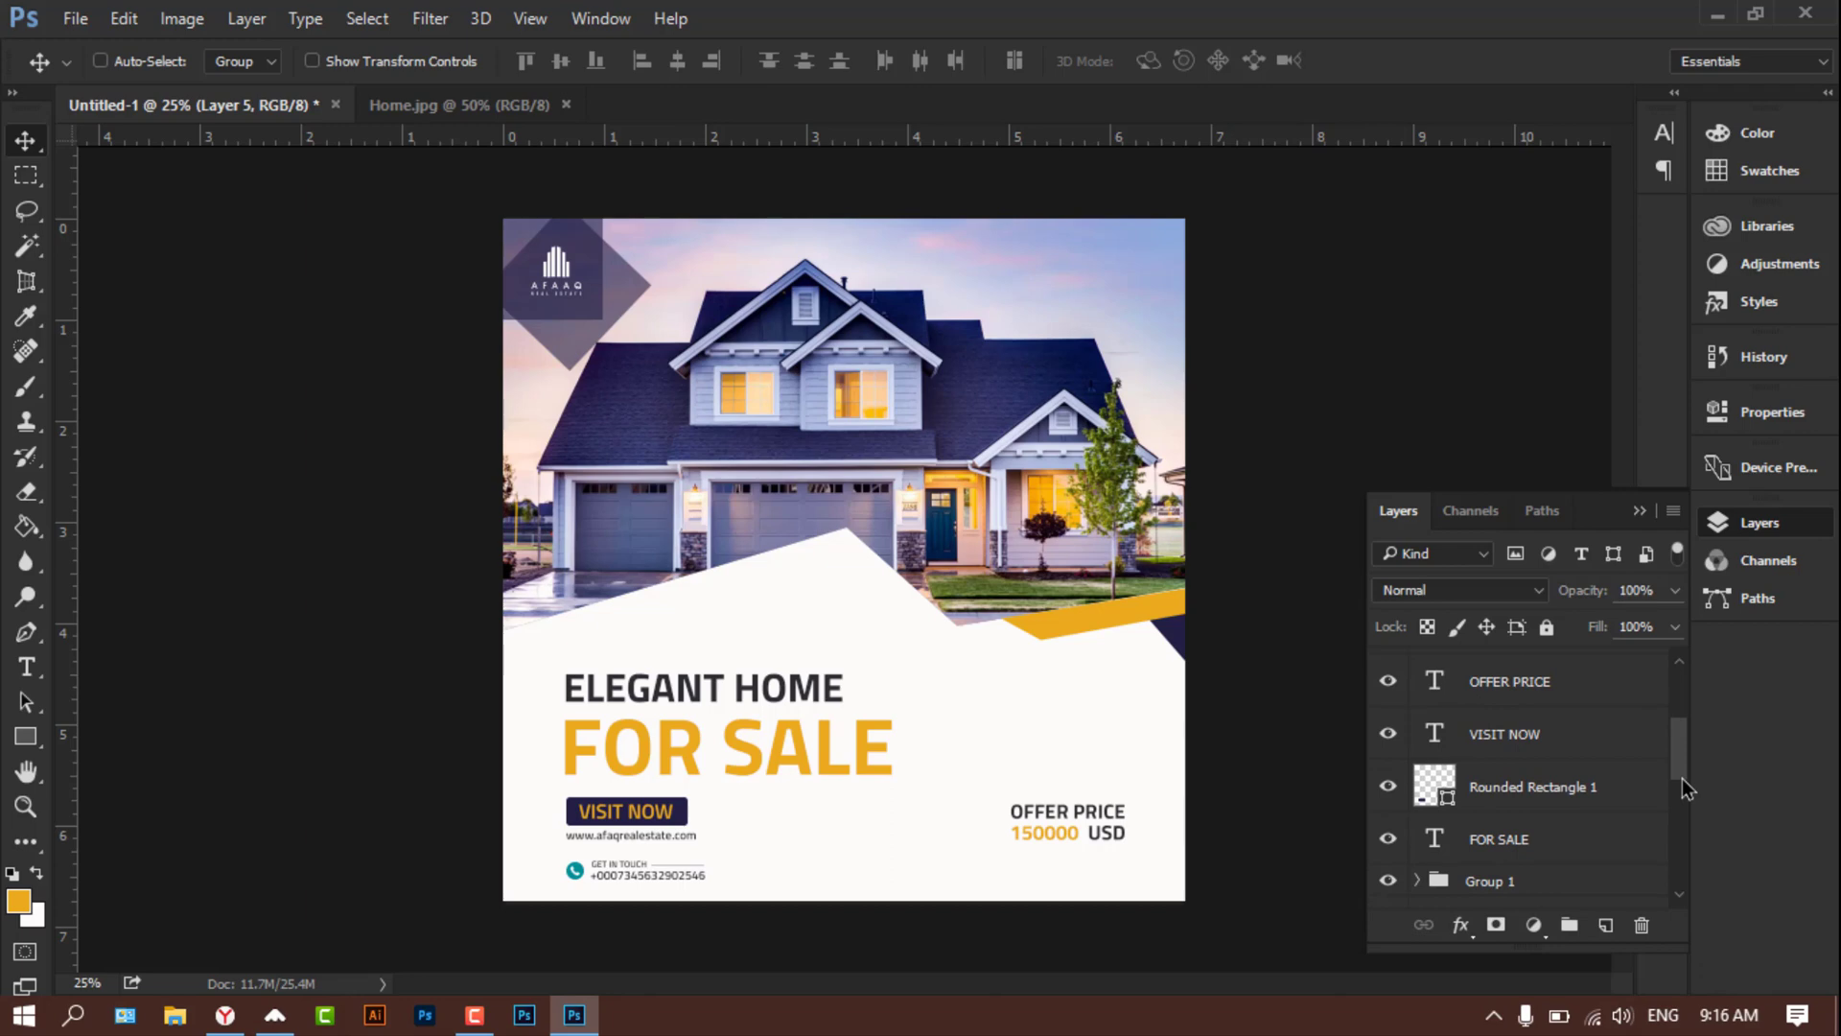
{"action": "left_click", "coordinate": [1533, 736]}
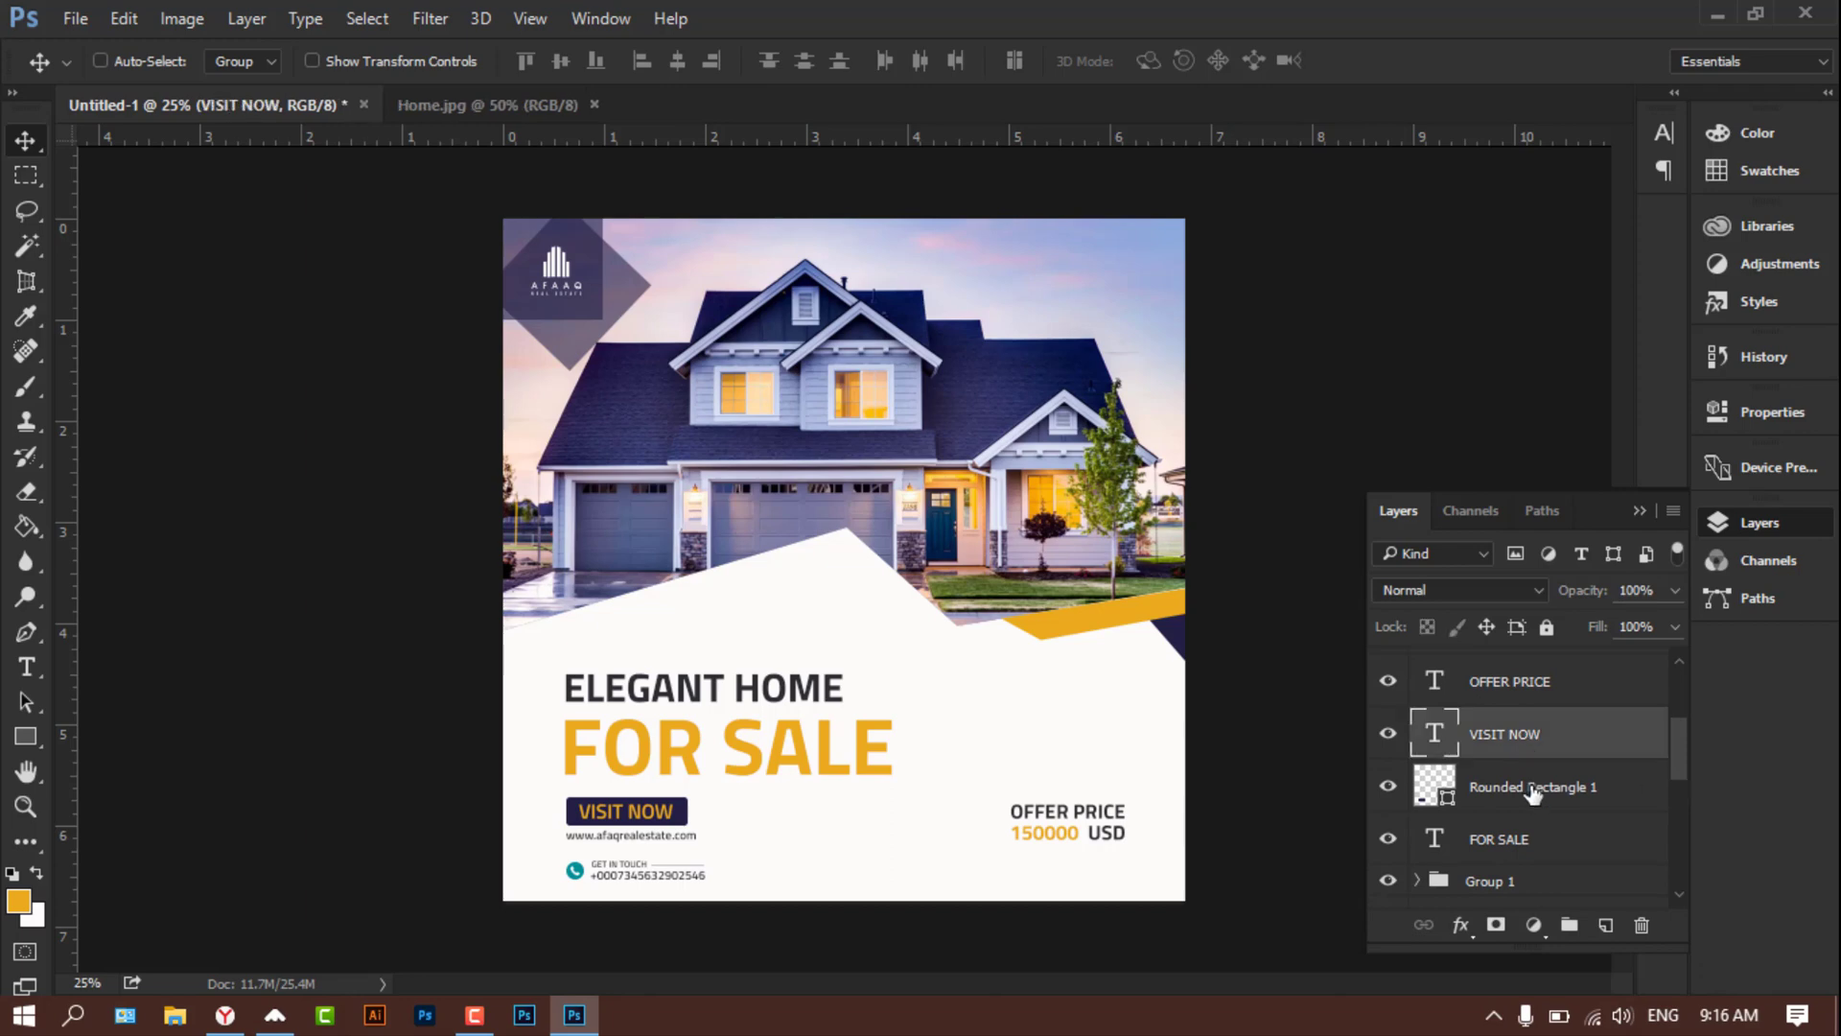
{"action": "left_click", "coordinate": [1533, 788], "text": "shift"}
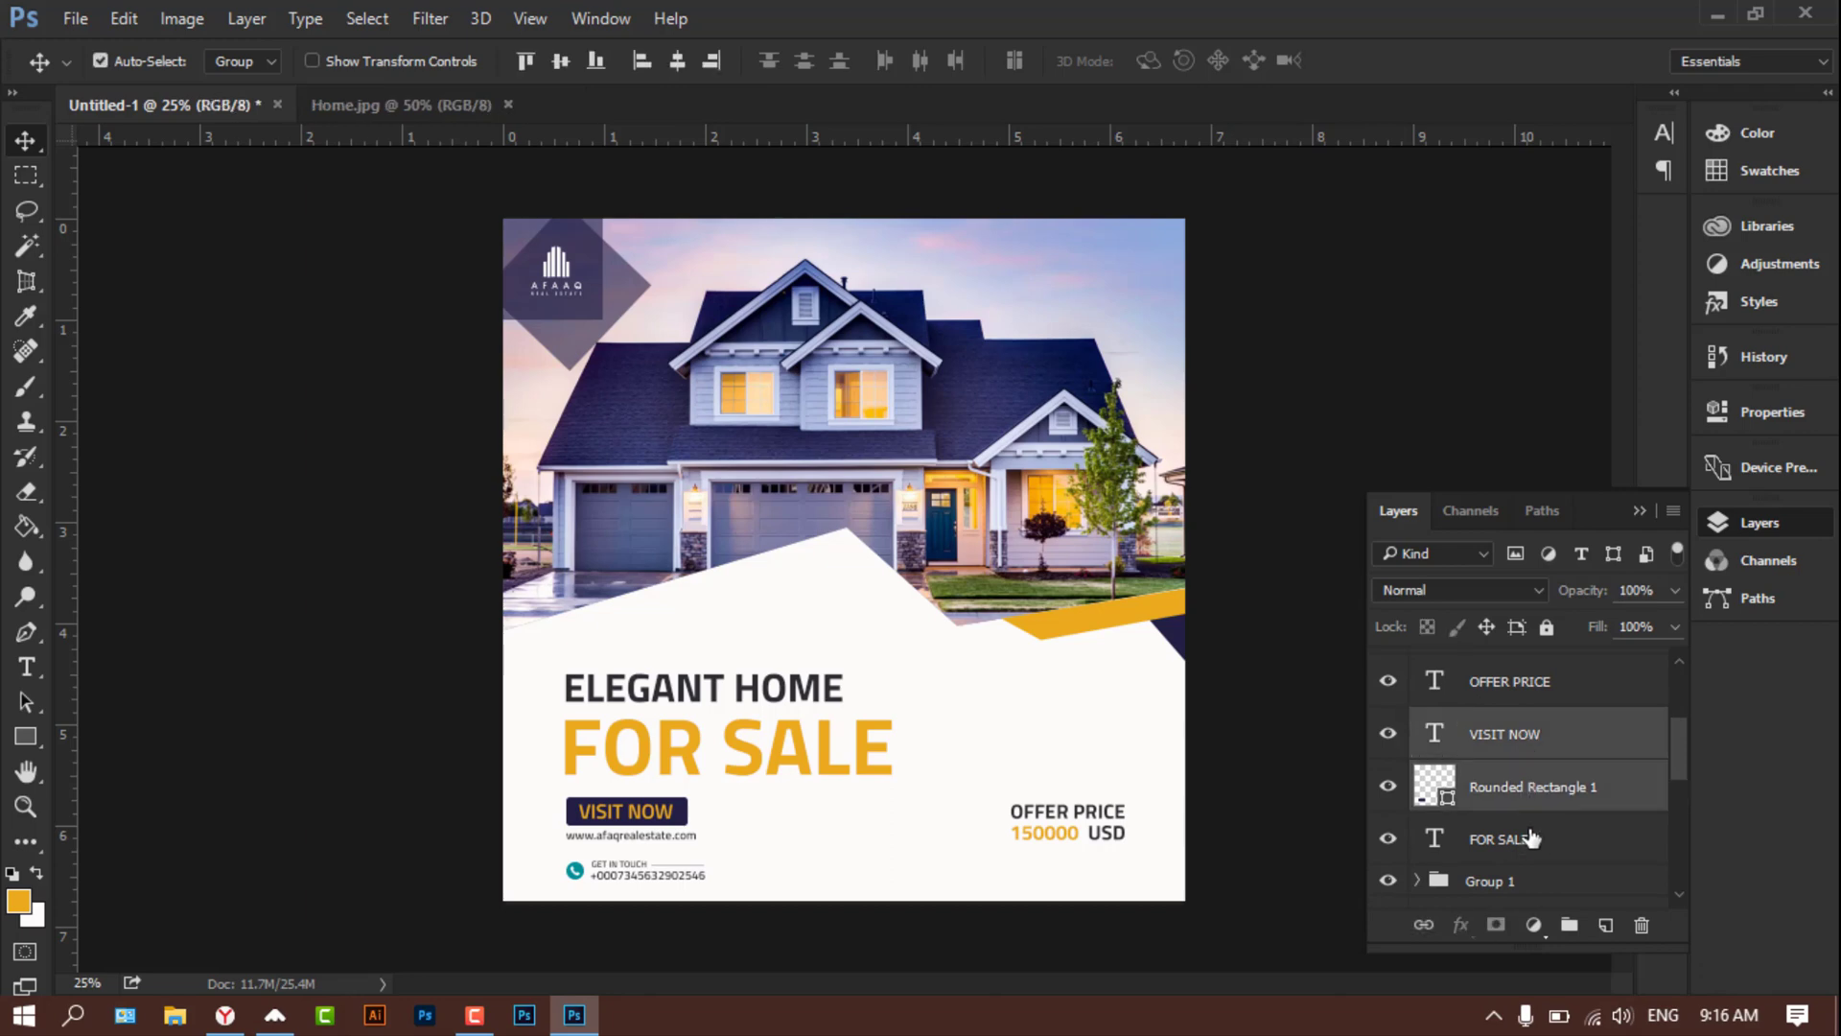
{"action": "left_click", "coordinate": [1531, 839], "text": "ctrl"}
{"action": "left_click_drag", "start_coordinate": [1680, 754], "coordinate": [1684, 775]}
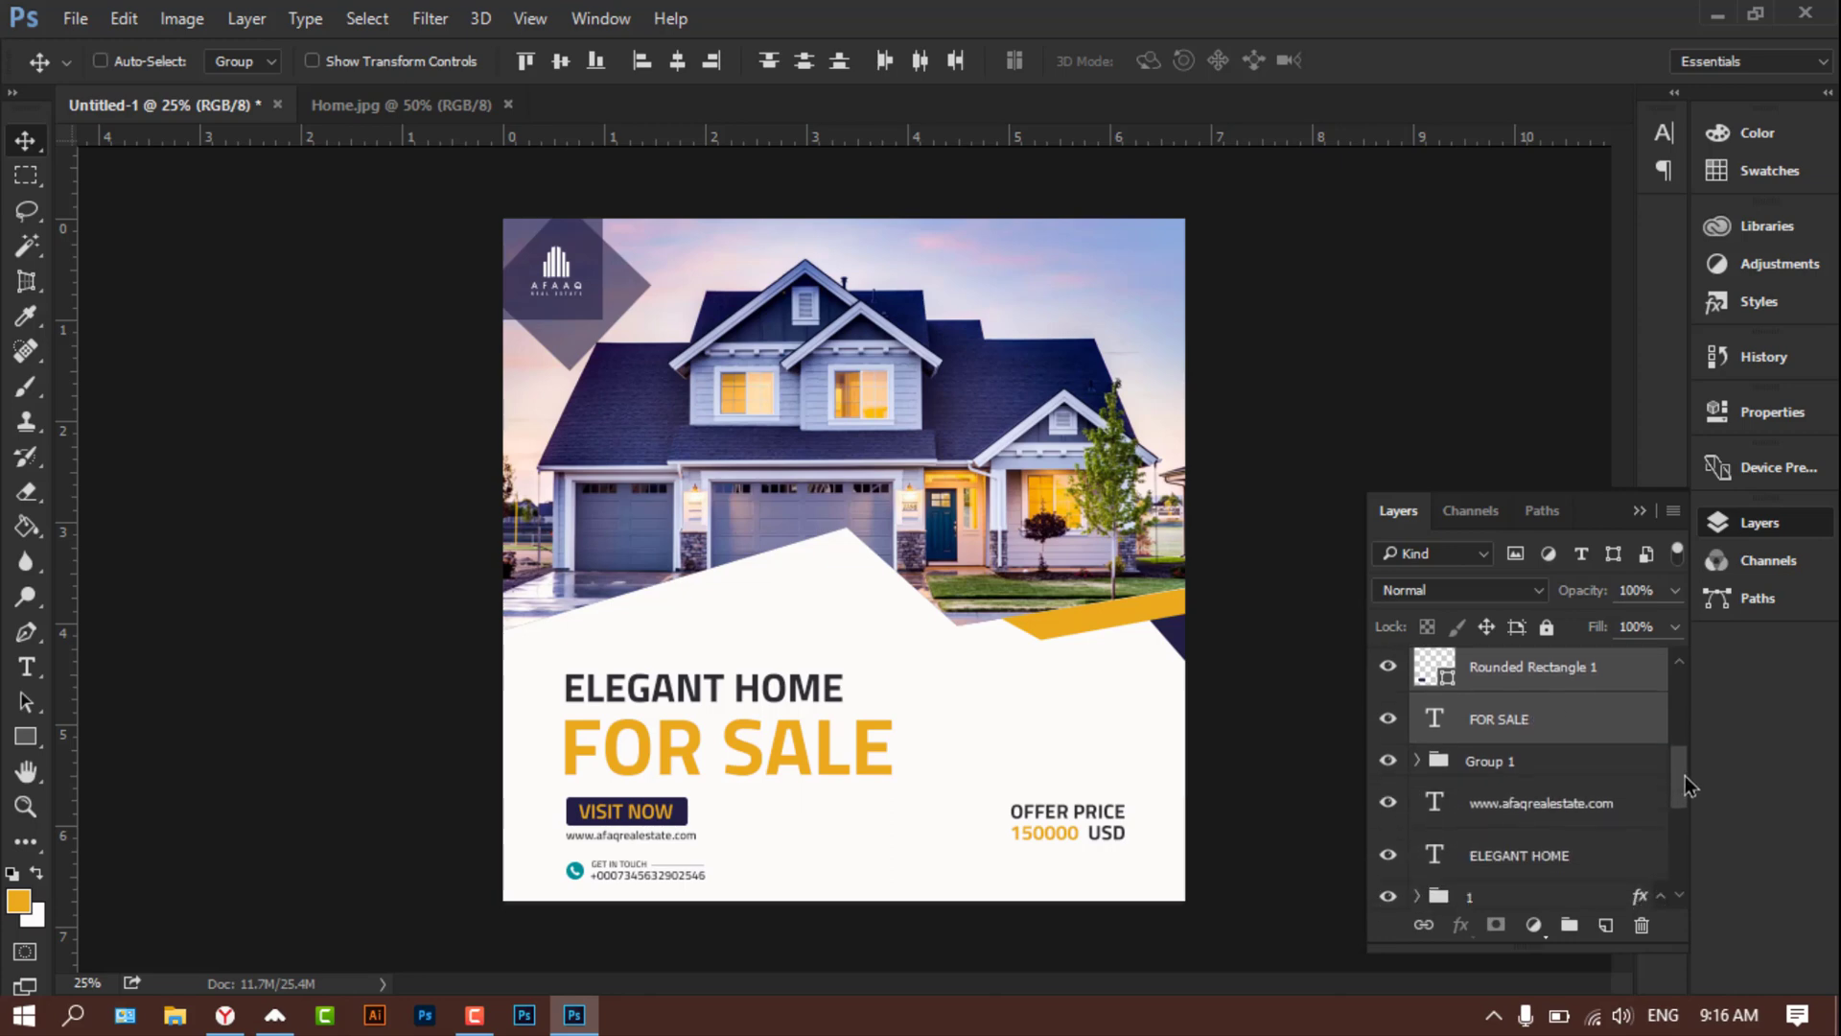
{"action": "left_click", "coordinate": [1525, 765], "text": "ctrl"}
{"action": "left_click", "coordinate": [1522, 804], "text": "ctrl"}
{"action": "left_click", "coordinate": [1522, 856], "text": "ctrl"}
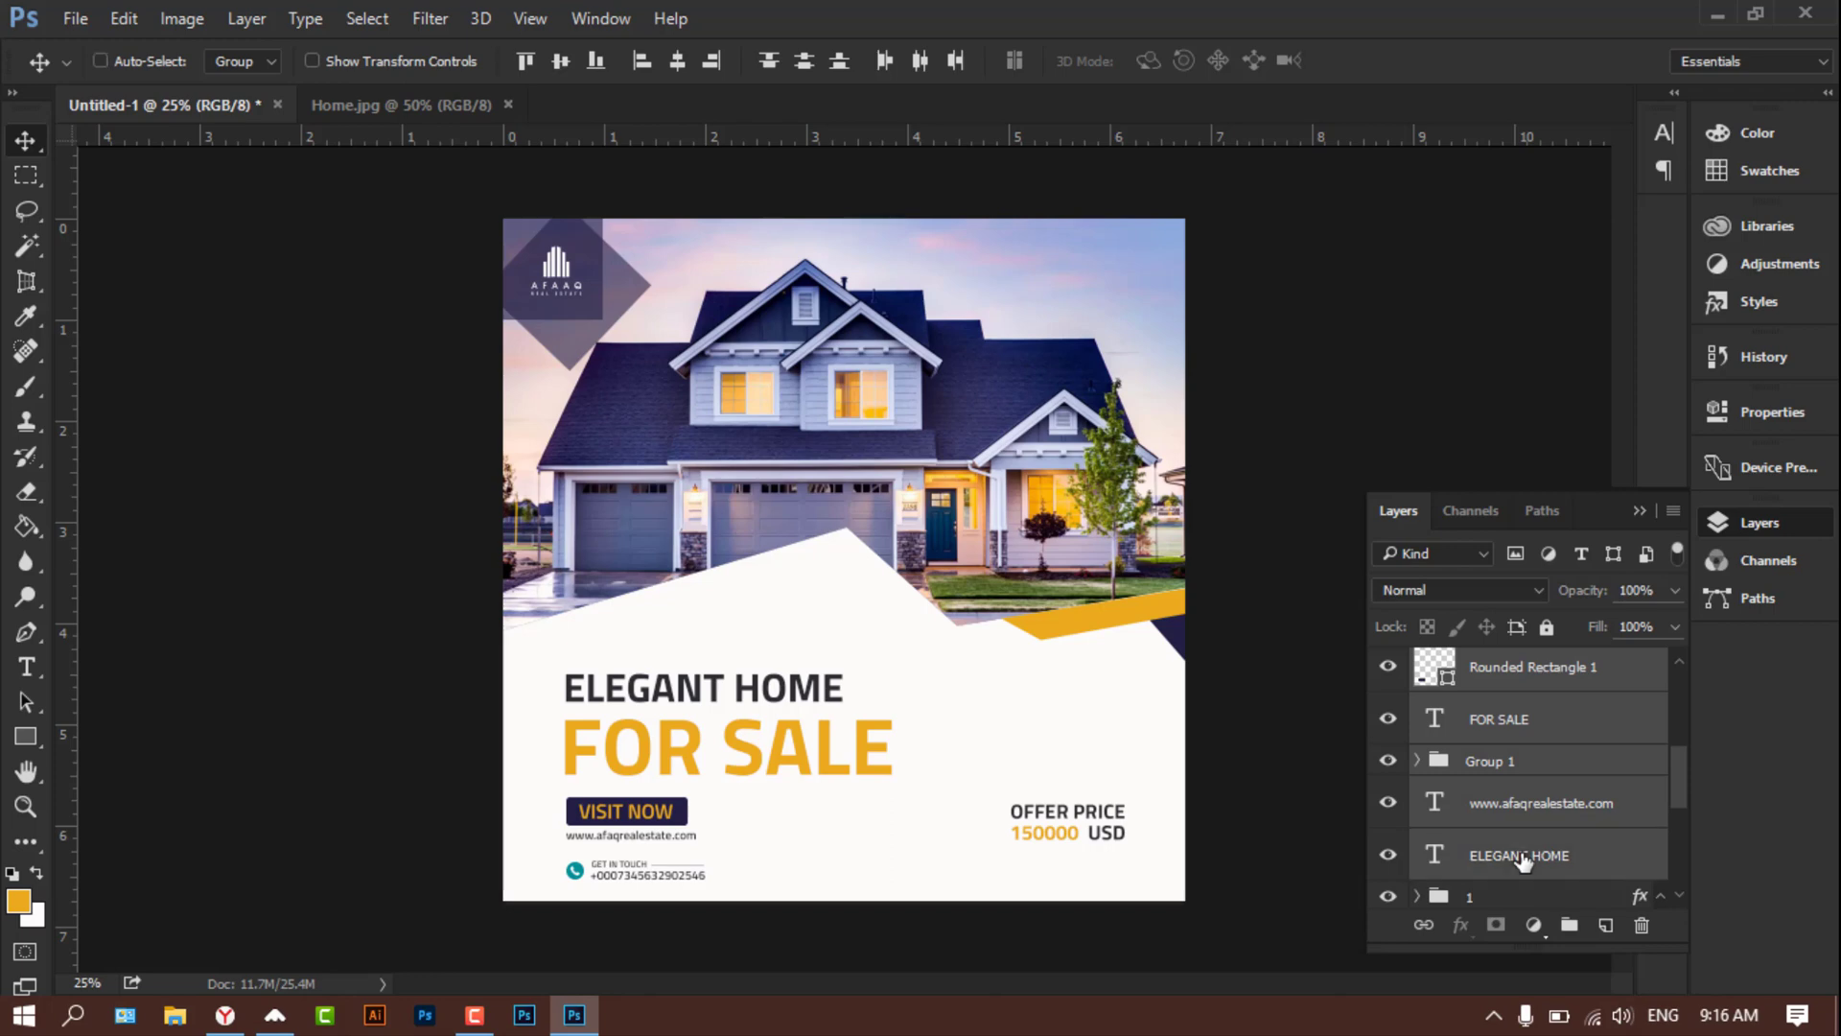
{"action": "left_click_drag", "start_coordinate": [1525, 860], "coordinate": [1569, 924]}
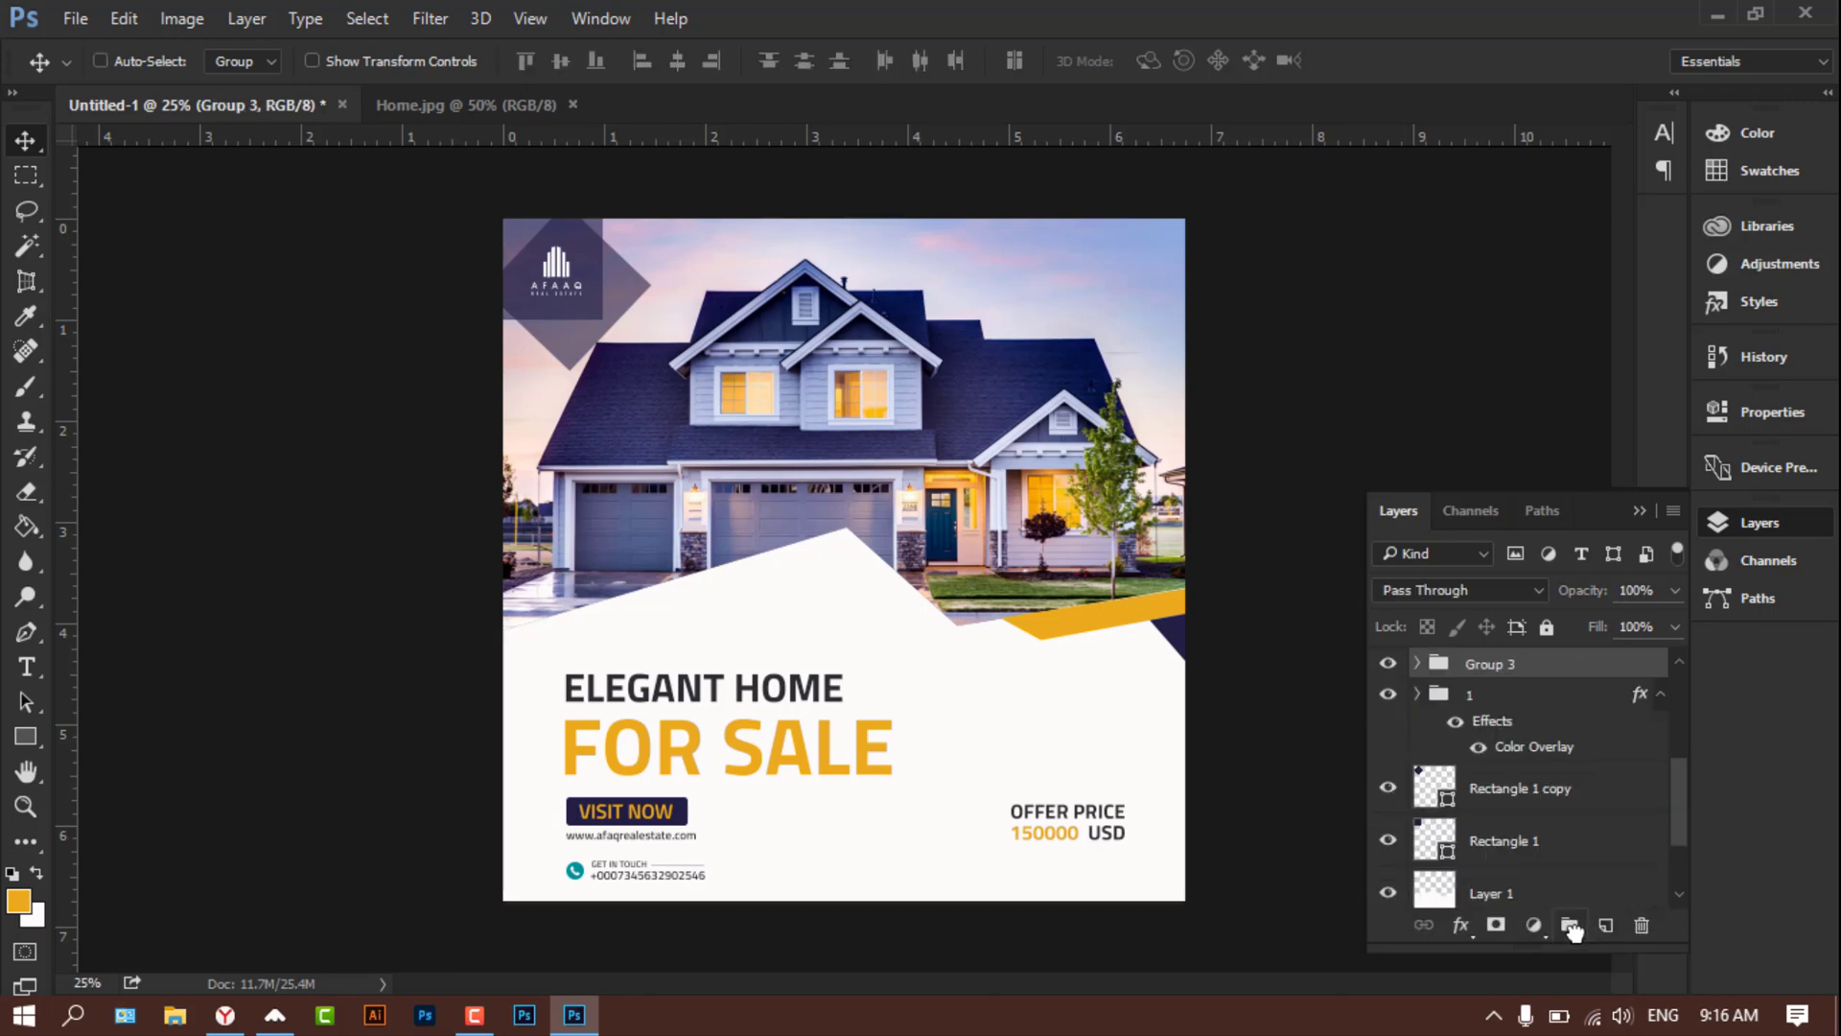
Step: Check Group 3's contents and move Layer 4 into Group 3
{"action": "left_click", "coordinate": [1388, 663]}
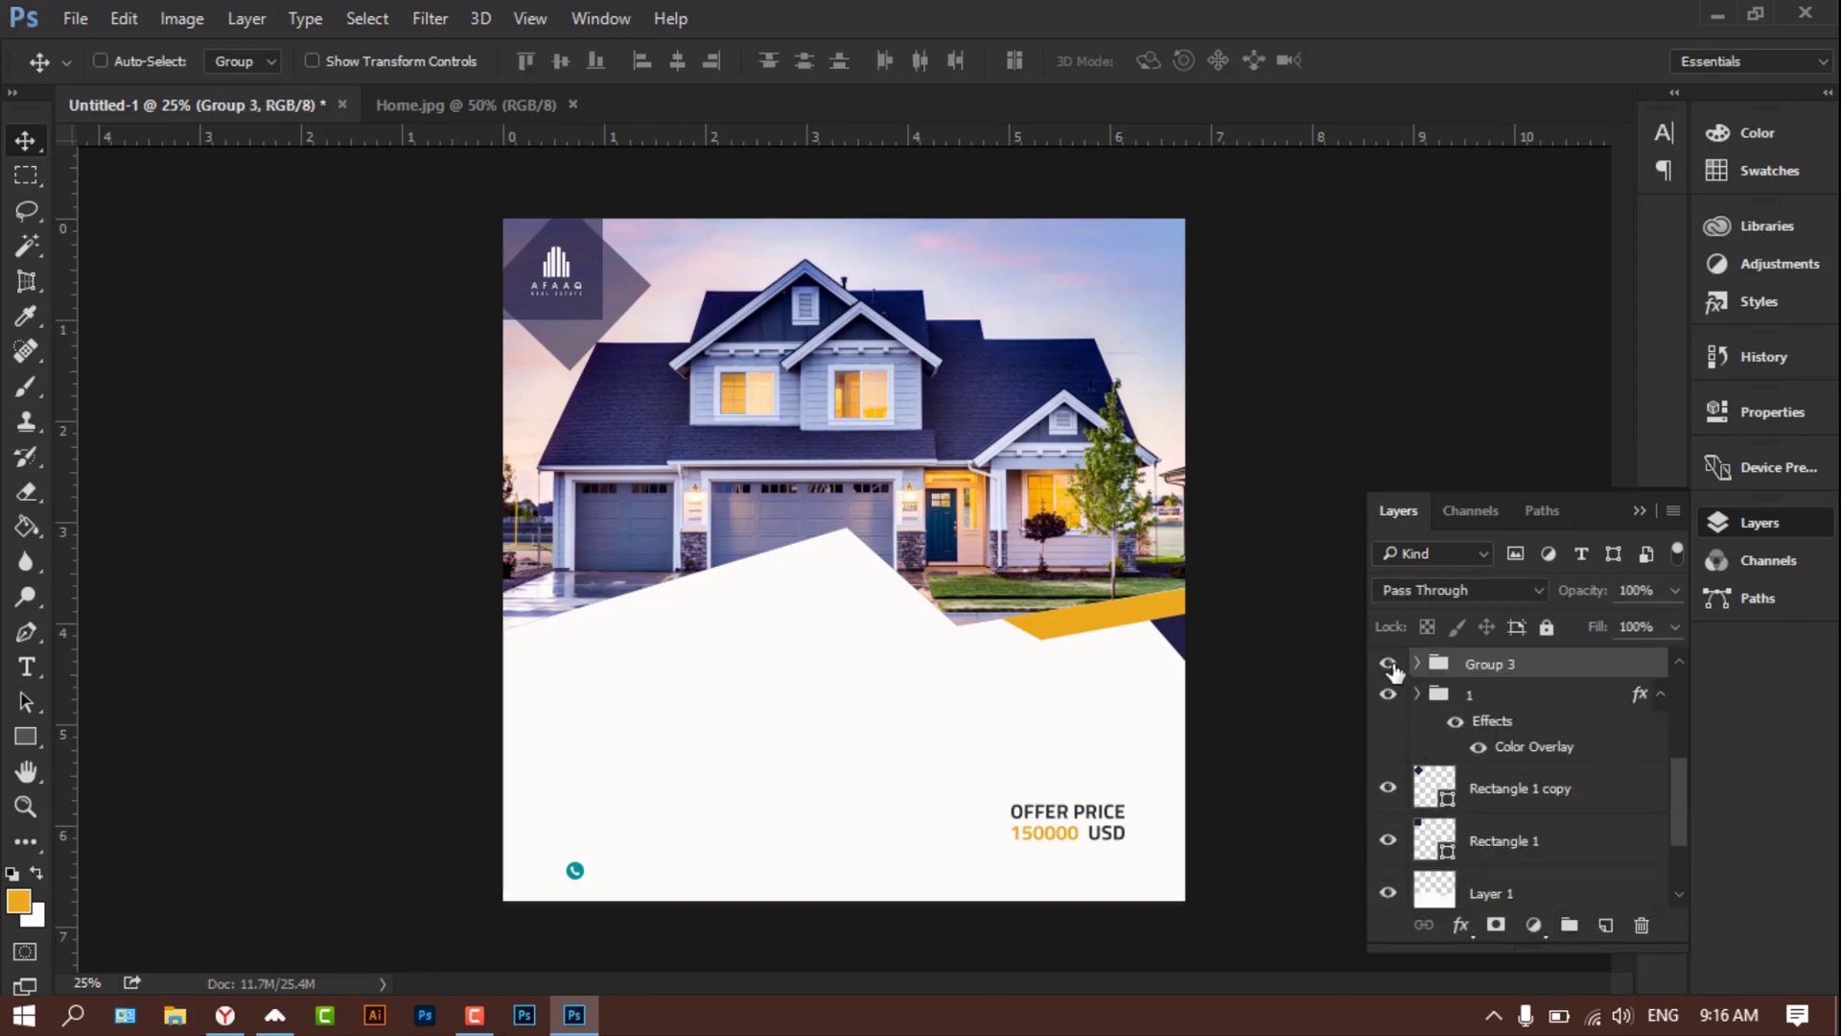
{"action": "left_click", "coordinate": [1388, 664]}
{"action": "scroll", "coordinate": [1678, 815], "scroll_direction": "down", "scroll_amount": 1}
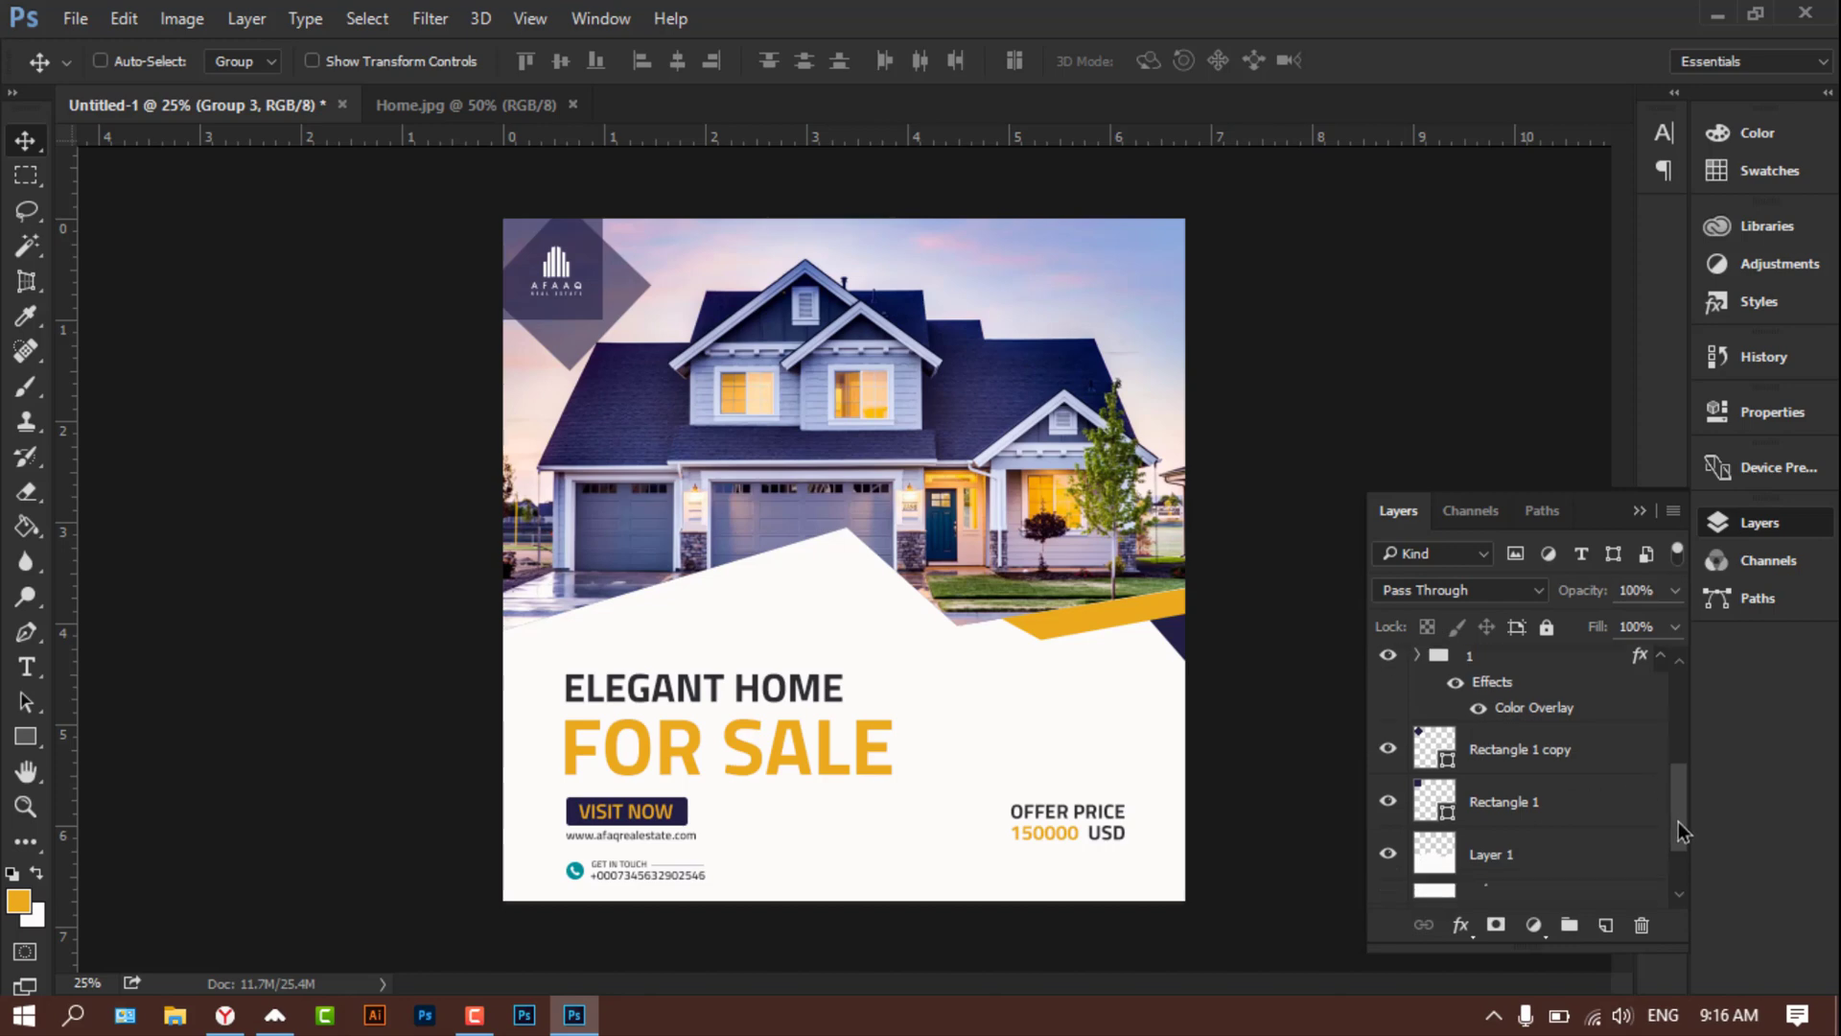
{"action": "scroll", "coordinate": [1678, 821], "scroll_direction": "down", "scroll_amount": 1}
{"action": "left_click_drag", "start_coordinate": [1682, 745], "coordinate": [1682, 699]}
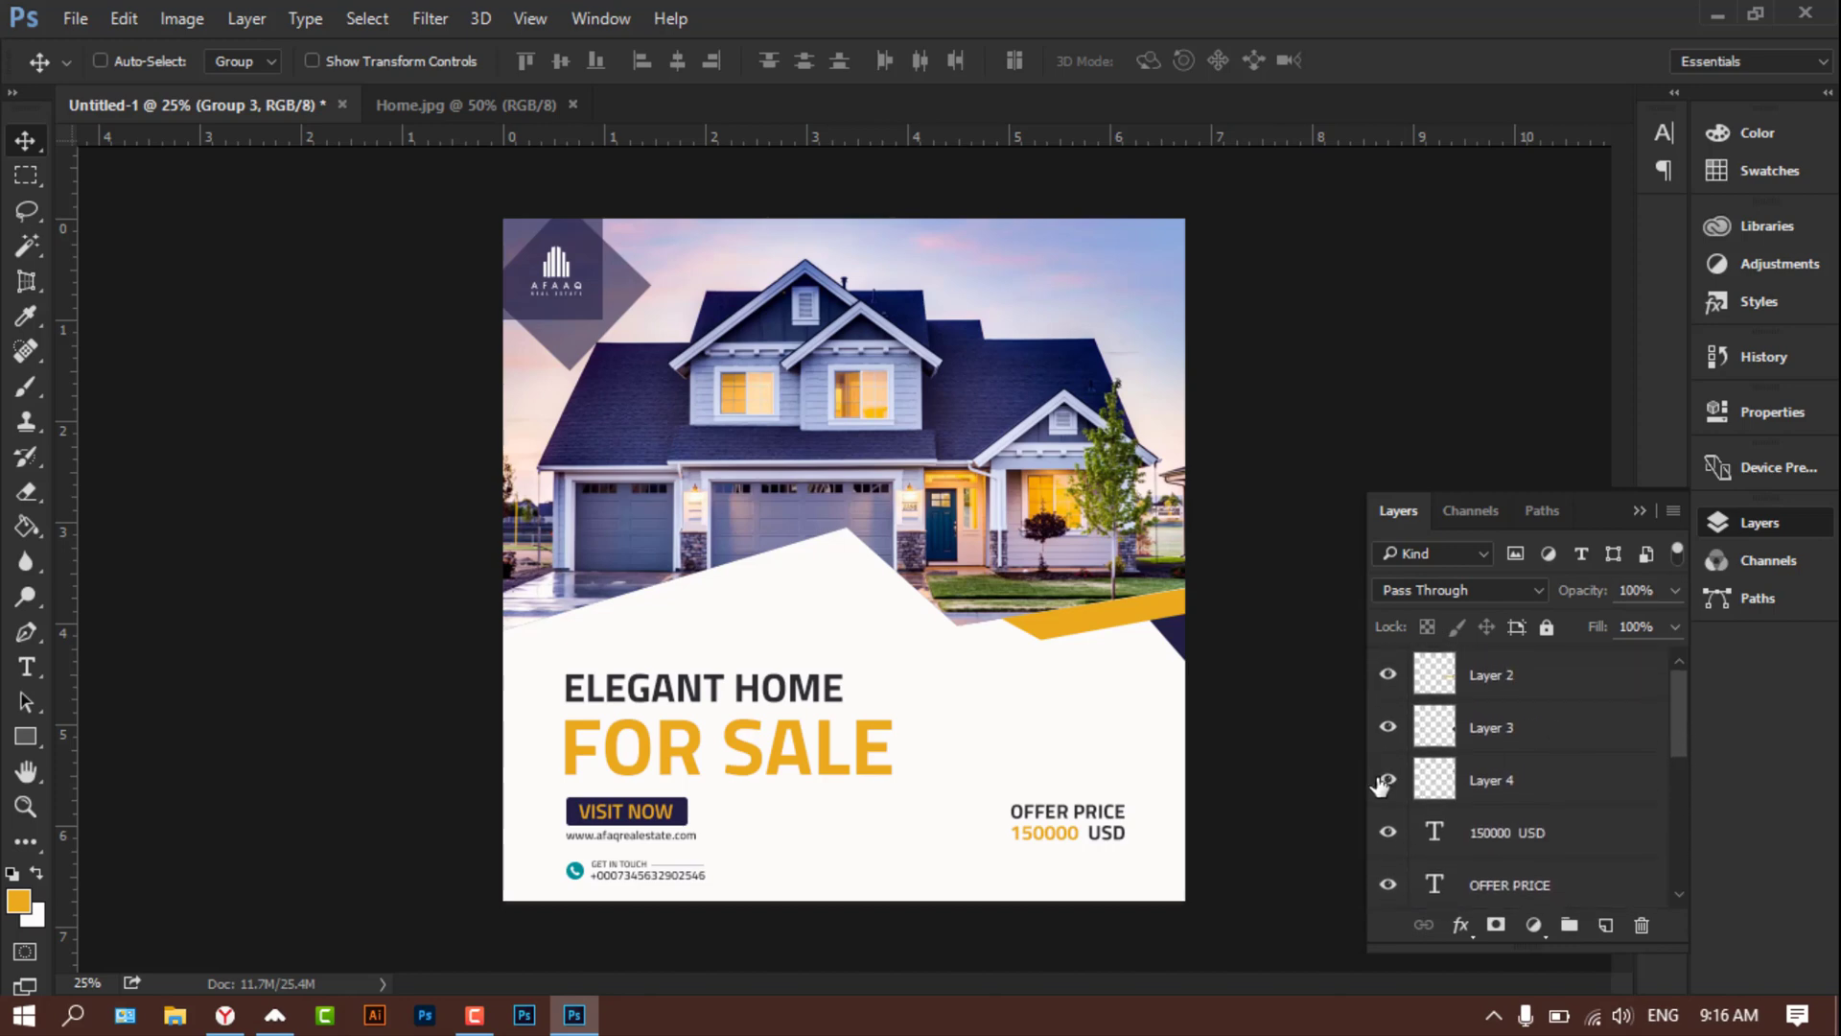
{"action": "left_click", "coordinate": [1520, 779]}
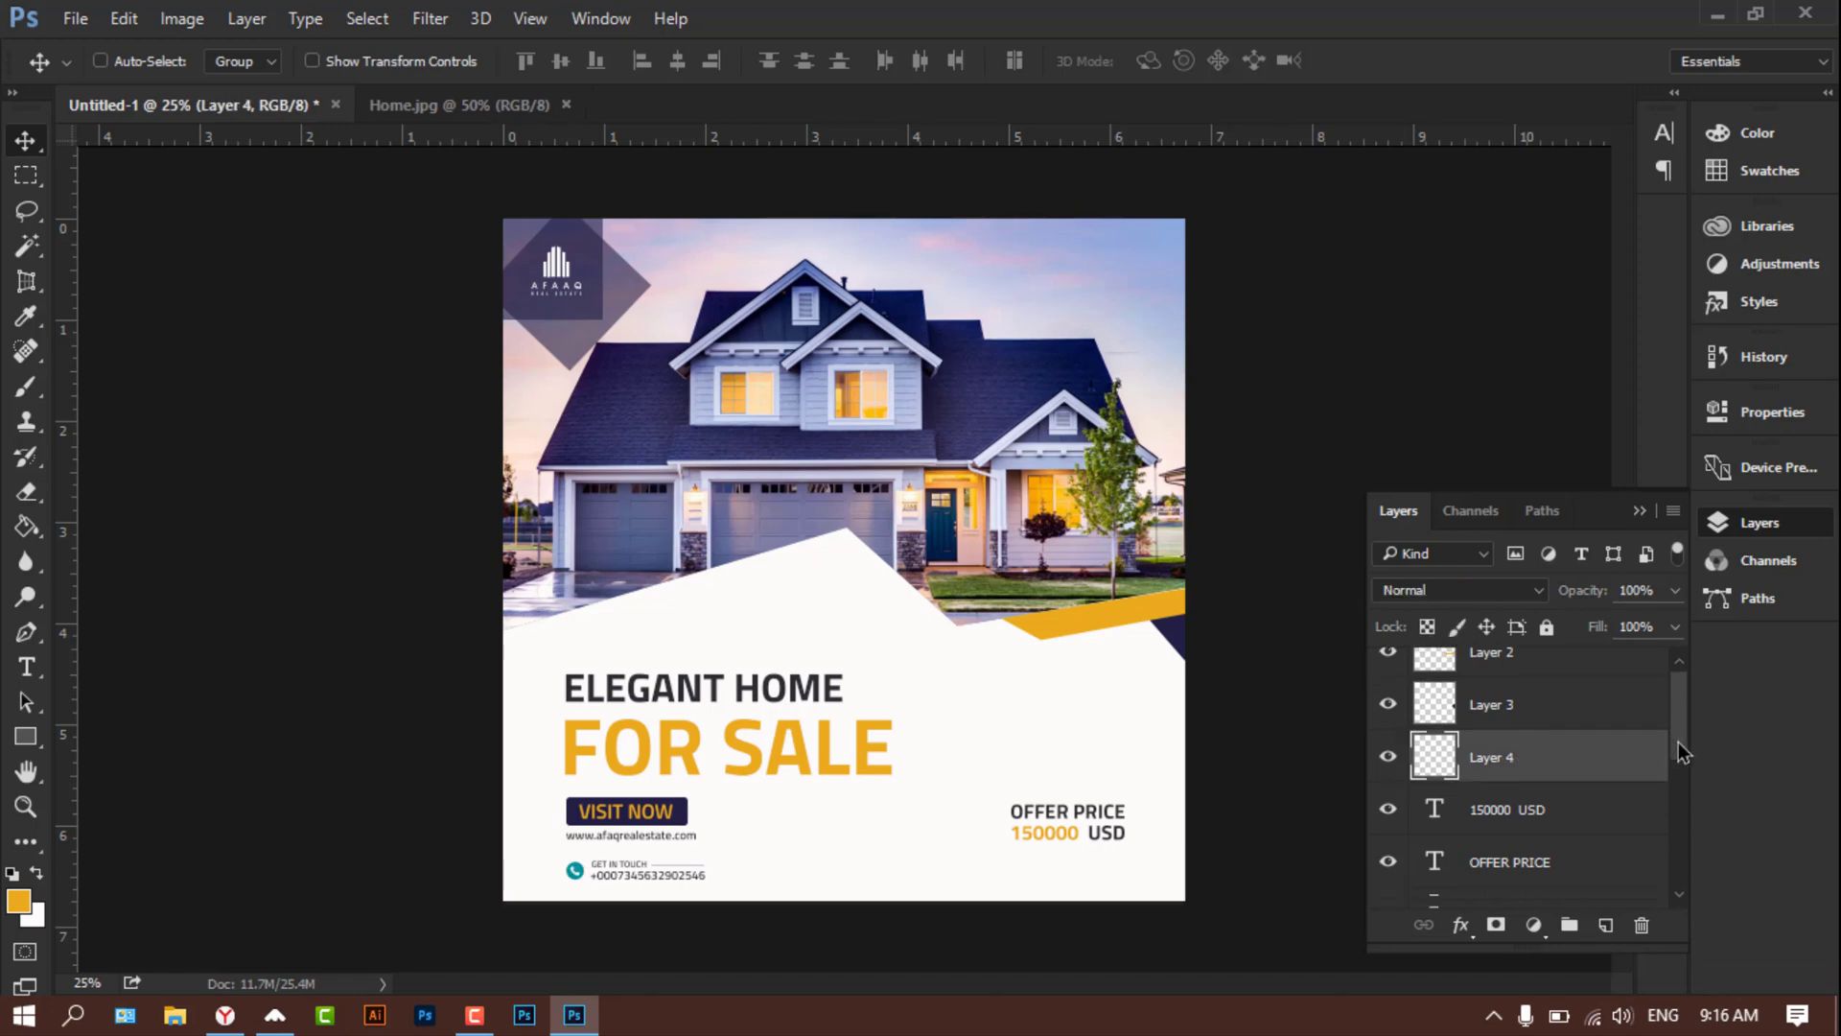
{"action": "left_click_drag", "start_coordinate": [1678, 733], "coordinate": [1678, 758]}
{"action": "left_click_drag", "start_coordinate": [1575, 702], "coordinate": [1563, 846]}
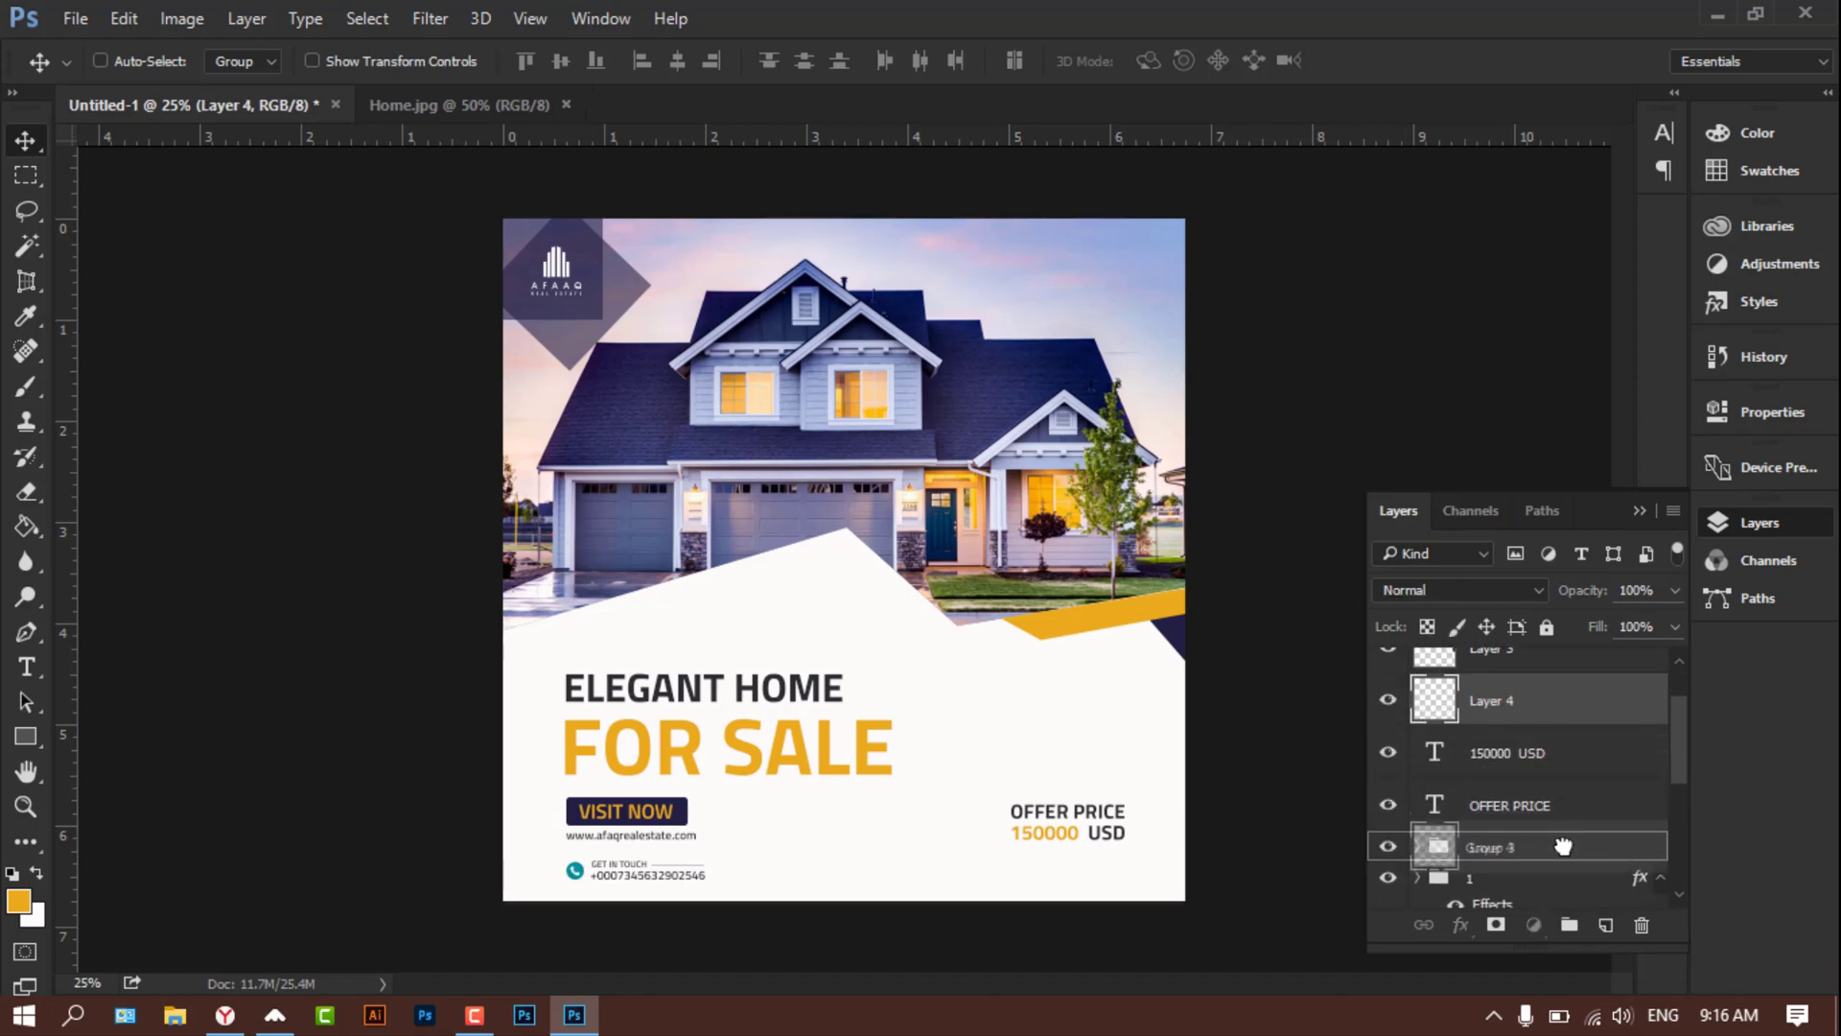
Step: Shift the grouped text block upward and select the 150000 USD text layer
{"action": "left_click", "coordinate": [1388, 795]}
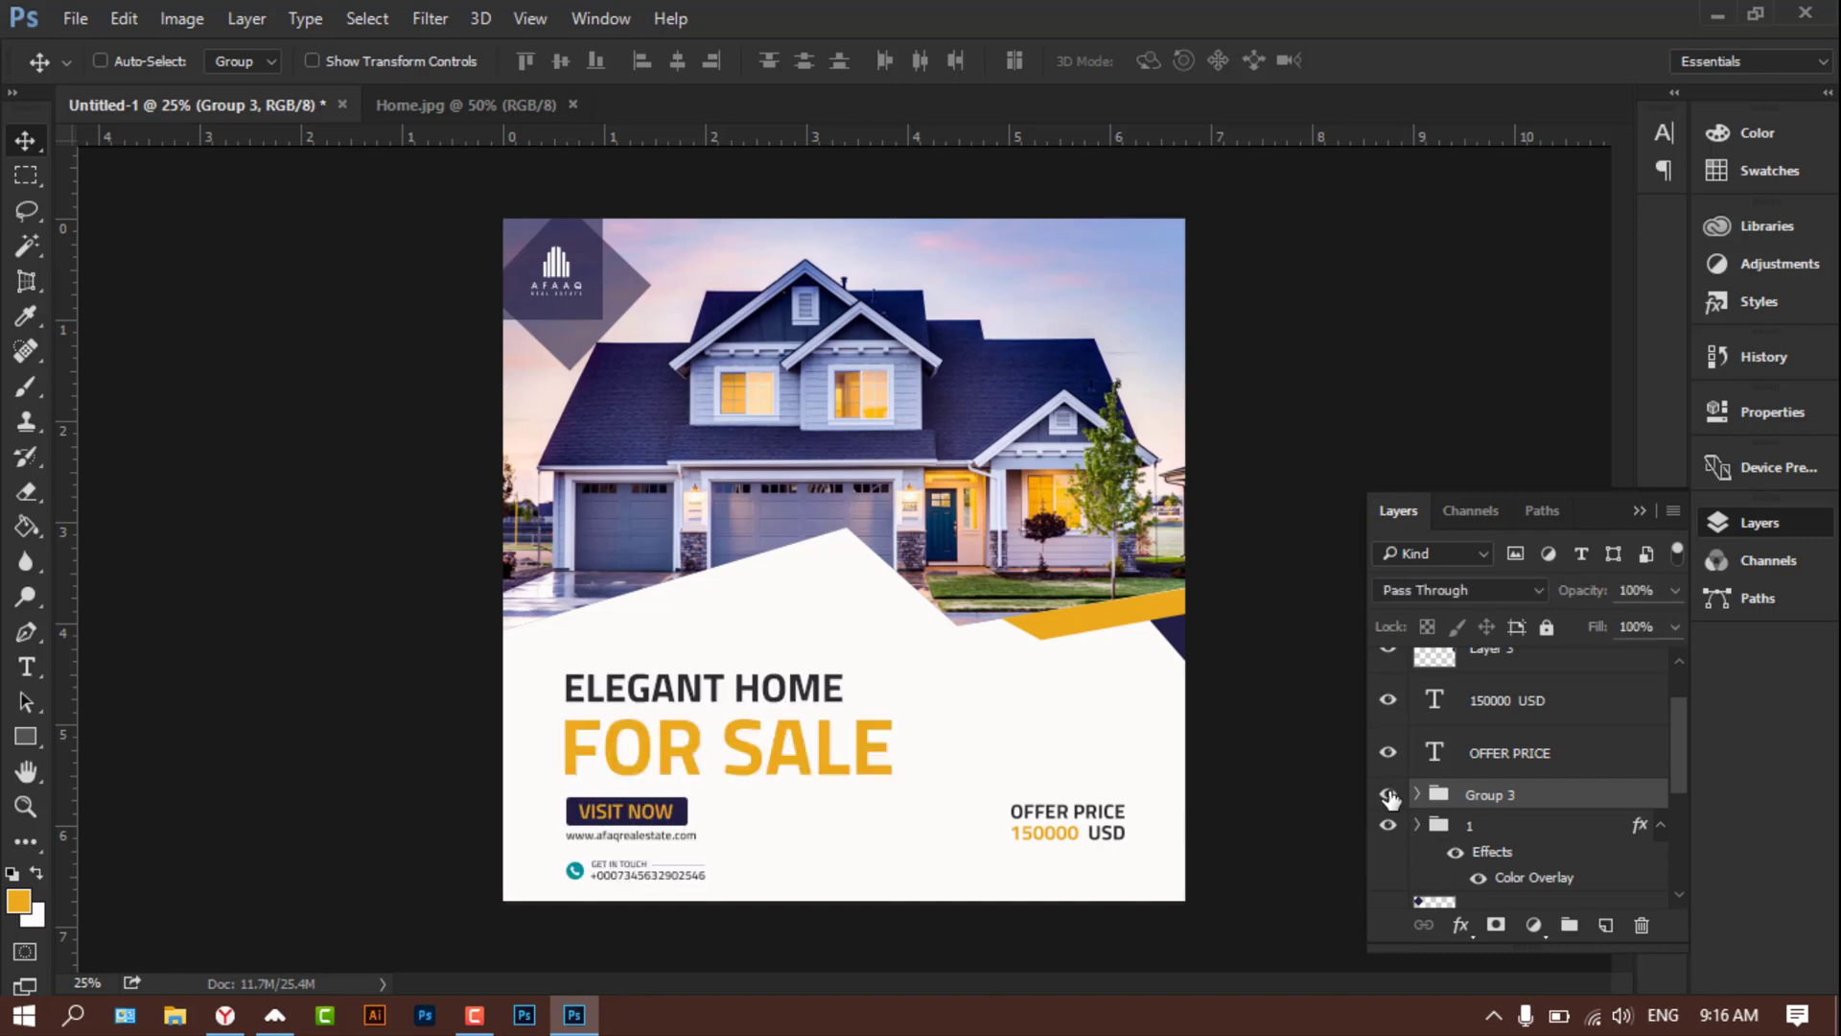
{"action": "key", "text": "shift+Up"}
{"action": "key", "text": "shift+Up"}
{"action": "key", "text": "shift+Up"}
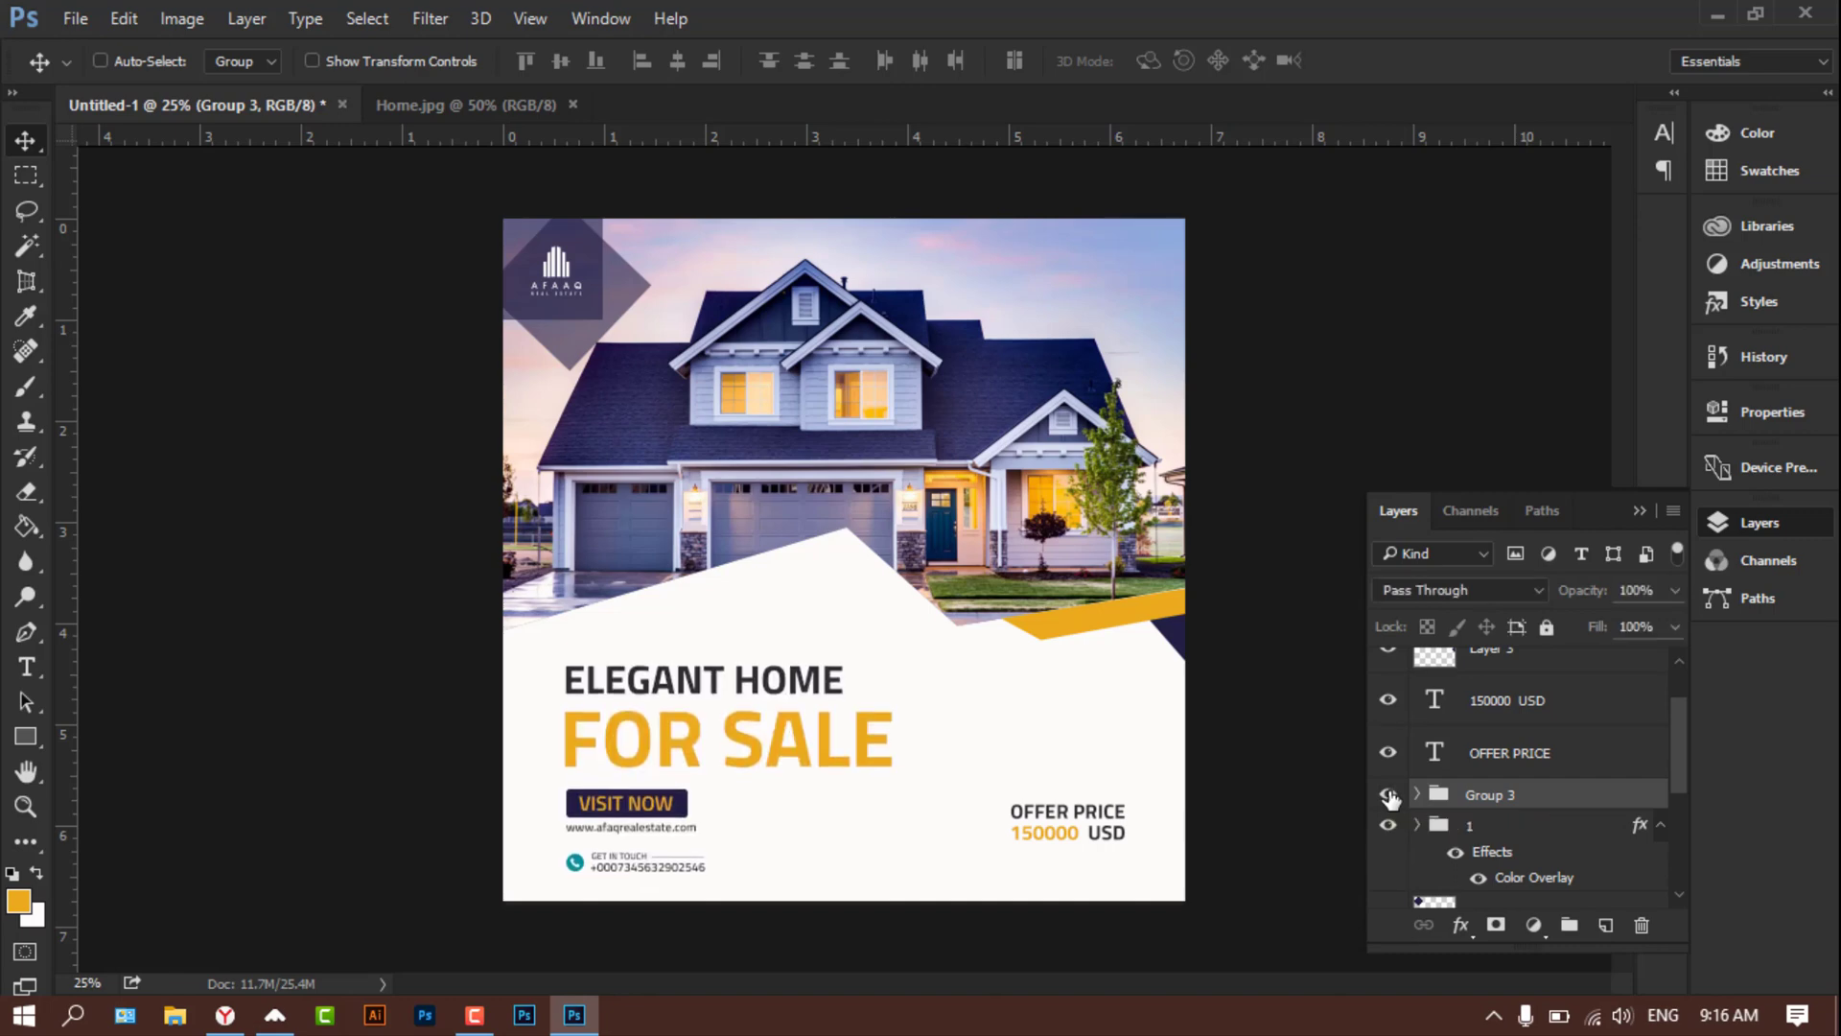
{"action": "key", "text": "shift+Up"}
{"action": "key", "text": "shift+Up"}
{"action": "key", "text": "shift+Up"}
{"action": "key", "text": "shift+Up"}
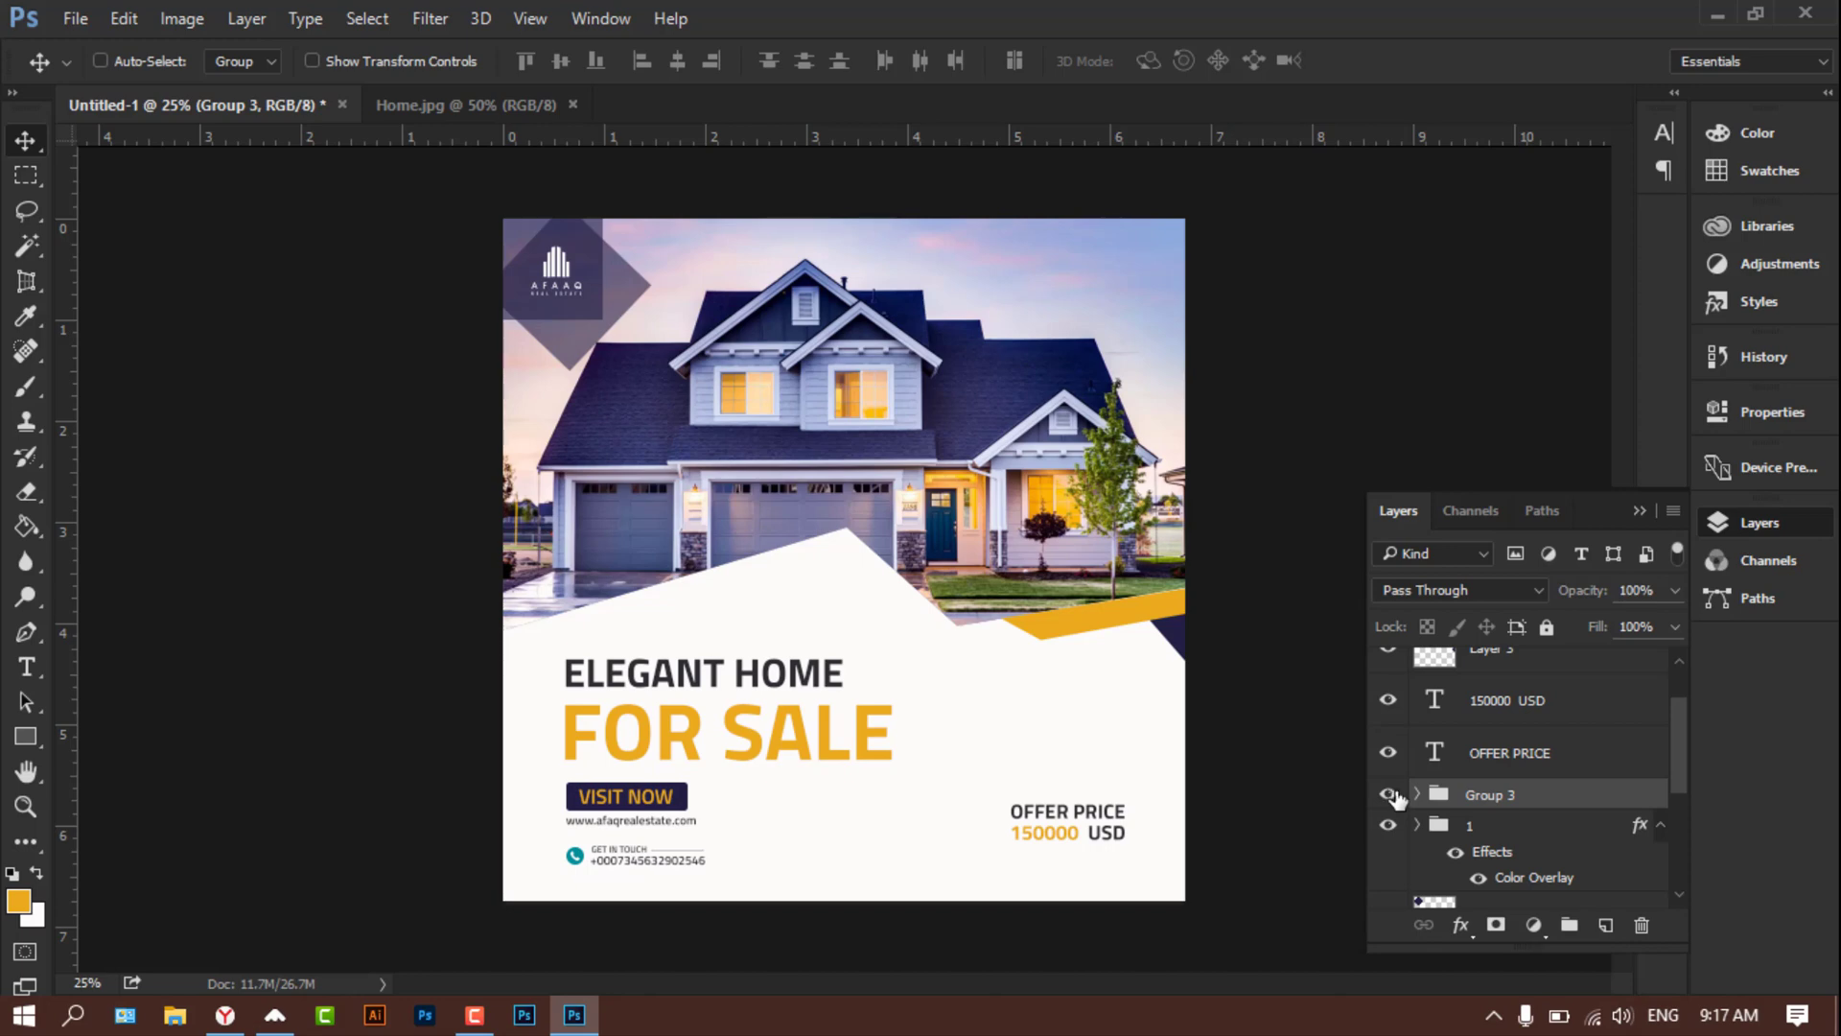
{"action": "left_click", "coordinate": [1388, 825]}
{"action": "left_click_drag", "start_coordinate": [1676, 759], "coordinate": [1703, 769]}
{"action": "left_click", "coordinate": [1545, 683]}
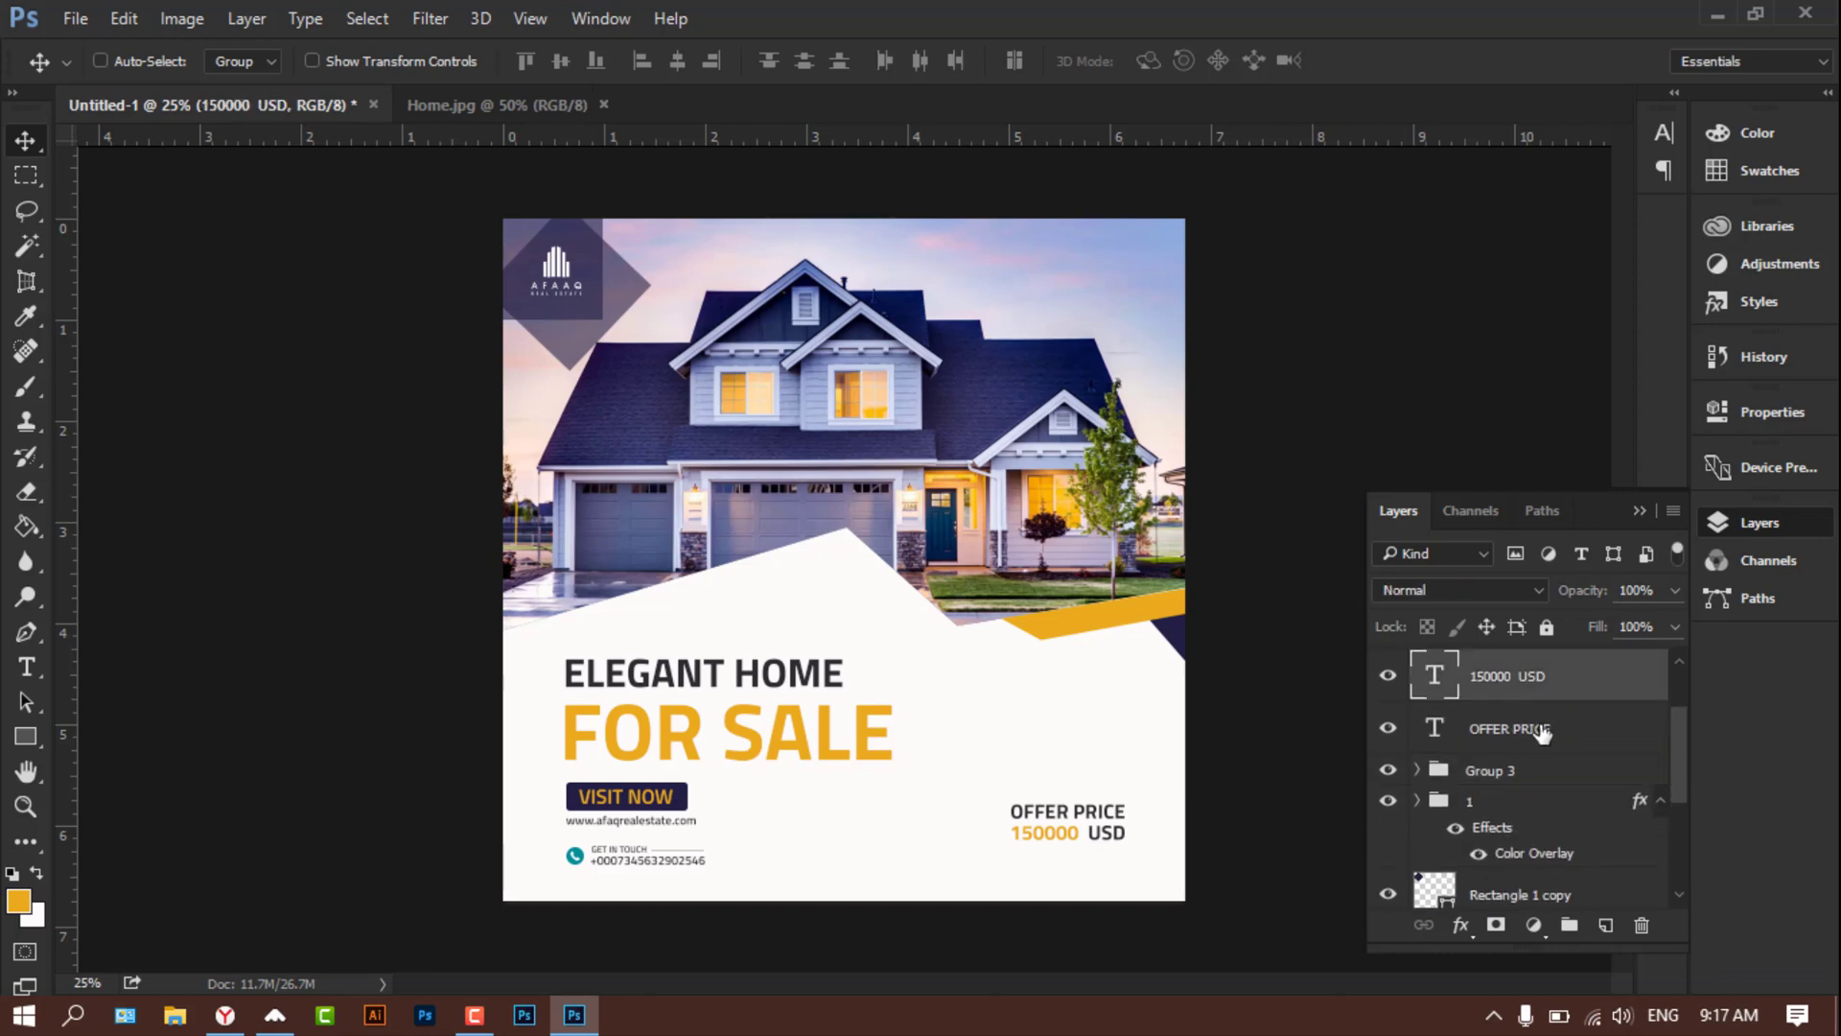
Step: Enlarge the OFFER PRICE and 150000 USD text together, proportionally, to about 169%
{"action": "left_click", "coordinate": [1541, 733], "text": "ctrl"}
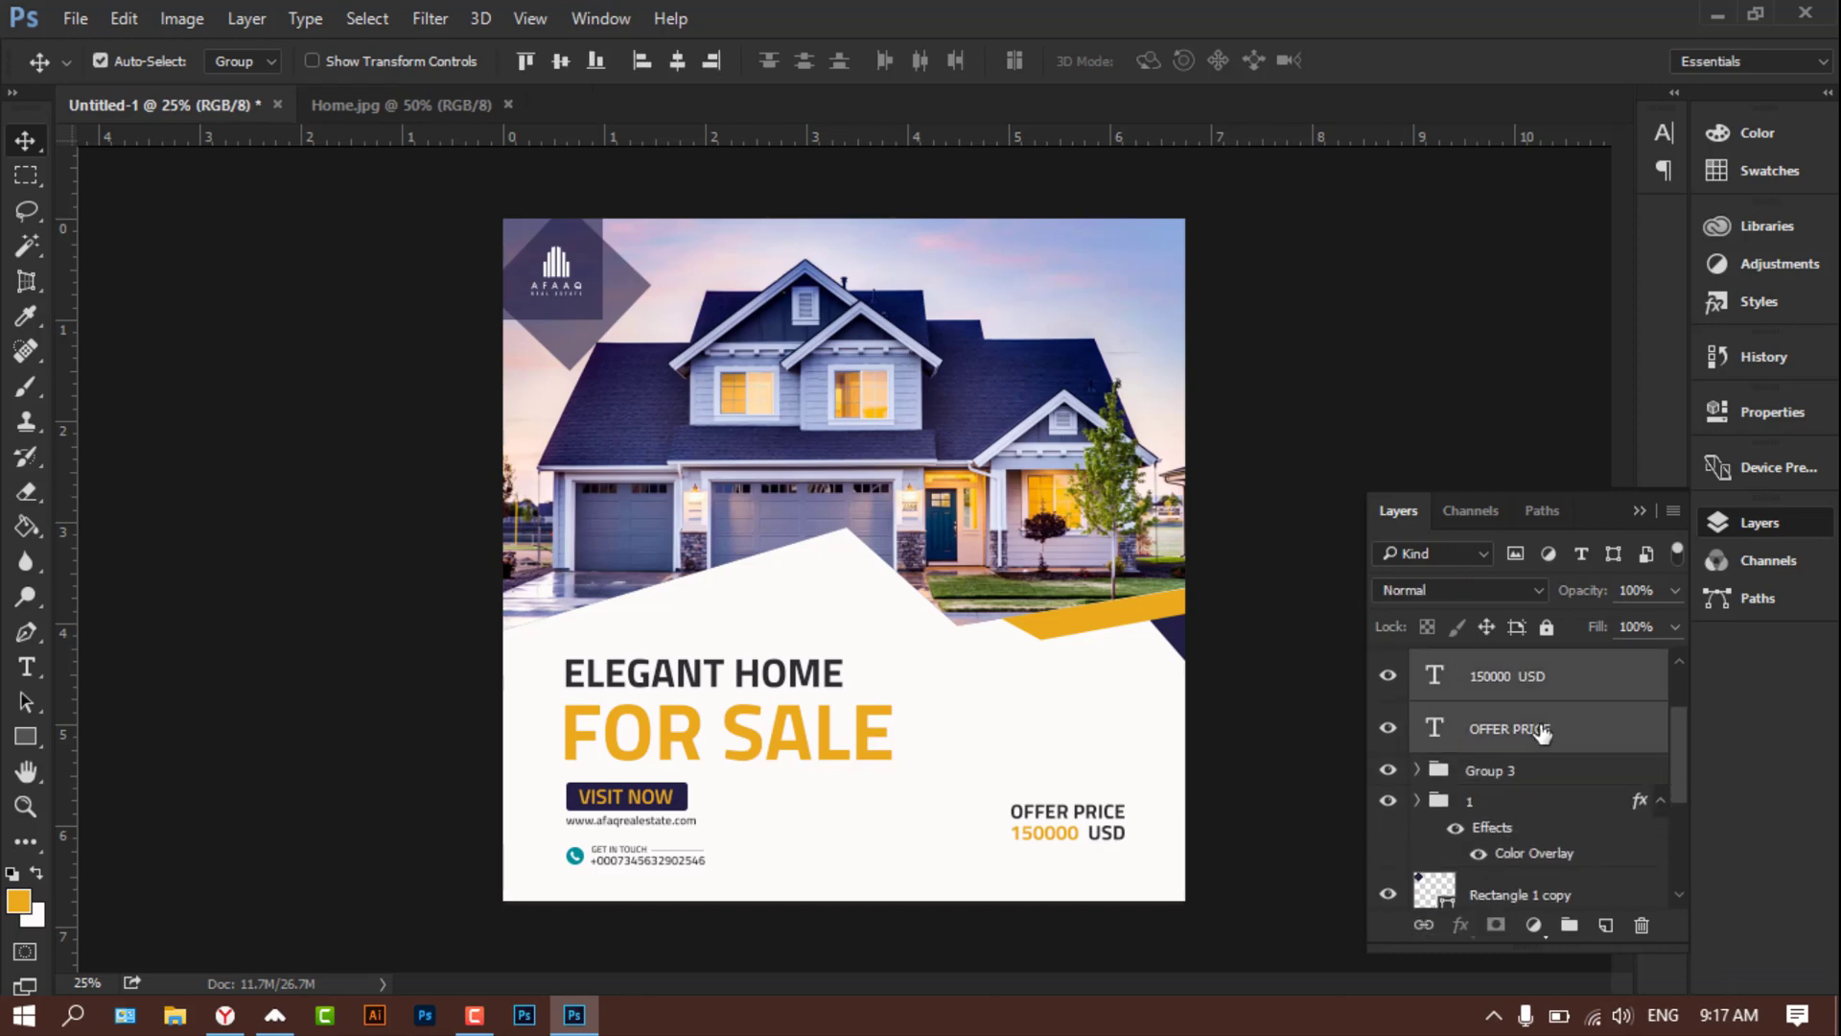
{"action": "left_click", "coordinate": [347, 61]}
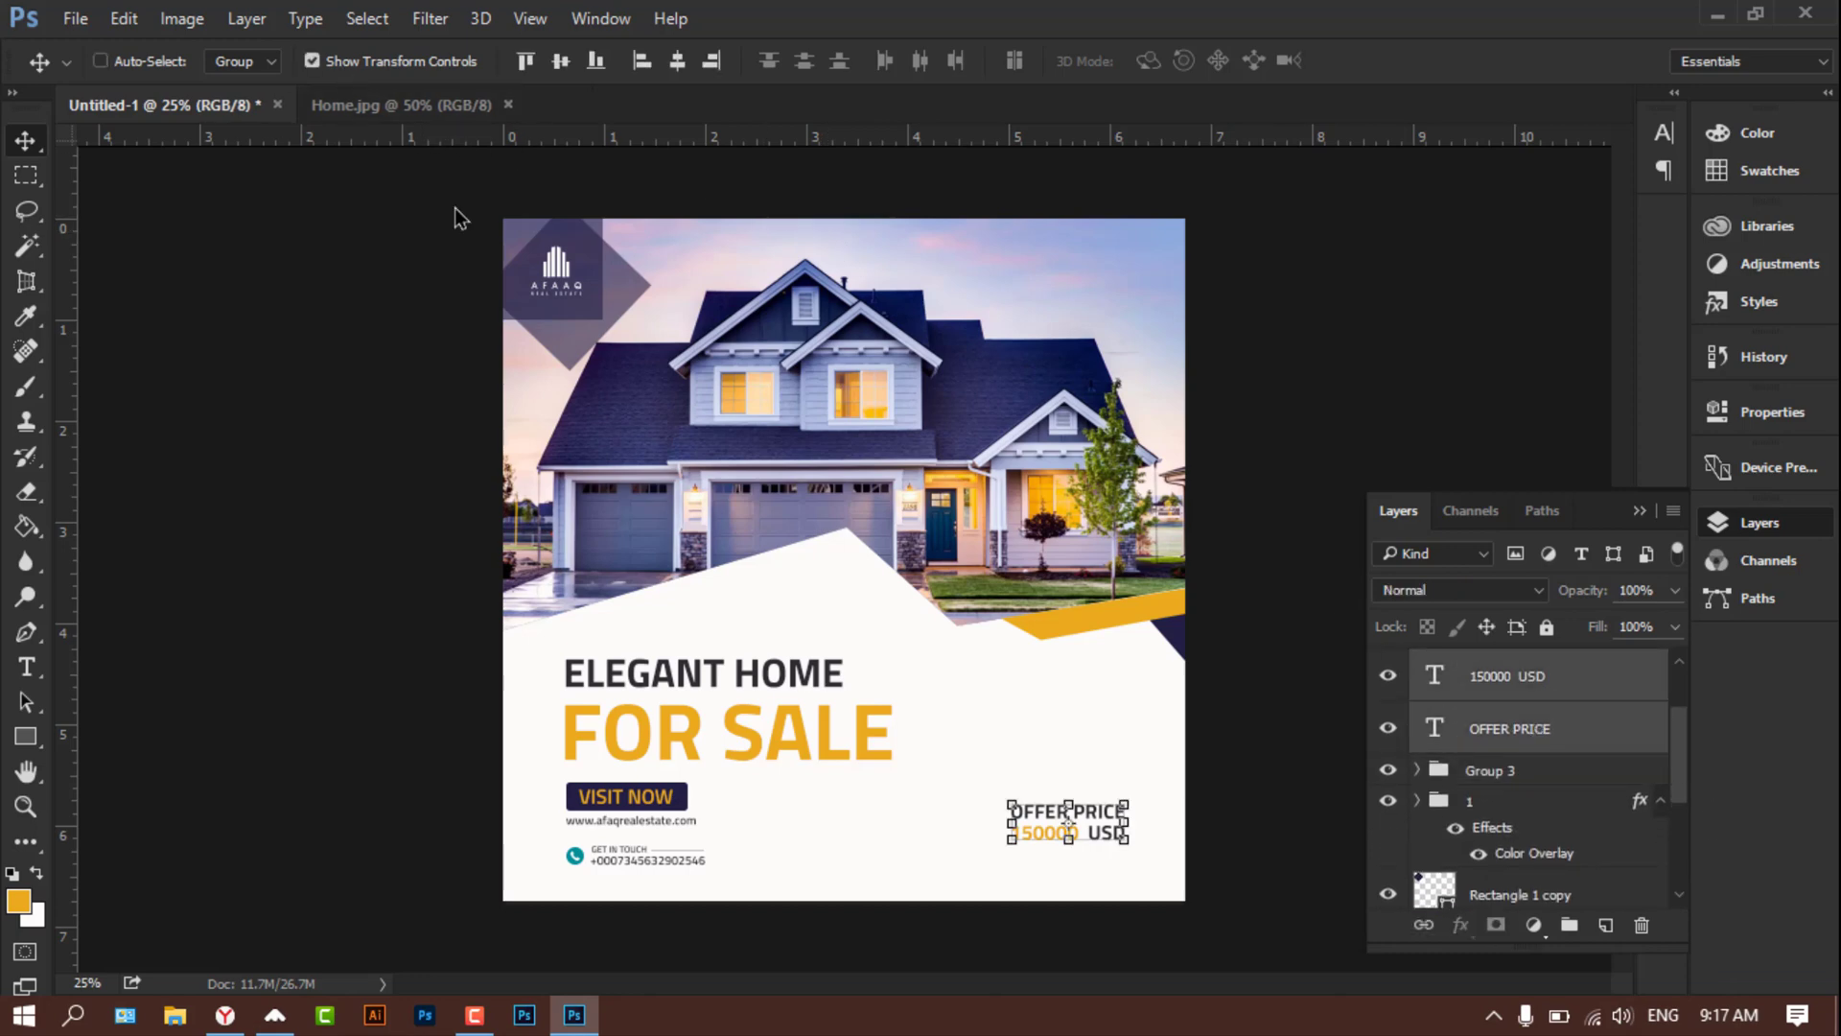
{"action": "left_click", "coordinate": [1010, 840]}
{"action": "left_click", "coordinate": [458, 60]}
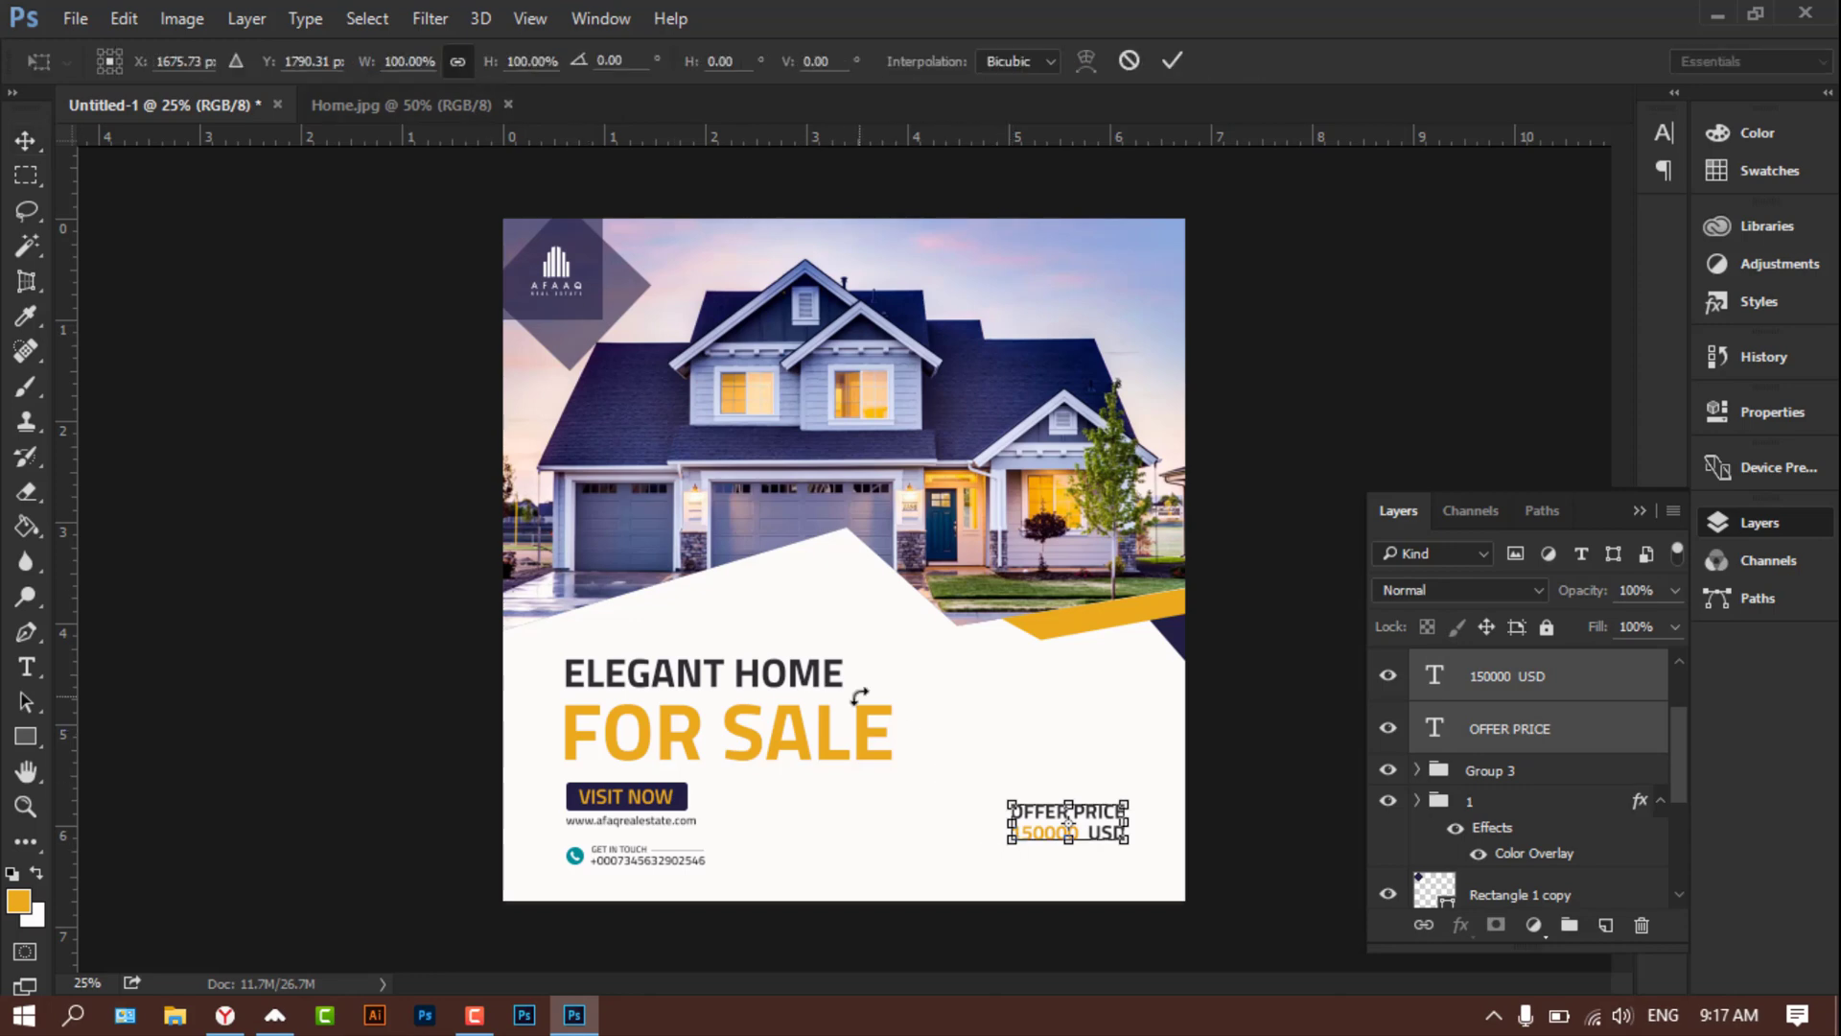
{"action": "left_click_drag", "start_coordinate": [1007, 846], "coordinate": [937, 889]}
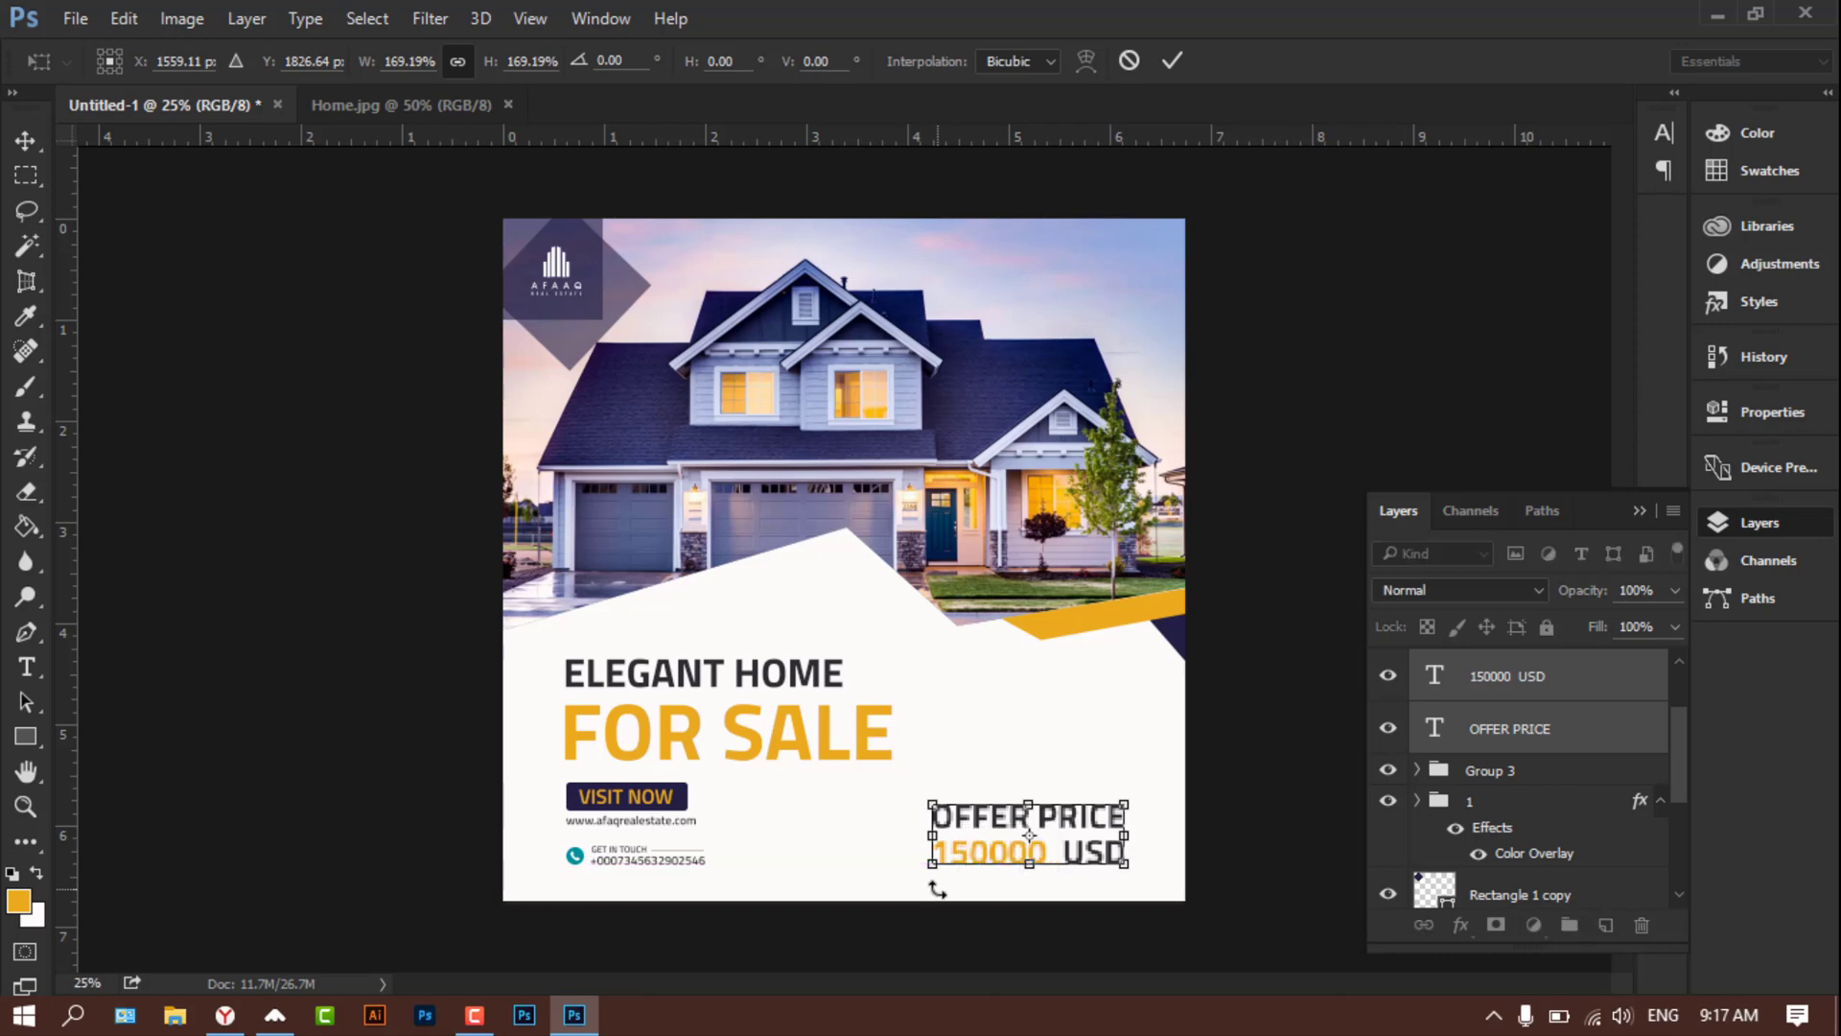
{"action": "key", "text": "Return"}
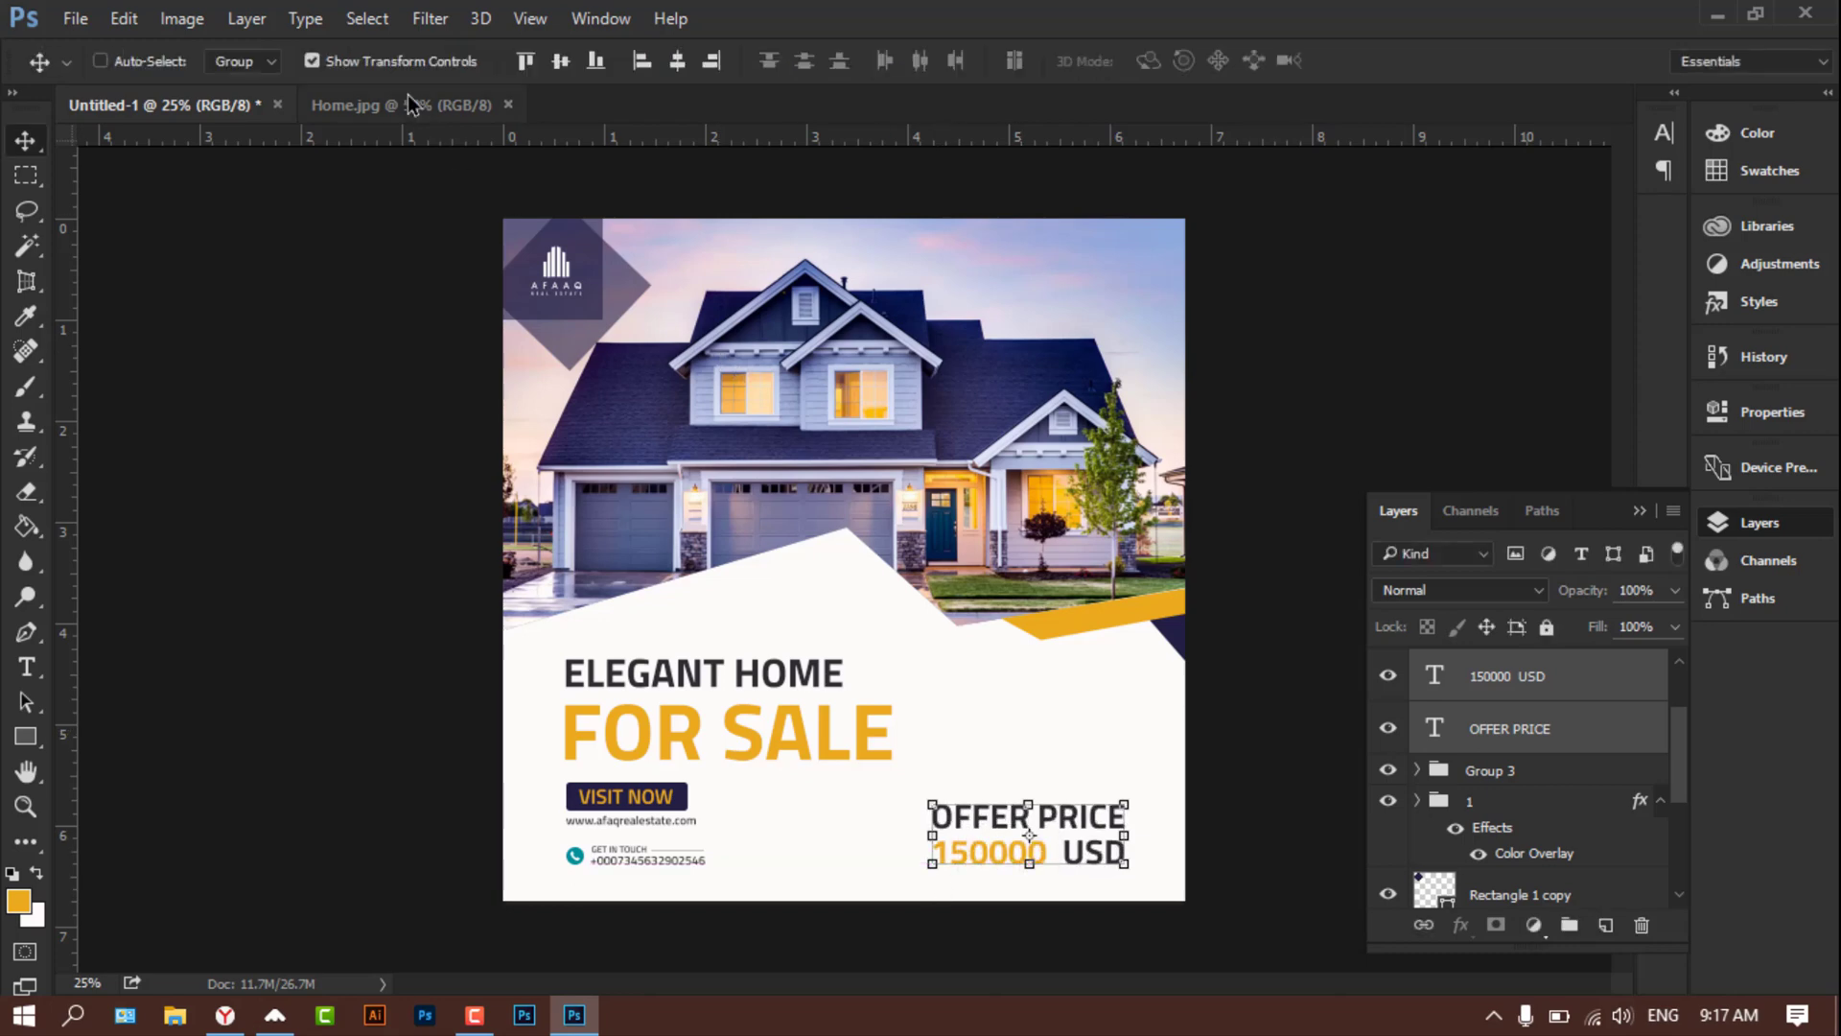
Step: Nudge the price text right and back left to settle it in the lower-right
{"action": "left_click", "coordinate": [312, 61]}
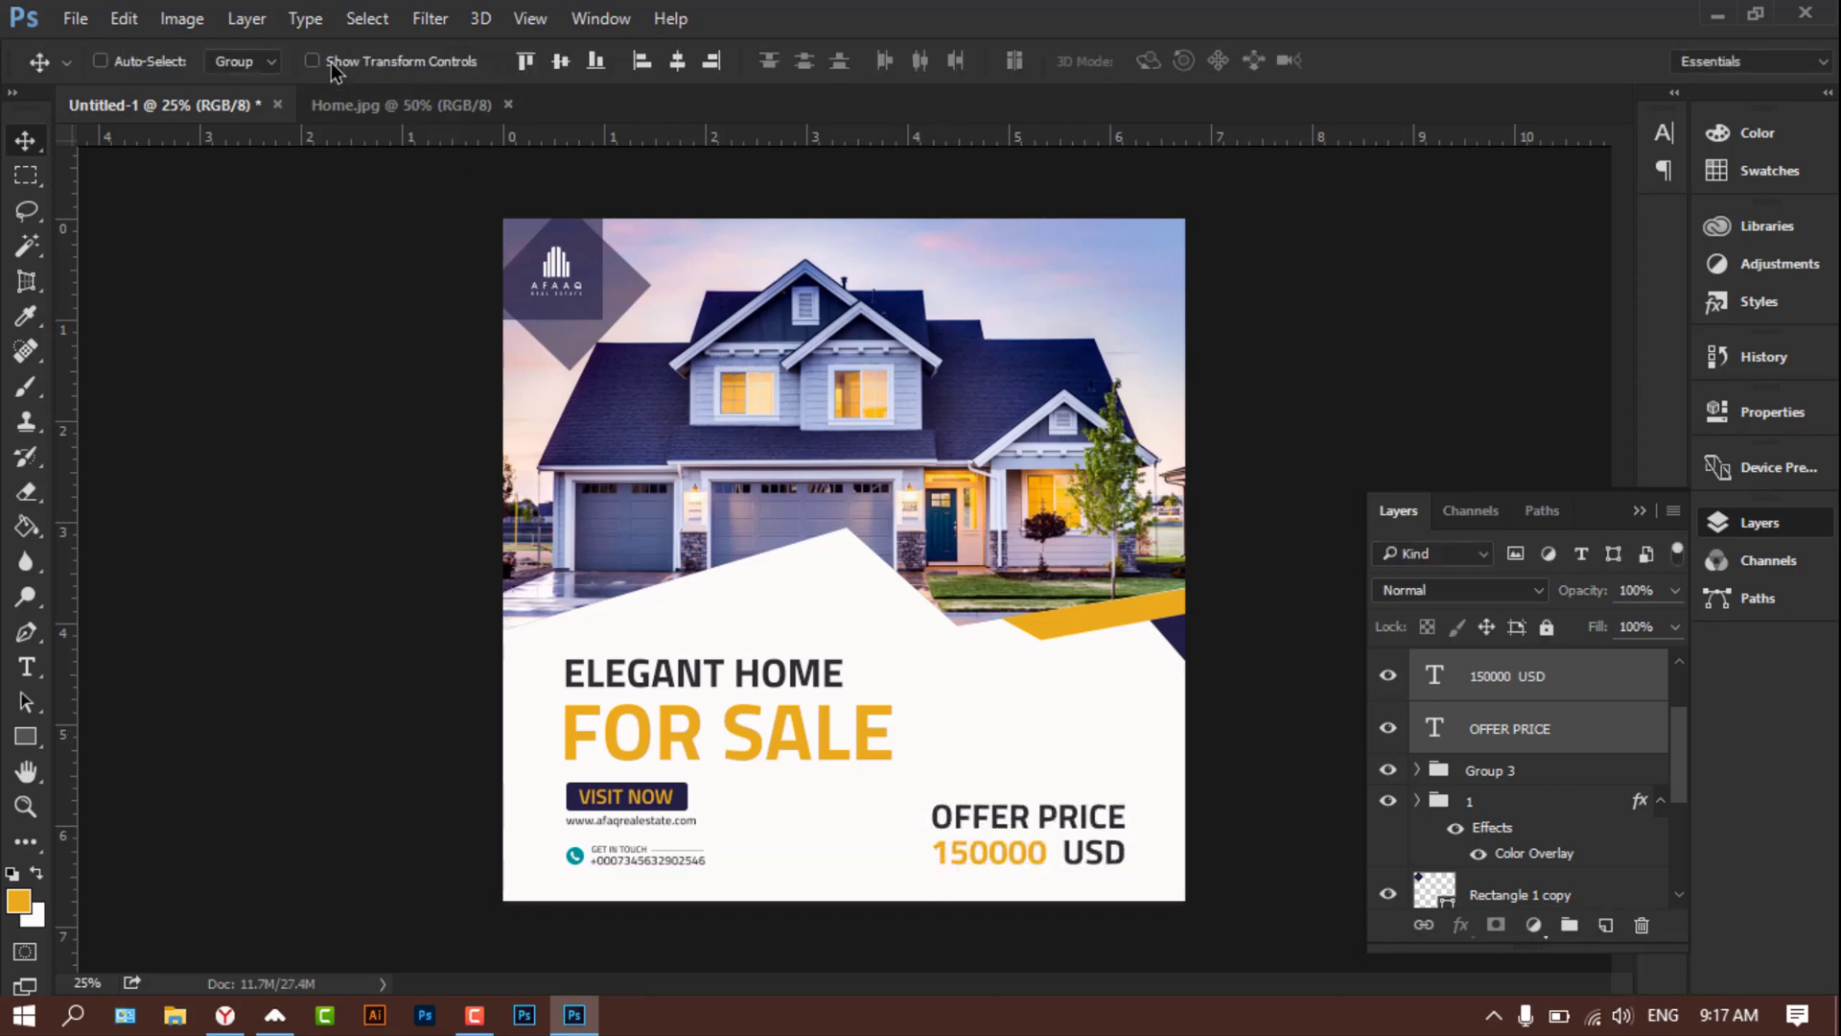
{"action": "key", "text": "Right"}
{"action": "key", "text": "Right"}
{"action": "key", "text": "Right"}
{"action": "key", "text": "Right"}
{"action": "key", "text": "Right"}
{"action": "key", "text": "Right"}
{"action": "key", "text": "Right"}
{"action": "key", "text": "Right"}
{"action": "key", "text": "Right"}
{"action": "key", "text": "Right"}
{"action": "key", "text": "Right"}
{"action": "key", "text": "Right"}
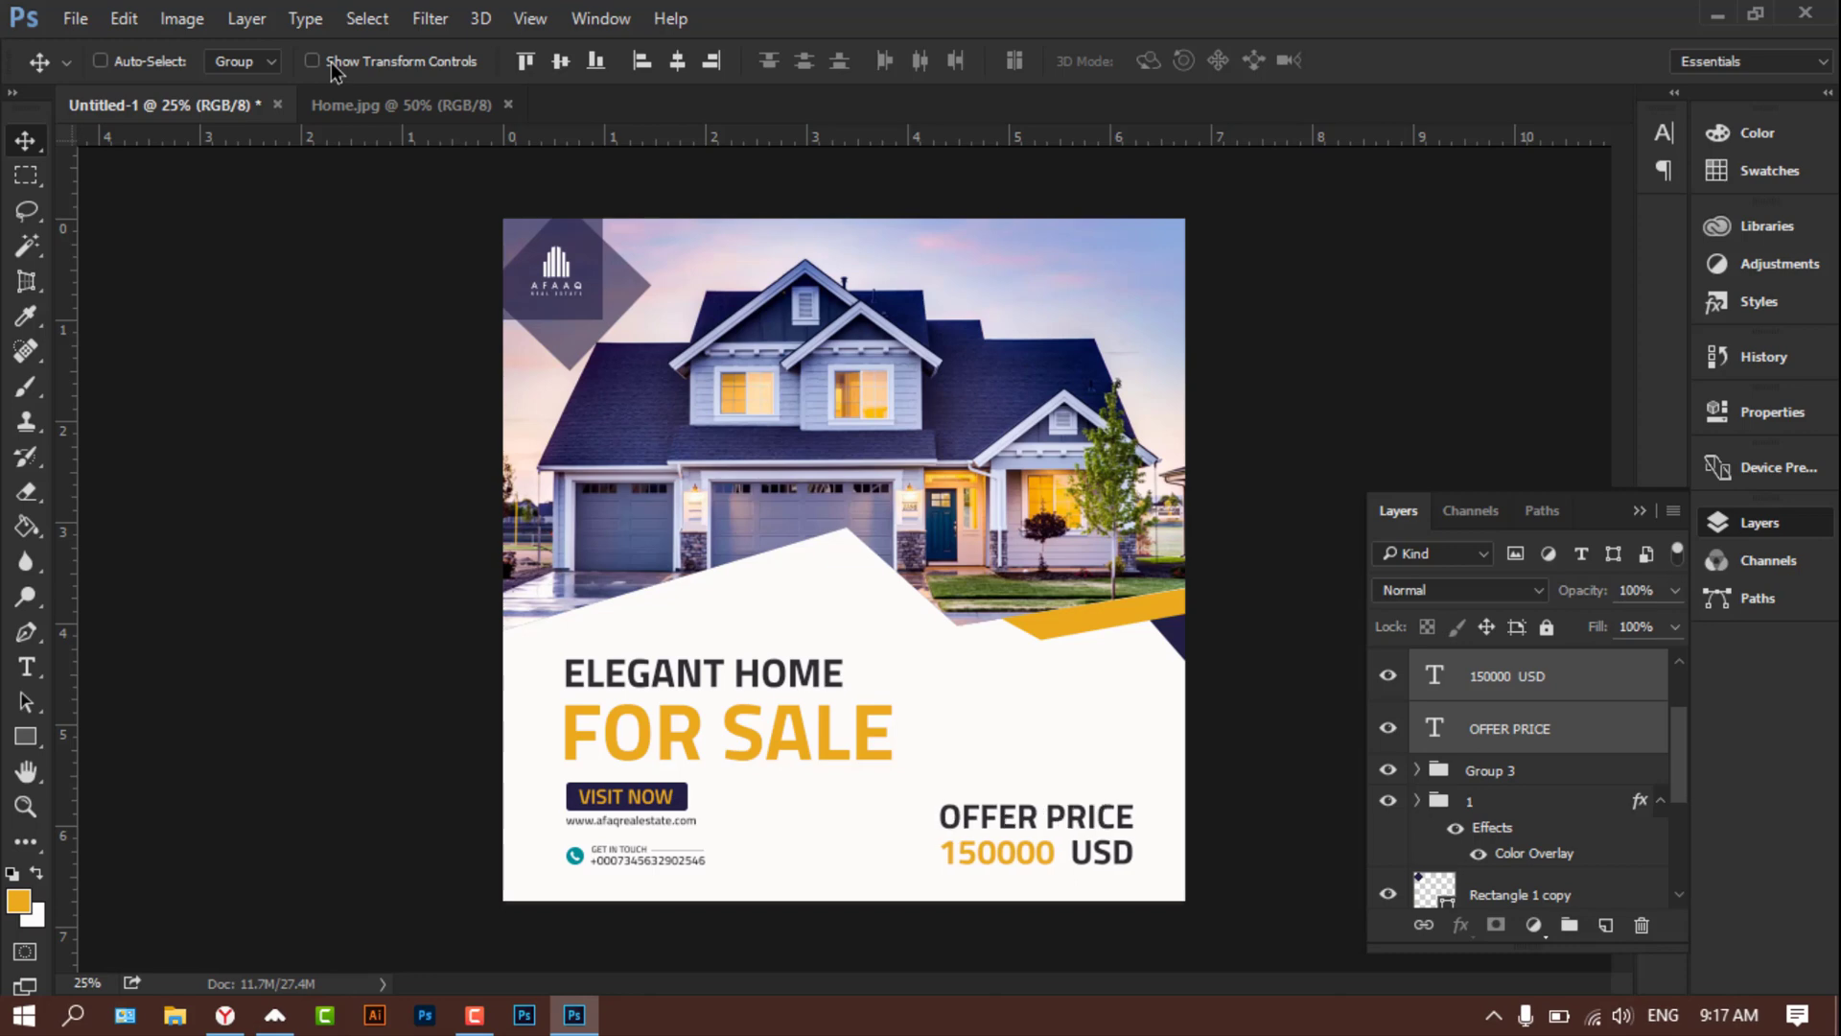
{"action": "key", "text": "Right"}
{"action": "key", "text": "Right"}
{"action": "key", "text": "Right"}
{"action": "key", "text": "Right"}
{"action": "key", "text": "Right"}
{"action": "key", "text": "Right"}
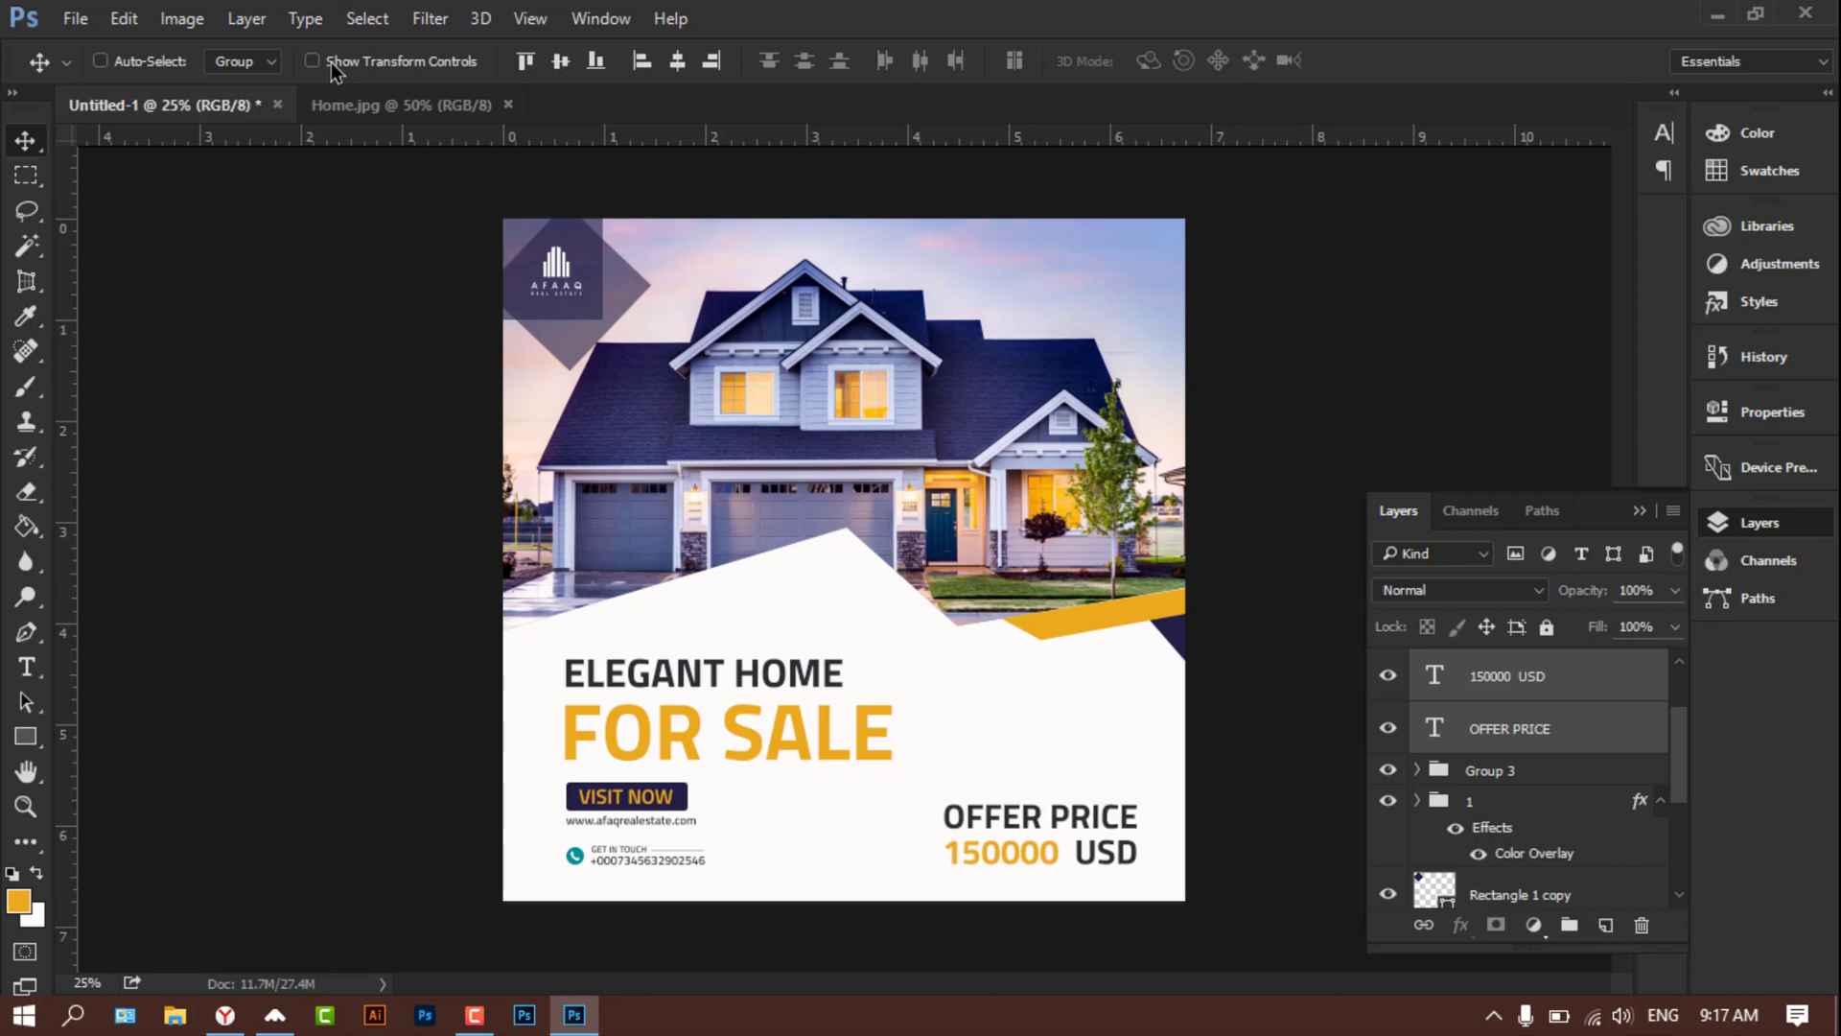
{"action": "key", "text": "Left"}
{"action": "key", "text": "Left"}
{"action": "key", "text": "Left"}
{"action": "key", "text": "Left"}
{"action": "key", "text": "Left"}
{"action": "key", "text": "Left"}
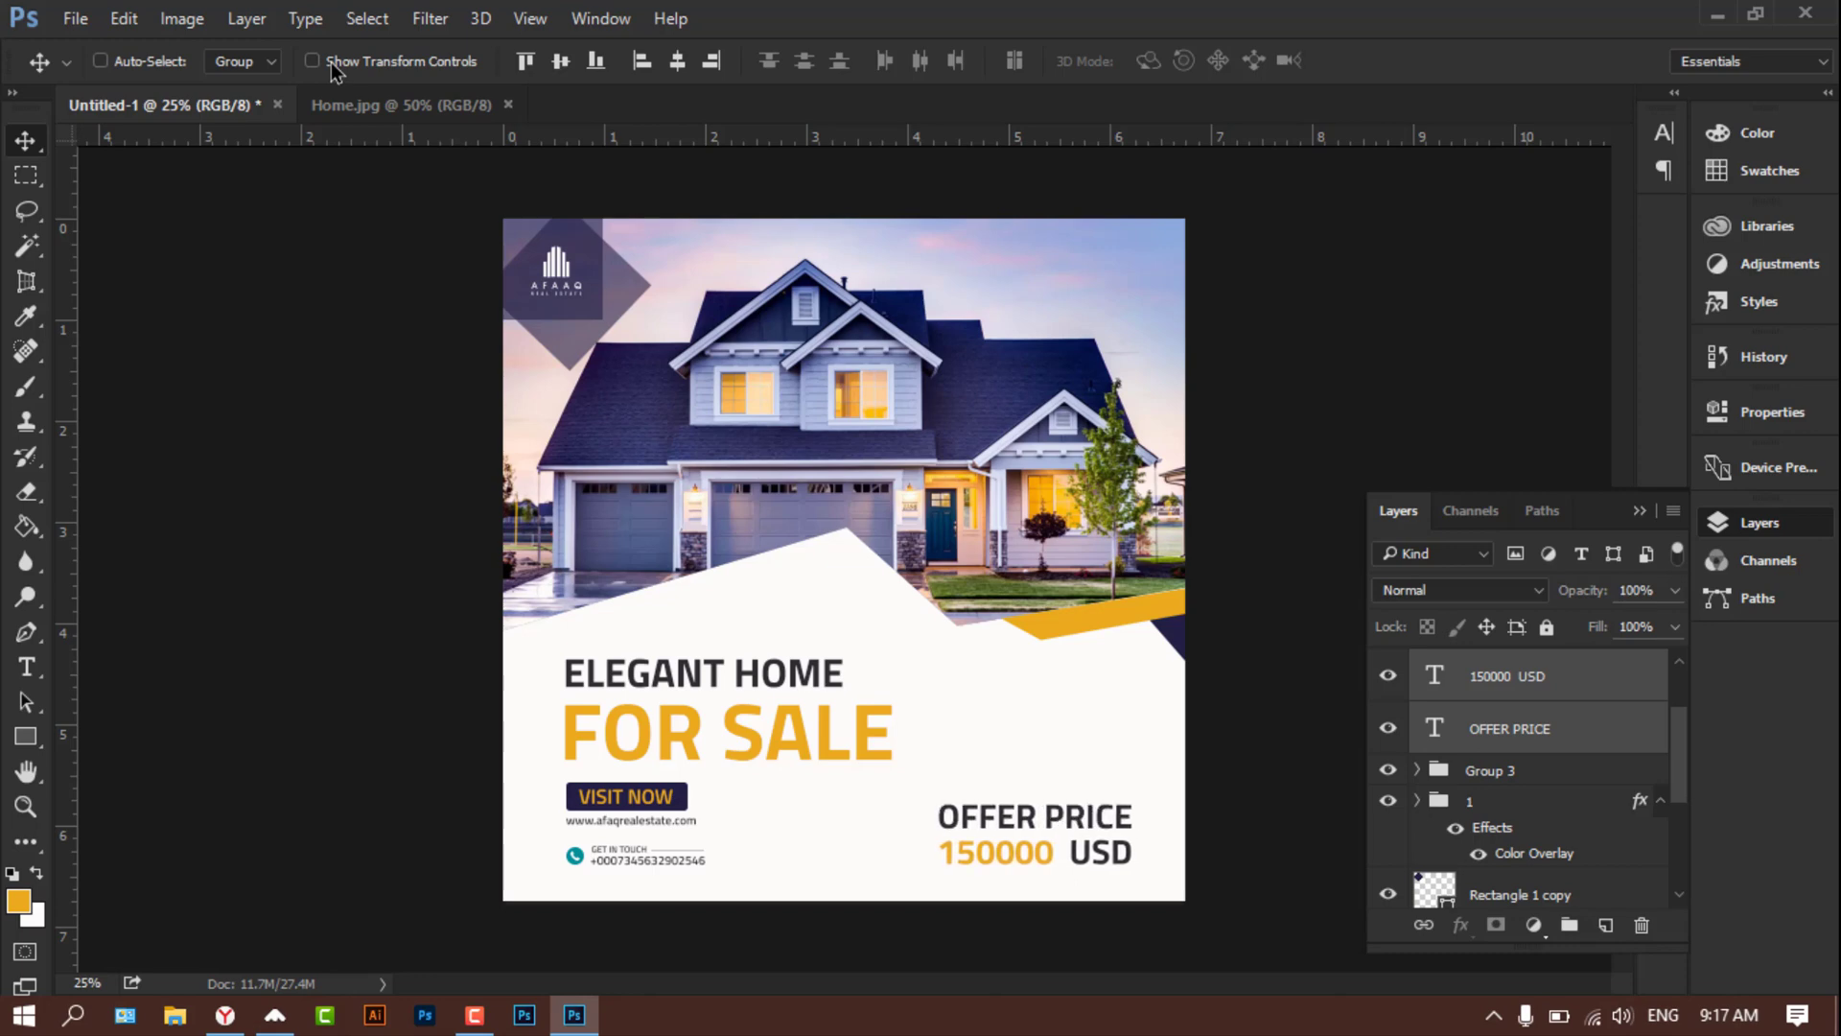
{"action": "key", "text": "Left"}
{"action": "key", "text": "Left"}
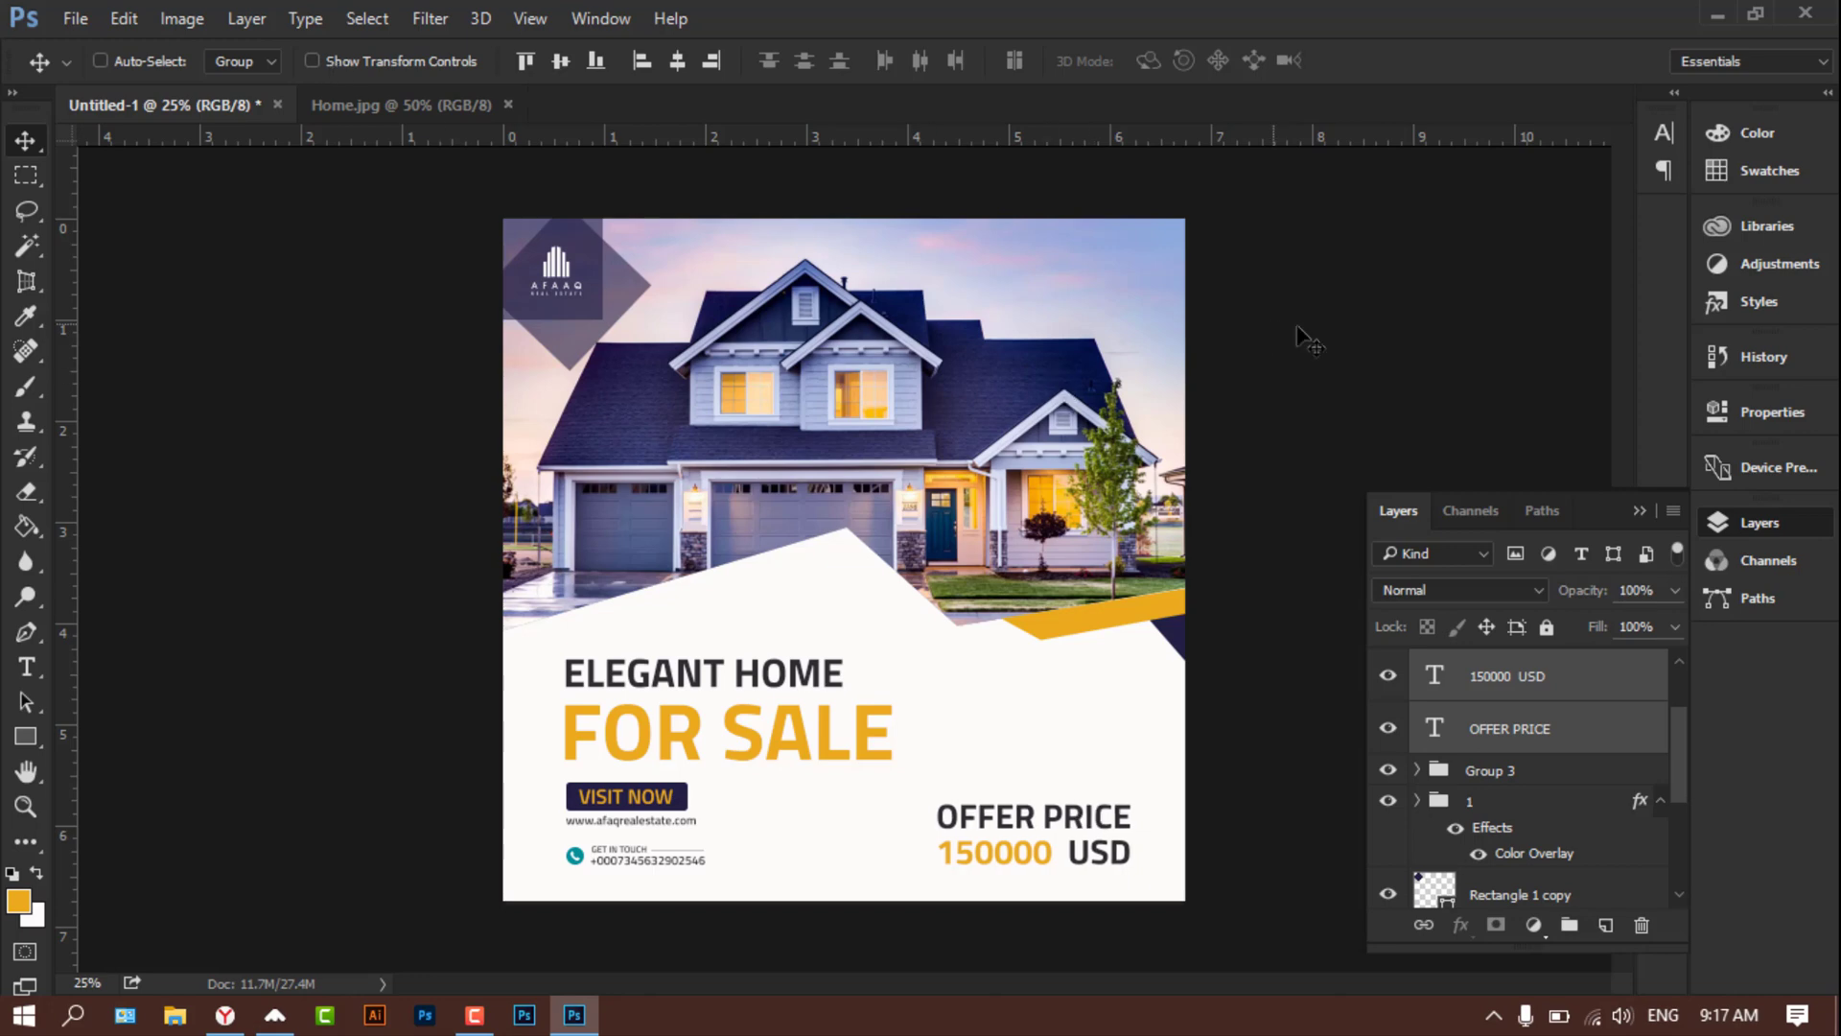
Step: Close the floating Layers panel, then zoom in and pan across the poster's details
{"action": "left_click", "coordinate": [1640, 511]}
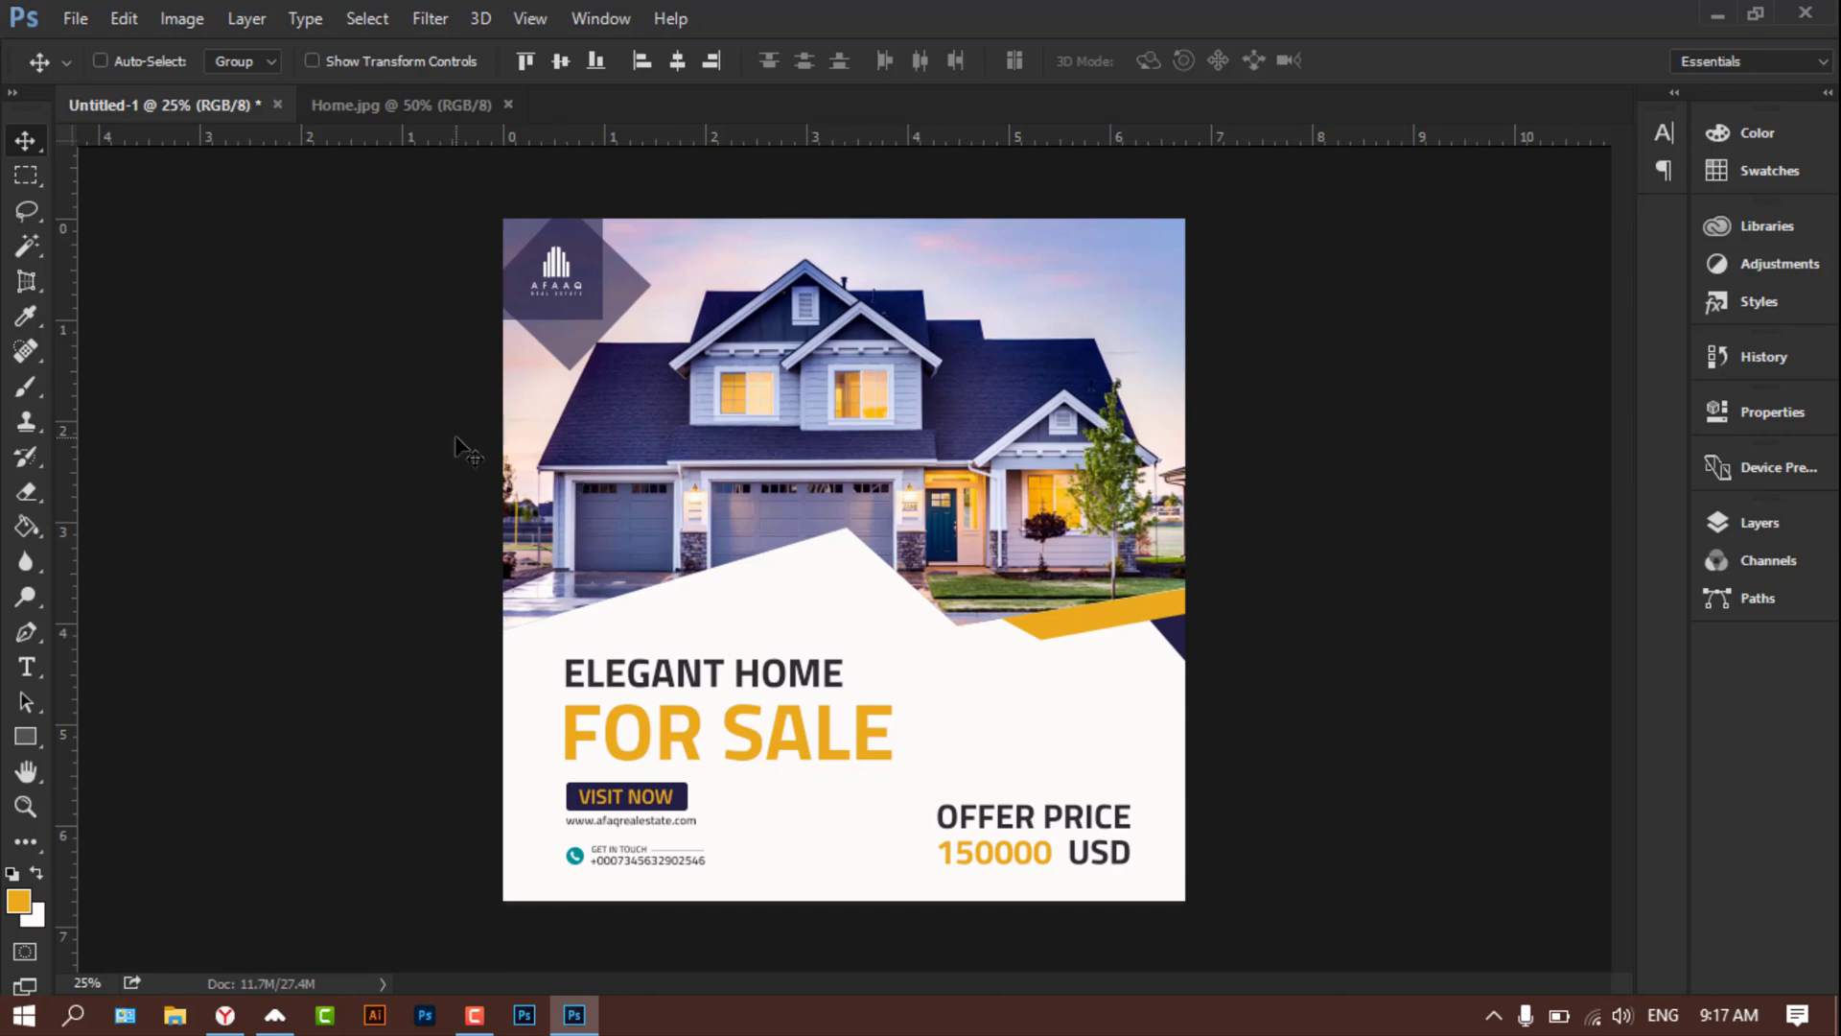
{"action": "scroll", "coordinate": [479, 446], "scroll_direction": "up", "scroll_amount": 5}
{"action": "scroll", "coordinate": [507, 438], "scroll_direction": "up", "scroll_amount": 2}
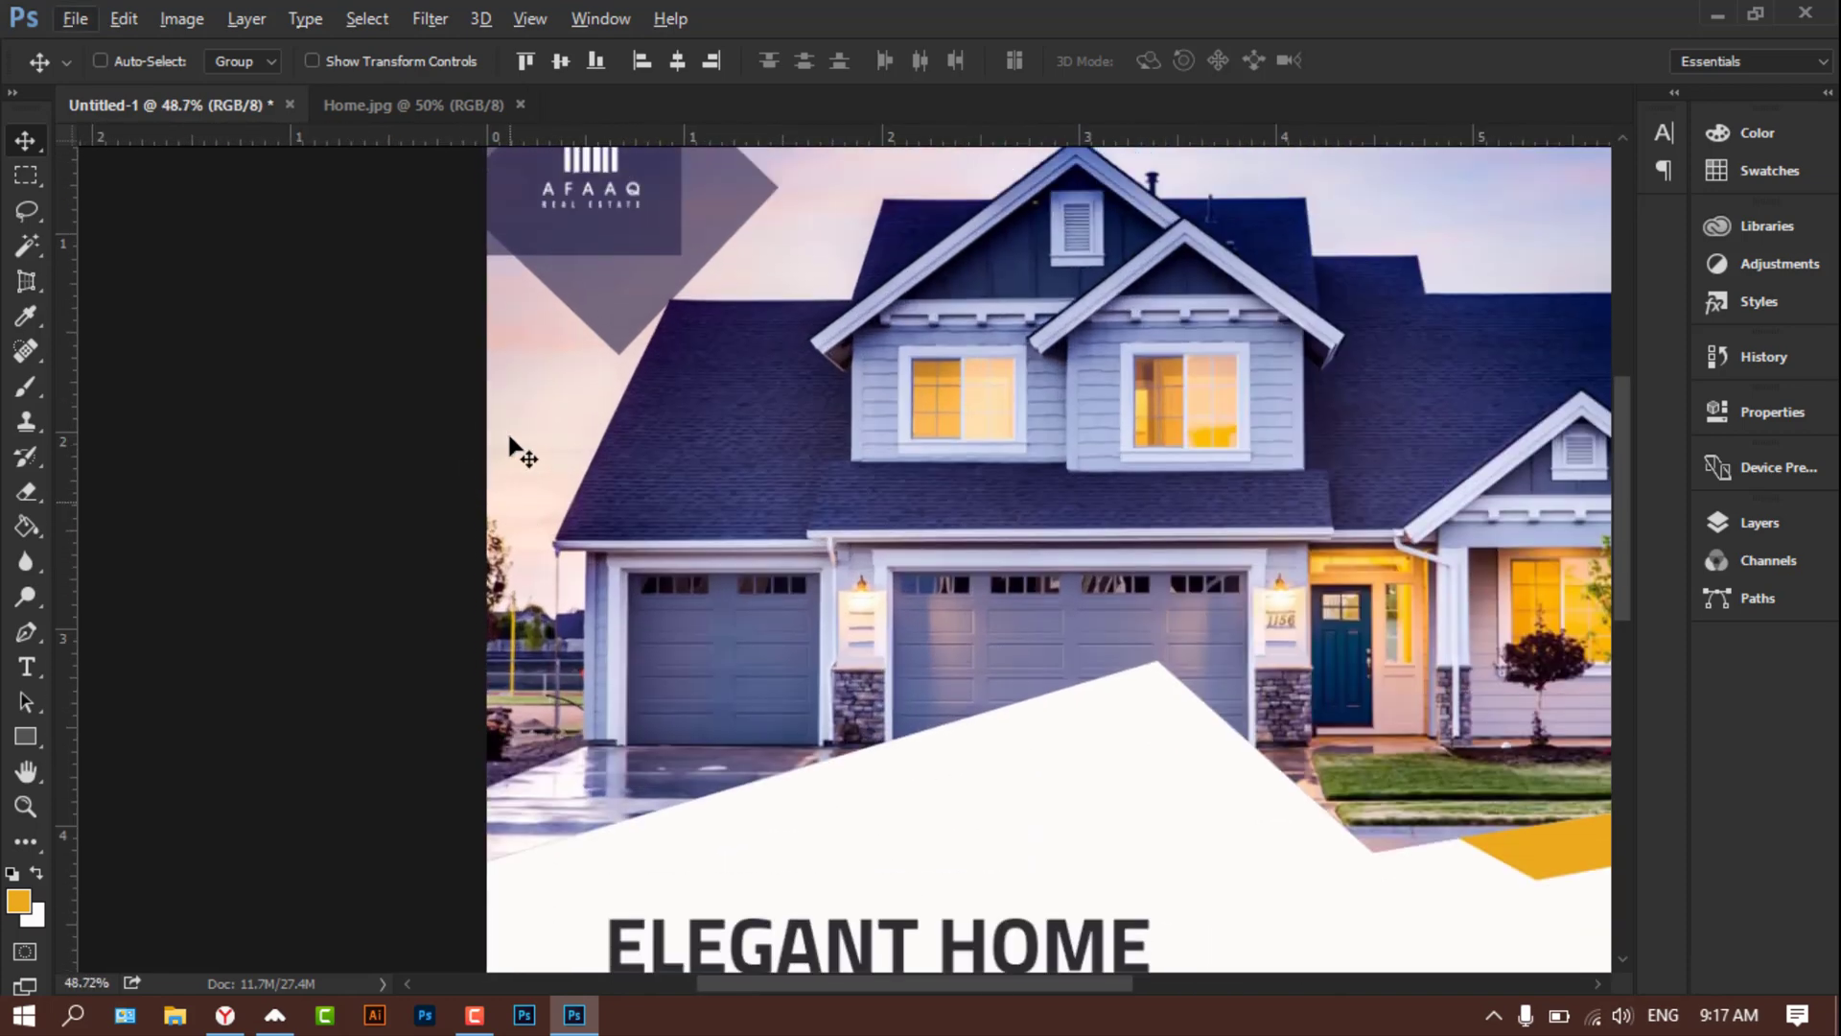
{"action": "scroll", "coordinate": [506, 438], "scroll_direction": "up", "scroll_amount": 2}
{"action": "scroll", "coordinate": [508, 438], "scroll_direction": "up", "scroll_amount": 2}
{"action": "scroll", "coordinate": [509, 439], "scroll_direction": "up", "scroll_amount": 2}
{"action": "scroll", "coordinate": [508, 439], "scroll_direction": "up", "scroll_amount": 1}
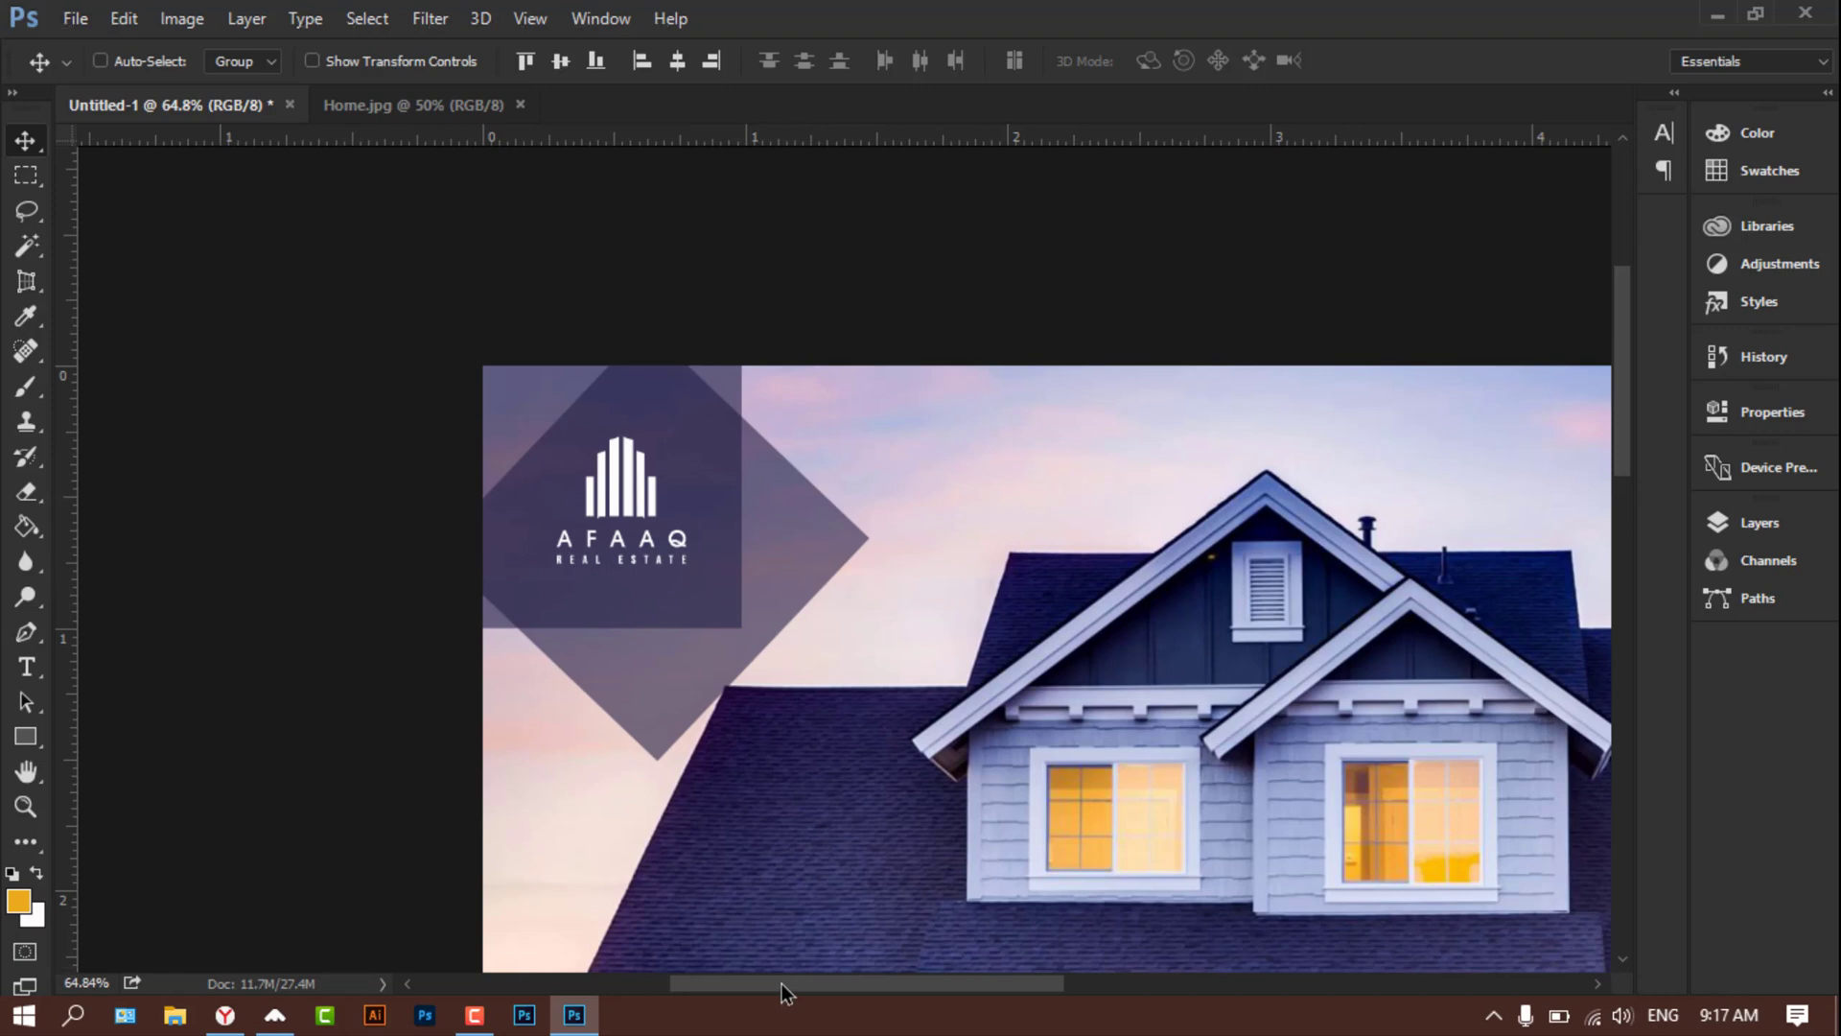
{"action": "left_click_drag", "start_coordinate": [780, 982], "coordinate": [1028, 976]}
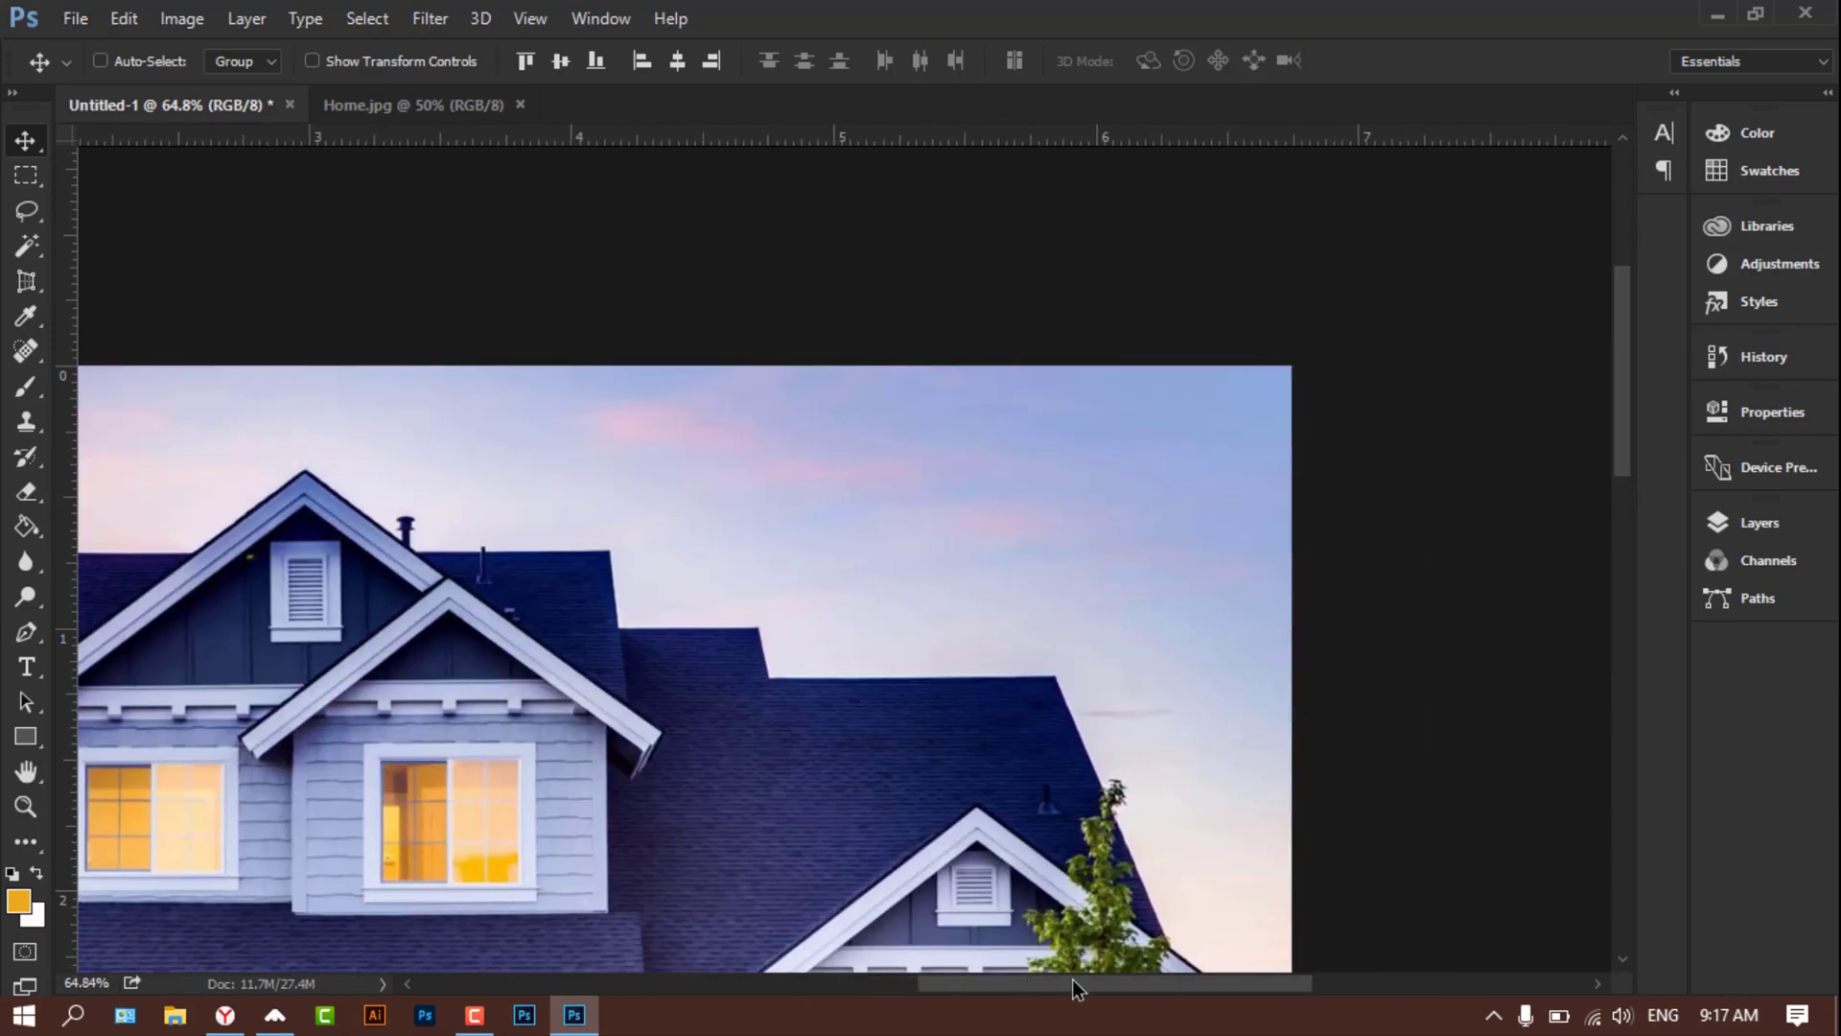
Step: Zoom back out and pan to view the whole finished poster
{"action": "scroll", "coordinate": [1185, 741], "scroll_direction": "down", "scroll_amount": 2}
{"action": "scroll", "coordinate": [922, 729], "scroll_direction": "down", "scroll_amount": 3}
{"action": "scroll", "coordinate": [922, 728], "scroll_direction": "down", "scroll_amount": 2}
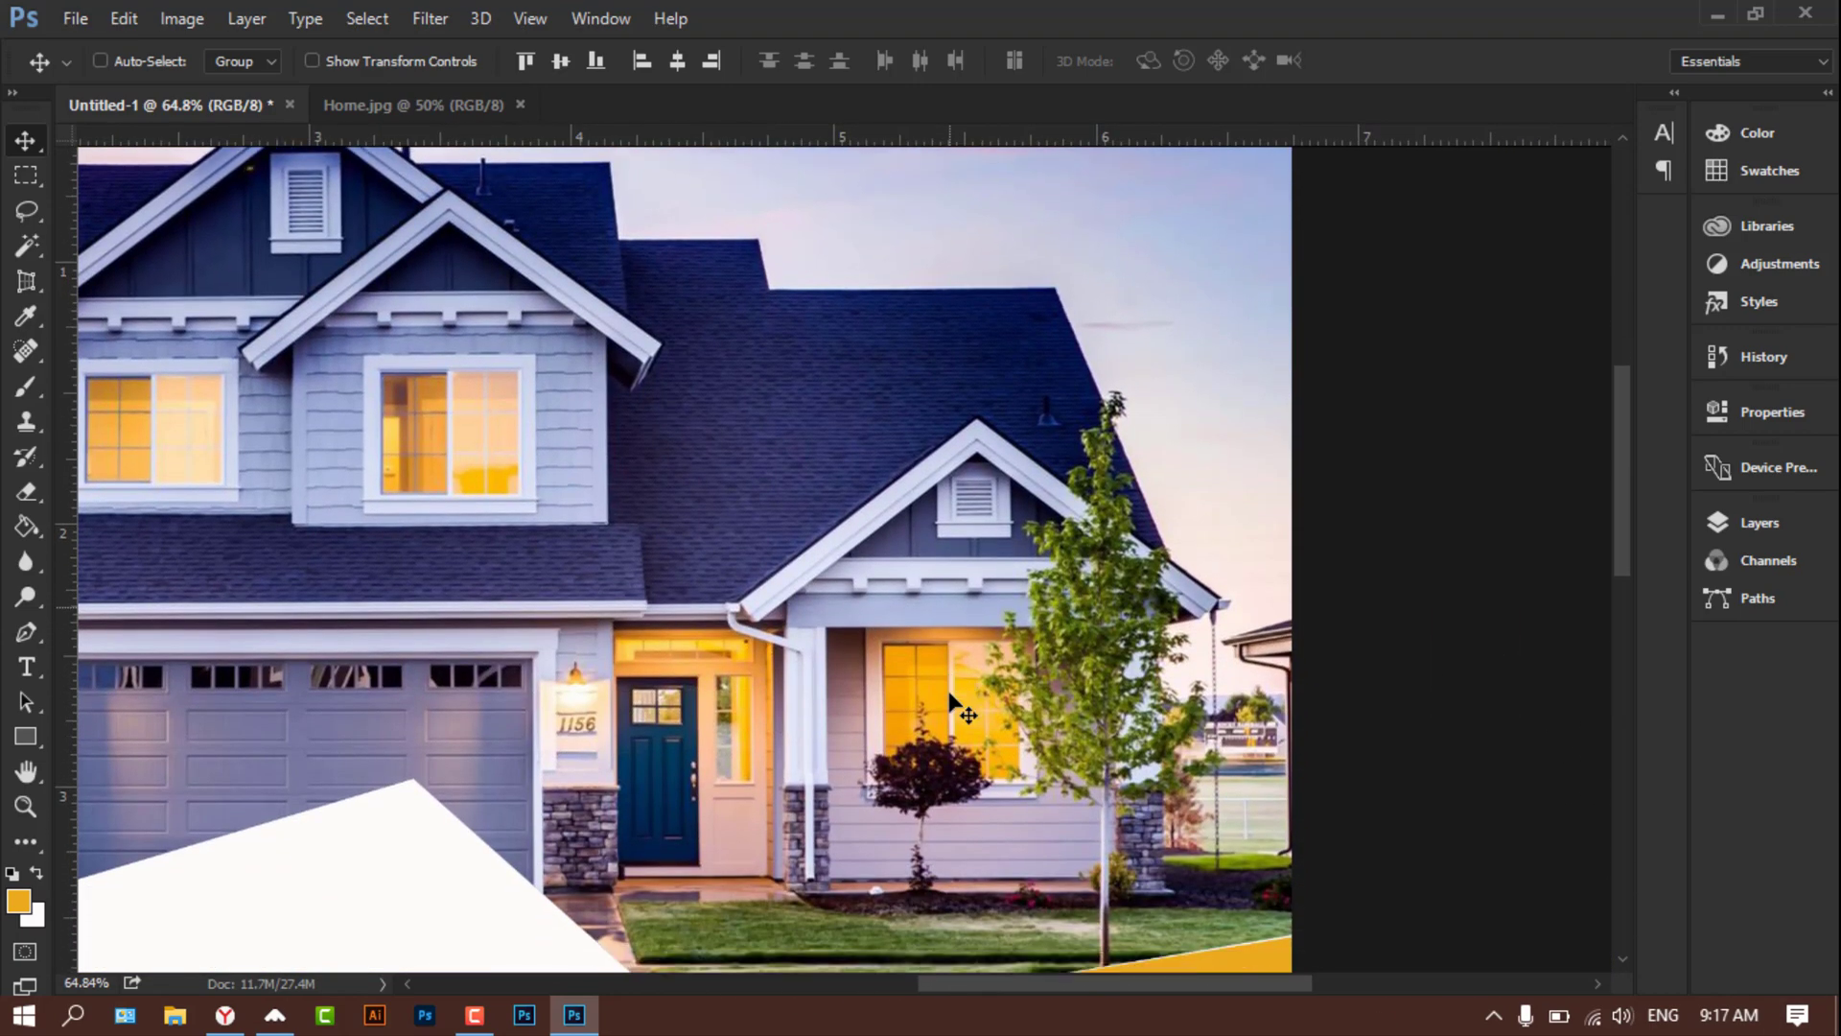
{"action": "scroll", "coordinate": [949, 707], "scroll_direction": "down", "scroll_amount": 3}
{"action": "scroll", "coordinate": [949, 707], "scroll_direction": "down", "scroll_amount": 4}
{"action": "scroll", "coordinate": [949, 705], "scroll_direction": "down", "scroll_amount": 1}
{"action": "scroll", "coordinate": [949, 707], "scroll_direction": "down", "scroll_amount": 1}
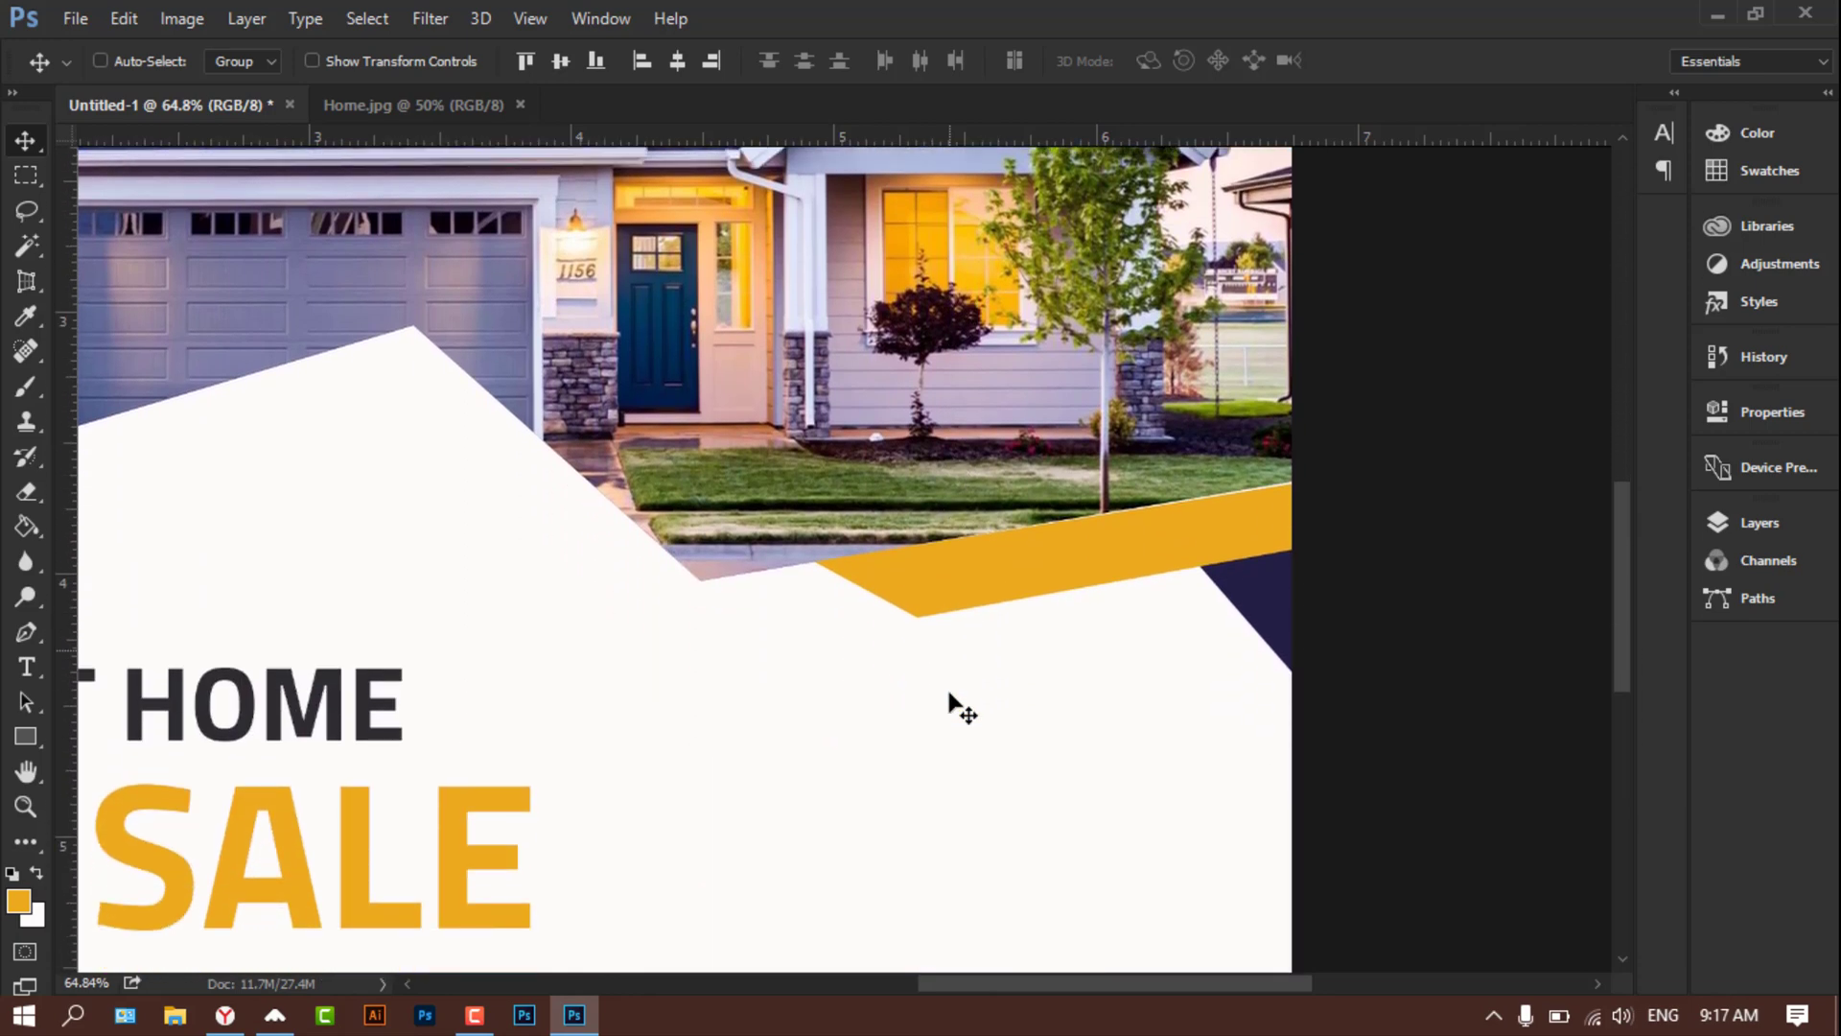
{"action": "scroll", "coordinate": [949, 707], "scroll_direction": "down", "scroll_amount": 2}
{"action": "scroll", "coordinate": [949, 706], "scroll_direction": "down", "scroll_amount": 2}
{"action": "scroll", "coordinate": [950, 706], "scroll_direction": "down", "scroll_amount": 2}
{"action": "scroll", "coordinate": [949, 707], "scroll_direction": "down", "scroll_amount": 1}
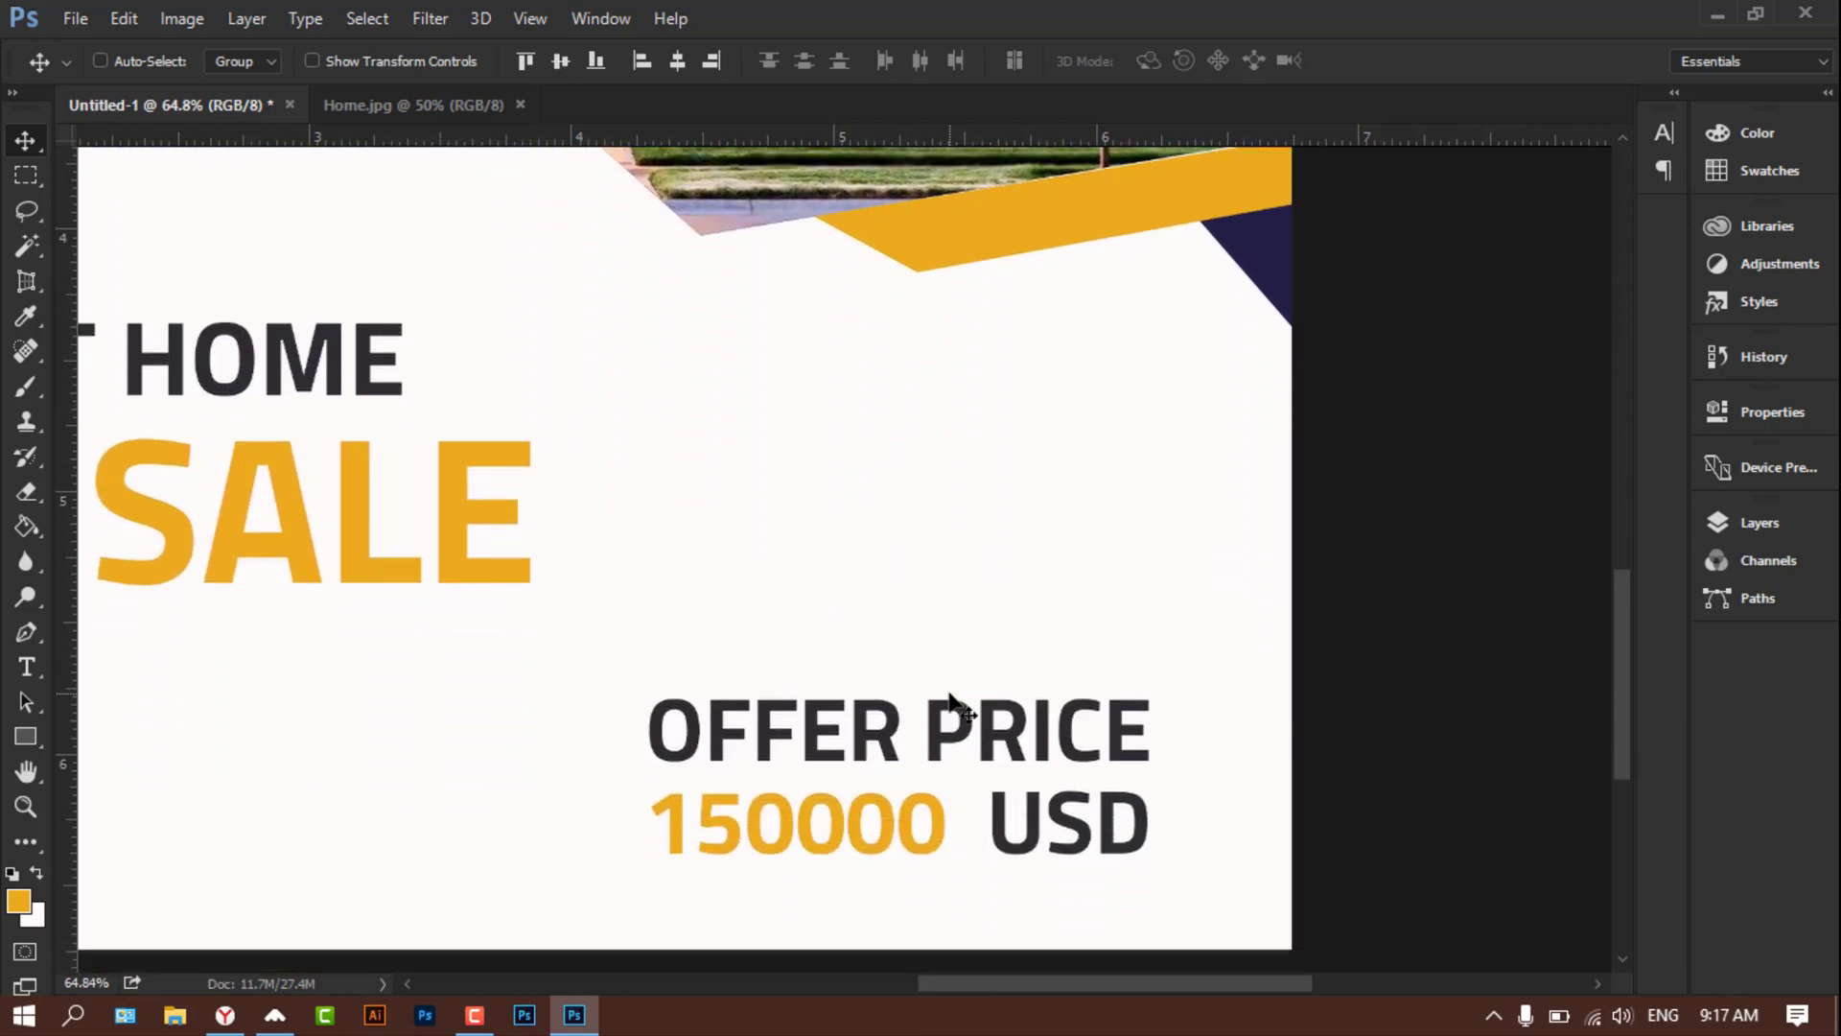
{"action": "scroll", "coordinate": [949, 707], "scroll_direction": "down", "scroll_amount": 1}
{"action": "left_click_drag", "start_coordinate": [1021, 982], "coordinate": [792, 980]}
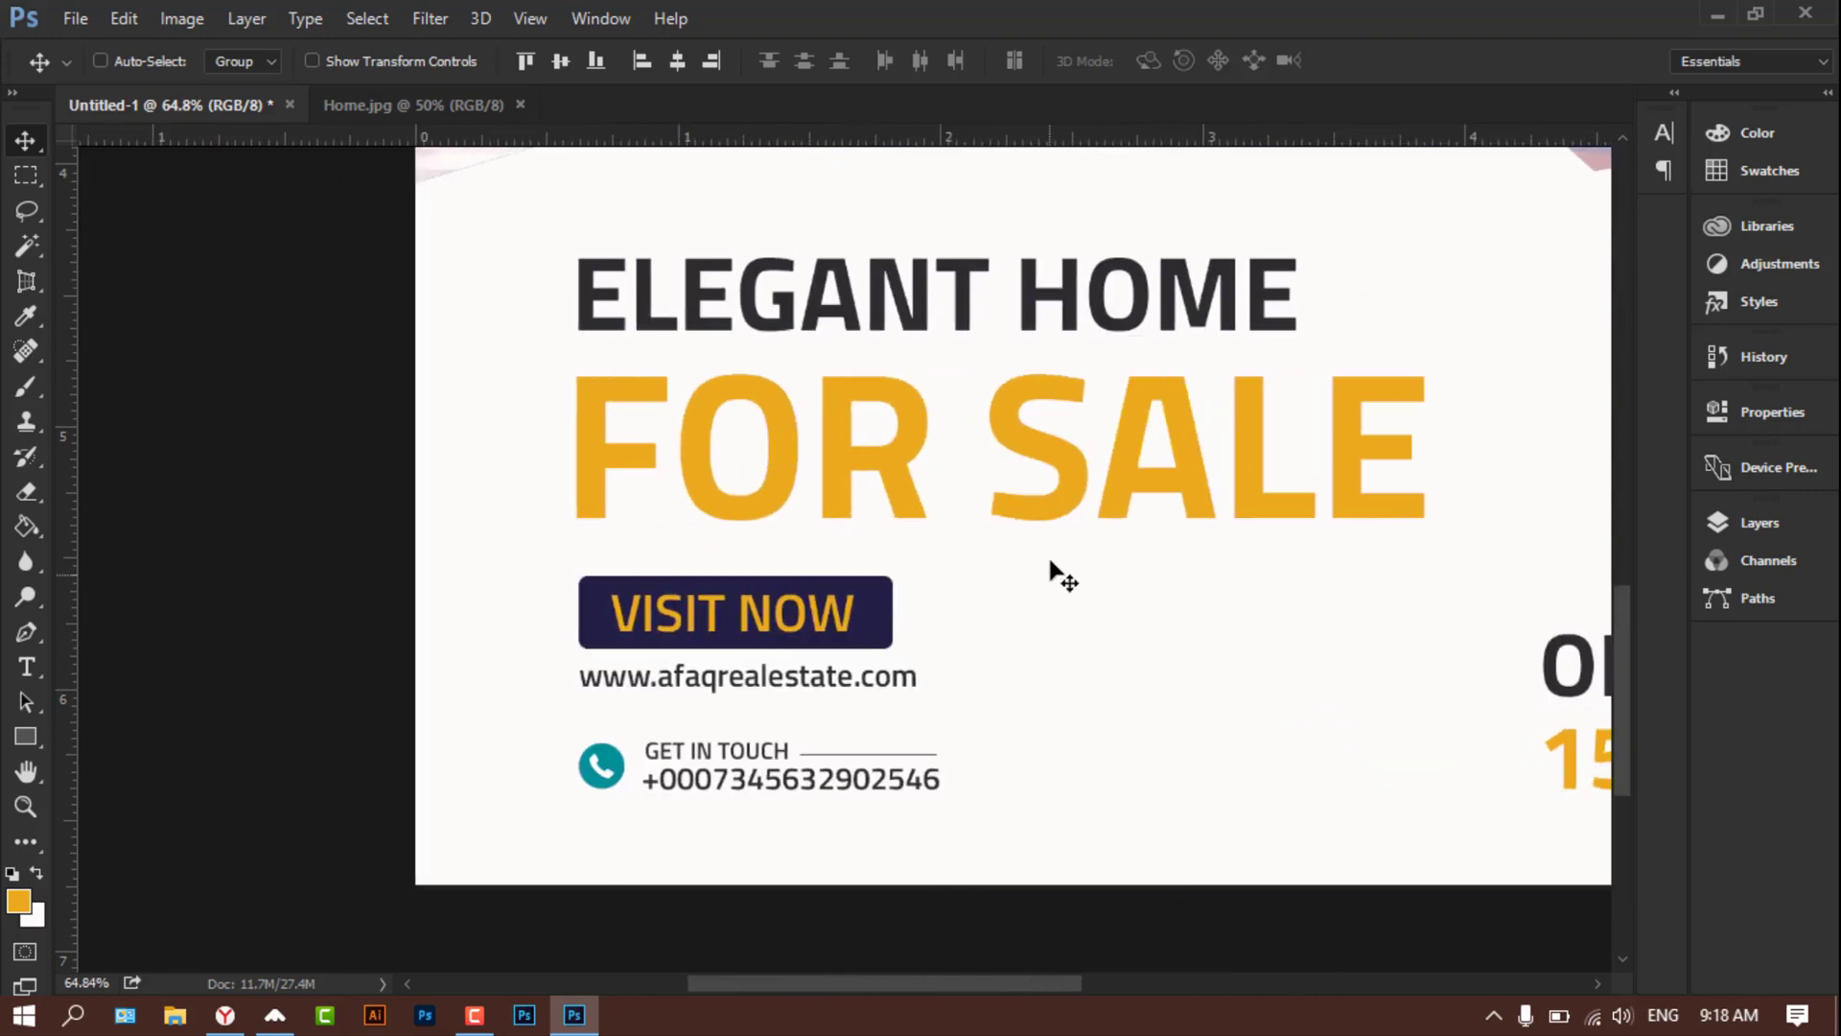
{"action": "scroll", "coordinate": [1055, 551], "scroll_direction": "down", "scroll_amount": 1}
{"action": "scroll", "coordinate": [1057, 548], "scroll_direction": "down", "scroll_amount": 1}
{"action": "scroll", "coordinate": [1060, 555], "scroll_direction": "down", "scroll_amount": 1}
{"action": "scroll", "coordinate": [1060, 554], "scroll_direction": "down", "scroll_amount": 1}
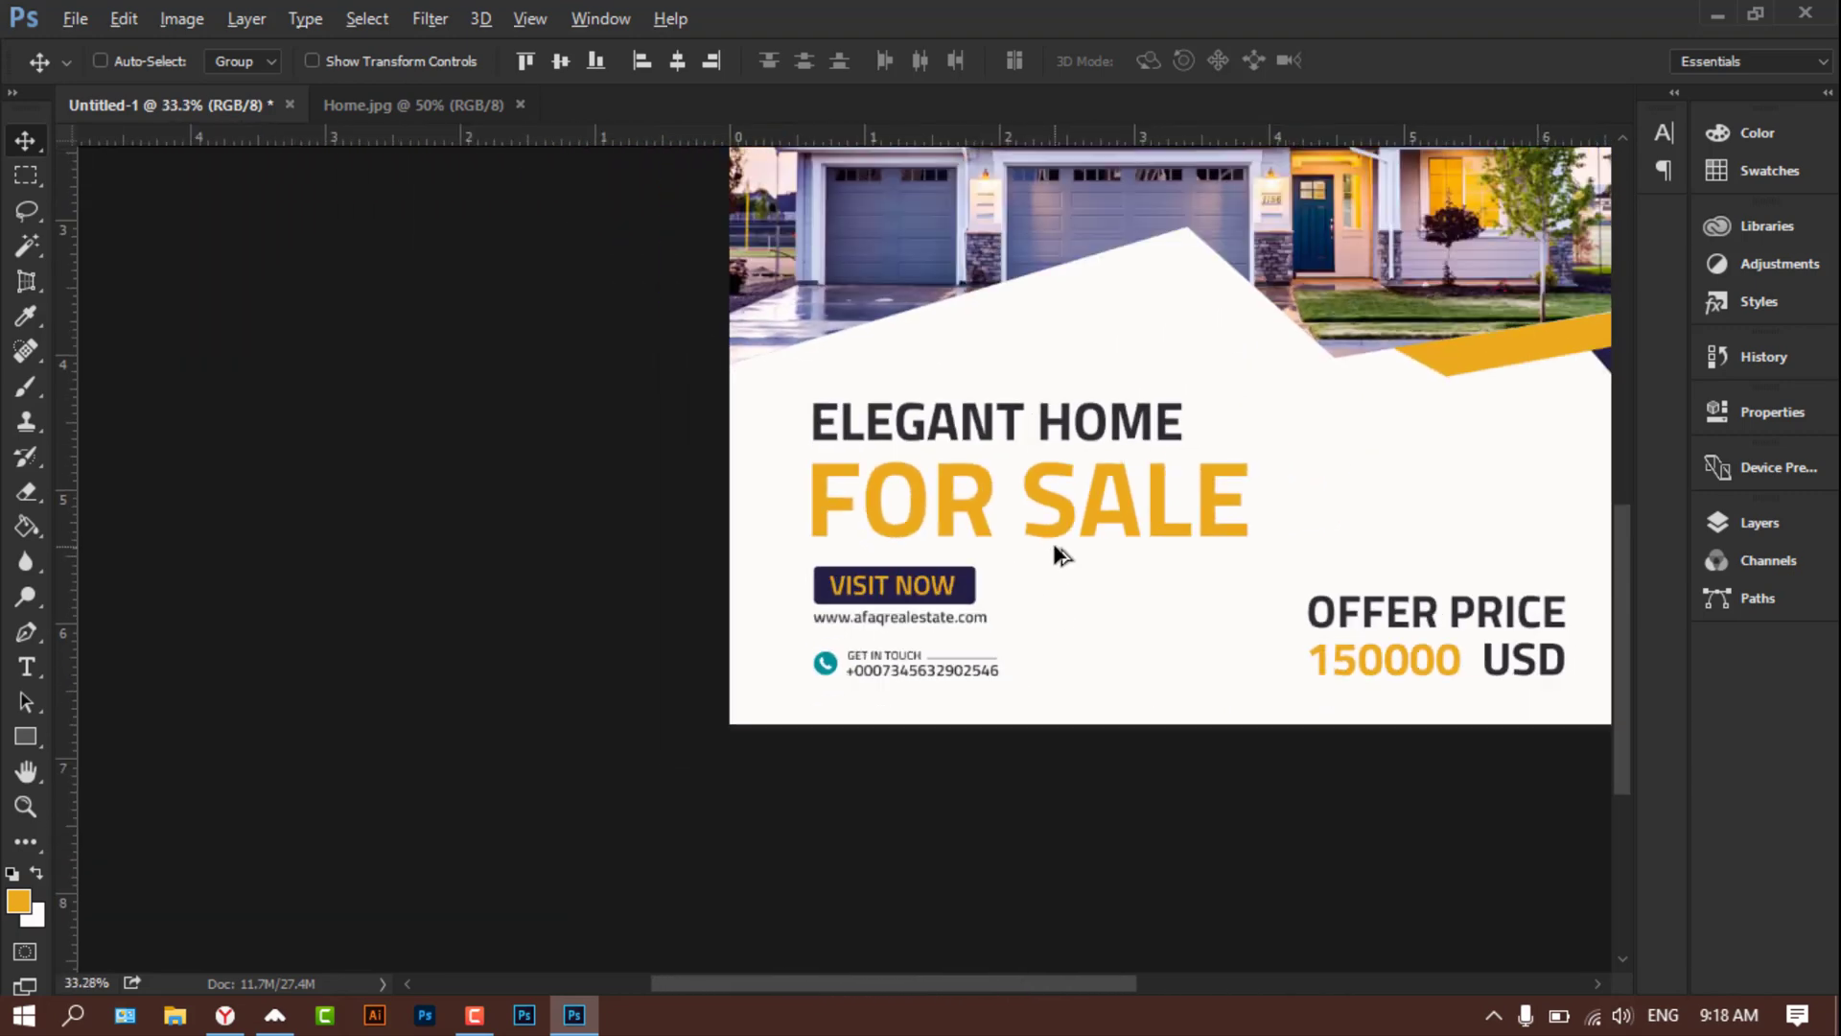
{"action": "scroll", "coordinate": [1054, 552], "scroll_direction": "down", "scroll_amount": 1}
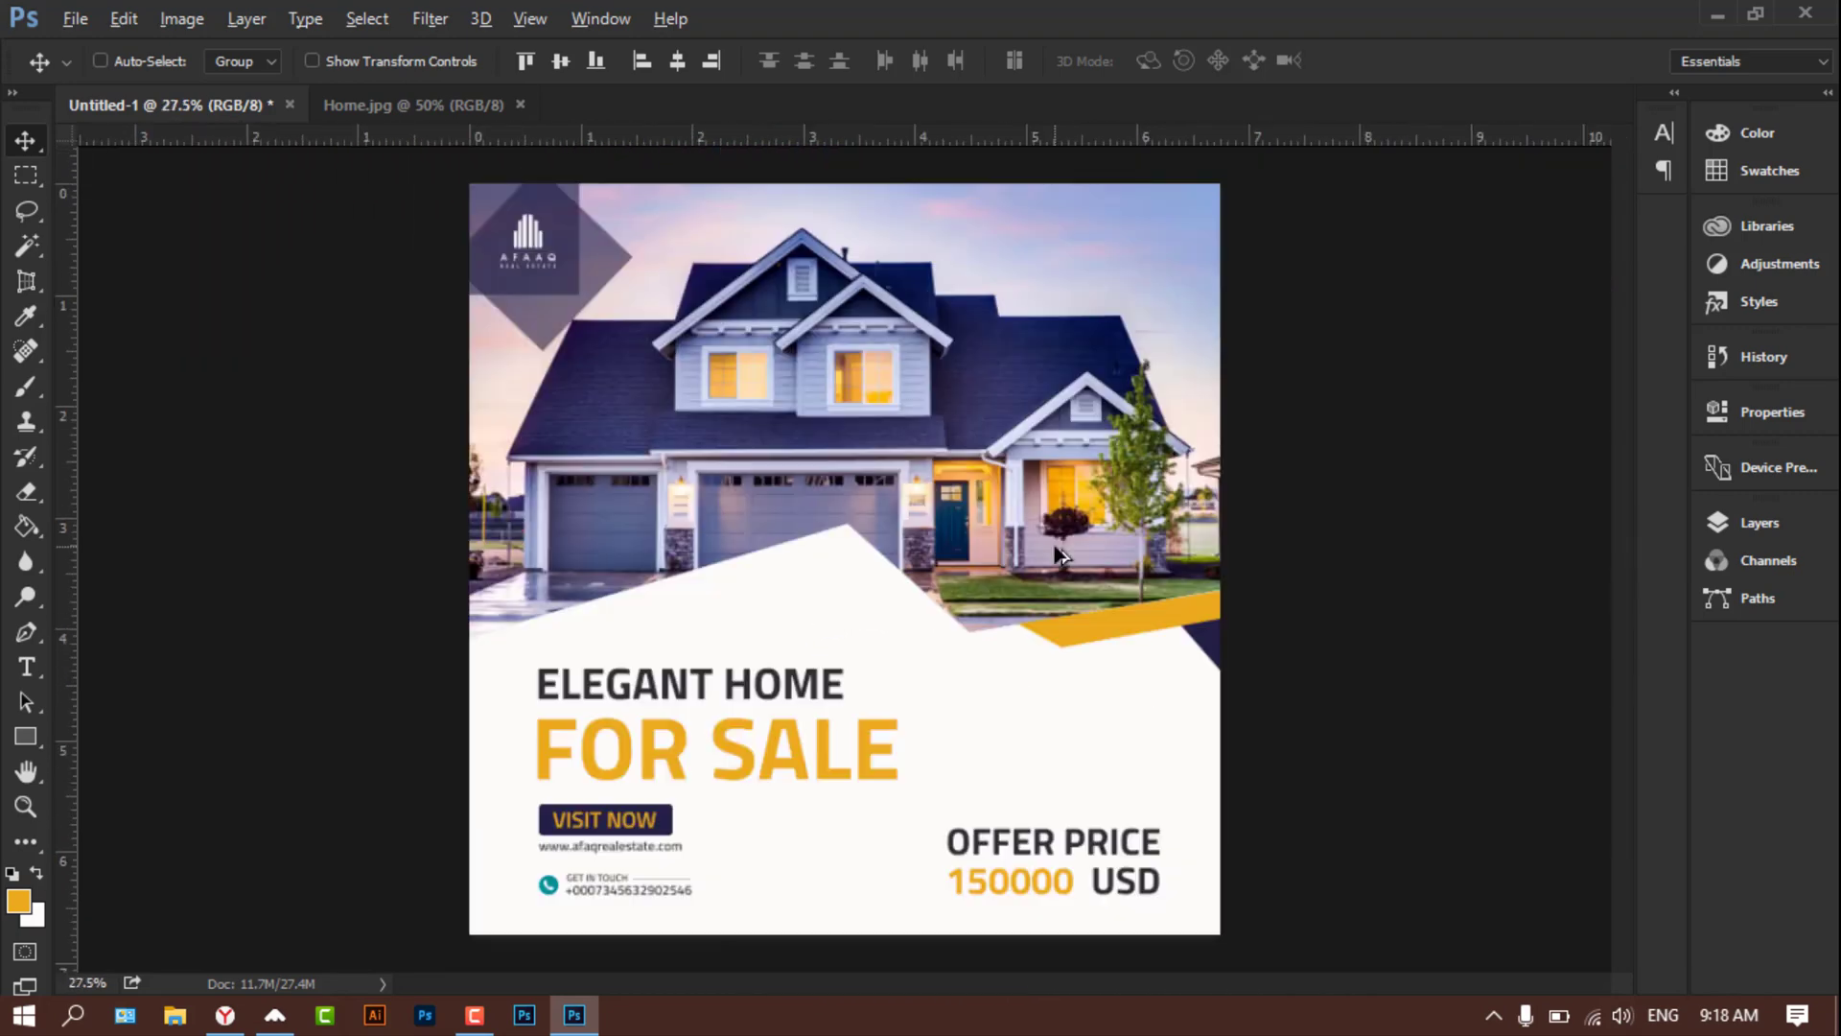
Step: In Save As, choose PNG and name the file 'Real estate simple social media banner'
{"action": "left_click", "coordinate": [86, 19]}
{"action": "left_click", "coordinate": [102, 316]}
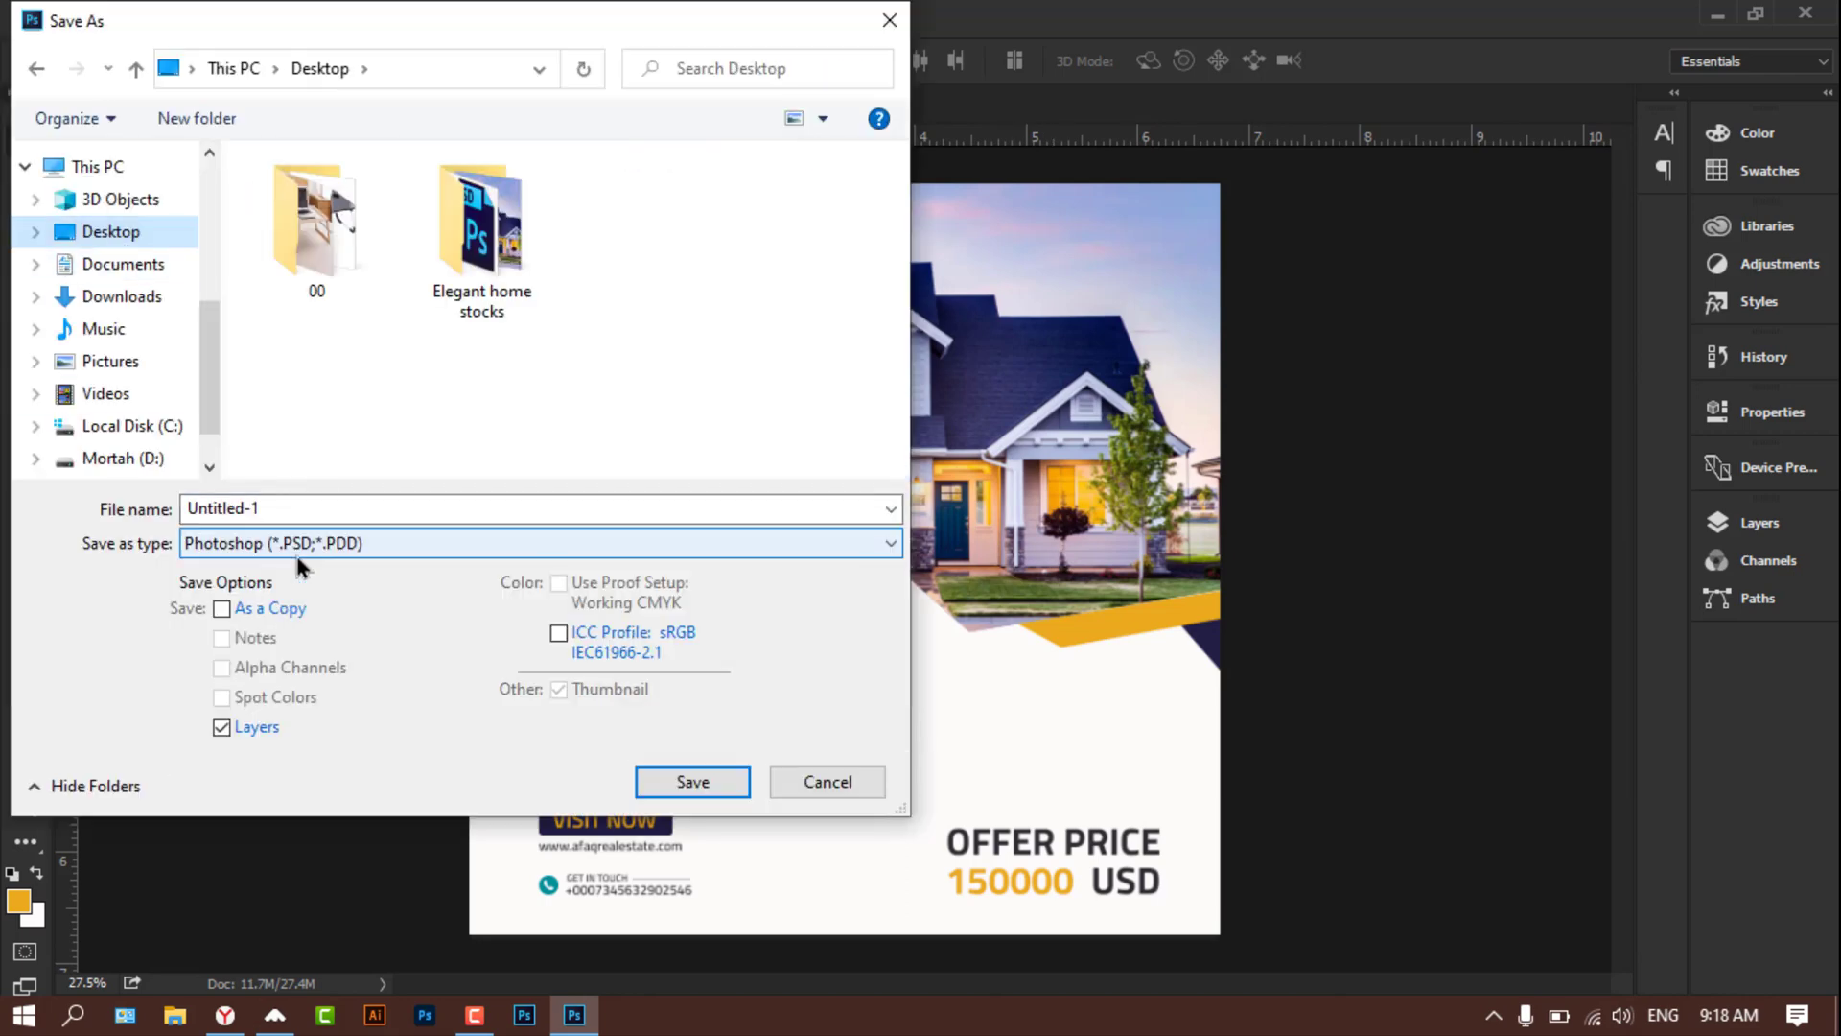
{"action": "left_click", "coordinate": [295, 546]}
{"action": "left_click", "coordinate": [324, 916]}
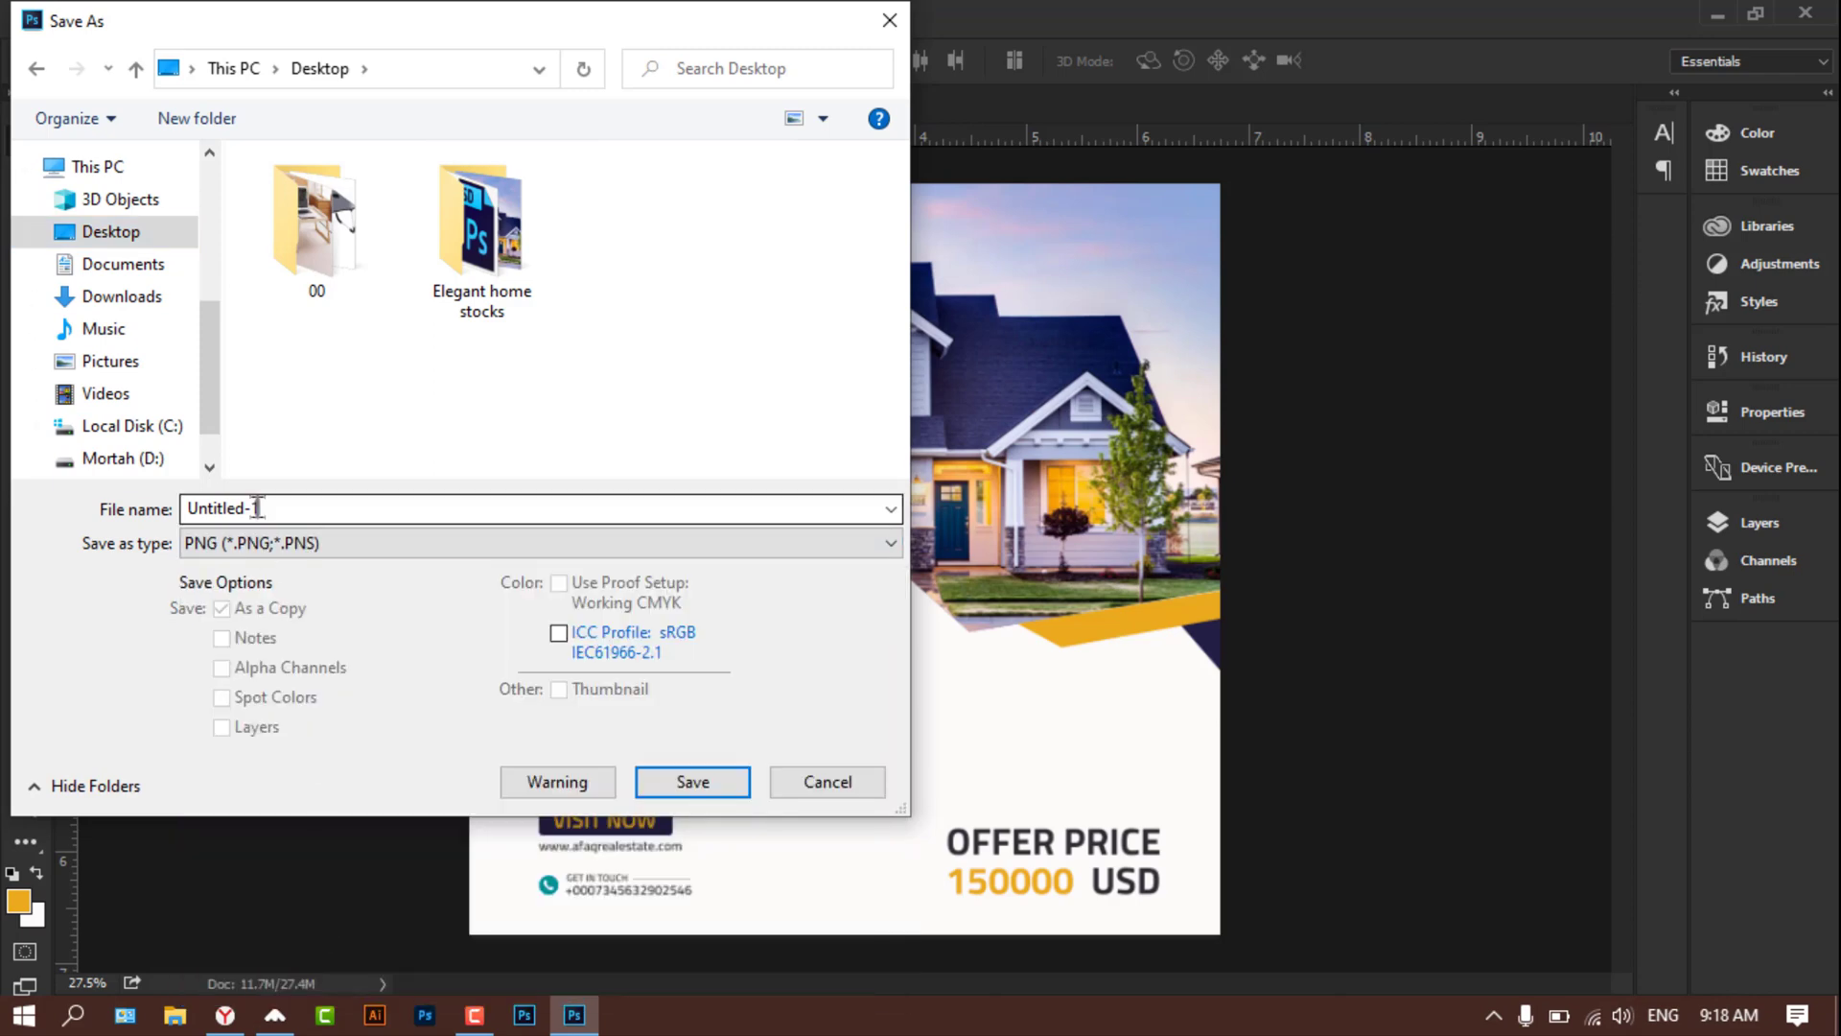
{"action": "triple_click", "coordinate": [254, 509]}
{"action": "type", "text": "Real es"}
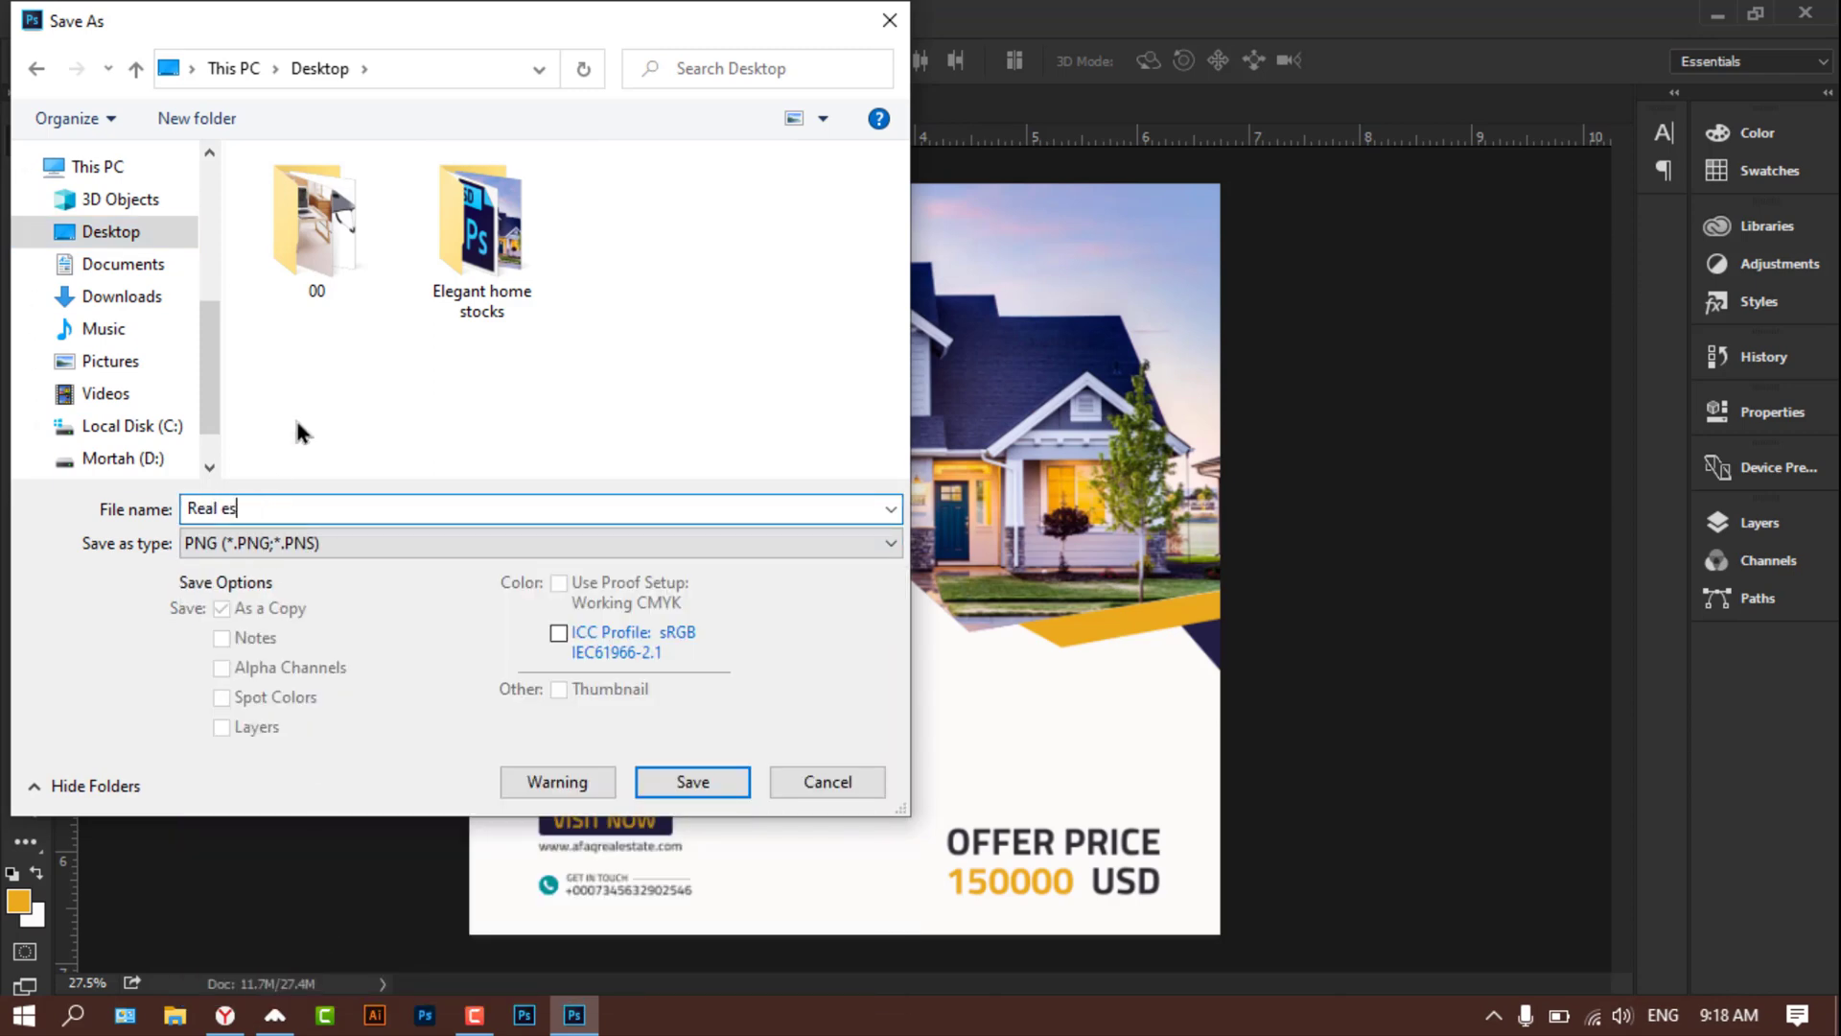
{"action": "type", "text": "tate simp"}
{"action": "type", "text": "le social med"}
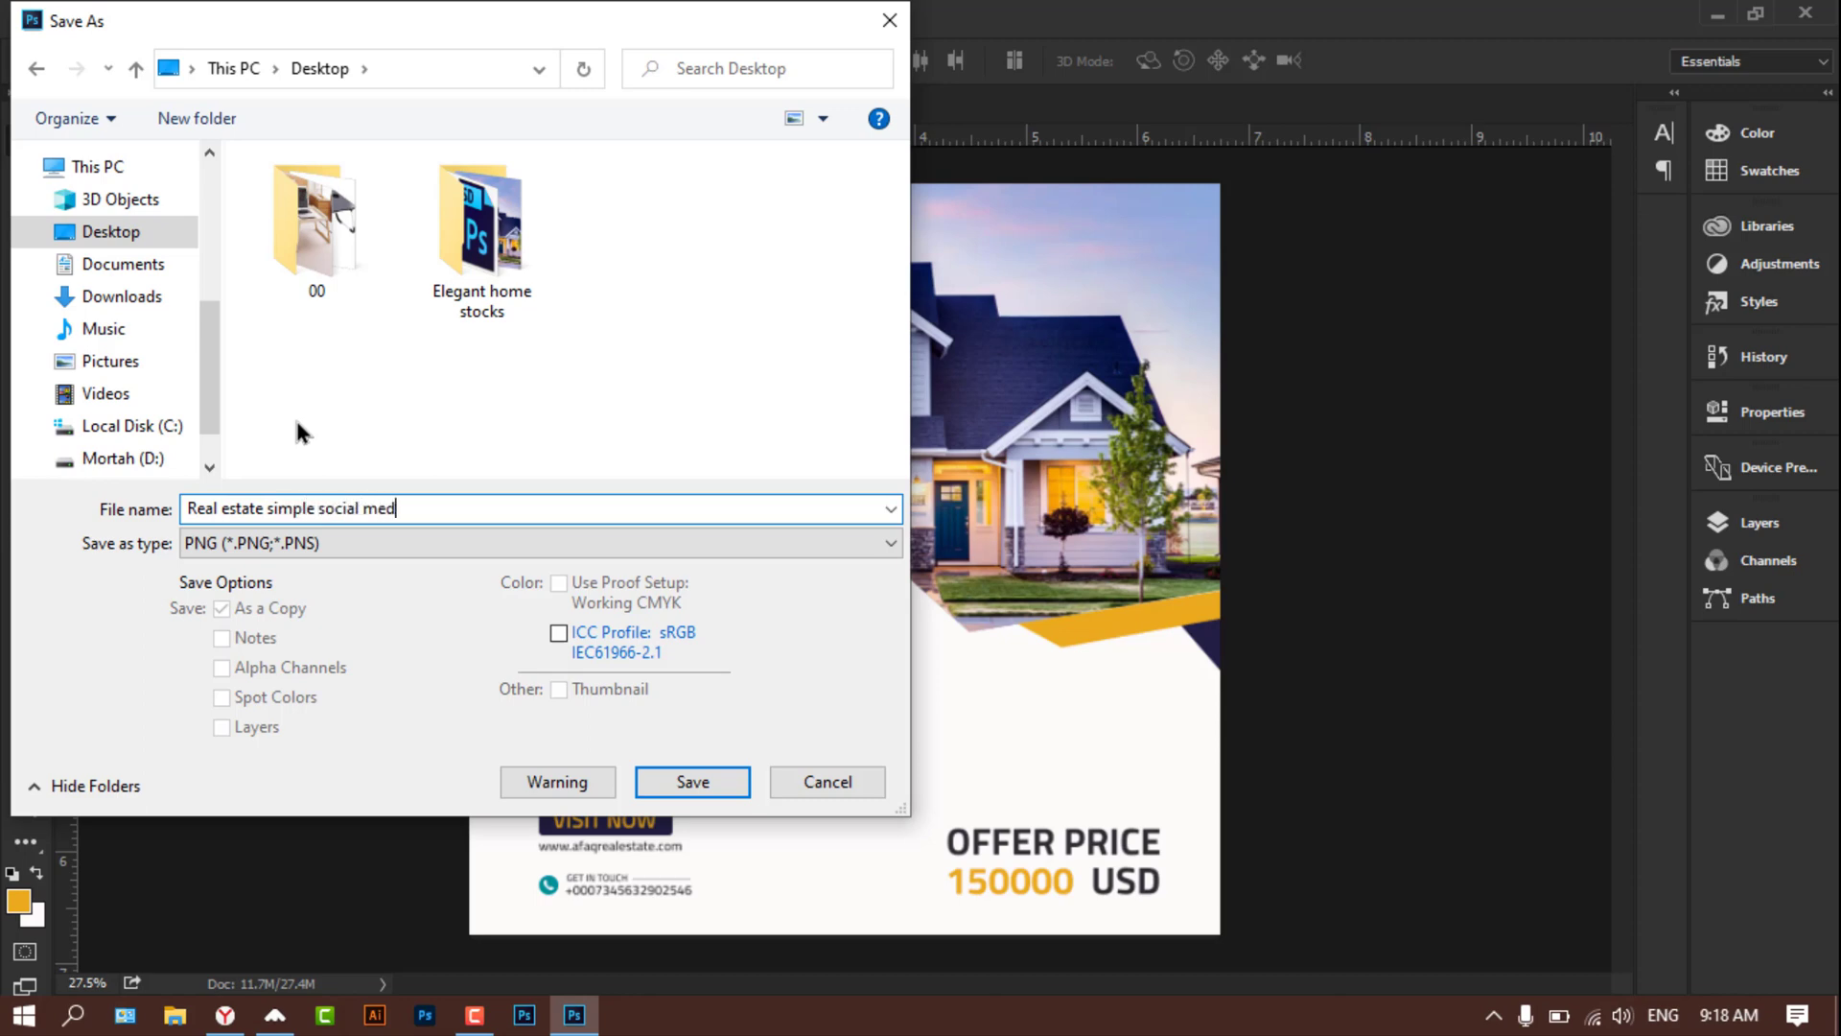
{"action": "type", "text": "ia v"}
{"action": "key", "text": "BackSpace"}
{"action": "type", "text": "banner"}
Step: Save the PNG to the Desktop with default options and open the saved file
{"action": "left_click", "coordinate": [676, 778]}
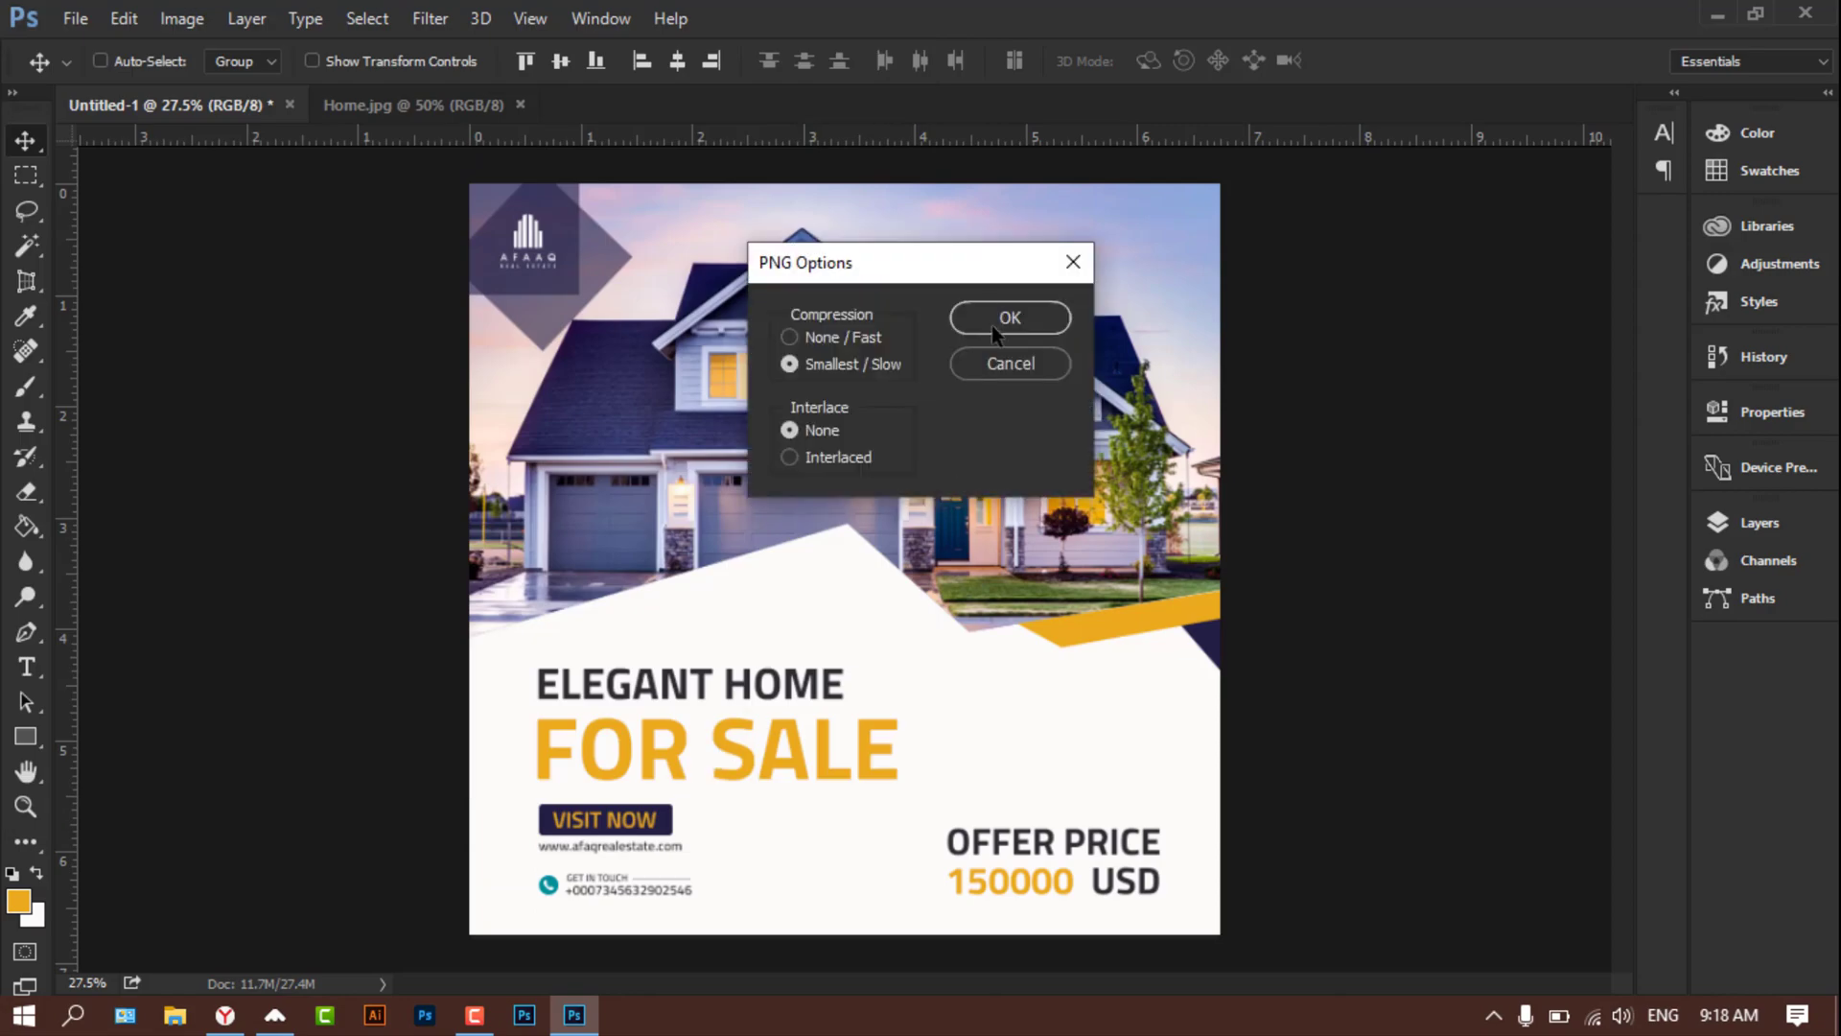
{"action": "left_click", "coordinate": [991, 326]}
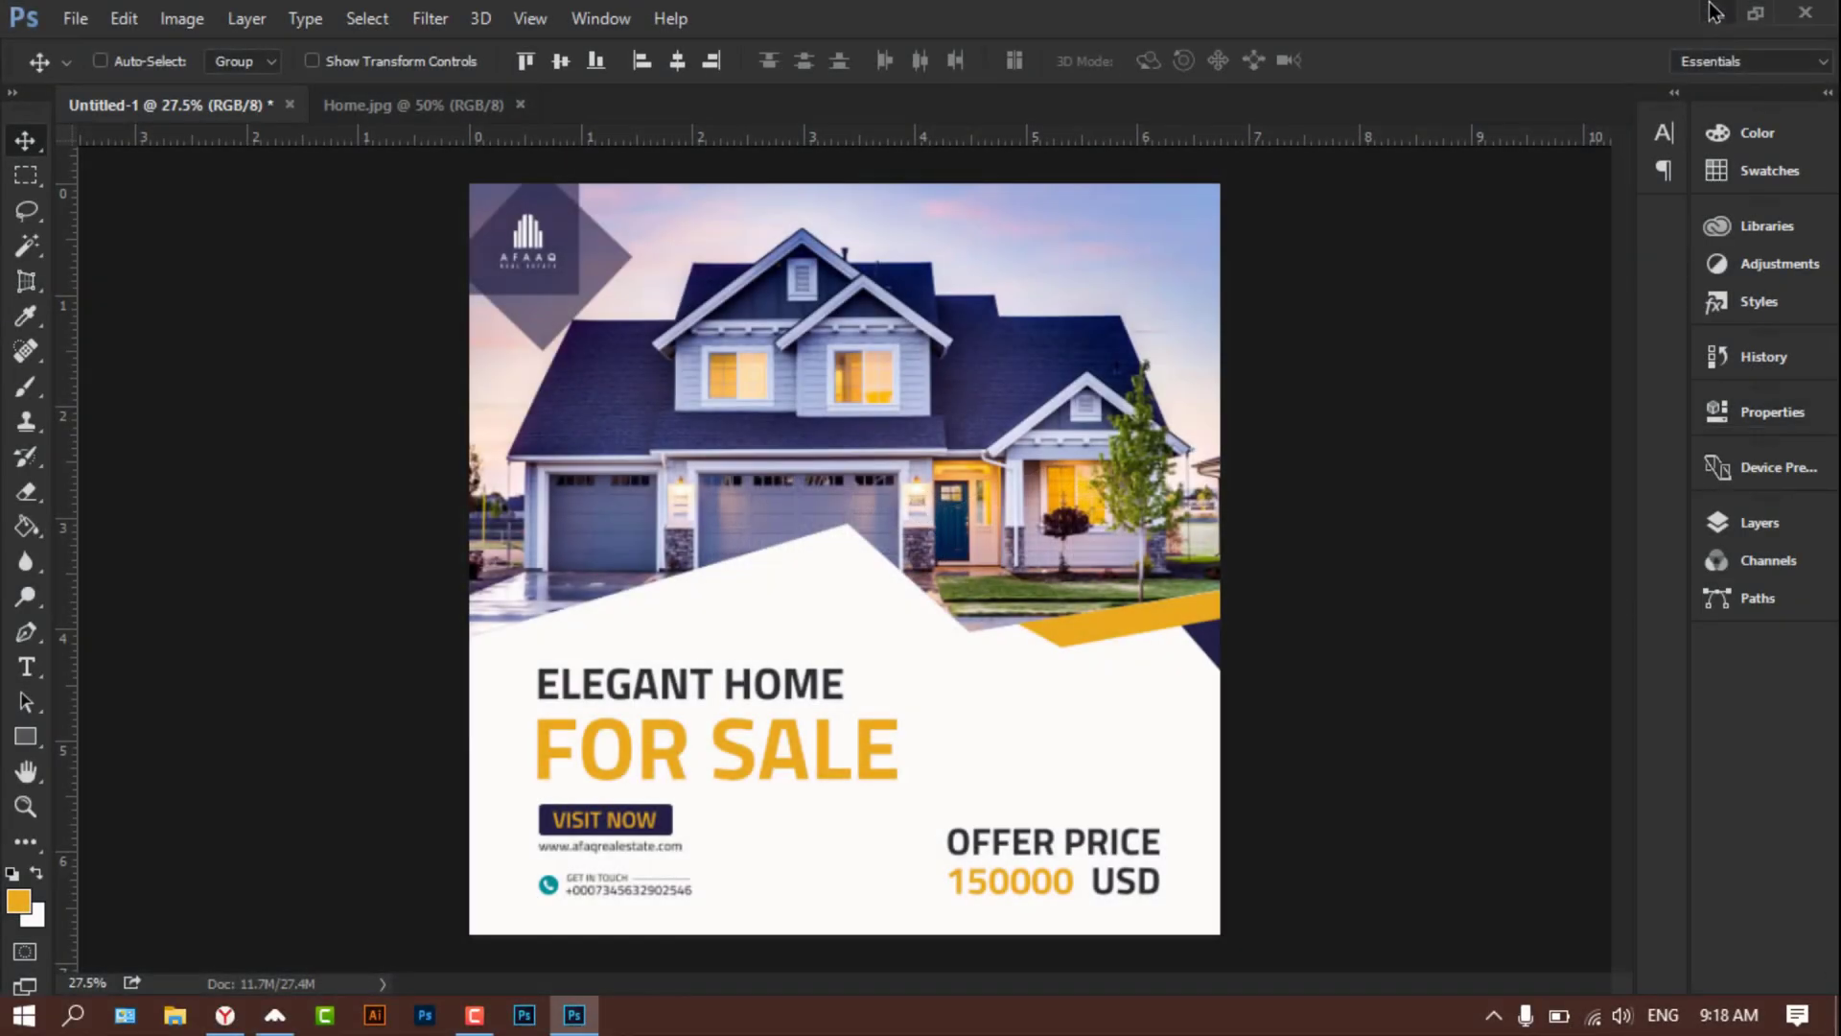
{"action": "left_click", "coordinate": [1713, 12]}
{"action": "double_click", "coordinate": [60, 307]}
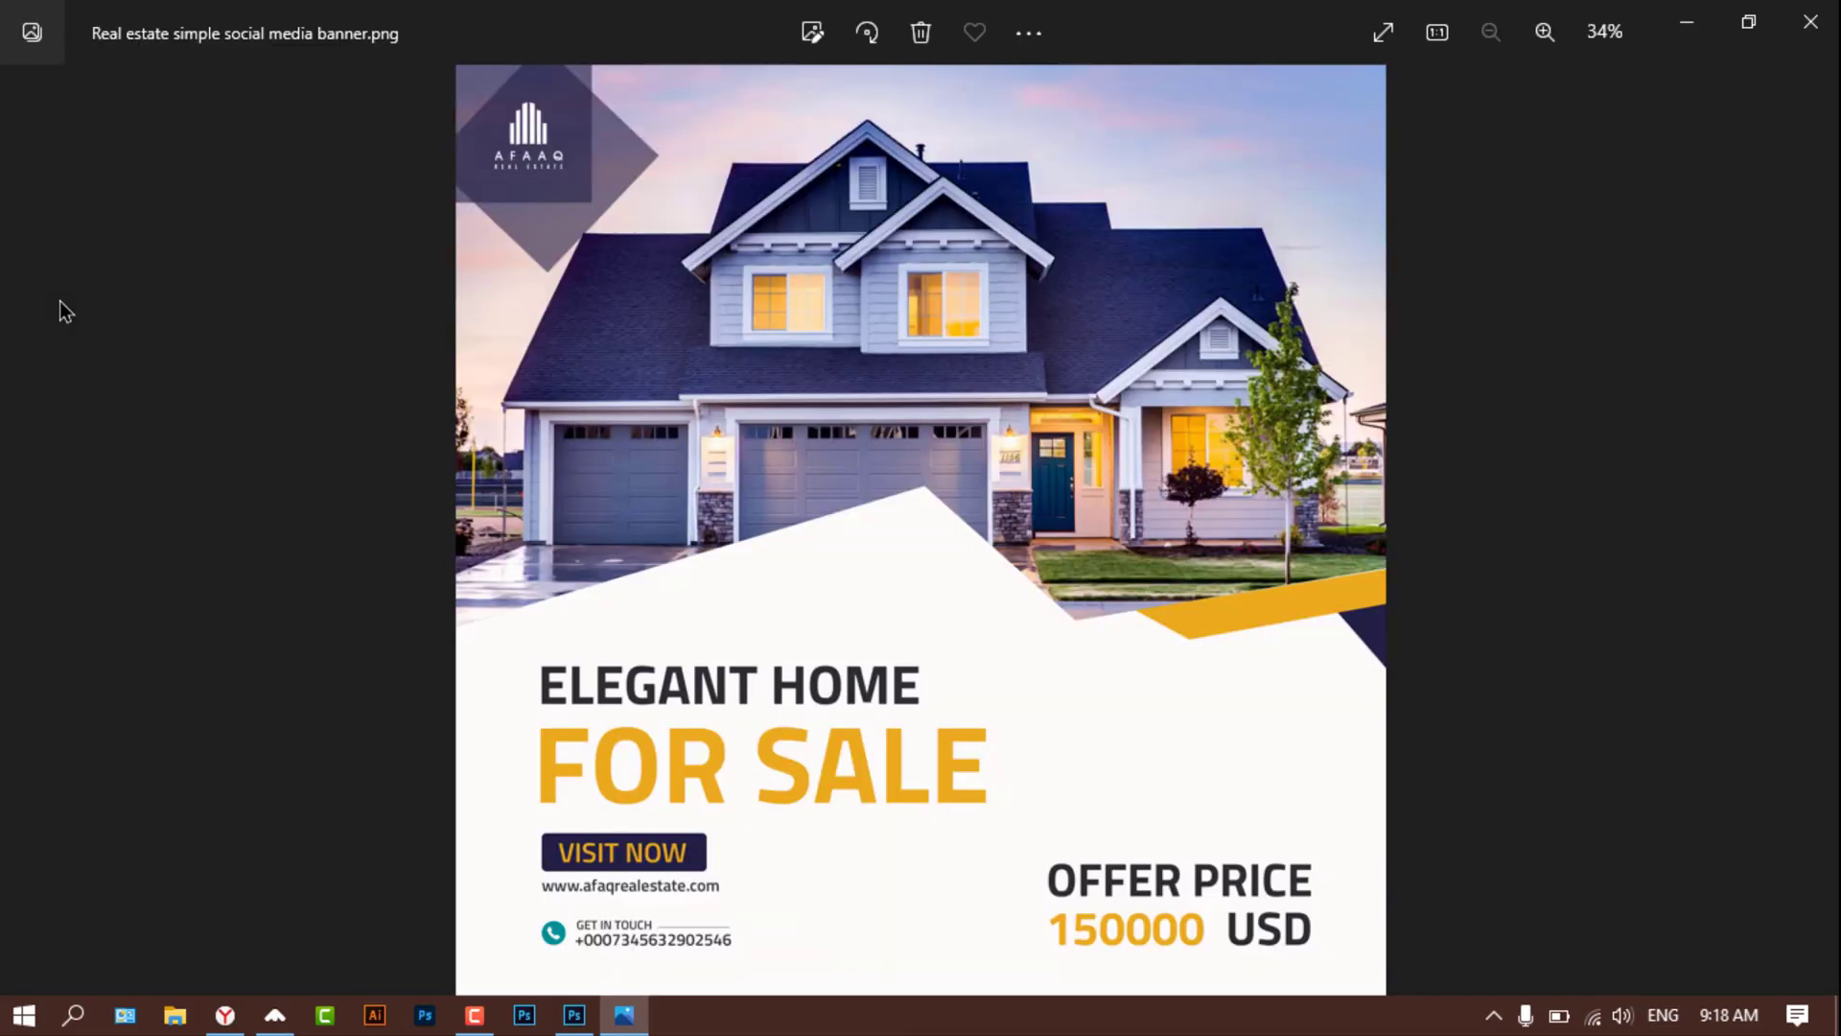
Step: Zoom into the banner in Photos, pan to the FOR SALE headline, then zoom out
{"action": "scroll", "coordinate": [658, 411], "scroll_direction": "up", "scroll_amount": 2}
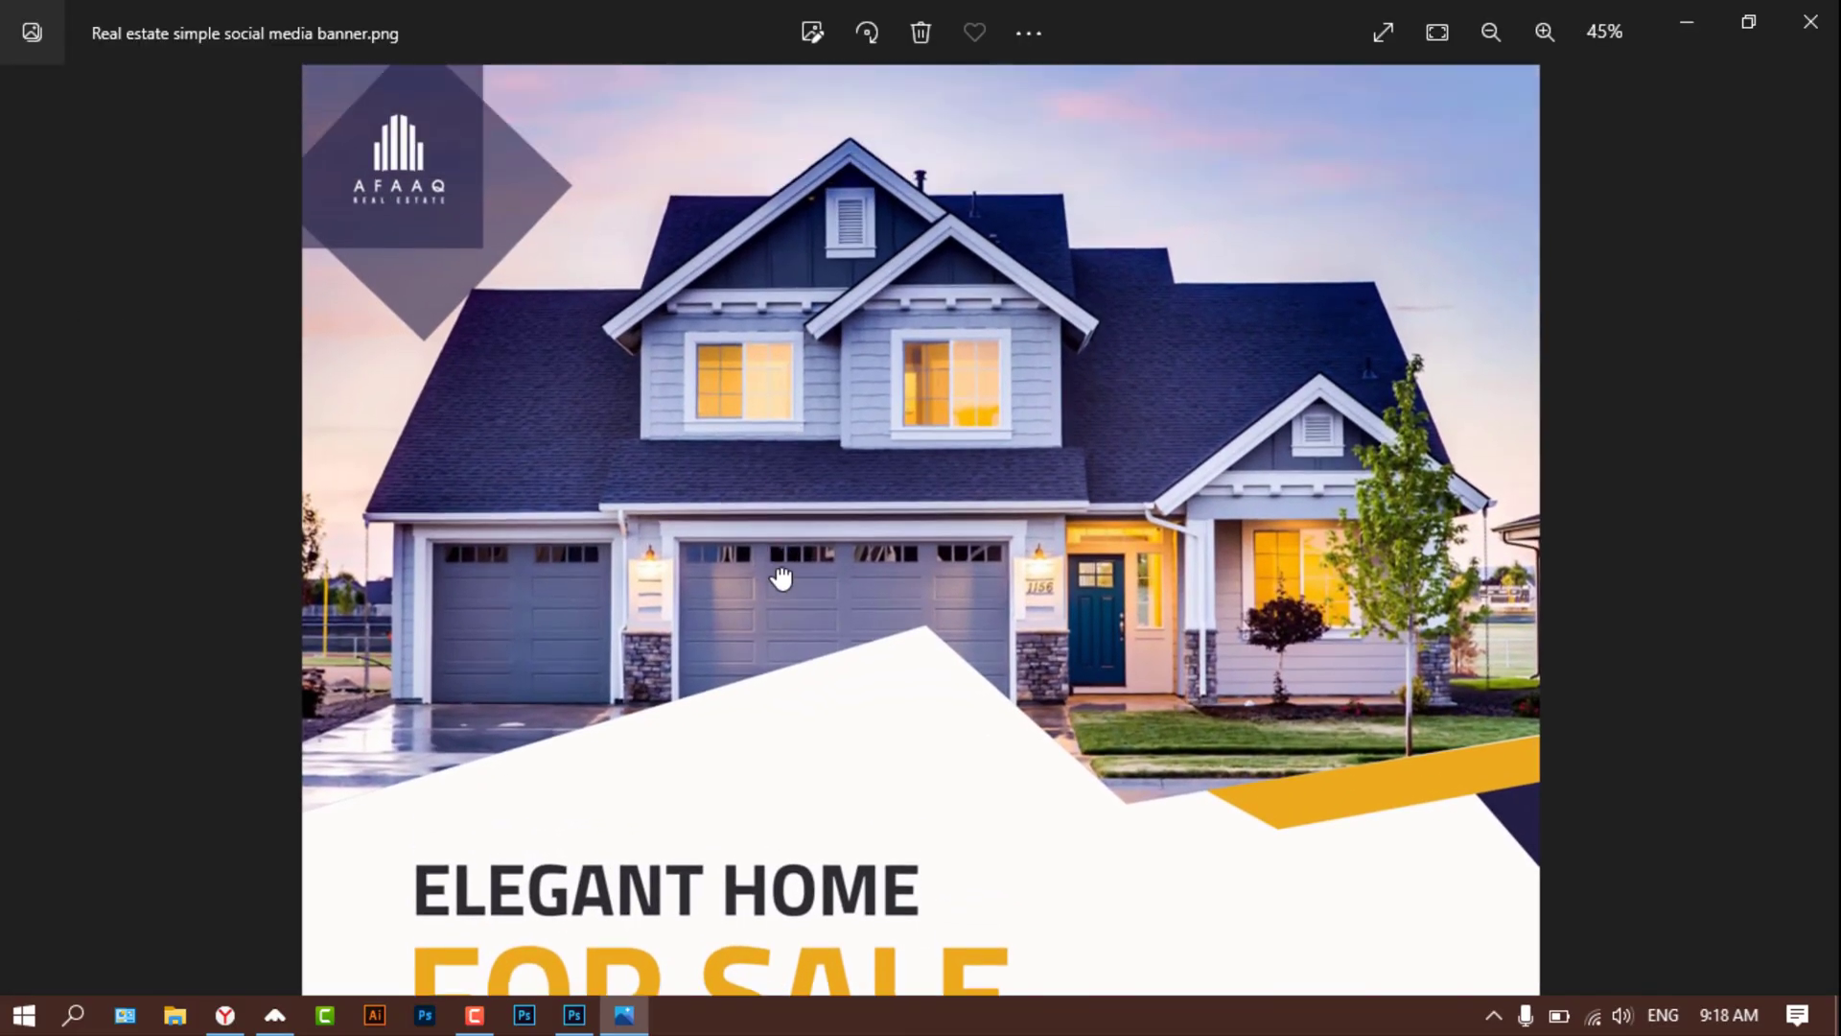
{"action": "scroll", "coordinate": [781, 599], "scroll_direction": "up", "scroll_amount": 2}
{"action": "mouse_move", "coordinate": [773, 538]}
{"action": "left_mouse_down"}
{"action": "mouse_move", "coordinate": [781, 732]}
{"action": "mouse_move", "coordinate": [761, 728]}
{"action": "mouse_move", "coordinate": [789, 288]}
{"action": "left_mouse_up"}
{"action": "scroll", "coordinate": [789, 370], "scroll_direction": "down", "scroll_amount": 4}
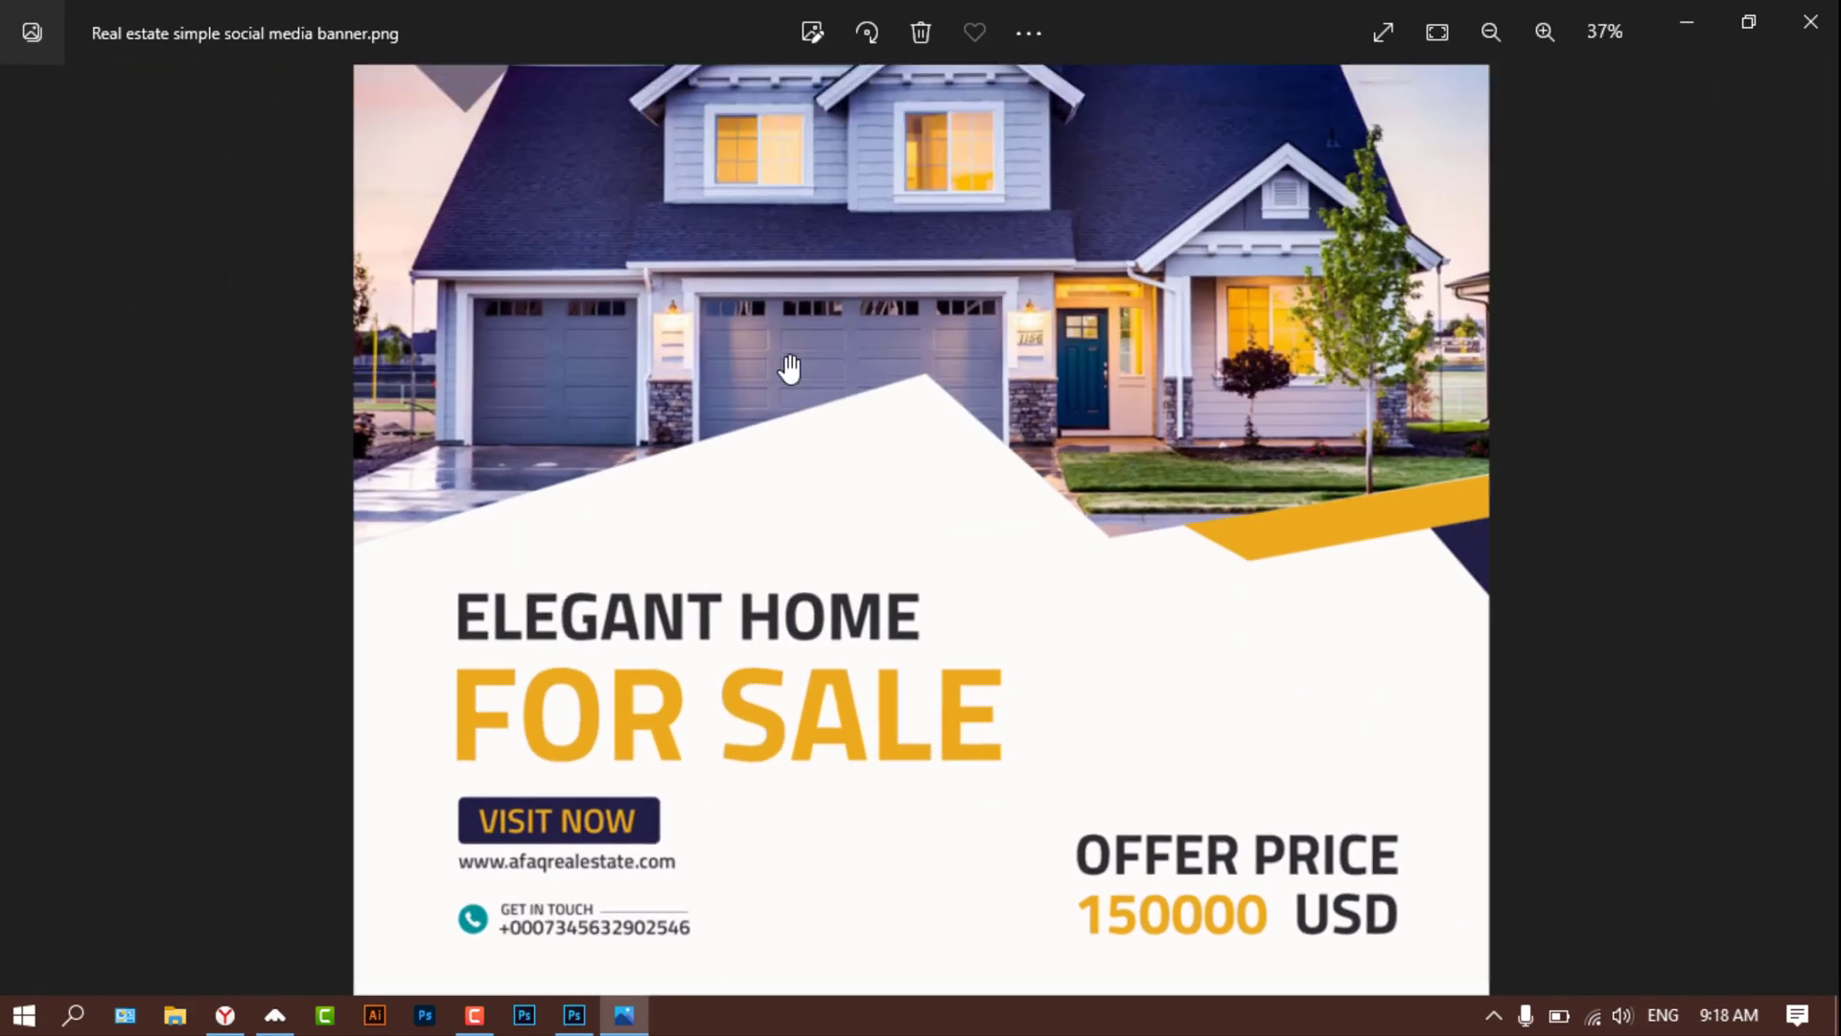